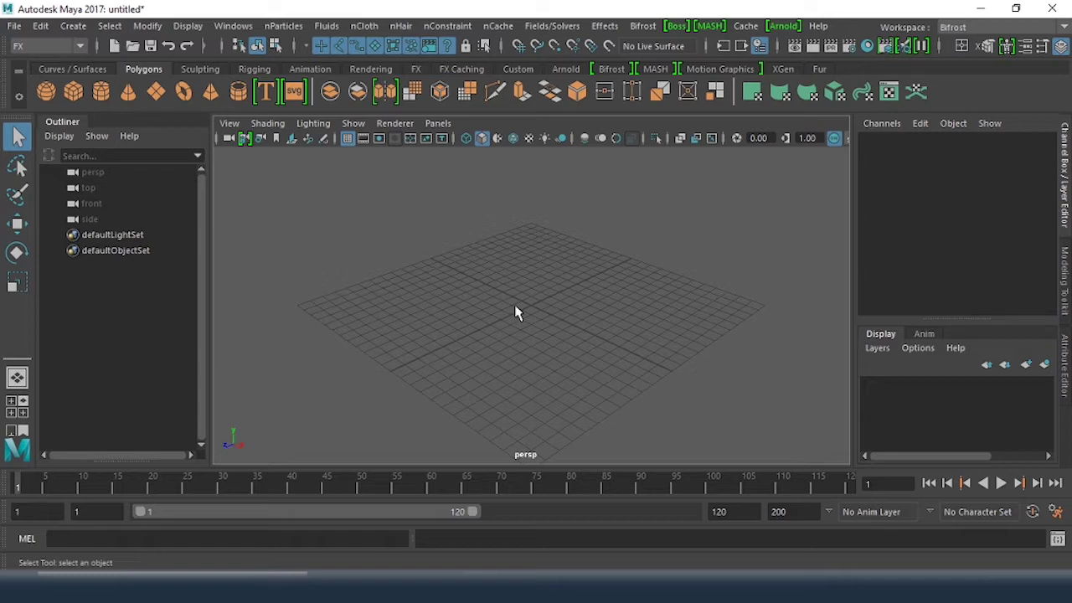
Import mesure-charriot.jpg as an image plane in the front view and show that view full size
{"action": "key", "text": "space"}
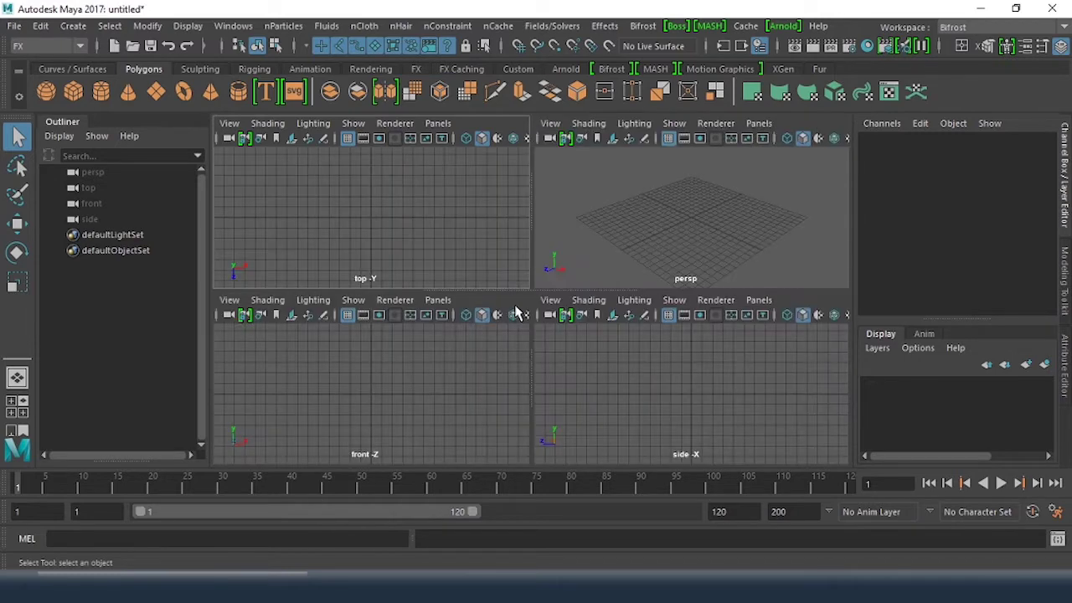
{"action": "left_click", "coordinate": [434, 389]}
{"action": "left_click", "coordinate": [231, 300]}
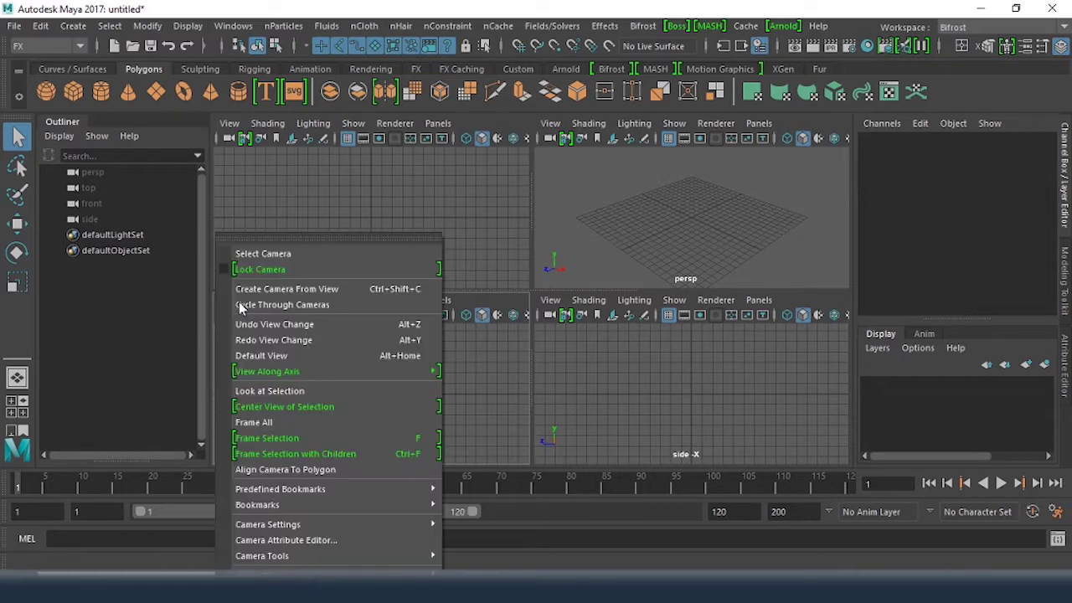
{"action": "mouse_move", "coordinate": [318, 572]}
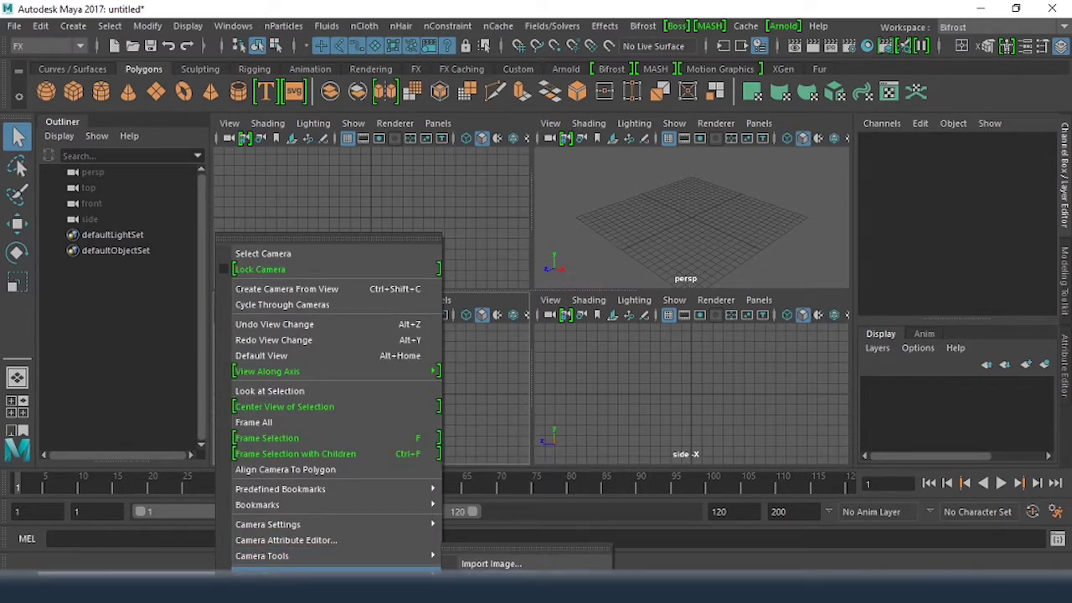
{"action": "left_click", "coordinate": [492, 564]}
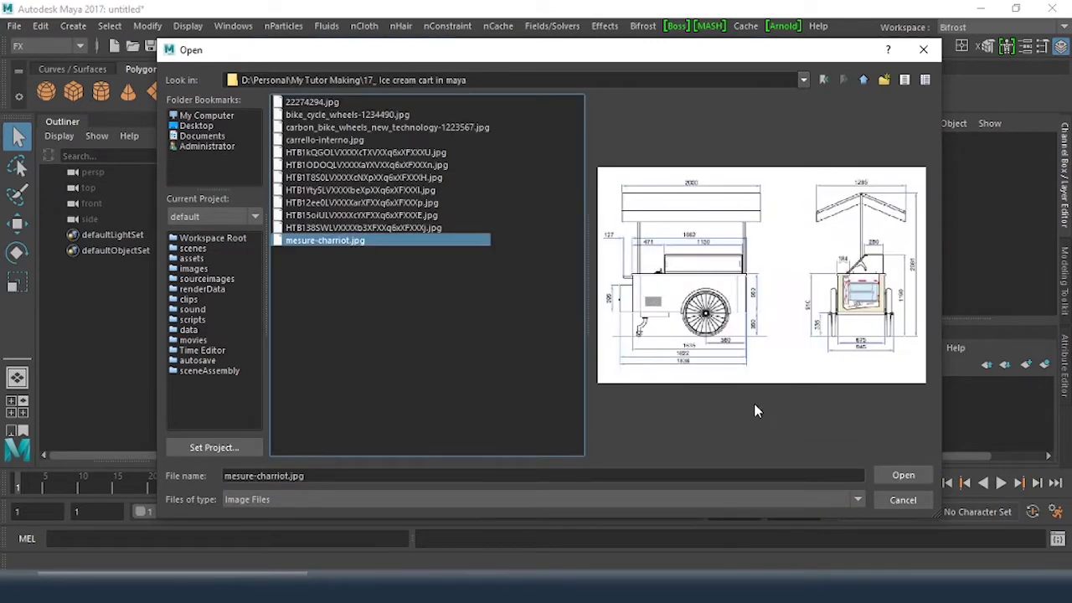
{"action": "left_click", "coordinate": [902, 476]}
{"action": "key", "text": "space"}
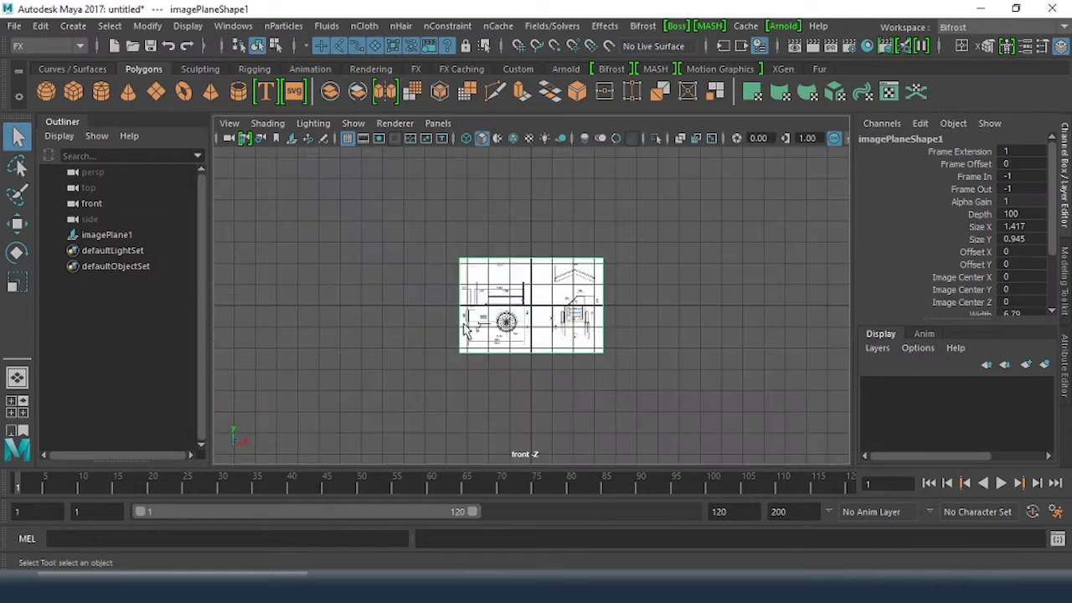
Hide the grid in the front view so only the cart blueprint shows
{"action": "scroll", "coordinate": [447, 323], "scroll_direction": "up", "scroll_amount": 5}
{"action": "scroll", "coordinate": [519, 335], "scroll_direction": "down", "scroll_amount": 3}
{"action": "scroll", "coordinate": [584, 351], "scroll_direction": "up", "scroll_amount": 1}
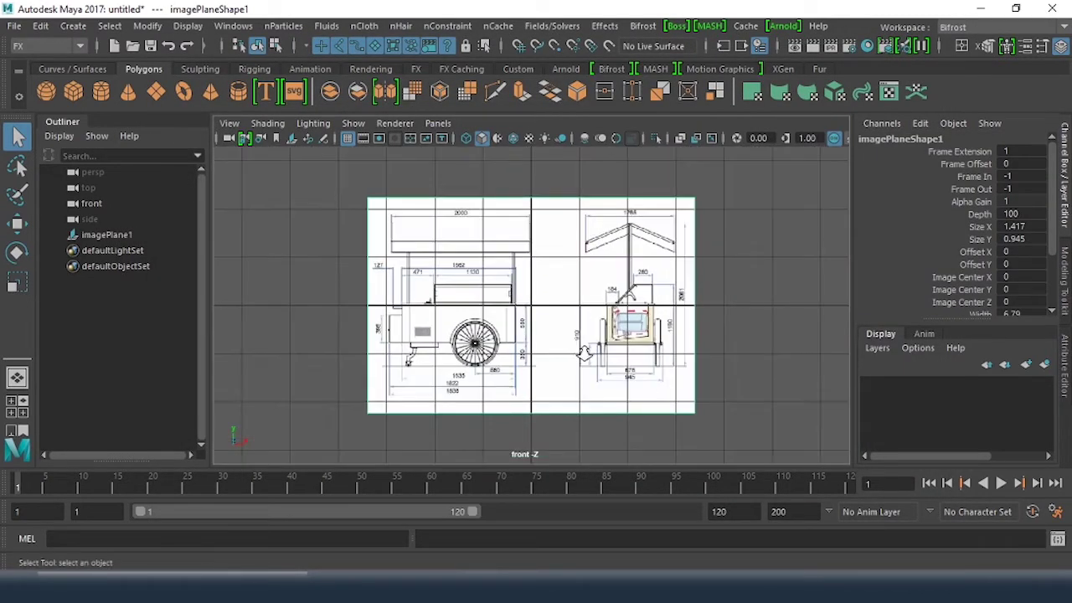
{"action": "scroll", "coordinate": [584, 351], "scroll_direction": "up", "scroll_amount": 3}
{"action": "scroll", "coordinate": [586, 348], "scroll_direction": "down", "scroll_amount": 2}
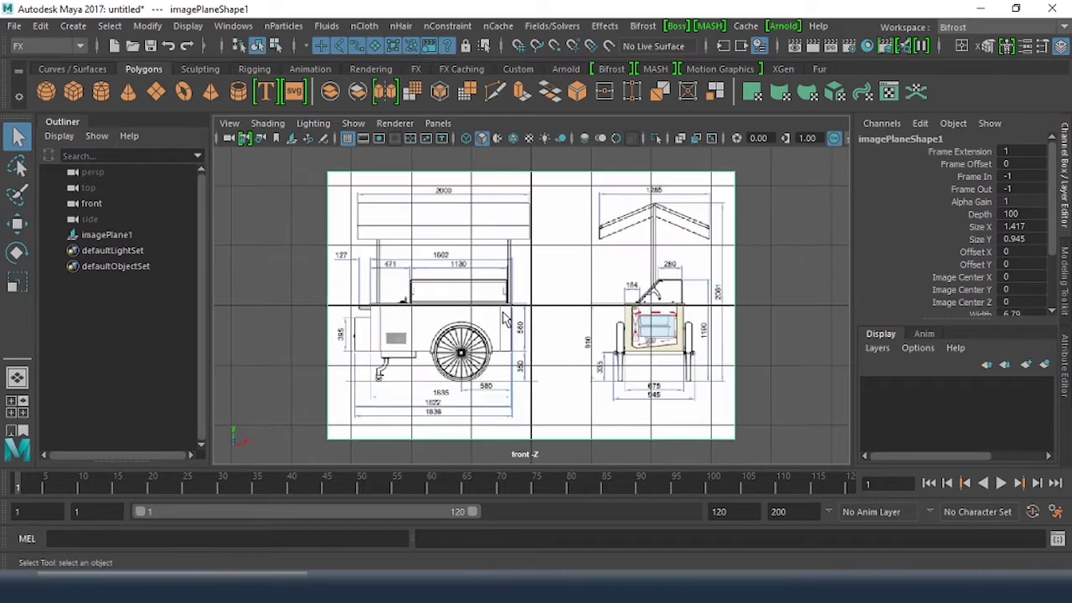
{"action": "left_click", "coordinate": [348, 138]}
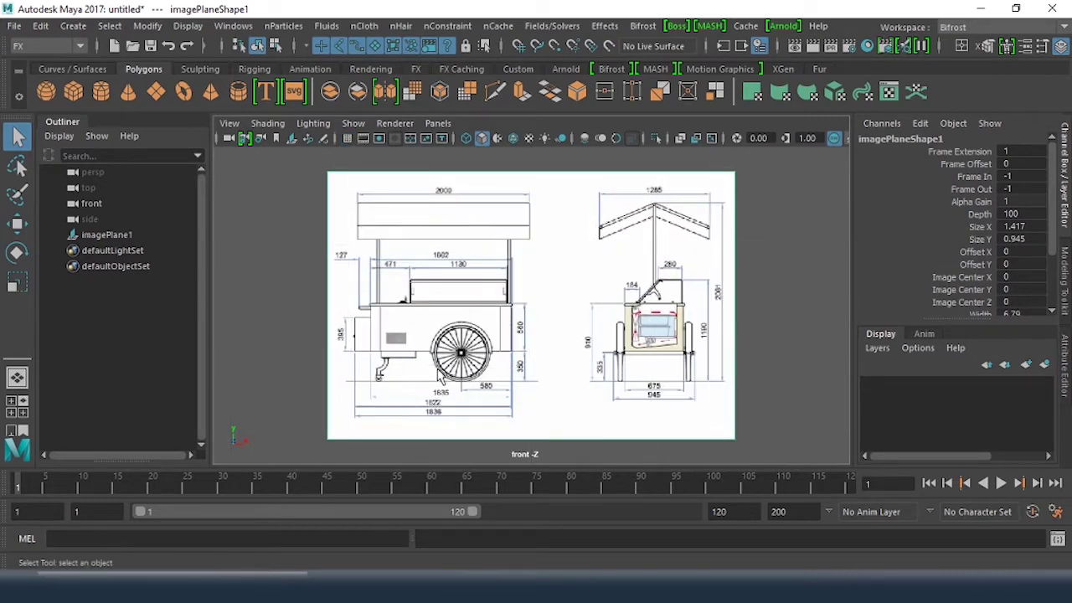
Examine the cart blueprint closely, covering the body dimensions, the wheel with its spokes and the side elevation
{"action": "scroll", "coordinate": [373, 361], "scroll_direction": "up", "scroll_amount": 4}
{"action": "scroll", "coordinate": [469, 335], "scroll_direction": "up", "scroll_amount": 1}
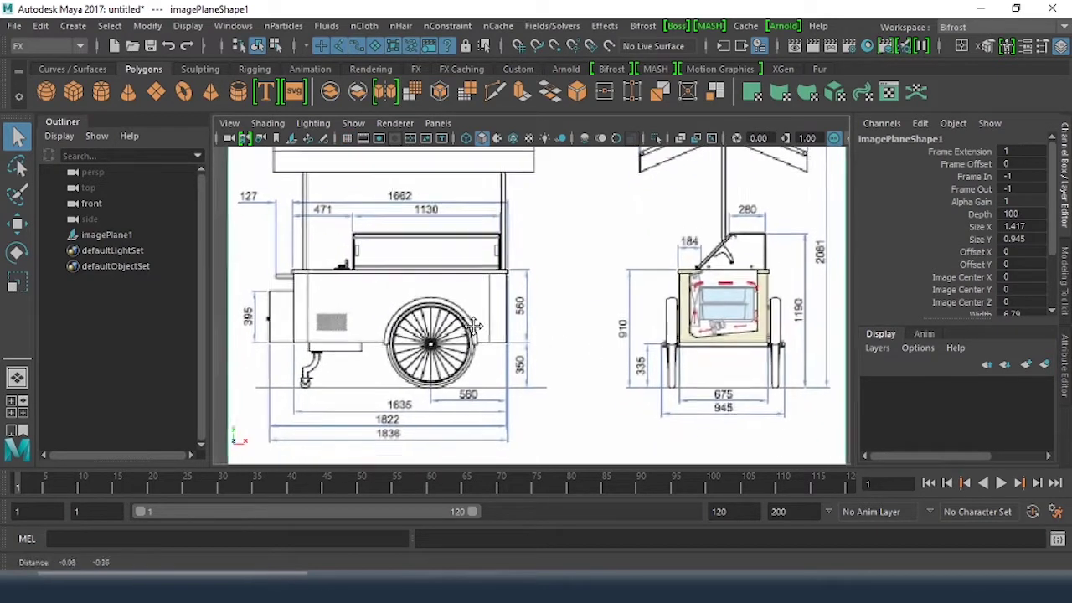
{"action": "scroll", "coordinate": [474, 326], "scroll_direction": "up", "scroll_amount": 3}
{"action": "scroll", "coordinate": [550, 355], "scroll_direction": "down", "scroll_amount": 6}
{"action": "scroll", "coordinate": [637, 345], "scroll_direction": "up", "scroll_amount": 2}
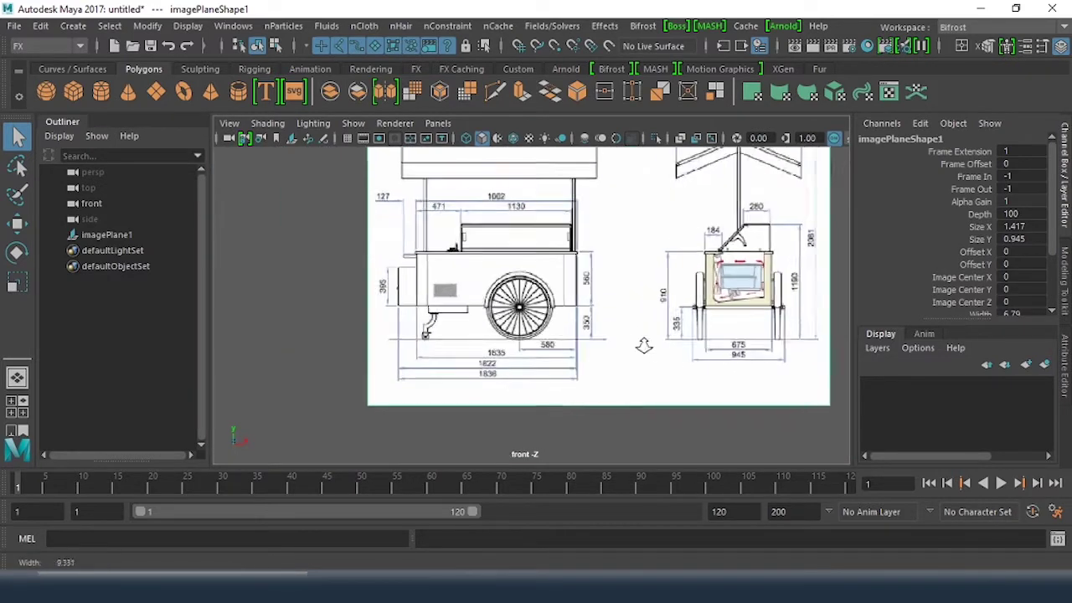
{"action": "scroll", "coordinate": [643, 345], "scroll_direction": "up", "scroll_amount": 2}
{"action": "middle_click_drag", "start_coordinate": [487, 283], "coordinate": [515, 323], "text": "alt"}
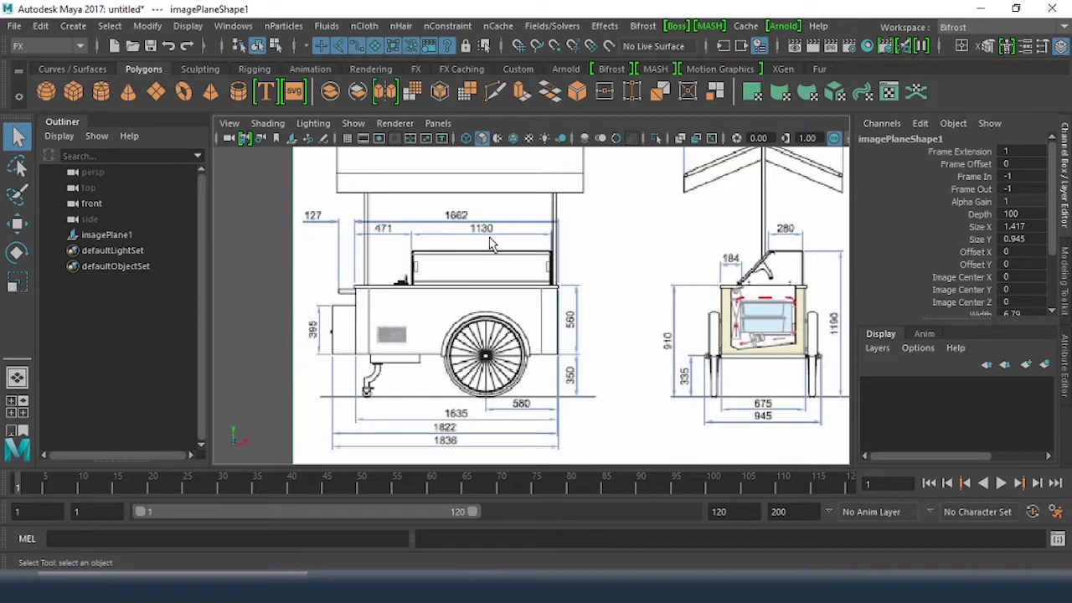
{"action": "scroll", "coordinate": [576, 272], "scroll_direction": "down", "scroll_amount": 4}
{"action": "scroll", "coordinate": [557, 293], "scroll_direction": "up", "scroll_amount": 4}
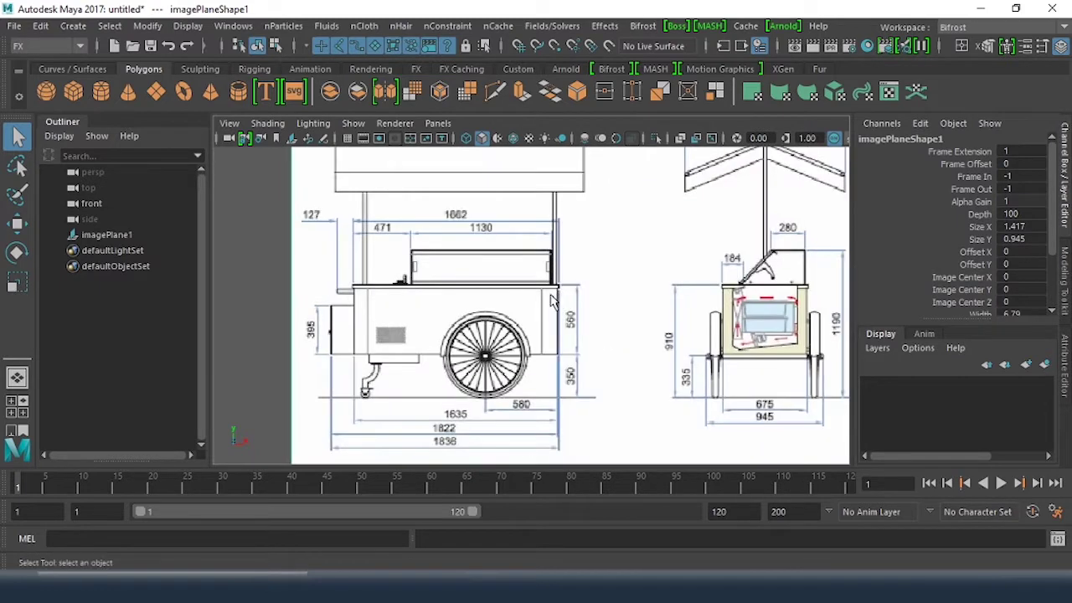
{"action": "middle_click_drag", "start_coordinate": [553, 302], "coordinate": [551, 321], "text": "alt"}
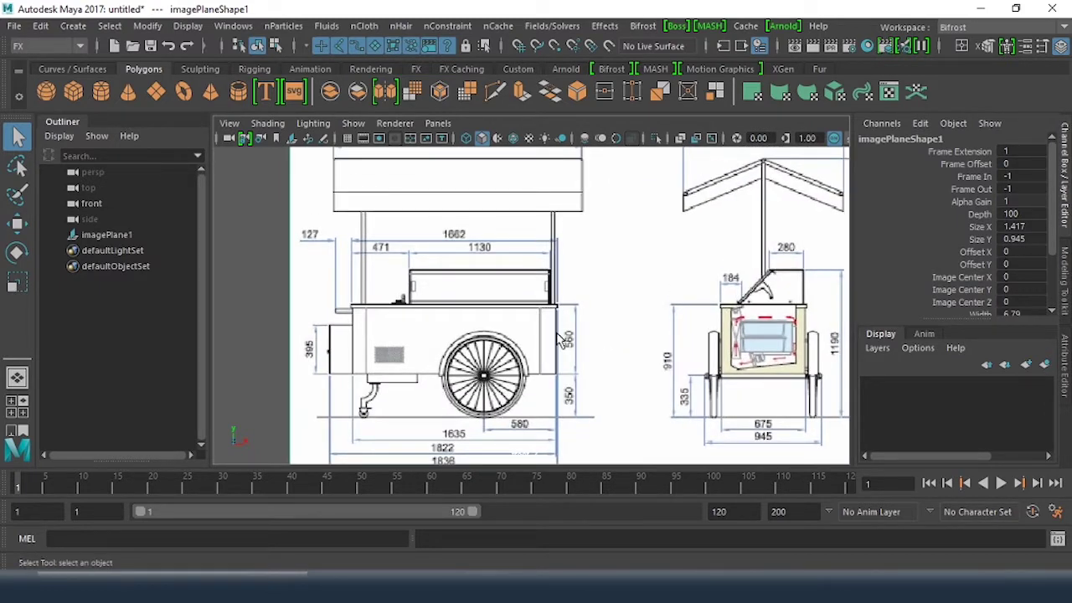
{"action": "scroll", "coordinate": [501, 366], "scroll_direction": "up", "scroll_amount": 3}
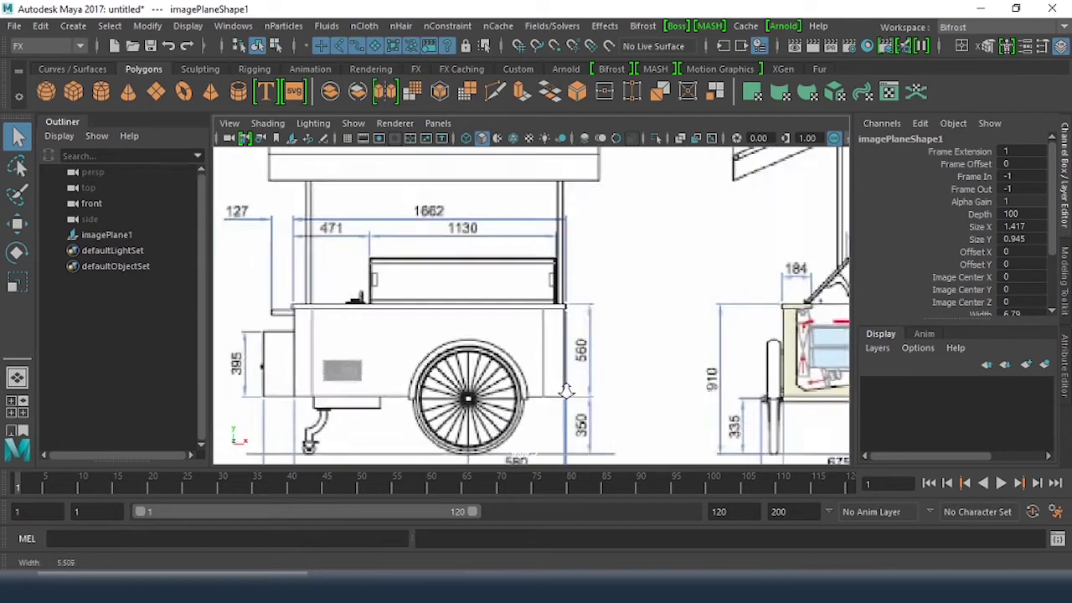
{"action": "scroll", "coordinate": [501, 366], "scroll_direction": "up", "scroll_amount": 3}
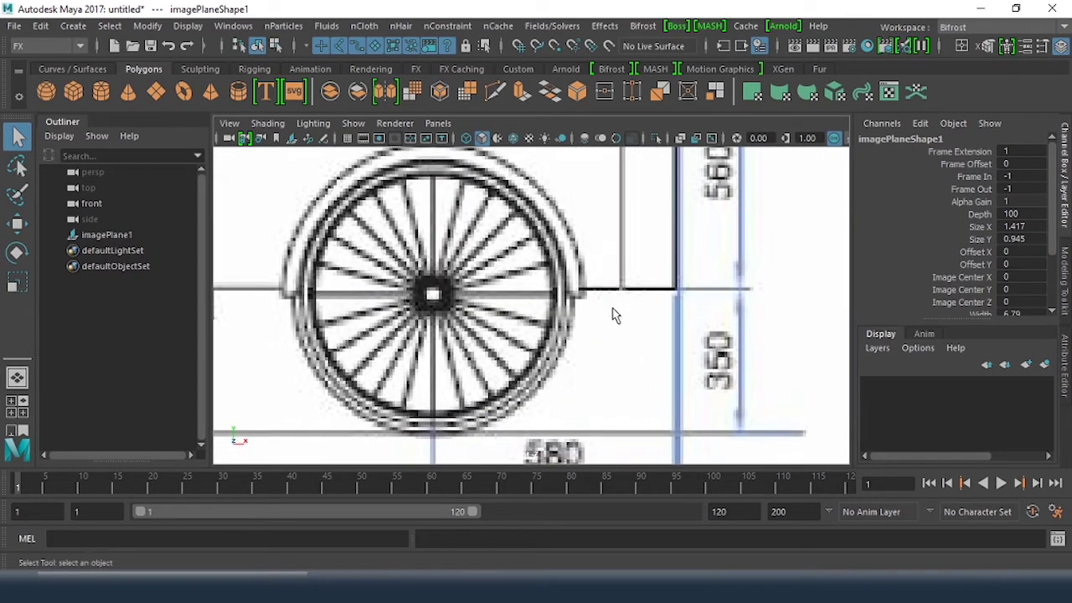
{"action": "scroll", "coordinate": [608, 310], "scroll_direction": "down", "scroll_amount": 4}
{"action": "scroll", "coordinate": [662, 318], "scroll_direction": "up", "scroll_amount": 2}
{"action": "scroll", "coordinate": [660, 324], "scroll_direction": "up", "scroll_amount": 3}
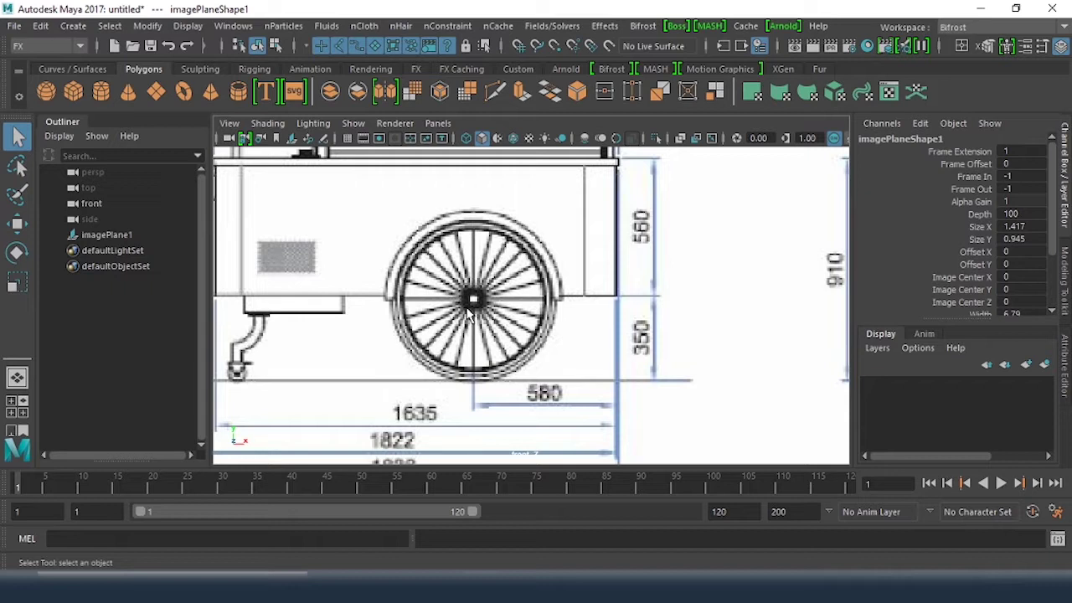
Delete the cart blueprint image plane from the front view
{"action": "left_click", "coordinate": [472, 314]}
{"action": "key", "text": "f"}
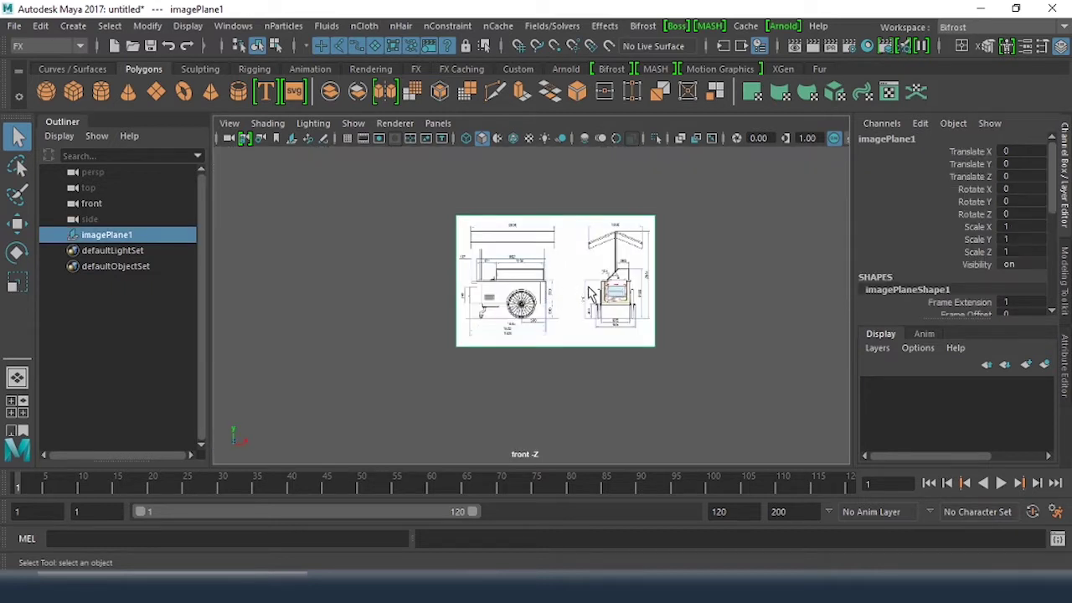
{"action": "key", "text": "Delete"}
Preview the wheel photos and import the hub close-up HTB15oiULVXXXXcYXFXXq6xXFXXXE.jpg as the front view's image plane
{"action": "left_click", "coordinate": [231, 125]}
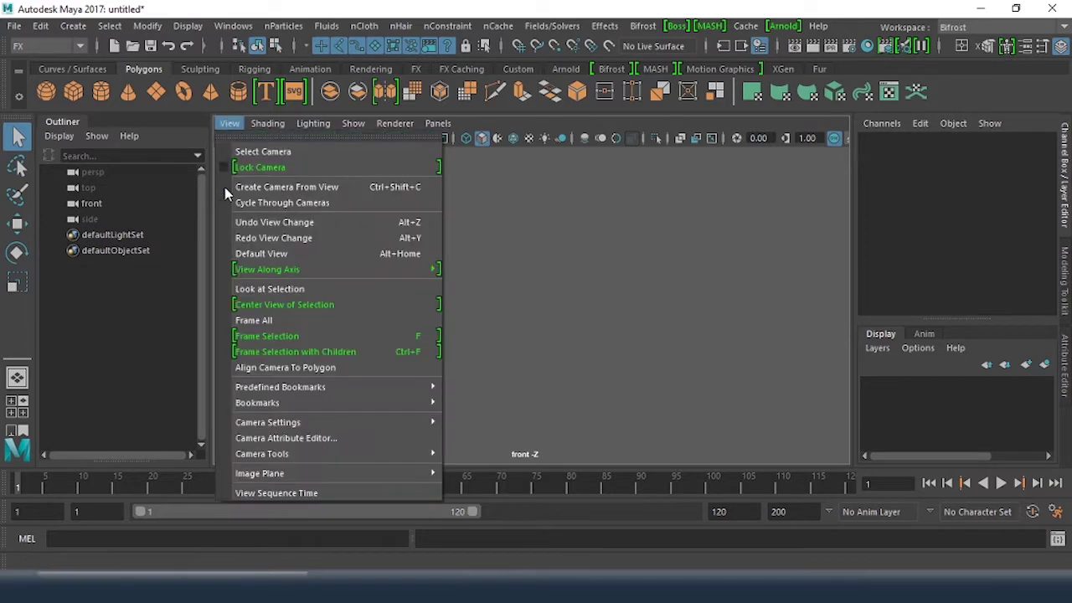
{"action": "mouse_move", "coordinate": [352, 474]}
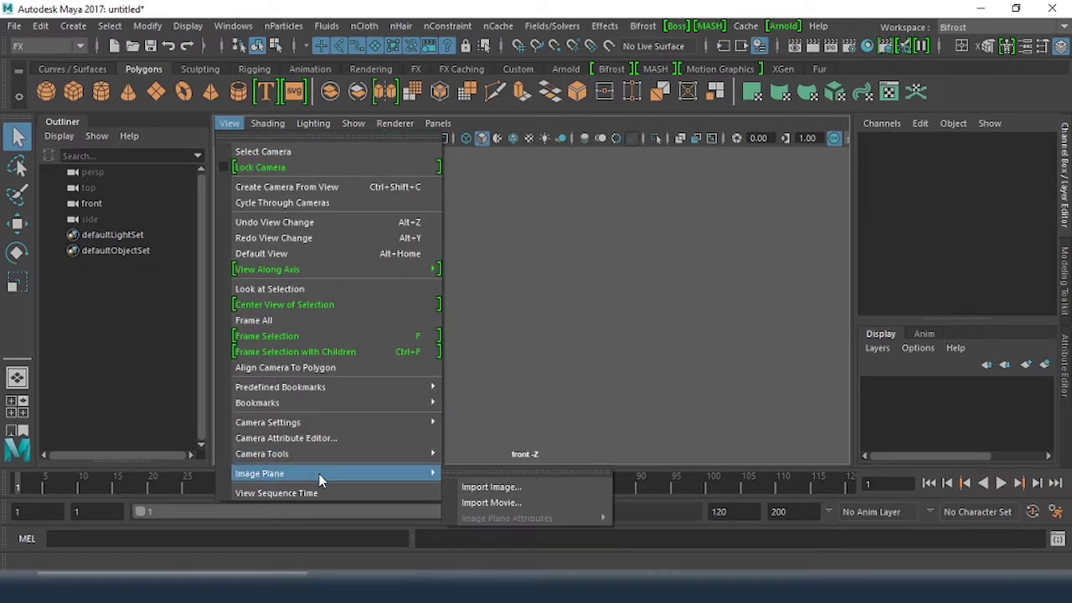
{"action": "left_click", "coordinate": [528, 489]}
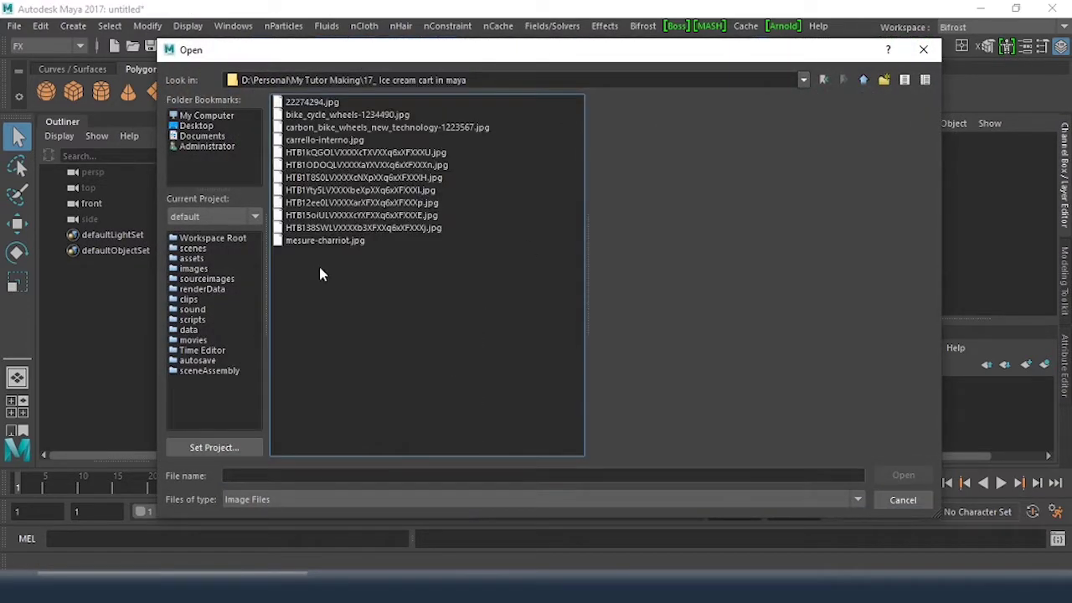
{"action": "left_click", "coordinate": [415, 153]}
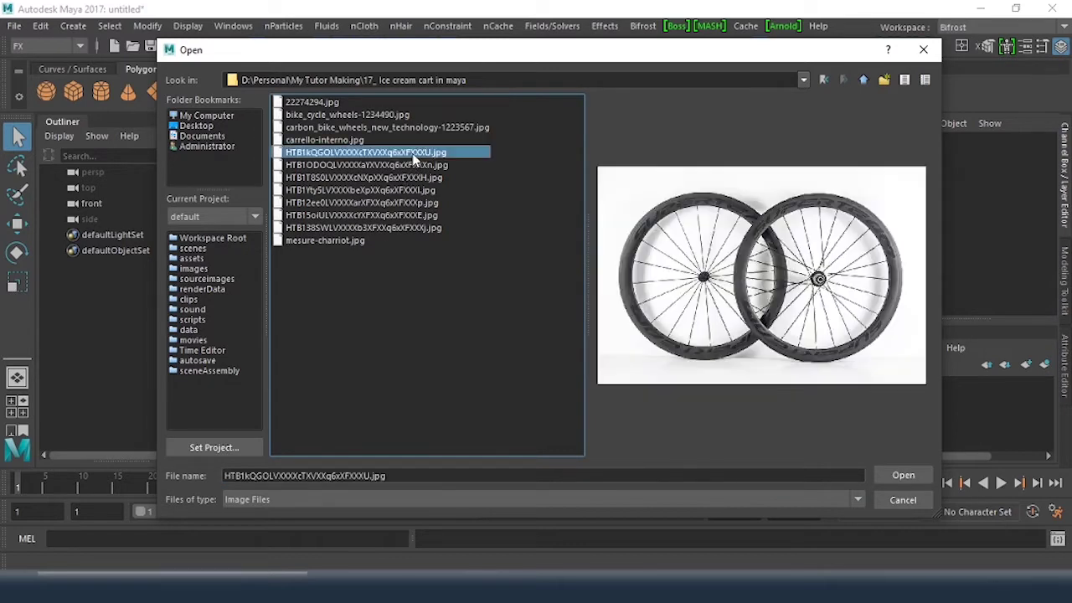
{"action": "left_click", "coordinate": [423, 166]}
{"action": "left_click", "coordinate": [403, 192]}
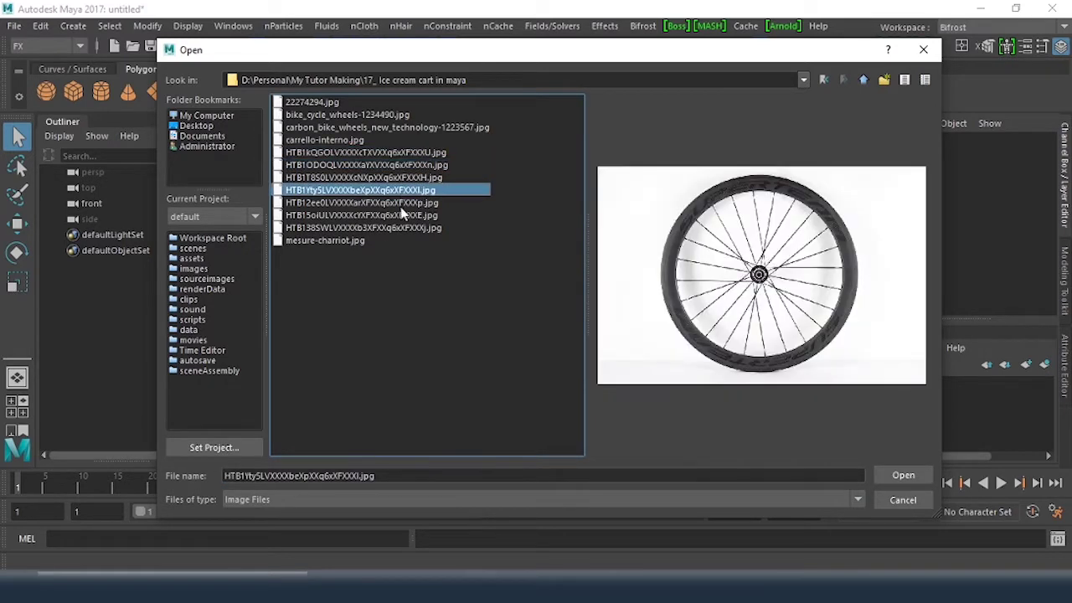
{"action": "left_click", "coordinate": [402, 203]}
{"action": "left_click", "coordinate": [404, 216]}
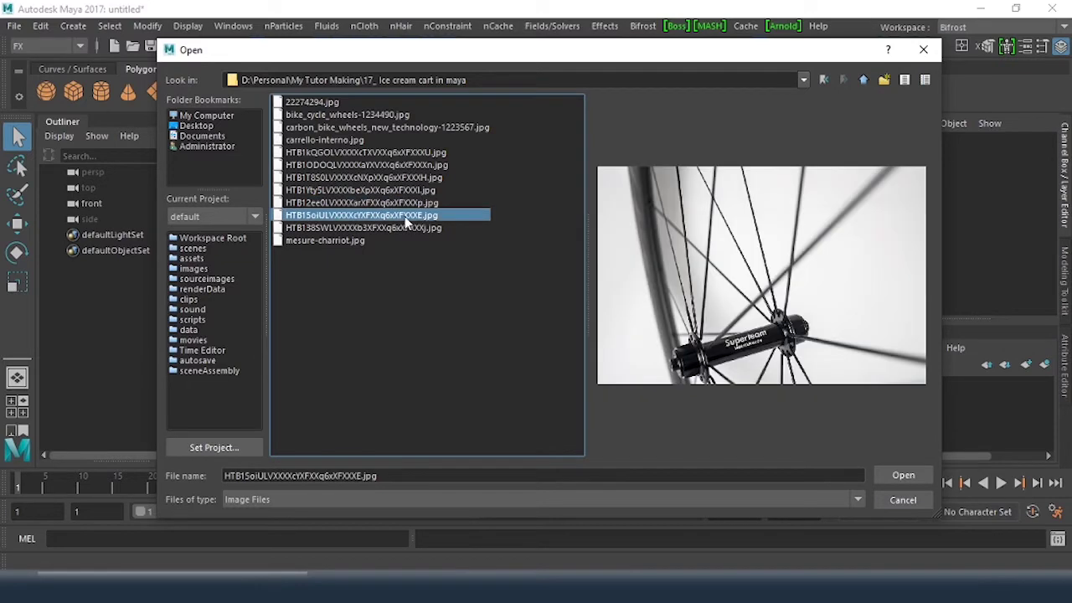
{"action": "left_click", "coordinate": [900, 475]}
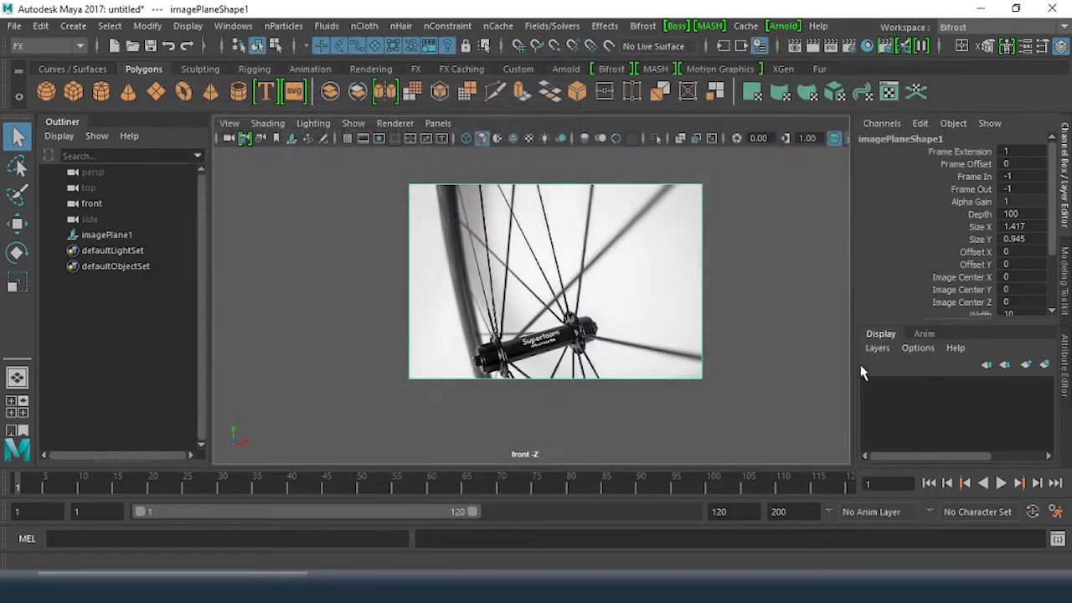
Examine the wheel hub in the reference photo, including its end caps, flanges and spoke attachments
{"action": "scroll", "coordinate": [542, 372], "scroll_direction": "up", "scroll_amount": 5}
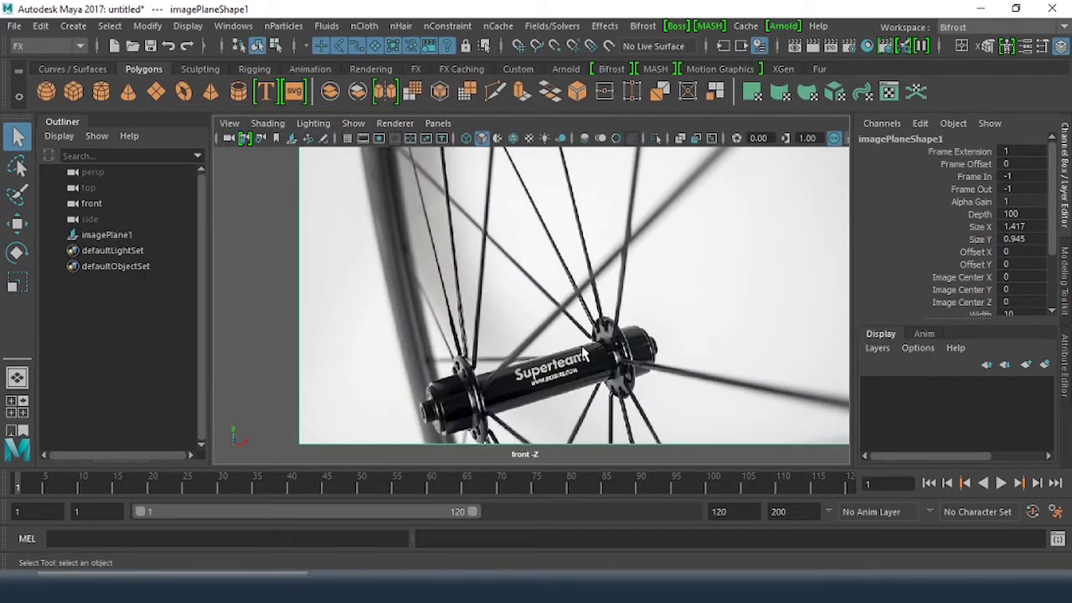
{"action": "middle_click_drag", "start_coordinate": [553, 356], "coordinate": [540, 260], "text": "alt"}
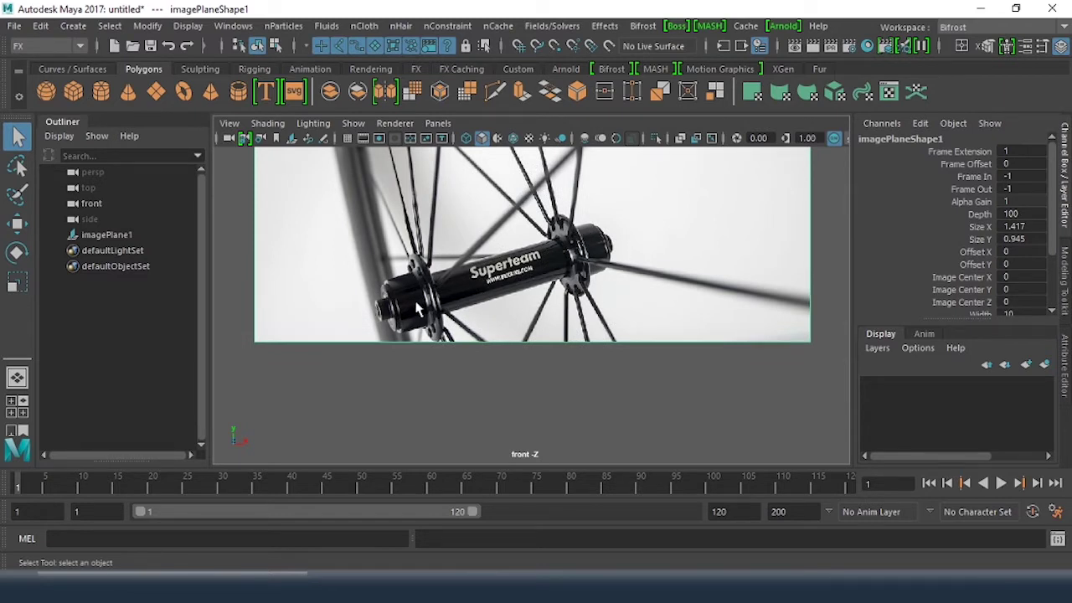
{"action": "scroll", "coordinate": [717, 292], "scroll_direction": "down", "scroll_amount": 3}
{"action": "middle_click_drag", "start_coordinate": [538, 278], "coordinate": [508, 235], "text": "alt"}
{"action": "right_click_drag", "start_coordinate": [515, 243], "coordinate": [675, 299], "text": "alt"}
{"action": "middle_click_drag", "start_coordinate": [496, 231], "coordinate": [499, 358], "text": "alt"}
{"action": "right_click_drag", "start_coordinate": [500, 358], "coordinate": [556, 330], "text": "alt"}
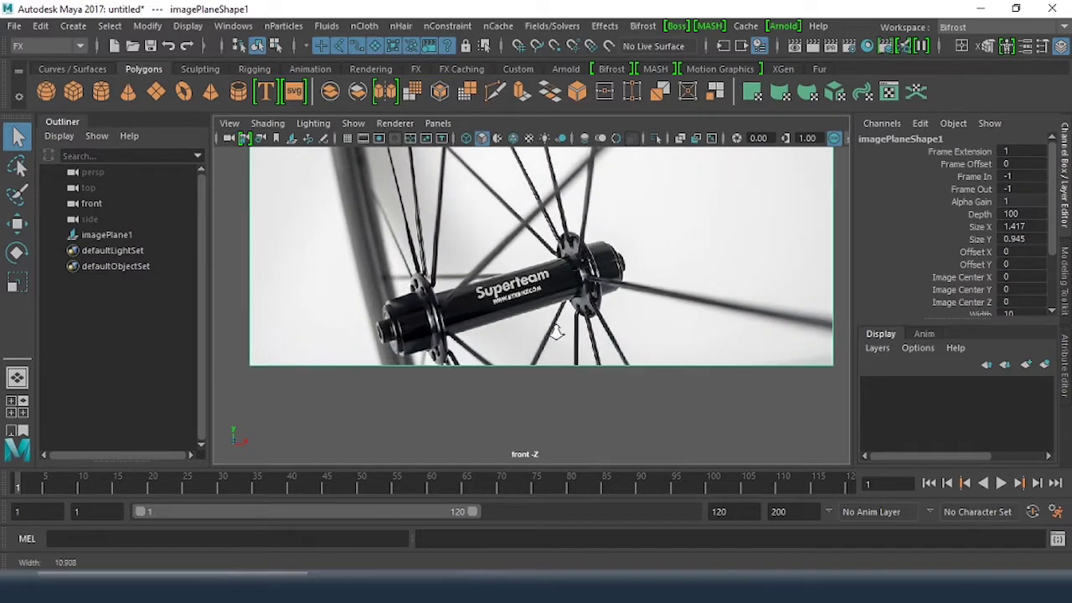
{"action": "middle_click_drag", "start_coordinate": [501, 320], "coordinate": [551, 291], "text": "alt"}
{"action": "right_click_drag", "start_coordinate": [551, 293], "coordinate": [570, 310], "text": "alt"}
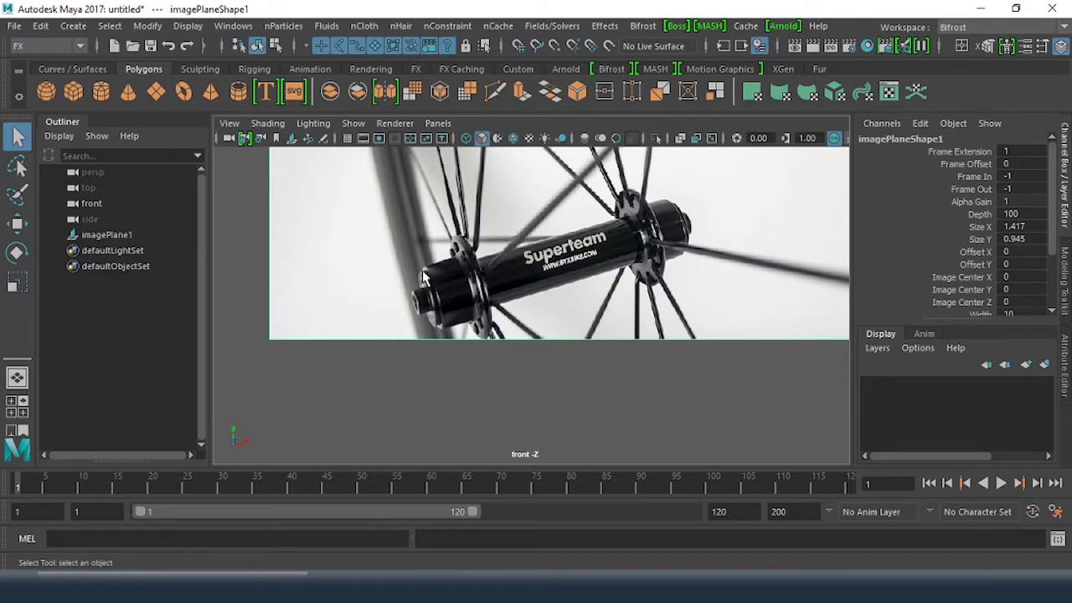
{"action": "right_click_drag", "start_coordinate": [633, 300], "coordinate": [598, 286], "text": "alt"}
{"action": "middle_click_drag", "start_coordinate": [643, 295], "coordinate": [529, 304], "text": "alt"}
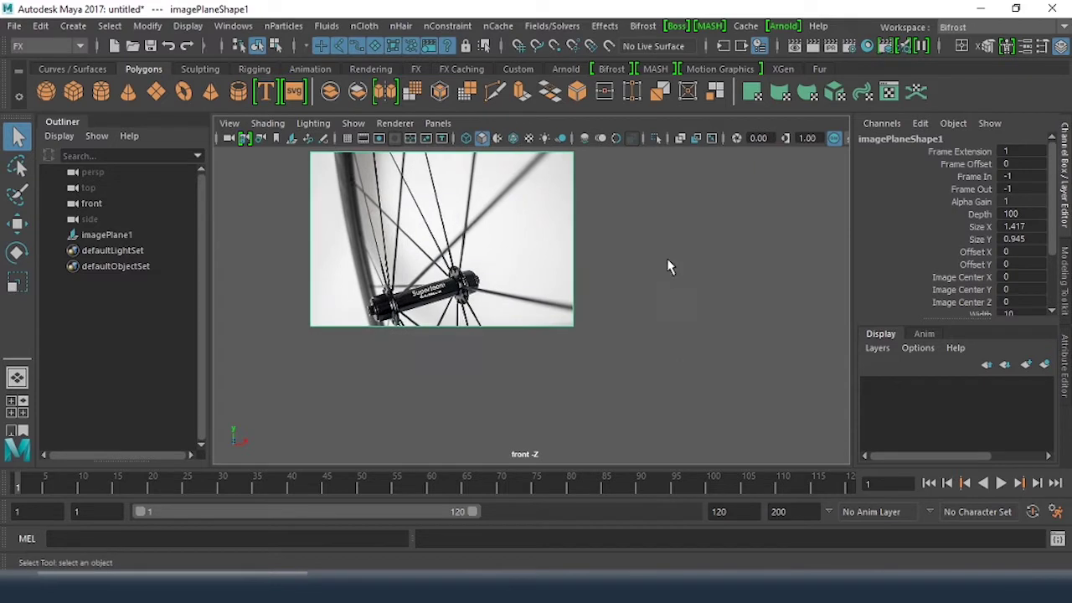
Create a polygon cylinder and move it along X to about 9.109, beside the hub reference image
{"action": "left_click", "coordinate": [100, 94]}
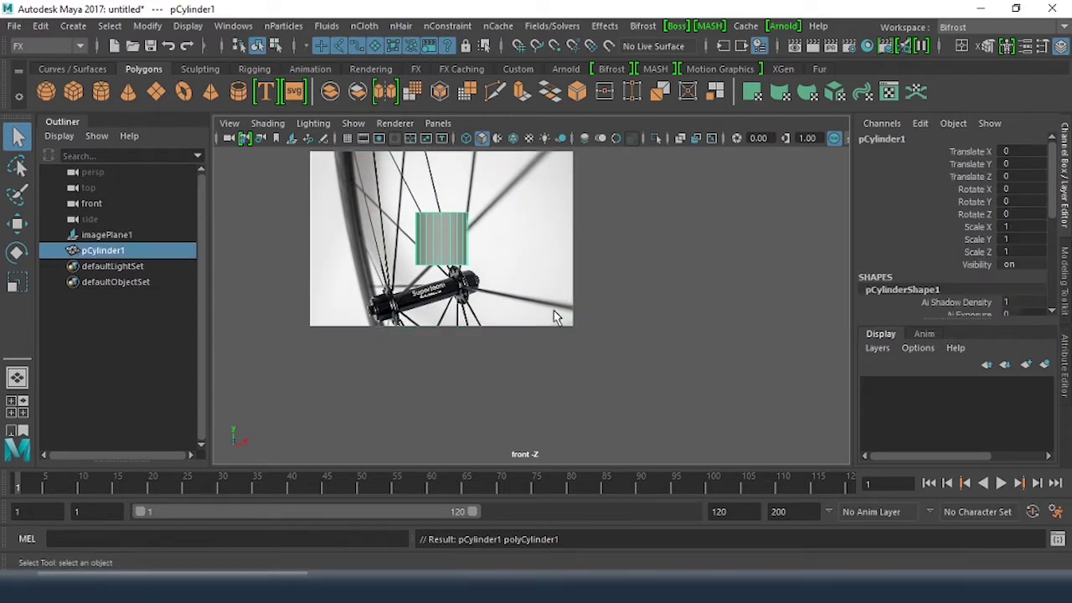
{"action": "key", "text": "w"}
{"action": "left_click_drag", "start_coordinate": [519, 245], "coordinate": [736, 280]}
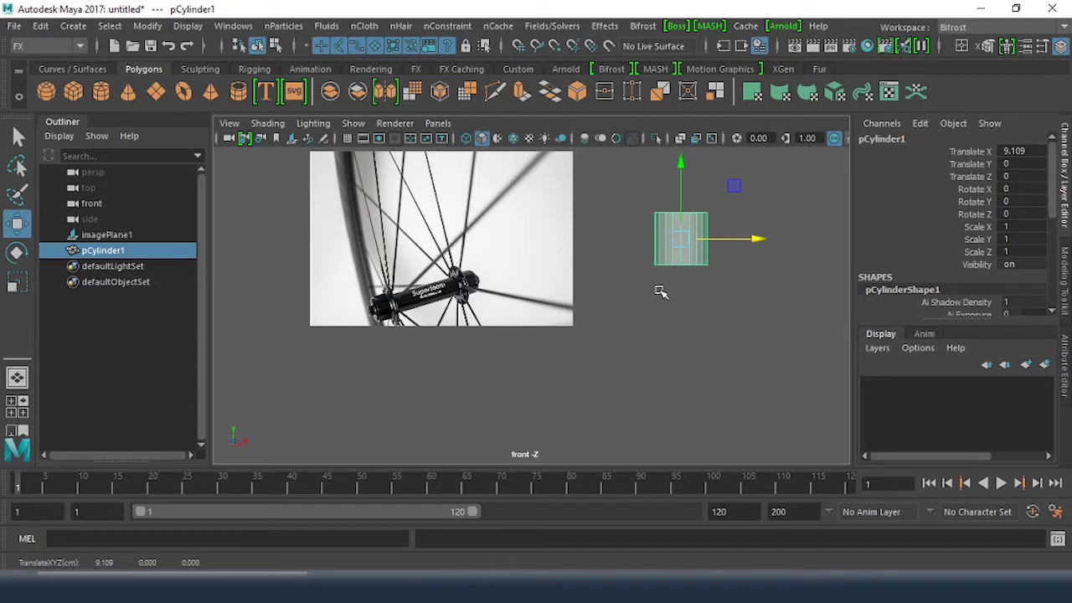
Rotate the cylinder to exactly 90 degrees in X so its round cap faces the front view
{"action": "key", "text": "e"}
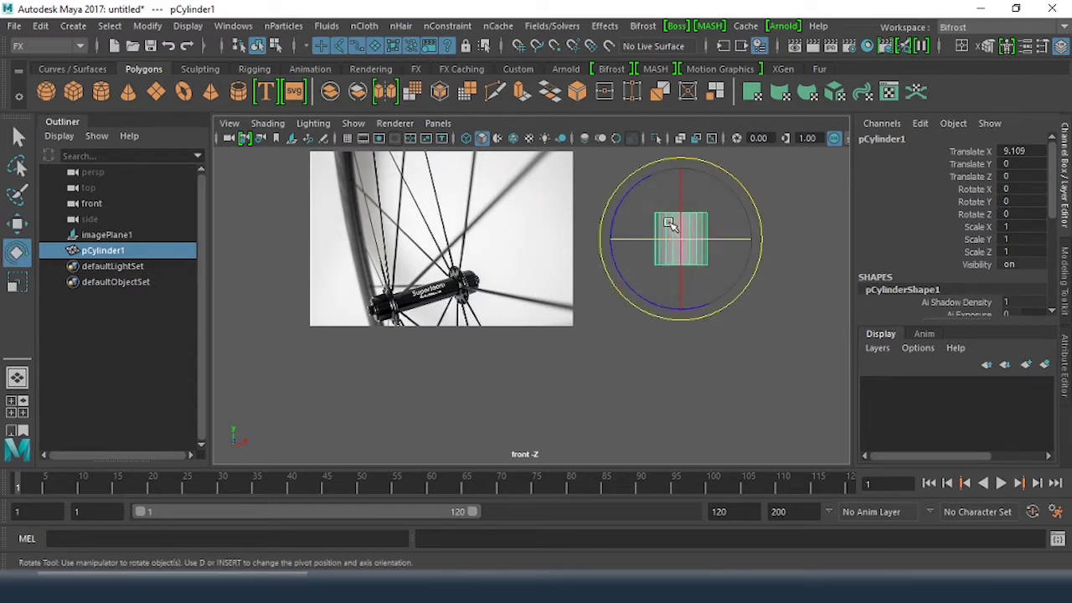
{"action": "left_click_drag", "start_coordinate": [681, 192], "coordinate": [681, 293]}
{"action": "double_click", "coordinate": [1018, 189]}
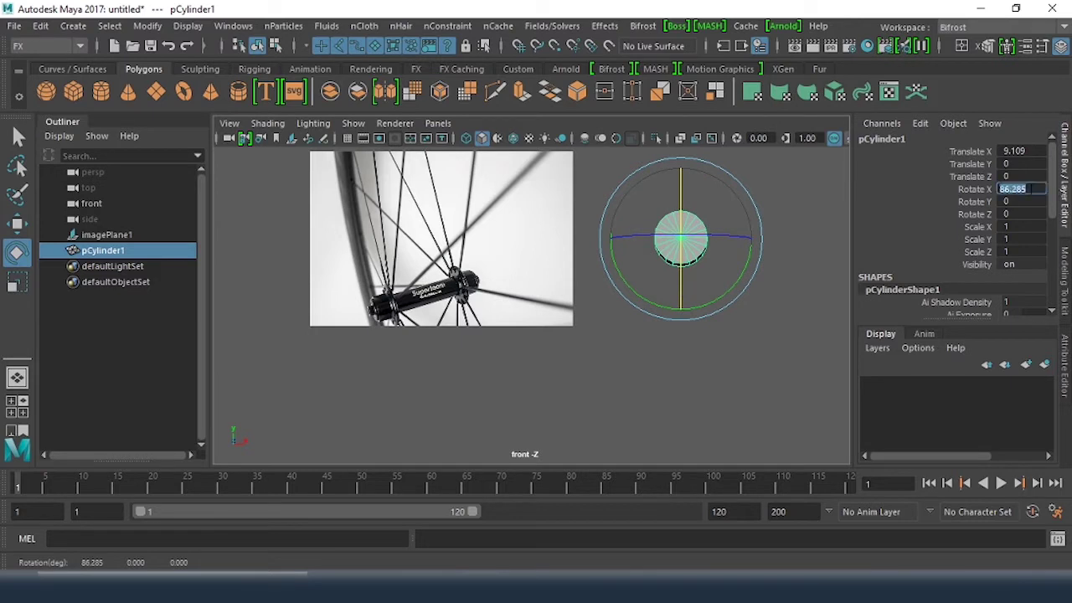
{"action": "type", "text": "90"}
{"action": "key", "text": "Return"}
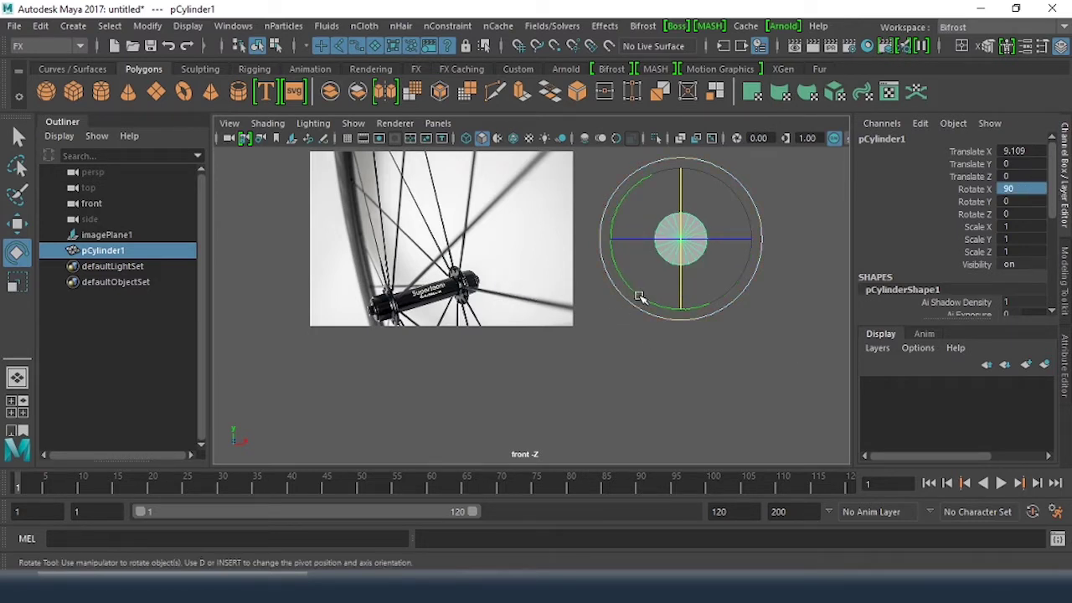
Set the cylinder's cap subdivisions to 0 and its height to 0.1, flattening it into a thin disc
{"action": "scroll", "coordinate": [948, 268], "scroll_direction": "down", "scroll_amount": 3}
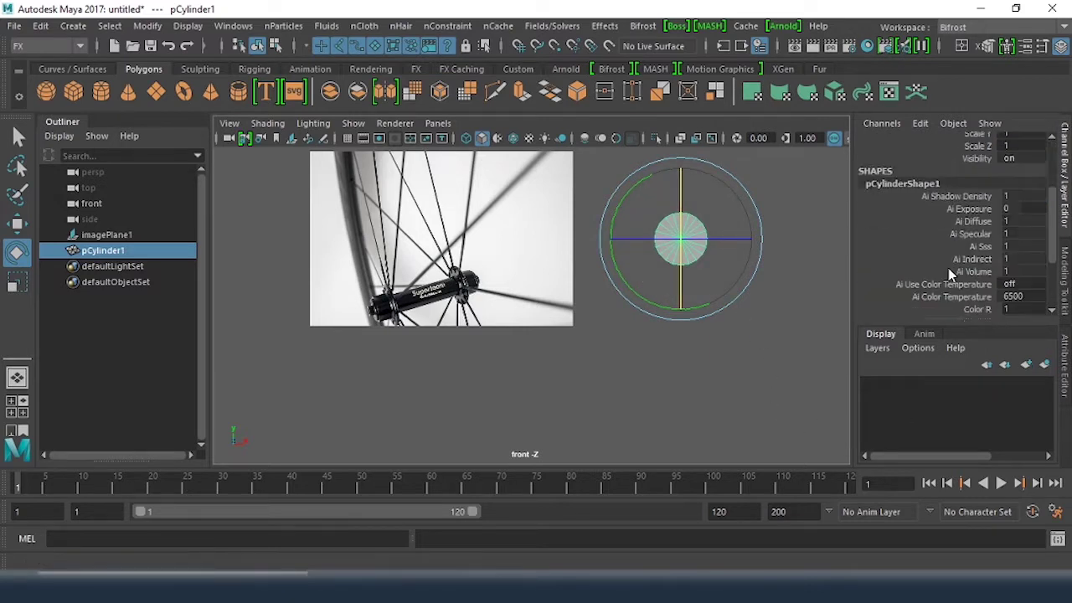
{"action": "scroll", "coordinate": [948, 273], "scroll_direction": "down", "scroll_amount": 3}
{"action": "left_click", "coordinate": [922, 302]}
{"action": "scroll", "coordinate": [951, 238], "scroll_direction": "down", "scroll_amount": 3}
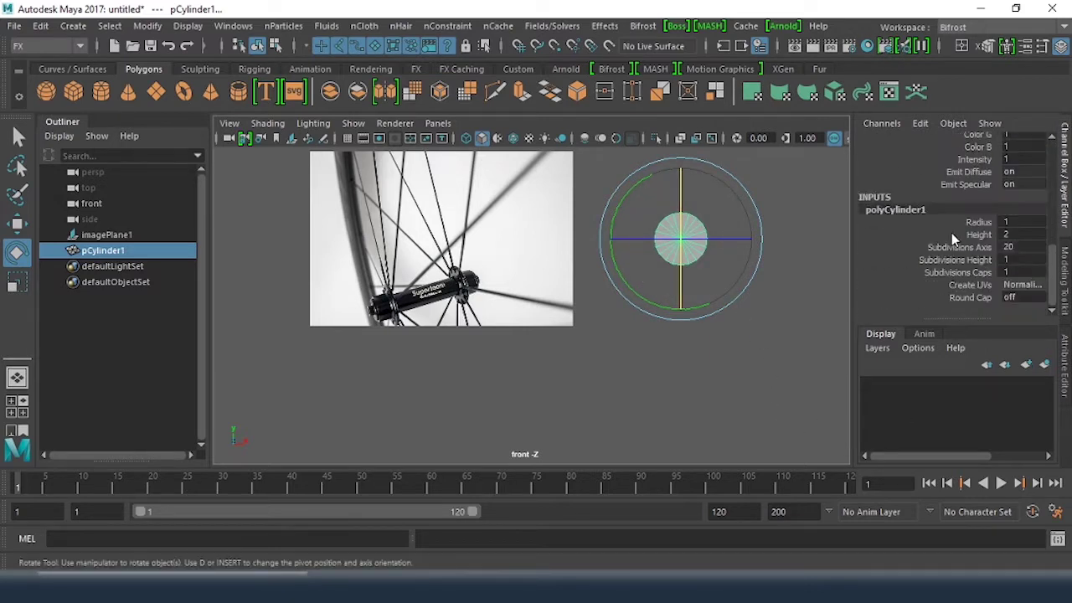
{"action": "left_click", "coordinate": [957, 273]}
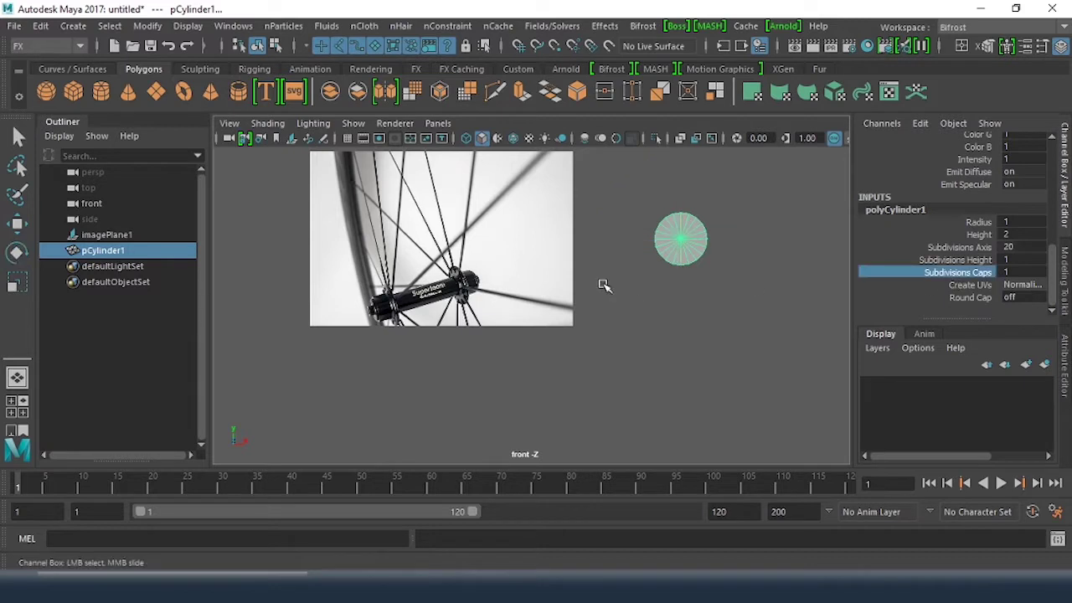
{"action": "middle_click_drag", "start_coordinate": [607, 287], "coordinate": [541, 287]}
{"action": "double_click", "coordinate": [1017, 234]}
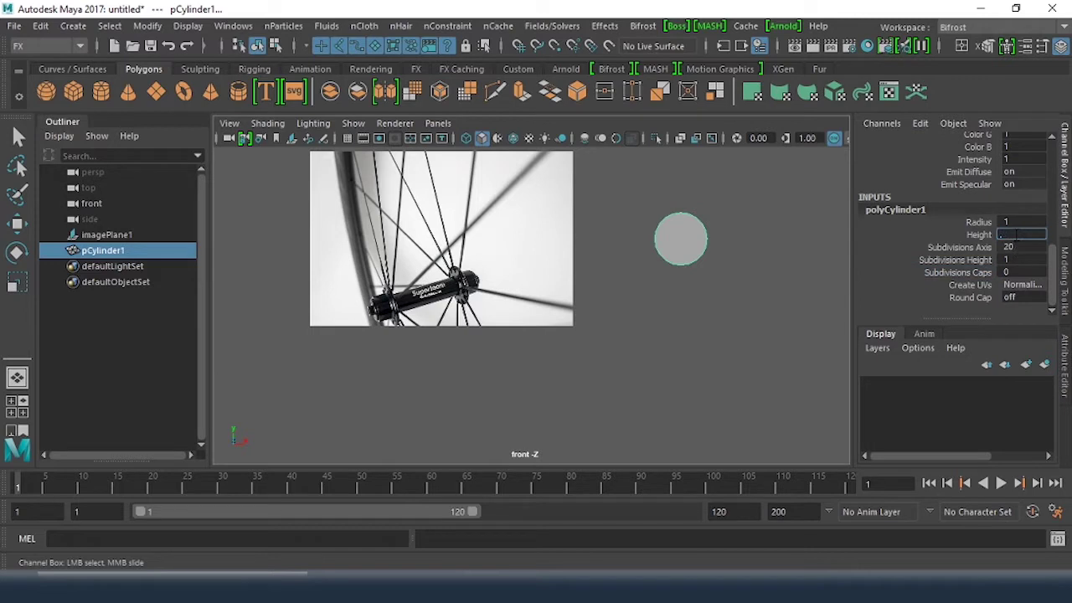
{"action": "type", "text": "6"}
{"action": "key", "text": "Return"}
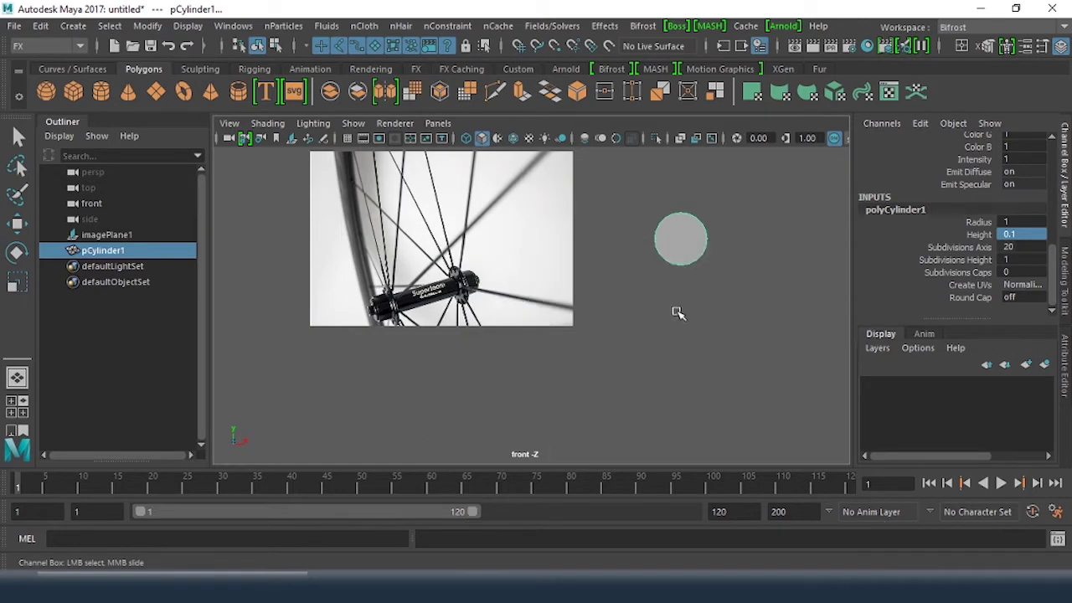
Inspect the thin disc's thickness and faces in perspective, alongside the hub reference plane
{"action": "key", "text": "space"}
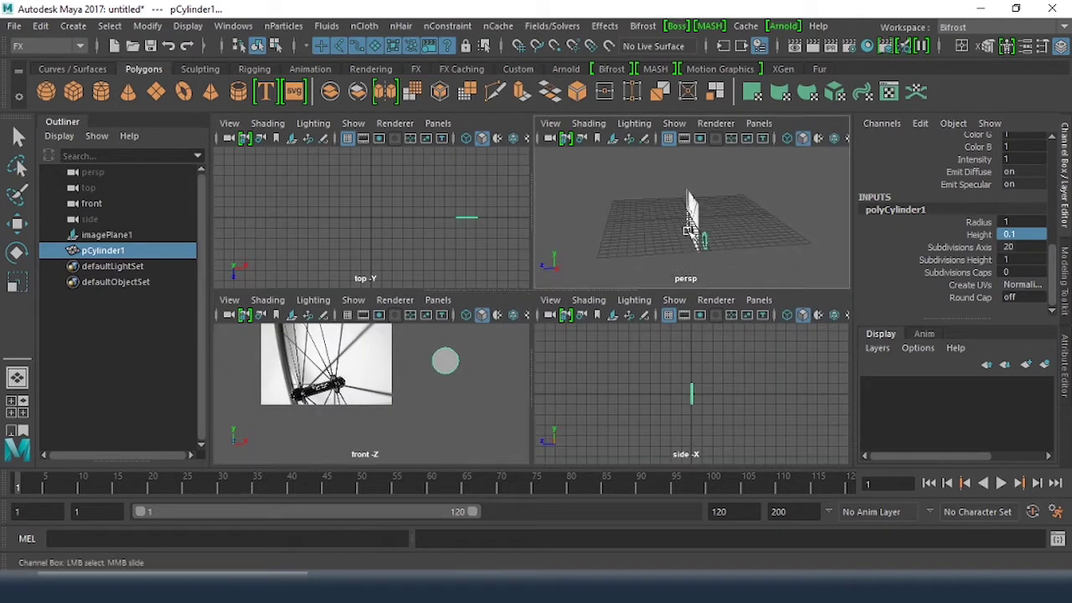
{"action": "right_click_drag", "start_coordinate": [689, 231], "coordinate": [770, 249], "text": "alt"}
{"action": "left_click_drag", "start_coordinate": [771, 249], "coordinate": [718, 208], "text": "alt"}
{"action": "right_click_drag", "start_coordinate": [717, 208], "coordinate": [624, 203], "text": "alt"}
{"action": "middle_click_drag", "start_coordinate": [624, 204], "coordinate": [649, 201], "text": "alt"}
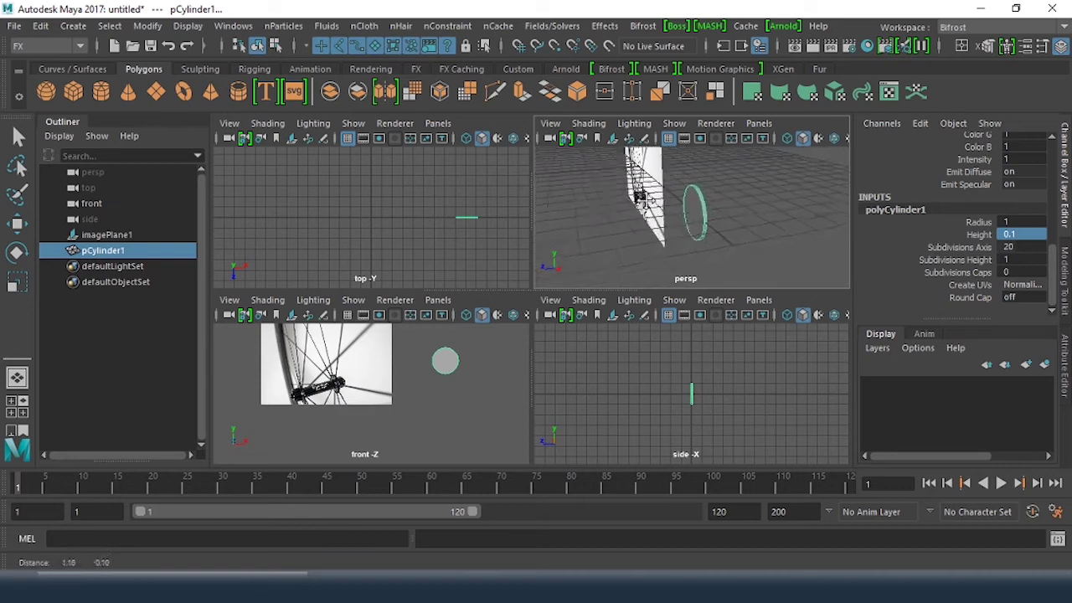
{"action": "right_click_drag", "start_coordinate": [645, 202], "coordinate": [673, 206], "text": "alt"}
{"action": "left_click_drag", "start_coordinate": [673, 206], "coordinate": [679, 217], "text": "alt"}
{"action": "right_click_drag", "start_coordinate": [679, 217], "coordinate": [655, 211], "text": "alt"}
{"action": "left_click_drag", "start_coordinate": [655, 211], "coordinate": [695, 228], "text": "alt"}
{"action": "right_click_drag", "start_coordinate": [695, 228], "coordinate": [721, 222], "text": "alt"}
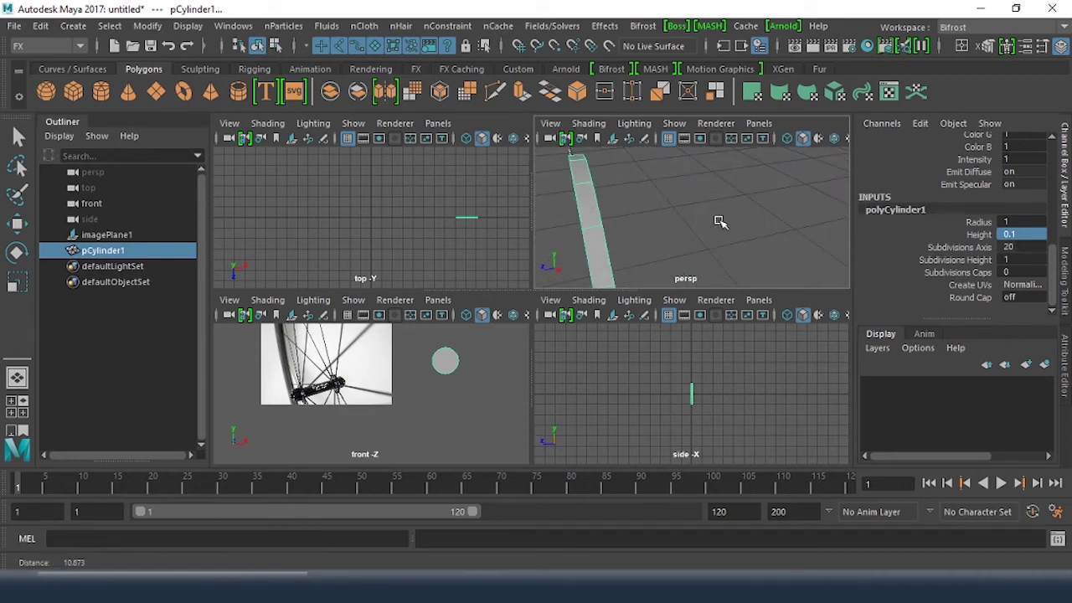
{"action": "left_click_drag", "start_coordinate": [720, 222], "coordinate": [688, 204], "text": "alt"}
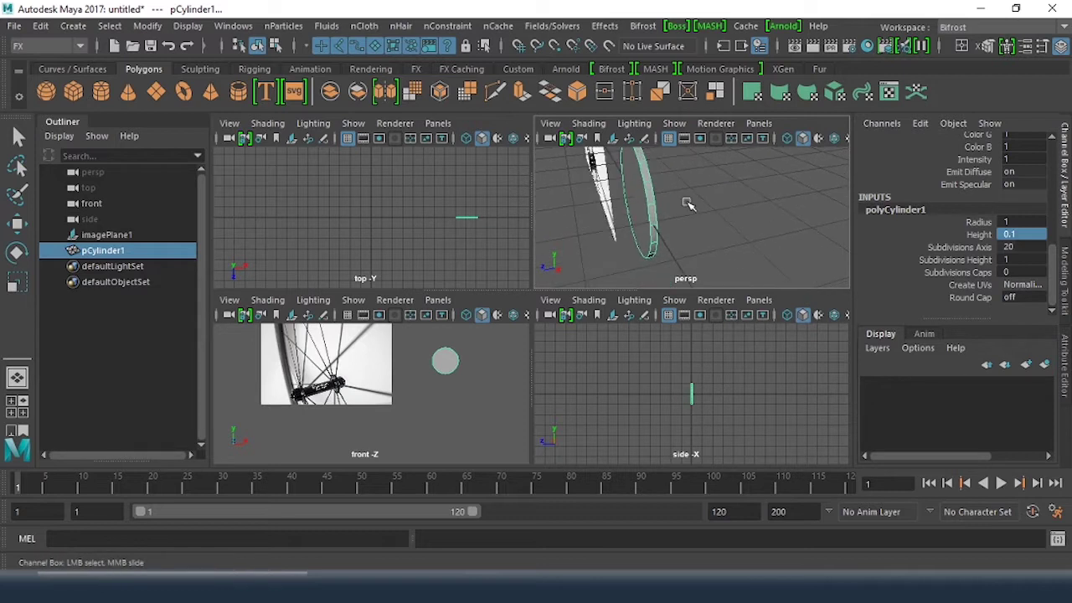
{"action": "left_click", "coordinate": [572, 320]}
{"action": "left_click_drag", "start_coordinate": [662, 241], "coordinate": [712, 236], "text": "alt"}
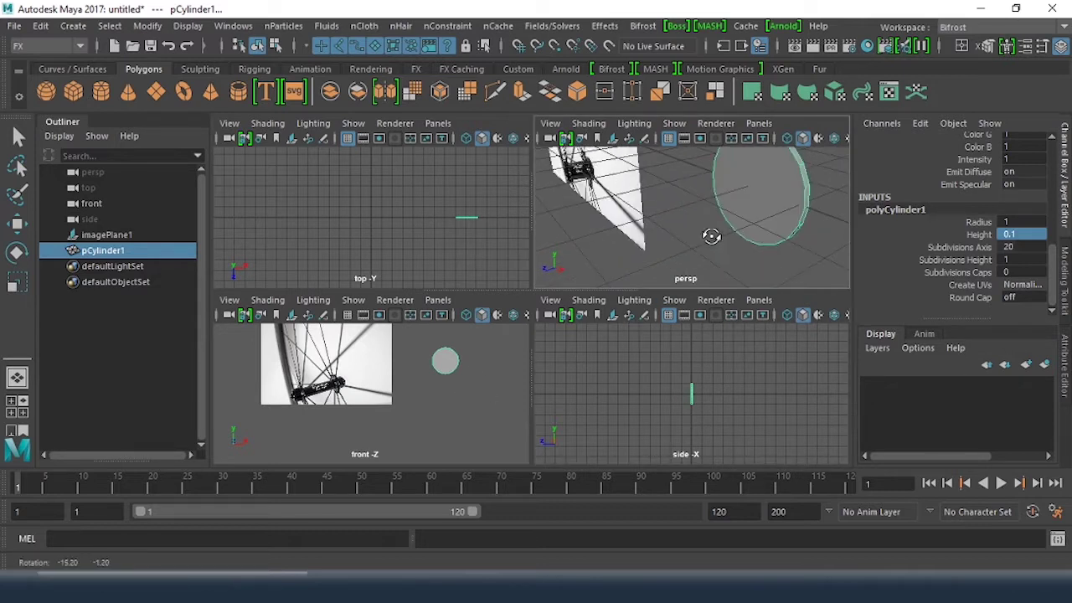
Examine the hub's body, flanges and stepped end cap up close in the front view's reference photo
{"action": "right_click_drag", "start_coordinate": [386, 392], "coordinate": [543, 428], "text": "alt"}
{"action": "middle_click_drag", "start_coordinate": [360, 411], "coordinate": [570, 426], "text": "alt"}
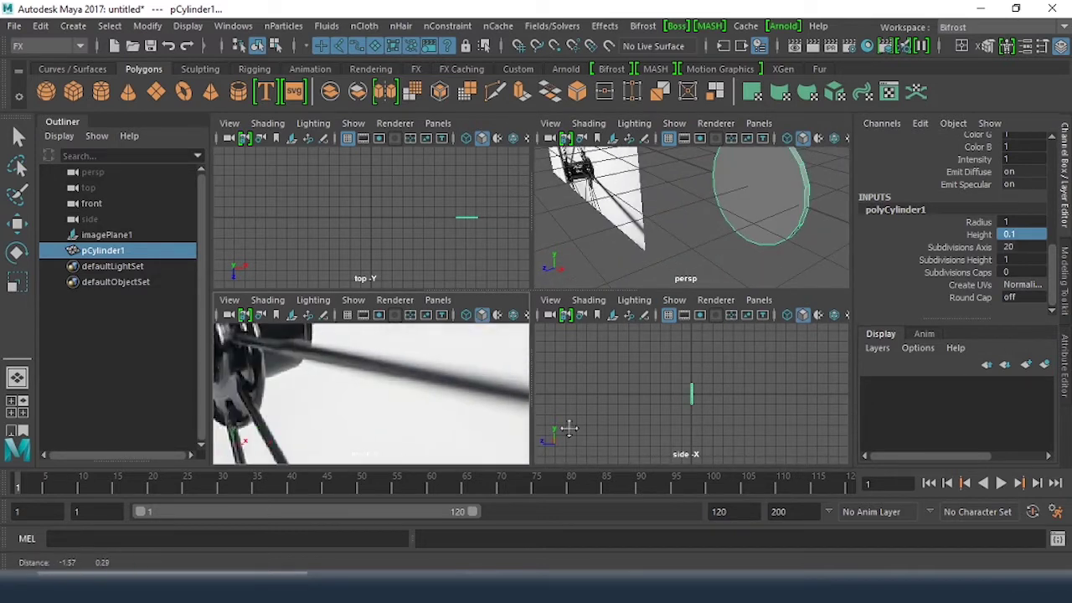
{"action": "middle_click_drag", "start_coordinate": [293, 369], "coordinate": [550, 387], "text": "alt"}
{"action": "right_click_drag", "start_coordinate": [402, 380], "coordinate": [360, 373], "text": "alt"}
{"action": "middle_click_drag", "start_coordinate": [364, 372], "coordinate": [395, 346], "text": "alt"}
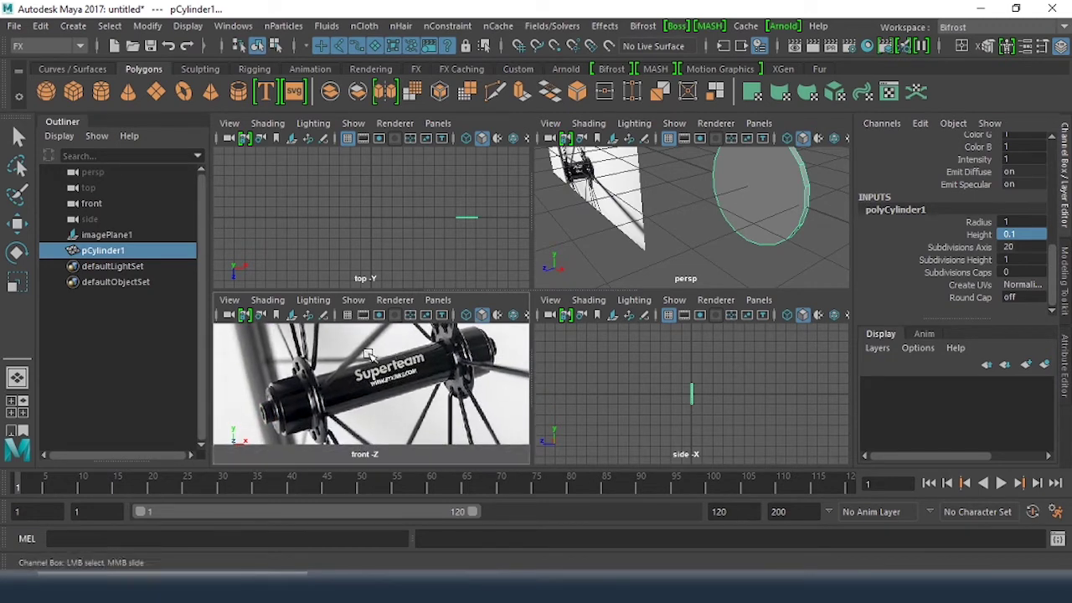
{"action": "right_click_drag", "start_coordinate": [355, 365], "coordinate": [377, 373], "text": "alt"}
{"action": "left_click_drag", "start_coordinate": [763, 239], "coordinate": [758, 241], "text": "alt"}
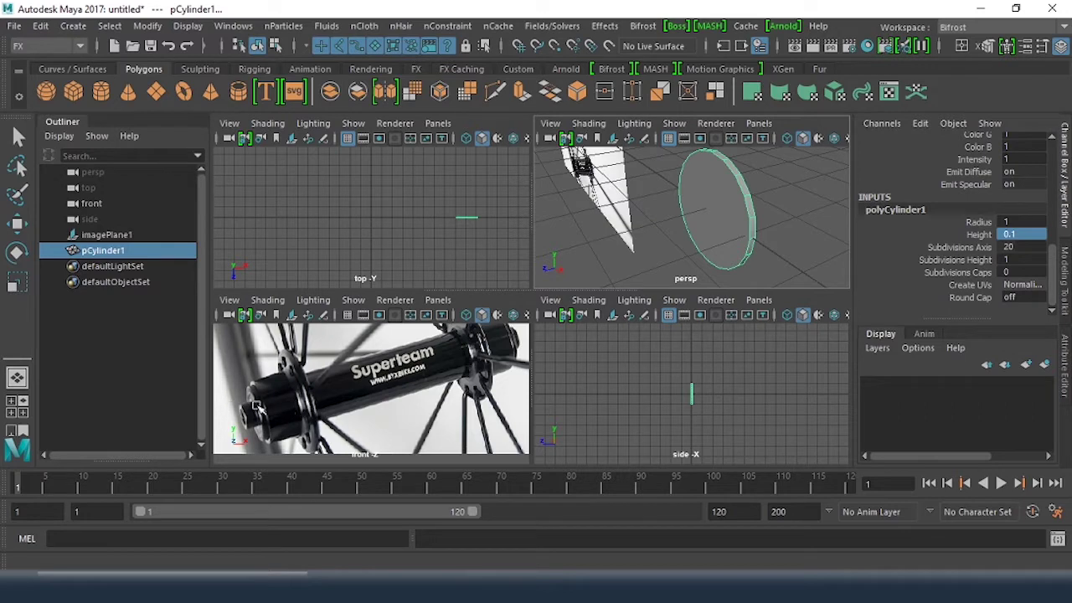
Extrude the disc's front cap face and scale it inward, leaving a flange rim around the smaller face
{"action": "left_click", "coordinate": [687, 215]}
{"action": "key", "text": "w"}
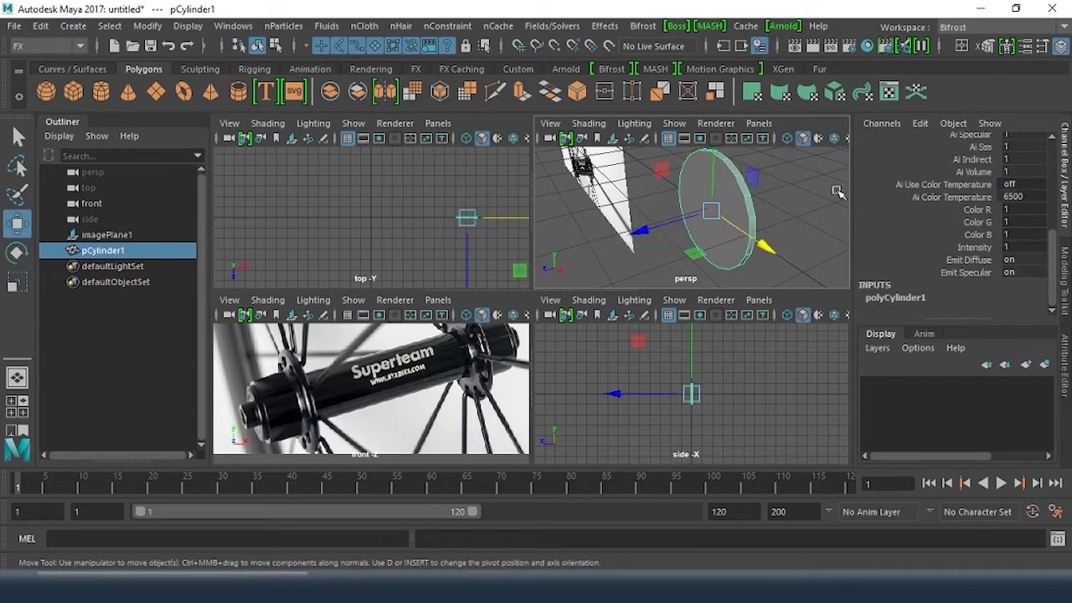
{"action": "left_click", "coordinate": [837, 192]}
{"action": "left_click", "coordinate": [731, 206]}
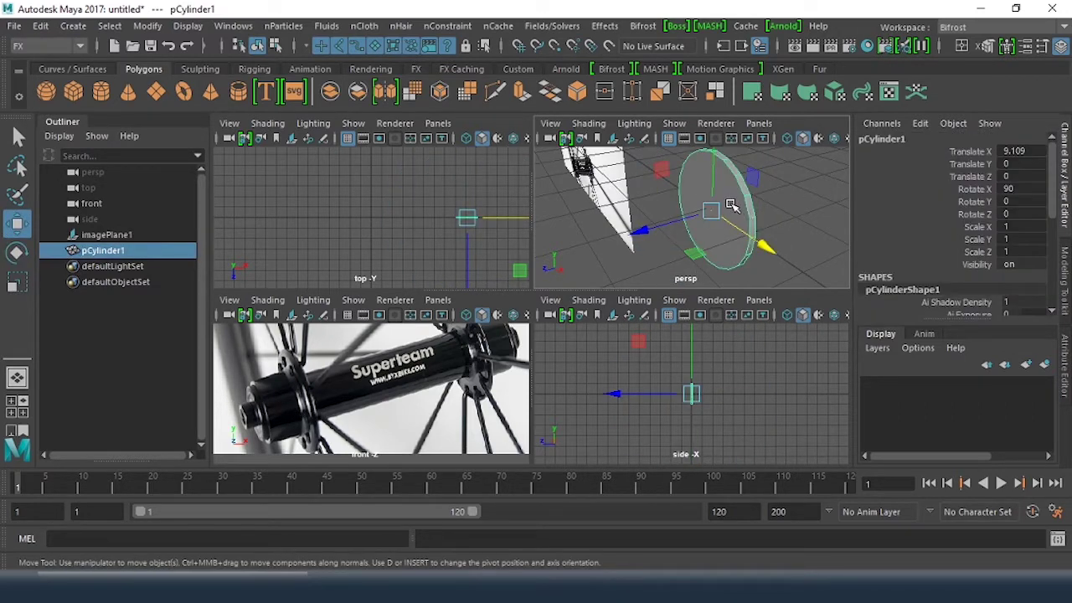
{"action": "right_click", "coordinate": [731, 207]}
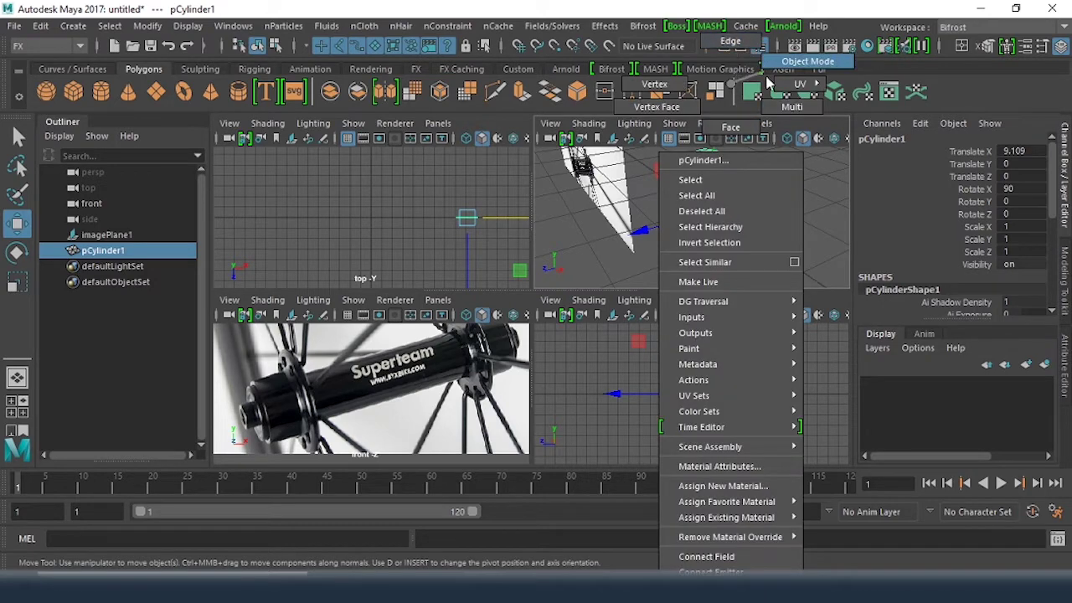
{"action": "left_click", "coordinate": [730, 127]}
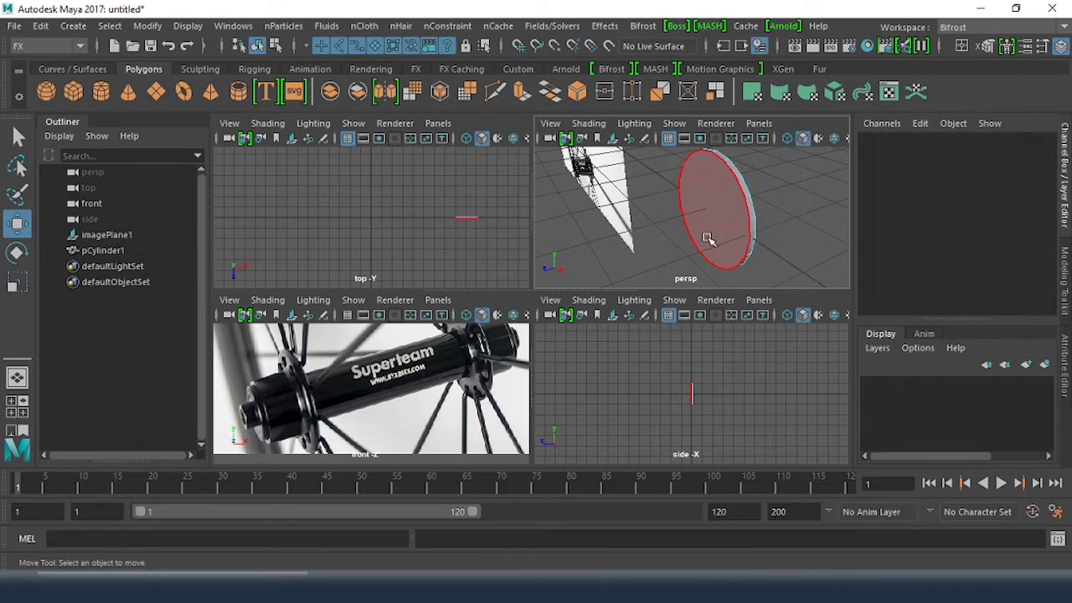
{"action": "left_click", "coordinate": [715, 213]}
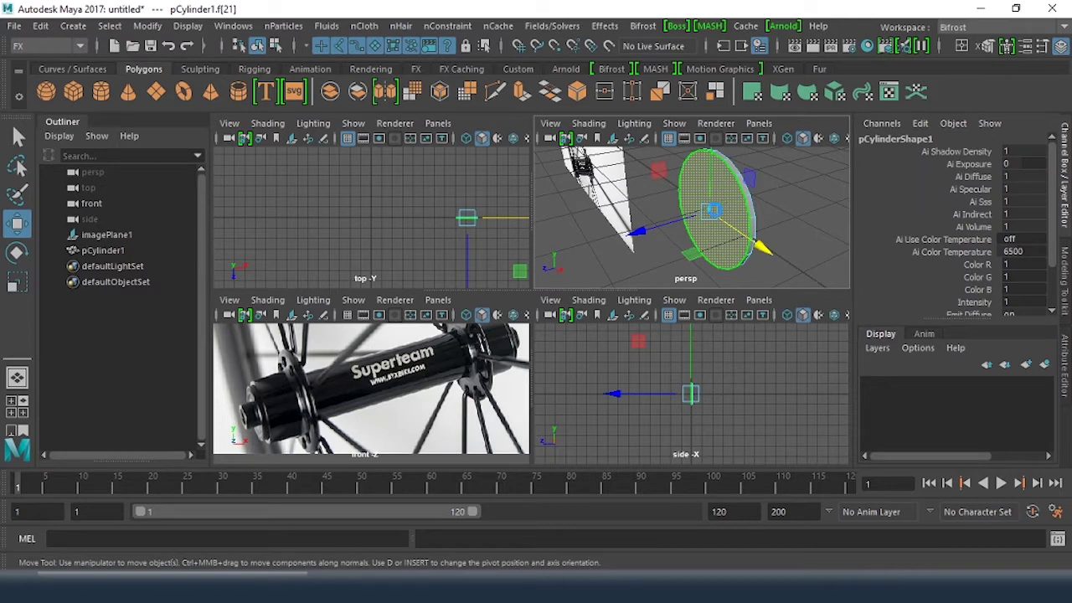
{"action": "key", "text": "ctrl+e"}
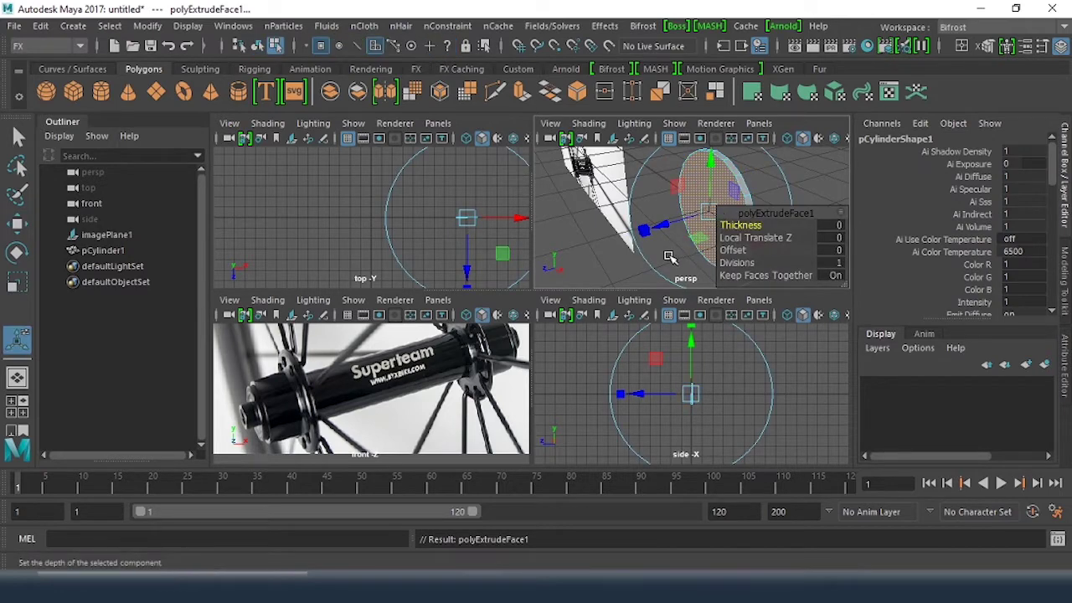
{"action": "left_click_drag", "start_coordinate": [784, 214], "coordinate": [601, 156]}
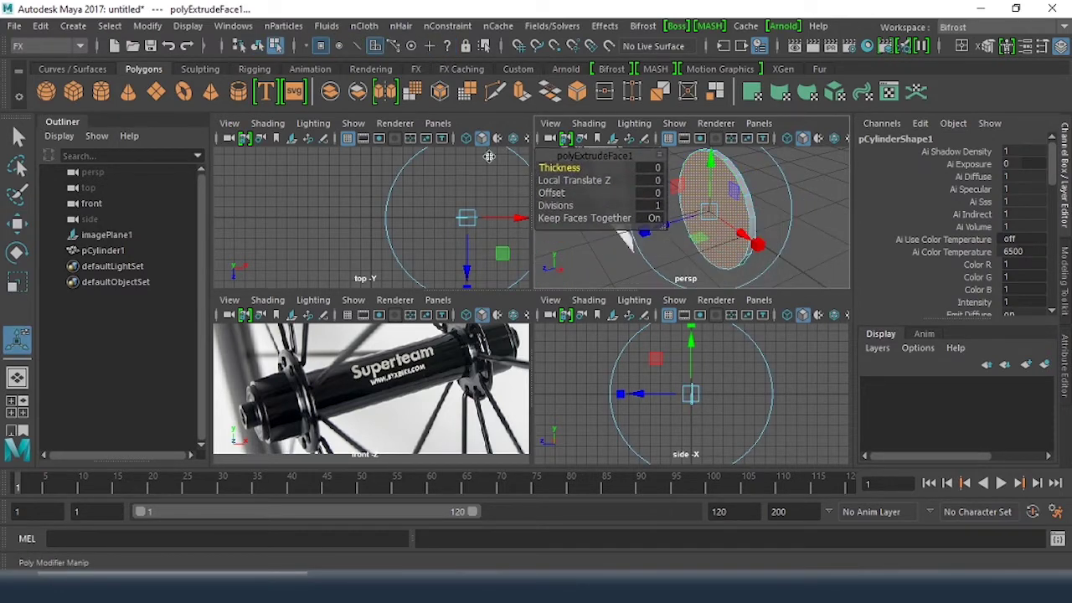
{"action": "left_click", "coordinate": [761, 246]}
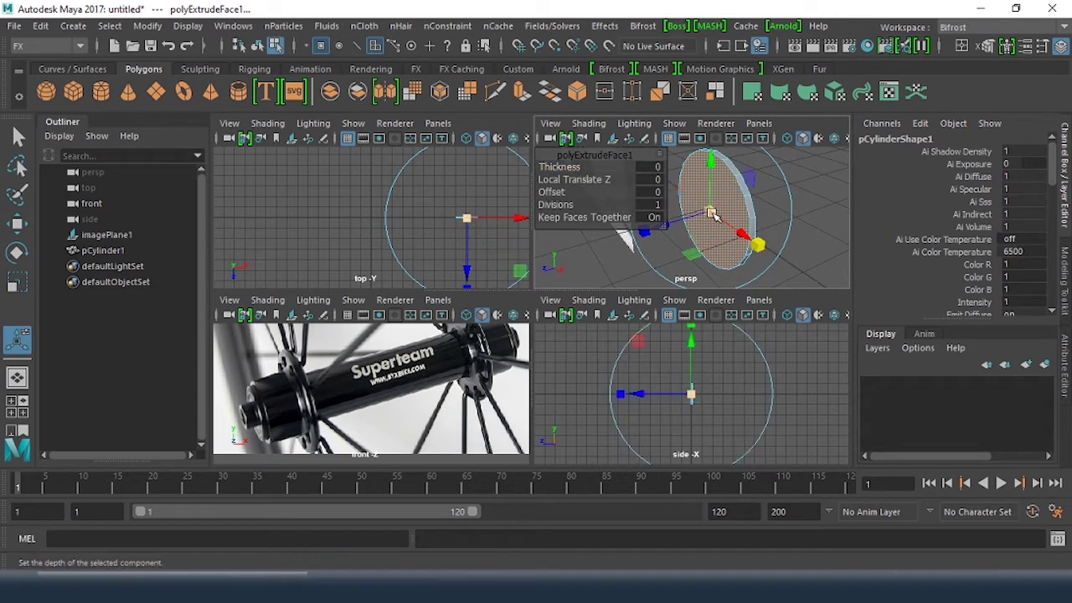
{"action": "mouse_move", "coordinate": [711, 215]}
{"action": "left_mouse_down"}
{"action": "mouse_move", "coordinate": [696, 206]}
{"action": "mouse_move", "coordinate": [779, 224]}
{"action": "mouse_move", "coordinate": [817, 218]}
{"action": "mouse_move", "coordinate": [720, 230]}
{"action": "mouse_move", "coordinate": [744, 237]}
{"action": "mouse_move", "coordinate": [719, 225]}
{"action": "mouse_move", "coordinate": [717, 233]}
{"action": "left_mouse_up"}
Extrude the inset face outward by 0.757 for the hub barrel and add a resized end section 0.161 deep
{"action": "key", "text": "t"}
{"action": "key", "text": "ctrl+e"}
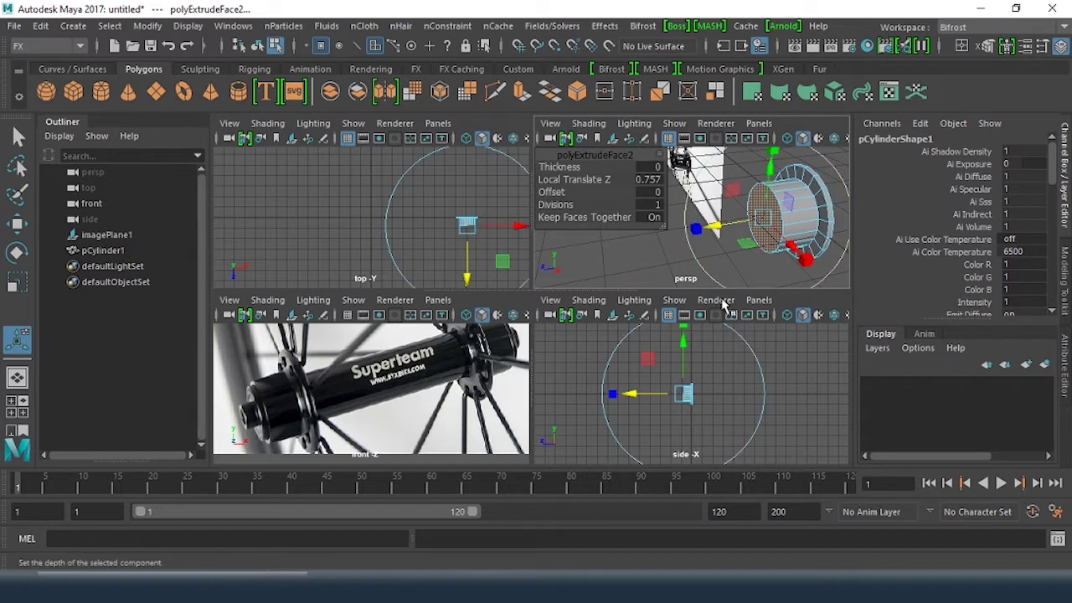
{"action": "key", "text": "ctrl+e"}
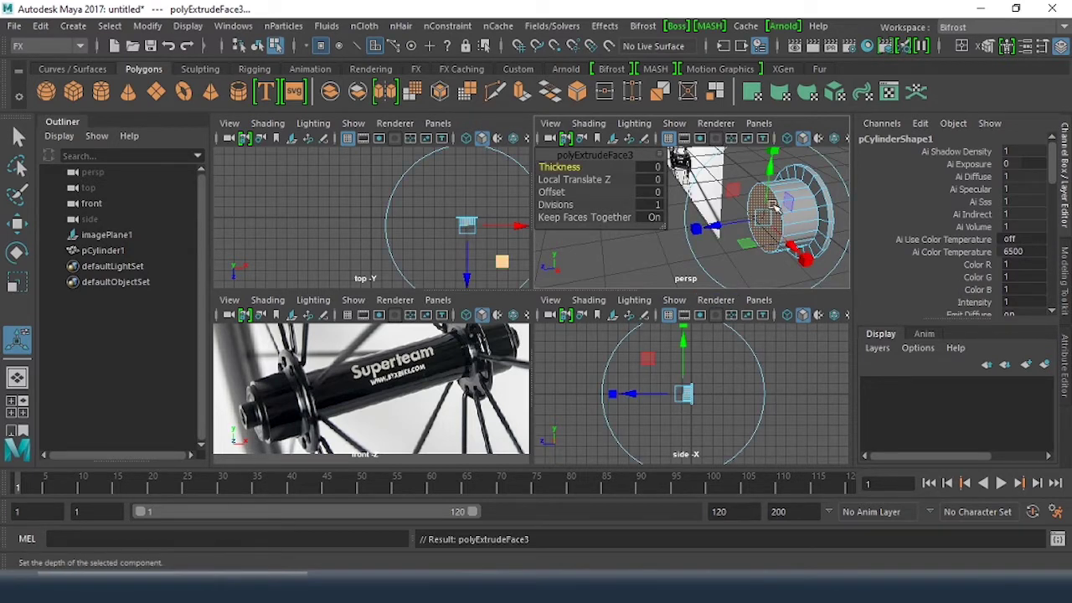
{"action": "left_click_drag", "start_coordinate": [766, 221], "coordinate": [709, 224]}
{"action": "key", "text": "ctrl+e"}
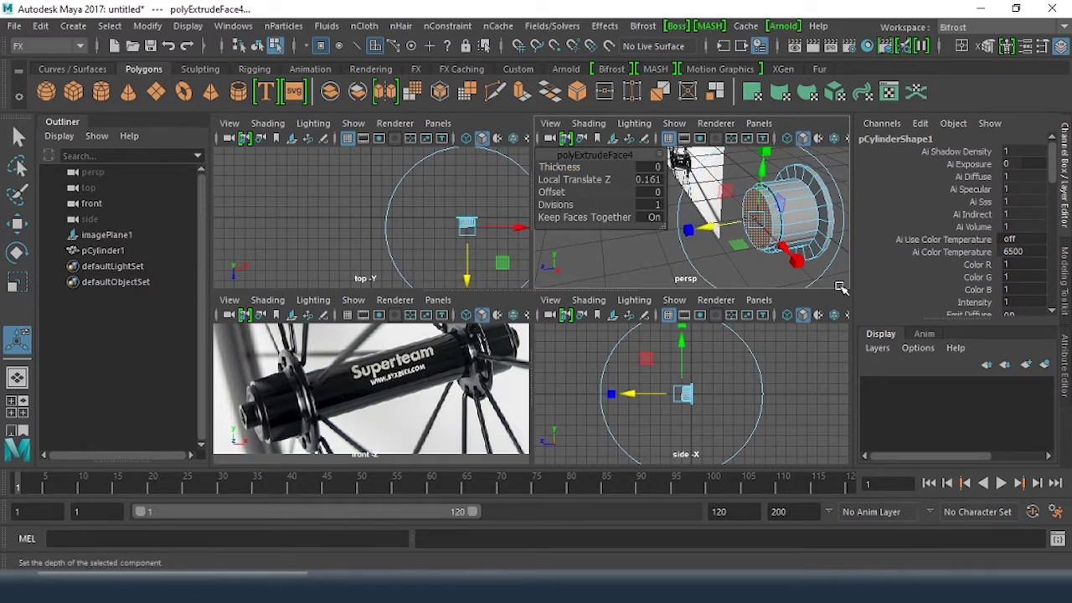
Inset the barrel's end face with two successive extrusions, each scaled inward
{"action": "key", "text": "ctrl+e"}
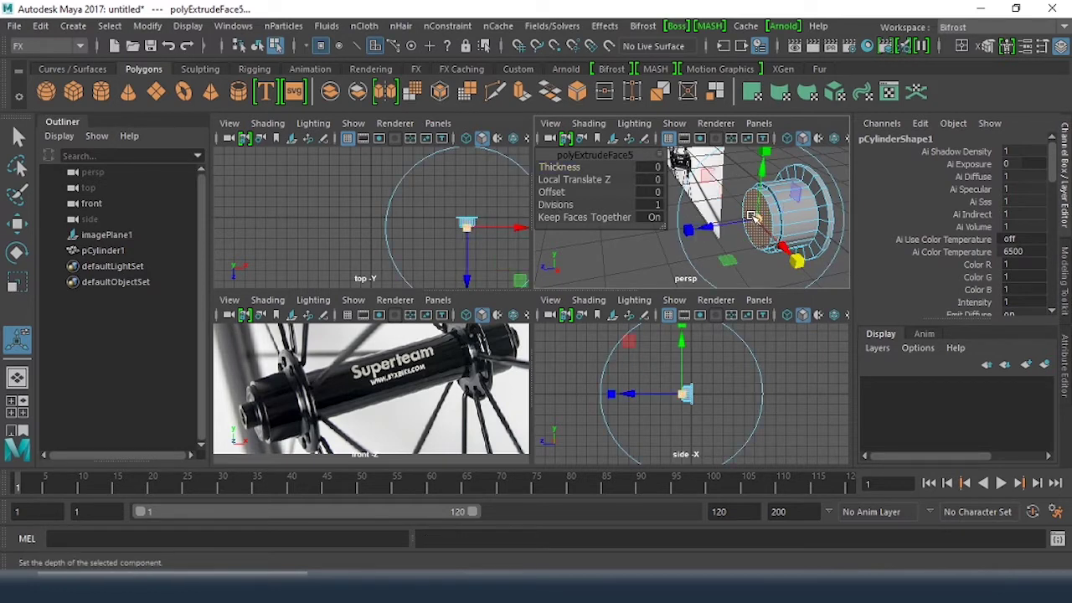
{"action": "left_click_drag", "start_coordinate": [756, 225], "coordinate": [745, 217]}
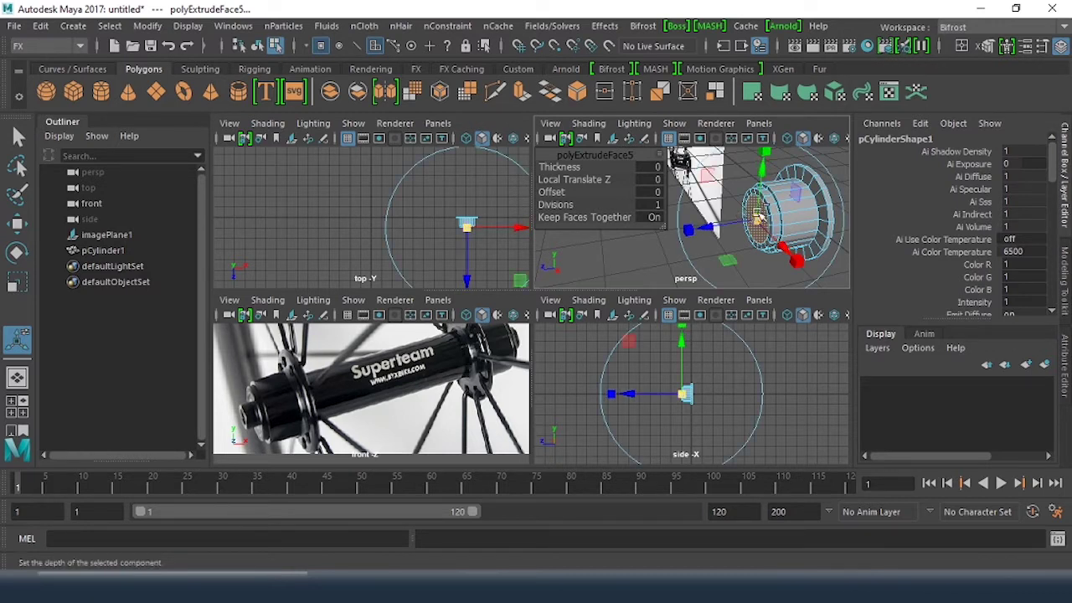
{"action": "key", "text": "ctrl+e"}
{"action": "left_click_drag", "start_coordinate": [758, 220], "coordinate": [745, 210]}
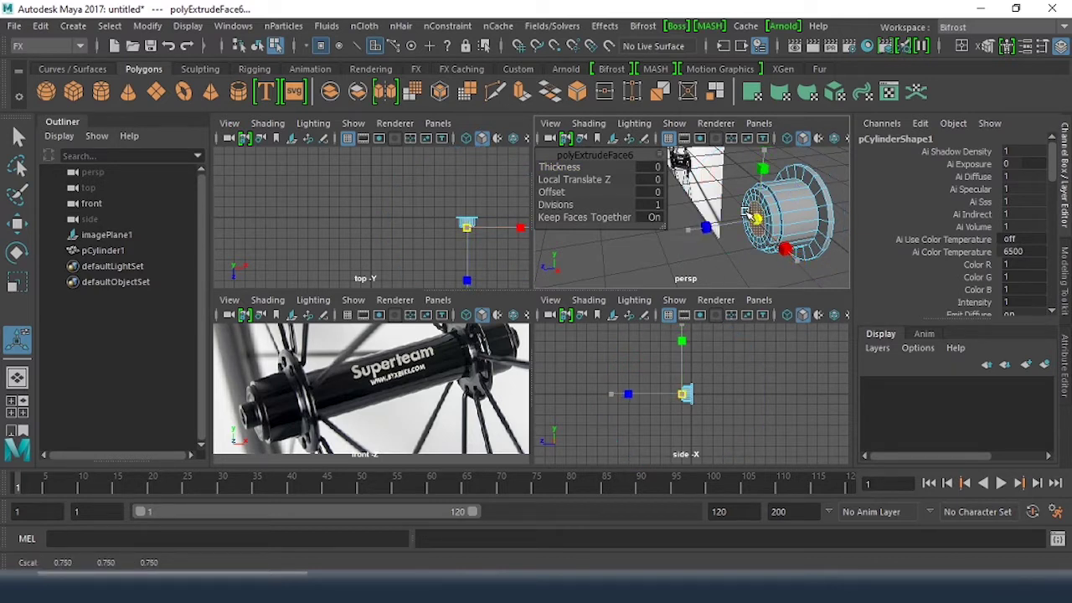
{"action": "left_click", "coordinate": [752, 215]}
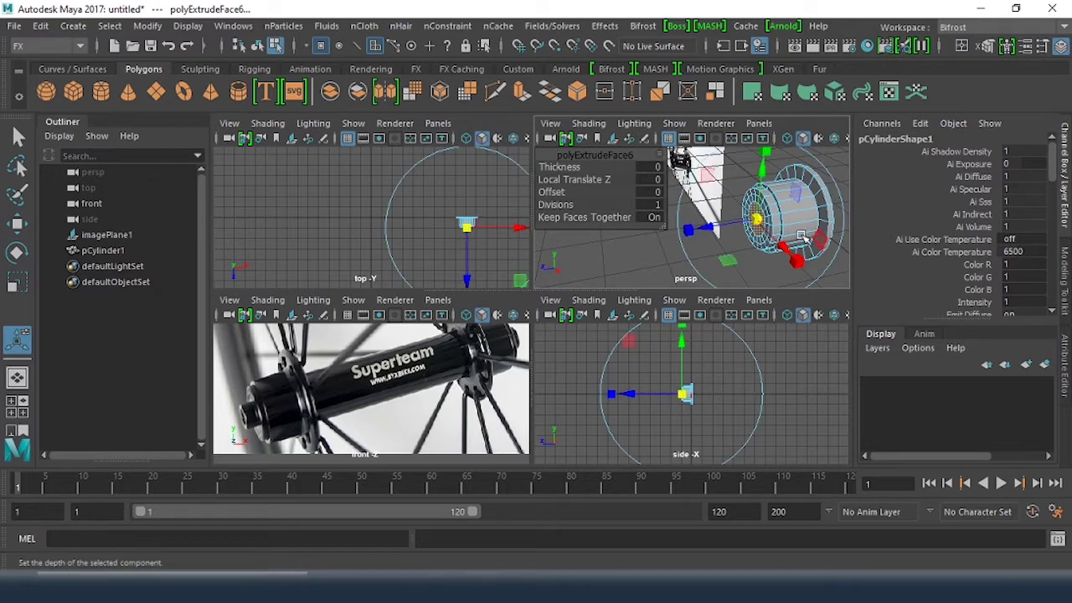
Extrude the small inner face outward to form the axle stub at the end of the hub
{"action": "scroll", "coordinate": [777, 224], "scroll_direction": "up", "scroll_amount": 5}
{"action": "left_click_drag", "start_coordinate": [773, 208], "coordinate": [815, 216], "text": "alt"}
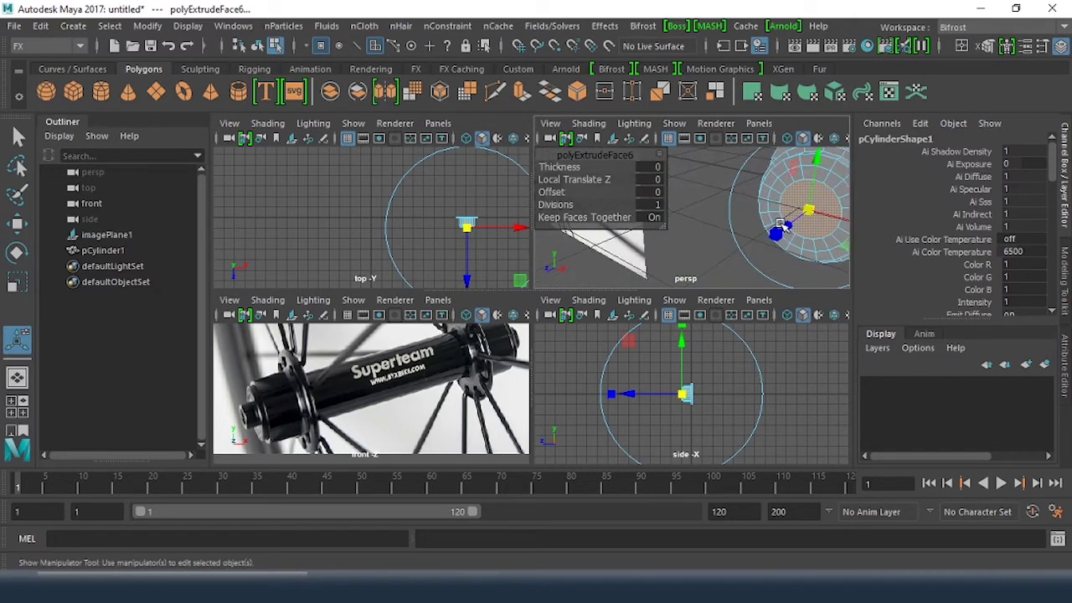
{"action": "right_click_drag", "start_coordinate": [817, 216], "coordinate": [782, 230], "text": "alt"}
{"action": "key", "text": "ctrl+e"}
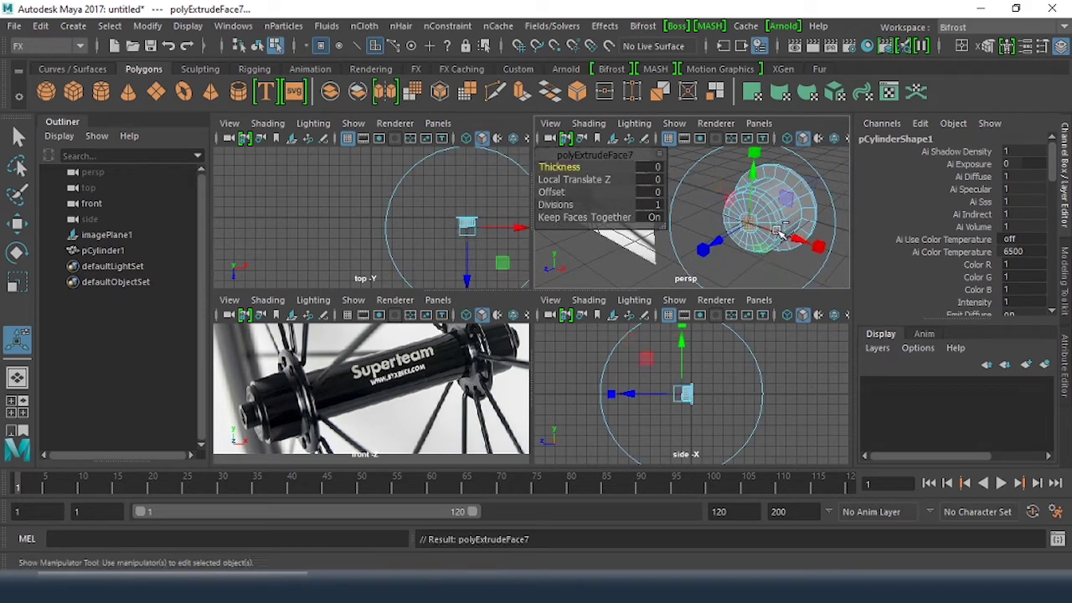
{"action": "scroll", "coordinate": [754, 231], "scroll_direction": "up", "scroll_amount": 5}
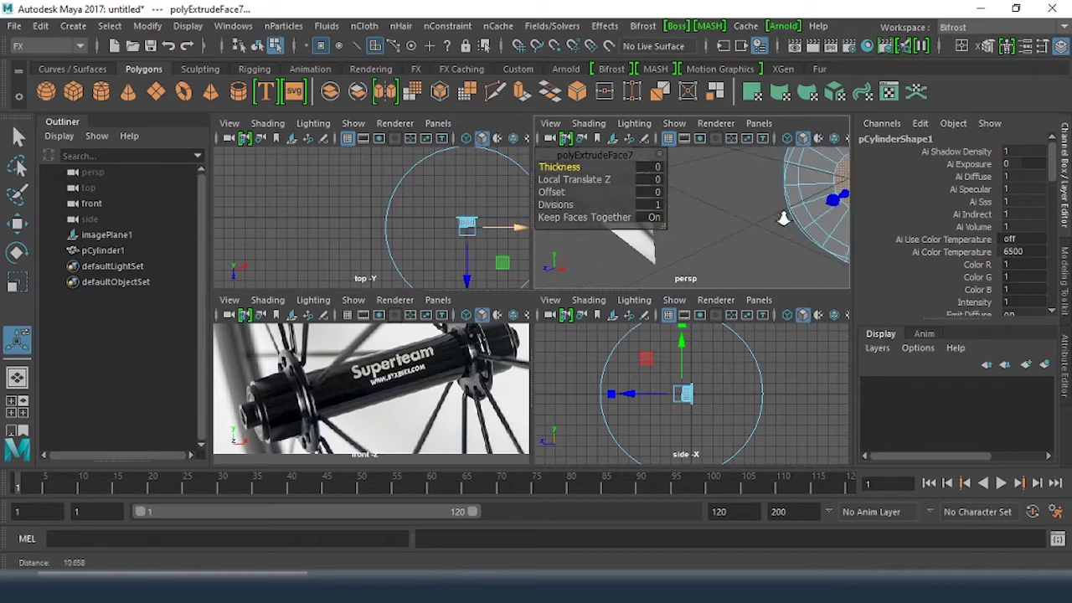
{"action": "left_click_drag", "start_coordinate": [731, 225], "coordinate": [768, 226], "text": "alt"}
Inset the axle stub's end face with a scaled extrusion and recess it with a Local Translate Z of -0.084
{"action": "key", "text": "ctrl+e"}
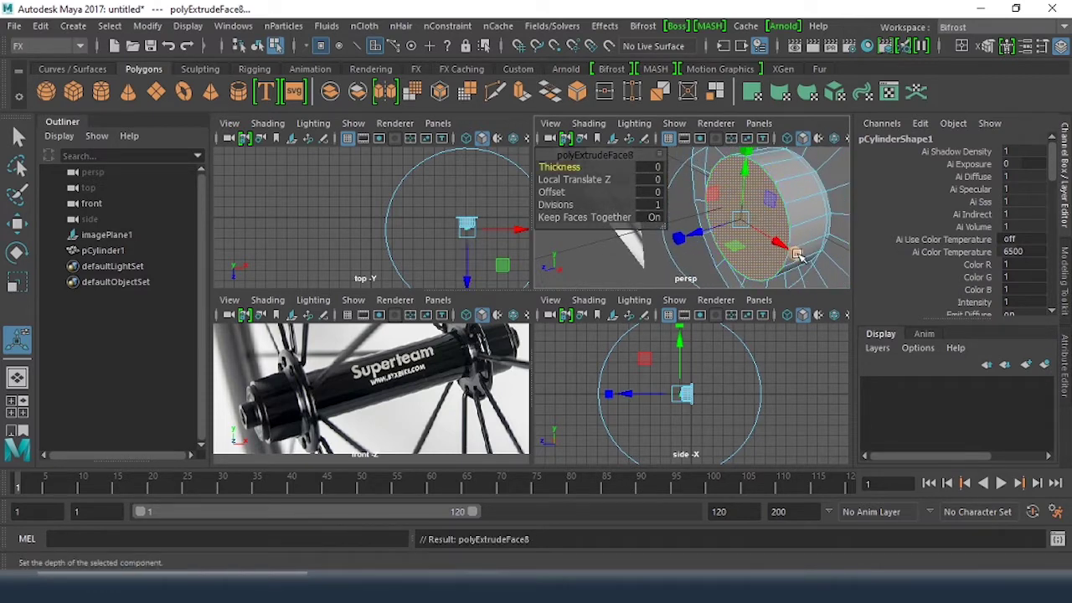
{"action": "left_click_drag", "start_coordinate": [748, 224], "coordinate": [724, 230]}
{"action": "key", "text": "ctrl+e"}
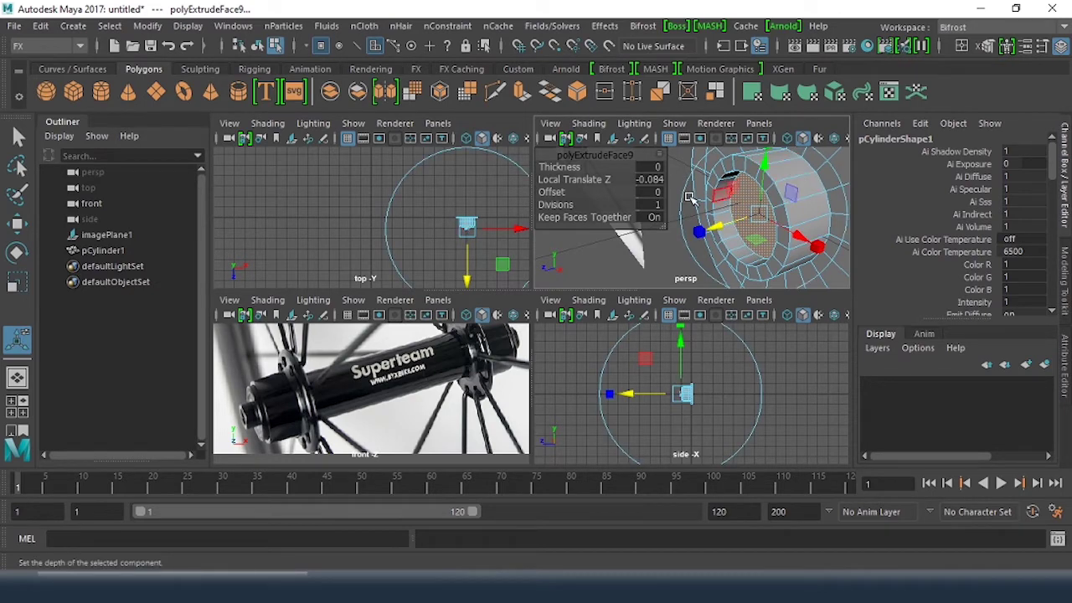
{"action": "scroll", "coordinate": [695, 206], "scroll_direction": "down", "scroll_amount": 5}
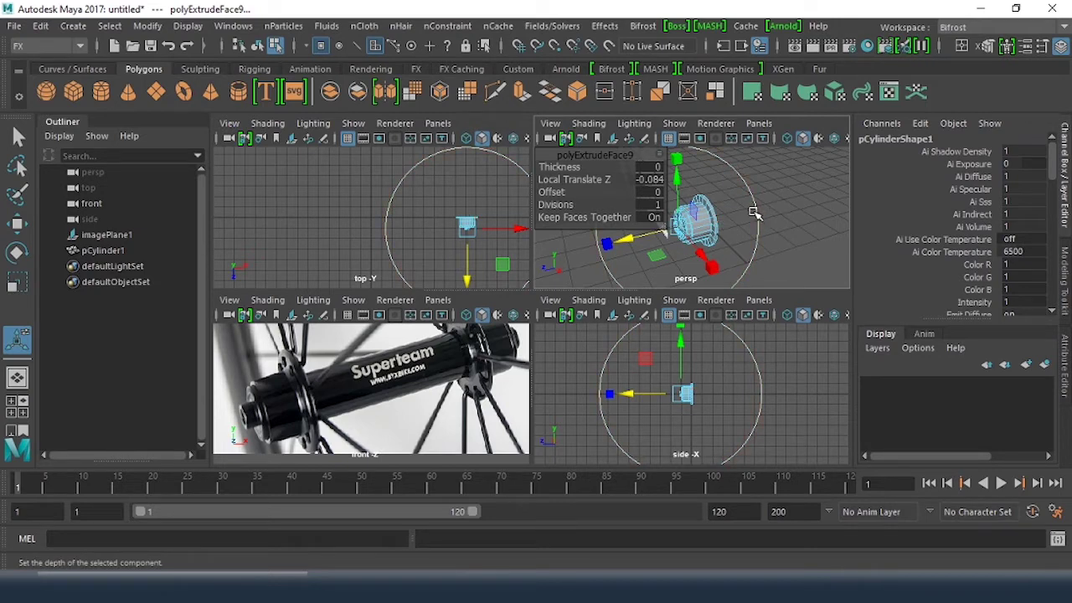
{"action": "right_click_drag", "start_coordinate": [749, 92], "coordinate": [819, 75]}
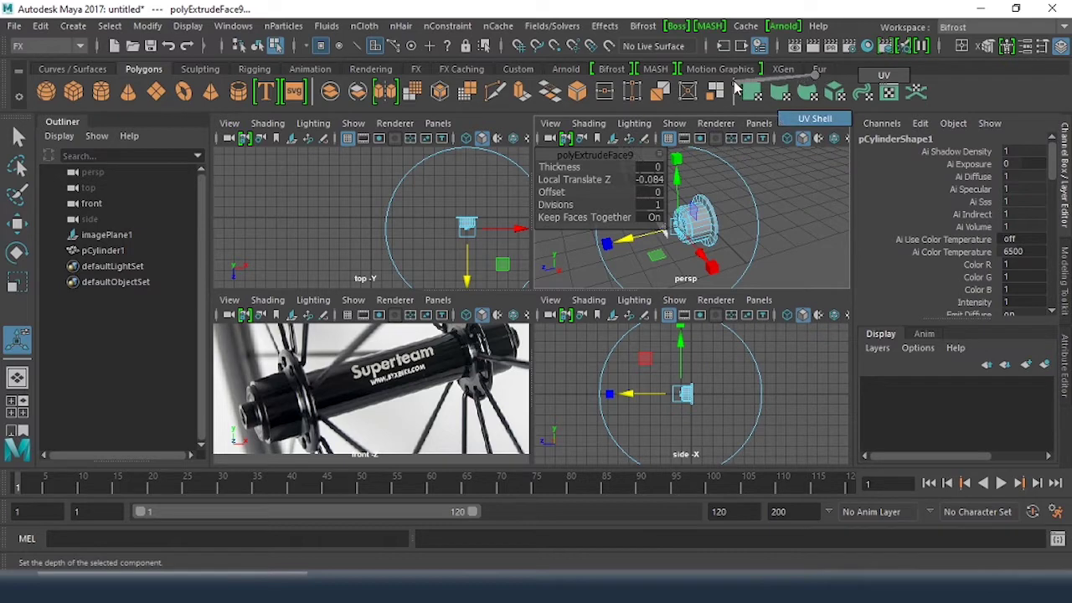
Inset the flat circular face on the back of the hub's flange with an extrusion scaled inward
{"action": "right_click_drag", "start_coordinate": [786, 126], "coordinate": [796, 63]}
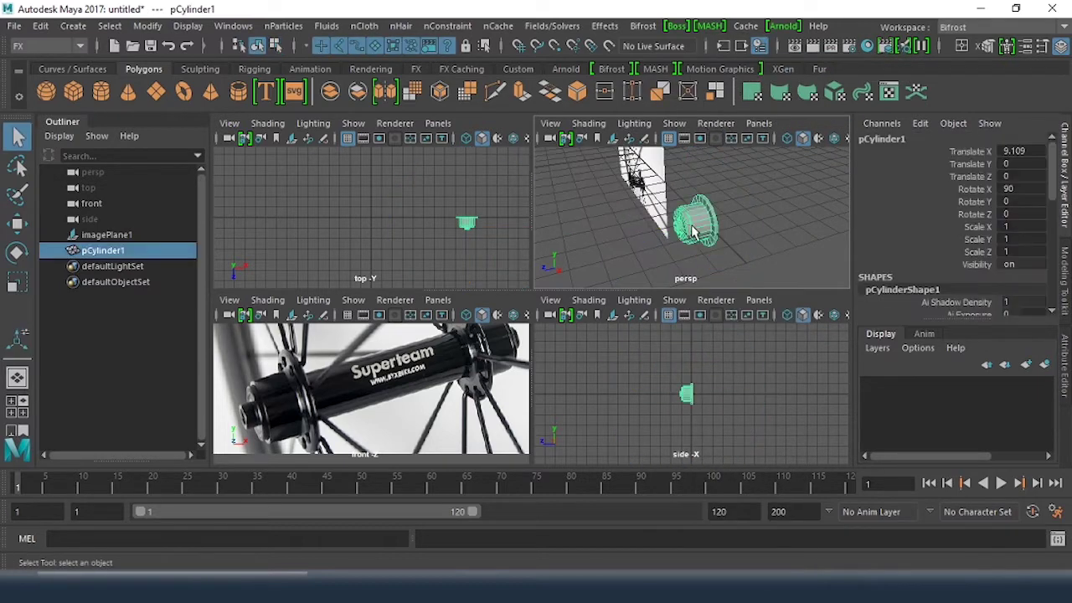
{"action": "left_click_drag", "start_coordinate": [754, 238], "coordinate": [650, 206], "text": "alt"}
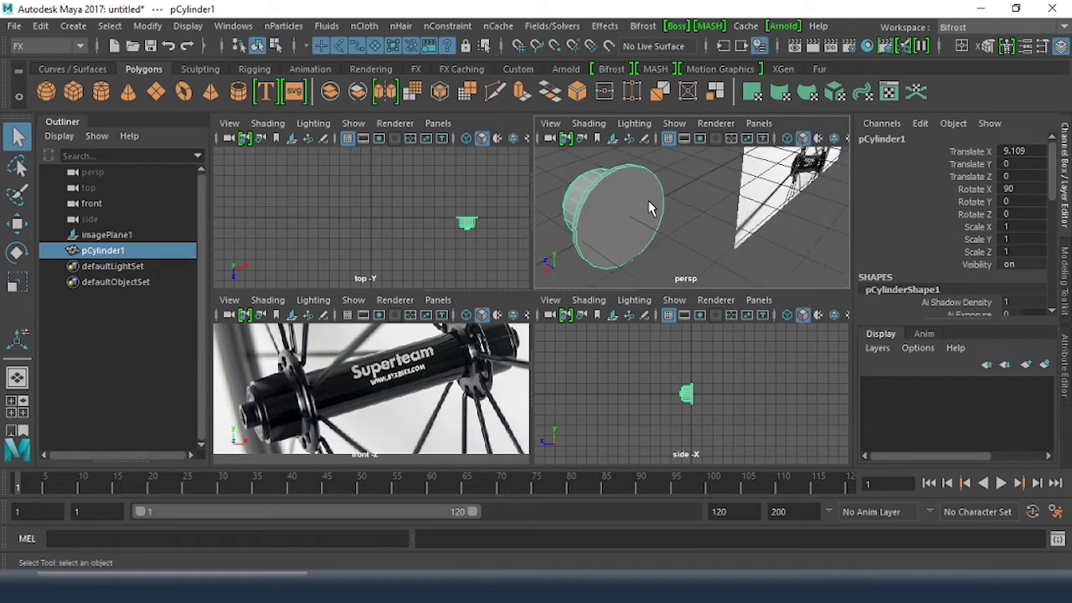
{"action": "right_click_drag", "start_coordinate": [651, 206], "coordinate": [680, 124], "text": "alt"}
{"action": "scroll", "coordinate": [692, 218], "scroll_direction": "down", "scroll_amount": 4}
{"action": "left_click", "coordinate": [662, 212]}
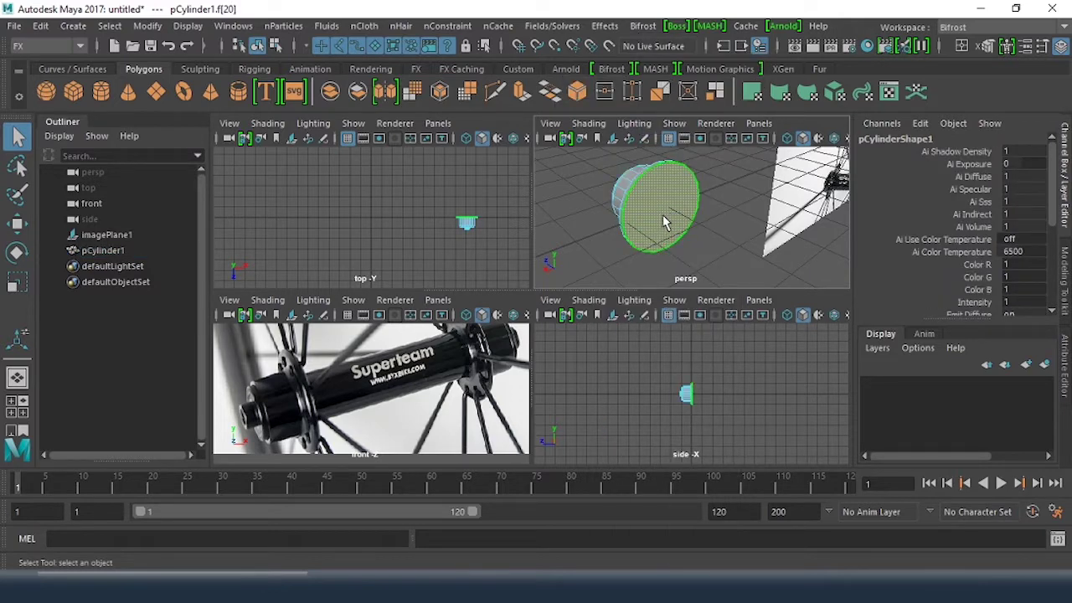
{"action": "key", "text": "ctrl+e"}
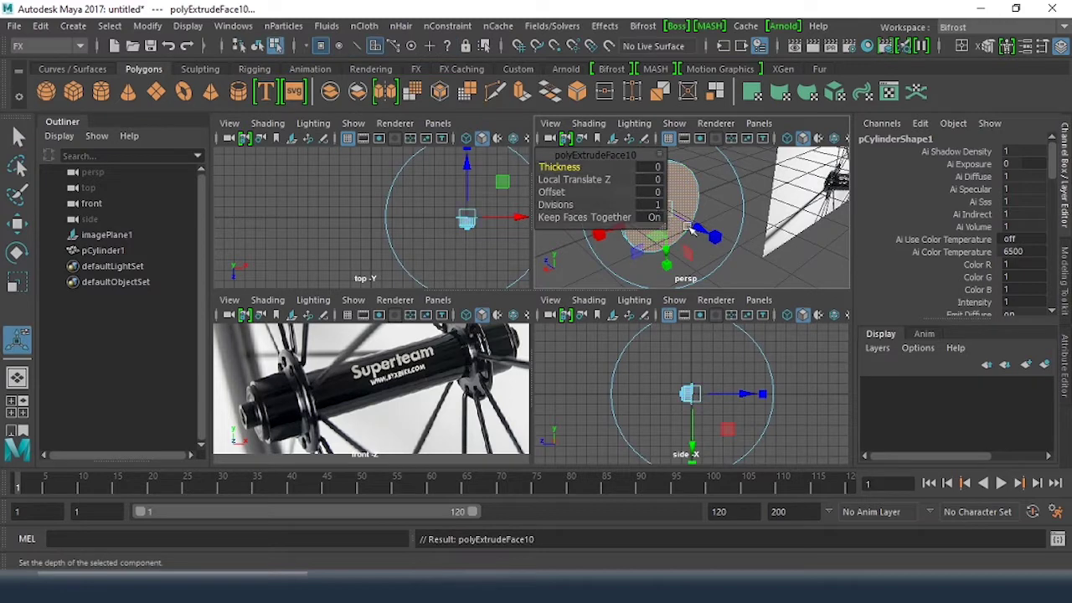
{"action": "left_click_drag", "start_coordinate": [722, 206], "coordinate": [744, 215], "text": "alt"}
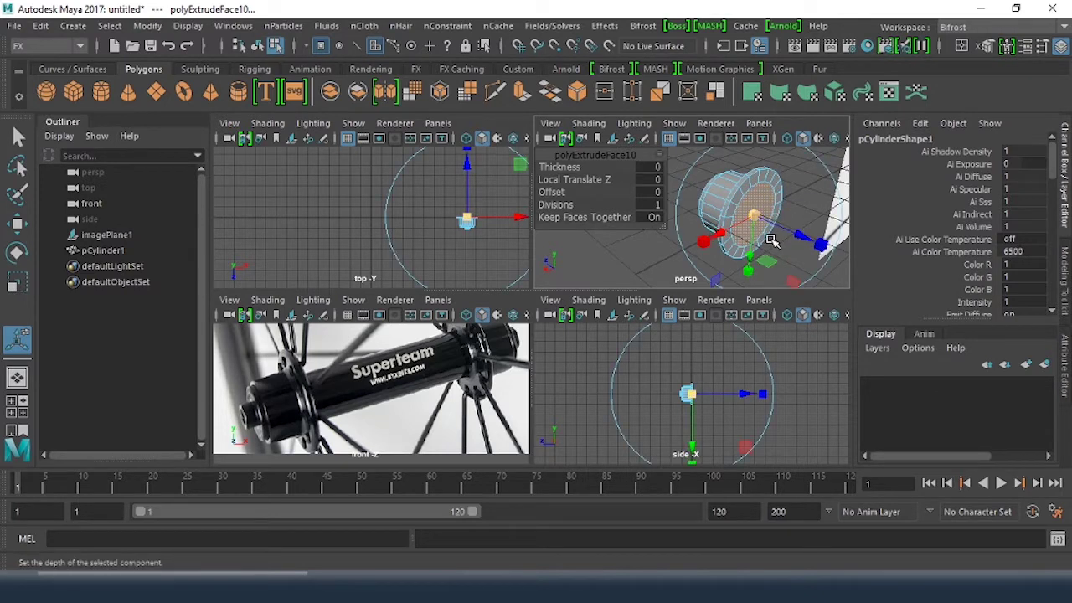
{"action": "key", "text": "w"}
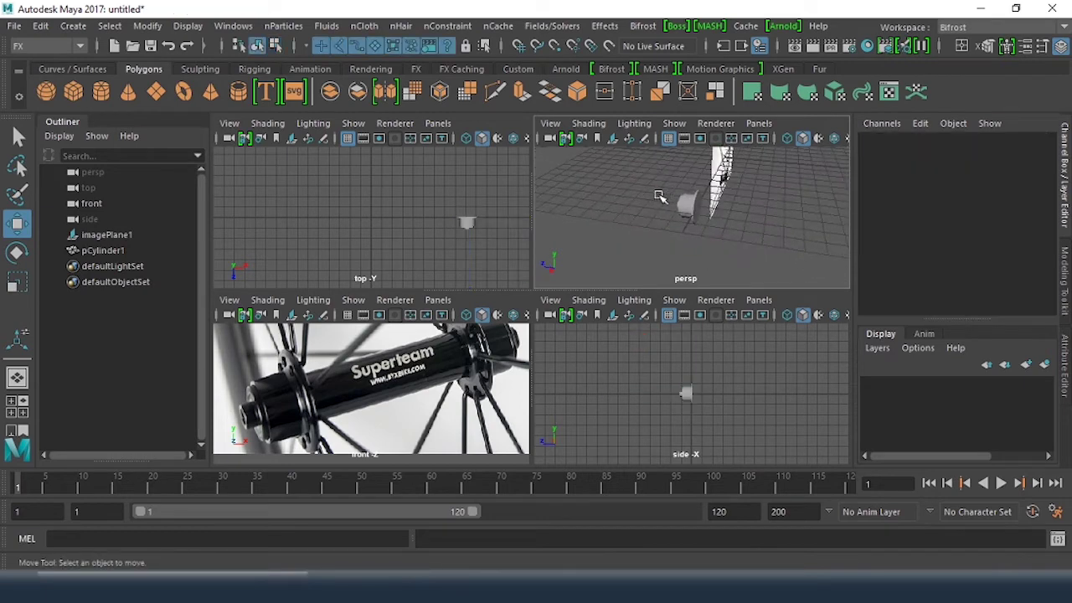
Move the hub piece farther from the reference image along X, to a Translate X of about 12.465
{"action": "left_click_drag", "start_coordinate": [663, 196], "coordinate": [641, 191], "text": "alt"}
{"action": "right_click_drag", "start_coordinate": [641, 192], "coordinate": [683, 200], "text": "alt"}
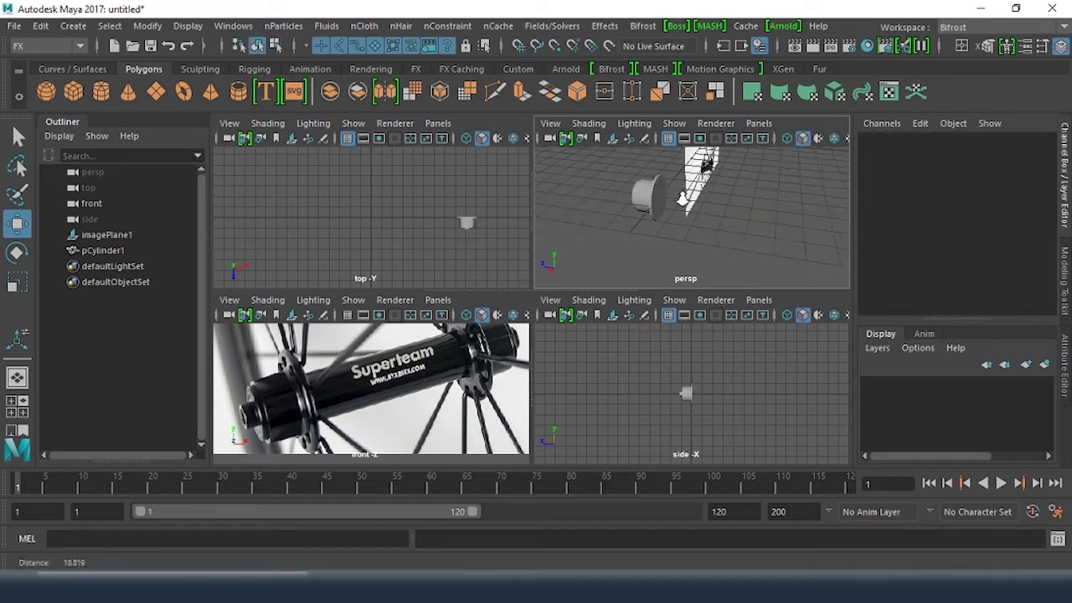
{"action": "left_click_drag", "start_coordinate": [682, 199], "coordinate": [729, 210], "text": "alt"}
{"action": "left_click", "coordinate": [664, 202]}
{"action": "left_click_drag", "start_coordinate": [663, 202], "coordinate": [696, 236], "text": "alt"}
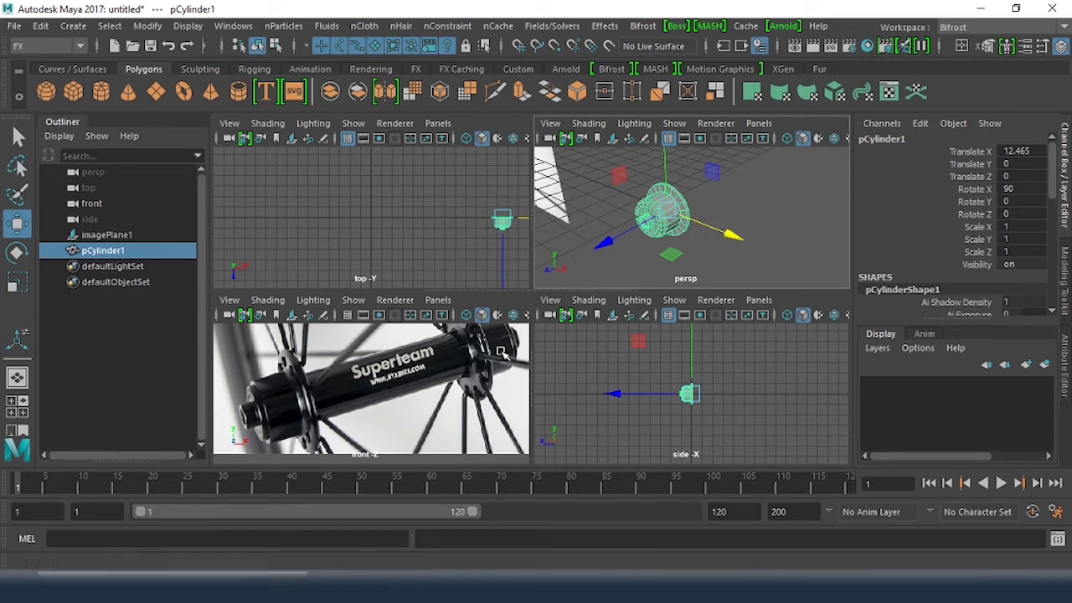
{"action": "left_click_drag", "start_coordinate": [628, 230], "coordinate": [657, 240], "text": "alt"}
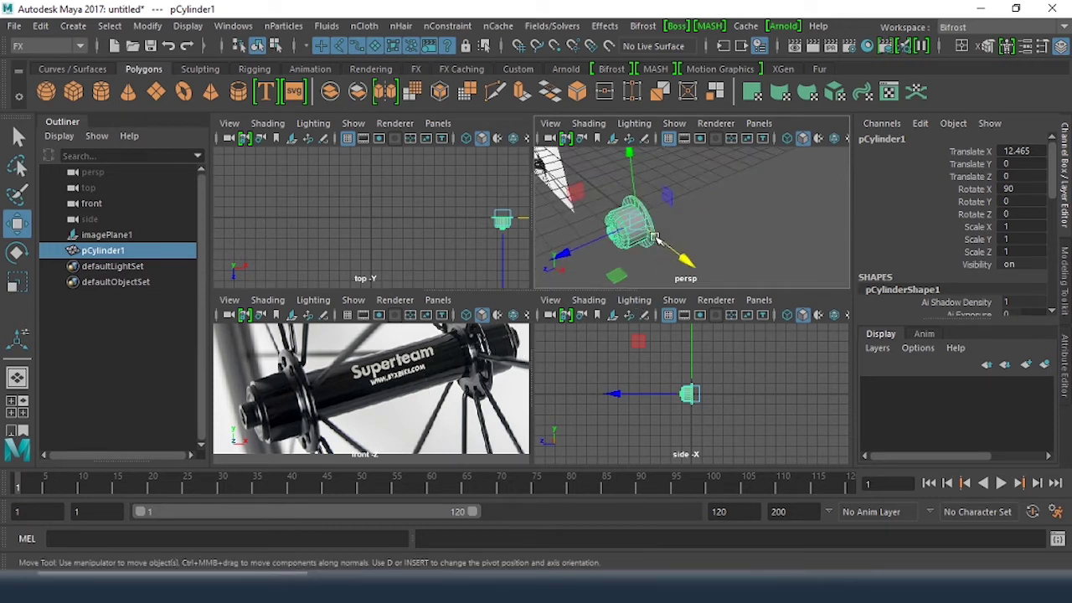
{"action": "left_click", "coordinate": [733, 228]}
{"action": "left_click", "coordinate": [641, 231]}
Try a mirrored duplicate of the hub piece with Scale Z -1, offset to about -2.542 on Z, and delete it
{"action": "key", "text": "ctrl+d"}
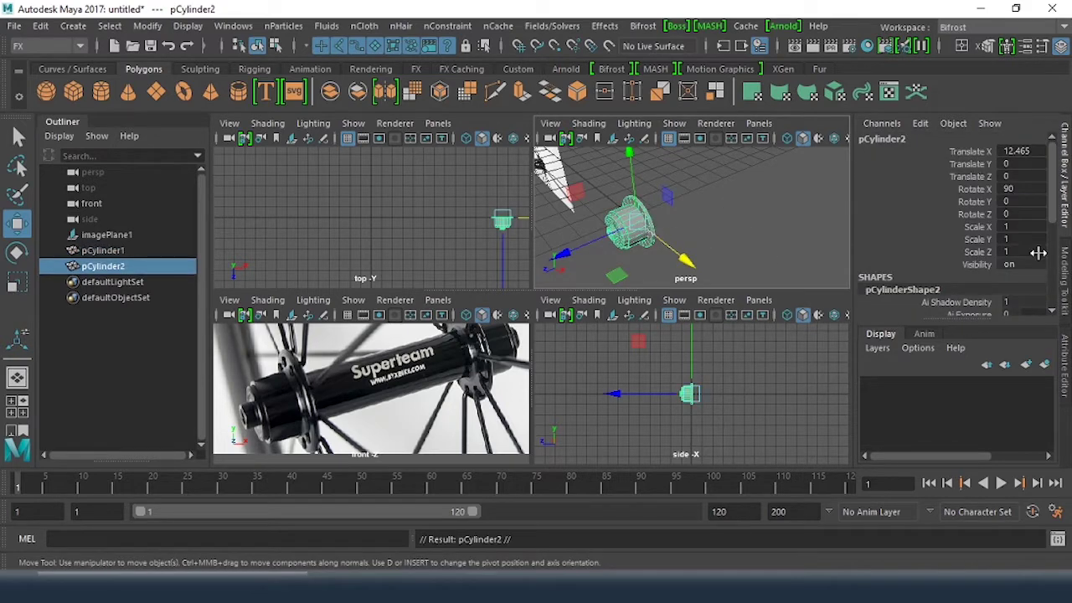
{"action": "left_click_drag", "start_coordinate": [1054, 214], "coordinate": [1059, 237]}
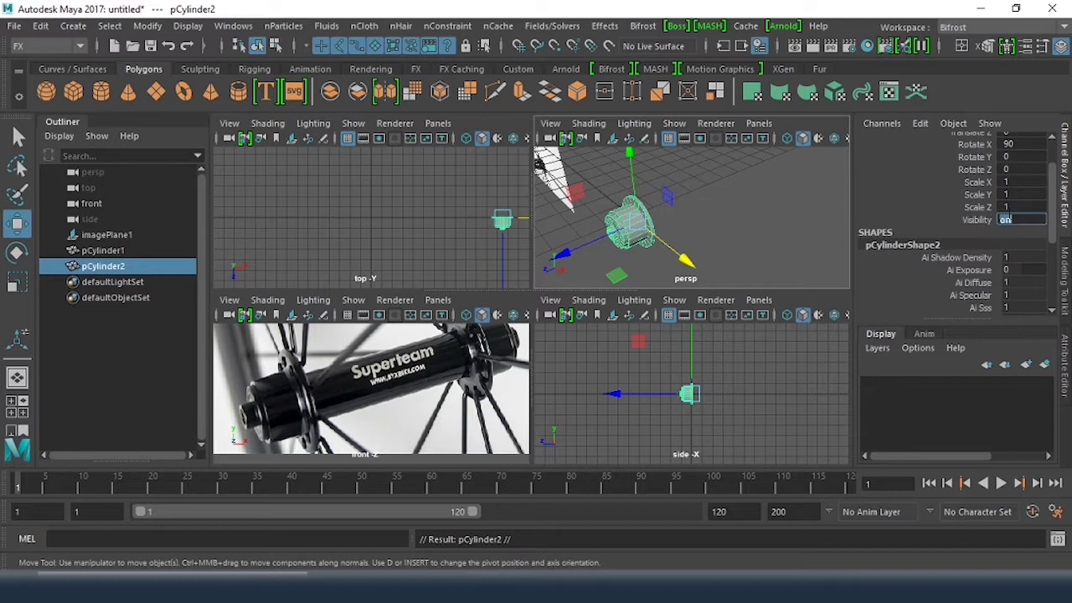
{"action": "double_click", "coordinate": [1009, 207]}
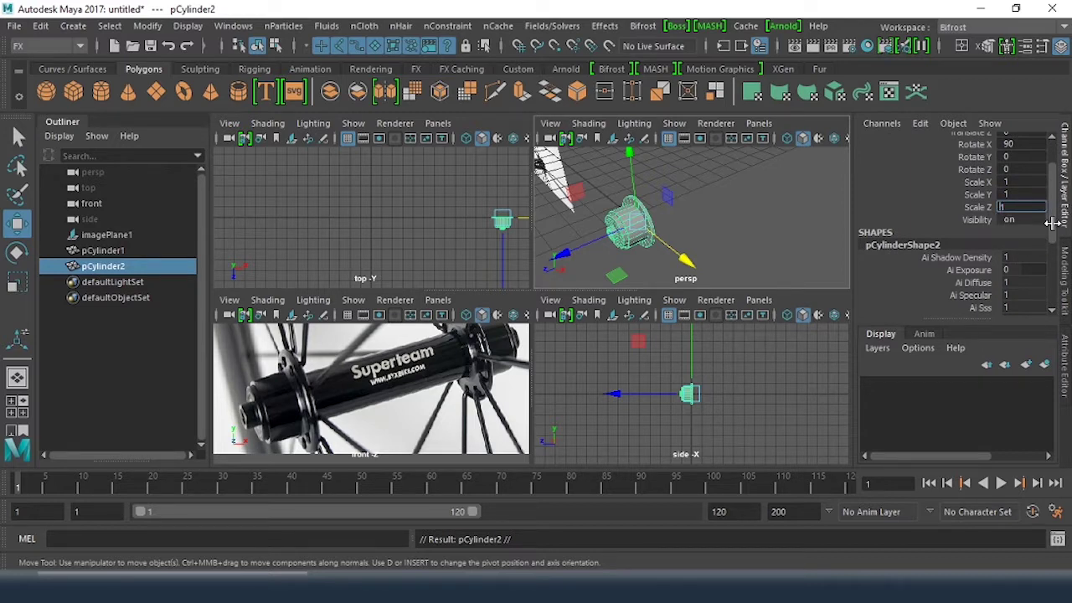
{"action": "type", "text": "-1"}
{"action": "key", "text": "Return"}
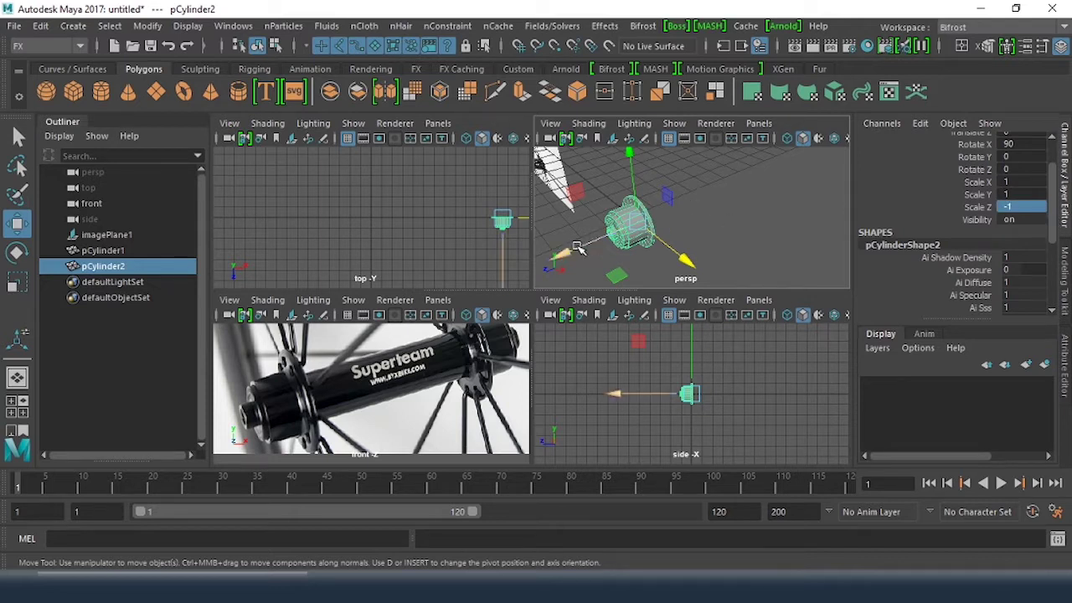
{"action": "left_click_drag", "start_coordinate": [575, 245], "coordinate": [643, 225]}
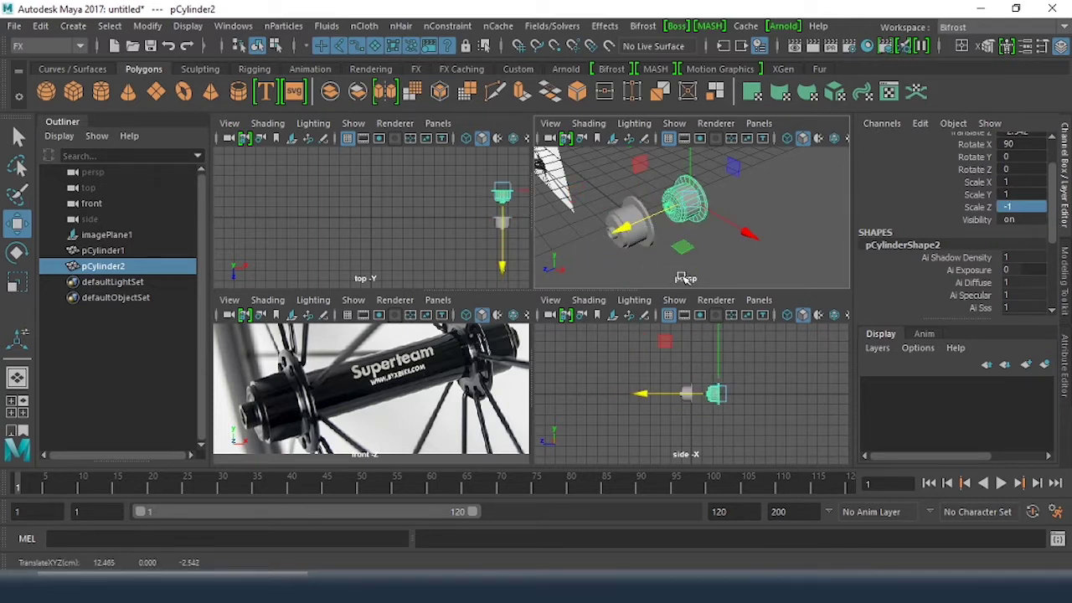
{"action": "key", "text": "Delete"}
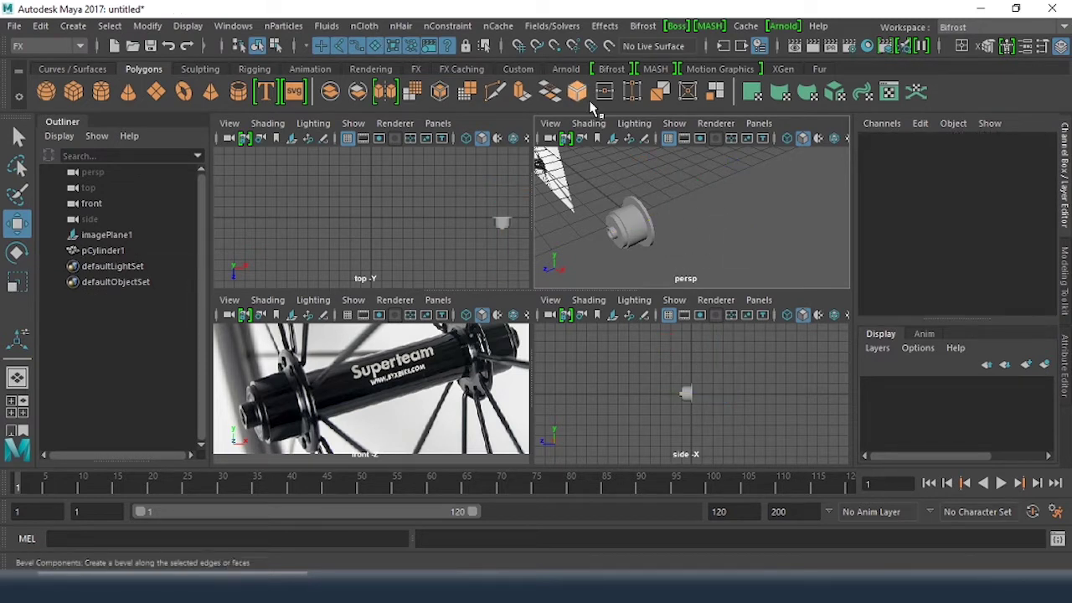
Freeze the transformations of the hub piece
{"action": "left_click", "coordinate": [624, 232]}
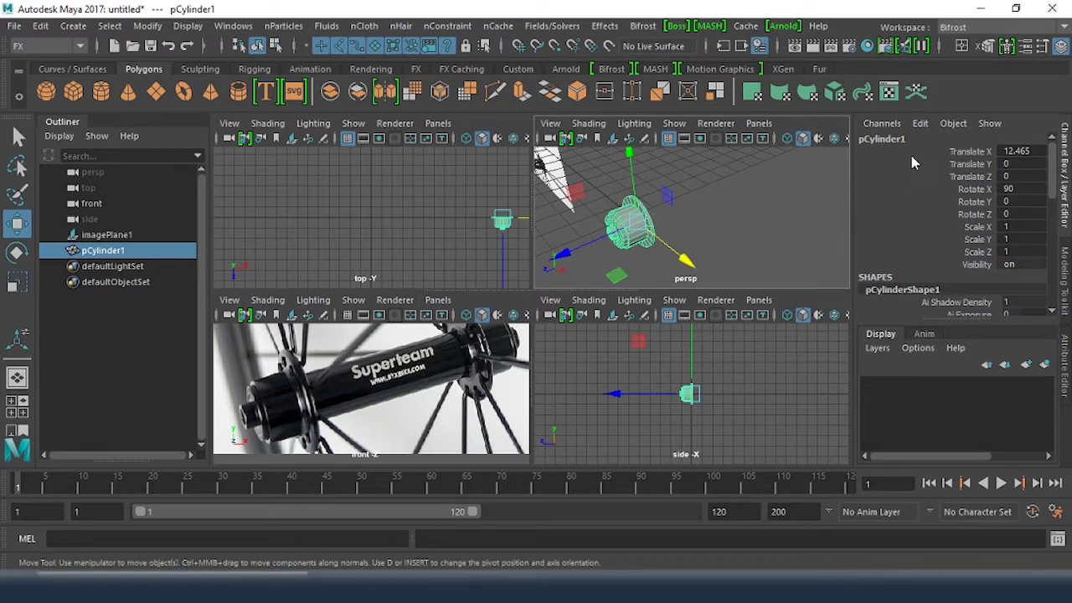
{"action": "left_click", "coordinate": [152, 30]}
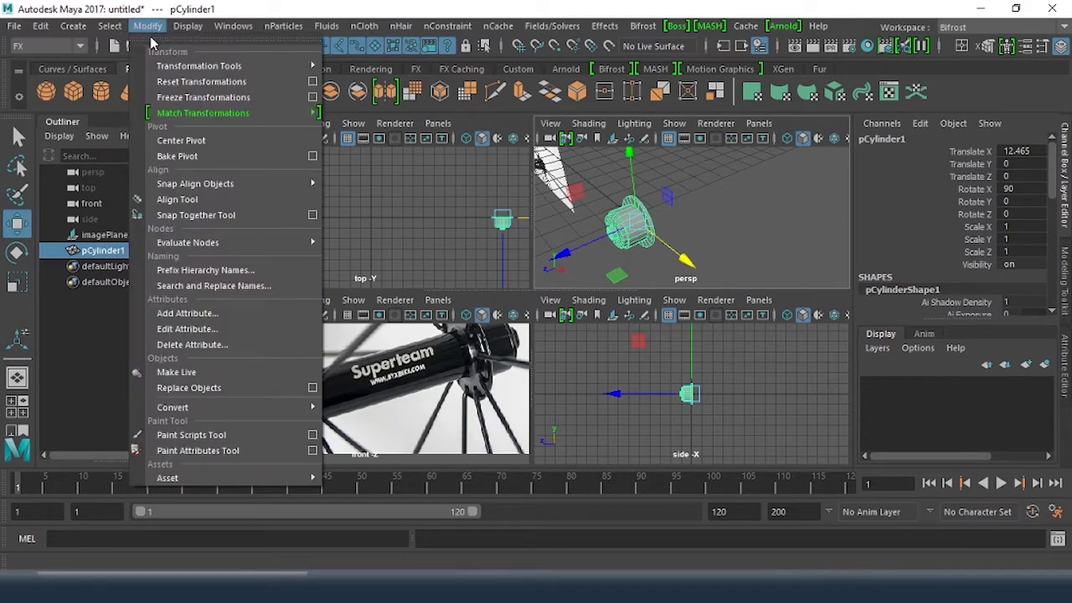
{"action": "left_click", "coordinate": [194, 97]}
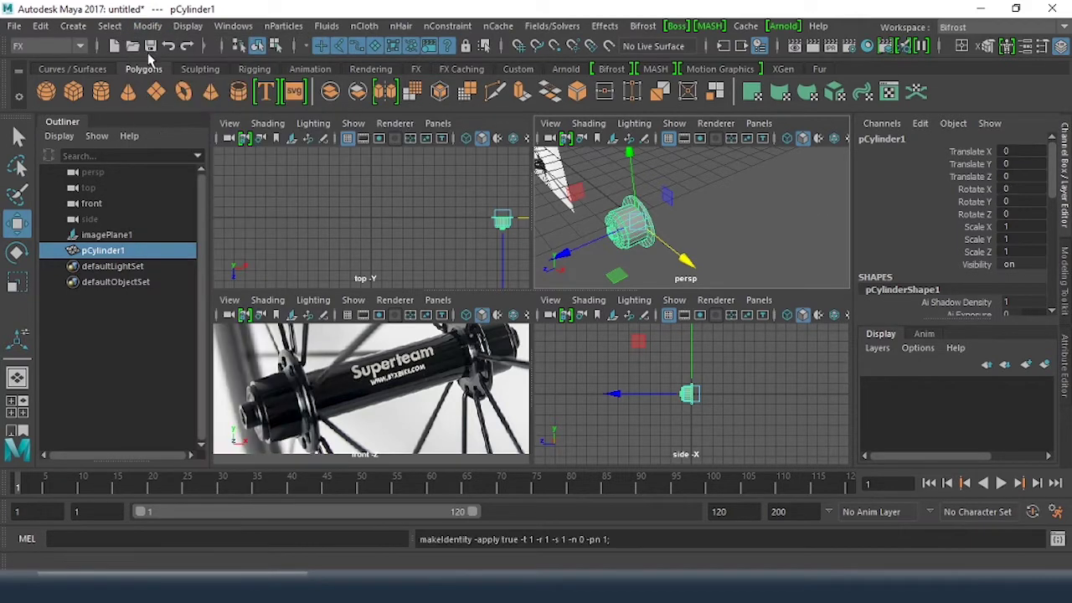
Duplicate the hub piece, mirror the copy with Scale Z -1, and offset it to a Translate Z of about -3.862
{"action": "left_click", "coordinate": [737, 203]}
{"action": "left_click", "coordinate": [638, 230]}
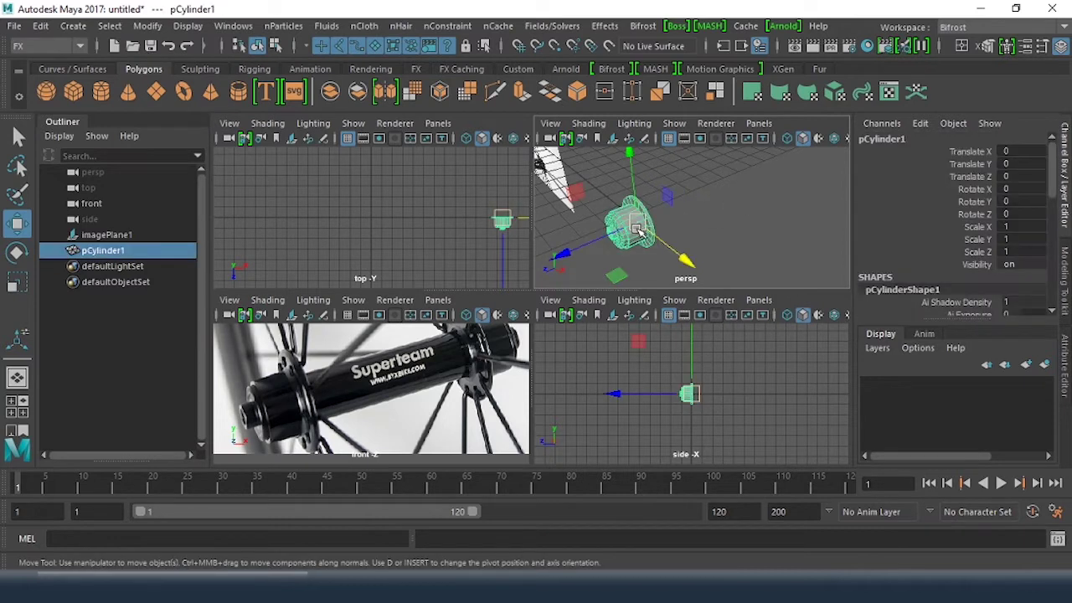
{"action": "key", "text": "ctrl+d"}
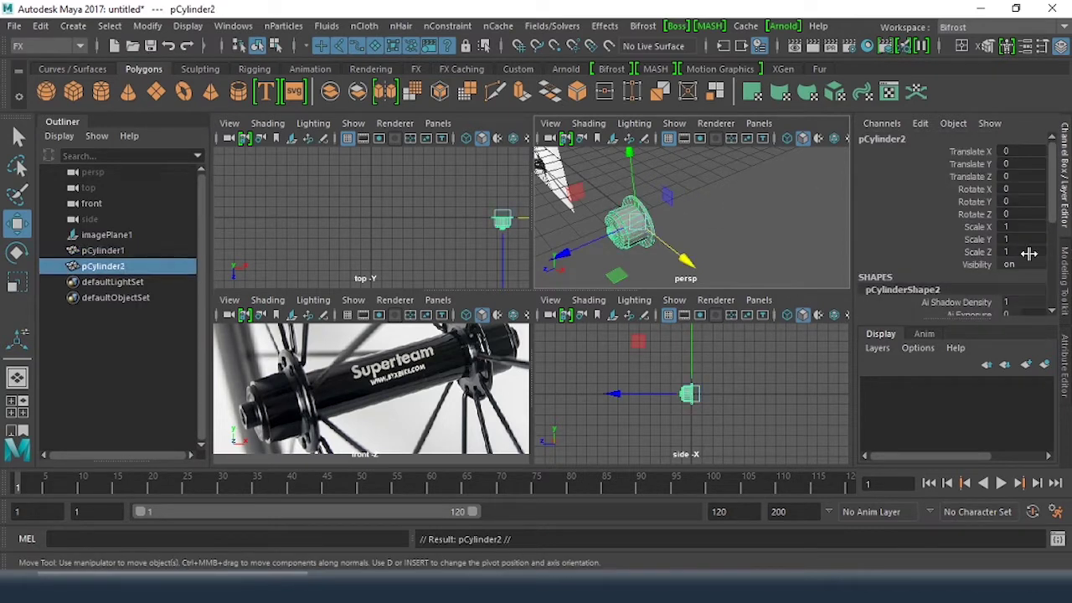
{"action": "left_click", "coordinate": [1009, 252]}
{"action": "key", "text": "Return"}
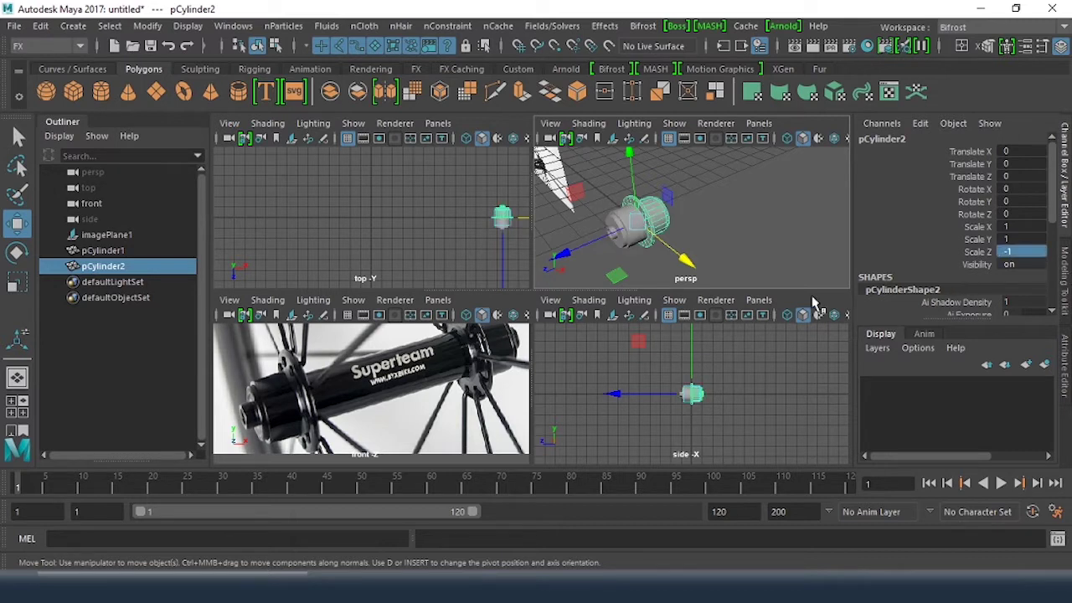
{"action": "left_click_drag", "start_coordinate": [769, 283], "coordinate": [620, 251], "text": "alt"}
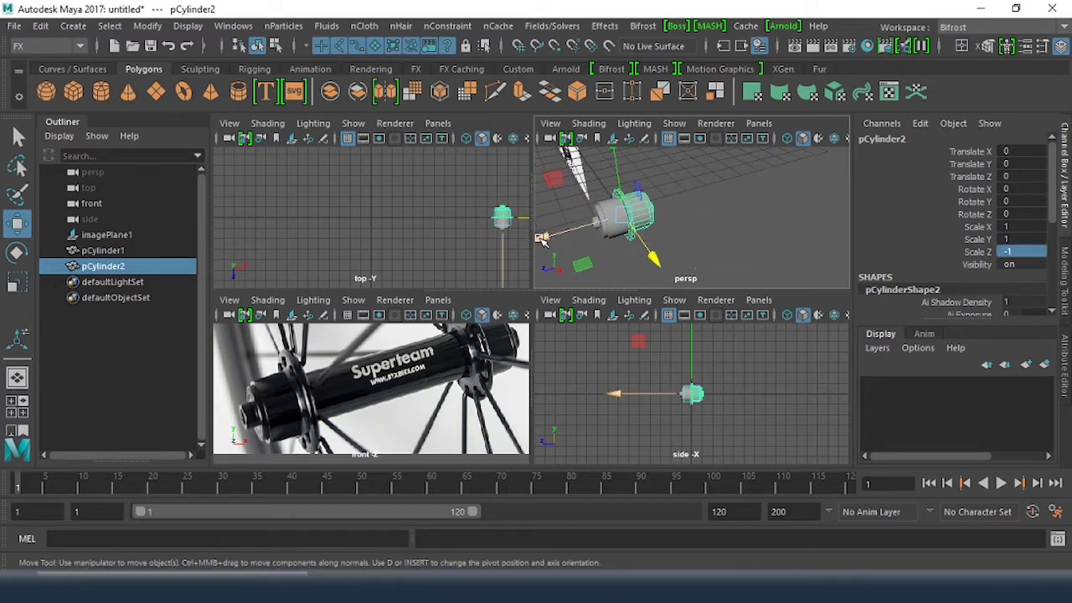
{"action": "left_click_drag", "start_coordinate": [542, 238], "coordinate": [663, 254]}
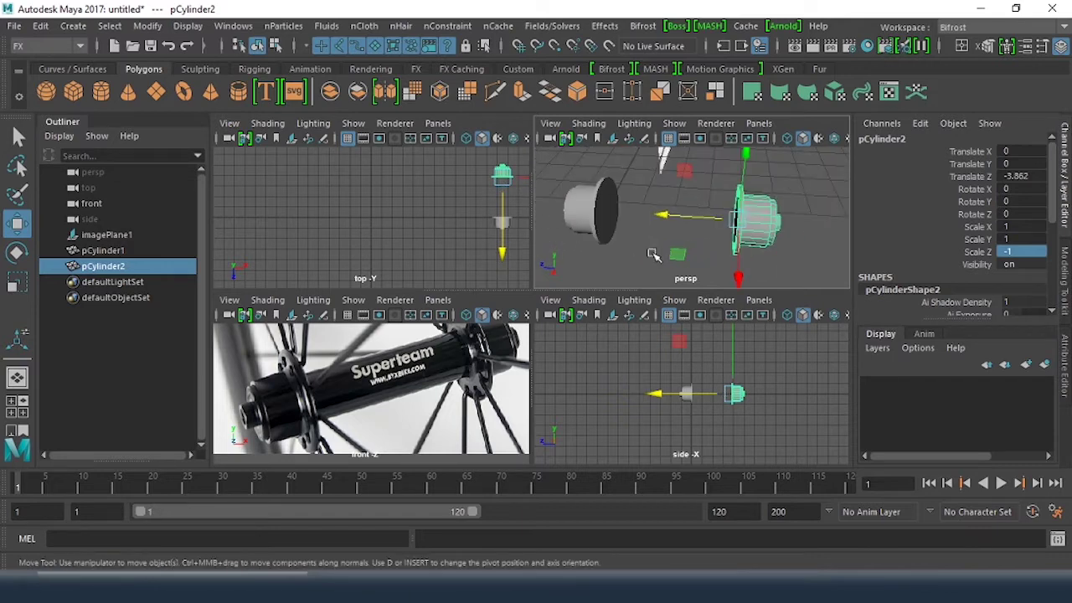
Combine the two hub halves into a single mesh, using the Modeling menu set
{"action": "left_click", "coordinate": [644, 255]}
{"action": "left_click_drag", "start_coordinate": [767, 277], "coordinate": [577, 217]}
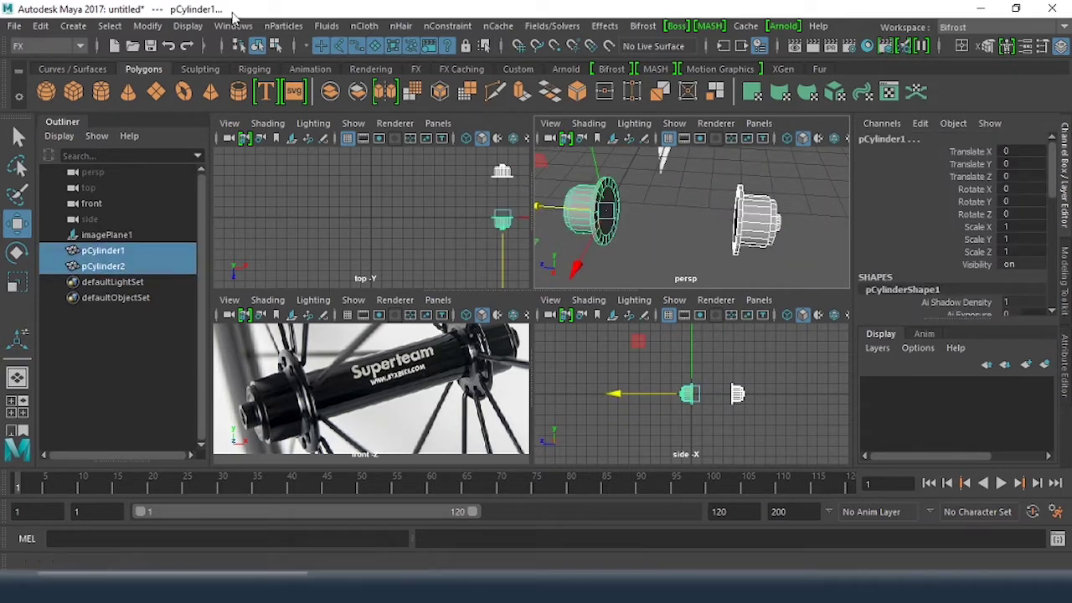
{"action": "left_click", "coordinate": [43, 45]}
{"action": "left_click", "coordinate": [32, 67]}
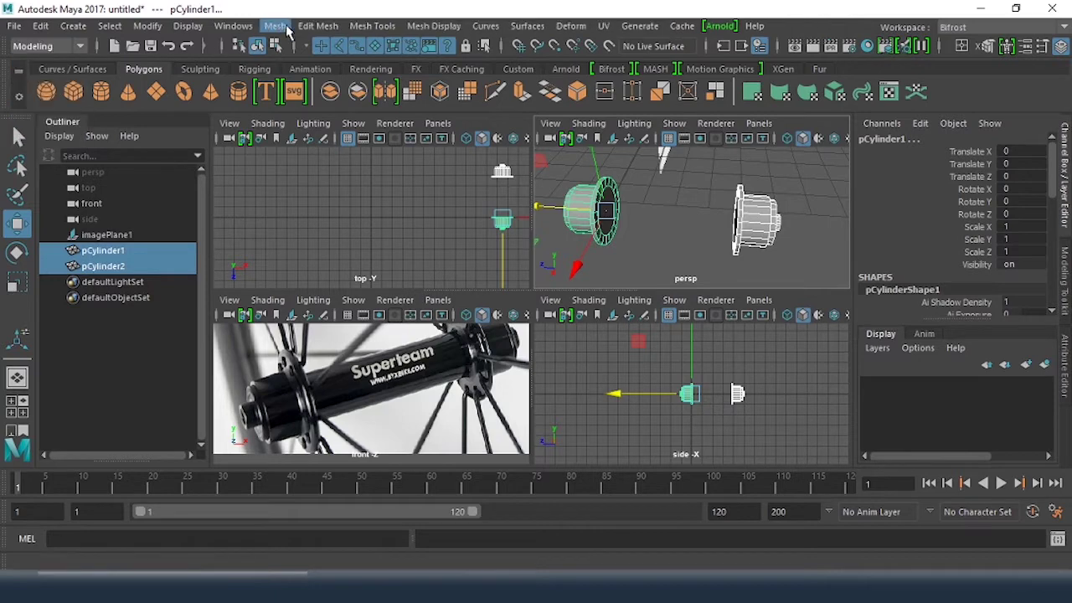
{"action": "left_click", "coordinate": [283, 28]}
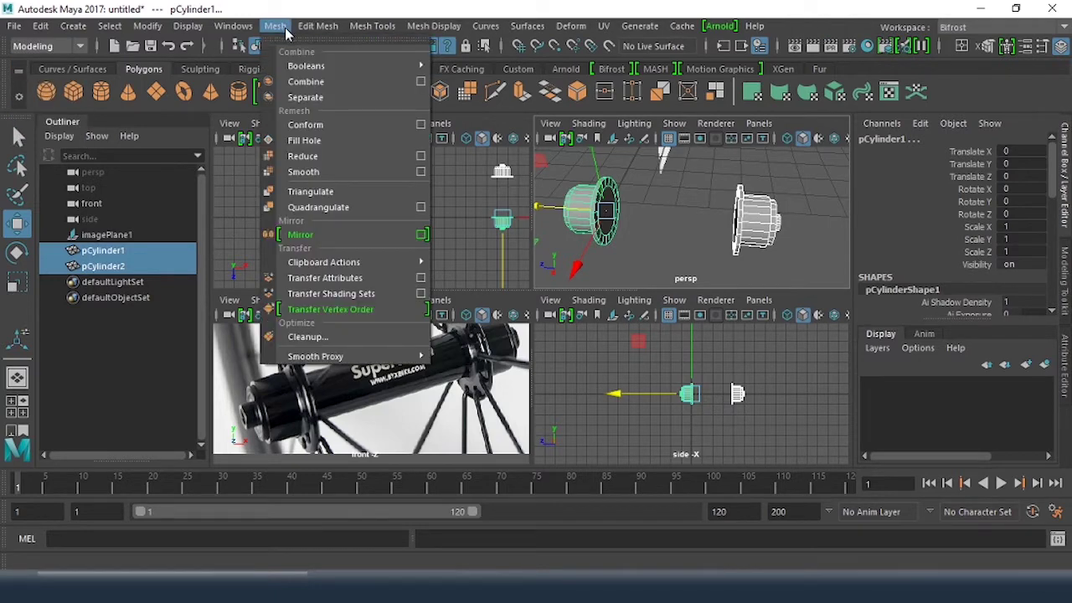
{"action": "left_click", "coordinate": [317, 82]}
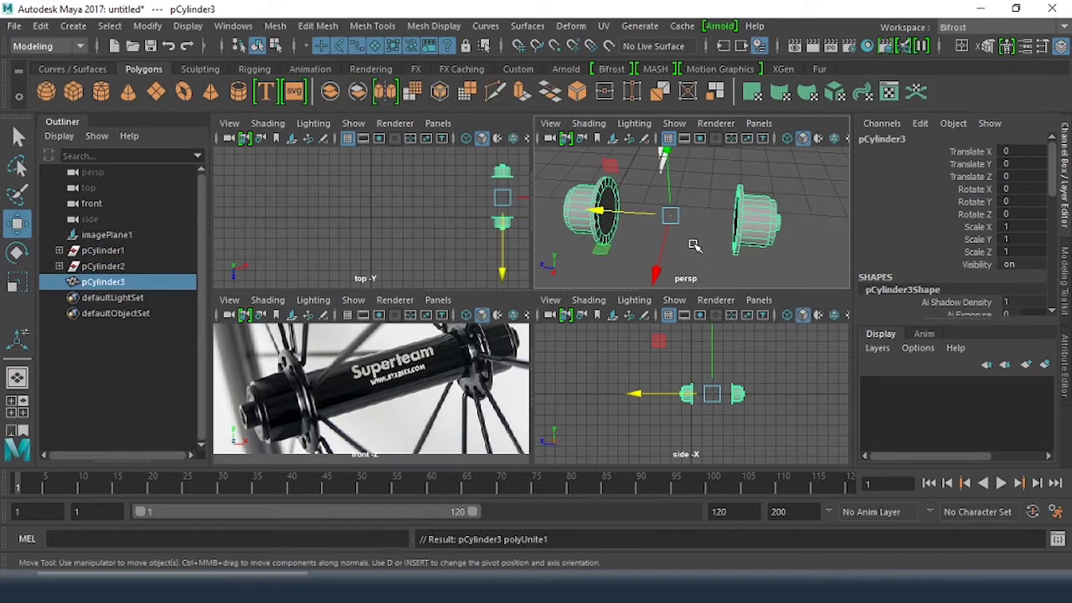
Bridge the facing inset faces of the two flanges to form the hub's central tube
{"action": "left_click_drag", "start_coordinate": [696, 247], "coordinate": [617, 235], "text": "alt"}
{"action": "key", "text": "space"}
{"action": "scroll", "coordinate": [545, 263], "scroll_direction": "up", "scroll_amount": 3}
{"action": "right_click_drag", "start_coordinate": [722, 136], "coordinate": [718, 173]}
{"action": "left_click", "coordinate": [695, 190]}
{"action": "left_click_drag", "start_coordinate": [695, 189], "coordinate": [543, 245], "text": "alt"}
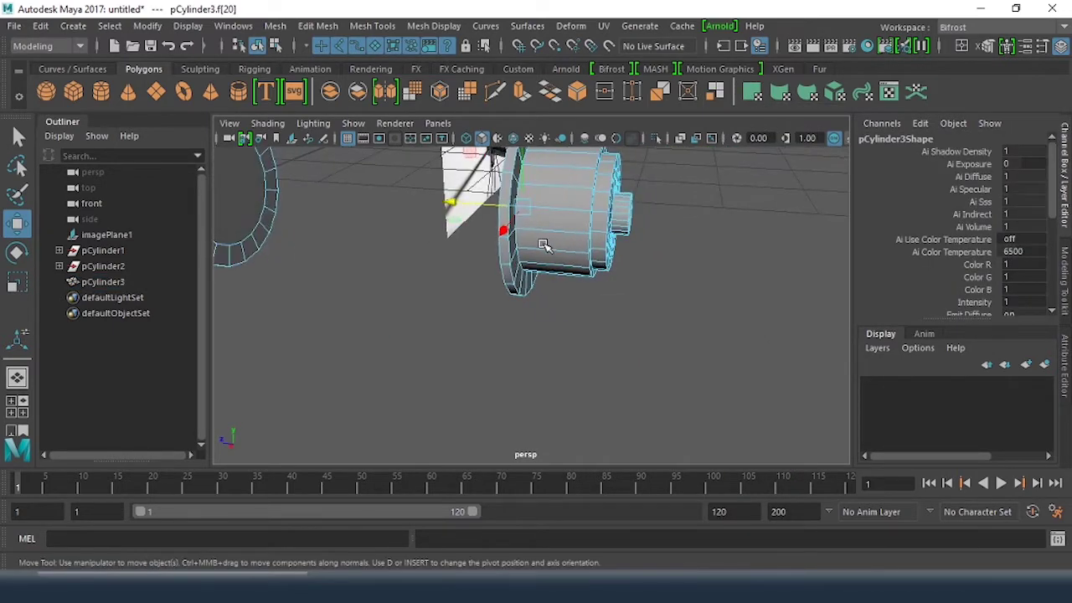
{"action": "scroll", "coordinate": [545, 244], "scroll_direction": "down", "scroll_amount": 3}
{"action": "left_click", "coordinate": [390, 201], "text": "shift"}
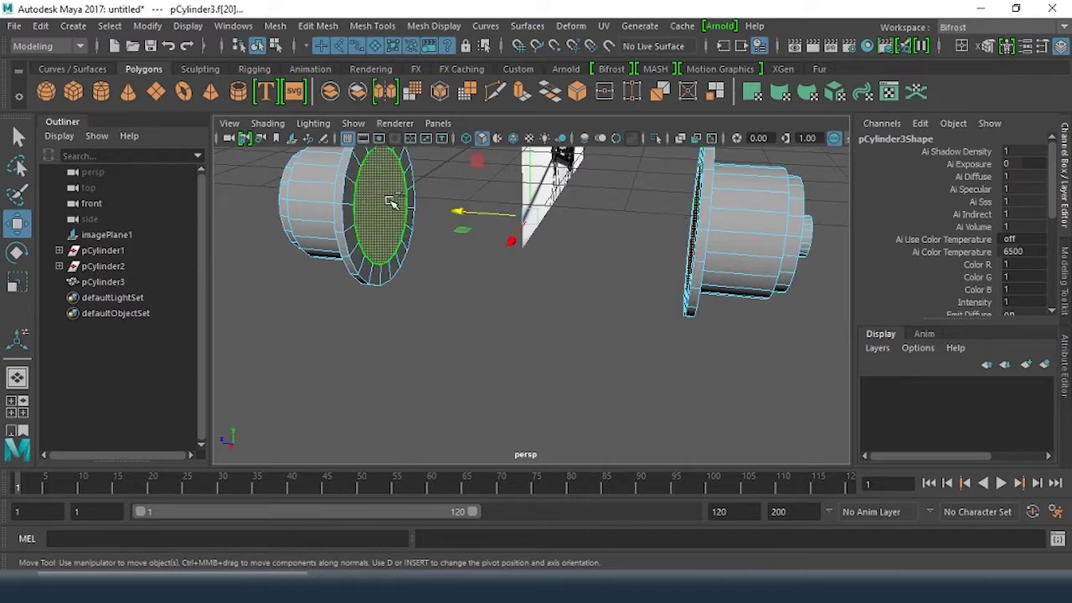
{"action": "left_click_drag", "start_coordinate": [570, 268], "coordinate": [436, 179], "text": "alt"}
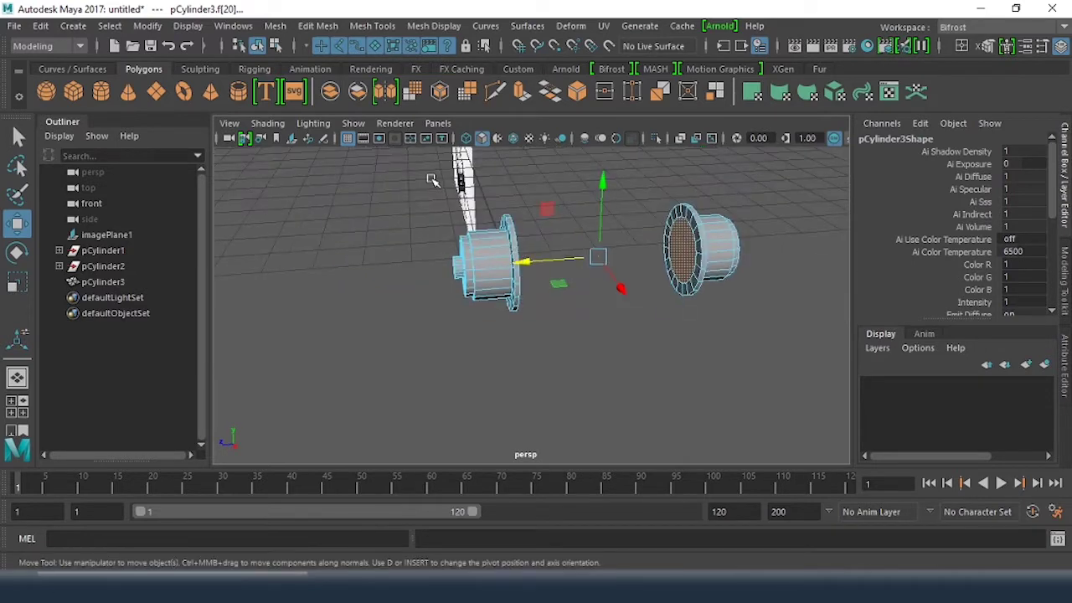
{"action": "left_click", "coordinate": [318, 26]}
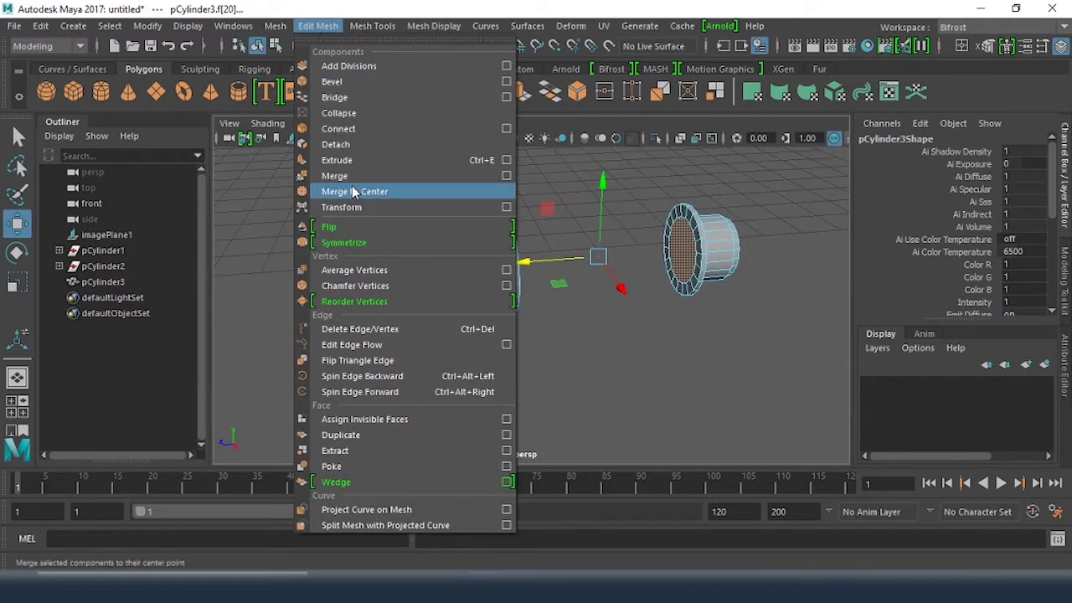
{"action": "left_click", "coordinate": [356, 97]}
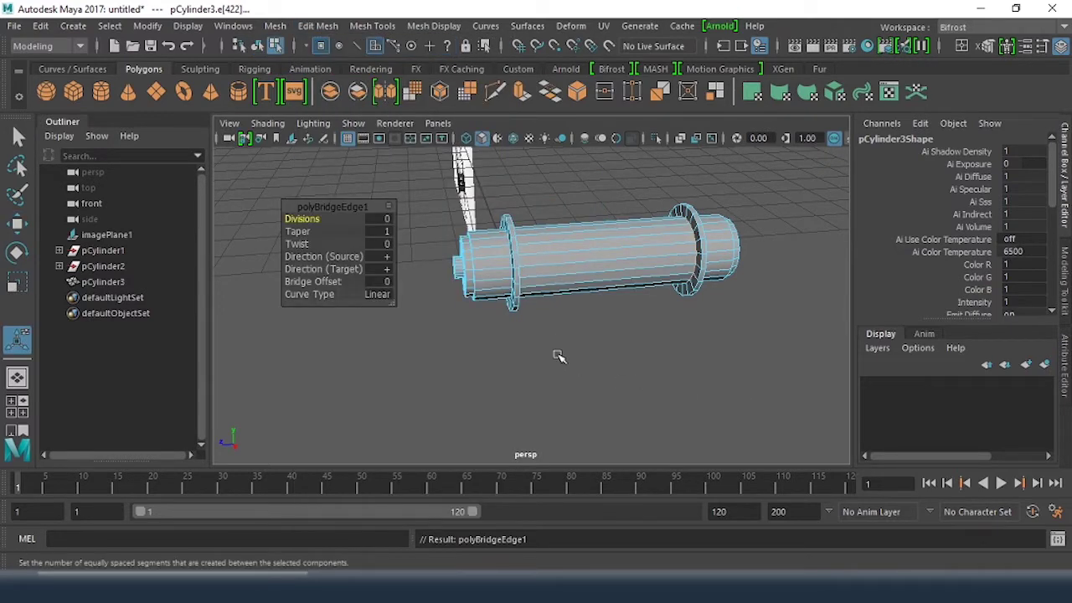
{"action": "left_click", "coordinate": [535, 366]}
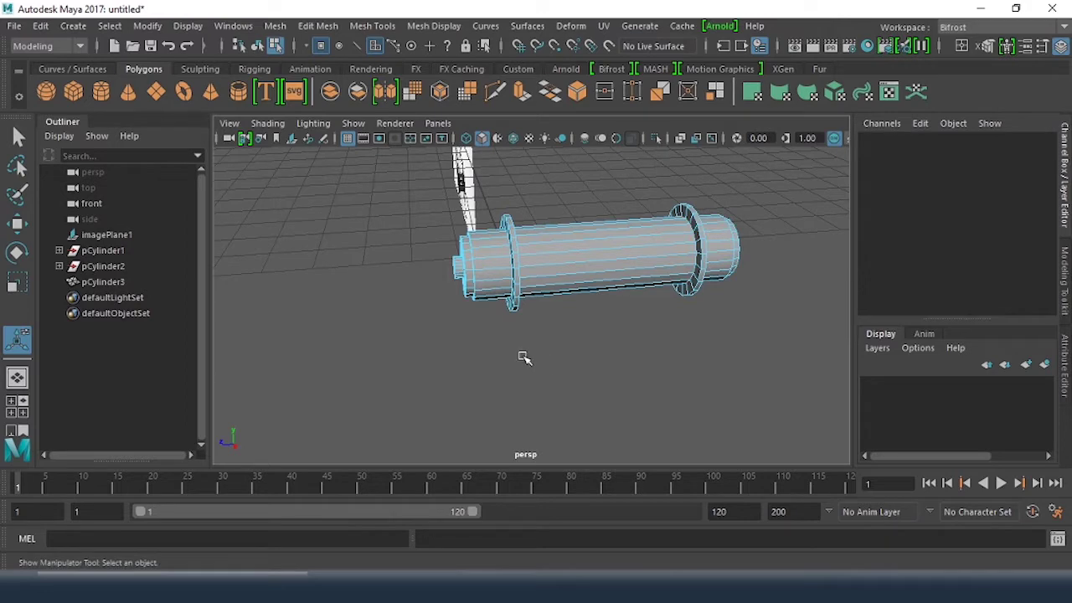
Return the bridged hub mesh from component editing to object mode
{"action": "left_click_drag", "start_coordinate": [525, 357], "coordinate": [712, 334], "text": "alt"}
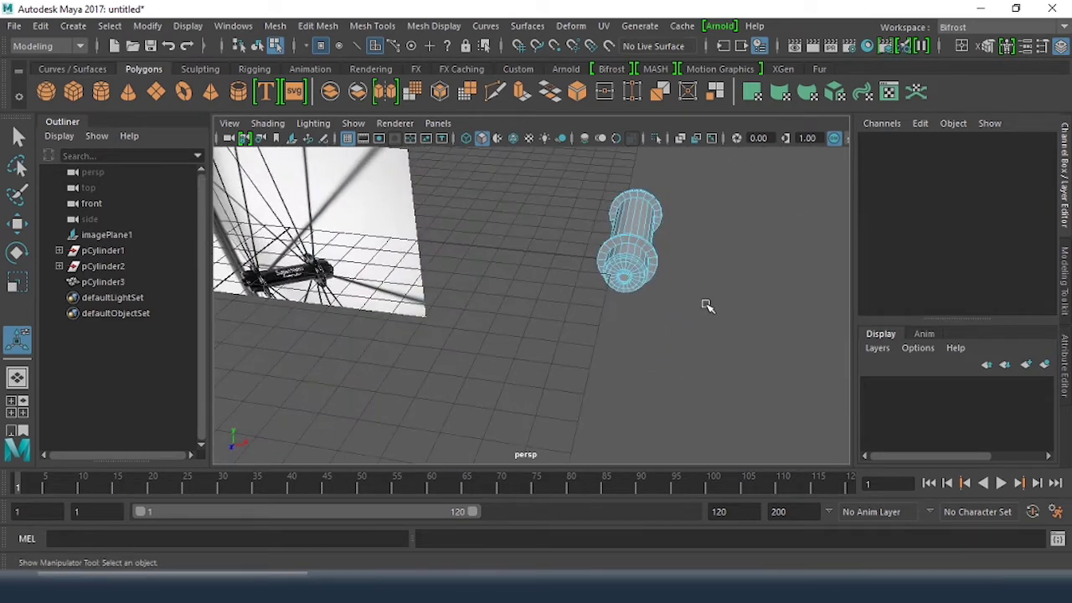
{"action": "right_click_drag", "start_coordinate": [630, 264], "coordinate": [677, 184]}
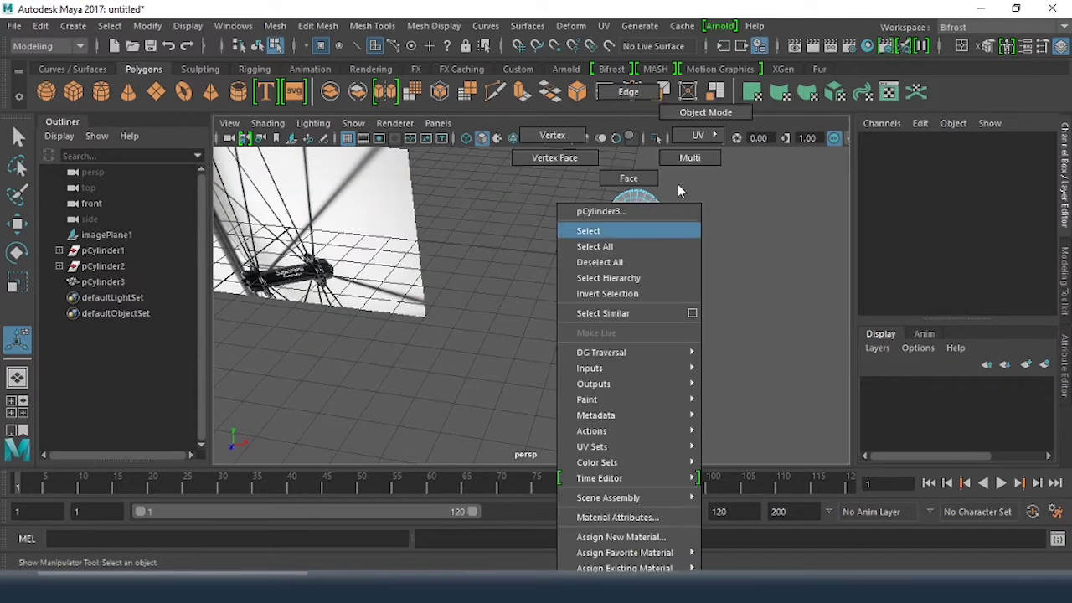
{"action": "middle_click_drag", "start_coordinate": [561, 268], "coordinate": [613, 343], "text": "alt"}
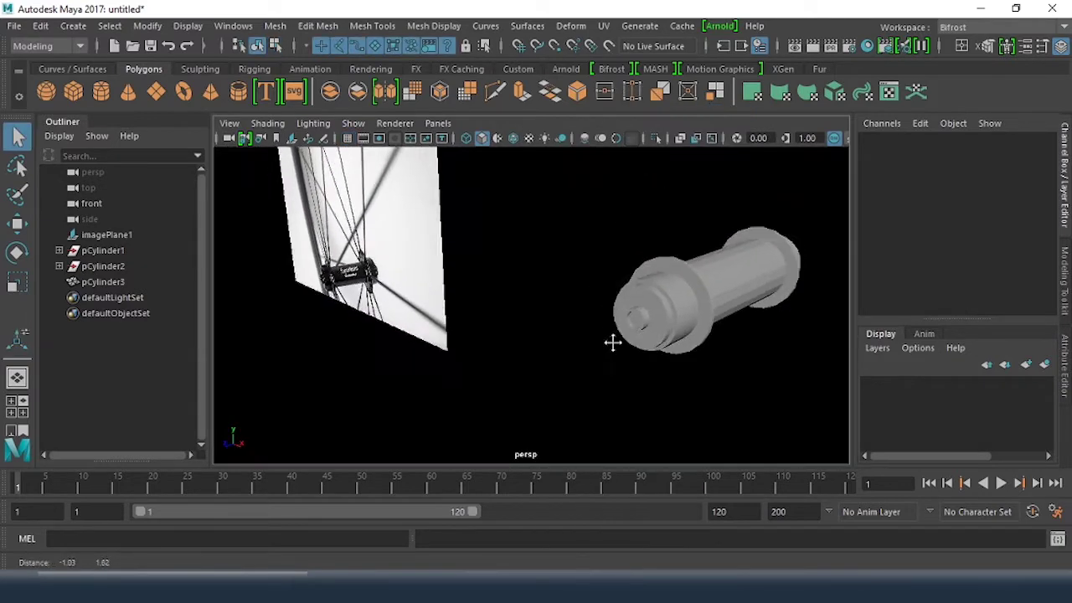
{"action": "left_click_drag", "start_coordinate": [613, 342], "coordinate": [606, 311], "text": "alt"}
{"action": "scroll", "coordinate": [546, 304], "scroll_direction": "down", "scroll_amount": 3}
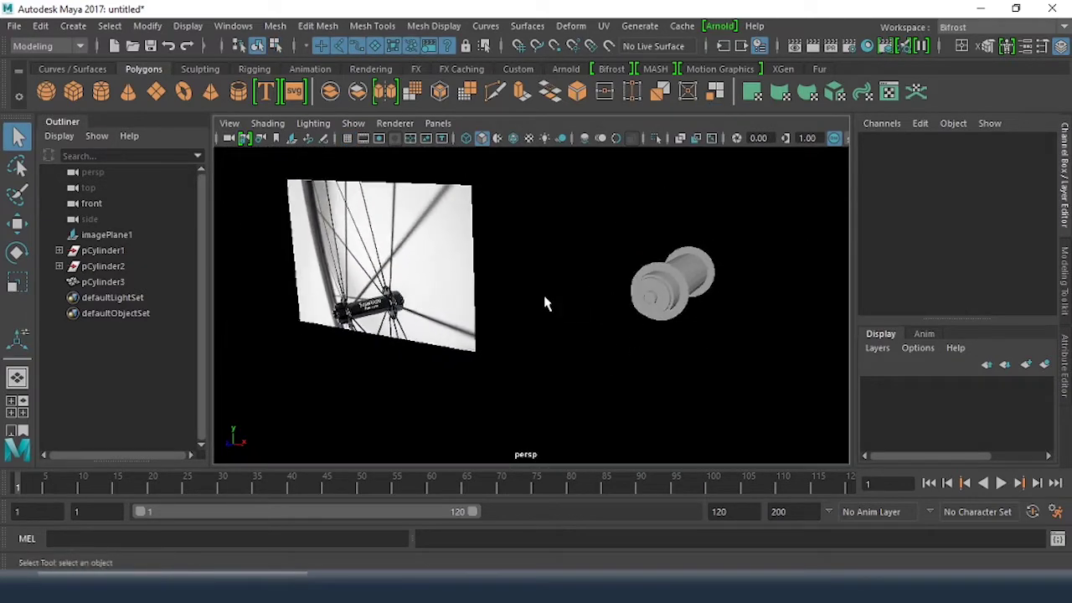
Select the faces of the hub's central tube between the two flanges and scale them down in X and Y to slim it
{"action": "key", "text": "space"}
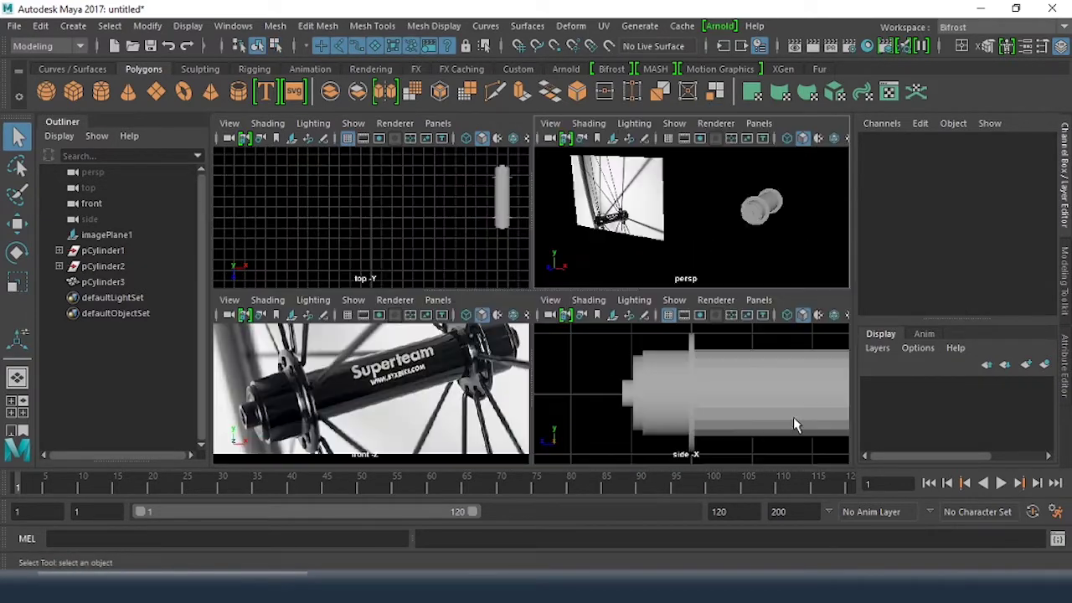
{"action": "left_click", "coordinate": [751, 419]}
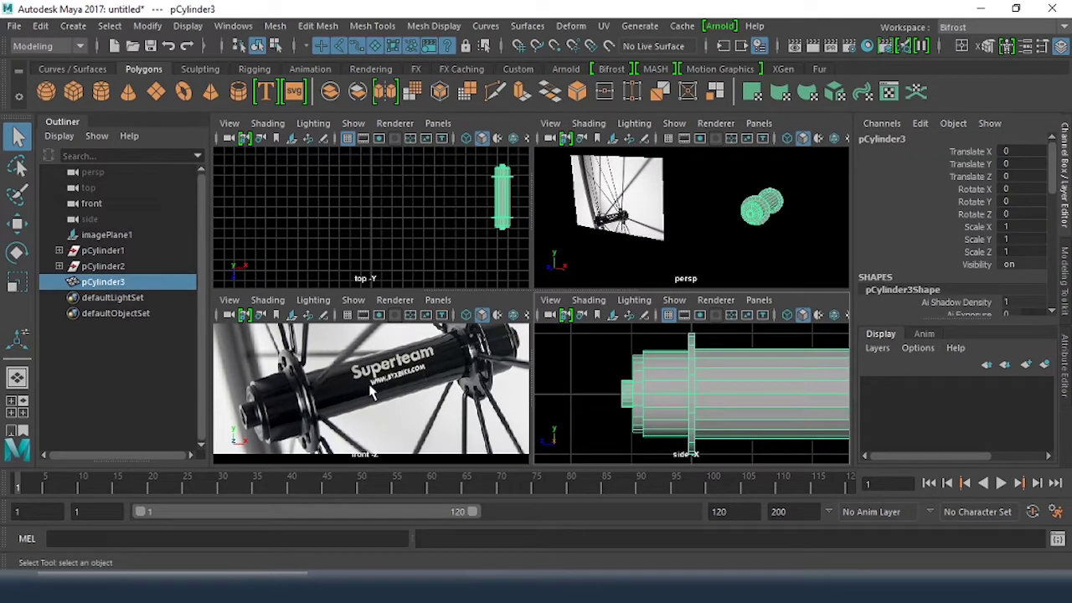
{"action": "middle_click_drag", "start_coordinate": [662, 404], "coordinate": [554, 409], "text": "alt"}
{"action": "right_click_drag", "start_coordinate": [717, 399], "coordinate": [711, 175]}
{"action": "left_click_drag", "start_coordinate": [702, 396], "coordinate": [705, 457]}
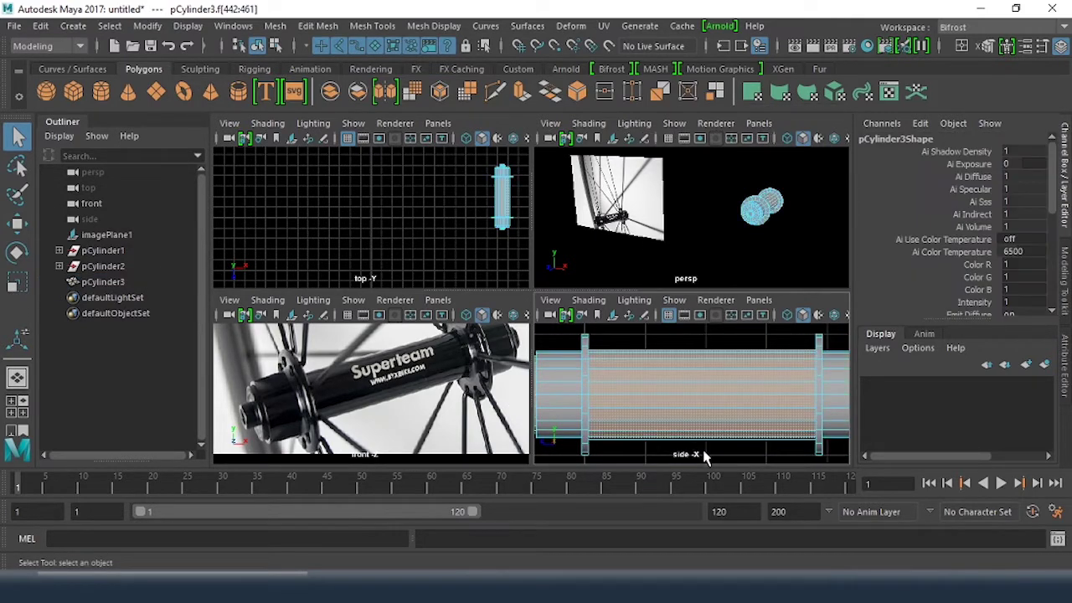
{"action": "key", "text": "r"}
{"action": "left_click_drag", "start_coordinate": [703, 394], "coordinate": [638, 397]}
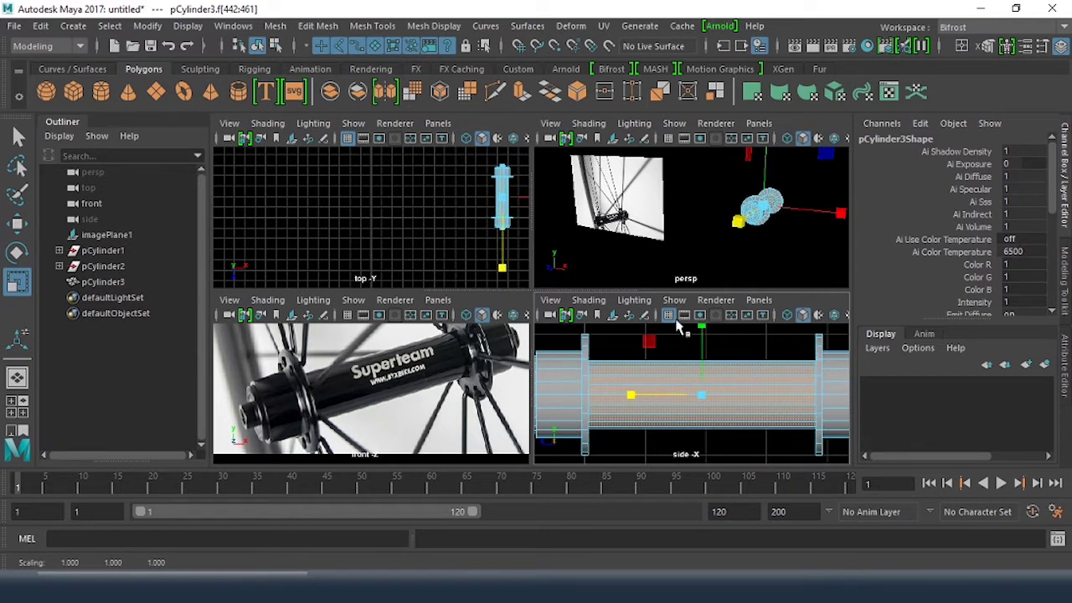
{"action": "left_click_drag", "start_coordinate": [712, 220], "coordinate": [616, 205], "text": "alt"}
{"action": "left_click", "coordinate": [630, 205]}
{"action": "mouse_move", "coordinate": [783, 280]}
{"action": "left_mouse_down", "text": "alt"}
{"action": "mouse_move", "coordinate": [634, 223]}
{"action": "mouse_move", "coordinate": [765, 240]}
{"action": "mouse_move", "coordinate": [772, 283]}
{"action": "left_mouse_up", "text": "alt"}
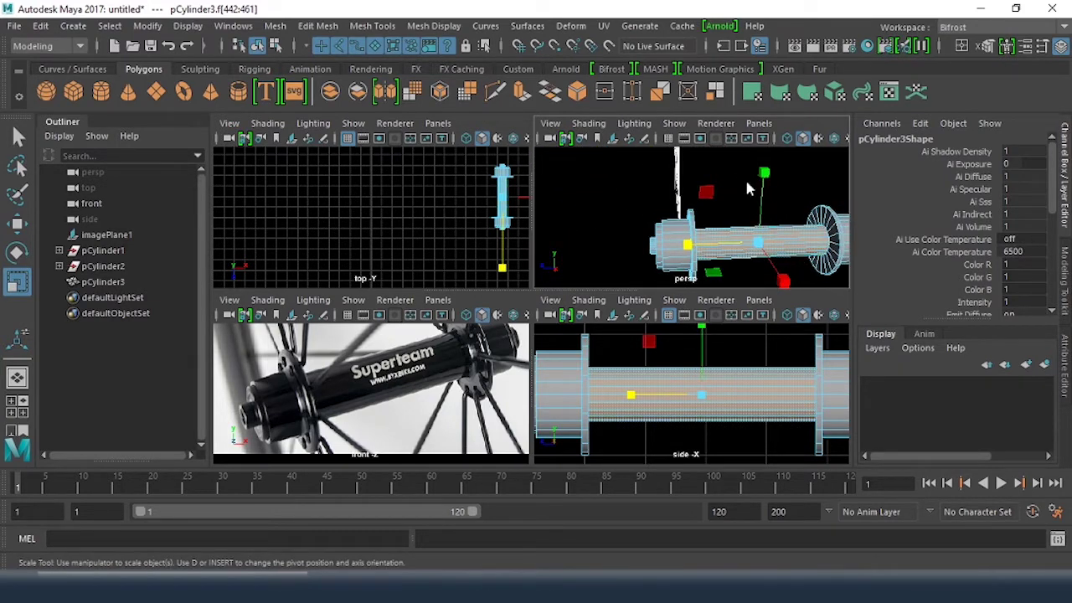
Exit face selection on the hub and select the whole mesh in a full-size perspective view
{"action": "right_click_drag", "start_coordinate": [748, 189], "coordinate": [797, 113]}
{"action": "left_click", "coordinate": [722, 184]}
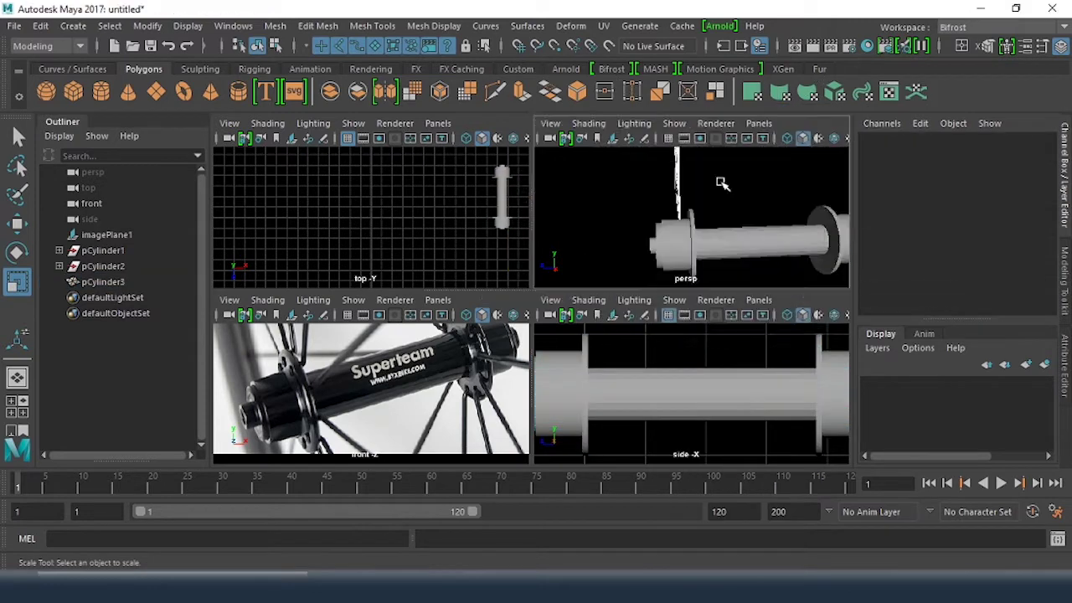
{"action": "key", "text": "space"}
{"action": "left_click_drag", "start_coordinate": [726, 258], "coordinate": [593, 387], "text": "alt"}
{"action": "left_click", "coordinate": [673, 253]}
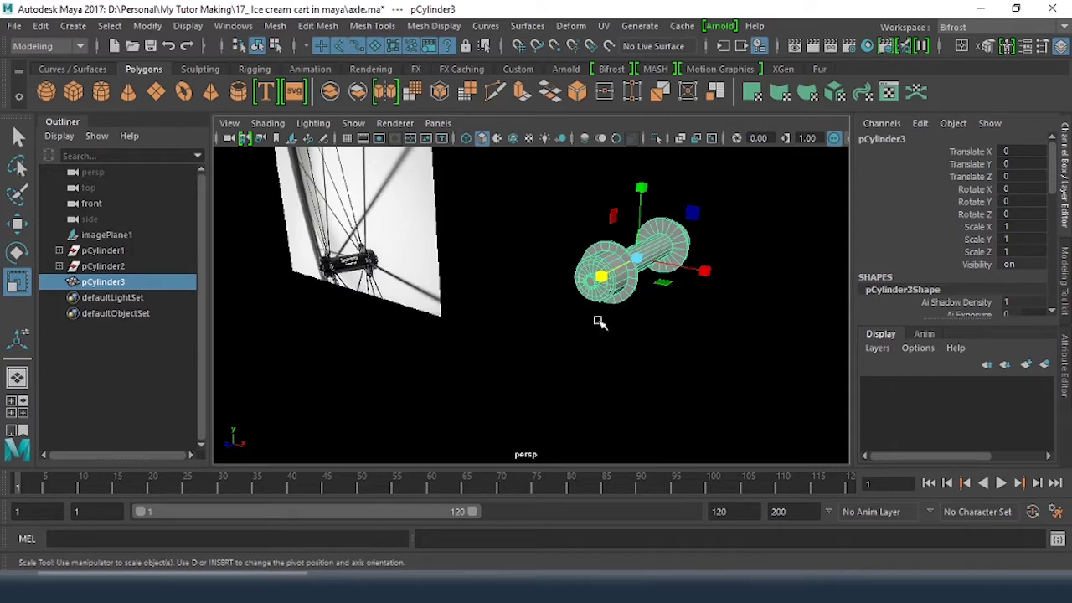
Delete the bicycle hub reference image plane from the scene
{"action": "left_click_drag", "start_coordinate": [599, 322], "coordinate": [618, 299], "text": "alt"}
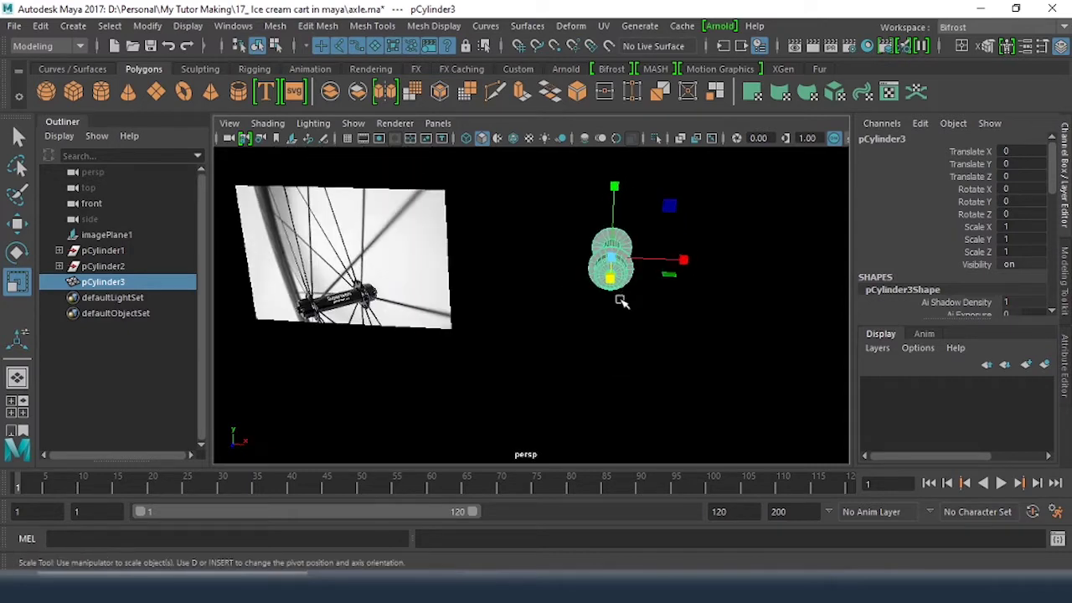
{"action": "key", "text": "space"}
{"action": "scroll", "coordinate": [356, 354], "scroll_direction": "down", "scroll_amount": 5}
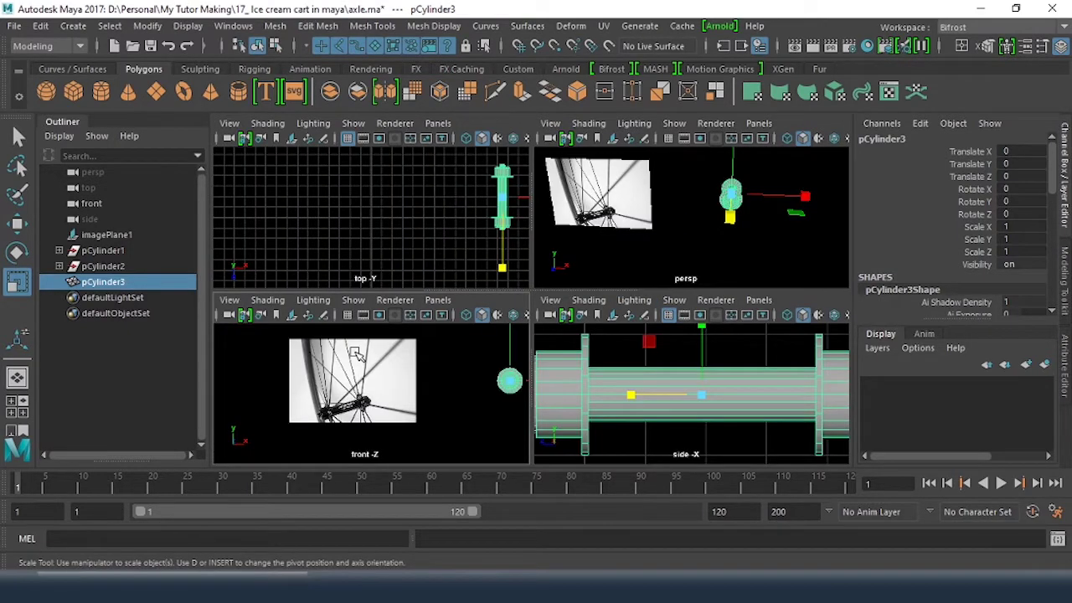
{"action": "left_click", "coordinate": [356, 354]}
{"action": "key", "text": "Delete"}
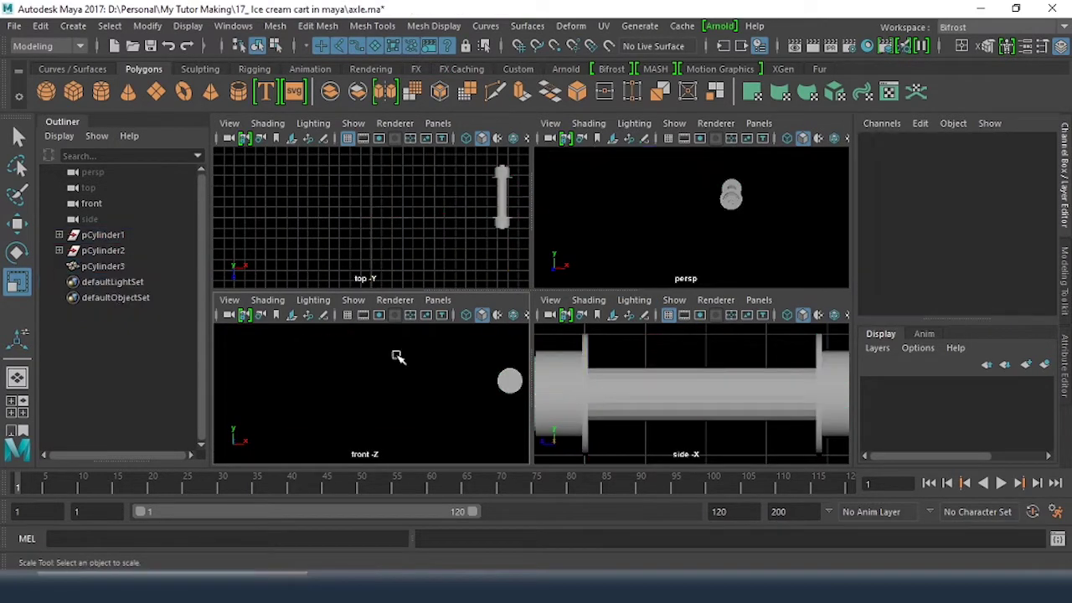
Import mesure-charriot.jpg as a new image plane in the front view
{"action": "left_click", "coordinate": [236, 301]}
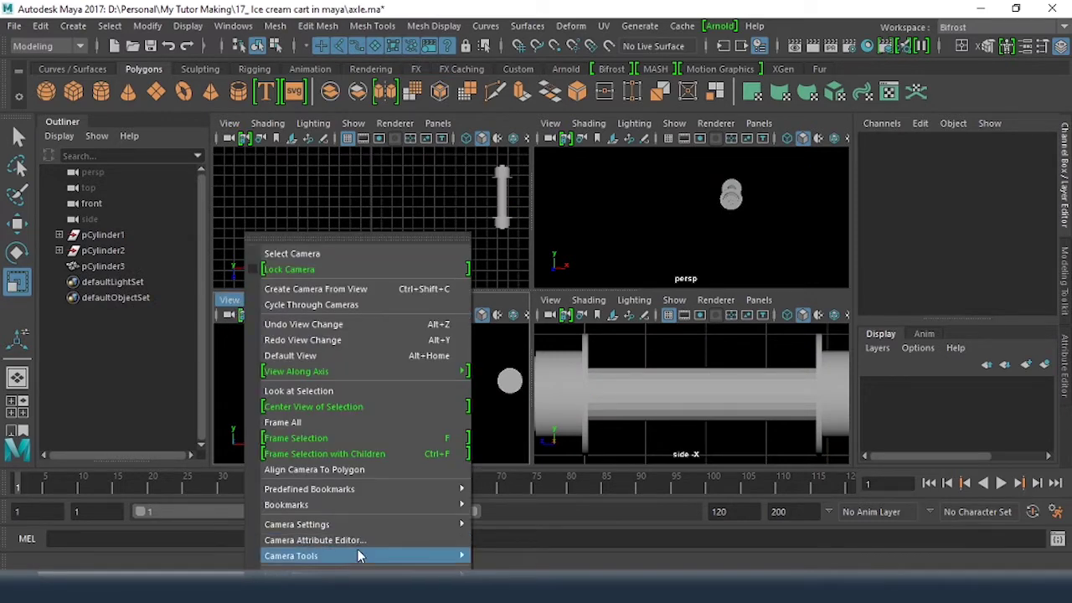
{"action": "mouse_move", "coordinate": [377, 573]}
{"action": "left_click", "coordinate": [521, 564]}
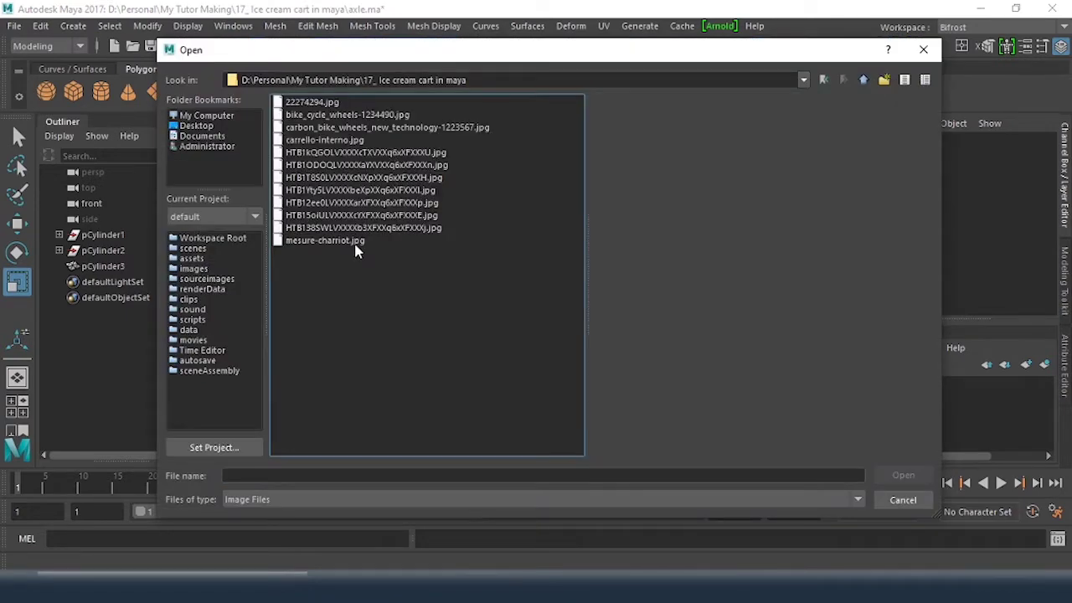
{"action": "left_click", "coordinate": [355, 243]}
{"action": "left_click", "coordinate": [903, 474]}
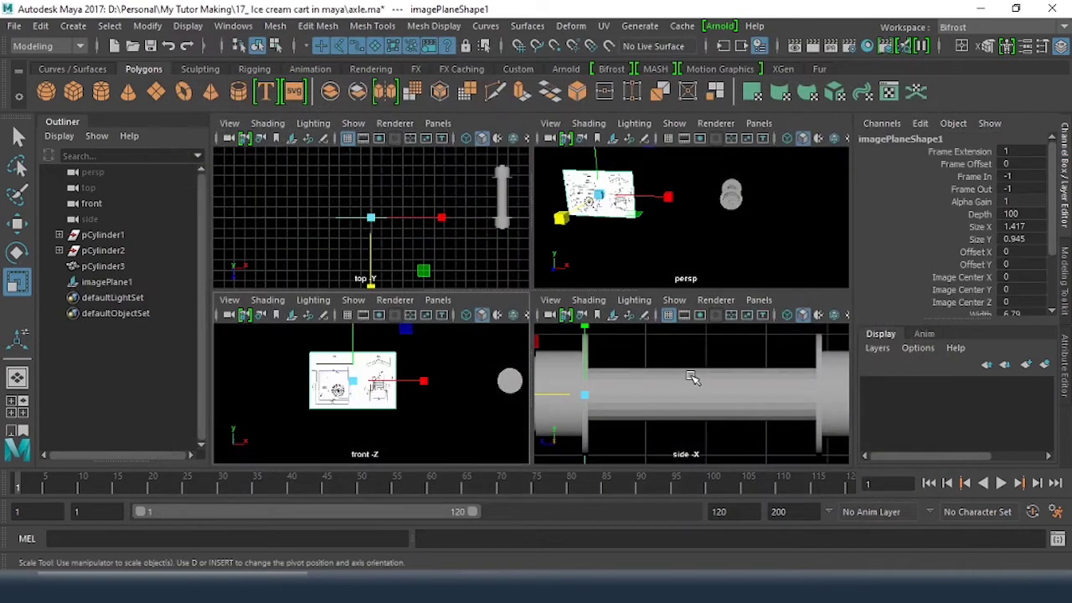
Move the hub onto the cart wheel in the side elevation drawing, at about Translate X -13.569 and Y -0.74
{"action": "left_click", "coordinate": [379, 382]}
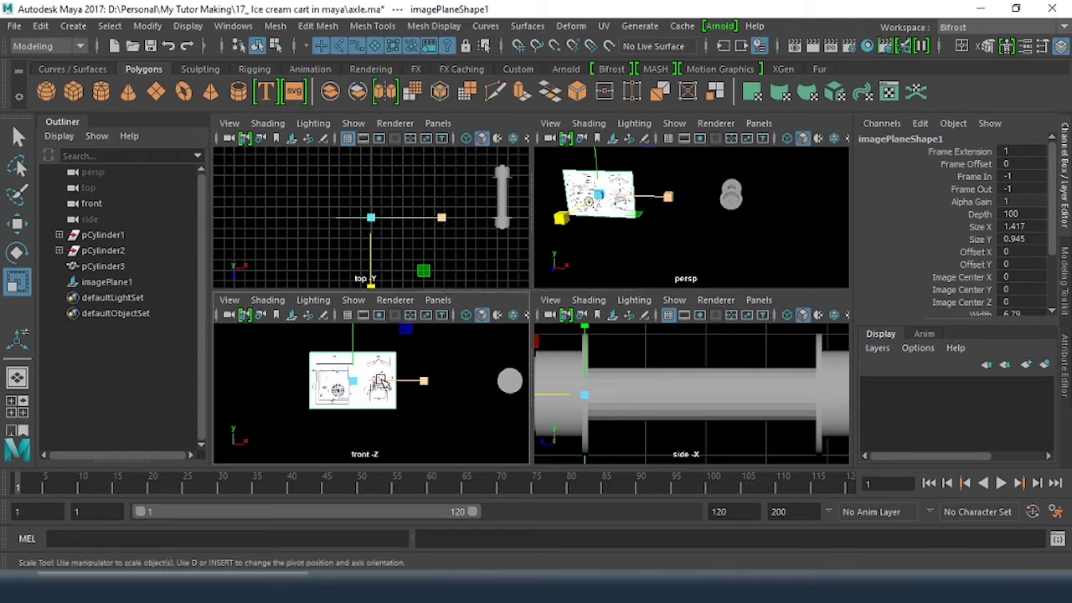
{"action": "key", "text": "space"}
{"action": "mouse_move", "coordinate": [568, 330]}
{"action": "right_mouse_down", "text": "alt"}
{"action": "mouse_move", "coordinate": [610, 363]}
{"action": "mouse_move", "coordinate": [670, 358]}
{"action": "mouse_move", "coordinate": [574, 313]}
{"action": "right_mouse_up", "text": "alt"}
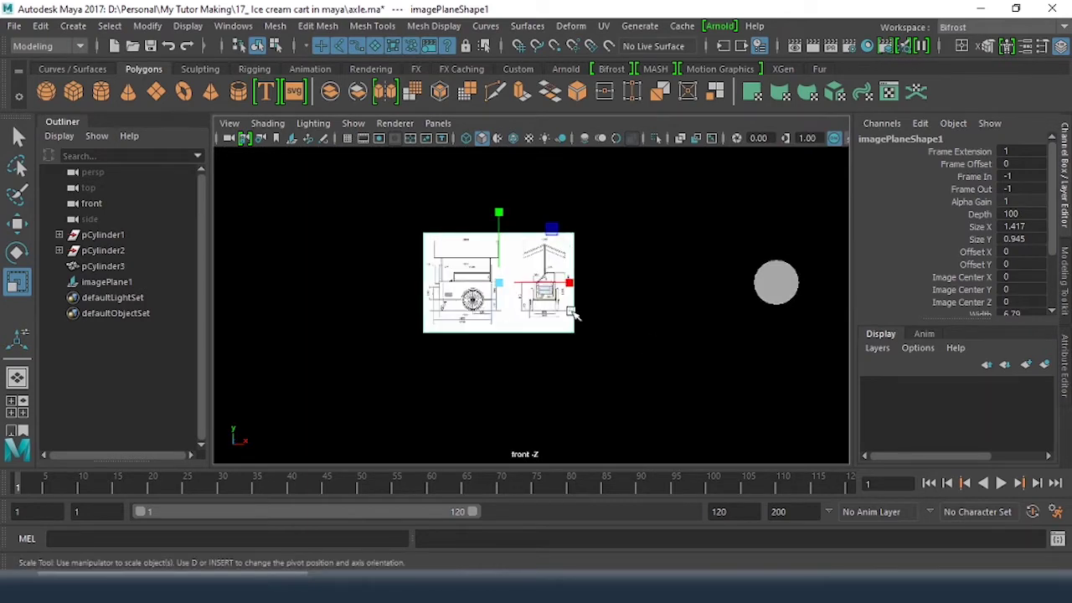
{"action": "left_click", "coordinate": [776, 289]}
{"action": "key", "text": "w"}
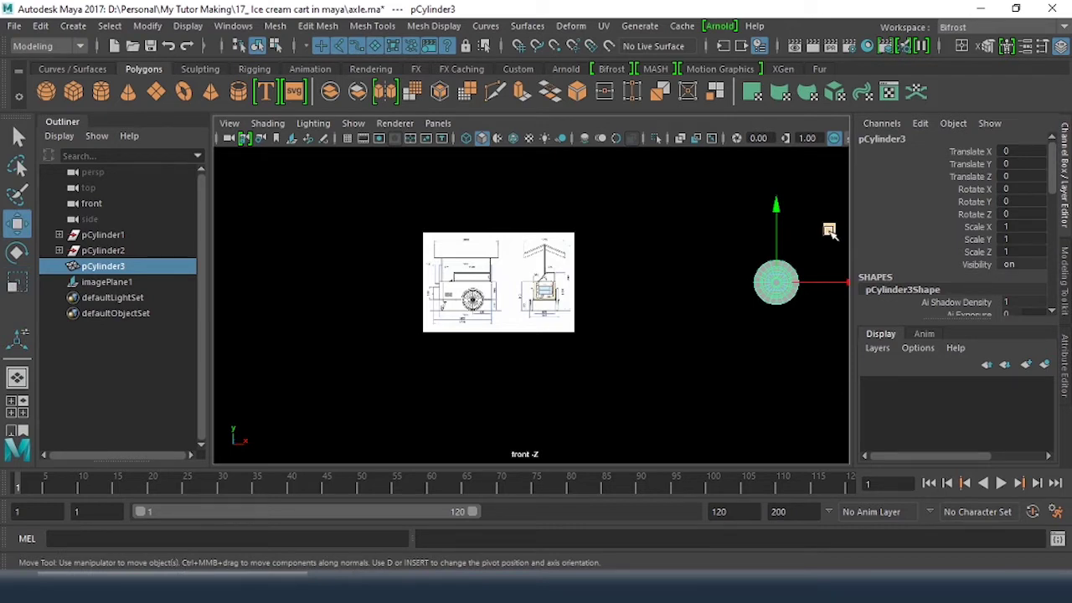
{"action": "left_click_drag", "start_coordinate": [832, 234], "coordinate": [530, 248]}
{"action": "scroll", "coordinate": [529, 249], "scroll_direction": "up", "scroll_amount": 5}
{"action": "middle_click_drag", "start_coordinate": [474, 240], "coordinate": [610, 232], "text": "alt"}
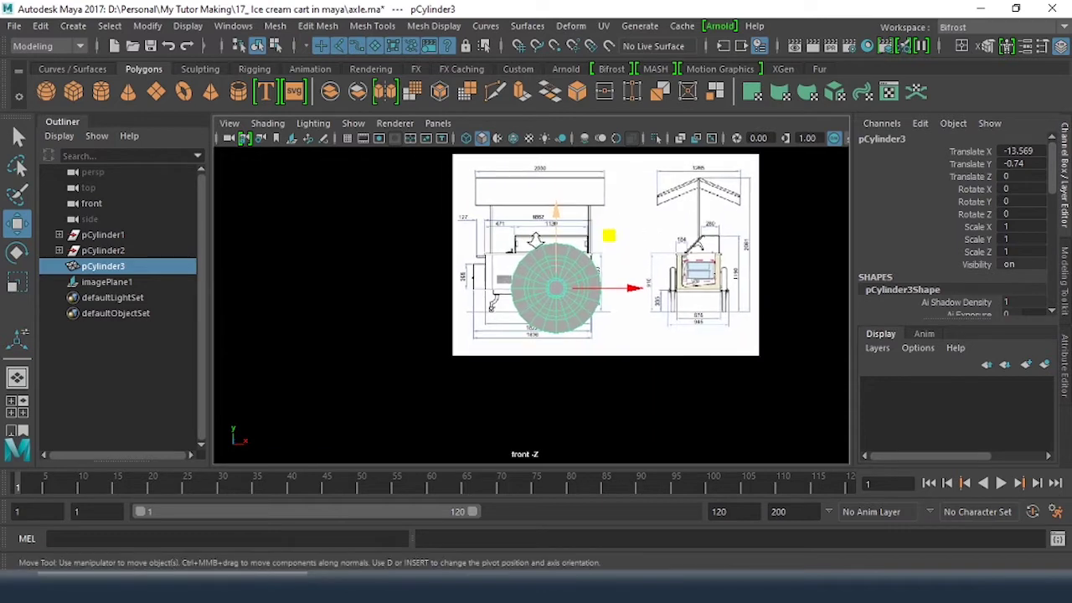
{"action": "scroll", "coordinate": [616, 243], "scroll_direction": "up", "scroll_amount": 3}
{"action": "scroll", "coordinate": [620, 255], "scroll_direction": "up", "scroll_amount": 3}
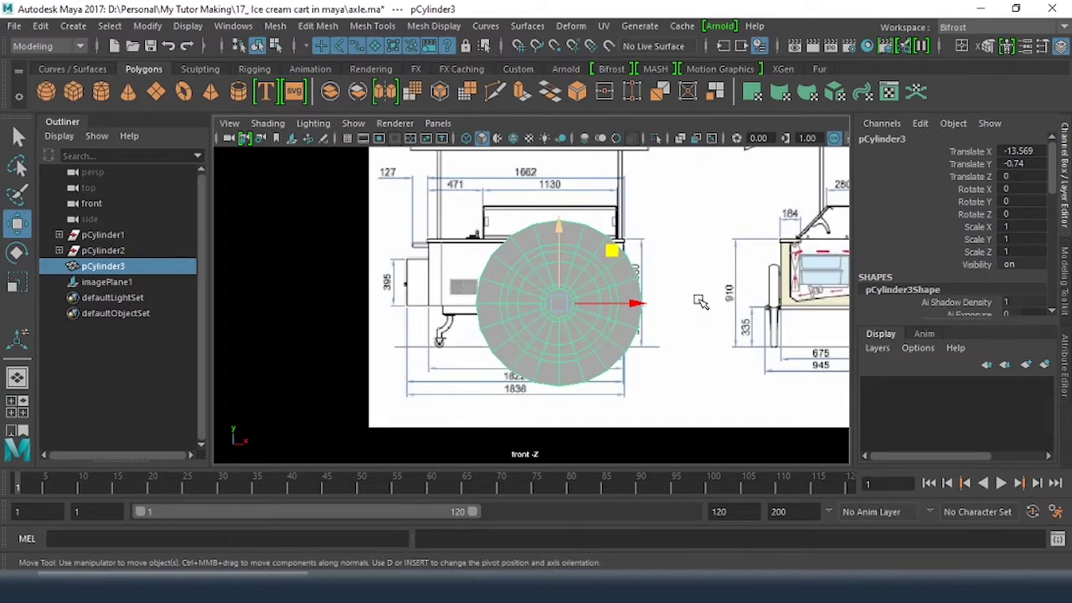
Scale the hub uniformly to about 0.646 and centre it on the drawn wheel
{"action": "key", "text": "r"}
{"action": "left_click_drag", "start_coordinate": [559, 303], "coordinate": [455, 299]}
{"action": "key", "text": "w"}
{"action": "left_click_drag", "start_coordinate": [611, 251], "coordinate": [605, 256]}
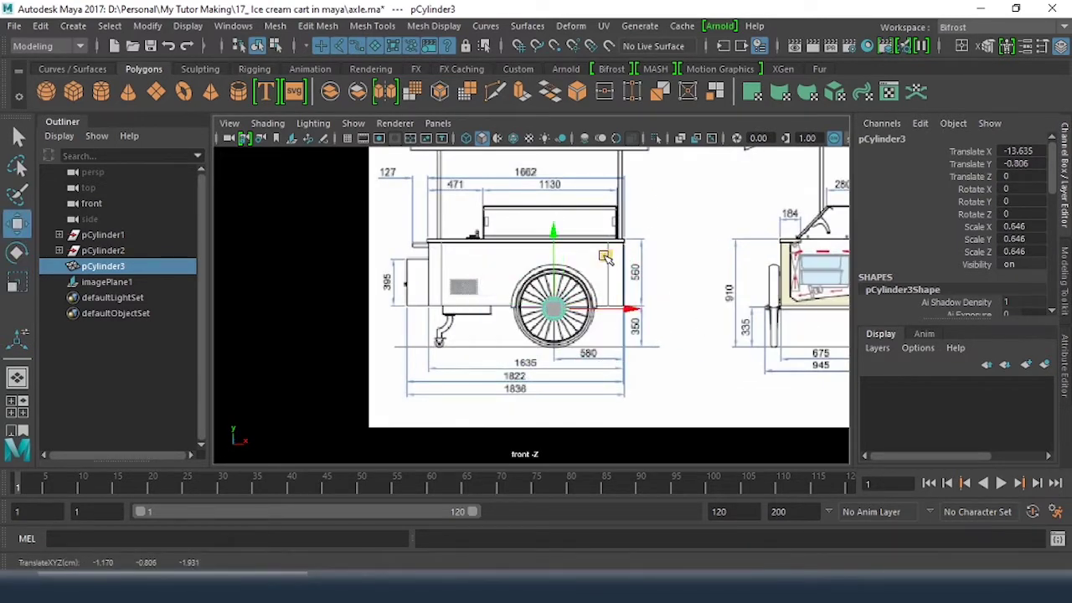
{"action": "scroll", "coordinate": [607, 258], "scroll_direction": "up", "scroll_amount": 6}
Move the cart blueprint image plane behind the hub, to a Translate Z of about -4.121
{"action": "key", "text": "space"}
{"action": "left_click", "coordinate": [435, 241]}
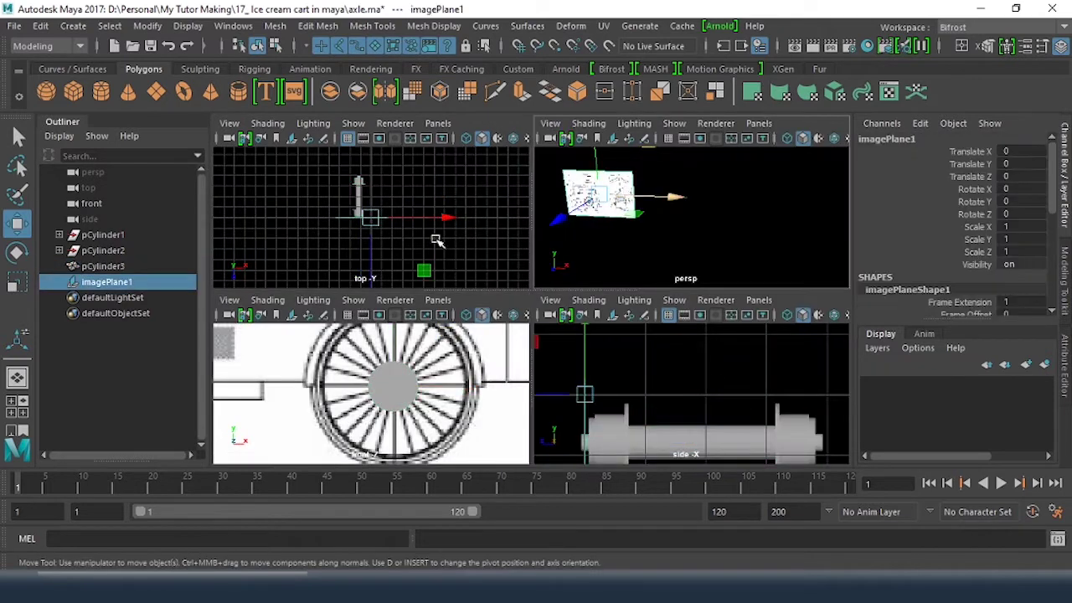
{"action": "left_click_drag", "start_coordinate": [372, 222], "coordinate": [387, 208]}
{"action": "key", "text": "space"}
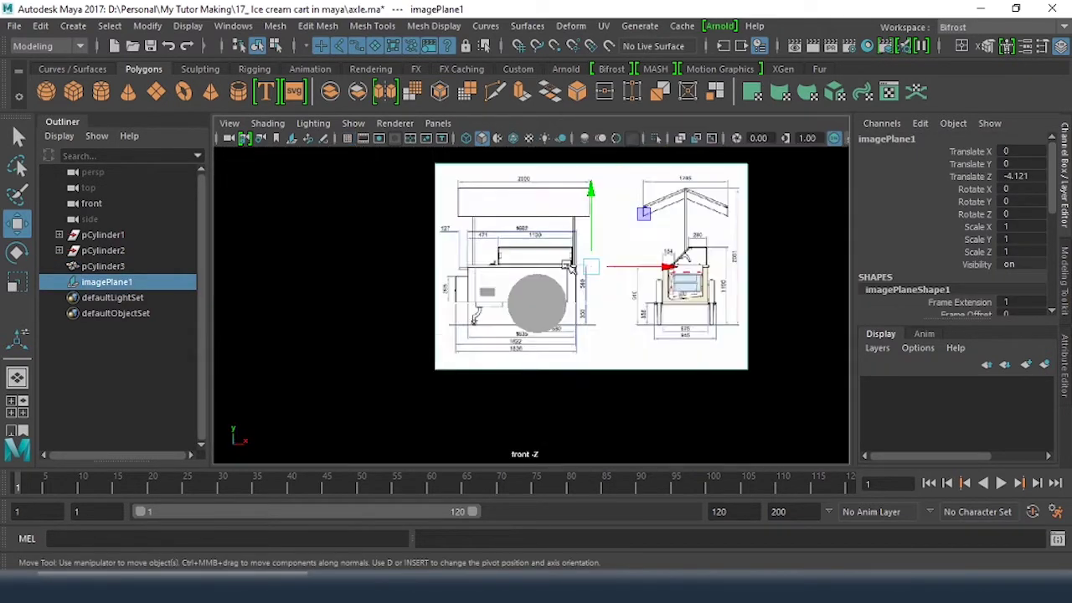
Scale the hub uniformly down to about 0.083 to match the centre of the drawn wheel
{"action": "right_click_drag", "start_coordinate": [567, 266], "coordinate": [561, 318], "text": "alt"}
{"action": "left_click", "coordinate": [560, 318], "text": "alt"}
{"action": "left_click", "coordinate": [560, 318]}
{"action": "key", "text": "r"}
{"action": "left_click_drag", "start_coordinate": [545, 304], "coordinate": [411, 243]}
{"action": "right_click_drag", "start_coordinate": [594, 249], "coordinate": [649, 304], "text": "alt"}
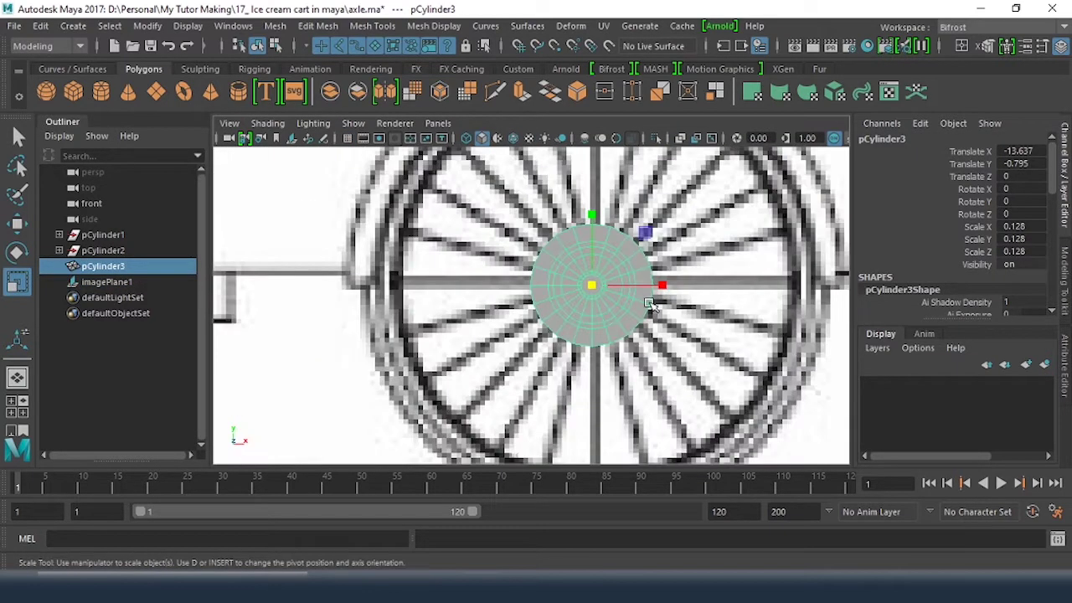
{"action": "left_click_drag", "start_coordinate": [652, 306], "coordinate": [513, 276]}
{"action": "key", "text": "space"}
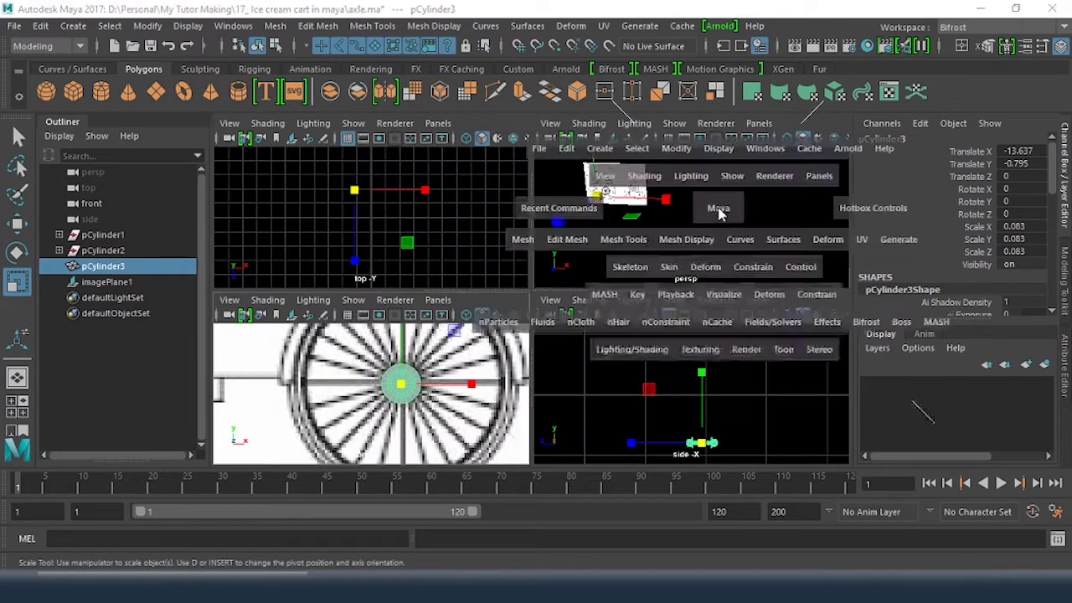
{"action": "key", "text": "space"}
Create a polygon pipe and set its Rotate X to 90 so that it faces the front view
{"action": "right_click_drag", "start_coordinate": [606, 232], "coordinate": [636, 276], "text": "alt"}
{"action": "left_click_drag", "start_coordinate": [636, 276], "coordinate": [673, 338], "text": "alt"}
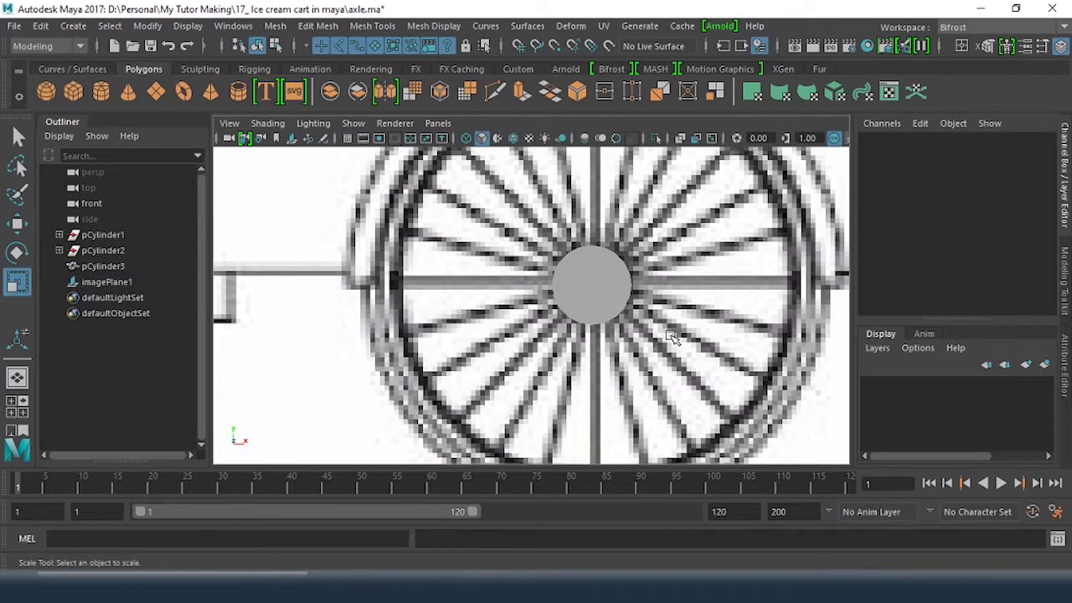
{"action": "mouse_move", "coordinate": [645, 334]}
{"action": "right_mouse_down", "text": "alt"}
{"action": "mouse_move", "coordinate": [581, 315]}
{"action": "mouse_move", "coordinate": [664, 342]}
{"action": "mouse_move", "coordinate": [639, 339]}
{"action": "right_mouse_up", "text": "alt"}
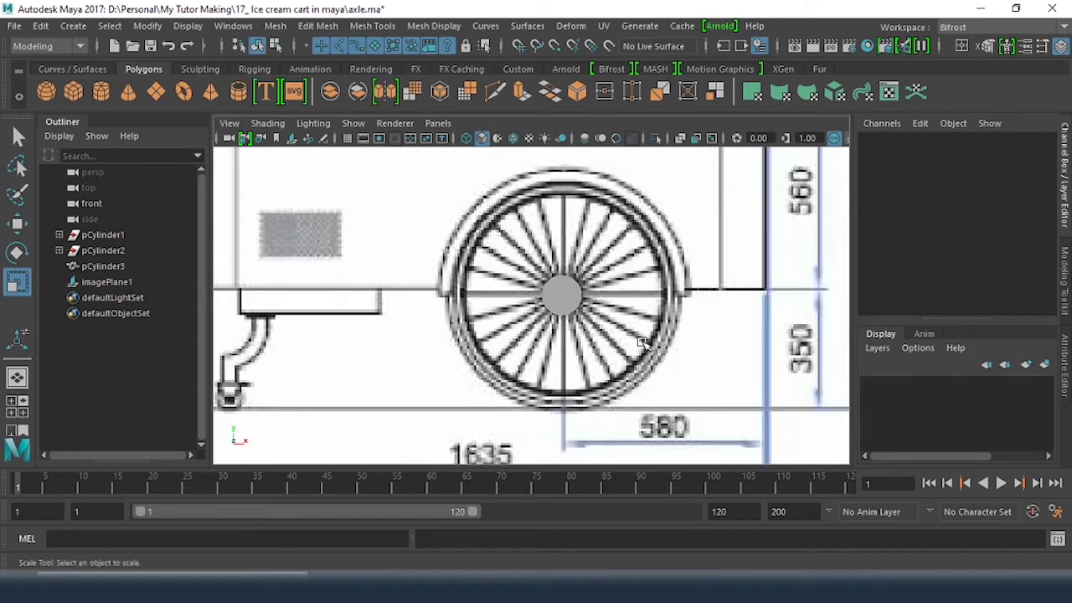
{"action": "middle_click_drag", "start_coordinate": [655, 320], "coordinate": [615, 321], "text": "alt"}
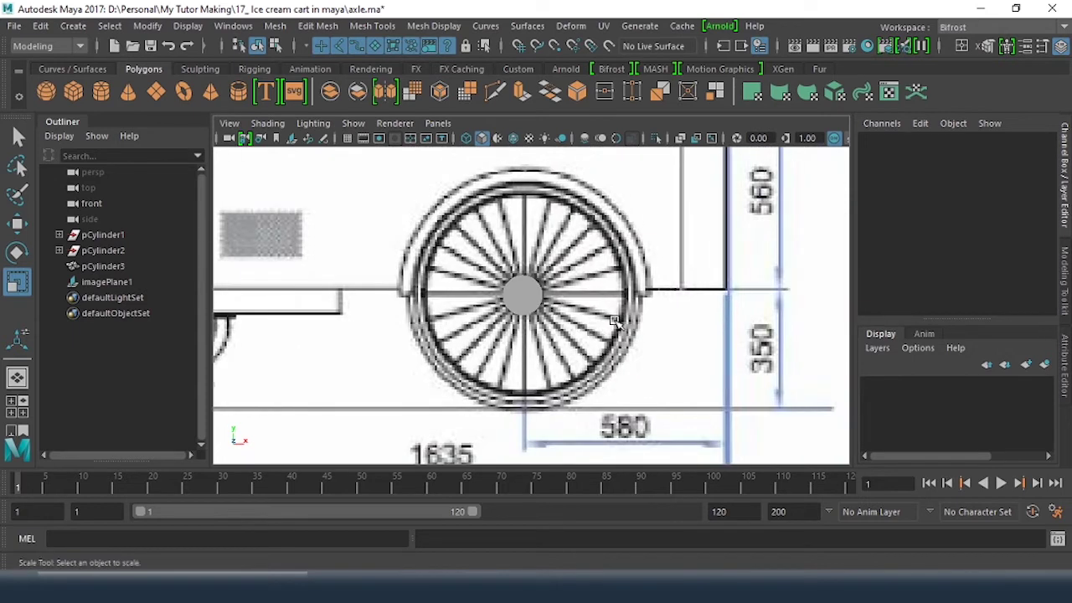
{"action": "left_click", "coordinate": [239, 97]}
{"action": "right_click_drag", "start_coordinate": [592, 344], "coordinate": [561, 361], "text": "alt"}
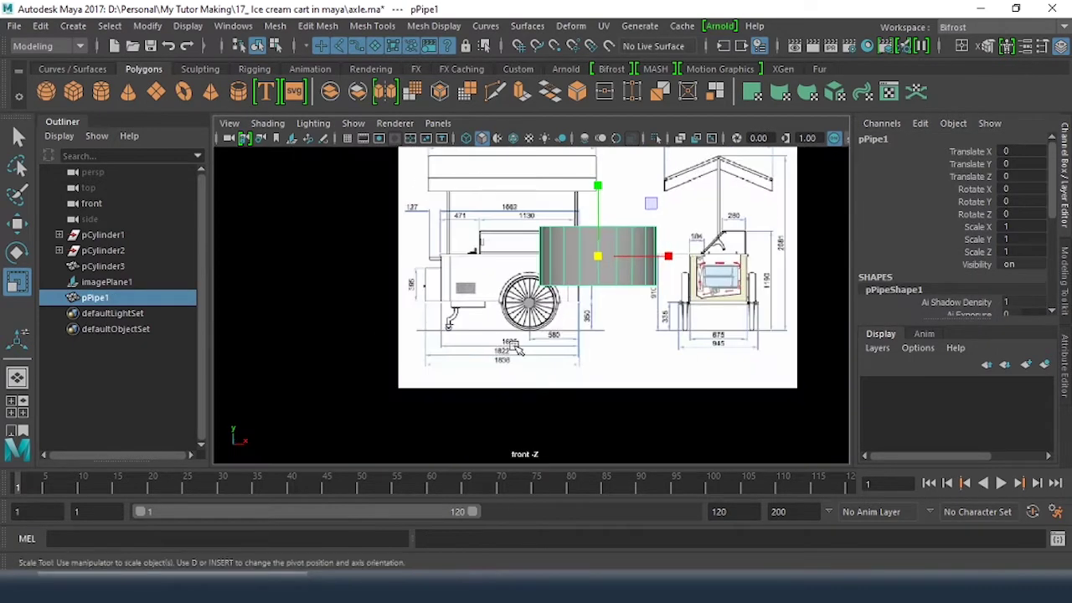
{"action": "key", "text": "e"}
{"action": "left_click", "coordinate": [975, 189]}
{"action": "double_click", "coordinate": [1029, 190]}
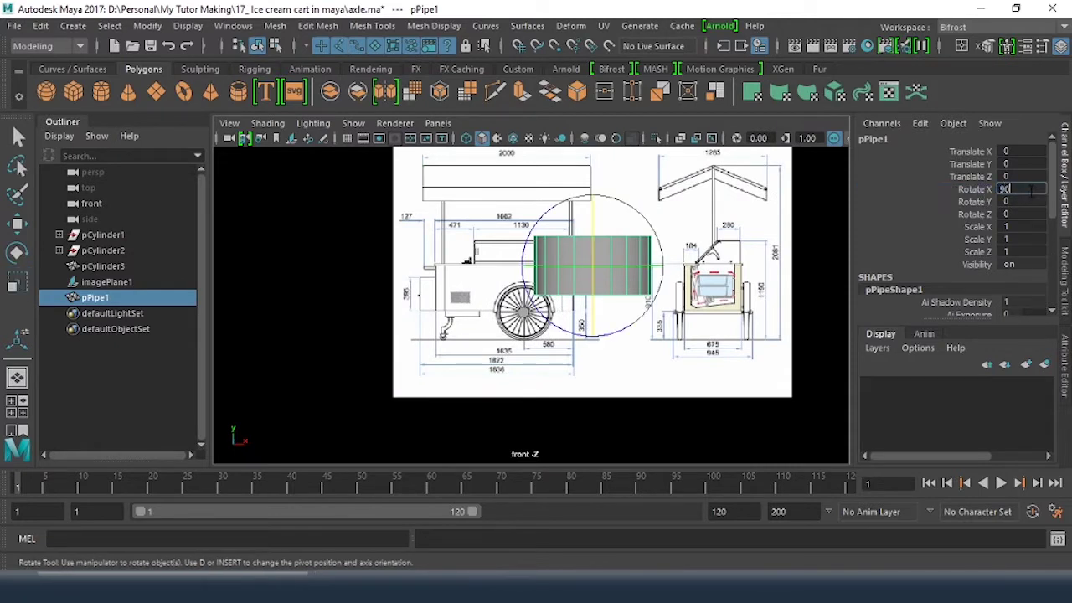
{"action": "key", "text": "Return"}
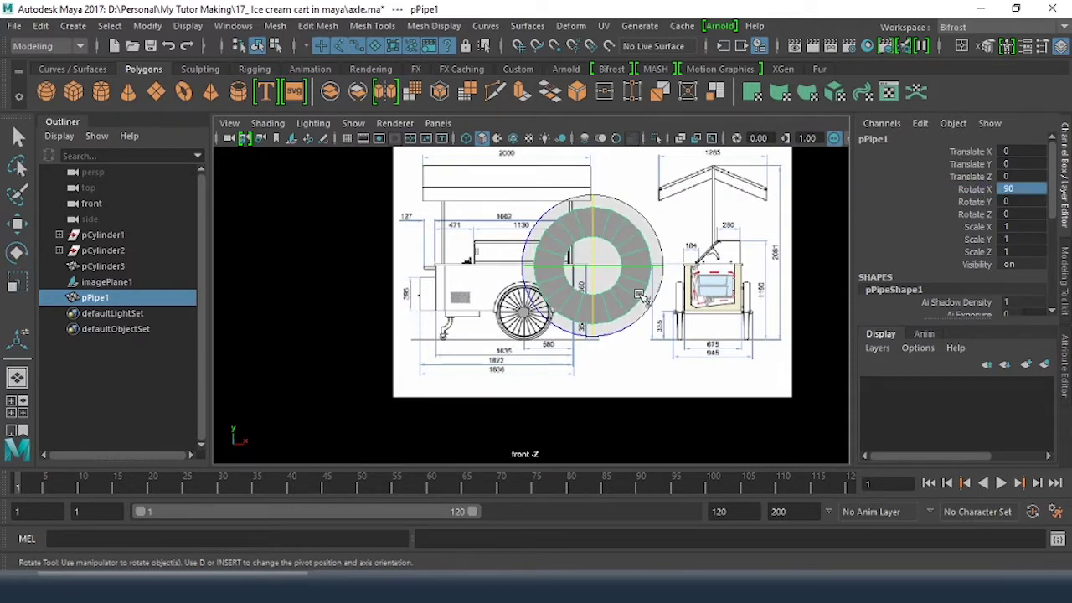
Move the pipe over the cart wheel in the side elevation drawing, centred on the hub
{"action": "key", "text": "w"}
{"action": "left_click_drag", "start_coordinate": [645, 213], "coordinate": [579, 261]}
{"action": "right_click_drag", "start_coordinate": [585, 292], "coordinate": [737, 276], "text": "alt"}
{"action": "middle_click_drag", "start_coordinate": [737, 276], "coordinate": [796, 259], "text": "alt"}
Reduce the pipe's Radius to 0.4 in its polyPipe inputs to fit the drawn wheel
{"action": "scroll", "coordinate": [919, 282], "scroll_direction": "down", "scroll_amount": 8}
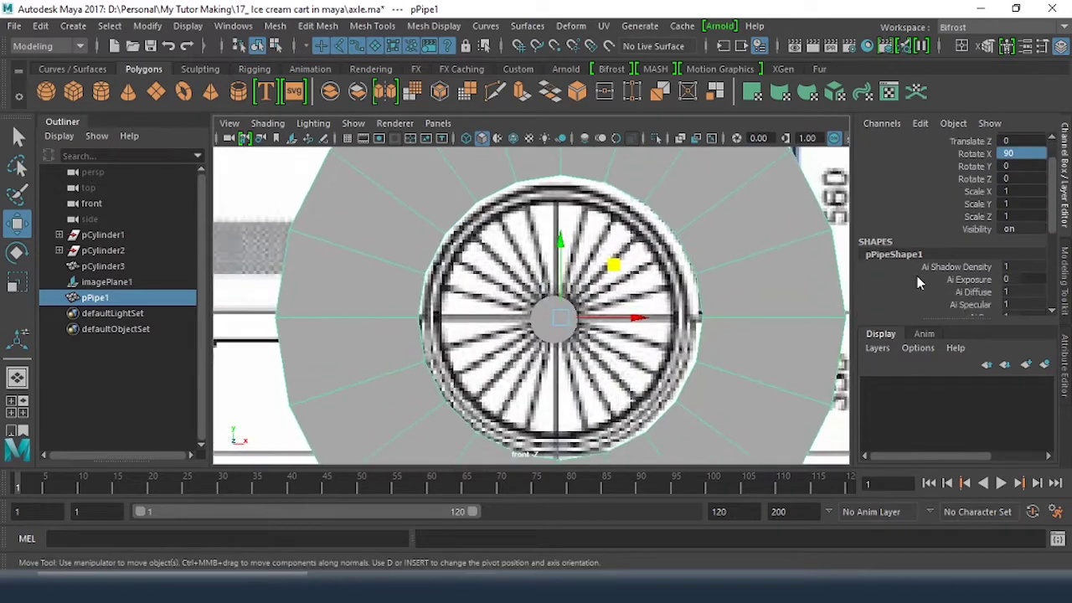
{"action": "left_click", "coordinate": [911, 198]}
{"action": "left_click", "coordinate": [973, 235]}
{"action": "middle_click_drag", "start_coordinate": [657, 248], "coordinate": [519, 266]}
{"action": "left_click", "coordinate": [976, 209]}
{"action": "key", "text": "w"}
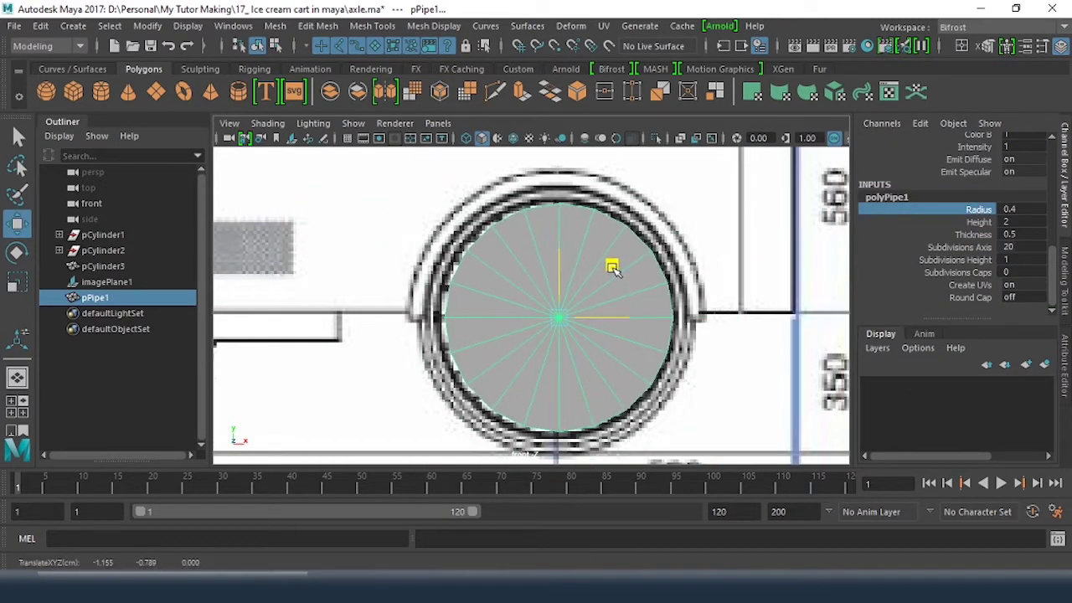
Set the pipe's Radius to 0.45 in its polyPipe inputs to fit the drawn wheel
{"action": "double_click", "coordinate": [1018, 210]}
{"action": "type", "text": "0.5"}
{"action": "key", "text": "Return"}
{"action": "double_click", "coordinate": [1029, 213]}
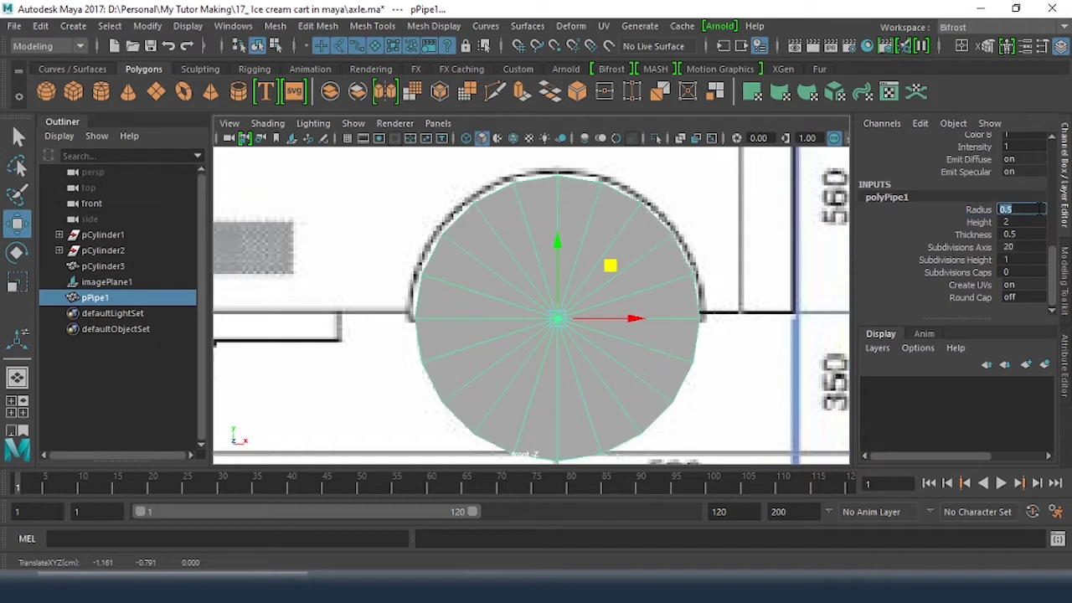
{"action": "type", "text": "0.45"}
{"action": "key", "text": "Return"}
Try Thickness values of 0.1, 0.02 and 0.03 on the pipe, and return it to 0.02
{"action": "double_click", "coordinate": [1018, 234]}
{"action": "type", "text": "0.1"}
{"action": "key", "text": "Return"}
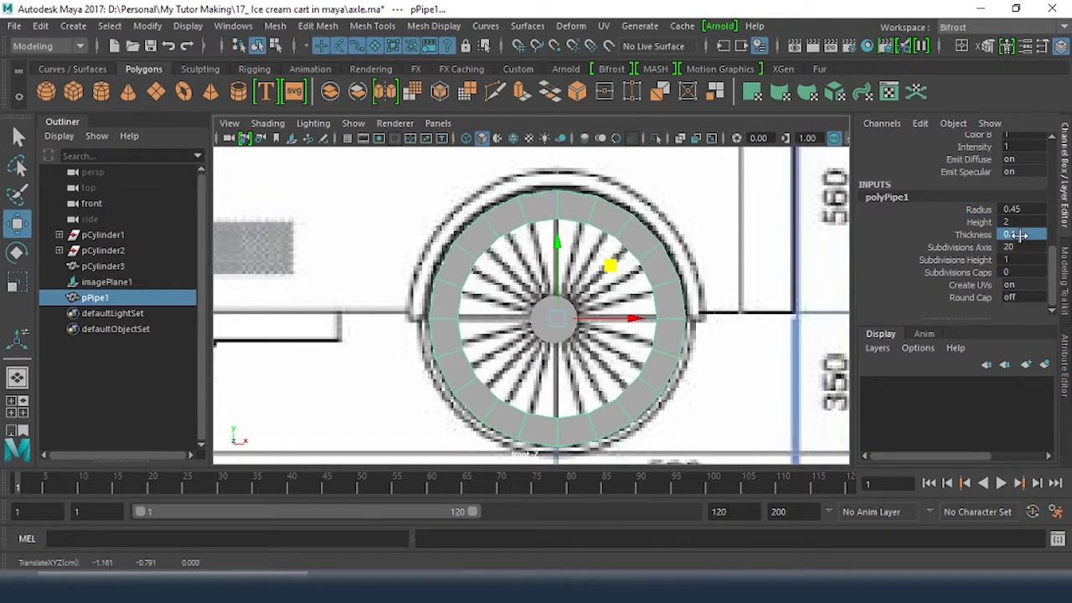
{"action": "type", "text": "0.02"}
{"action": "key", "text": "Return"}
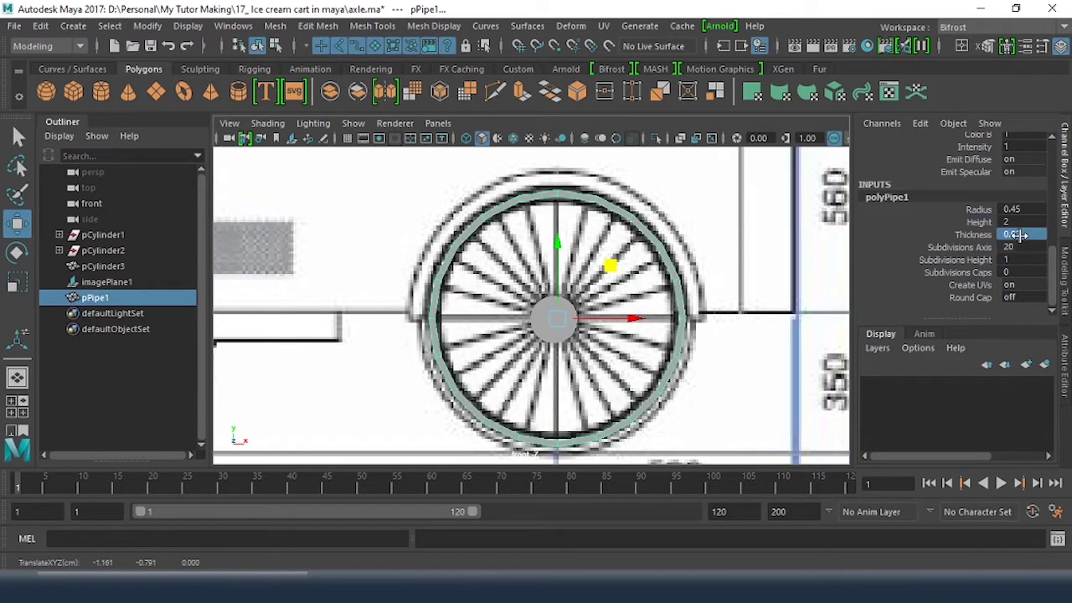
{"action": "double_click", "coordinate": [1020, 235]}
{"action": "type", "text": "0.03"}
{"action": "key", "text": "Return"}
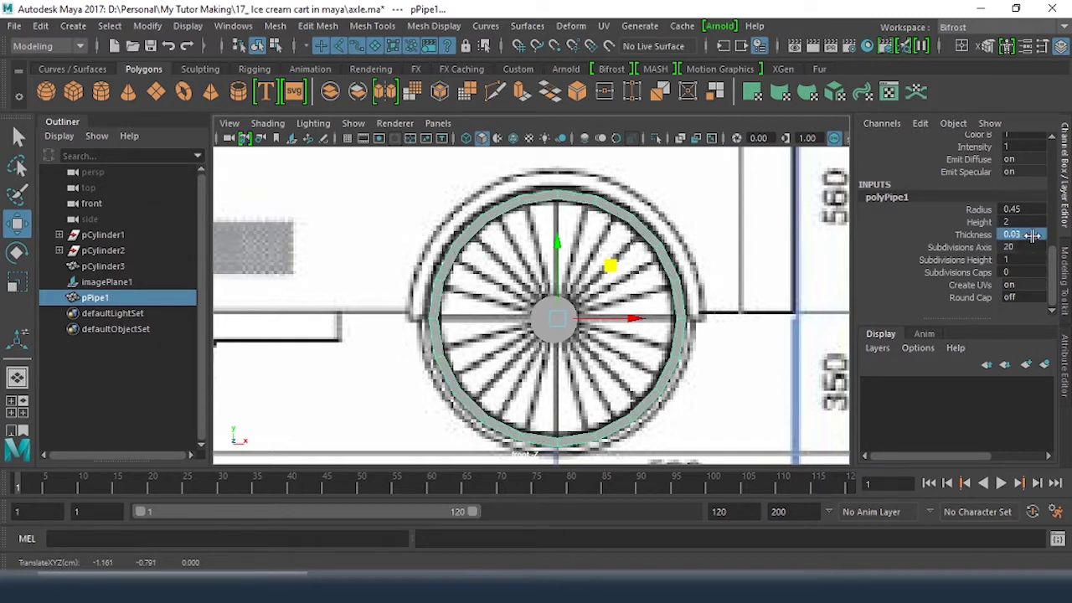
{"action": "double_click", "coordinate": [1033, 235]}
{"action": "type", "text": "0.02"}
{"action": "key", "text": "Return"}
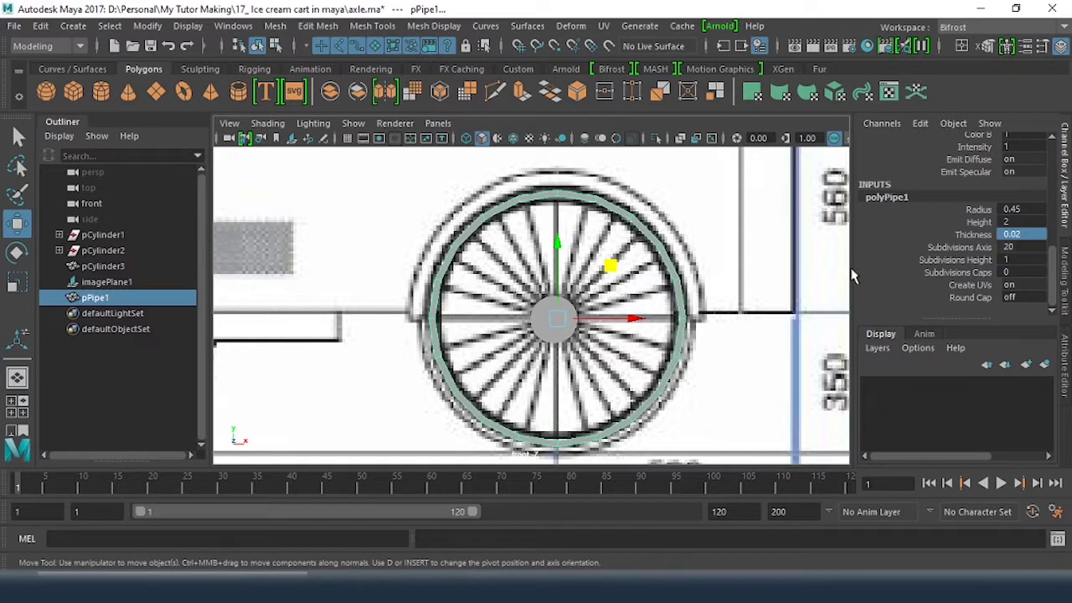
Scale the pipe uniformly to about 0.949 and set its Thickness to 0.01 to match the drawn rim
{"action": "key", "text": "r"}
{"action": "left_click_drag", "start_coordinate": [556, 319], "coordinate": [547, 317]}
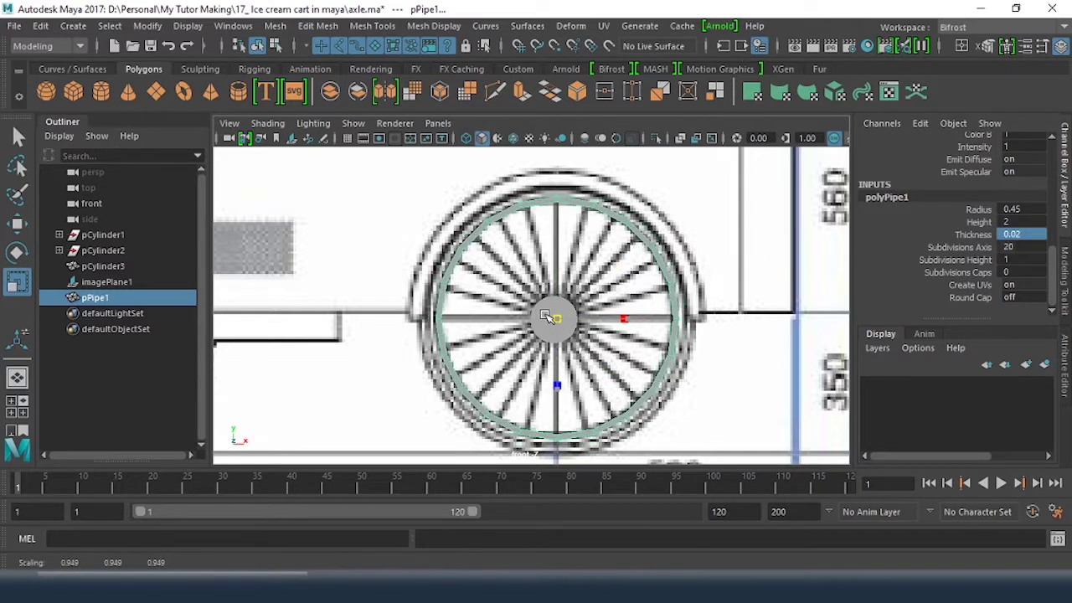
{"action": "double_click", "coordinate": [1027, 235]}
{"action": "key", "text": "BackSpace"}
{"action": "type", "text": "1"}
{"action": "key", "text": "Return"}
Raise the pipe's Subdivisions Axis to 32 for a rounder rim
{"action": "left_click", "coordinate": [960, 248]}
{"action": "middle_click_drag", "start_coordinate": [693, 293], "coordinate": [732, 293]}
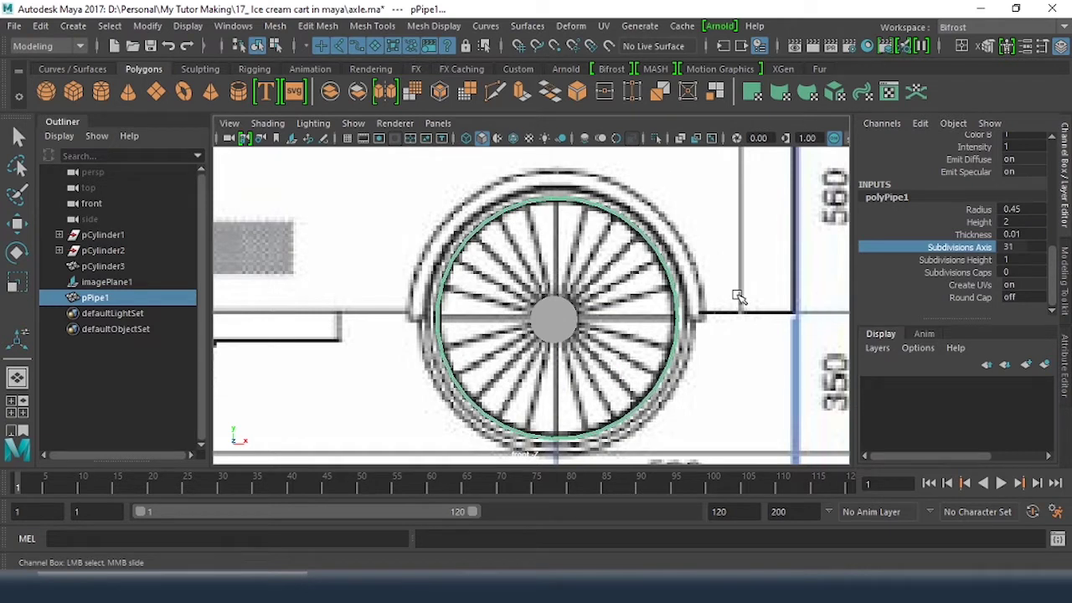
{"action": "double_click", "coordinate": [1020, 248]}
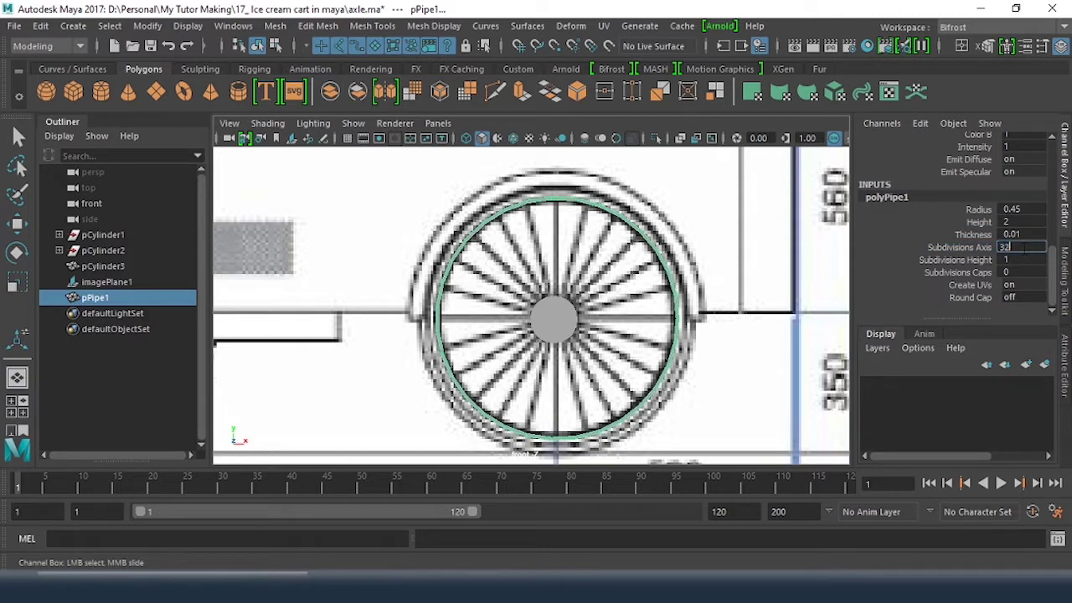
{"action": "type", "text": "32"}
{"action": "key", "text": "Return"}
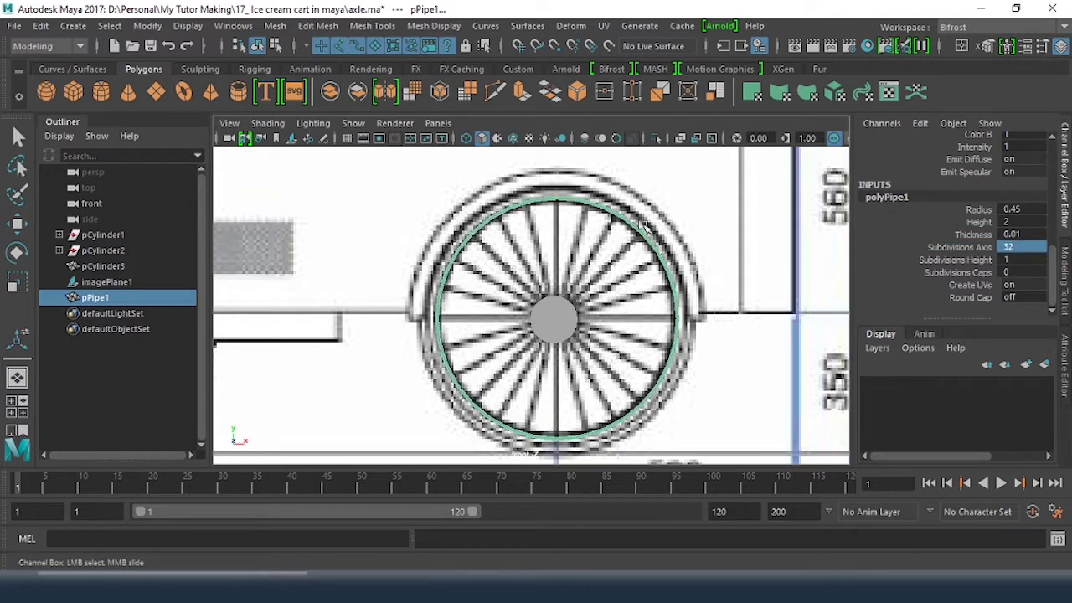
Set the pipe's Height to 0.1 in its polyPipe inputs to turn it into a narrow rim
{"action": "left_click", "coordinate": [712, 216]}
{"action": "left_click", "coordinate": [647, 245]}
{"action": "key", "text": "r"}
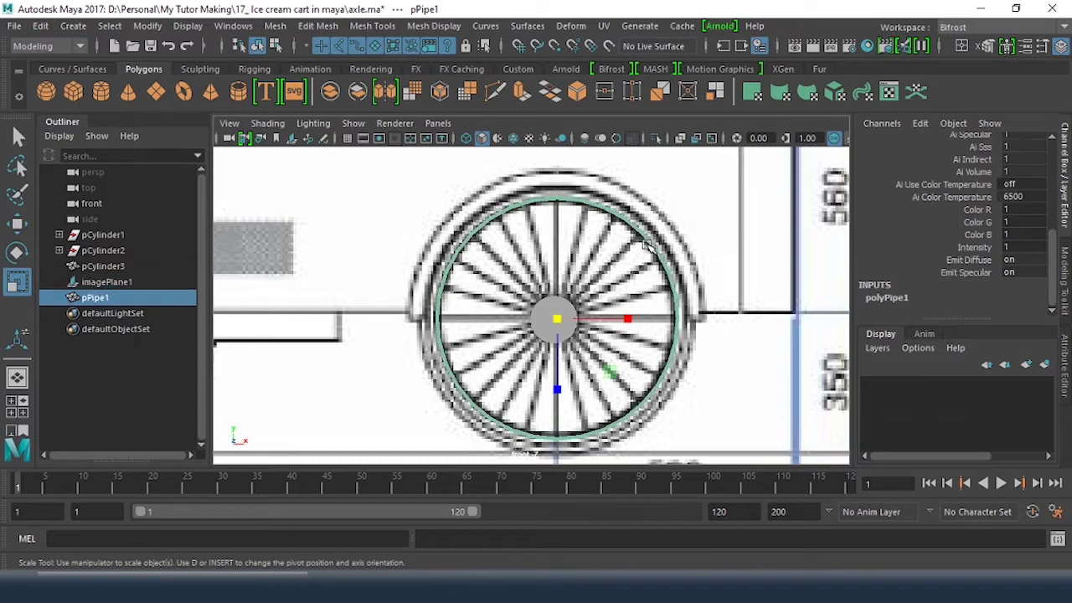
{"action": "key", "text": "space"}
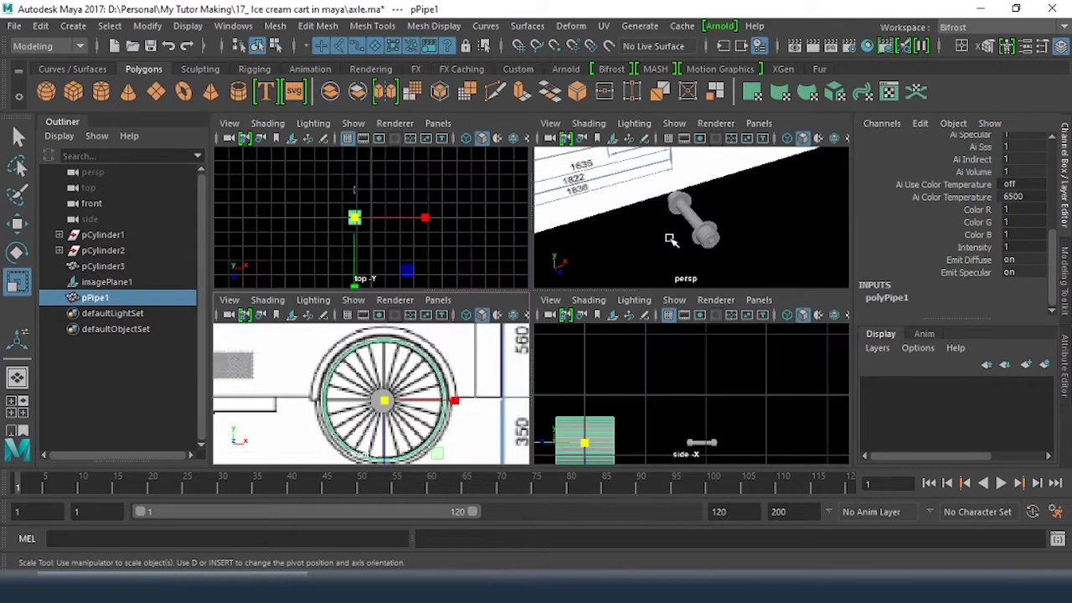
{"action": "key", "text": "space"}
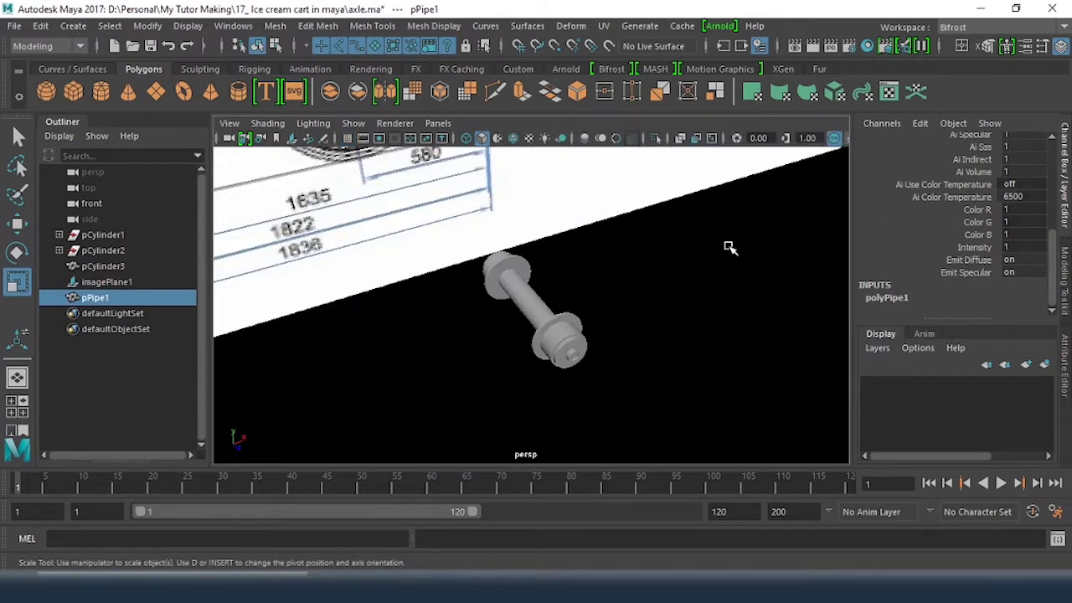
{"action": "left_click_drag", "start_coordinate": [728, 247], "coordinate": [558, 303], "text": "alt"}
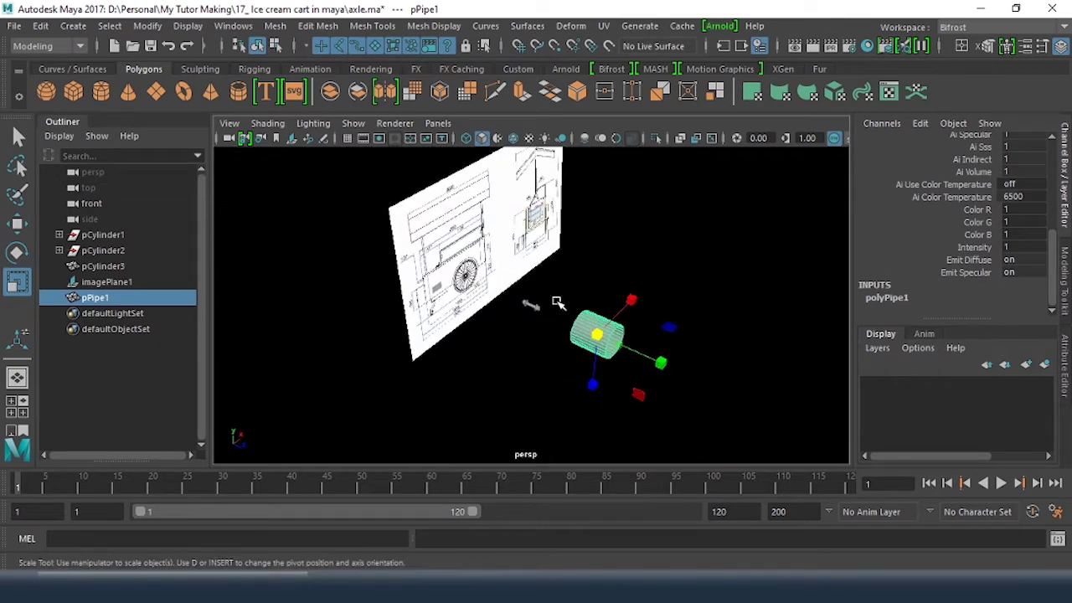
{"action": "scroll", "coordinate": [558, 302], "scroll_direction": "up", "scroll_amount": 3}
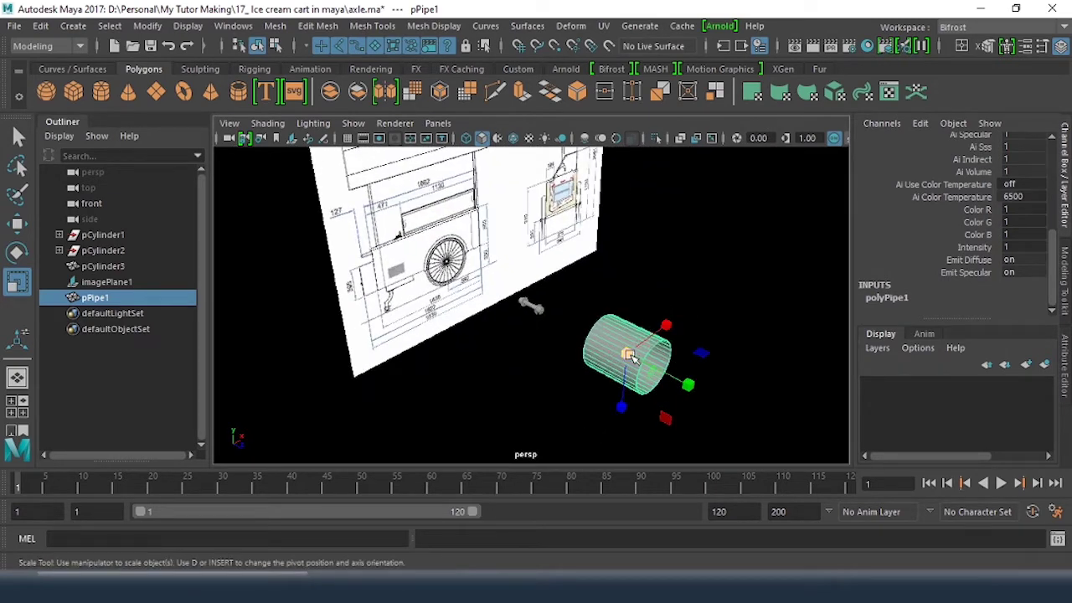
{"action": "left_click", "coordinate": [630, 355]}
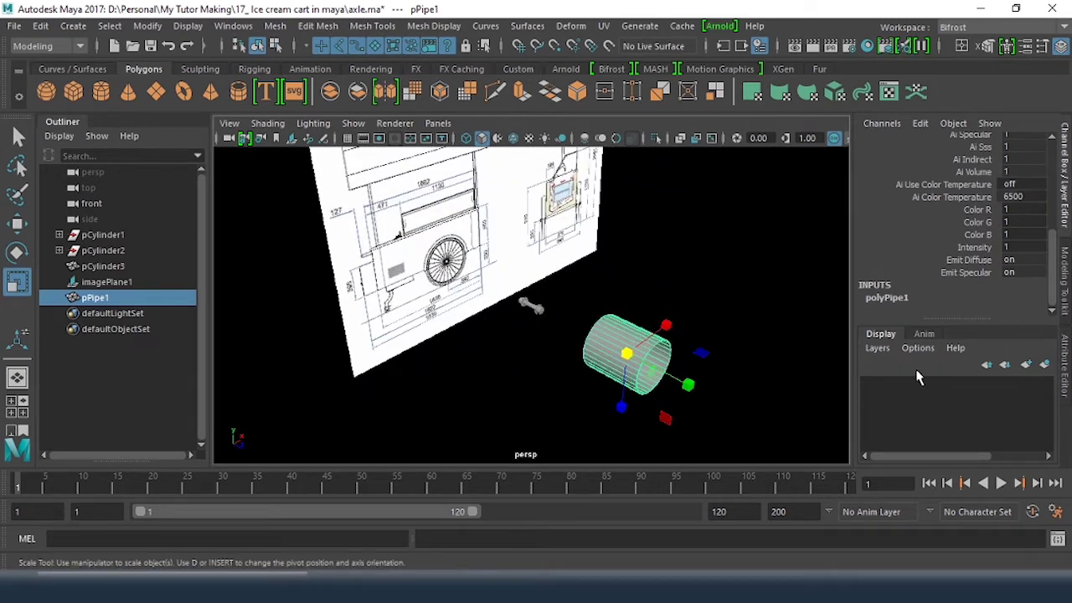
{"action": "left_click", "coordinate": [893, 301]}
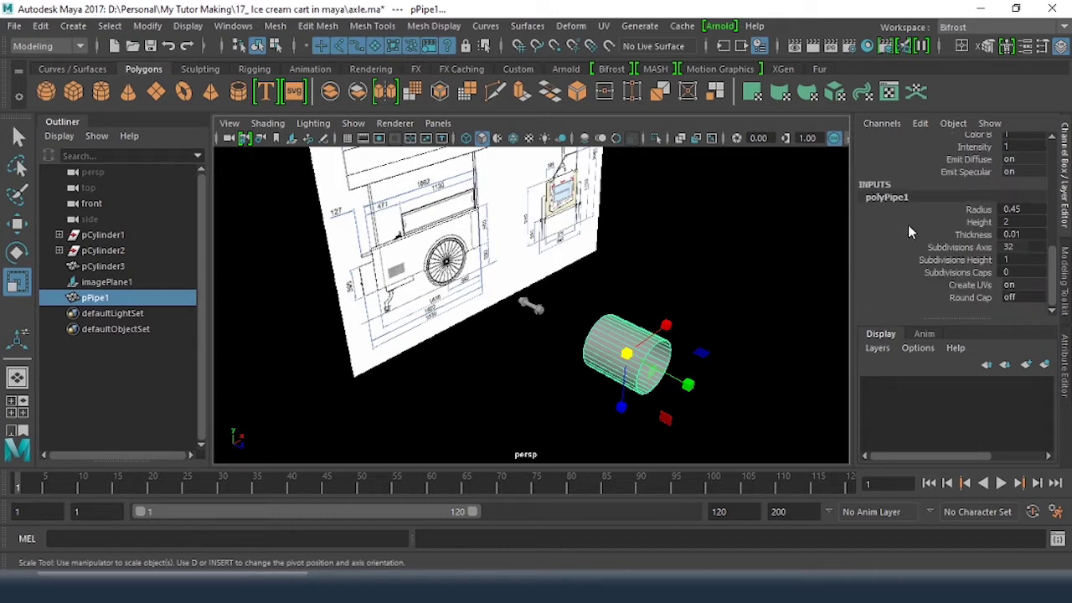
{"action": "double_click", "coordinate": [1023, 223]}
{"action": "type", "text": ".1"}
{"action": "key", "text": "Return"}
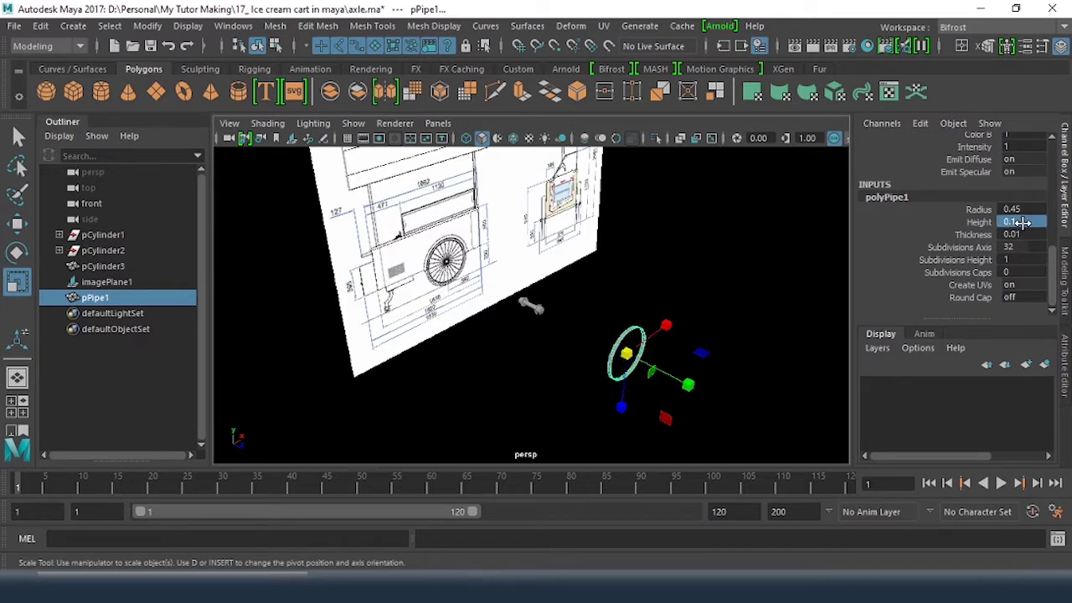
Move the rim along Z to about -1.945 so that it sits around the middle of the hub
{"action": "key", "text": "w"}
{"action": "left_click_drag", "start_coordinate": [697, 397], "coordinate": [583, 344]}
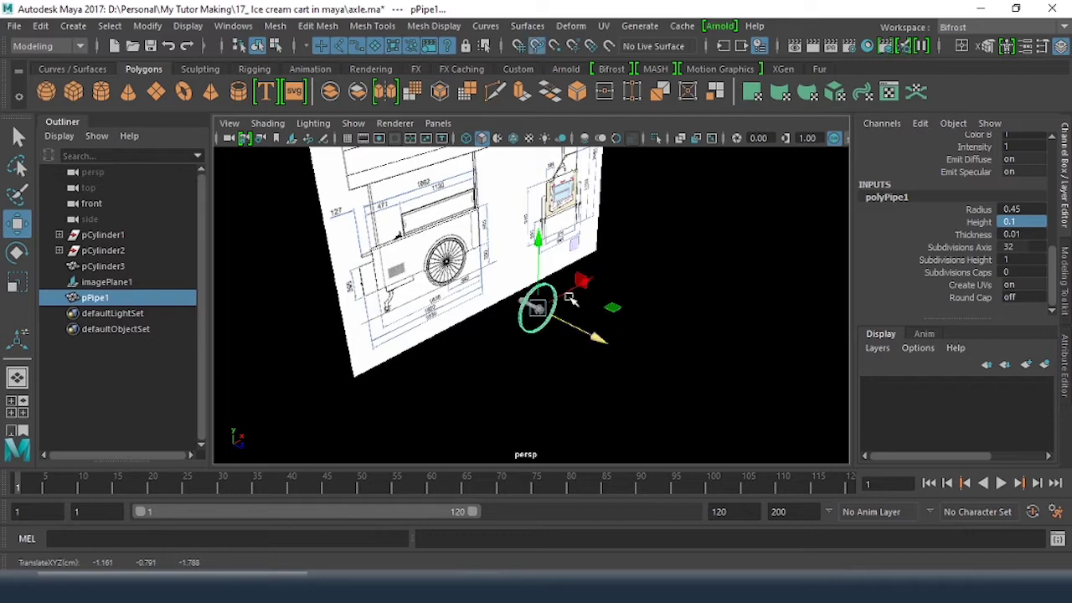
{"action": "key", "text": "space"}
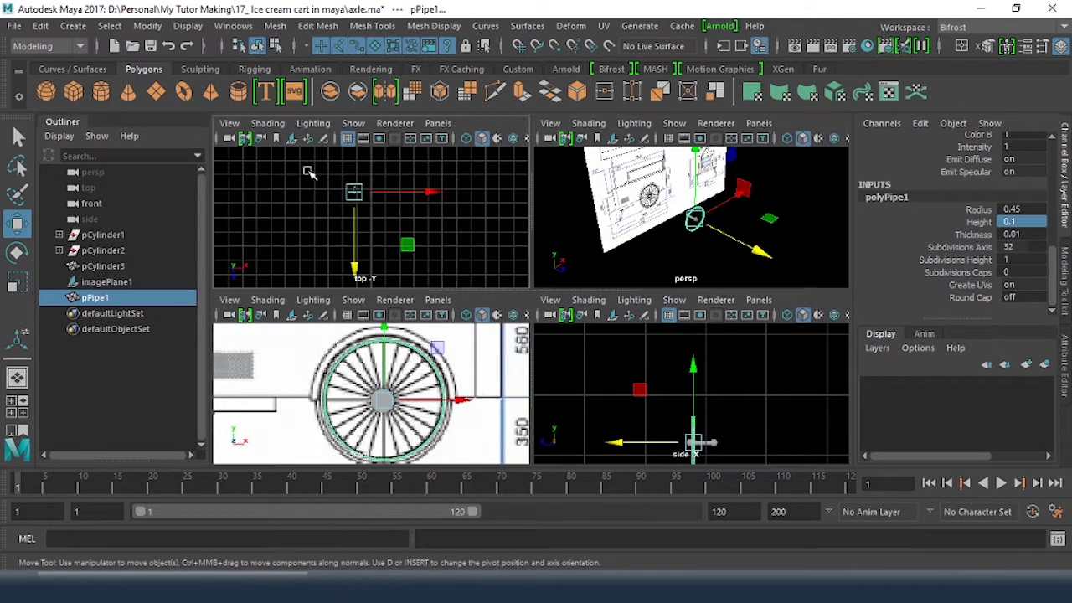
{"action": "key", "text": "space"}
{"action": "key", "text": "f"}
{"action": "left_click_drag", "start_coordinate": [531, 354], "coordinate": [534, 354]}
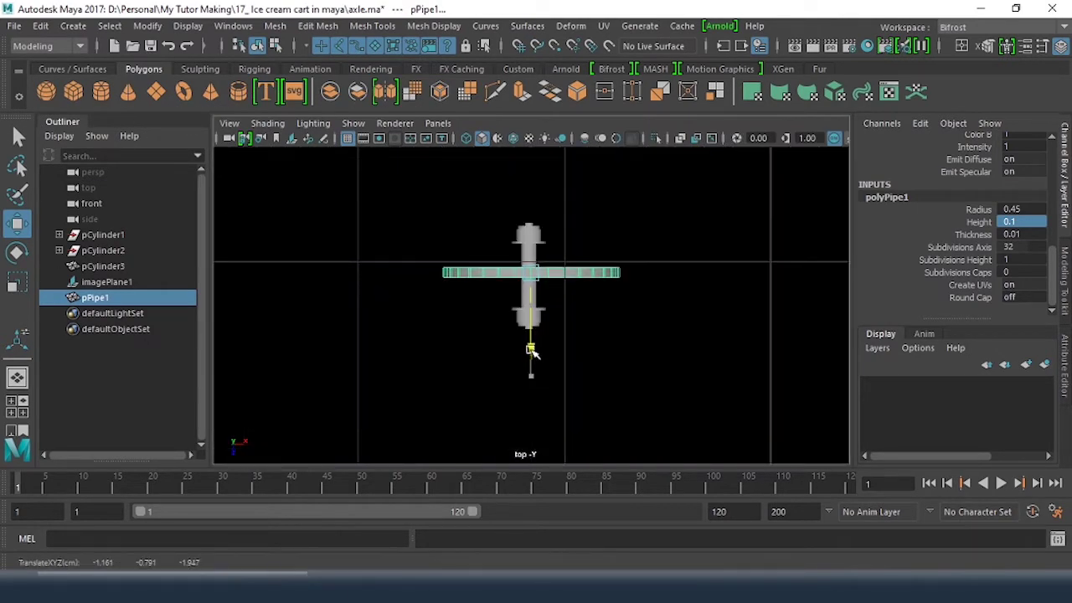
{"action": "right_click_drag", "start_coordinate": [534, 353], "coordinate": [690, 388], "text": "alt"}
{"action": "left_click_drag", "start_coordinate": [540, 339], "coordinate": [532, 330]}
Centre the hub on the rim along both X and Z with the Align Tool, using the rim as the target
{"action": "left_click", "coordinate": [548, 317]}
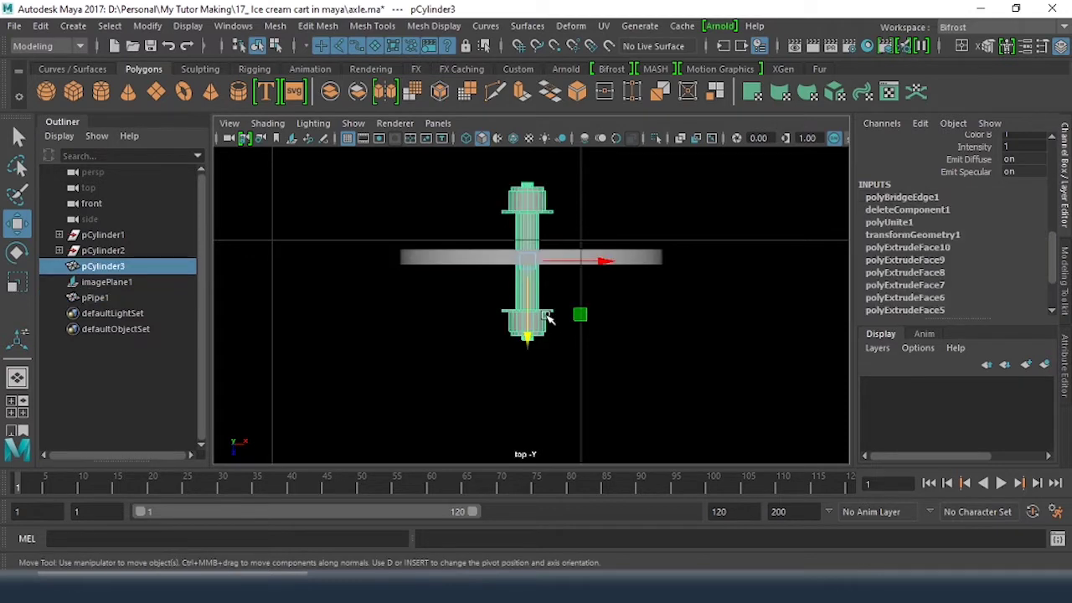
{"action": "left_click", "coordinate": [681, 285]}
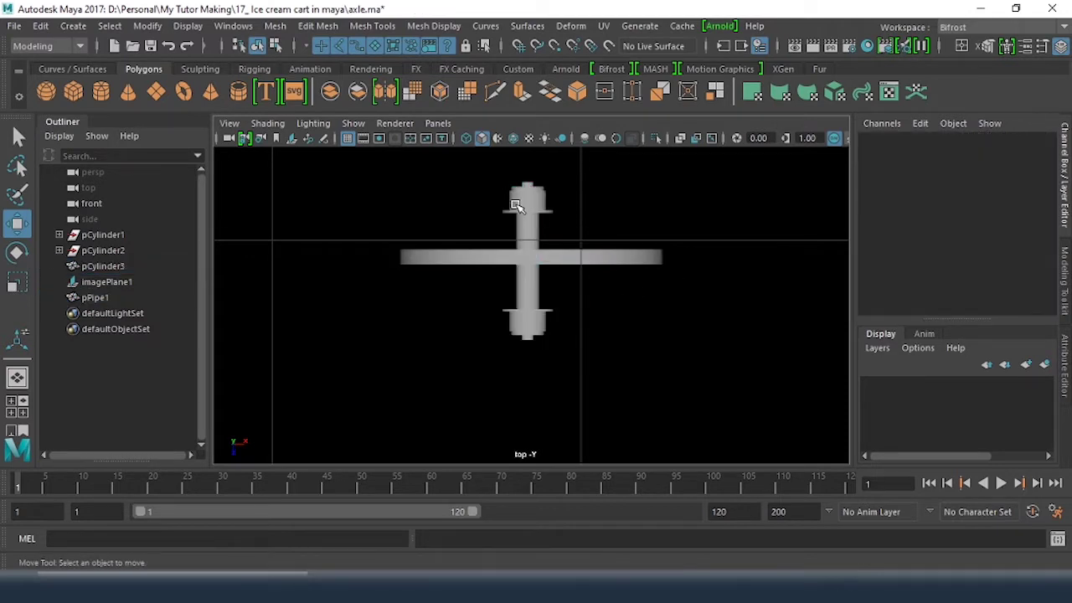
{"action": "left_click", "coordinate": [519, 199]}
{"action": "left_click", "coordinate": [674, 303]}
{"action": "left_click", "coordinate": [655, 263]}
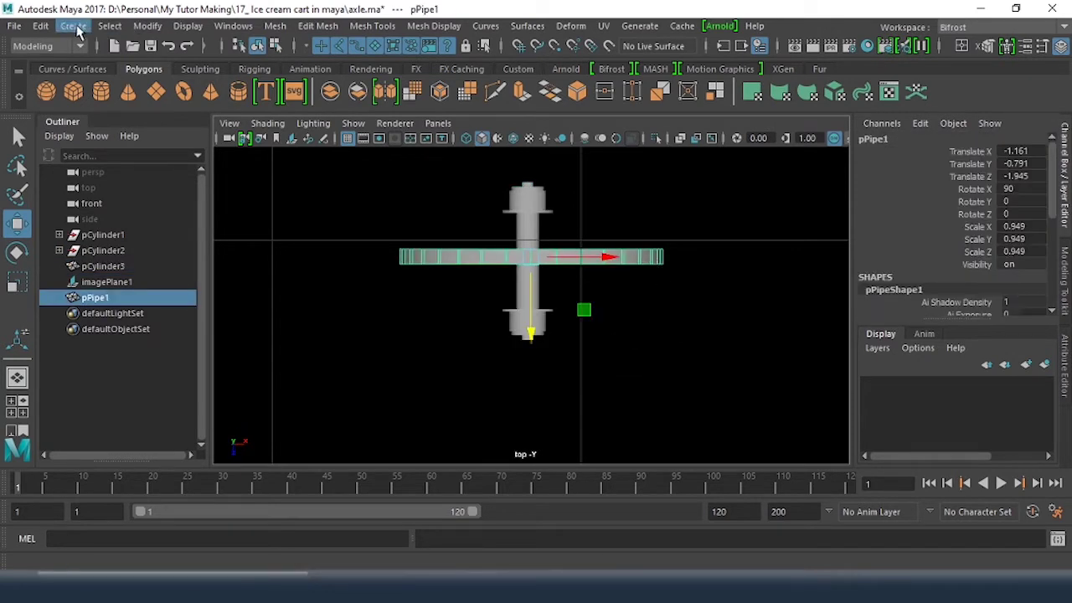
{"action": "left_click", "coordinate": [147, 26]}
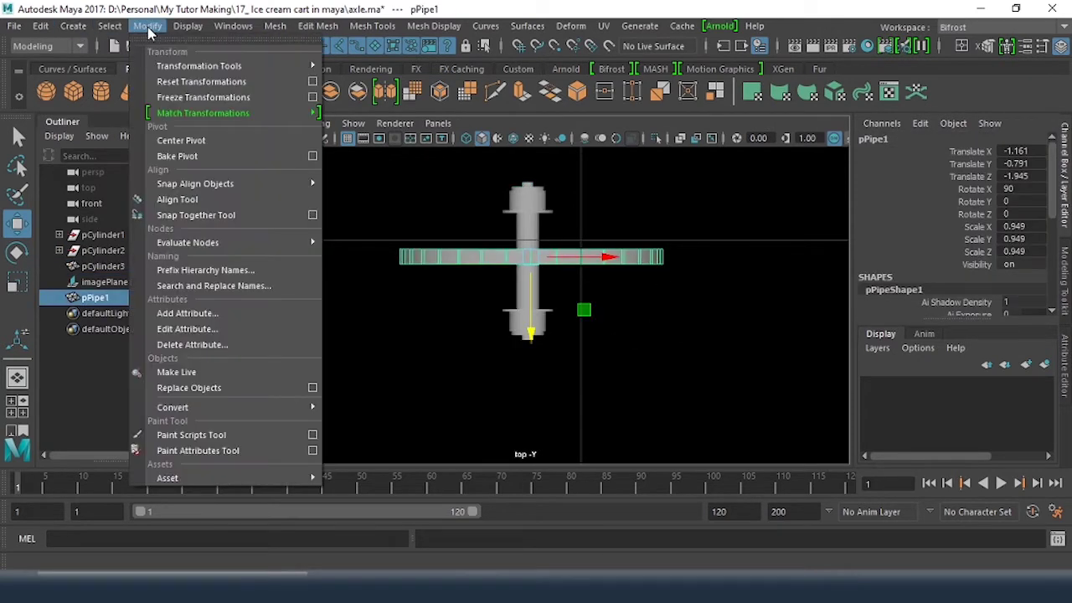
{"action": "left_click", "coordinate": [189, 198]}
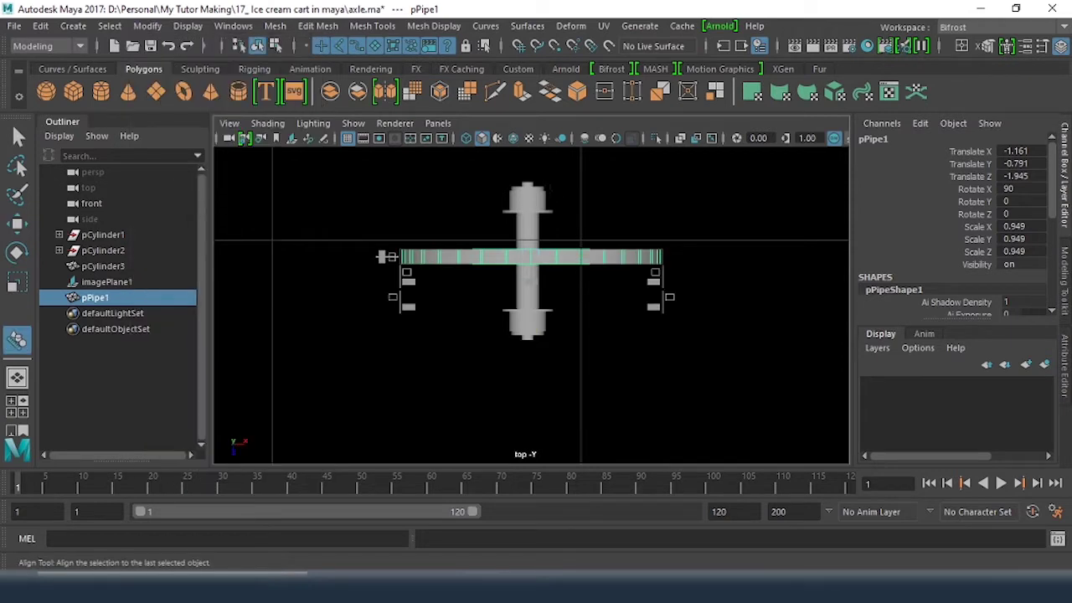
{"action": "left_click", "coordinate": [536, 198]}
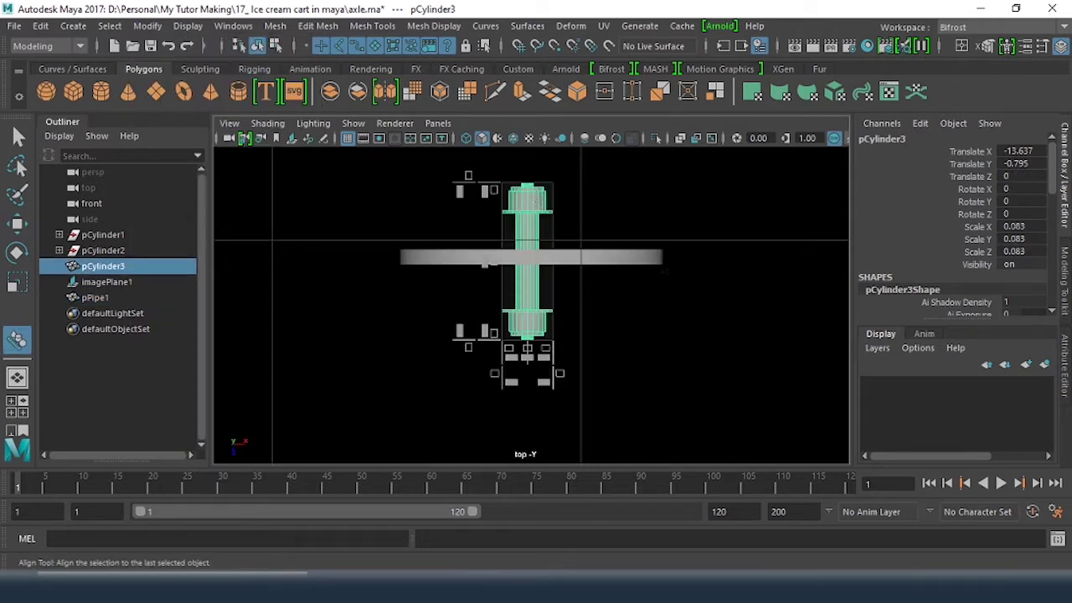
{"action": "left_click", "coordinate": [641, 257], "text": "shift"}
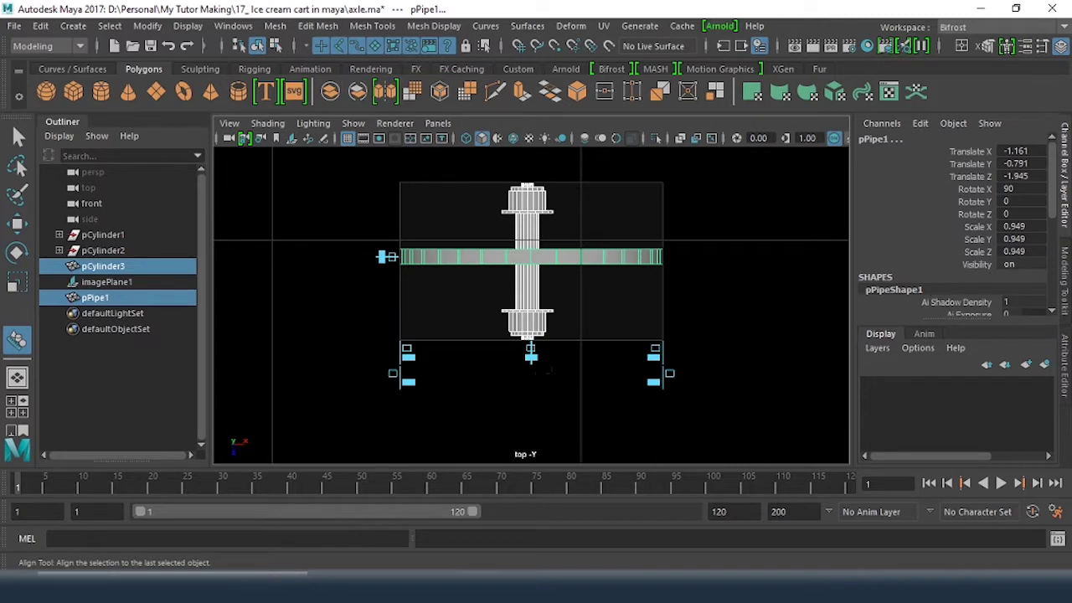
{"action": "left_click", "coordinate": [531, 356]}
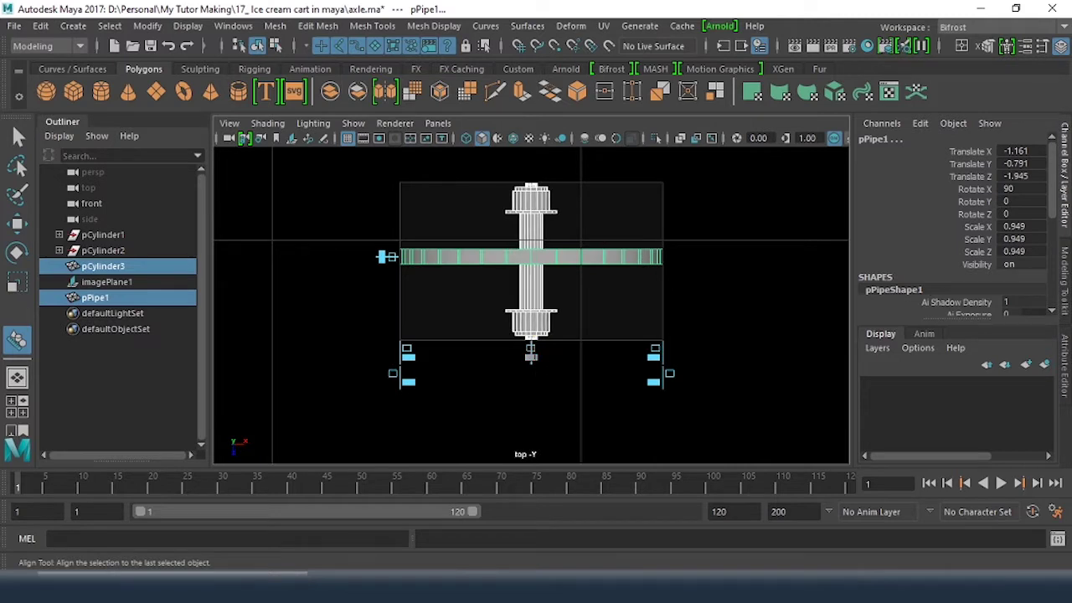
{"action": "left_click", "coordinate": [386, 257]}
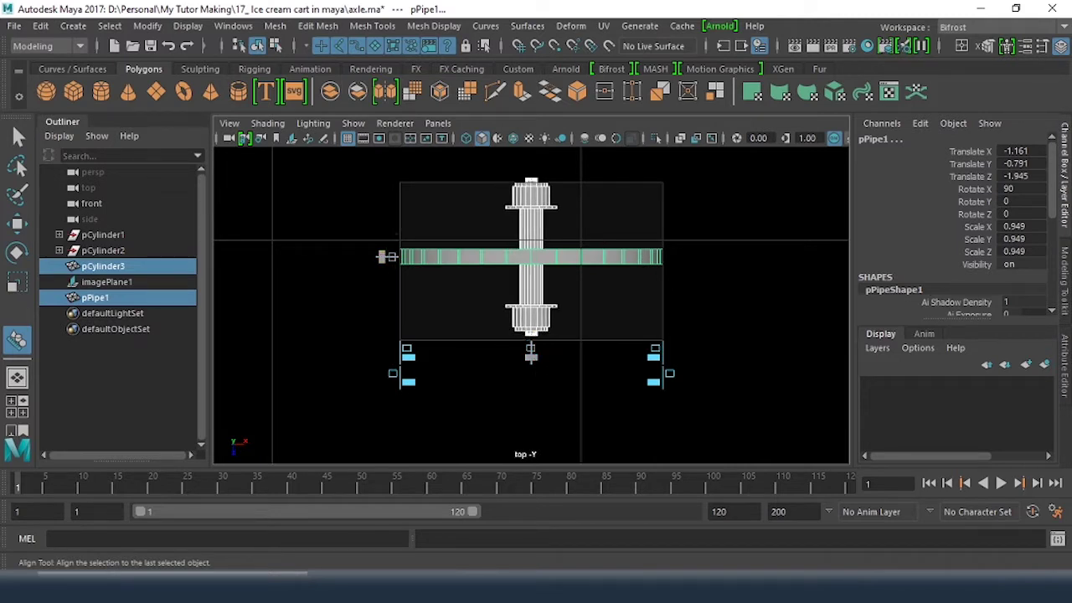
Scale the hub uniformly down to about 0.069
{"action": "key", "text": "w"}
{"action": "left_click", "coordinate": [530, 315]}
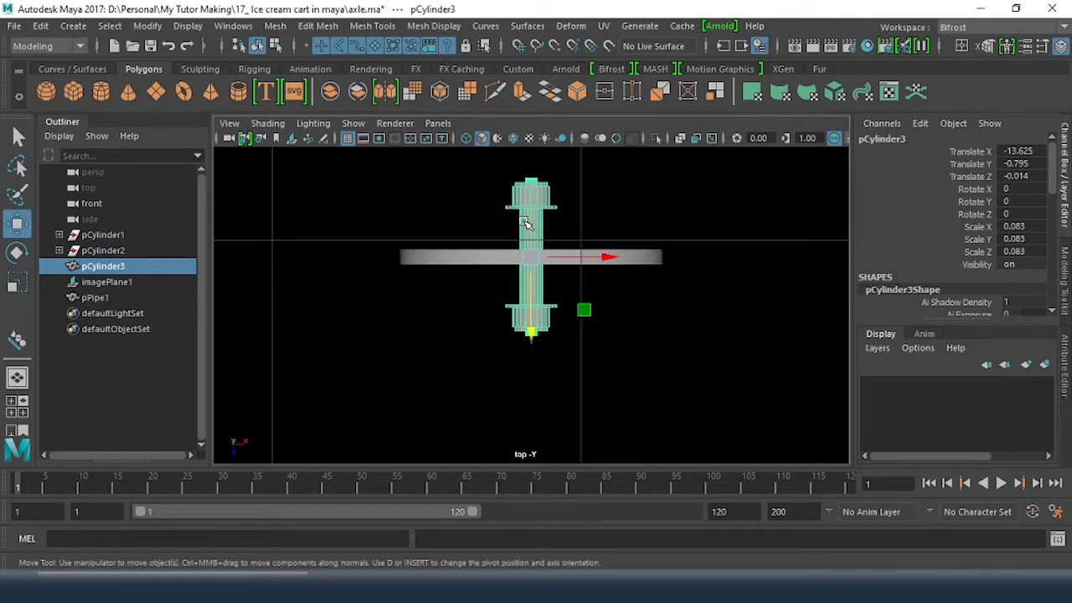
{"action": "key", "text": "r"}
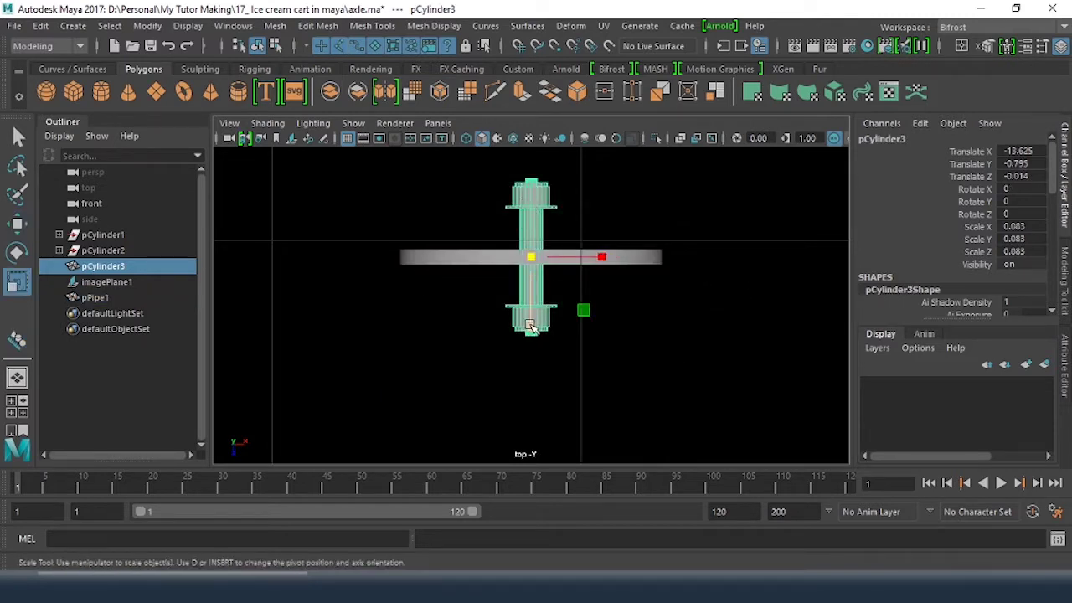
{"action": "mouse_move", "coordinate": [530, 326]}
{"action": "left_mouse_down"}
{"action": "mouse_move", "coordinate": [529, 300]}
{"action": "mouse_move", "coordinate": [530, 339]}
{"action": "mouse_move", "coordinate": [529, 293]}
{"action": "mouse_move", "coordinate": [531, 308]}
{"action": "left_mouse_up"}
{"action": "key", "text": "ctrl+z"}
{"action": "left_click_drag", "start_coordinate": [531, 257], "coordinate": [517, 256]}
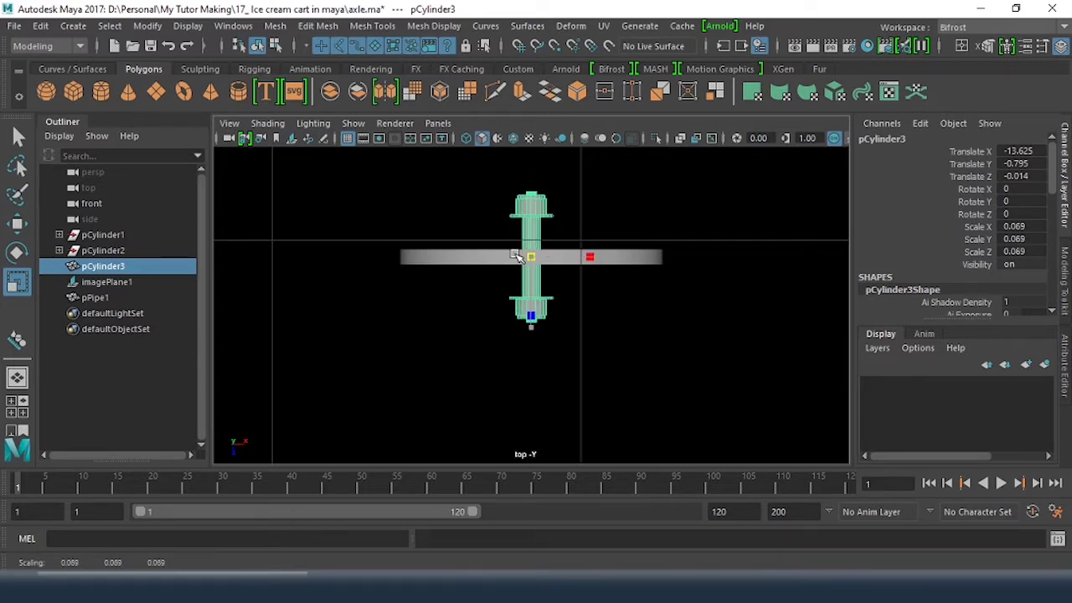
Examine the fit of the hub and rim against the drawn wheel in the front and perspective views
{"action": "key", "text": "w"}
{"action": "left_click", "coordinate": [679, 308]}
{"action": "key", "text": "space"}
{"action": "key", "text": "space"}
{"action": "left_click", "coordinate": [557, 329]}
{"action": "left_click", "coordinate": [557, 329]}
{"action": "left_click", "coordinate": [561, 329]}
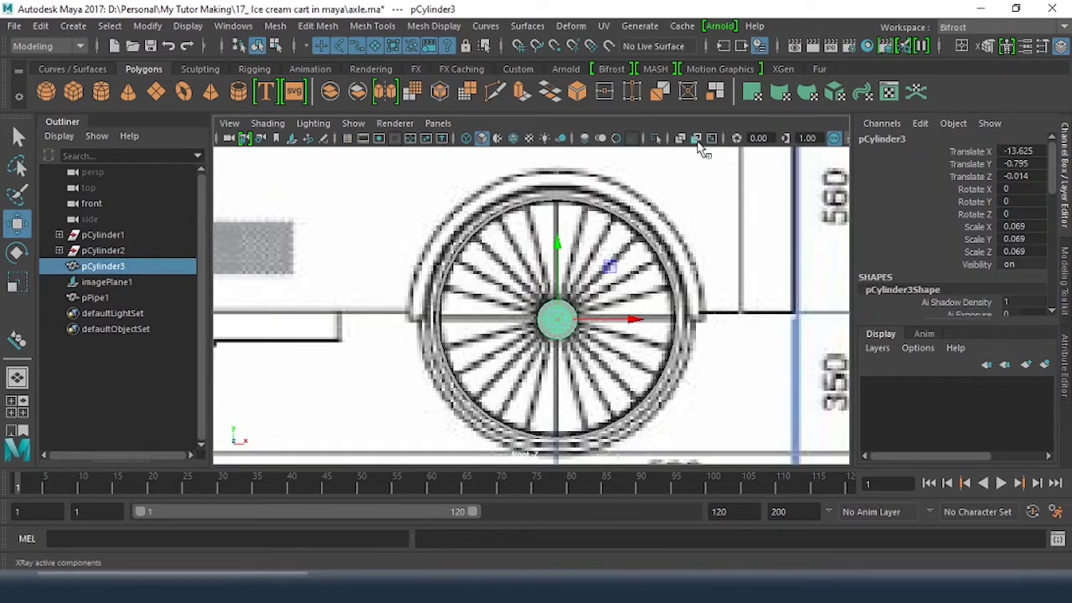
{"action": "scroll", "coordinate": [725, 247], "scroll_direction": "down", "scroll_amount": 2}
{"action": "left_click", "coordinate": [725, 247]}
{"action": "scroll", "coordinate": [725, 246], "scroll_direction": "up", "scroll_amount": 5}
{"action": "key", "text": "space"}
{"action": "key", "text": "space"}
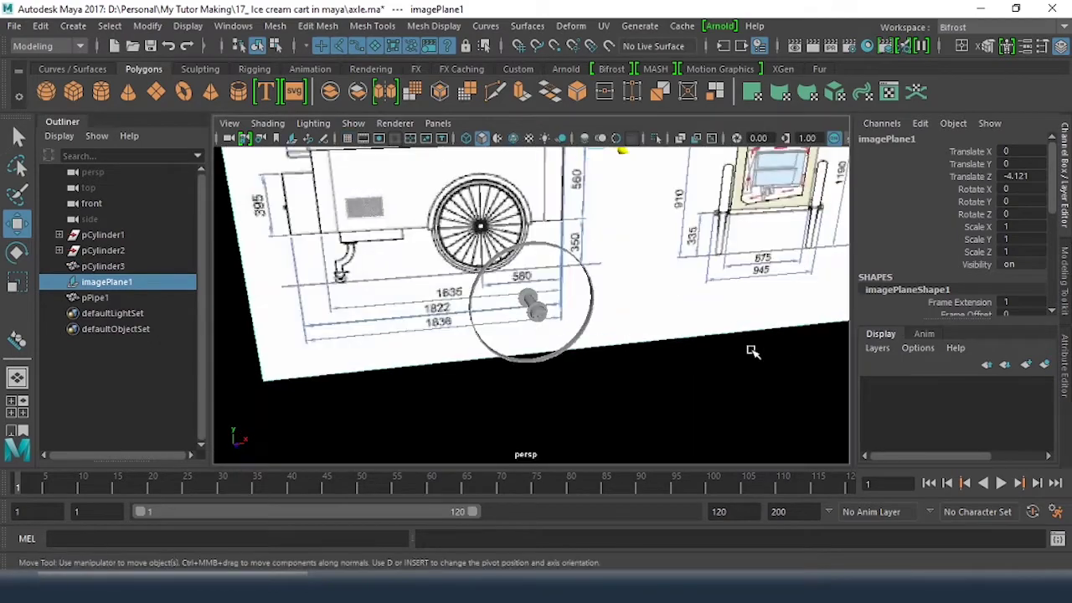
{"action": "left_click_drag", "start_coordinate": [752, 351], "coordinate": [564, 318], "text": "alt"}
{"action": "right_click_drag", "start_coordinate": [565, 319], "coordinate": [586, 333], "text": "alt"}
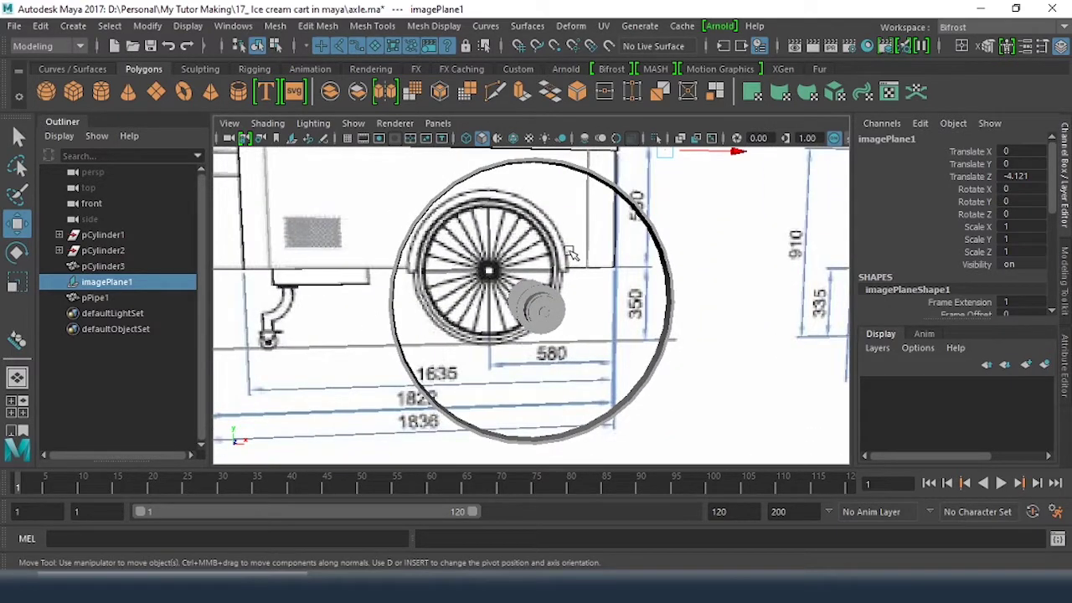
Move the rim and hub together off the reference drawing, to about X 6.361 and Y -0.791 for the rim
{"action": "key", "text": "space"}
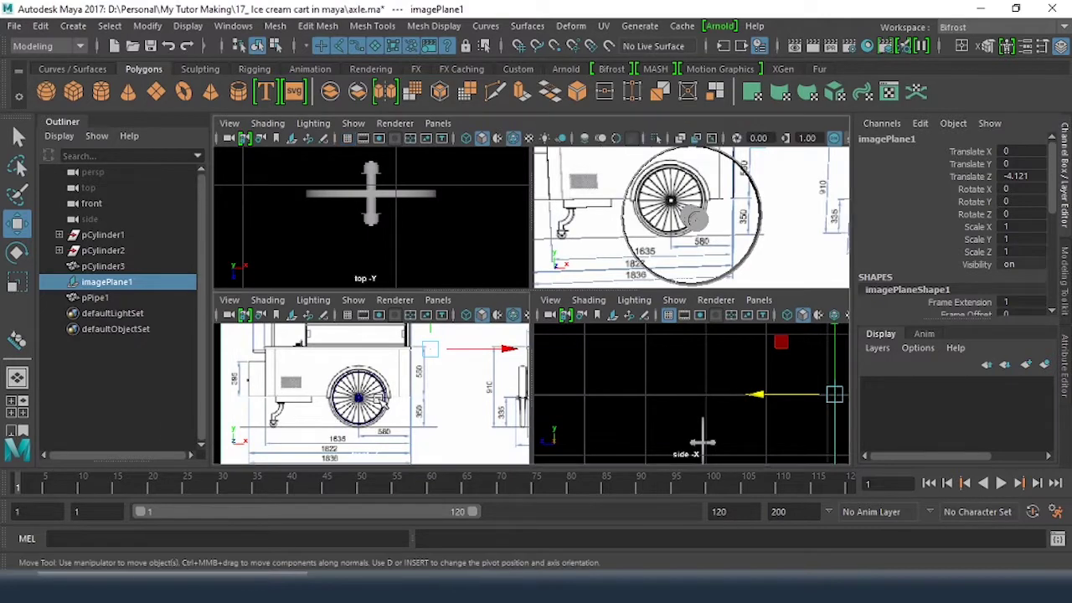
{"action": "key", "text": "space"}
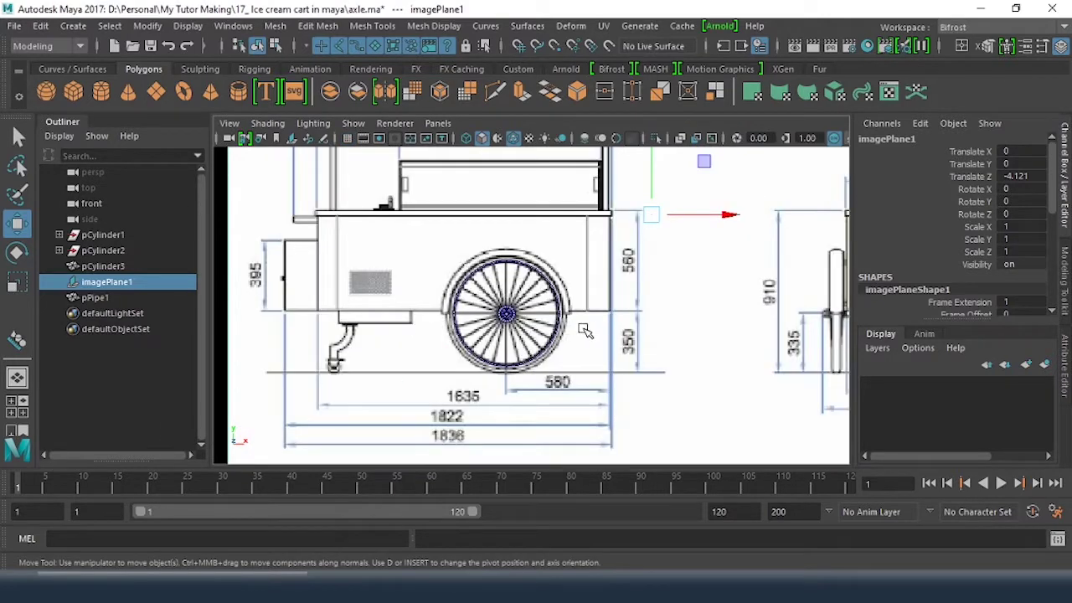
{"action": "key", "text": "f"}
{"action": "key", "text": "space"}
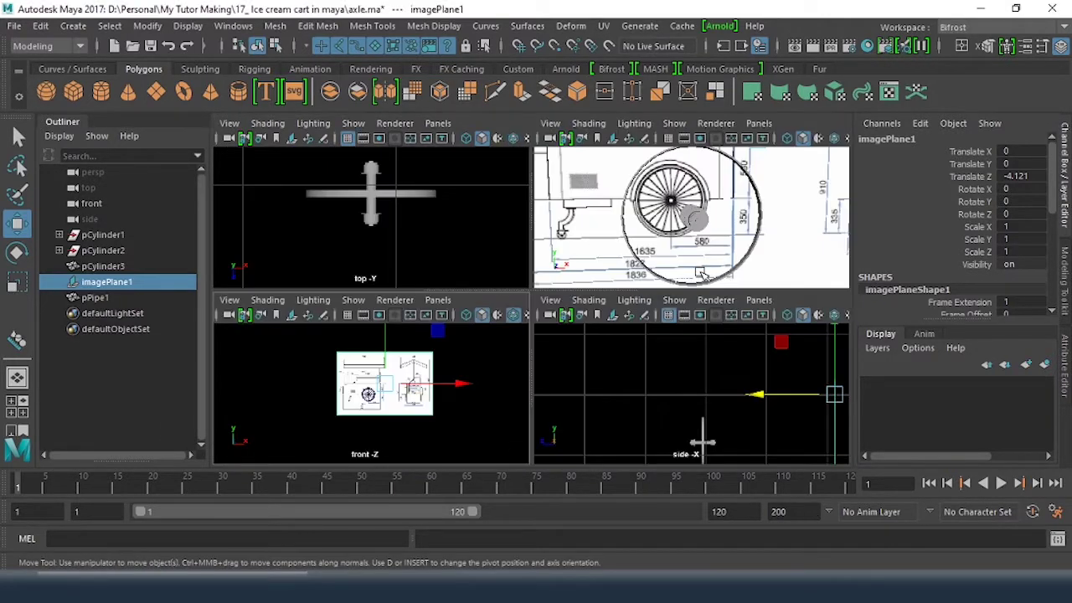
{"action": "left_click", "coordinate": [770, 210]}
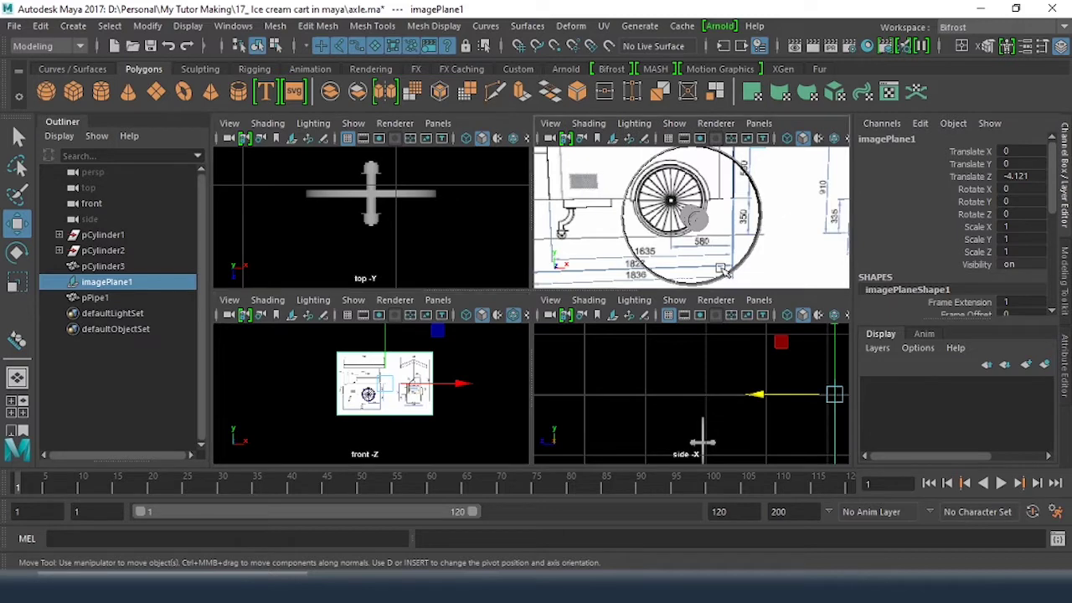
{"action": "key", "text": "space"}
{"action": "mouse_move", "coordinate": [737, 407]}
{"action": "left_mouse_down"}
{"action": "mouse_move", "coordinate": [741, 360]}
{"action": "mouse_move", "coordinate": [748, 407]}
{"action": "left_mouse_up"}
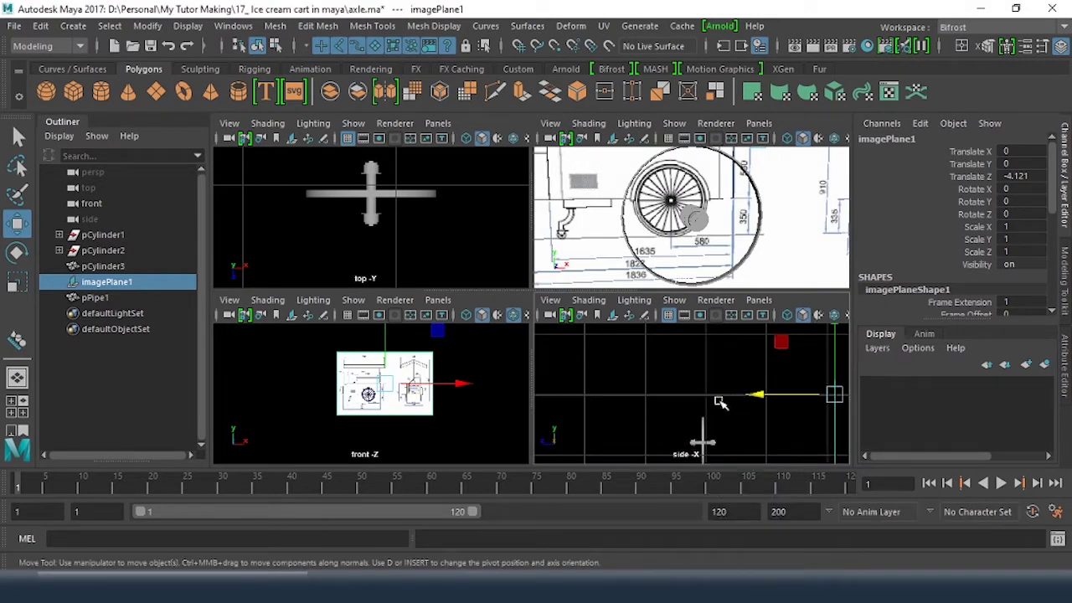
{"action": "left_click", "coordinate": [663, 419]}
{"action": "left_click_drag", "start_coordinate": [662, 410], "coordinate": [720, 456]}
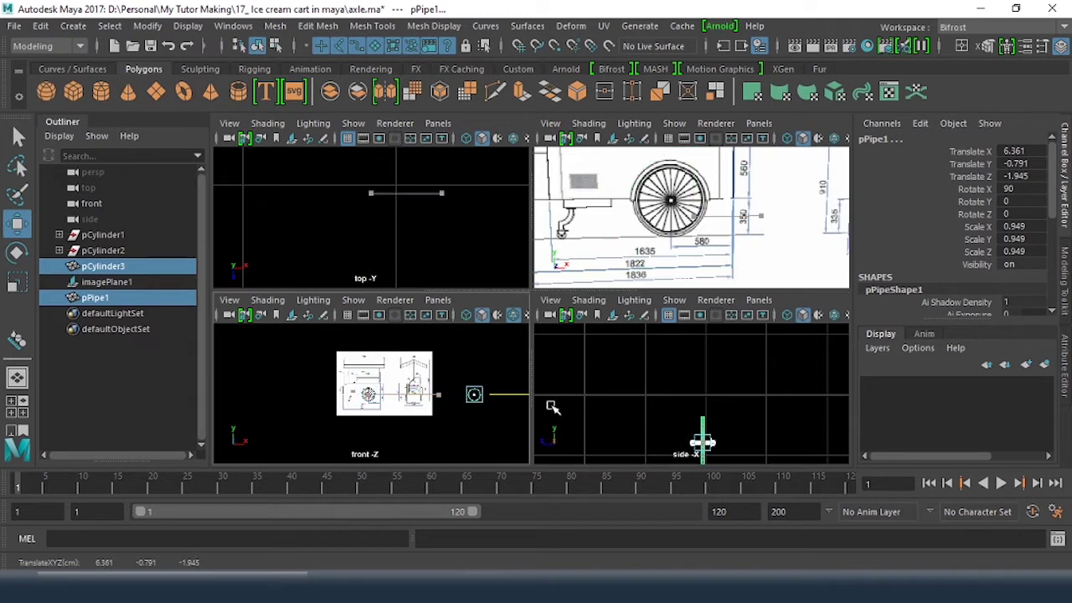
{"action": "left_click", "coordinate": [478, 395]}
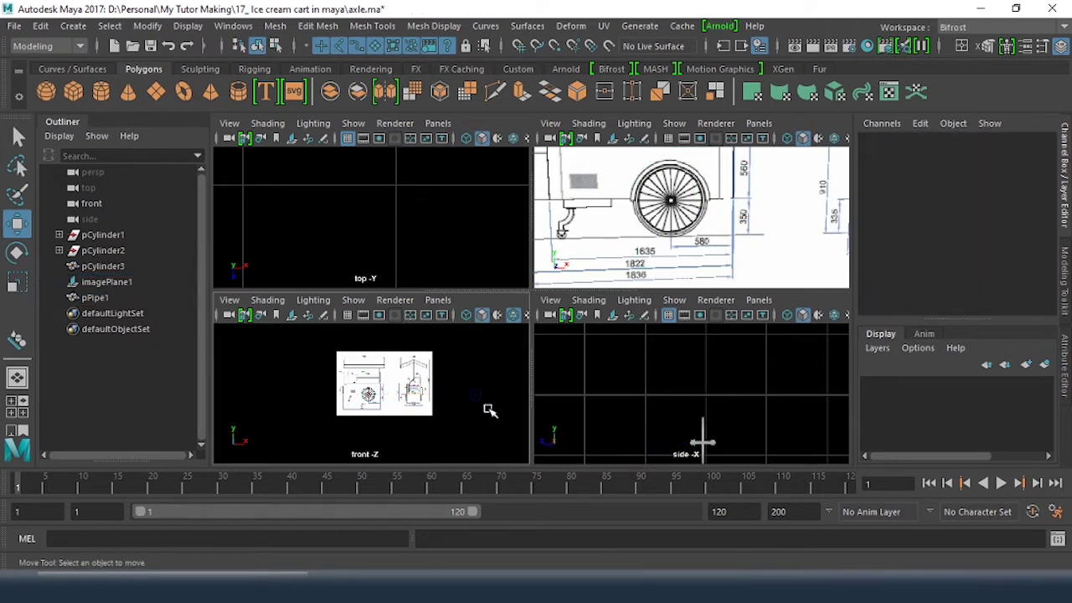
Add a polygon cylinder for a wheel spoke and set its radius to 0.02
{"action": "scroll", "coordinate": [490, 410], "scroll_direction": "up", "scroll_amount": 3}
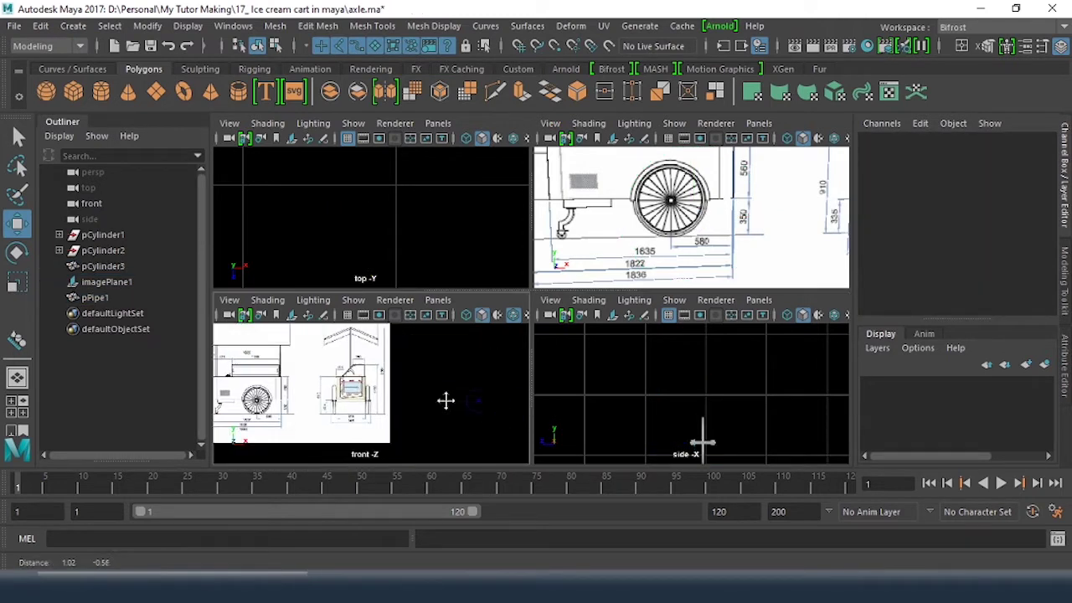
{"action": "left_click_drag", "start_coordinate": [377, 347], "coordinate": [365, 402]}
{"action": "key", "text": "f"}
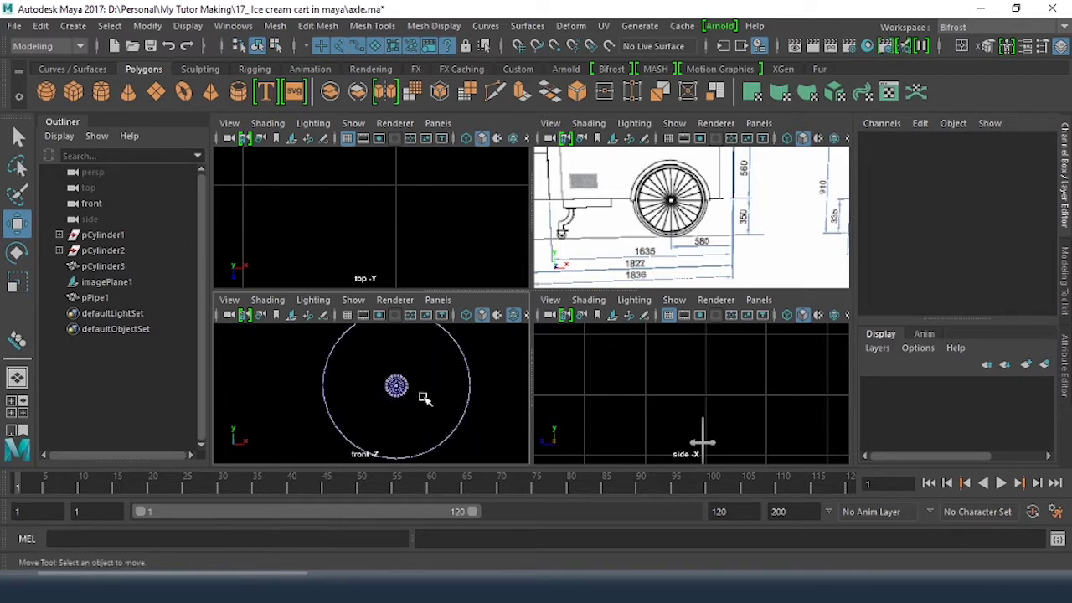
{"action": "scroll", "coordinate": [414, 394], "scroll_direction": "down", "scroll_amount": 5}
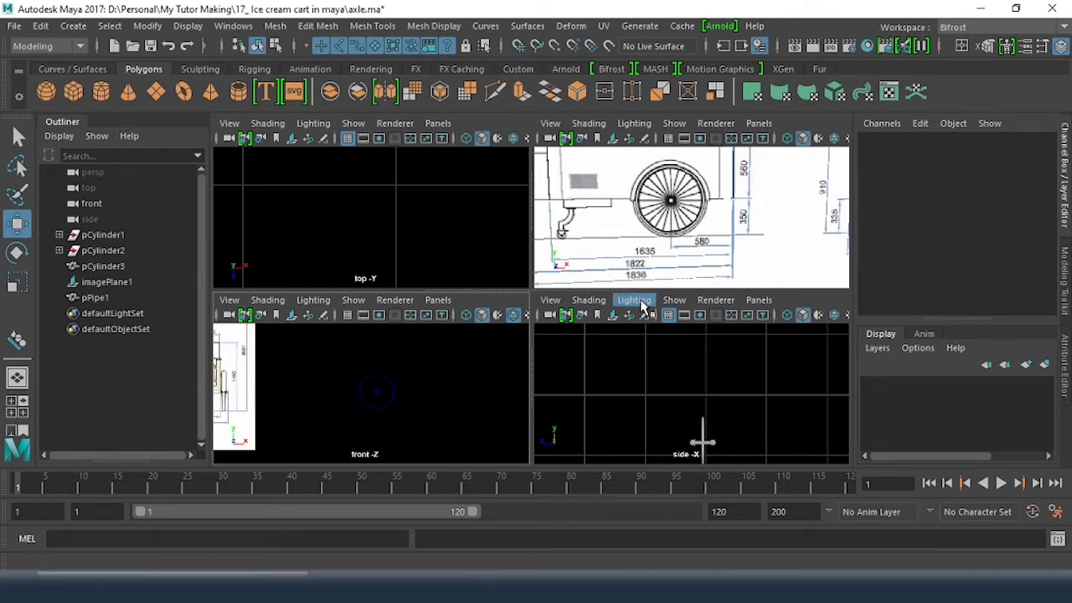
{"action": "left_click", "coordinate": [101, 98]}
{"action": "key", "text": "f"}
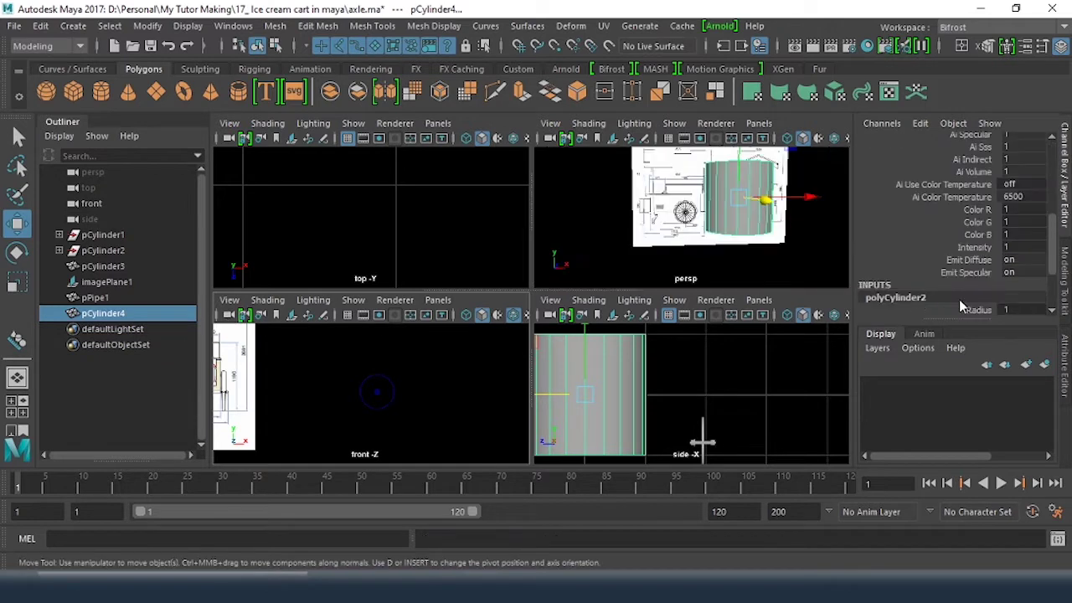
{"action": "scroll", "coordinate": [1036, 293], "scroll_direction": "down", "scroll_amount": 3}
{"action": "double_click", "coordinate": [1015, 222]}
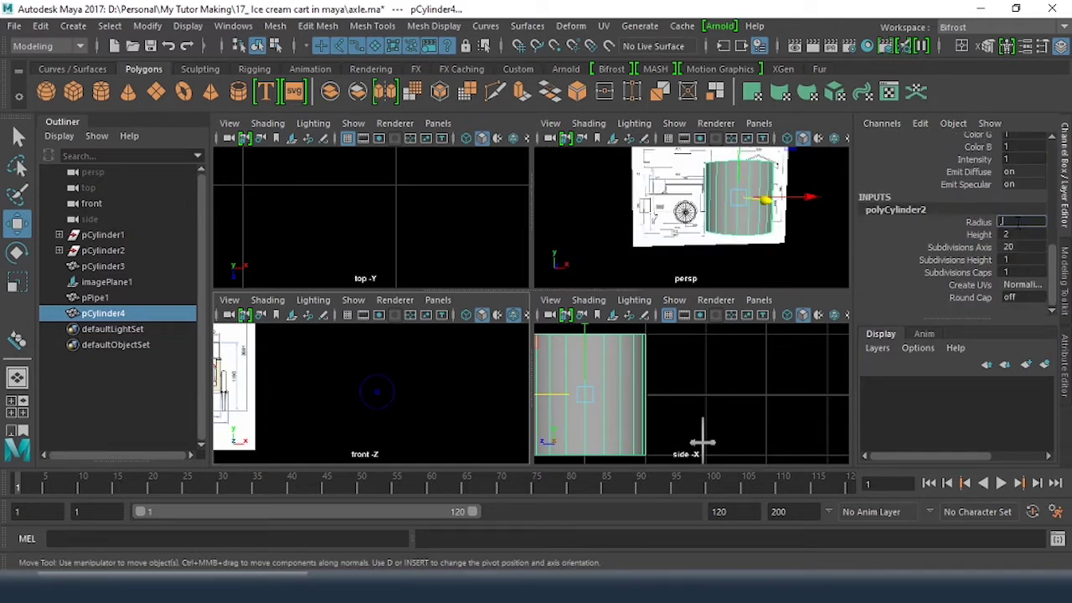
{"action": "key", "text": "Return"}
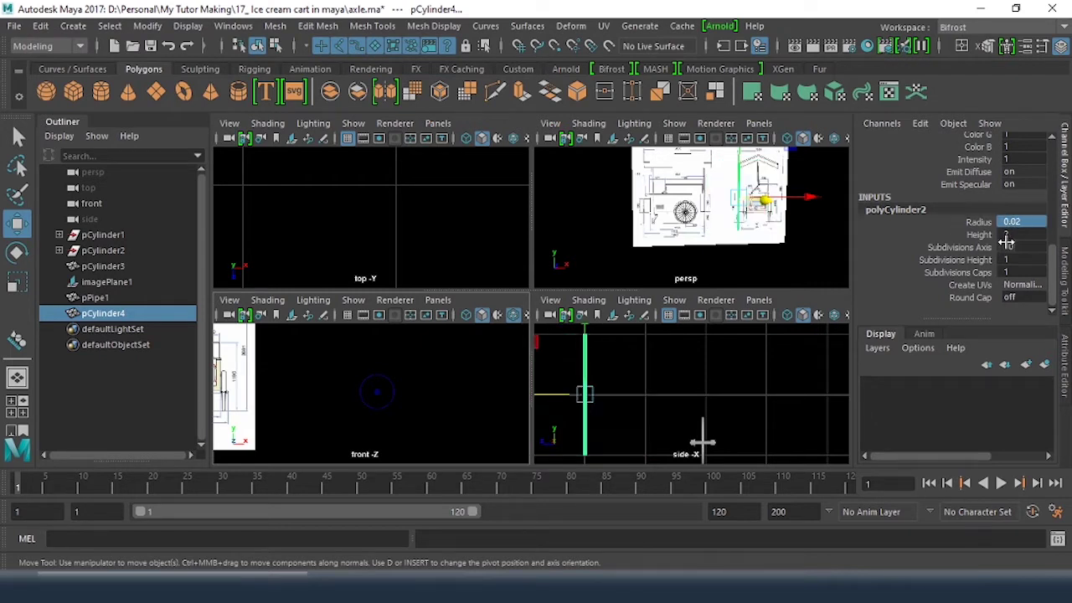
Set the spoke cylinder's height to 3
{"action": "double_click", "coordinate": [1008, 235]}
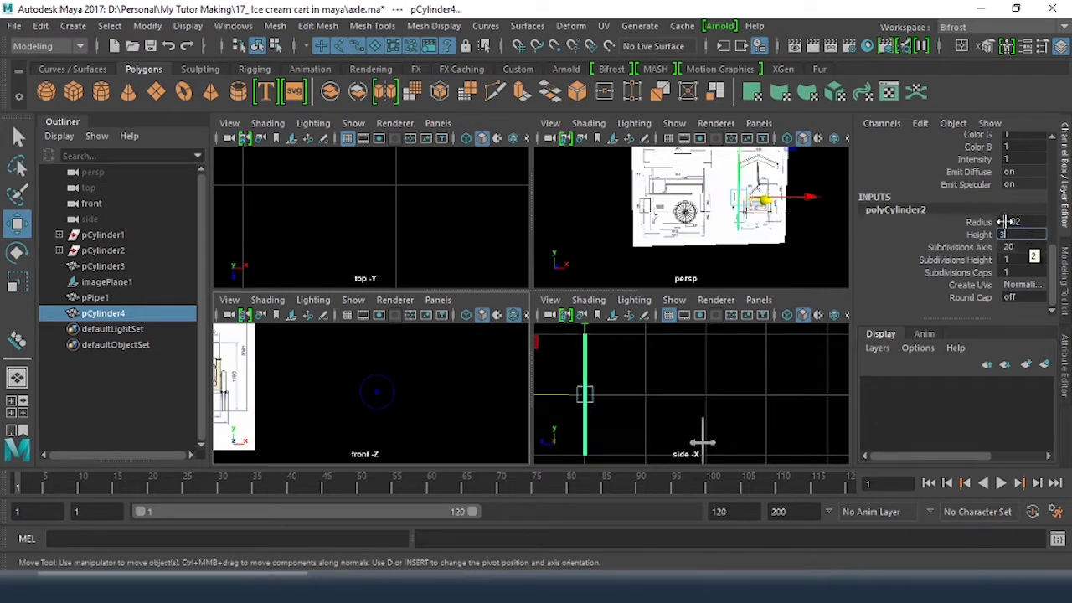
{"action": "key", "text": "Return"}
{"action": "key", "text": "f"}
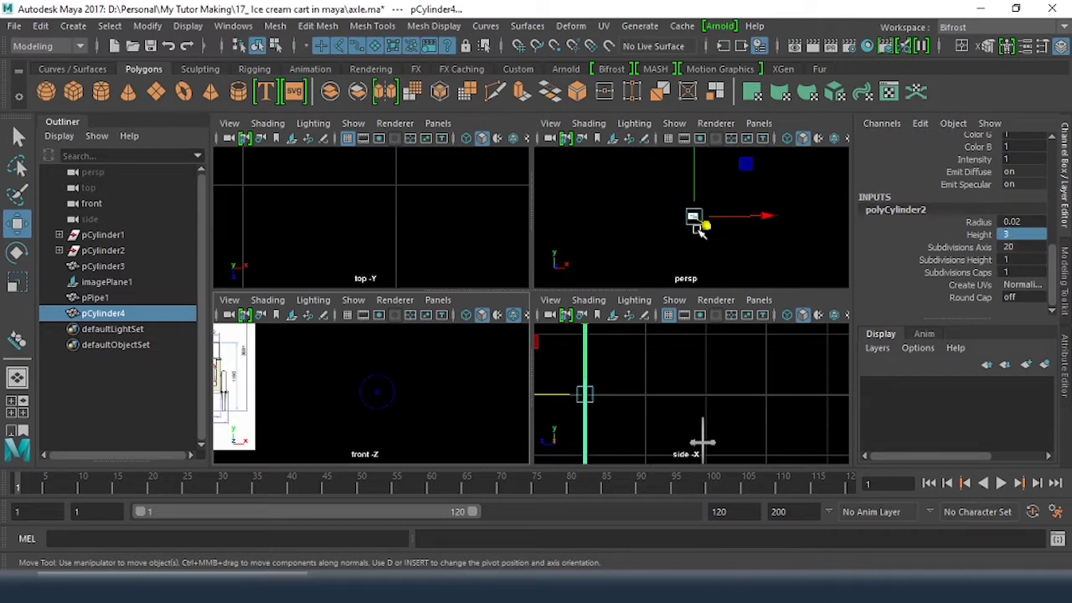
Move the spoke cylinder above the hub, to about X 6.402 and Y -0.244, and set its height to 1
{"action": "key", "text": "f"}
{"action": "left_click_drag", "start_coordinate": [381, 383], "coordinate": [422, 380]}
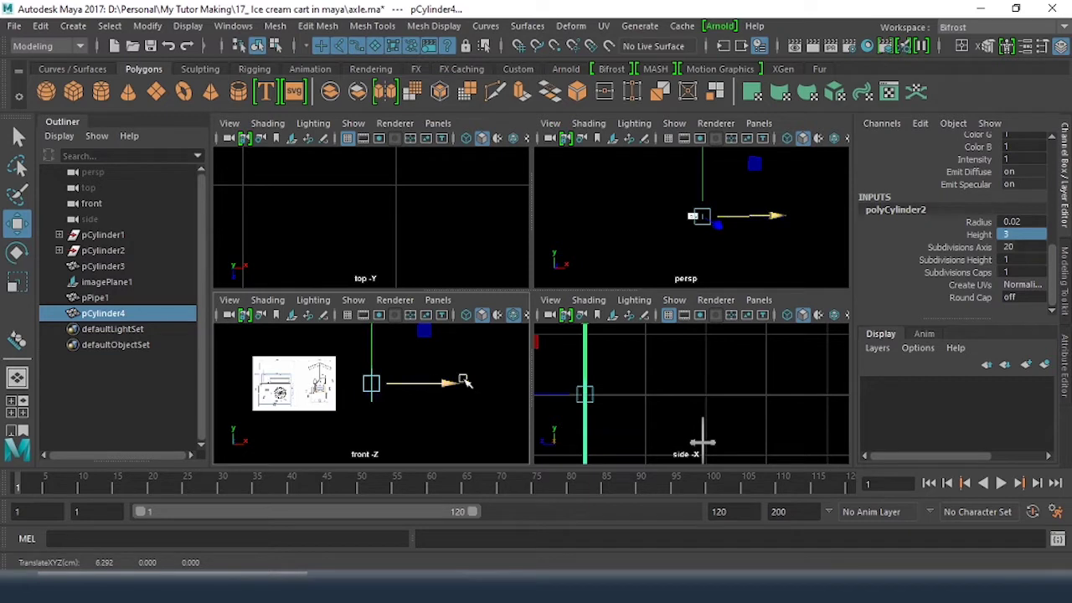
{"action": "left_click", "coordinate": [1023, 235]}
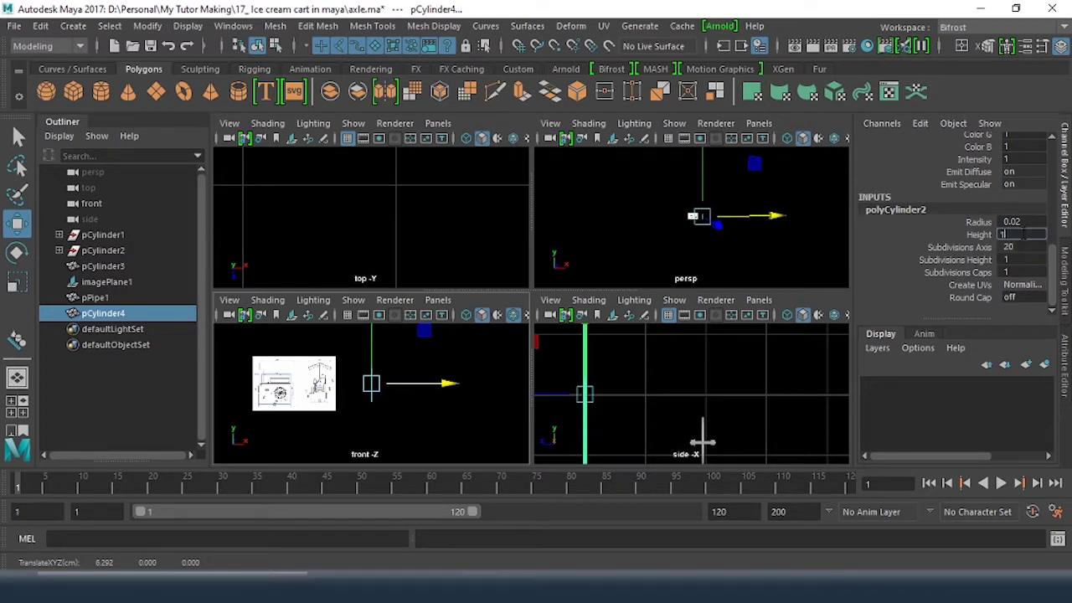
{"action": "type", "text": "1"}
{"action": "key", "text": "Return"}
{"action": "key", "text": "space"}
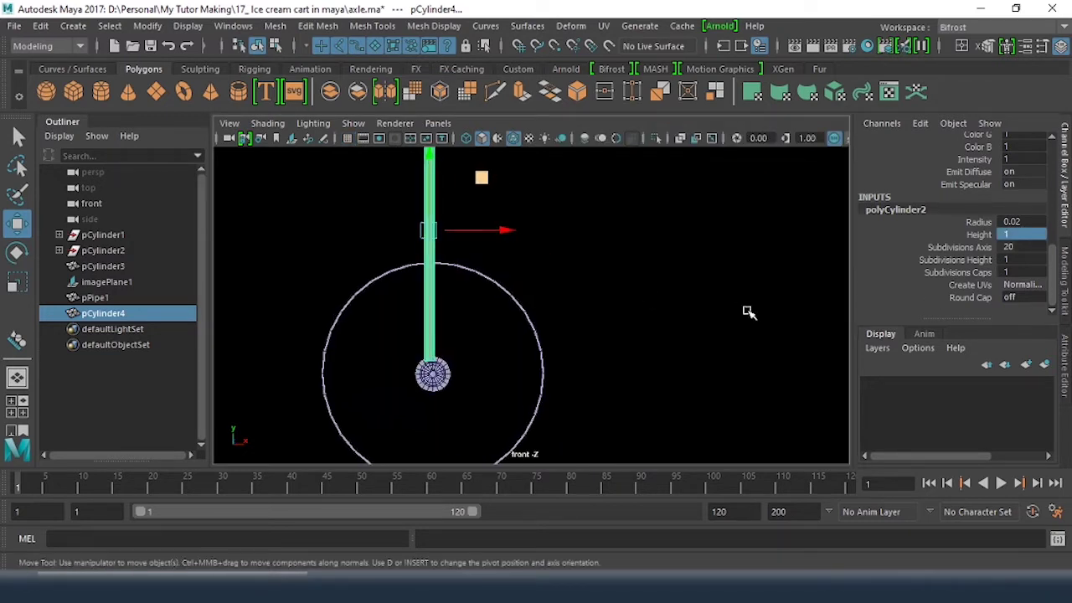
{"action": "scroll", "coordinate": [503, 296], "scroll_direction": "up", "scroll_amount": 2}
{"action": "middle_click_drag", "start_coordinate": [502, 296], "coordinate": [587, 310], "text": "alt"}
Thin the spoke cylinder by setting its radius to 0.01
{"action": "left_click", "coordinate": [1010, 221]}
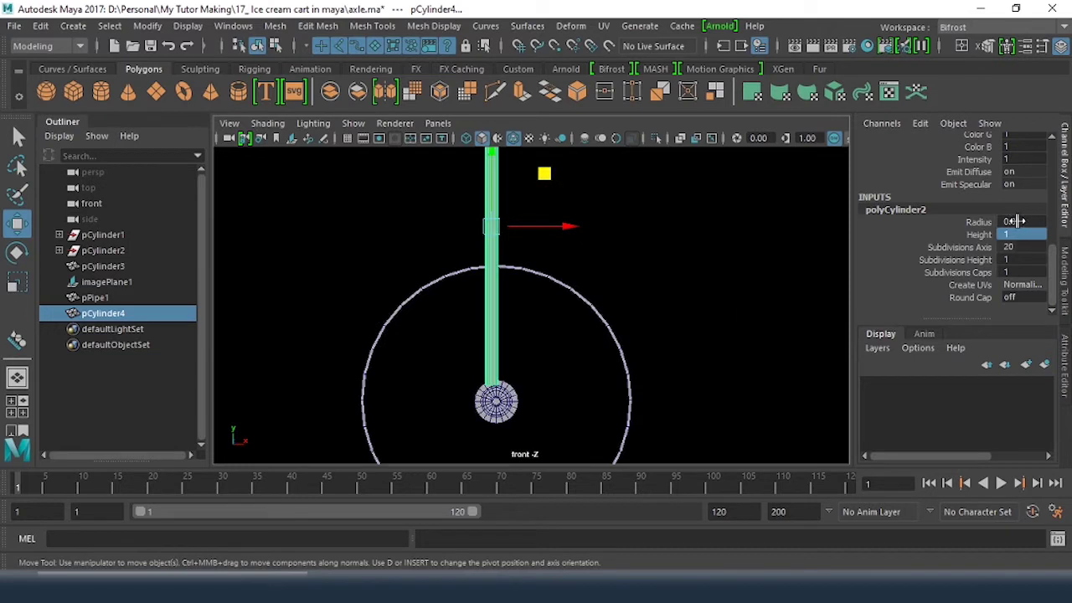
{"action": "type", "text": "31"}
{"action": "key", "text": "Return"}
{"action": "left_click", "coordinate": [1009, 221]}
{"action": "type", "text": "0.01"}
{"action": "key", "text": "Return"}
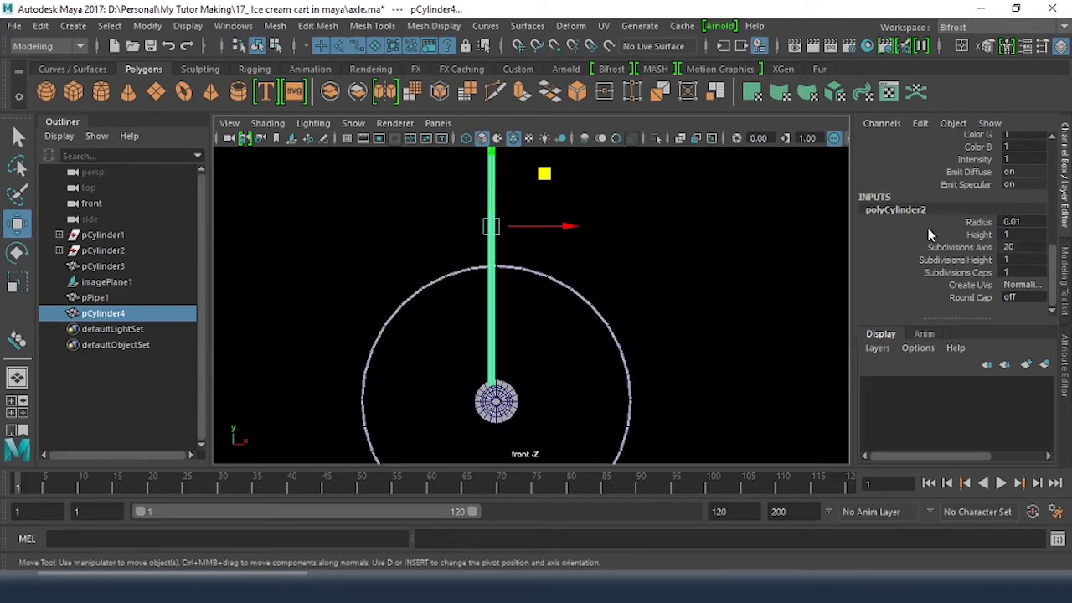
Reduce the spoke cylinder's axis subdivisions to 6
{"action": "left_click", "coordinate": [615, 251]}
{"action": "left_click", "coordinate": [492, 255]}
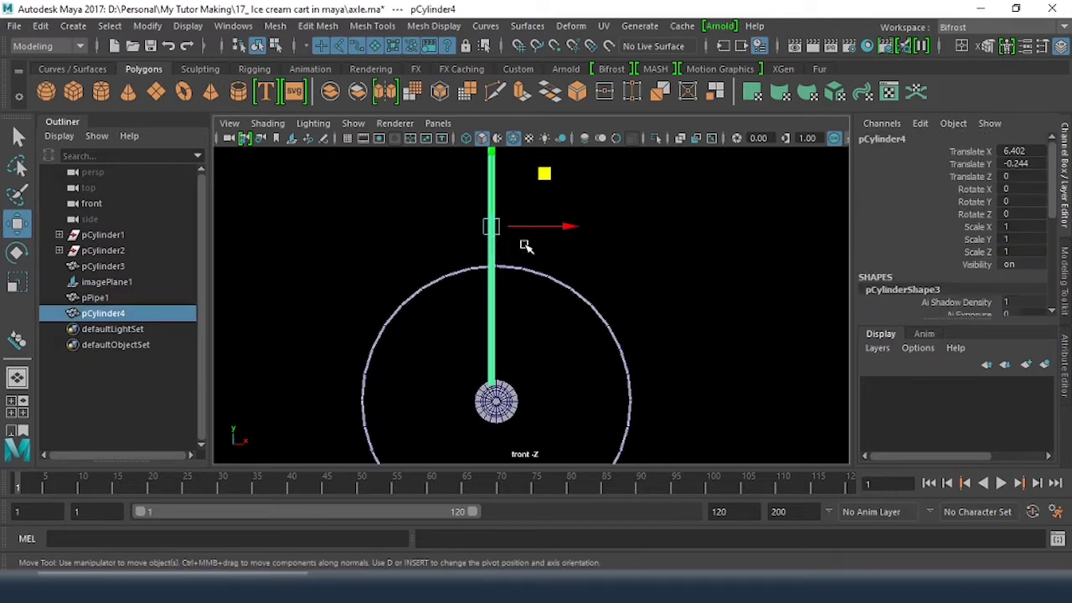
{"action": "scroll", "coordinate": [983, 232], "scroll_direction": "down", "scroll_amount": 5}
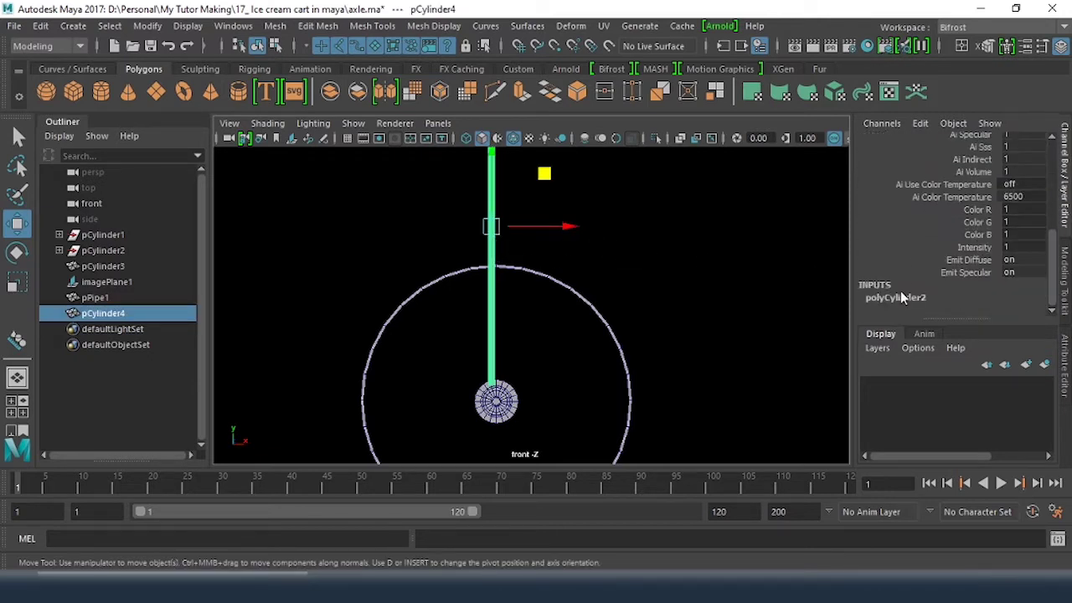
{"action": "left_click", "coordinate": [901, 297]}
{"action": "scroll", "coordinate": [925, 237], "scroll_direction": "down", "scroll_amount": 2}
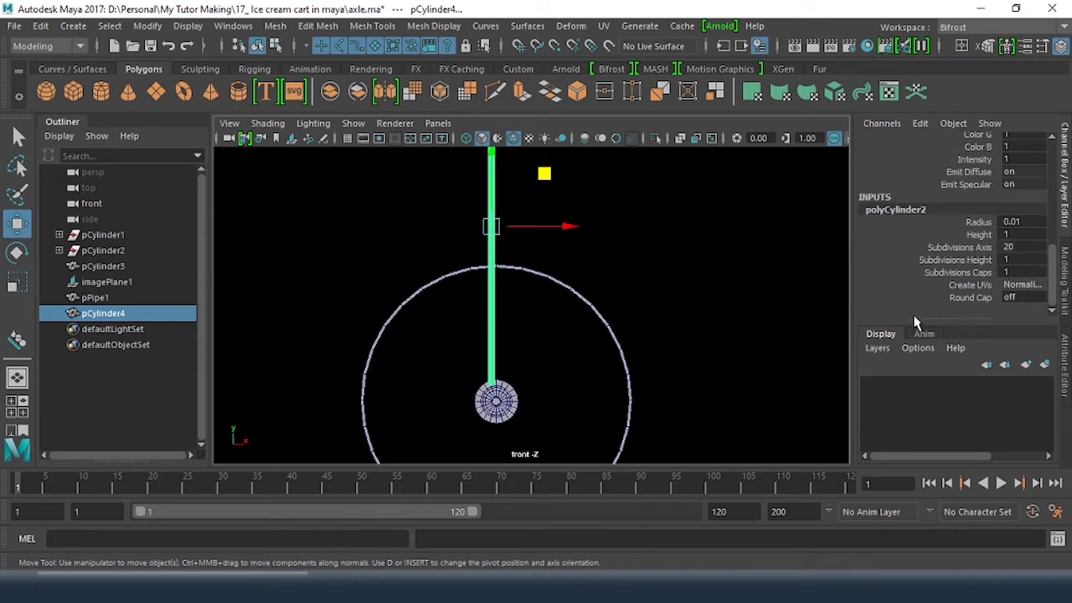
{"action": "left_click", "coordinate": [936, 246]}
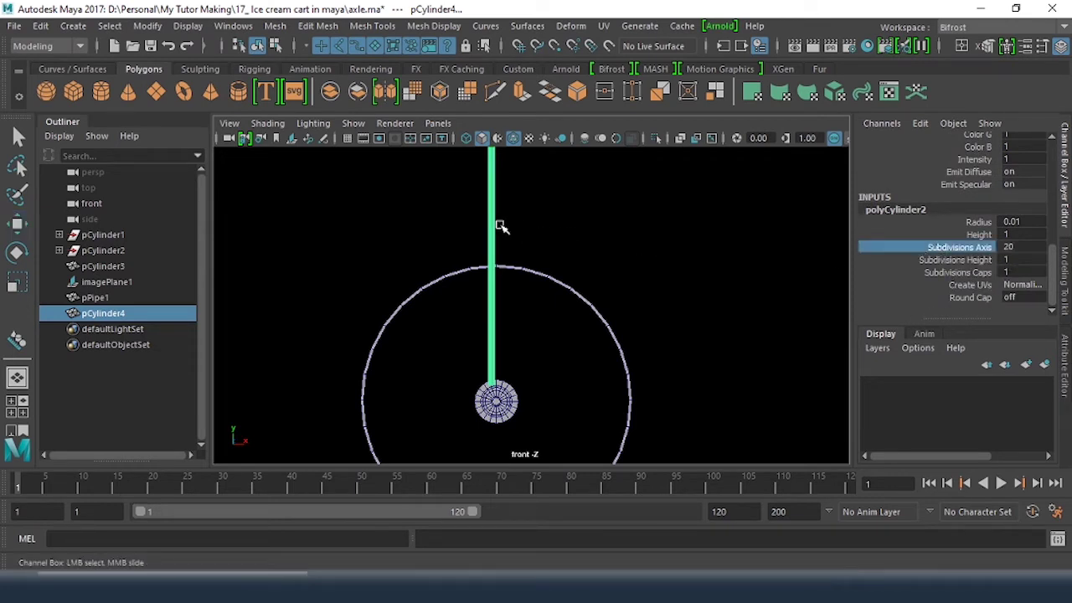
{"action": "right_click_drag", "start_coordinate": [500, 227], "coordinate": [779, 290], "text": "alt"}
{"action": "middle_click_drag", "start_coordinate": [574, 265], "coordinate": [419, 258]}
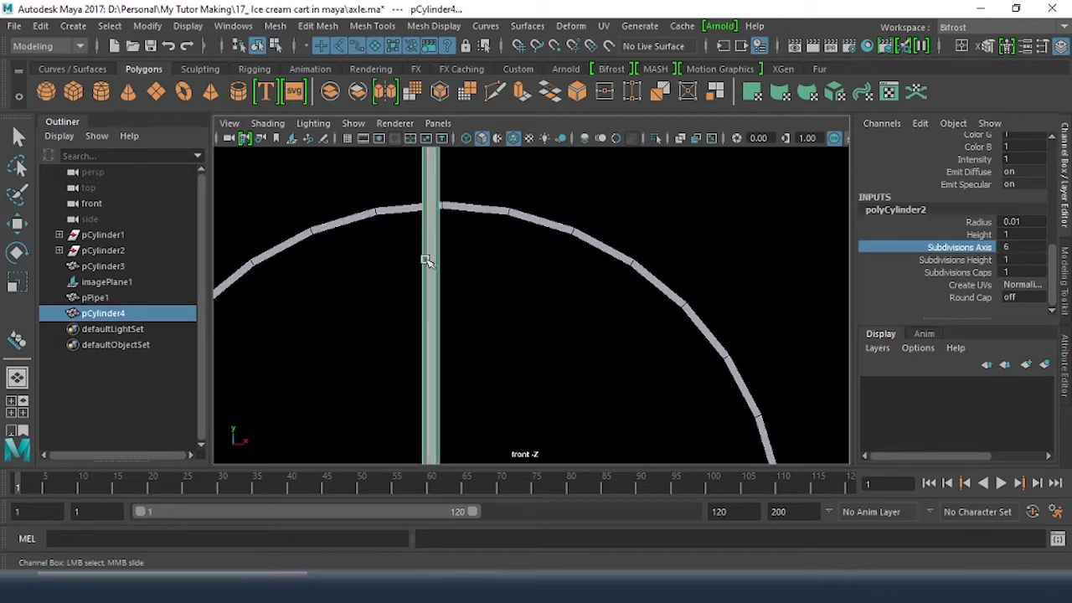
Scale the spoke down uniformly so that its length suits the distance between hub and rim
{"action": "right_click_drag", "start_coordinate": [680, 261], "coordinate": [636, 252], "text": "alt"}
{"action": "middle_click_drag", "start_coordinate": [659, 276], "coordinate": [737, 276], "text": "alt"}
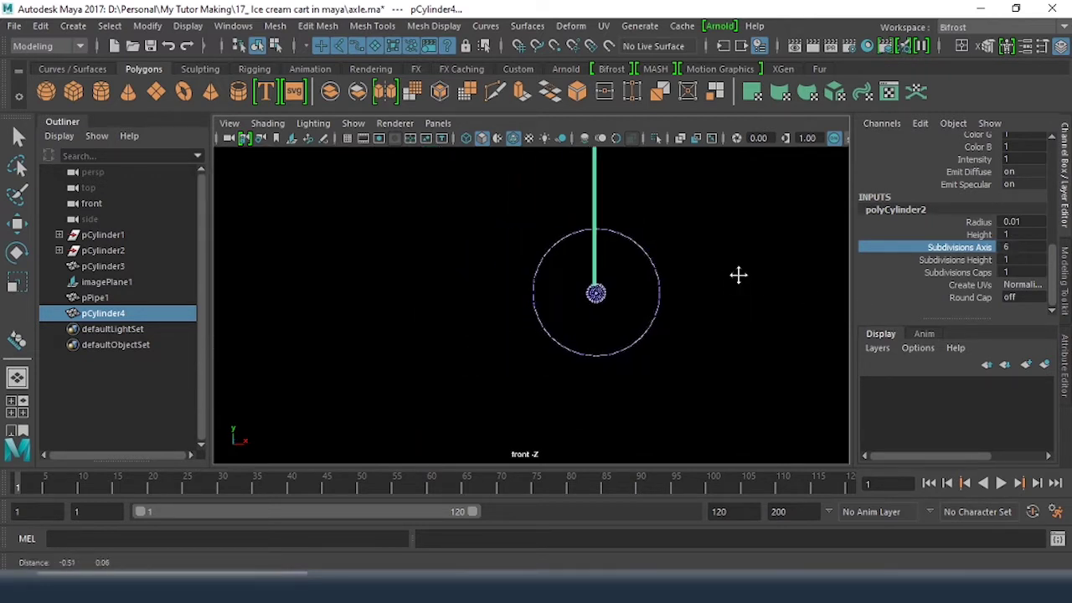
{"action": "right_click_drag", "start_coordinate": [737, 276], "coordinate": [751, 291], "text": "alt"}
{"action": "key", "text": "w"}
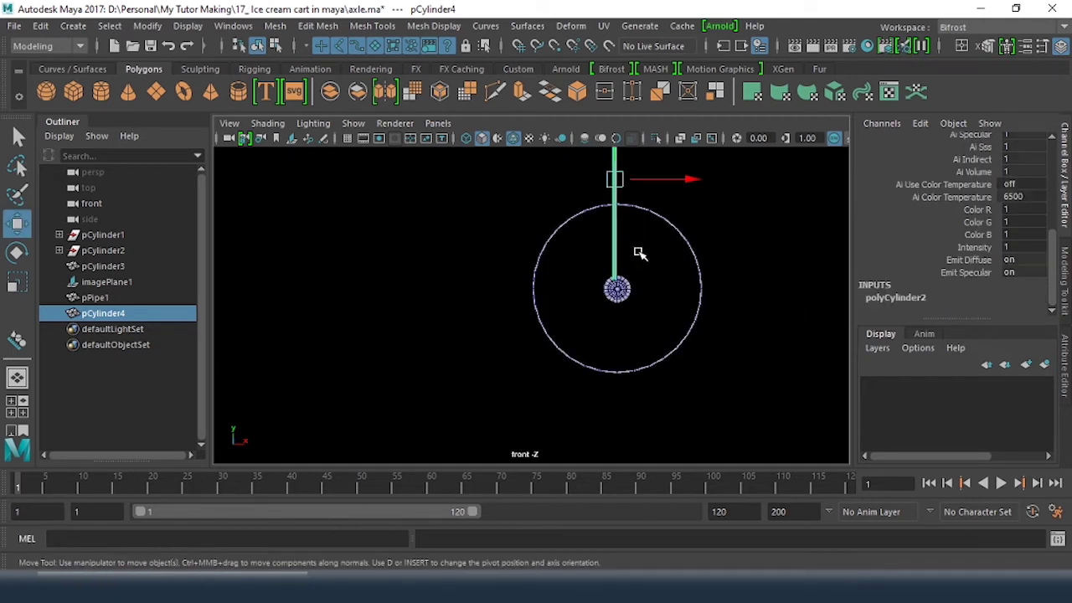
{"action": "key", "text": "r"}
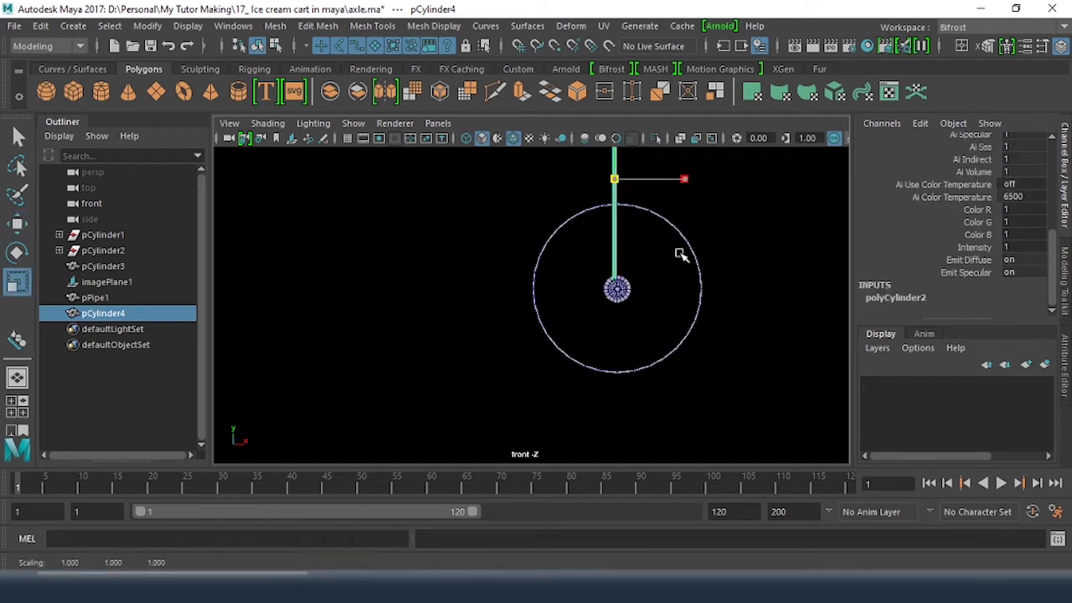
{"action": "middle_click_drag", "start_coordinate": [682, 251], "coordinate": [608, 250]}
{"action": "key", "text": "w"}
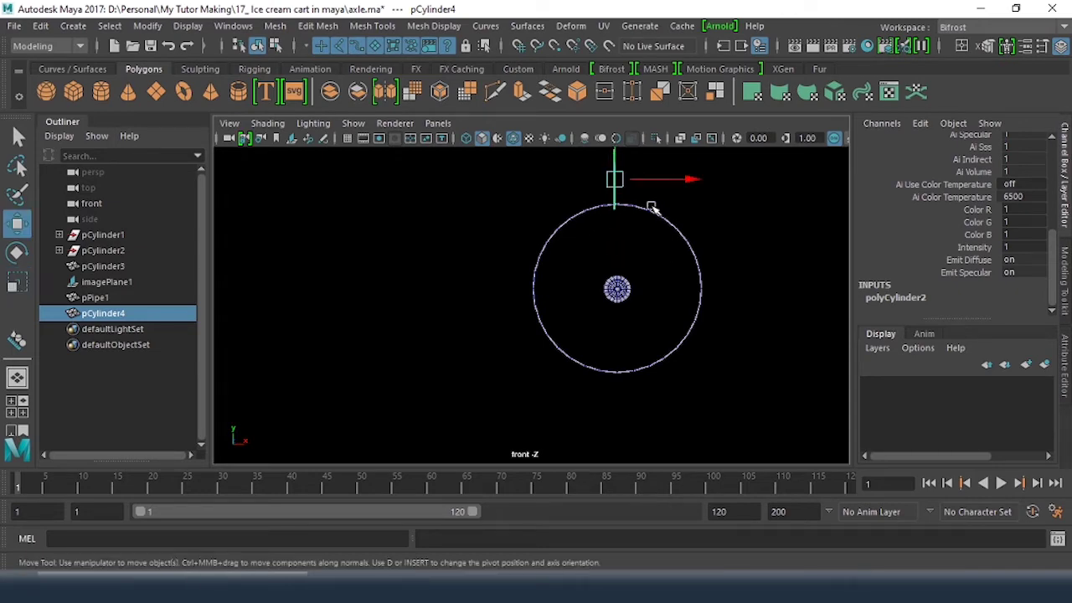
Move the spoke down onto the hub's upper edge, at about X 6.408 and Y -0.593
{"action": "scroll", "coordinate": [658, 211], "scroll_direction": "up", "scroll_amount": 4}
{"action": "scroll", "coordinate": [588, 232], "scroll_direction": "up", "scroll_amount": 3}
{"action": "scroll", "coordinate": [686, 268], "scroll_direction": "up", "scroll_amount": 1}
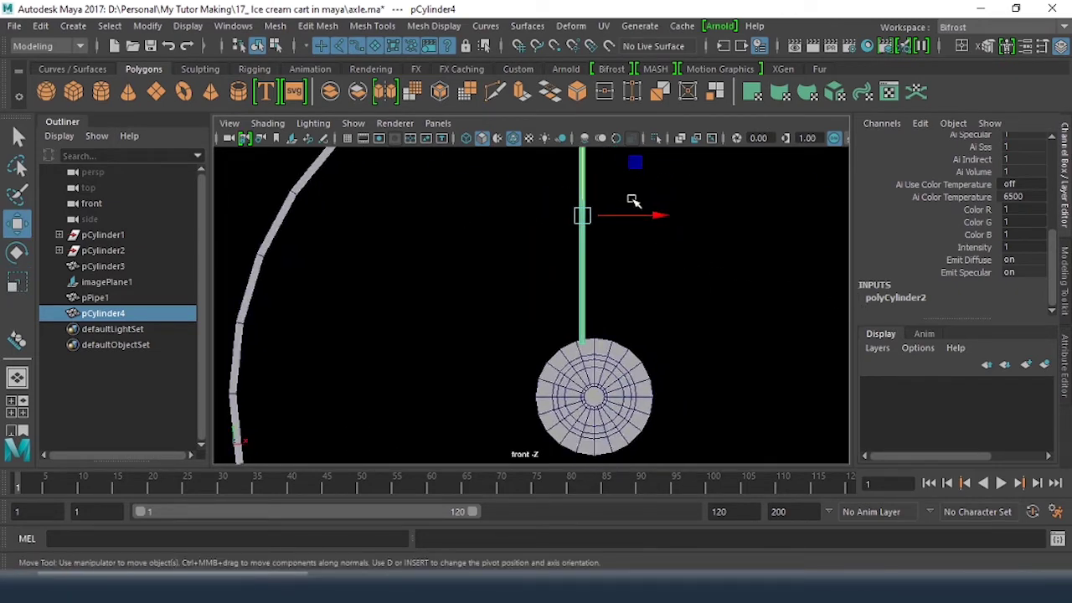
{"action": "middle_click_drag", "start_coordinate": [636, 167], "coordinate": [641, 174]}
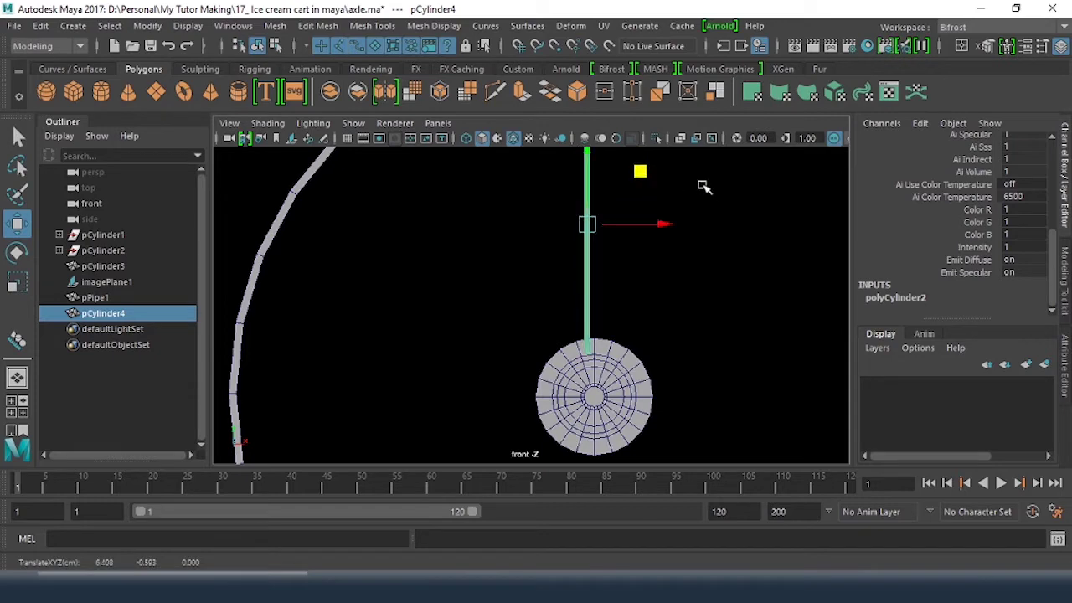
Move the spoke along the Z axis from the origin to the depth of the wheel hub
{"action": "key", "text": "space"}
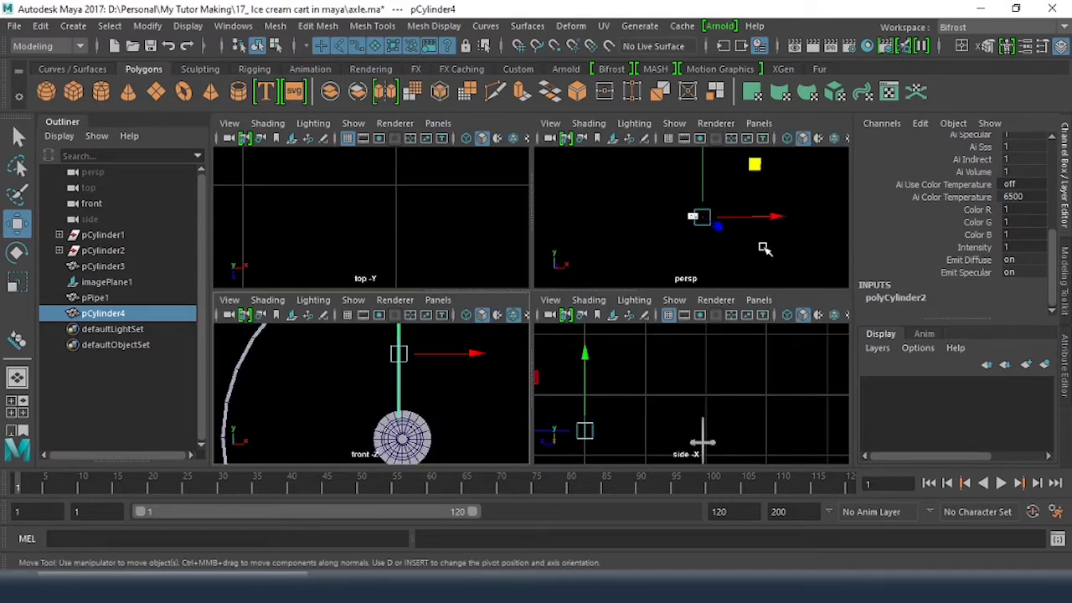
{"action": "key", "text": "f"}
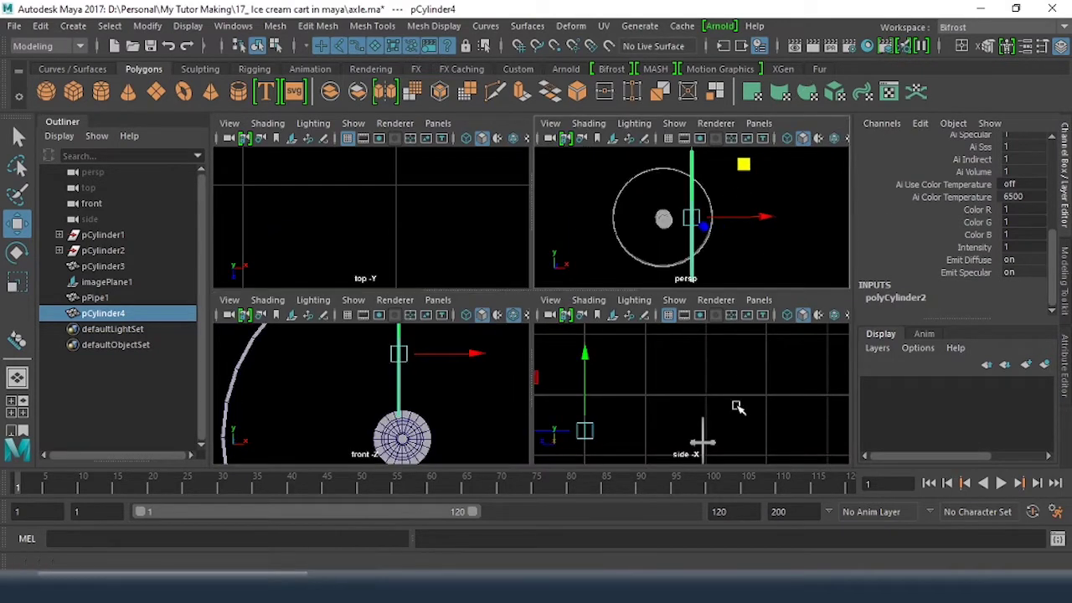
{"action": "key", "text": "f"}
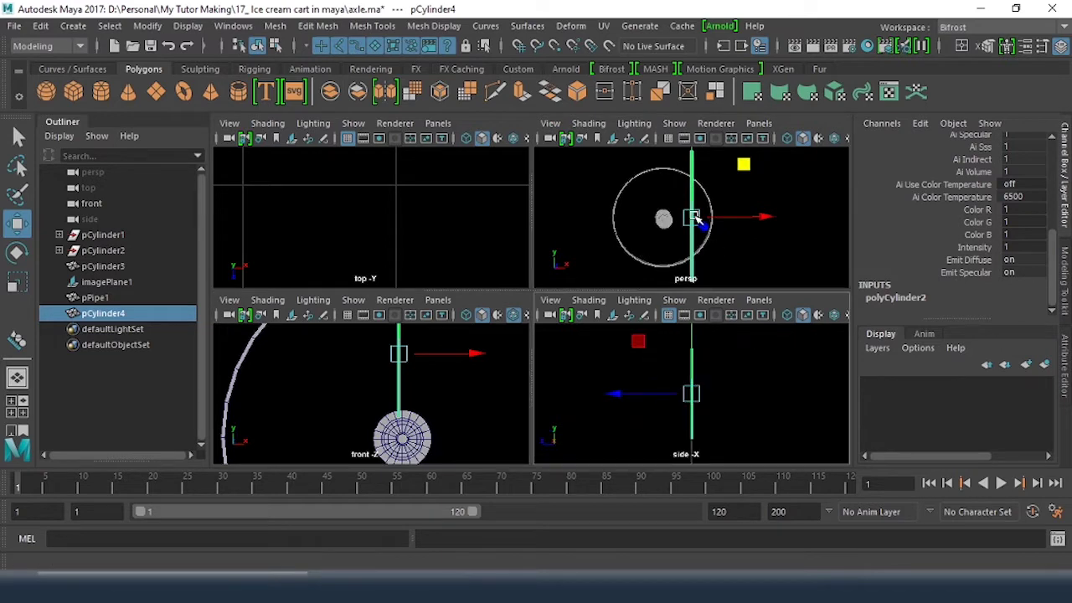
{"action": "key", "text": "f"}
{"action": "key", "text": "f"}
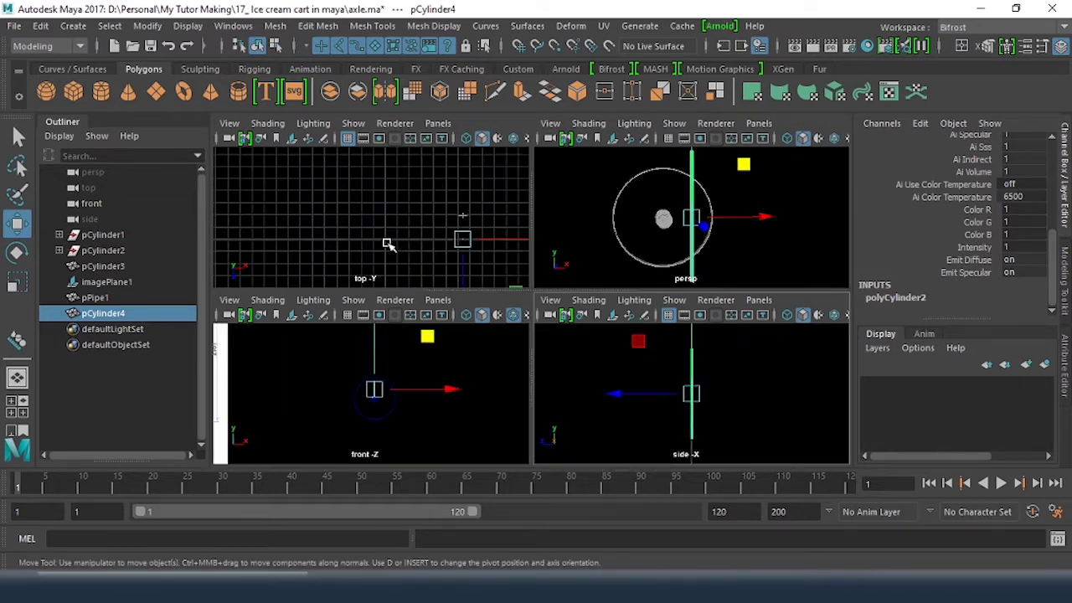
{"action": "scroll", "coordinate": [419, 241], "scroll_direction": "up", "scroll_amount": 8}
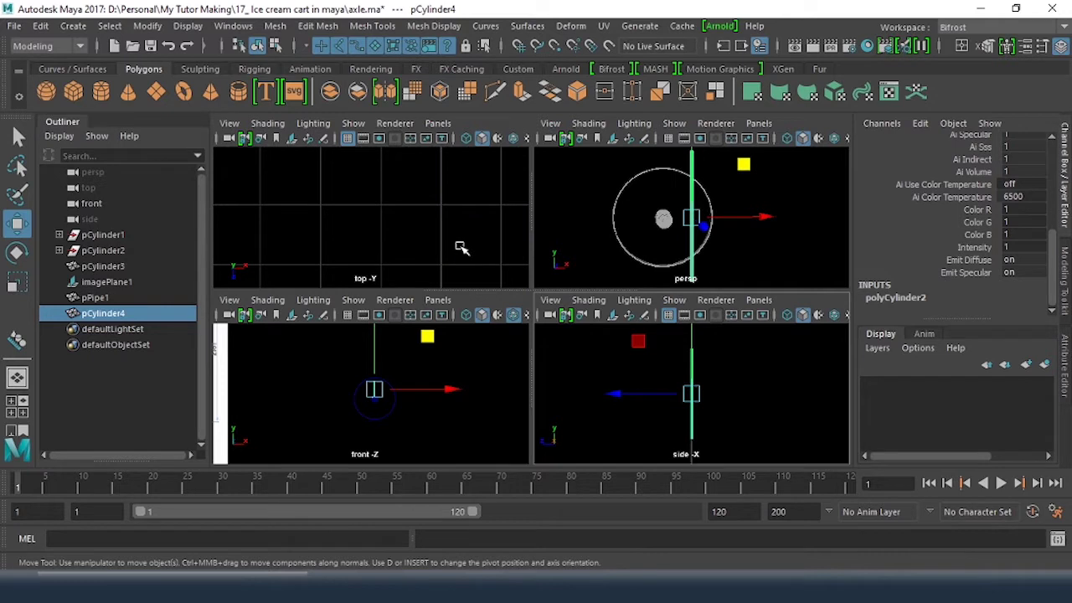
{"action": "scroll", "coordinate": [459, 248], "scroll_direction": "down", "scroll_amount": 8}
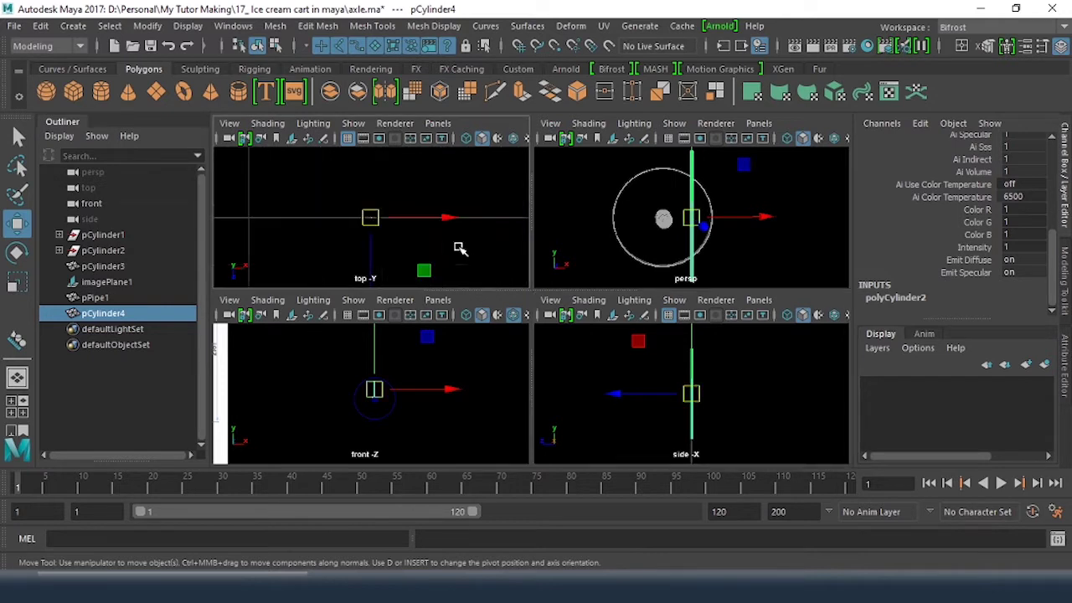
{"action": "scroll", "coordinate": [391, 242], "scroll_direction": "up", "scroll_amount": 3}
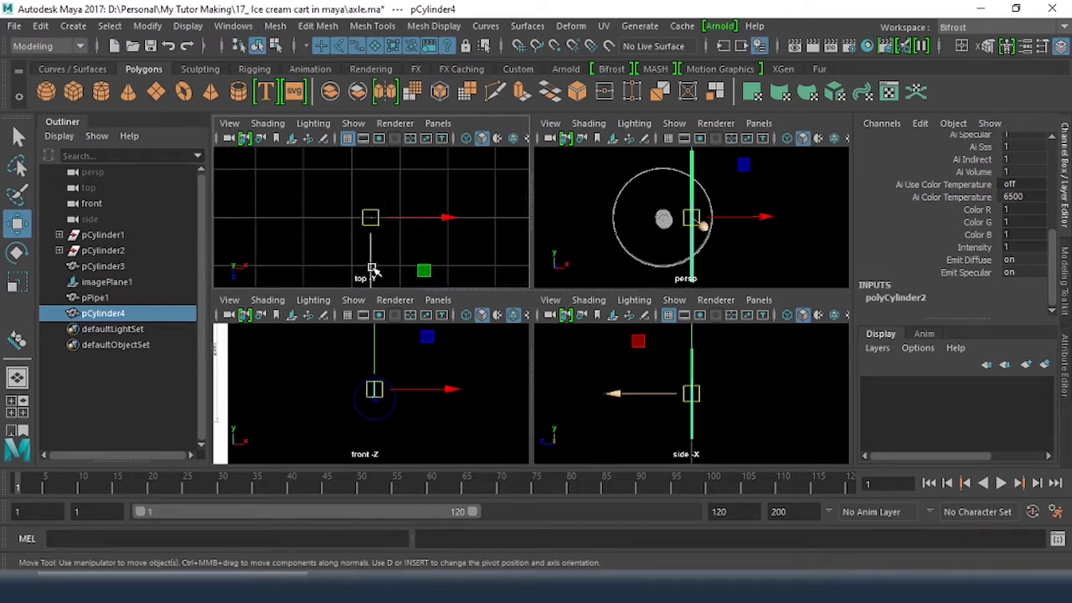
{"action": "left_click_drag", "start_coordinate": [376, 271], "coordinate": [379, 244]}
{"action": "scroll", "coordinate": [441, 248], "scroll_direction": "up", "scroll_amount": 5}
{"action": "scroll", "coordinate": [699, 217], "scroll_direction": "down", "scroll_amount": 2}
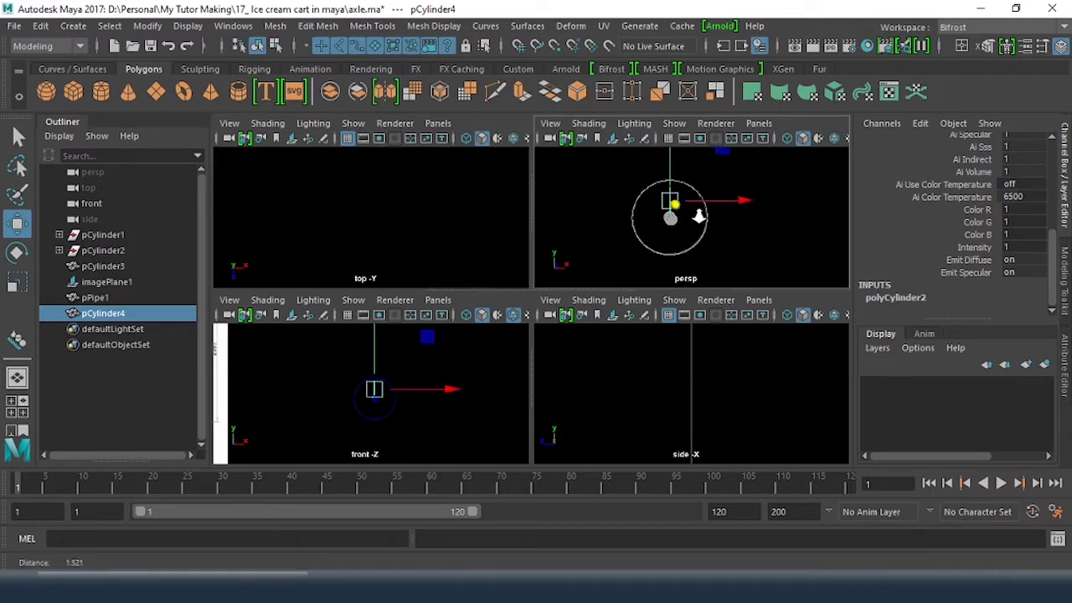
Inspect the spoke's position relative to the hub and rim from several angles in the perspective view
{"action": "scroll", "coordinate": [706, 228], "scroll_direction": "up", "scroll_amount": 4}
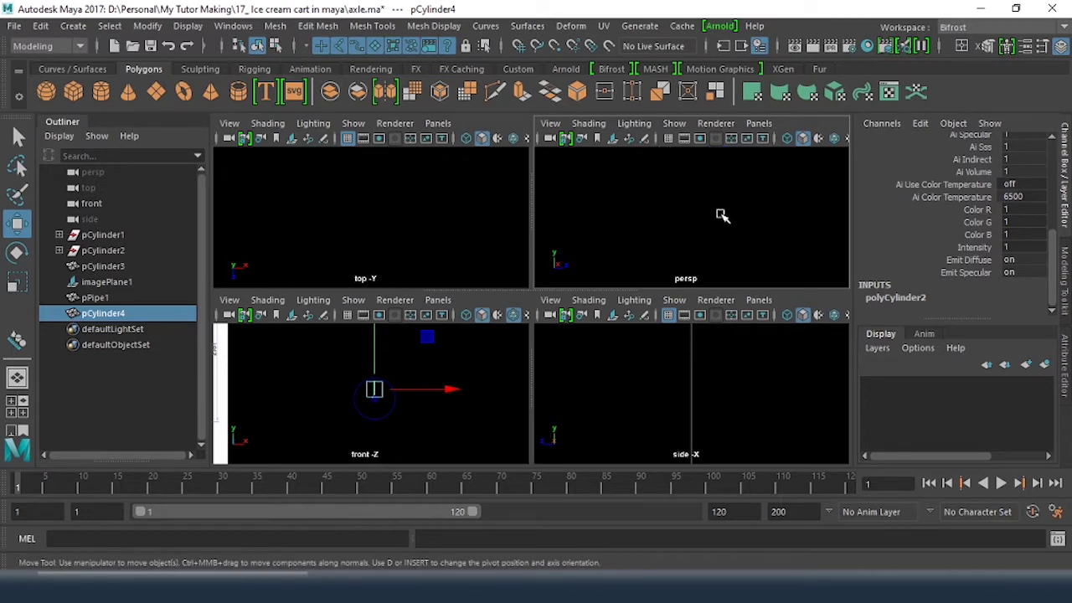
{"action": "key", "text": "space"}
{"action": "scroll", "coordinate": [674, 238], "scroll_direction": "down", "scroll_amount": 1}
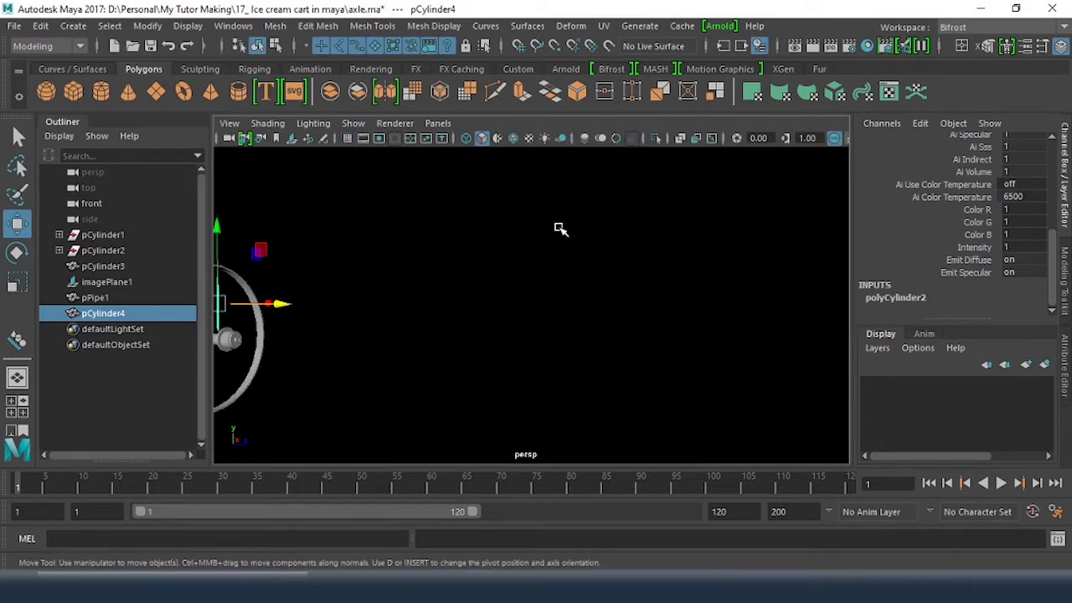
{"action": "key", "text": "f"}
{"action": "right_click_drag", "start_coordinate": [724, 286], "coordinate": [639, 249], "text": "alt"}
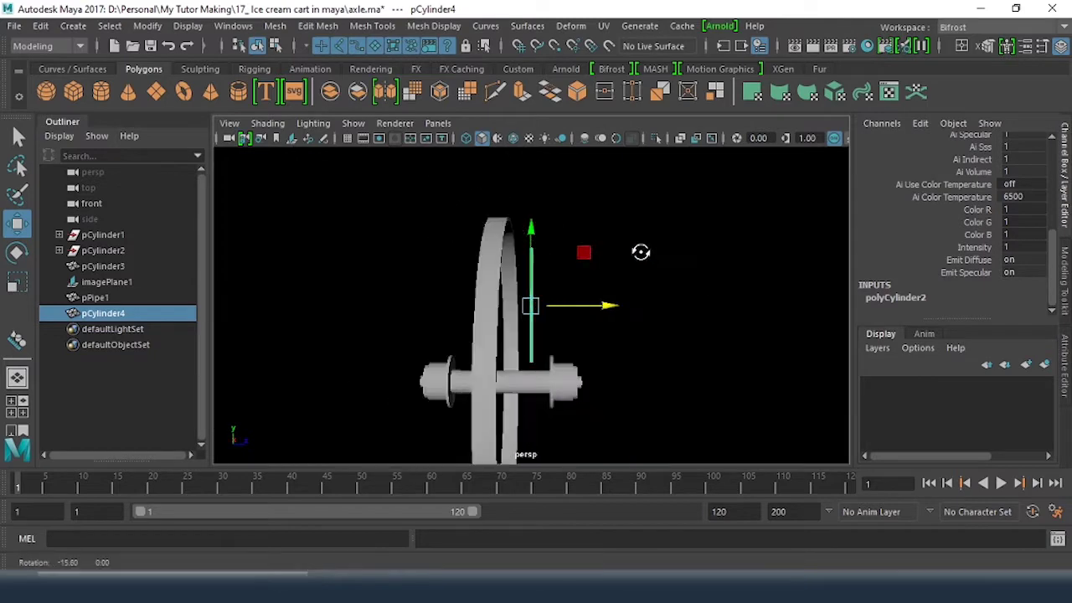
{"action": "left_click_drag", "start_coordinate": [627, 240], "coordinate": [744, 290], "text": "alt"}
{"action": "right_click_drag", "start_coordinate": [745, 290], "coordinate": [534, 270], "text": "alt"}
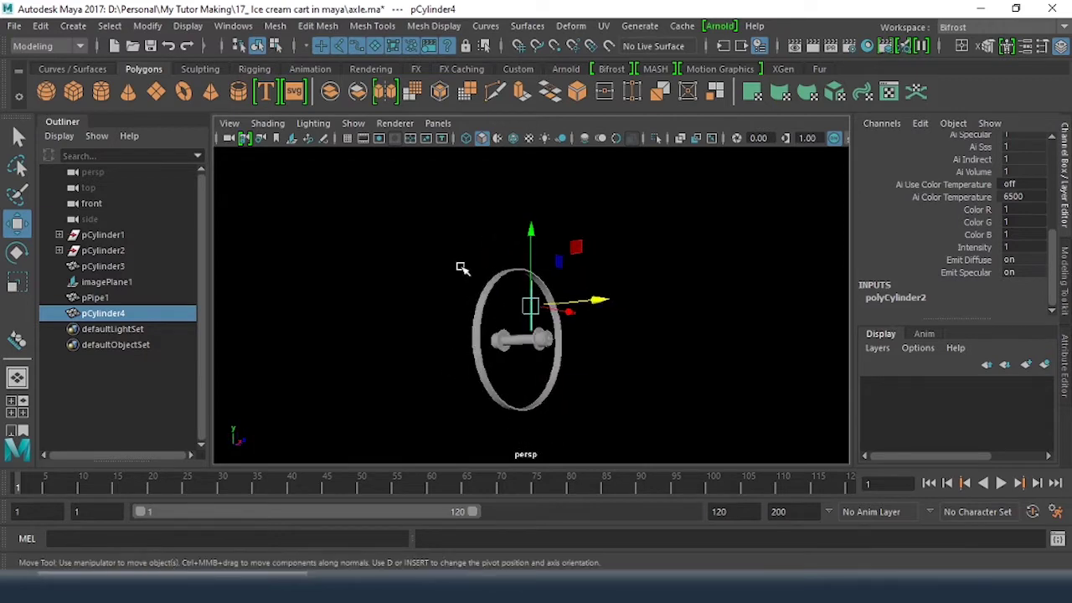
{"action": "scroll", "coordinate": [737, 347], "scroll_direction": "up", "scroll_amount": 5}
{"action": "middle_click_drag", "start_coordinate": [737, 347], "coordinate": [732, 251], "text": "alt"}
{"action": "right_click_drag", "start_coordinate": [739, 322], "coordinate": [598, 316], "text": "alt"}
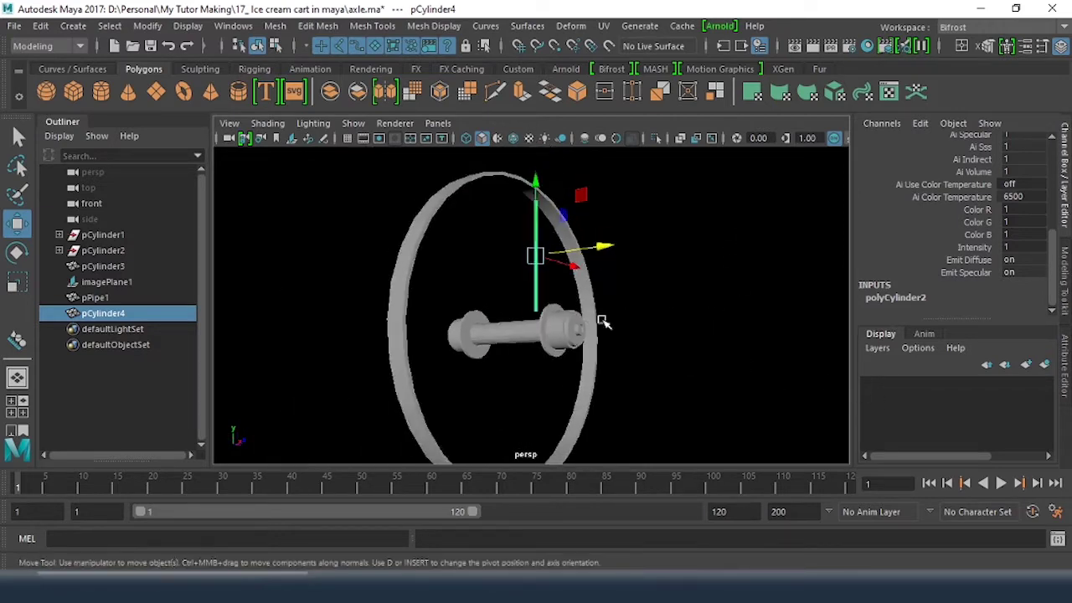
{"action": "left_click_drag", "start_coordinate": [598, 315], "coordinate": [586, 371], "text": "alt"}
Scale the whole hub down uniformly so that it is small in proportion to the rim
{"action": "left_click", "coordinate": [548, 352]}
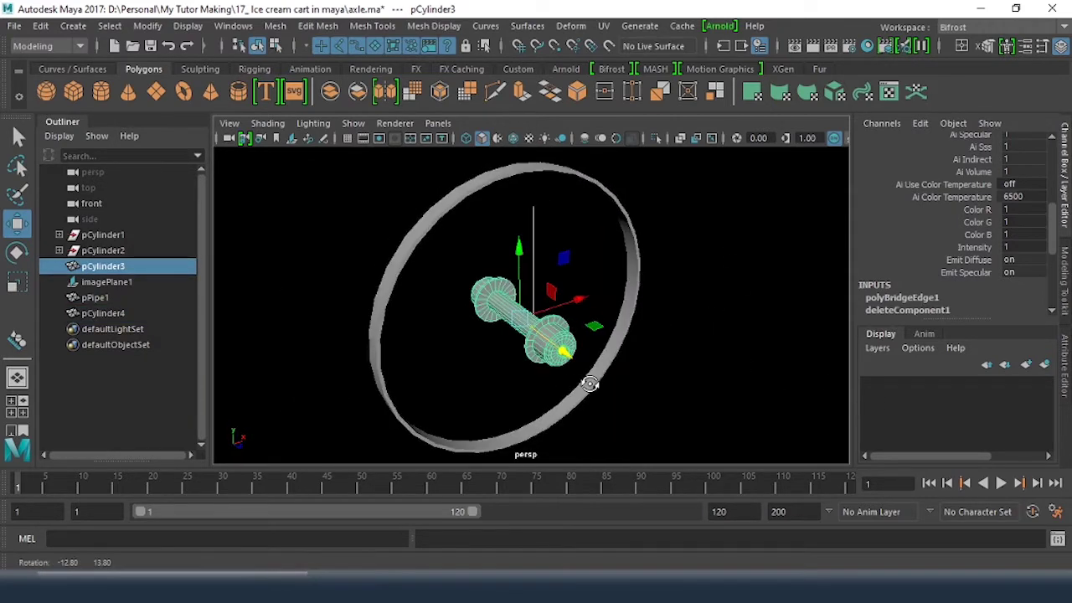
{"action": "key", "text": "r"}
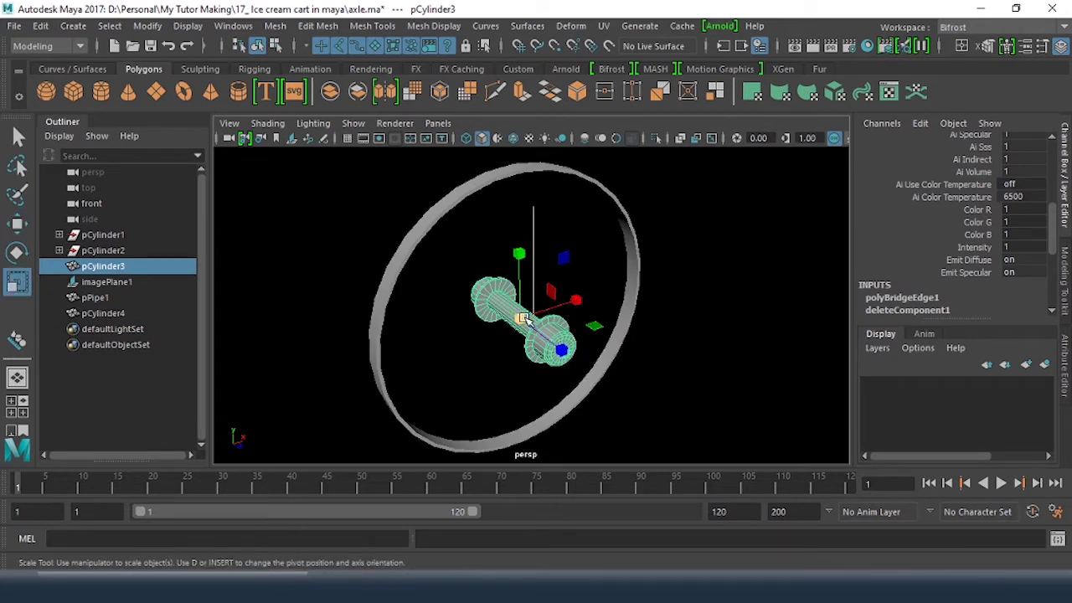
{"action": "left_click_drag", "start_coordinate": [523, 319], "coordinate": [513, 318]}
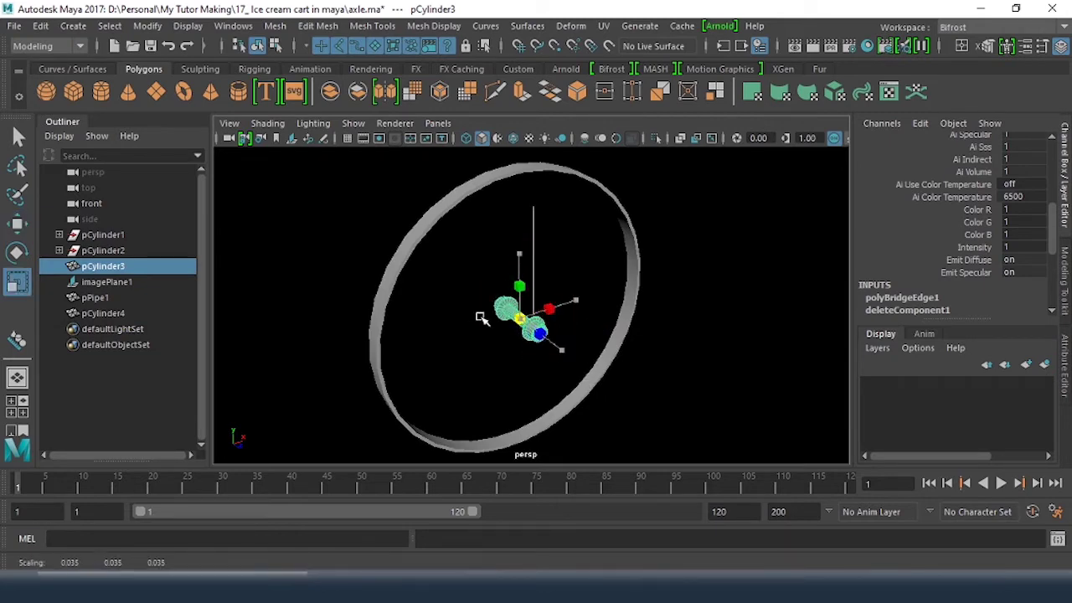
{"action": "left_click_drag", "start_coordinate": [576, 362], "coordinate": [620, 349], "text": "alt"}
{"action": "left_click_drag", "start_coordinate": [515, 327], "coordinate": [506, 327]}
{"action": "left_click", "coordinate": [713, 361]}
{"action": "left_click_drag", "start_coordinate": [713, 361], "coordinate": [649, 343], "text": "alt"}
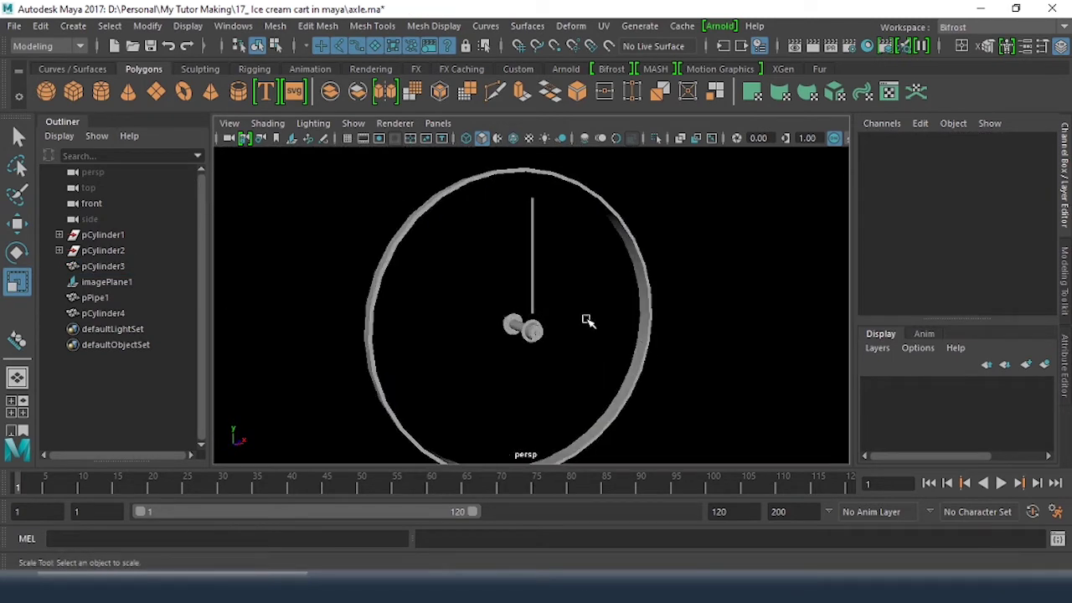
Scale the spoke to 0.15 in X and Z and 0.402 in Y, and raise it to Y -0.57
{"action": "scroll", "coordinate": [814, 366], "scroll_direction": "up", "scroll_amount": 5}
{"action": "right_click_drag", "start_coordinate": [765, 375], "coordinate": [613, 312], "text": "alt"}
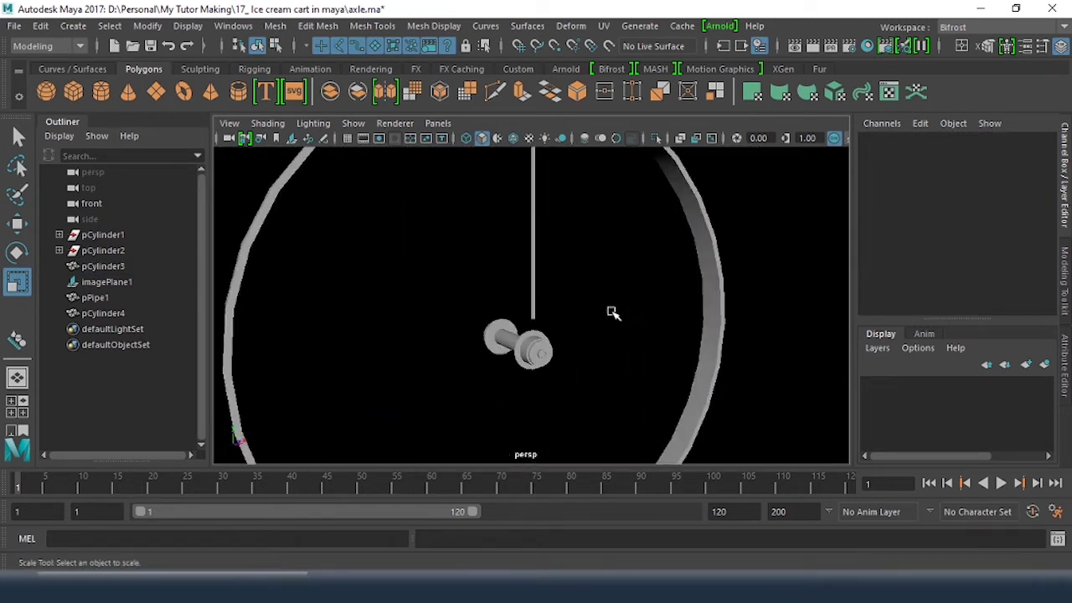
{"action": "left_click", "coordinate": [533, 285]}
{"action": "left_click_drag", "start_coordinate": [533, 222], "coordinate": [478, 218]}
{"action": "left_click_drag", "start_coordinate": [565, 285], "coordinate": [663, 290], "text": "alt"}
{"action": "left_click_drag", "start_coordinate": [525, 178], "coordinate": [561, 54]}
{"action": "left_click_drag", "start_coordinate": [561, 54], "coordinate": [618, 311], "text": "alt"}
{"action": "key", "text": "w"}
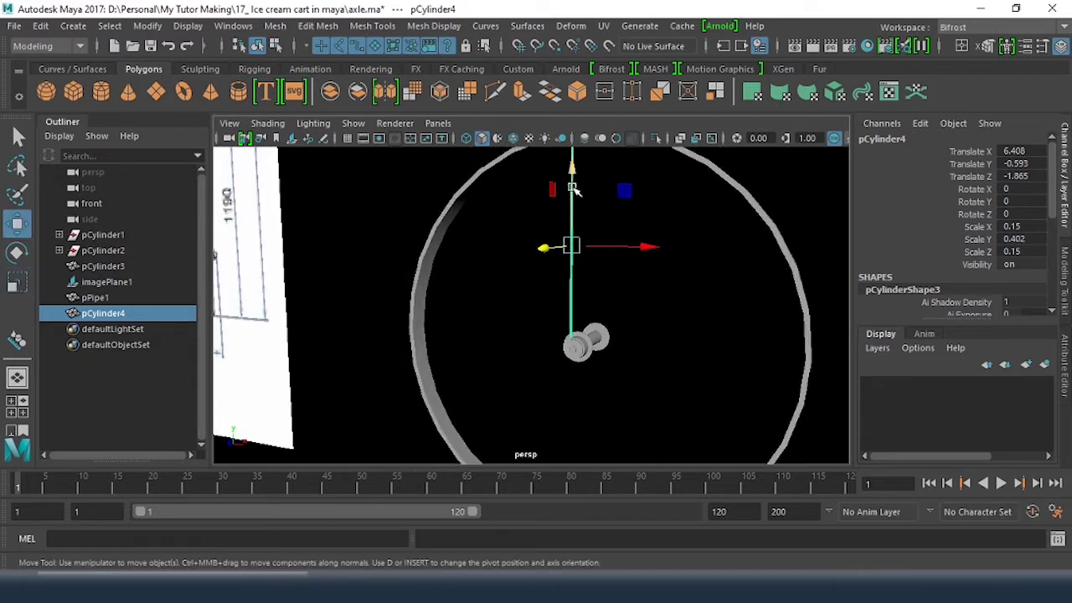
{"action": "left_click_drag", "start_coordinate": [575, 187], "coordinate": [576, 159]}
Check in the front view how the spoke's two ends meet the rim and the hub
{"action": "key", "text": "space"}
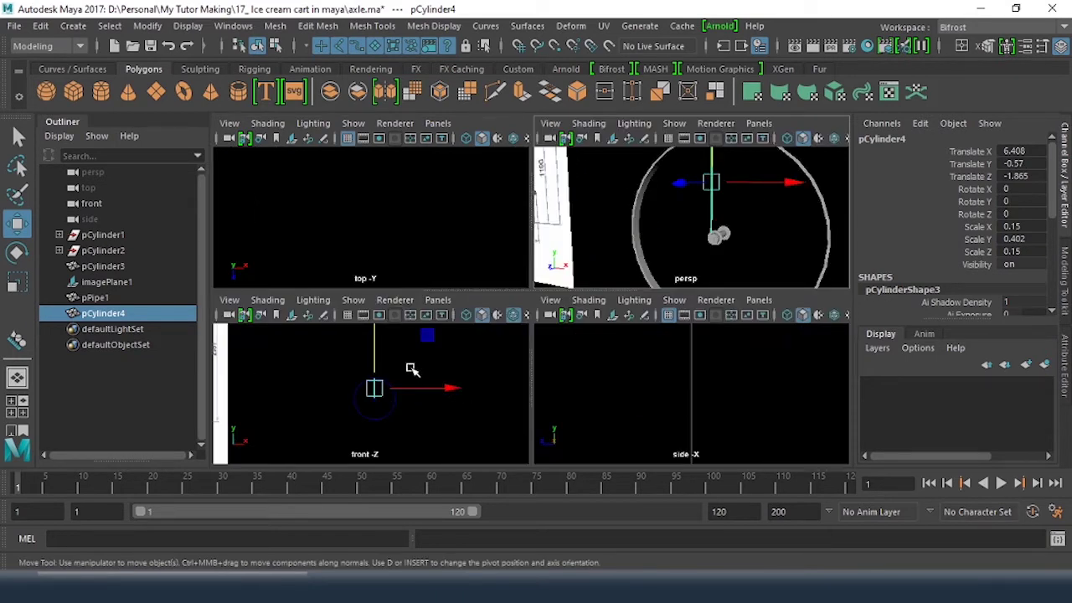
{"action": "key", "text": "space"}
{"action": "middle_click_drag", "start_coordinate": [472, 388], "coordinate": [686, 371], "text": "alt"}
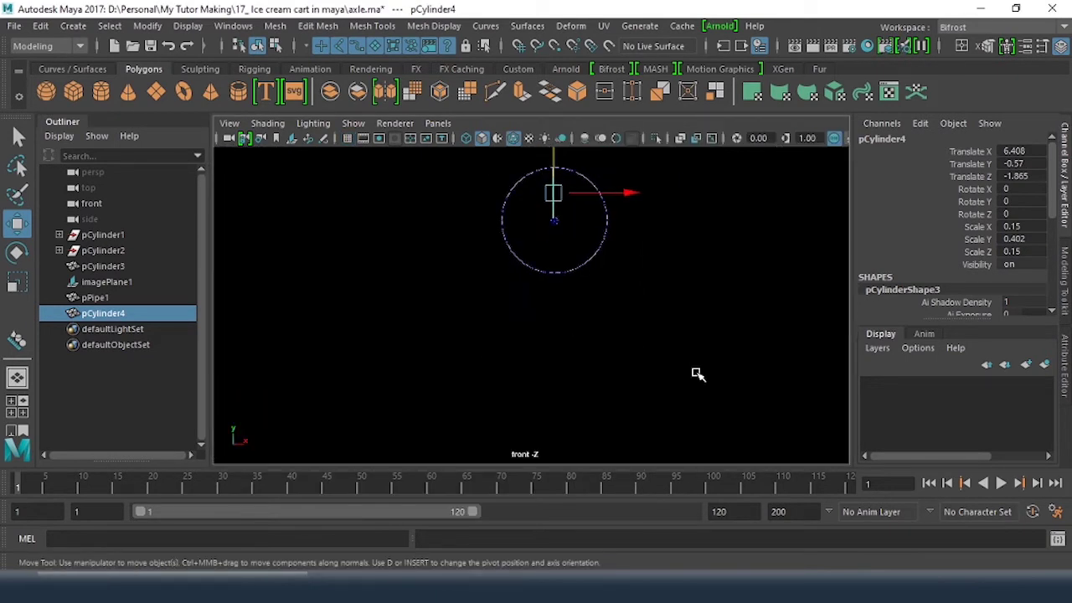
{"action": "middle_click_drag", "start_coordinate": [493, 159], "coordinate": [507, 268], "text": "alt"}
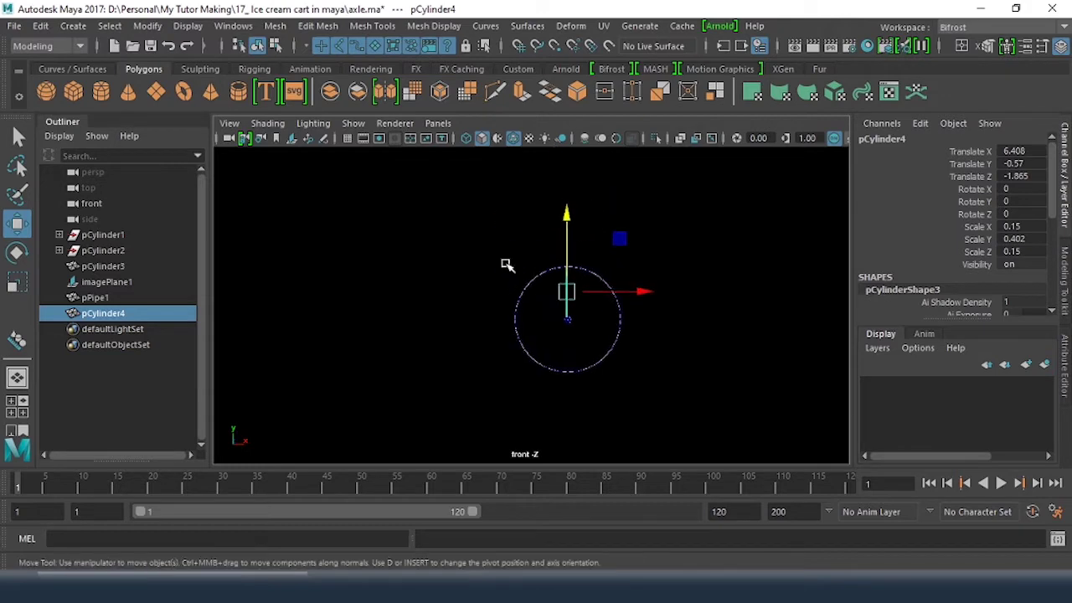
{"action": "right_click_drag", "start_coordinate": [507, 268], "coordinate": [751, 352], "text": "alt"}
{"action": "middle_click_drag", "start_coordinate": [586, 285], "coordinate": [524, 256], "text": "alt"}
{"action": "right_click_drag", "start_coordinate": [524, 257], "coordinate": [681, 314], "text": "alt"}
{"action": "left_click", "coordinate": [761, 242]}
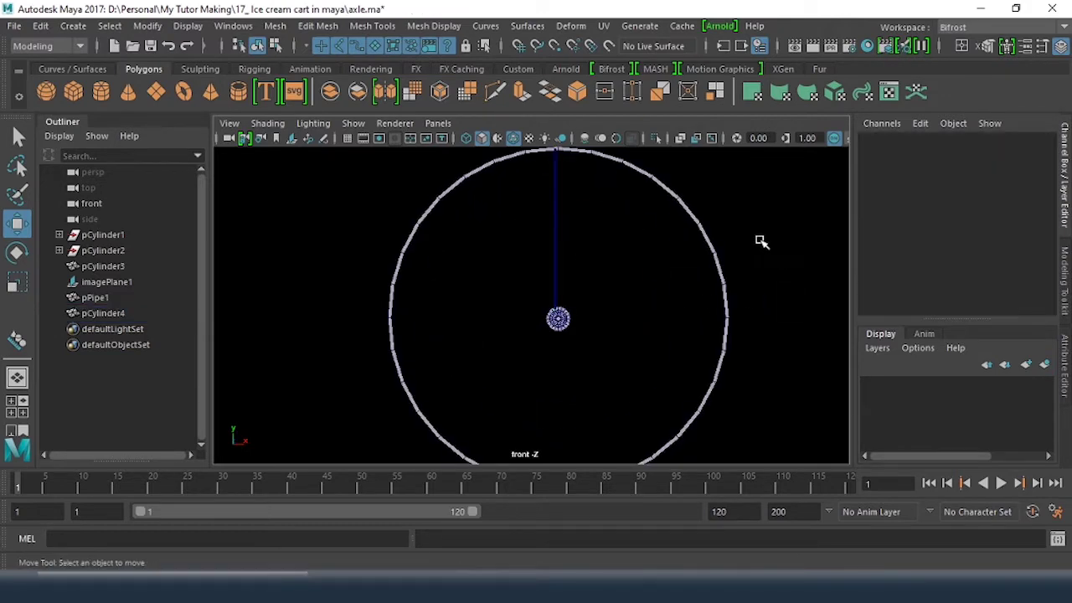
{"action": "left_click", "coordinate": [556, 222]}
{"action": "right_click_drag", "start_coordinate": [558, 232], "coordinate": [615, 311], "text": "alt"}
{"action": "right_click_drag", "start_coordinate": [664, 283], "coordinate": [804, 344], "text": "alt"}
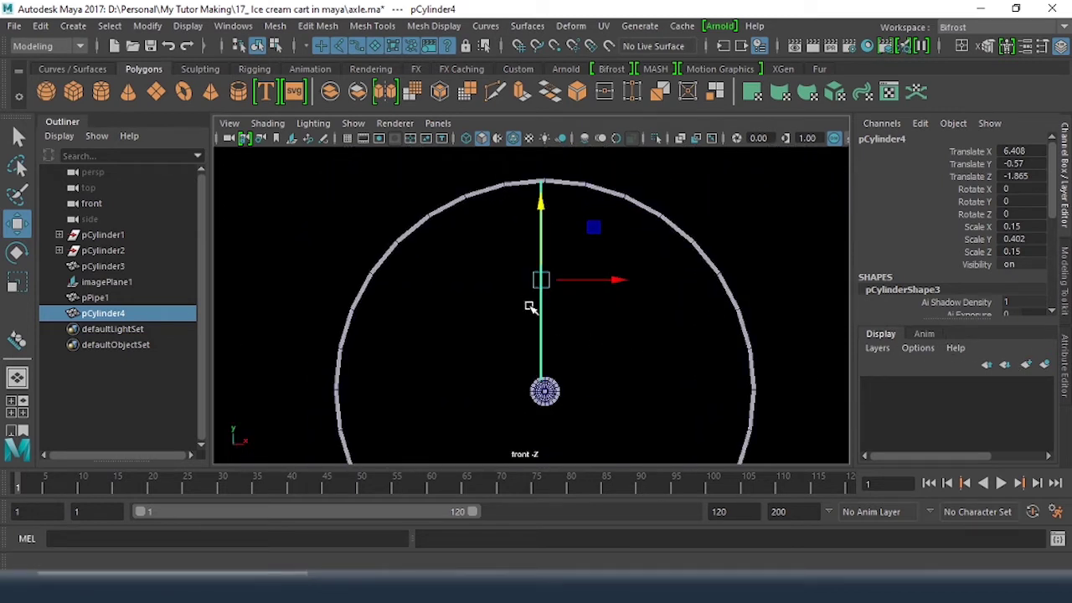
{"action": "left_click", "coordinate": [702, 274]}
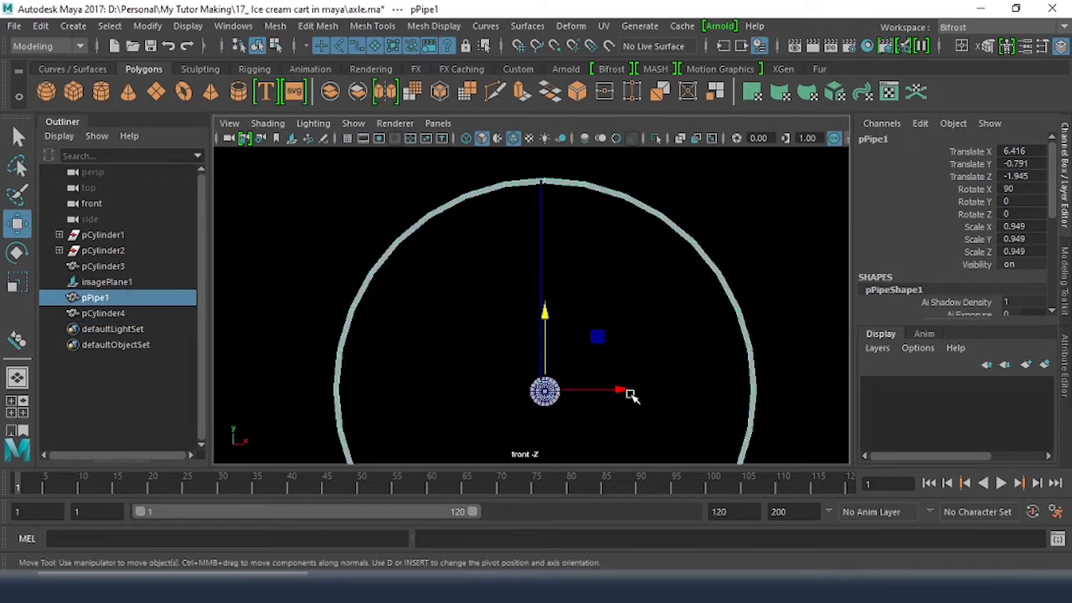
{"action": "left_click", "coordinate": [596, 265]}
{"action": "left_click_drag", "start_coordinate": [596, 266], "coordinate": [505, 280]}
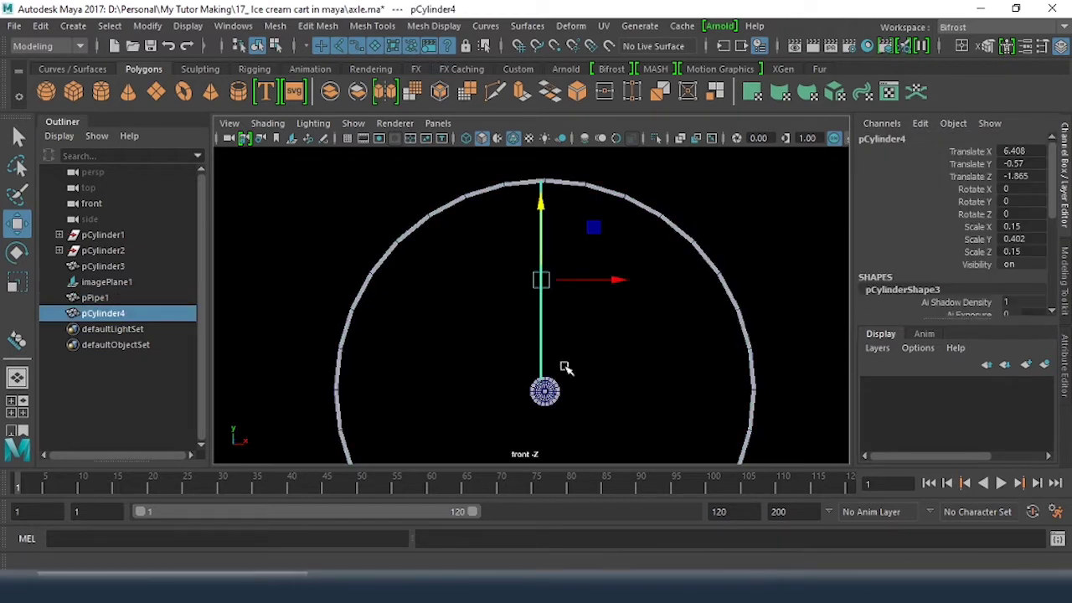
{"action": "scroll", "coordinate": [565, 368], "scroll_direction": "up", "scroll_amount": 2}
{"action": "scroll", "coordinate": [502, 273], "scroll_direction": "up", "scroll_amount": 5}
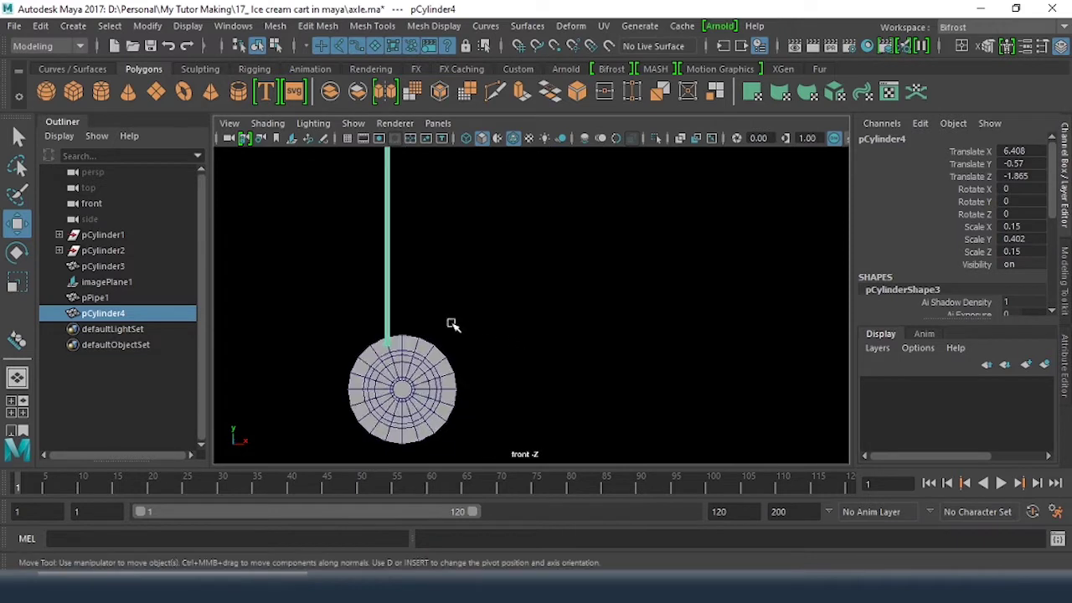
{"action": "scroll", "coordinate": [536, 335], "scroll_direction": "down", "scroll_amount": 5}
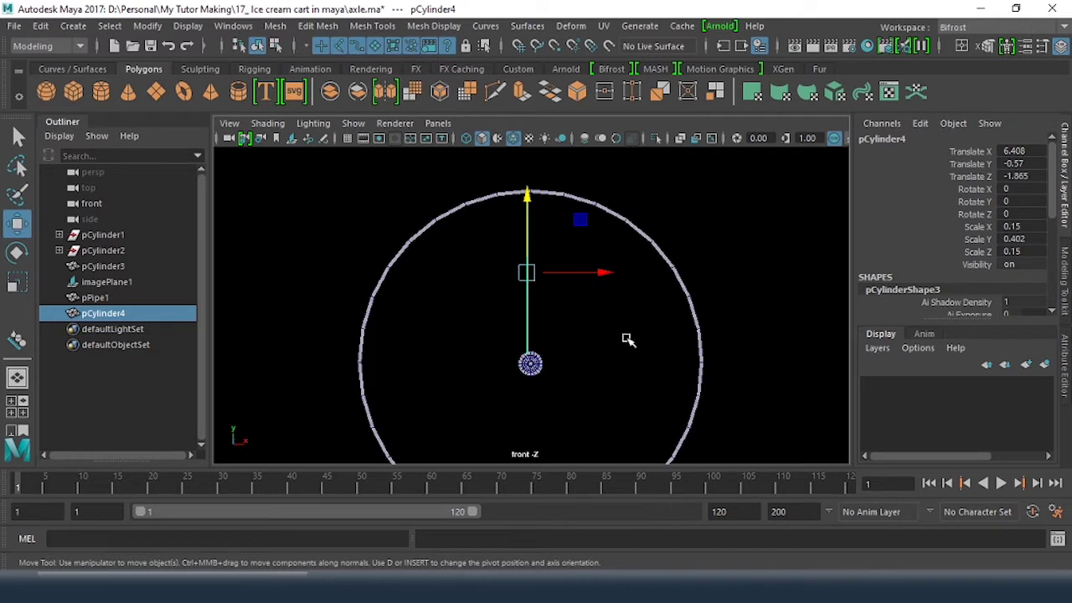
Select the vertices at the spoke's upper end and adjust their height to sit within the rim
{"action": "right_click_drag", "start_coordinate": [622, 327], "coordinate": [552, 131]}
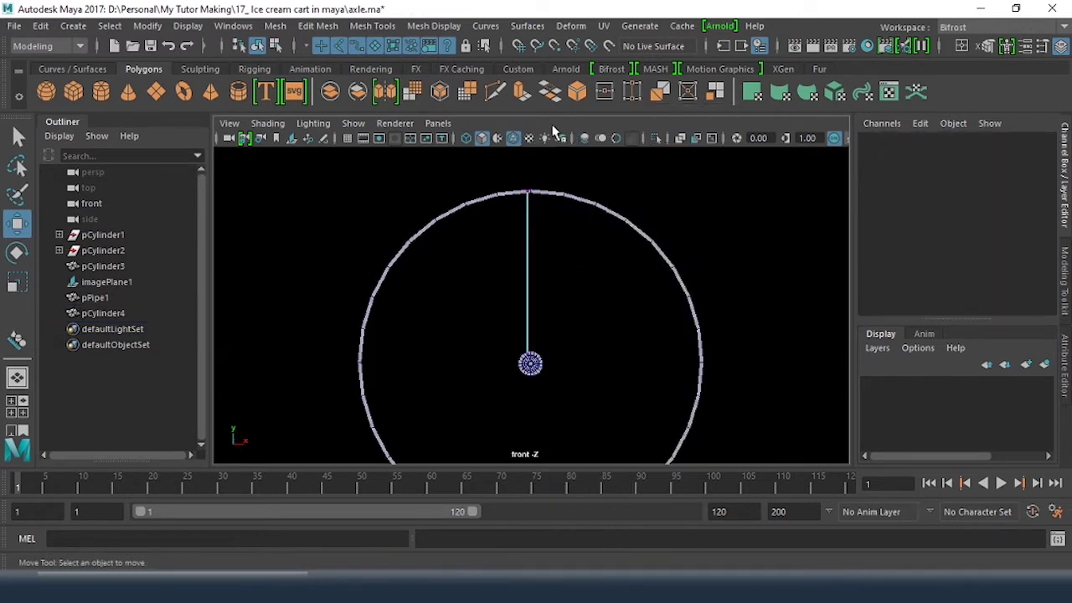
{"action": "left_click_drag", "start_coordinate": [520, 209], "coordinate": [536, 181]}
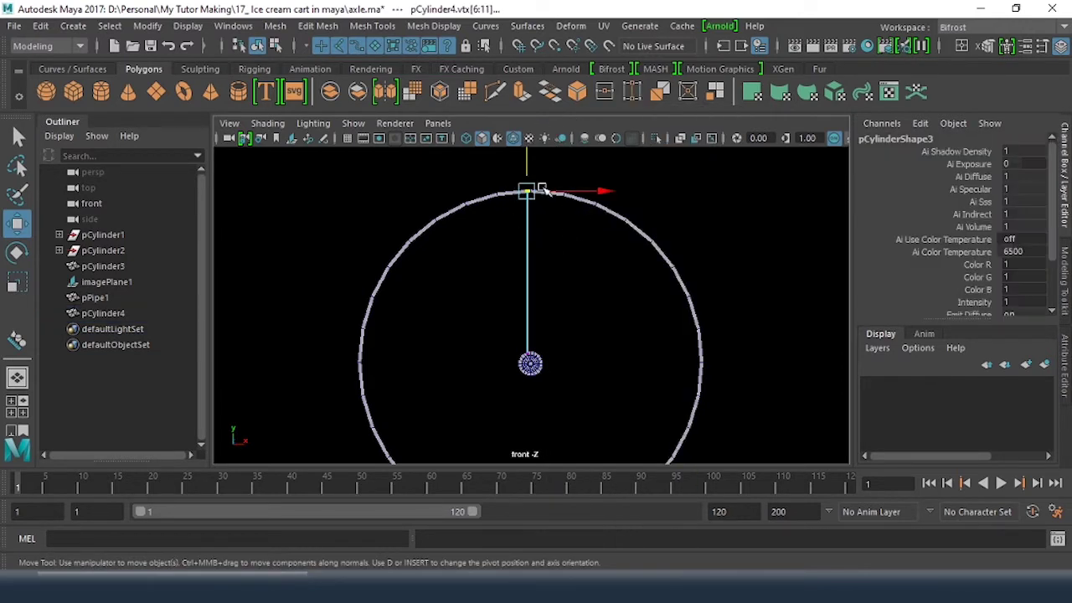
{"action": "key", "text": "f"}
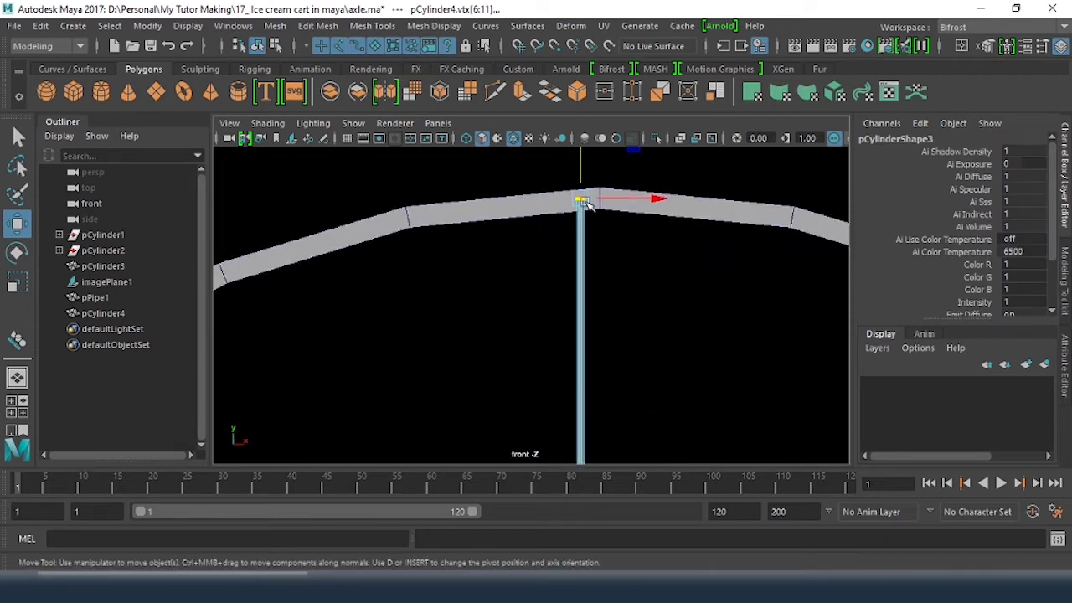
{"action": "left_click_drag", "start_coordinate": [578, 155], "coordinate": [582, 172]}
Select the vertices at the spoke's lower end and shift them slightly left and down into the hub's outer ring
{"action": "scroll", "coordinate": [708, 302], "scroll_direction": "up", "scroll_amount": 3}
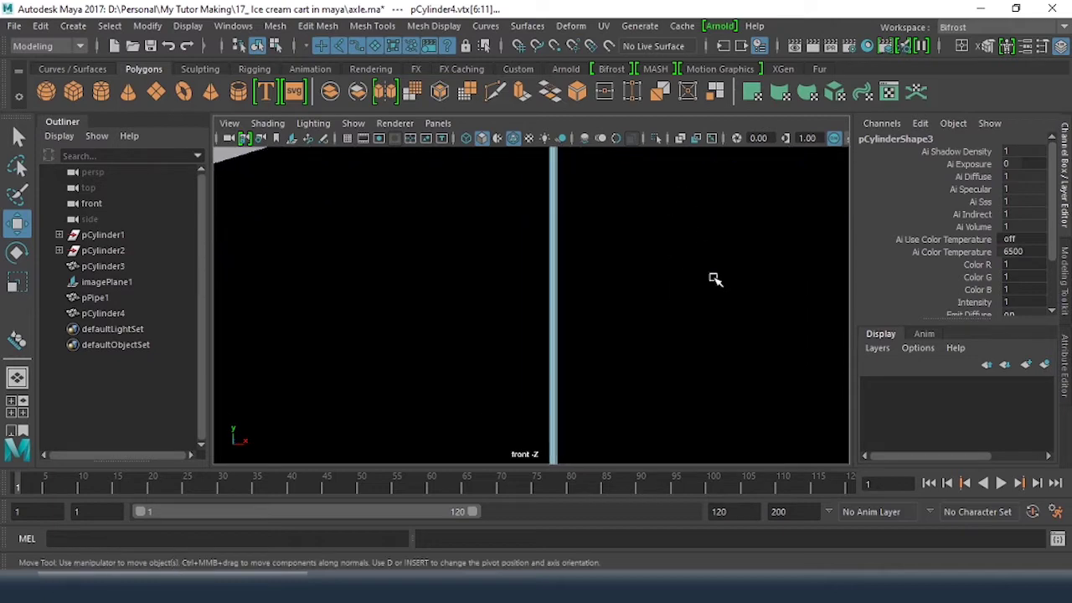
{"action": "scroll", "coordinate": [586, 280], "scroll_direction": "down", "scroll_amount": 8}
{"action": "scroll", "coordinate": [627, 363], "scroll_direction": "up", "scroll_amount": 5}
{"action": "scroll", "coordinate": [550, 394], "scroll_direction": "up", "scroll_amount": 8}
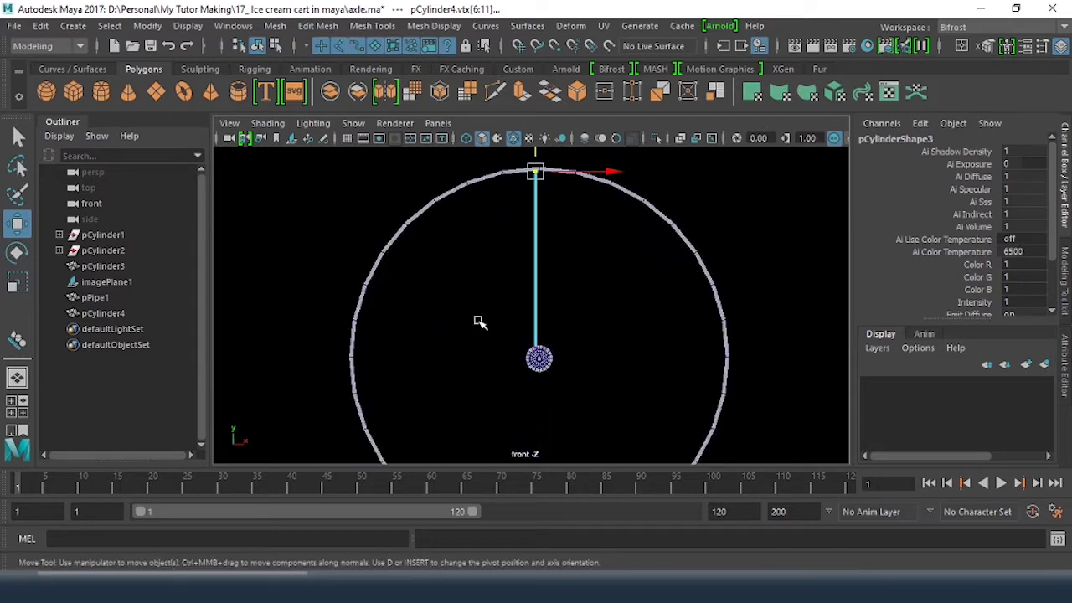
{"action": "scroll", "coordinate": [562, 354], "scroll_direction": "up", "scroll_amount": 5}
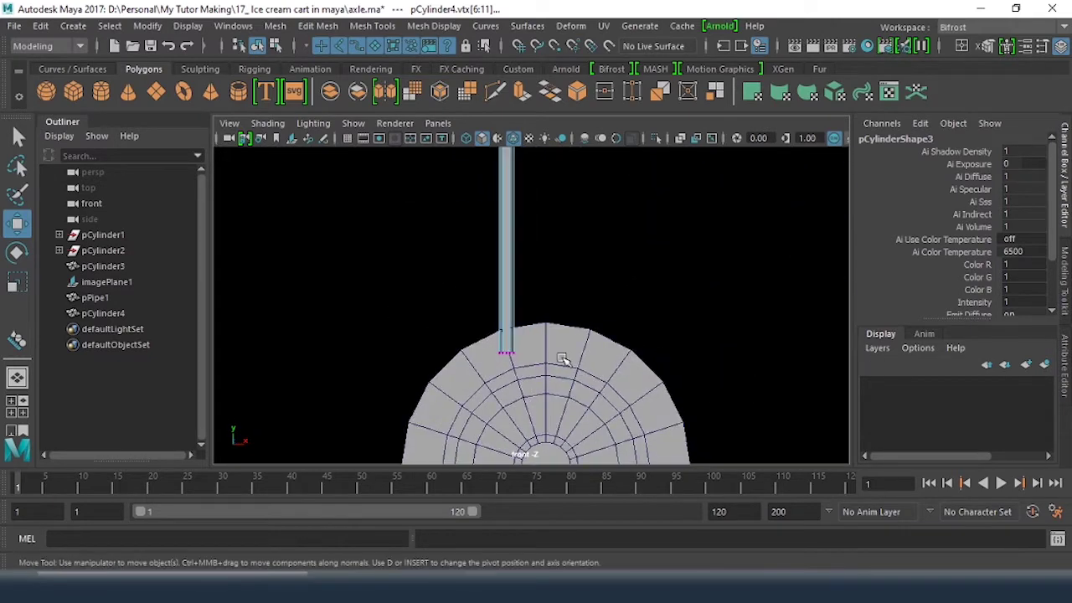
{"action": "left_click_drag", "start_coordinate": [545, 304], "coordinate": [618, 350]}
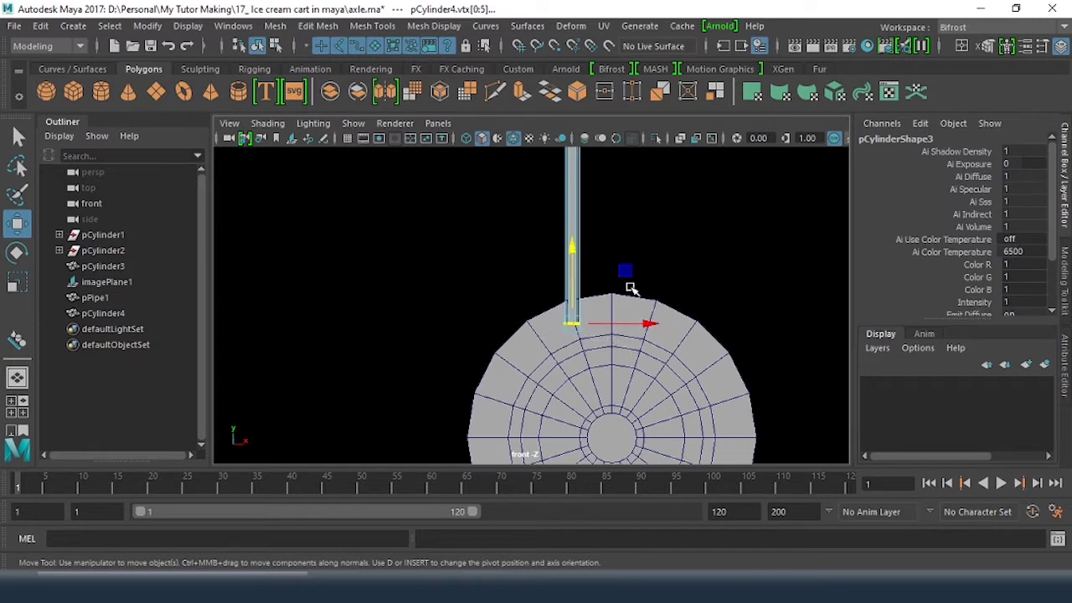
{"action": "left_click_drag", "start_coordinate": [628, 271], "coordinate": [609, 281]}
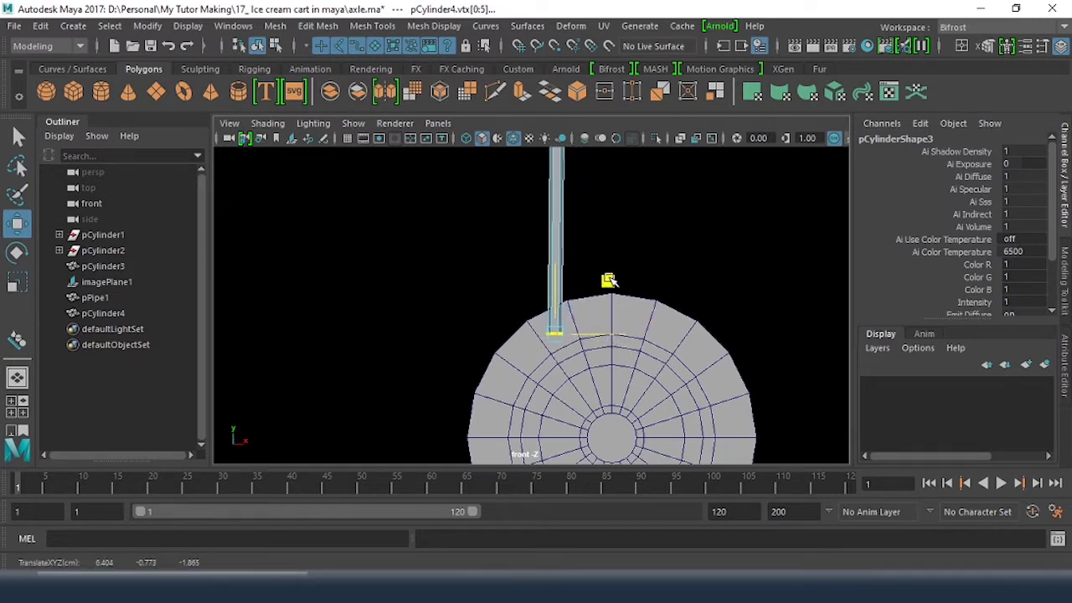
{"action": "scroll", "coordinate": [651, 399], "scroll_direction": "down", "scroll_amount": 10}
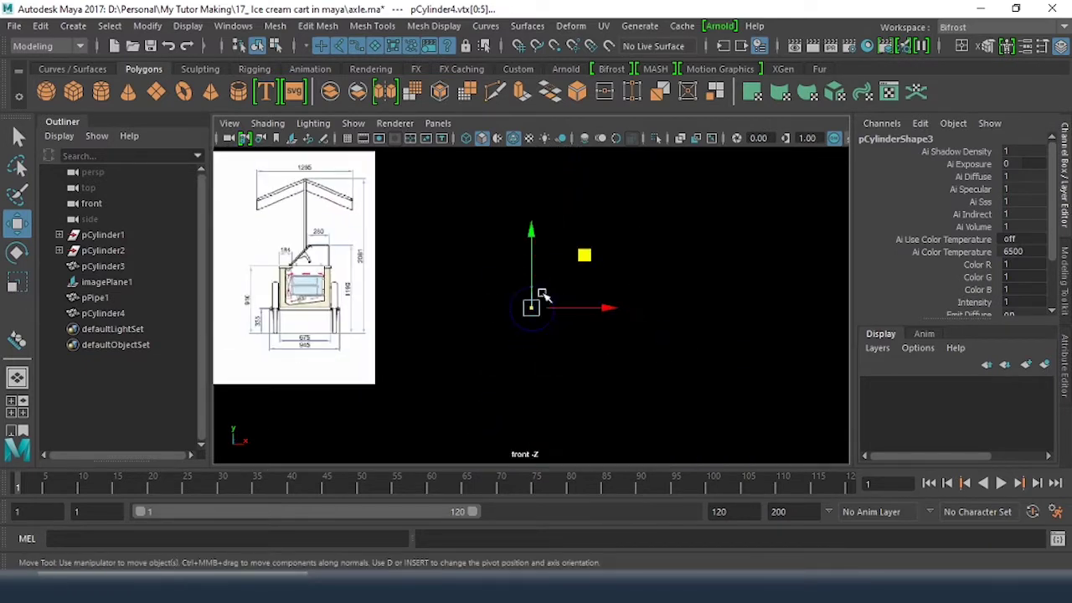
Select the spoke's upper-end vertices and move them right along the rim so the spoke leans outward from the hub
{"action": "scroll", "coordinate": [553, 371], "scroll_direction": "up", "scroll_amount": 6}
{"action": "scroll", "coordinate": [553, 371], "scroll_direction": "down", "scroll_amount": 2}
{"action": "scroll", "coordinate": [455, 316], "scroll_direction": "up", "scroll_amount": 2}
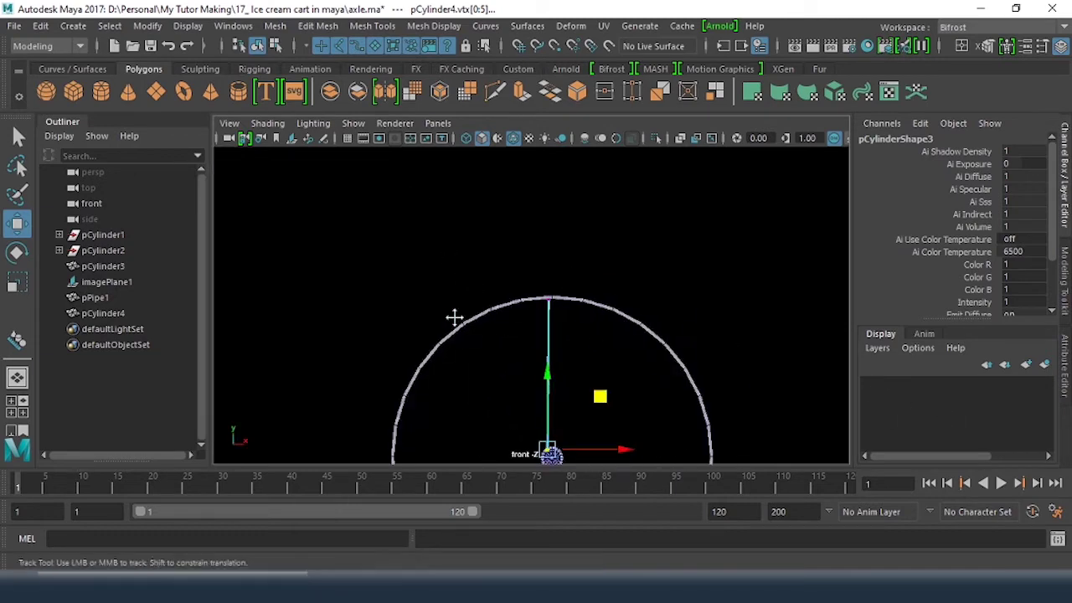
{"action": "left_click_drag", "start_coordinate": [454, 210], "coordinate": [516, 243]}
{"action": "middle_click_drag", "start_coordinate": [516, 243], "coordinate": [393, 237], "text": "alt"}
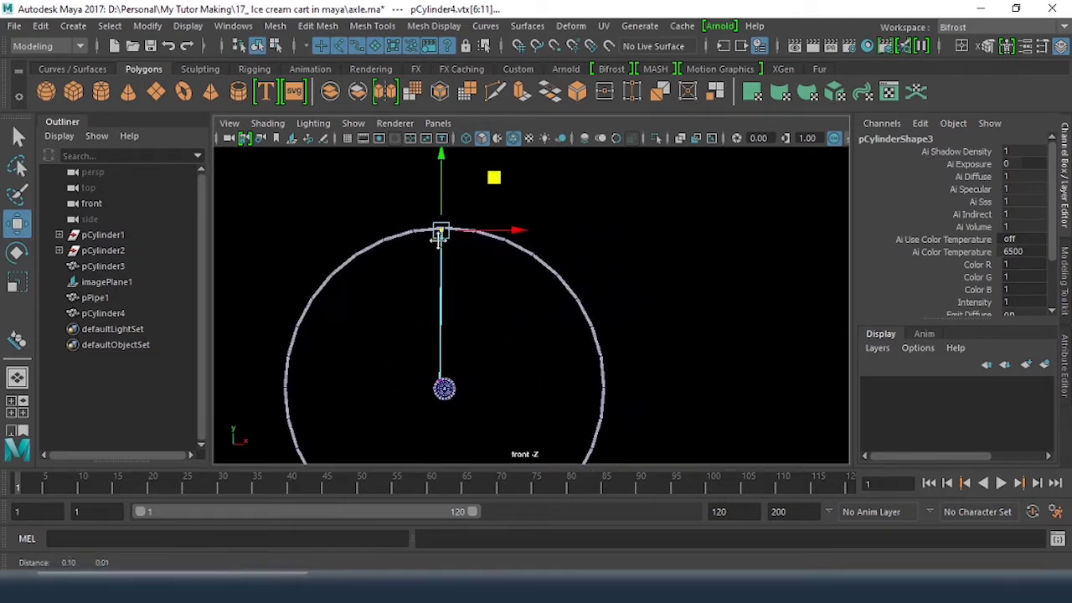
{"action": "scroll", "coordinate": [578, 279], "scroll_direction": "up", "scroll_amount": 3}
{"action": "scroll", "coordinate": [400, 231], "scroll_direction": "up", "scroll_amount": 3}
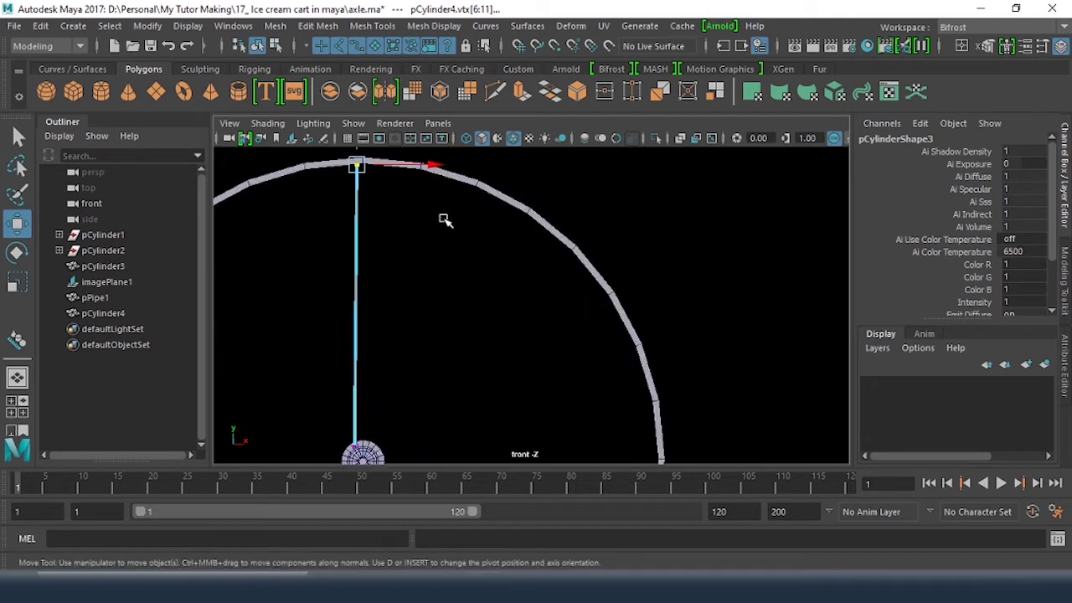
{"action": "scroll", "coordinate": [464, 283], "scroll_direction": "down", "scroll_amount": 5}
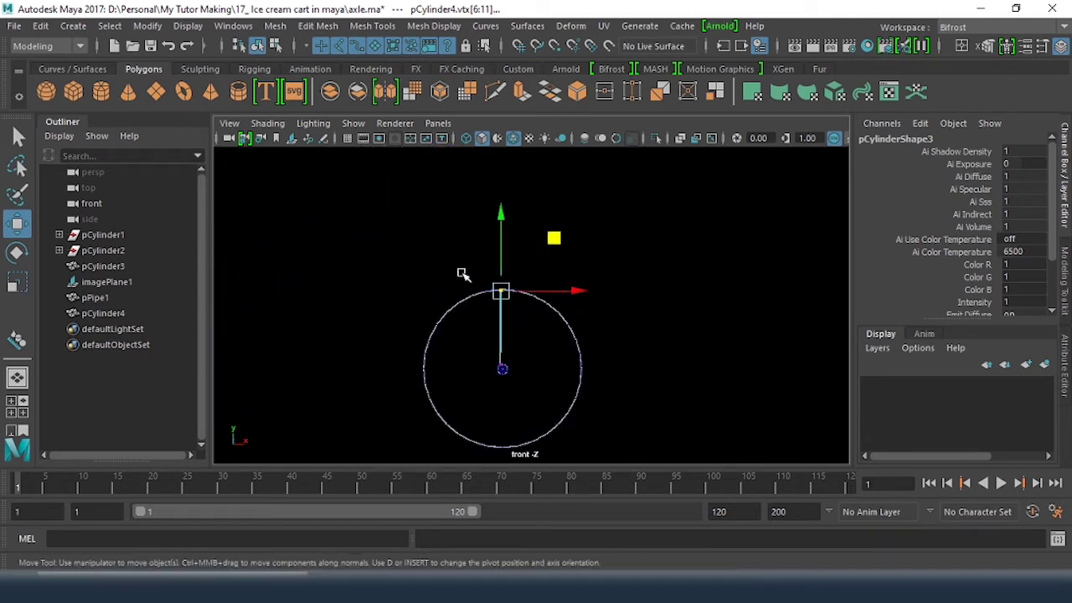
{"action": "scroll", "coordinate": [464, 274], "scroll_direction": "up", "scroll_amount": 2}
{"action": "middle_click_drag", "start_coordinate": [548, 242], "coordinate": [573, 238]}
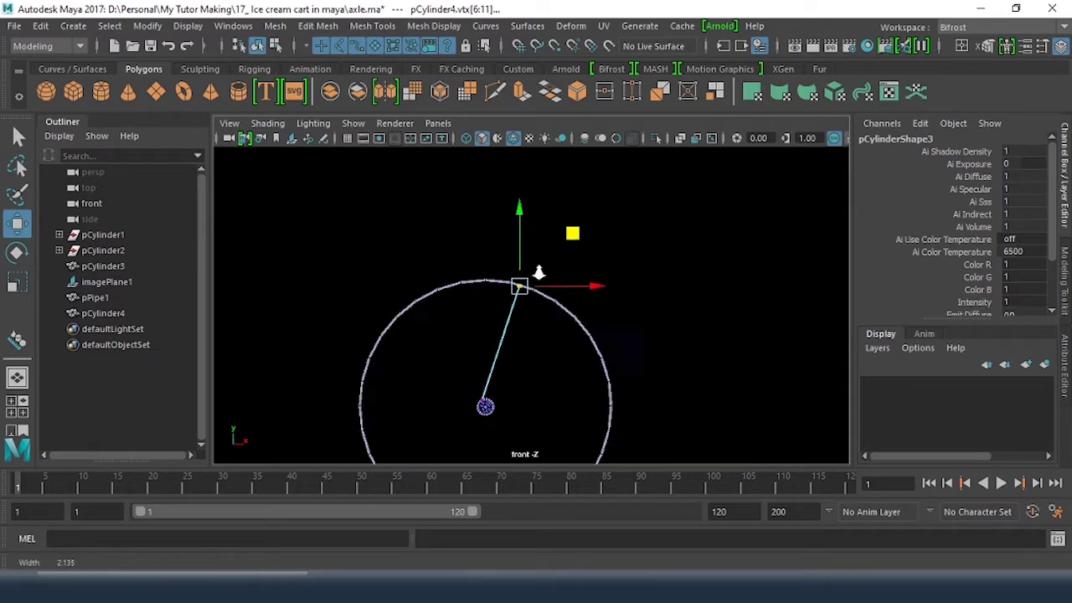
{"action": "scroll", "coordinate": [376, 256], "scroll_direction": "up", "scroll_amount": 6}
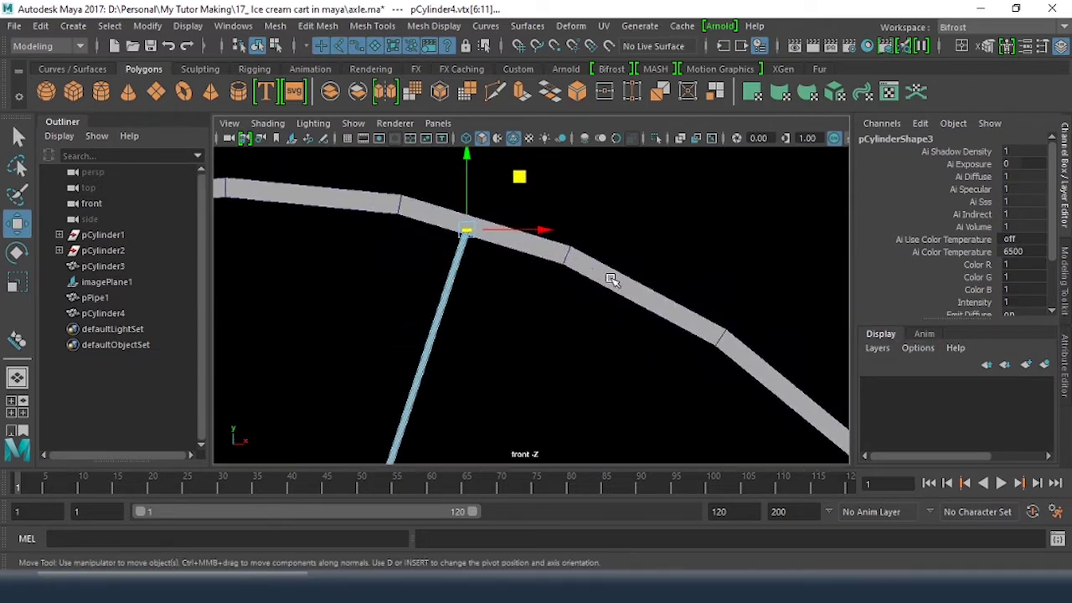
In the perspective view, move the spoke's upper-end vertices along Z until they sit within the rim's width, at about Z -1.948
{"action": "key", "text": "space"}
{"action": "key", "text": "space"}
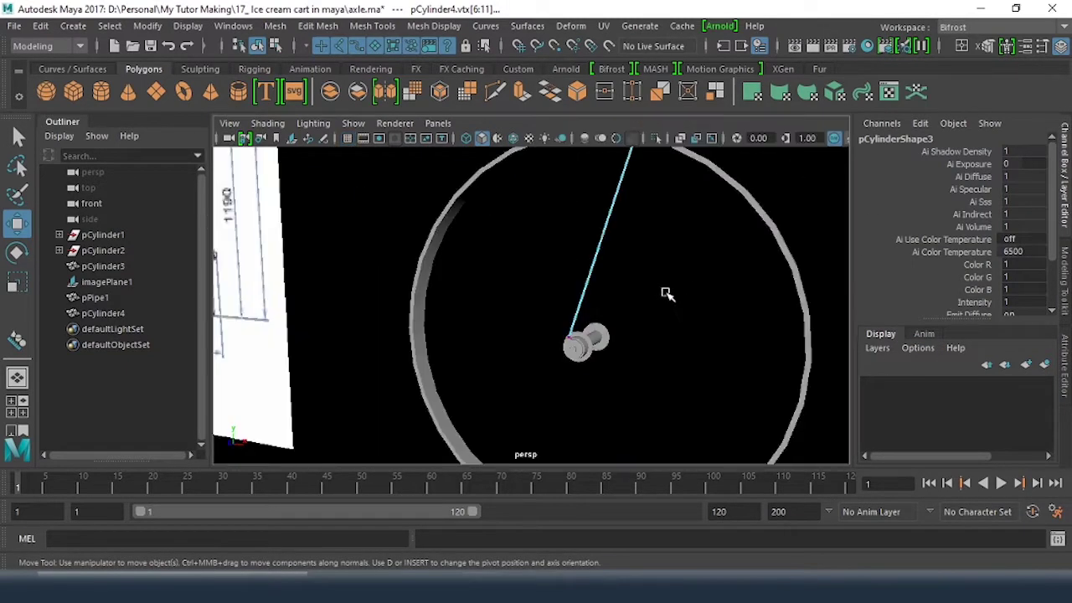
{"action": "middle_click_drag", "start_coordinate": [677, 256], "coordinate": [665, 334], "text": "alt"}
{"action": "scroll", "coordinate": [615, 273], "scroll_direction": "up", "scroll_amount": 3}
{"action": "left_click_drag", "start_coordinate": [624, 264], "coordinate": [703, 323], "text": "alt"}
{"action": "middle_click_drag", "start_coordinate": [762, 306], "coordinate": [620, 231], "text": "alt"}
{"action": "left_click_drag", "start_coordinate": [649, 274], "coordinate": [581, 279], "text": "alt"}
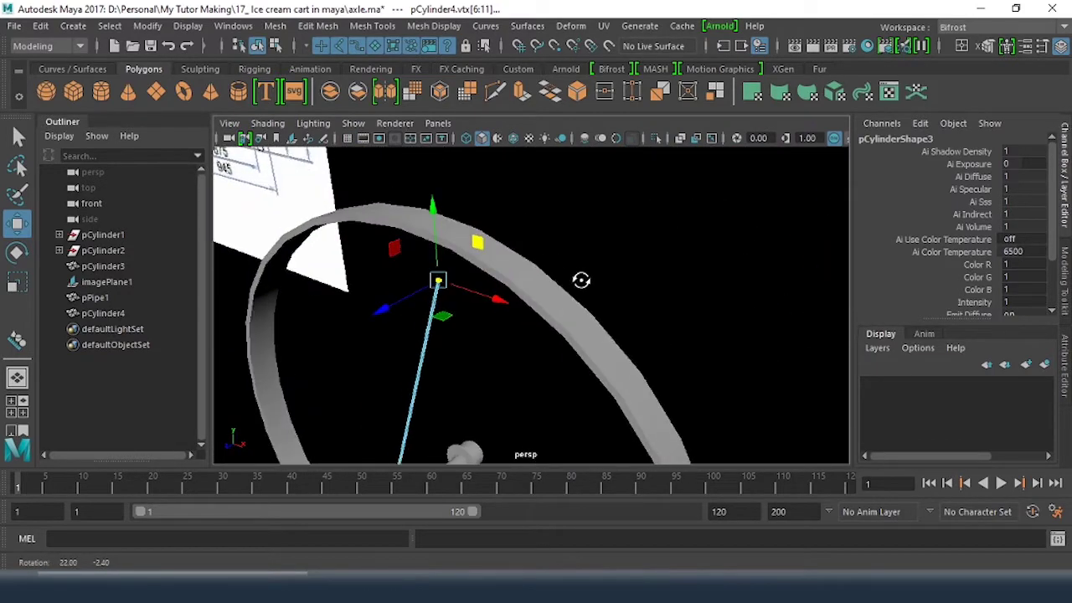
{"action": "left_click_drag", "start_coordinate": [383, 309], "coordinate": [434, 290]}
{"action": "left_click_drag", "start_coordinate": [435, 289], "coordinate": [572, 209], "text": "alt"}
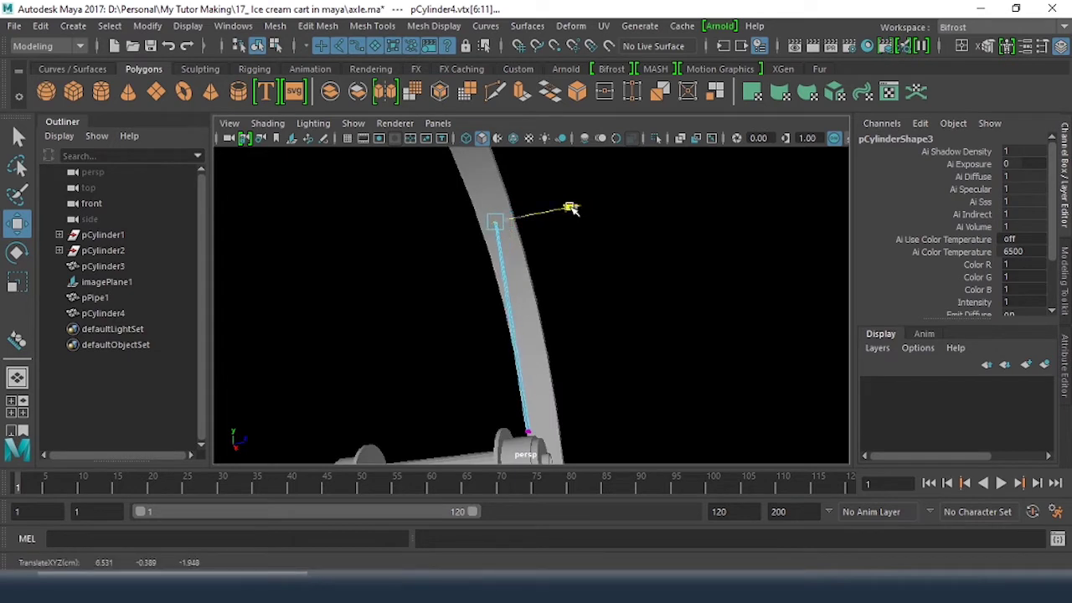
Deselect the vertices and inspect from several angles how the tilted spoke meets the rim and the hub
{"action": "left_click", "coordinate": [677, 287]}
{"action": "left_click_drag", "start_coordinate": [678, 288], "coordinate": [402, 362], "text": "alt"}
{"action": "middle_click_drag", "start_coordinate": [402, 362], "coordinate": [391, 230], "text": "alt"}
{"action": "right_click_drag", "start_coordinate": [390, 230], "coordinate": [494, 272], "text": "alt"}
{"action": "left_click_drag", "start_coordinate": [495, 273], "coordinate": [438, 276], "text": "alt"}
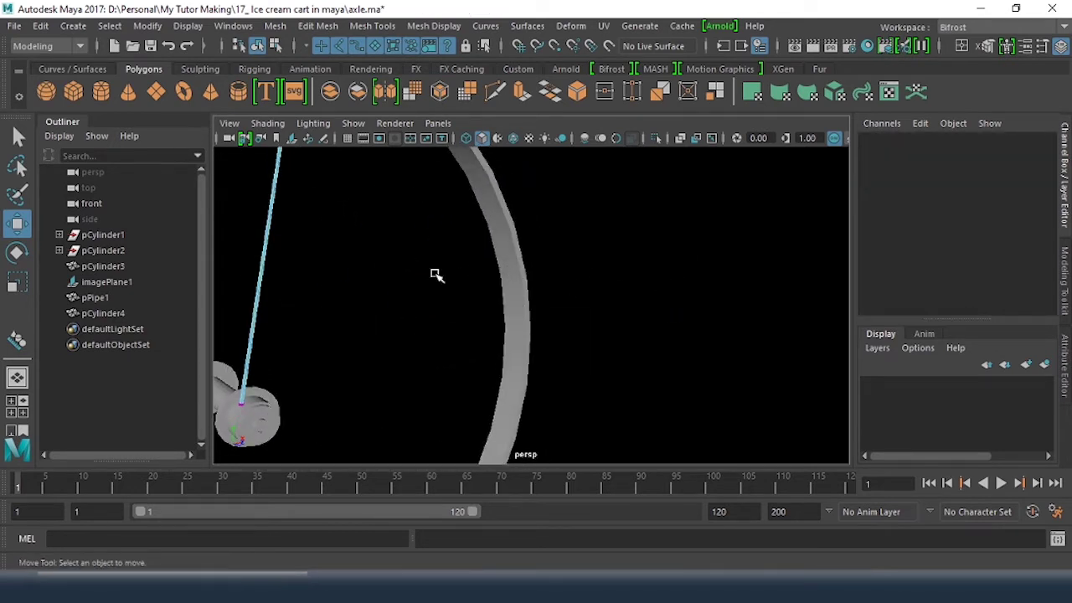
{"action": "middle_click_drag", "start_coordinate": [438, 276], "coordinate": [586, 273], "text": "alt"}
{"action": "right_click_drag", "start_coordinate": [586, 273], "coordinate": [447, 263], "text": "alt"}
{"action": "left_click_drag", "start_coordinate": [446, 263], "coordinate": [395, 295], "text": "alt"}
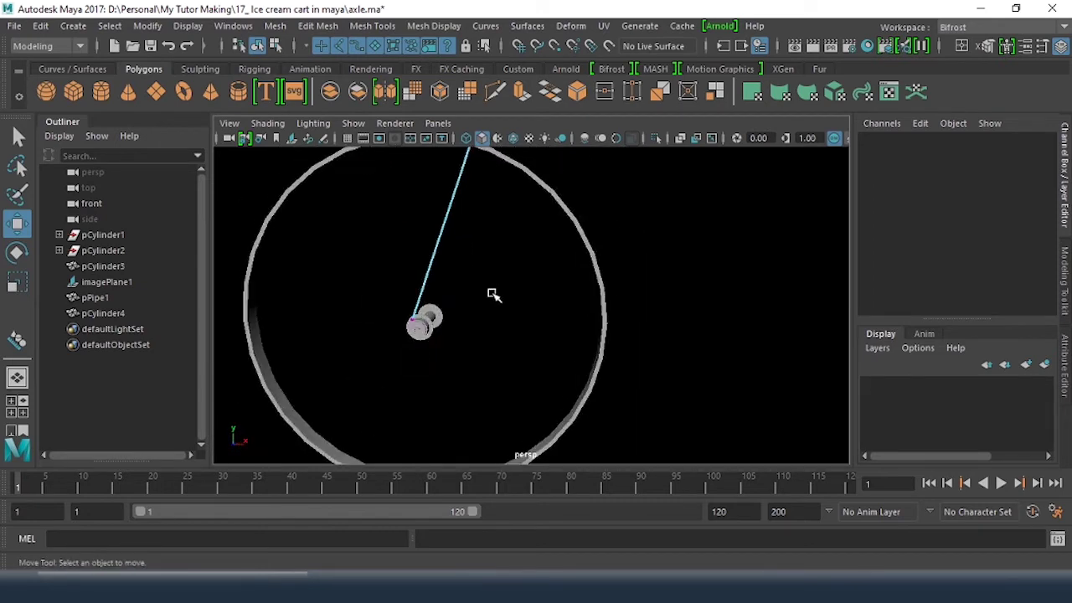
Return the spoke to object mode and select it as a whole
{"action": "right_click_drag", "start_coordinate": [479, 281], "coordinate": [553, 111]}
{"action": "left_click", "coordinate": [453, 243]}
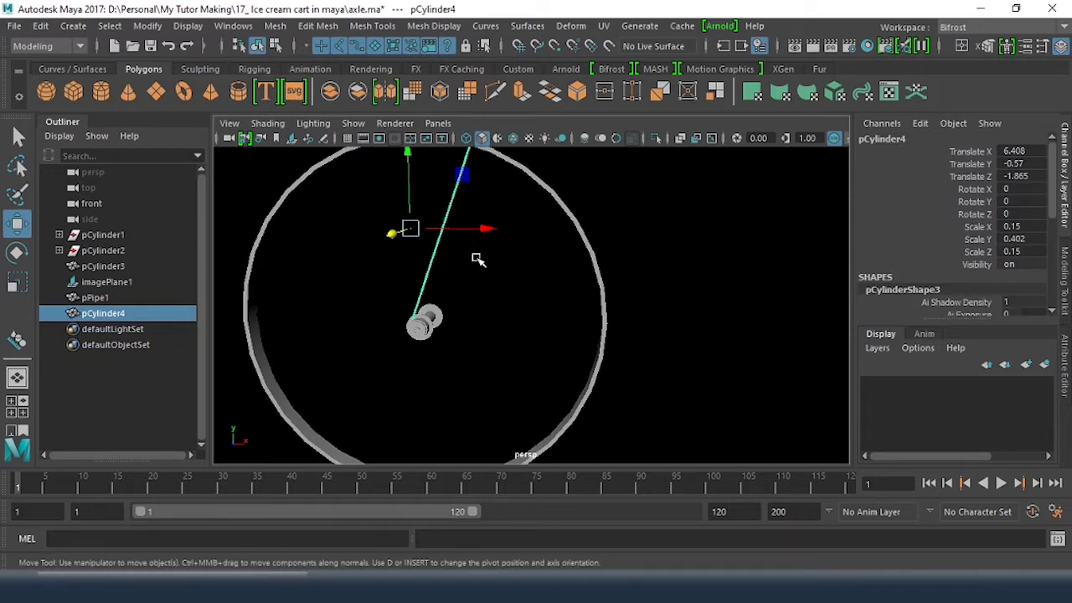
{"action": "left_click", "coordinate": [485, 287]}
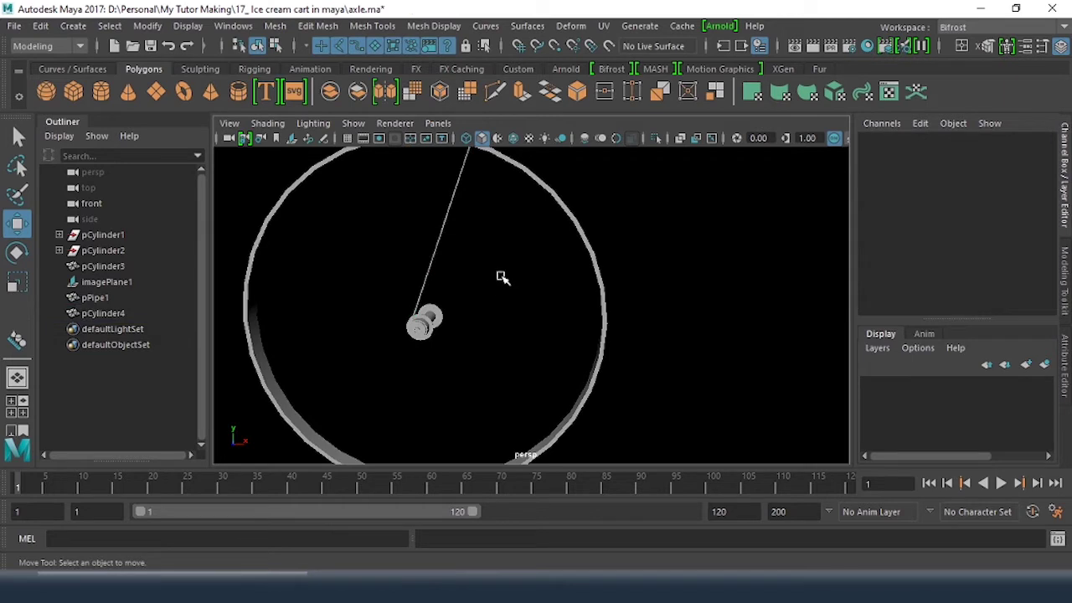
{"action": "left_click", "coordinate": [441, 221]}
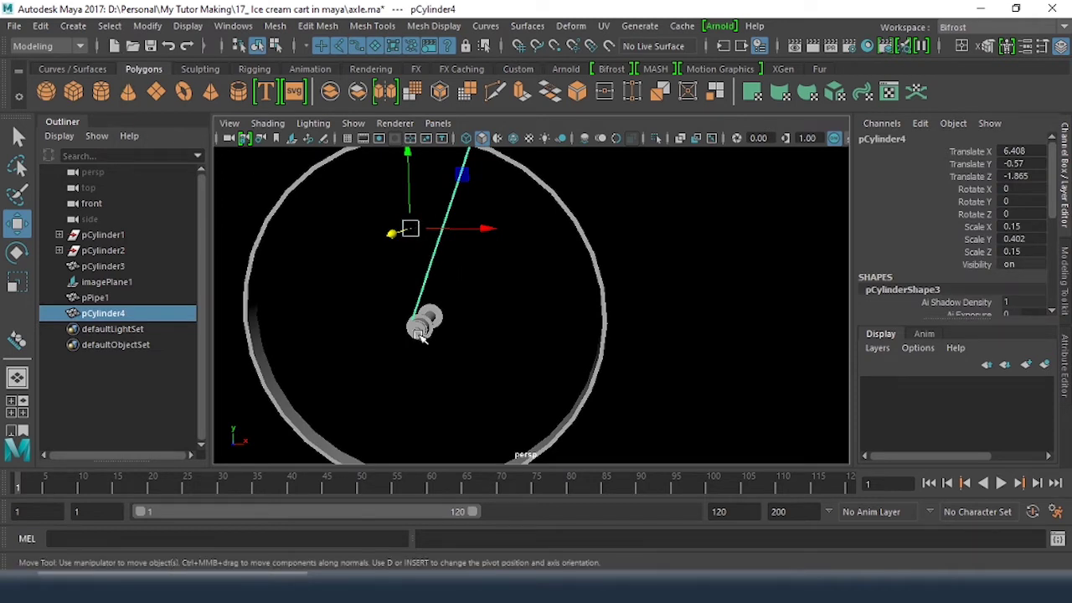
{"action": "left_click_drag", "start_coordinate": [401, 333], "coordinate": [517, 292], "text": "alt"}
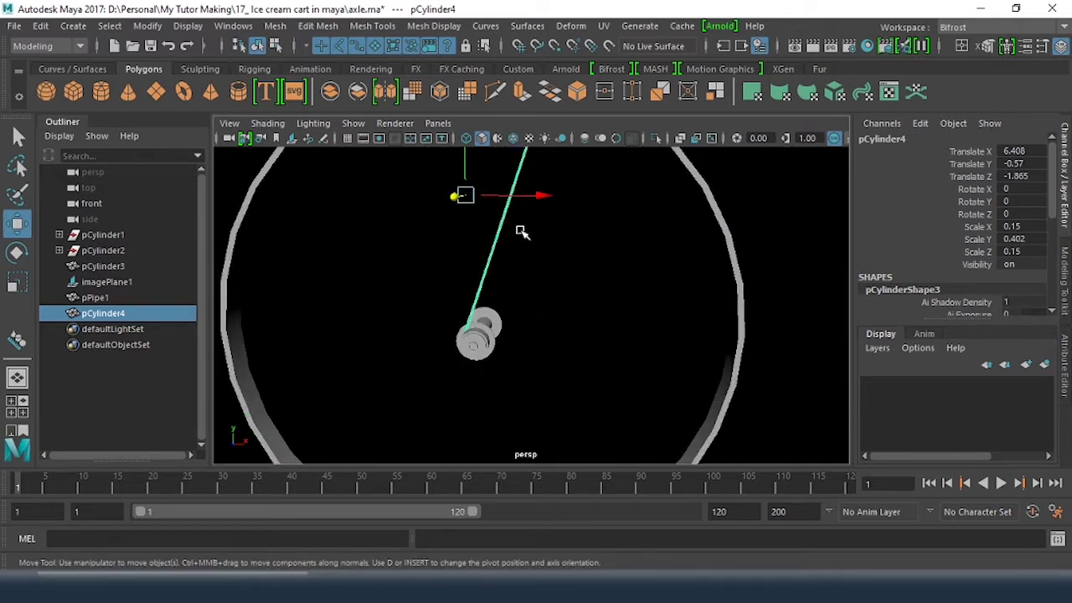
Edit the spoke's pivot in the front view and move it down onto the hub
{"action": "key", "text": "d"}
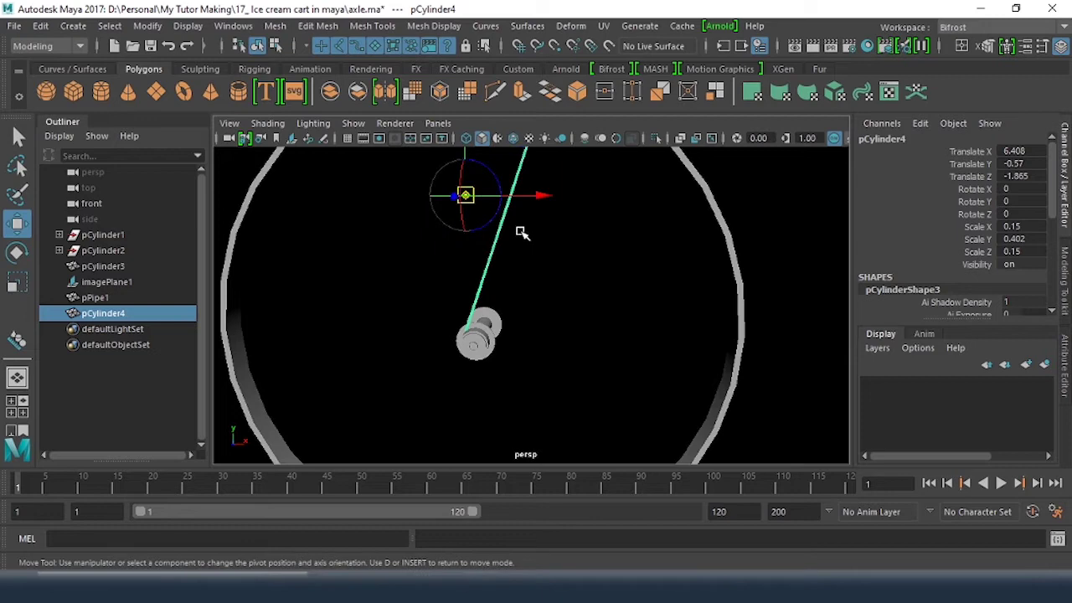
{"action": "key", "text": "space"}
{"action": "key", "text": "space"}
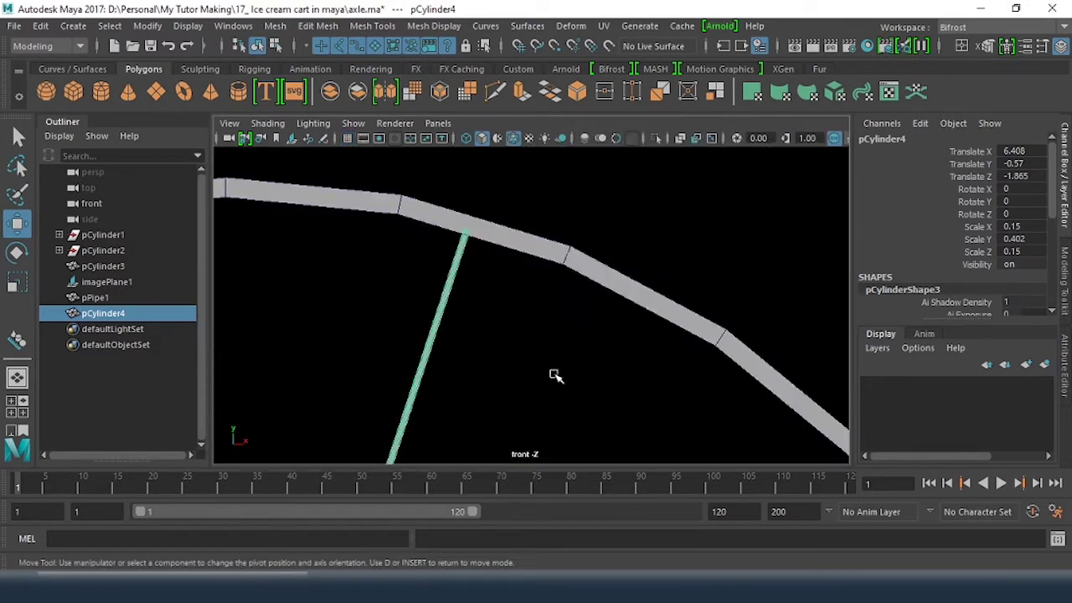
{"action": "scroll", "coordinate": [539, 335], "scroll_direction": "down", "scroll_amount": 5}
{"action": "scroll", "coordinate": [753, 335], "scroll_direction": "up", "scroll_amount": 6}
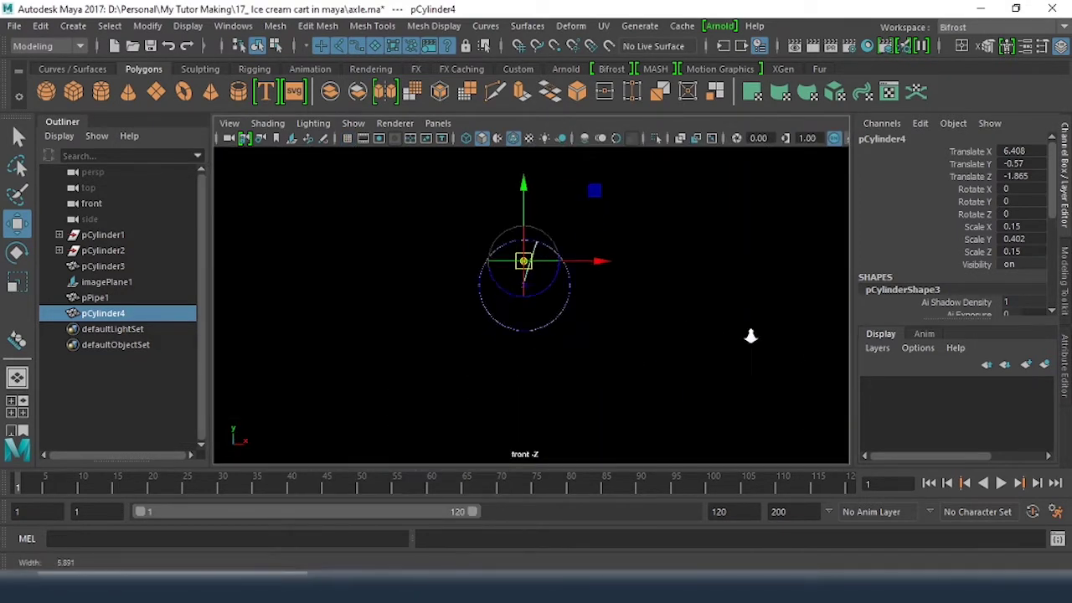
{"action": "middle_click_drag", "start_coordinate": [574, 316], "coordinate": [601, 369], "text": "alt"}
{"action": "middle_click_drag", "start_coordinate": [571, 293], "coordinate": [580, 362], "text": "alt"}
{"action": "middle_click_drag", "start_coordinate": [613, 208], "coordinate": [612, 288]}
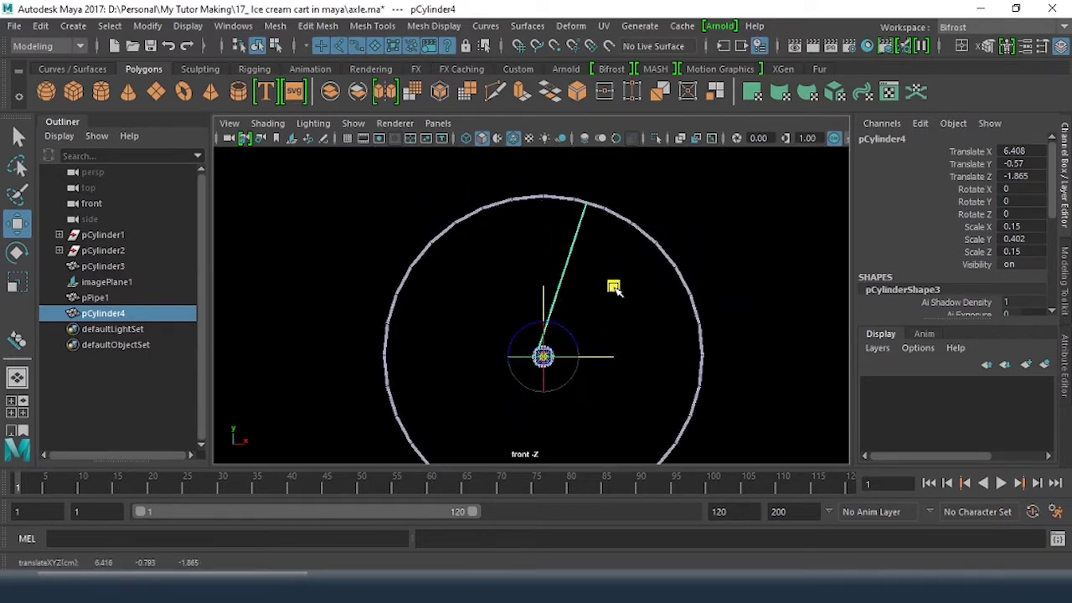
Fine-tune the spoke's pivot to the exact centre of the hub, at about X 6.416 and Y -0.795, and leave pivot editing
{"action": "scroll", "coordinate": [614, 287], "scroll_direction": "up", "scroll_amount": 4}
{"action": "middle_click_drag", "start_coordinate": [844, 400], "coordinate": [844, 268], "text": "alt"}
{"action": "scroll", "coordinate": [686, 340], "scroll_direction": "up", "scroll_amount": 5}
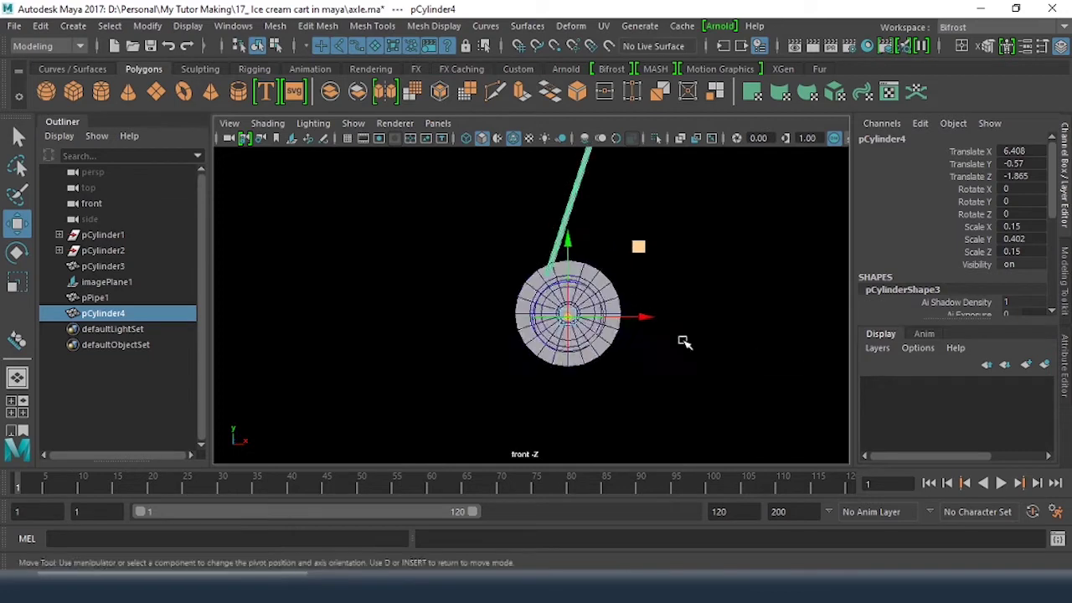
{"action": "middle_click_drag", "start_coordinate": [581, 334], "coordinate": [500, 340], "text": "alt"}
{"action": "scroll", "coordinate": [672, 370], "scroll_direction": "up", "scroll_amount": 4}
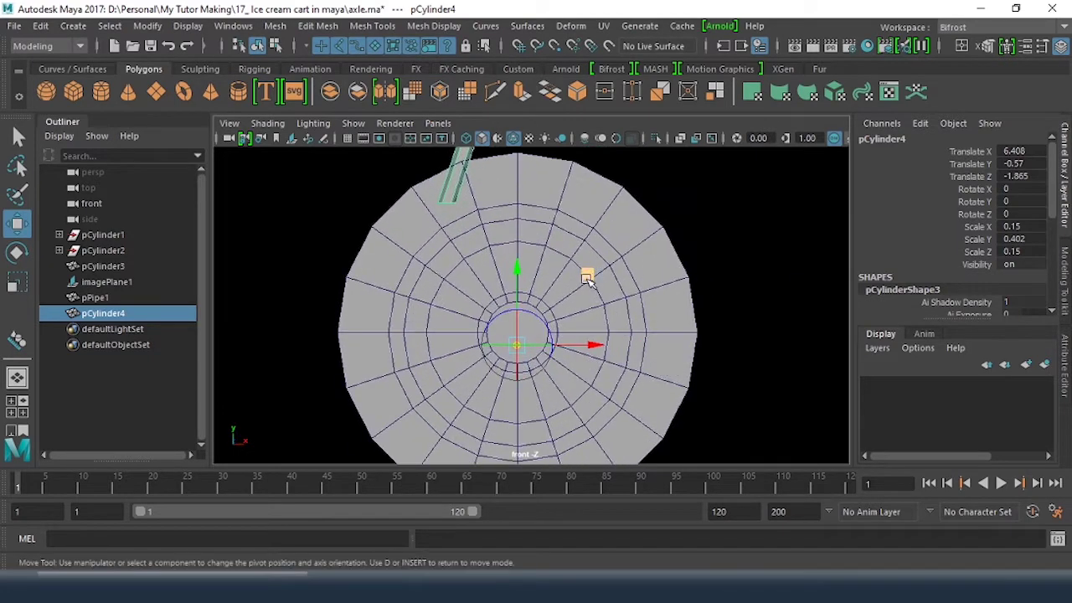
{"action": "middle_click_drag", "start_coordinate": [589, 279], "coordinate": [589, 262]}
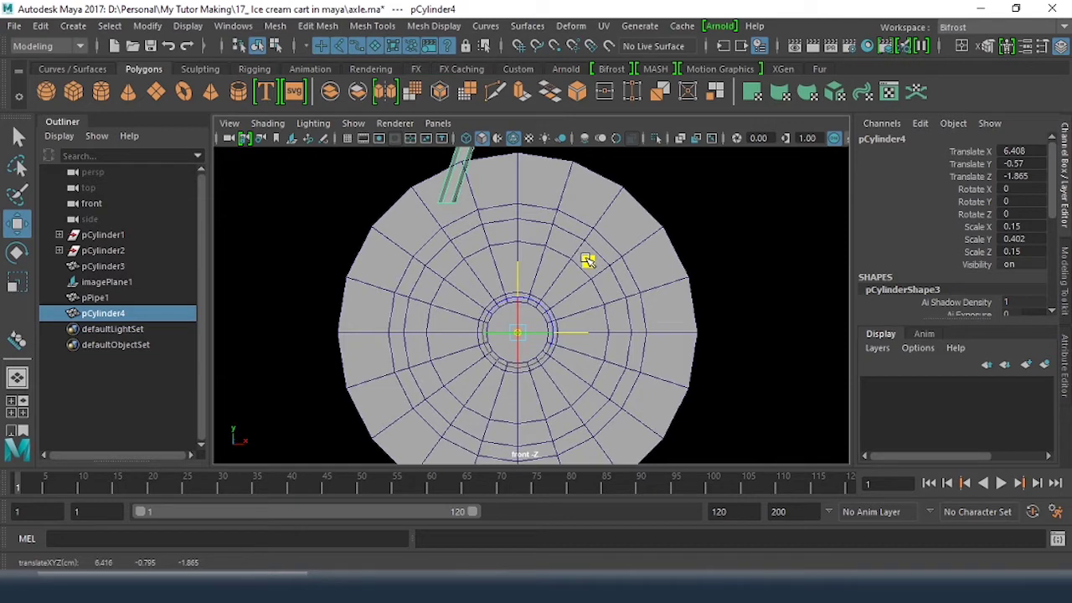
{"action": "key", "text": "d"}
{"action": "key", "text": "f"}
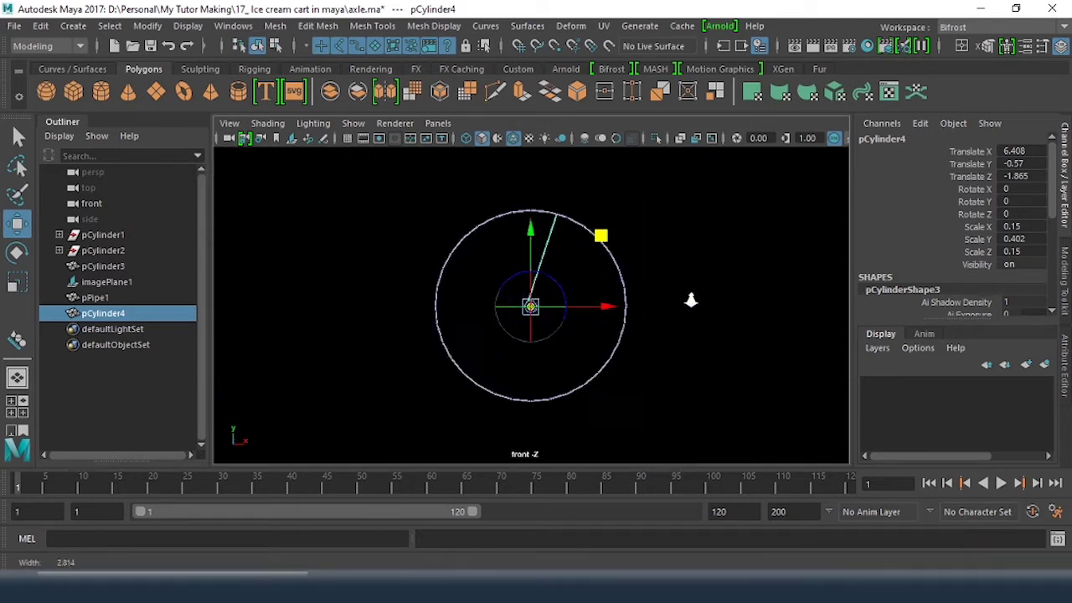
{"action": "scroll", "coordinate": [691, 300], "scroll_direction": "up", "scroll_amount": 1}
{"action": "key", "text": "d"}
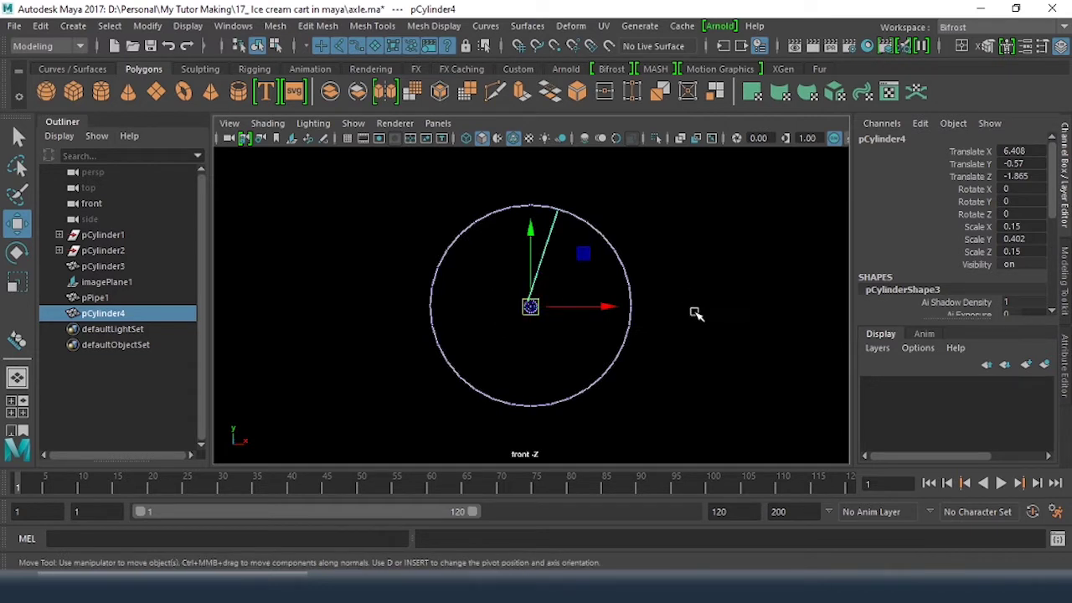
Reselect the tilted spoke and activate the Rotate tool around its pivot at the hub's centre
{"action": "left_click", "coordinate": [732, 252]}
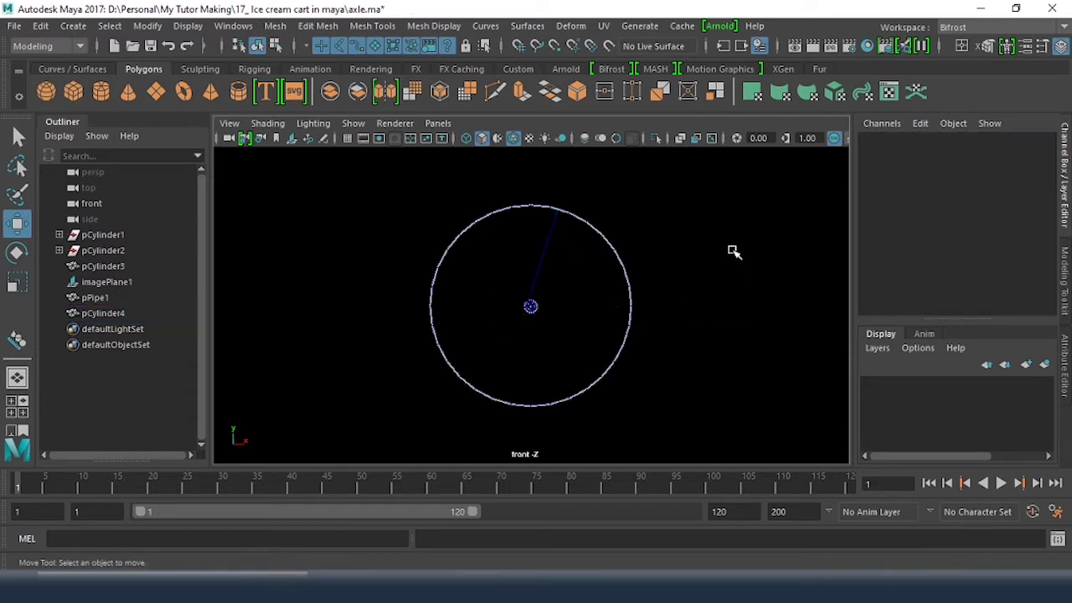
{"action": "left_click", "coordinate": [586, 267]}
{"action": "key", "text": "e"}
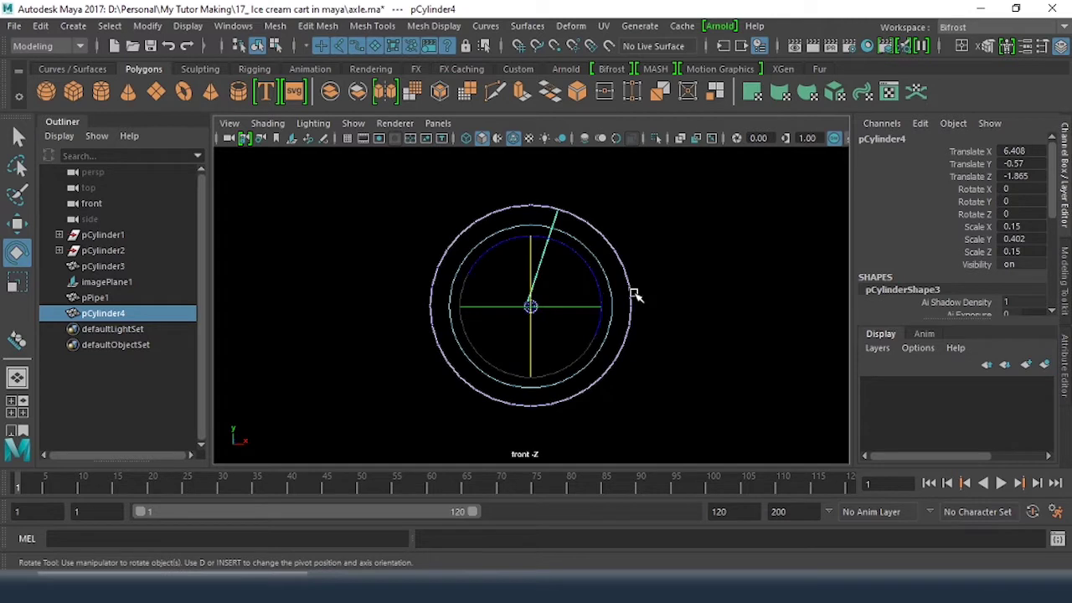
{"action": "key", "text": "equal"}
{"action": "key", "text": "equal"}
{"action": "key", "text": "equal"}
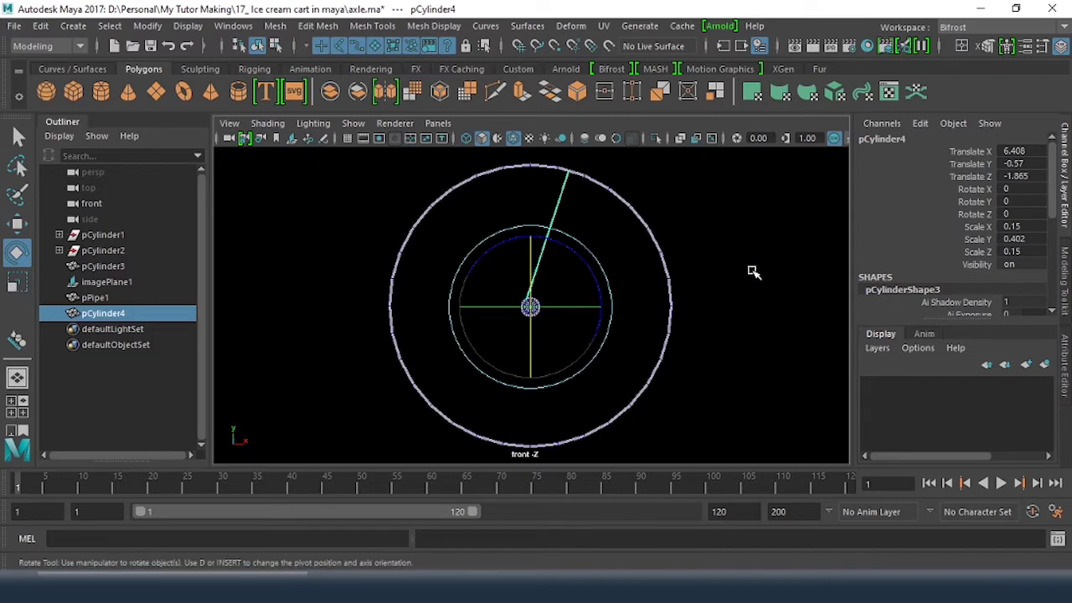
Open the Duplicate Special options for the spoke and reset them to their defaults
{"action": "left_click", "coordinate": [40, 26]}
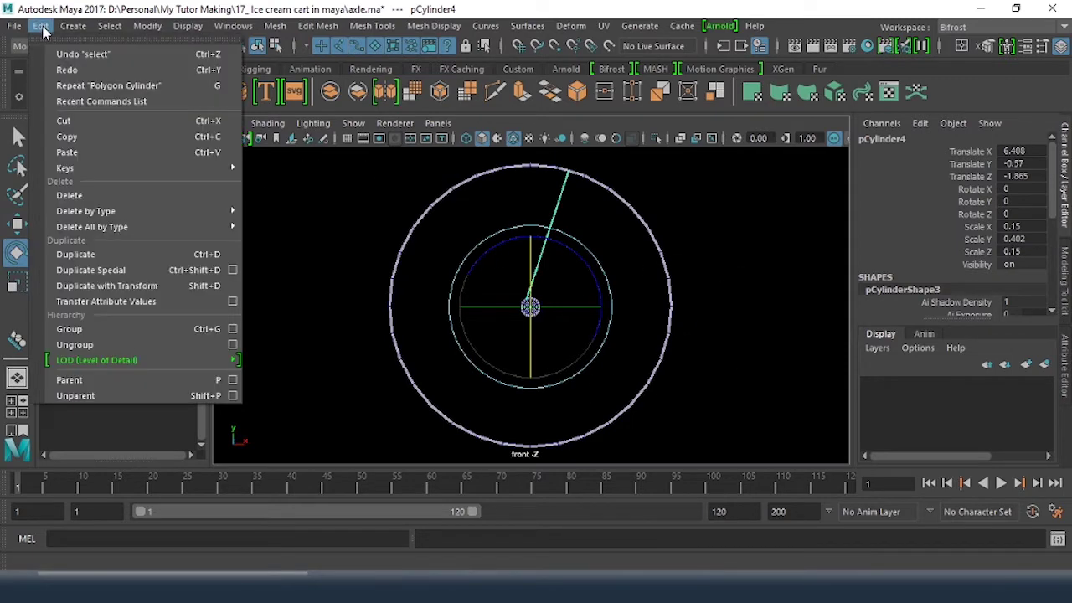
{"action": "mouse_move", "coordinate": [74, 227]}
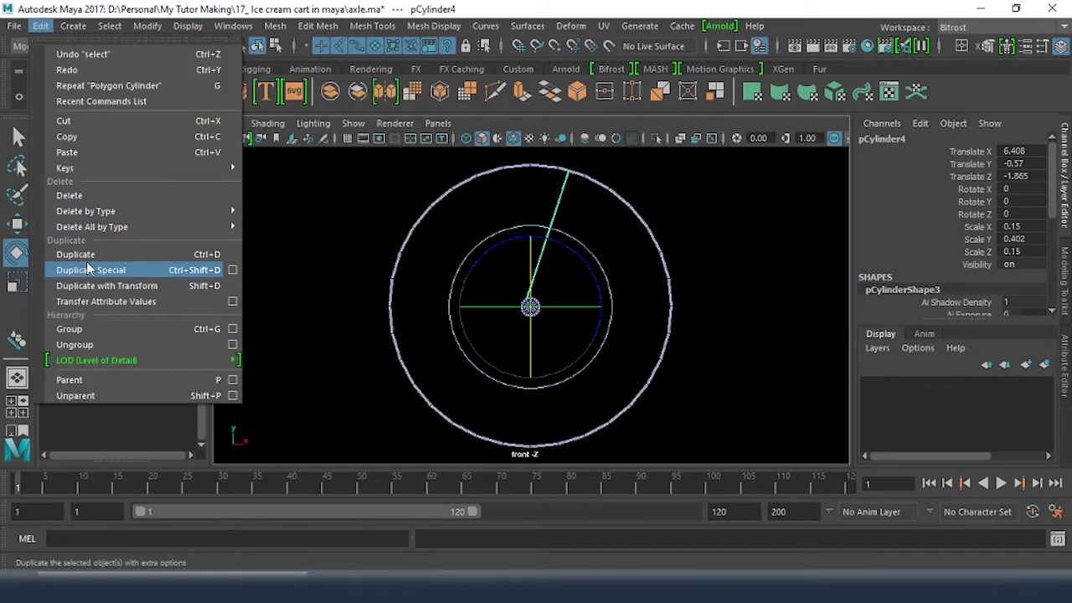
{"action": "left_click", "coordinate": [232, 270]}
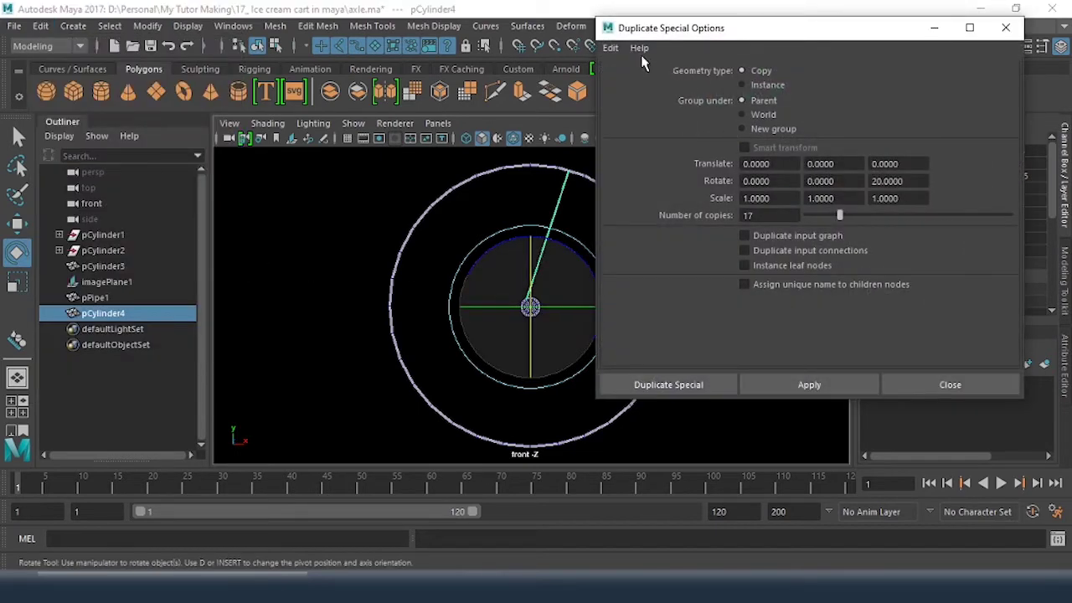
{"action": "left_click", "coordinate": [610, 47]}
{"action": "left_click", "coordinate": [634, 79]}
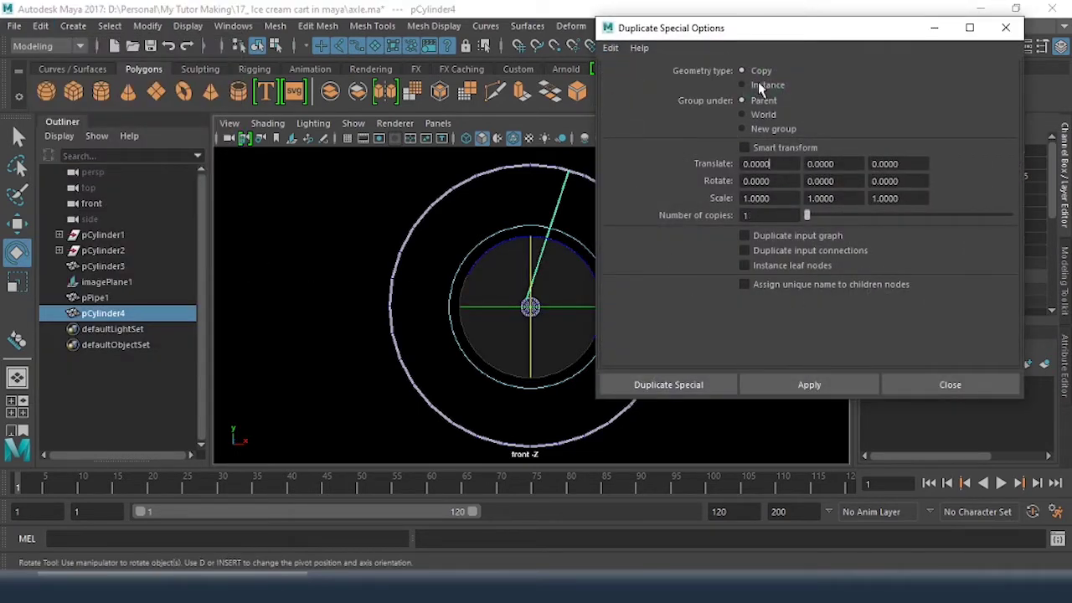
Set Duplicate Special to make instances and place them under a new group
{"action": "left_click_drag", "start_coordinate": [748, 32], "coordinate": [698, 31]}
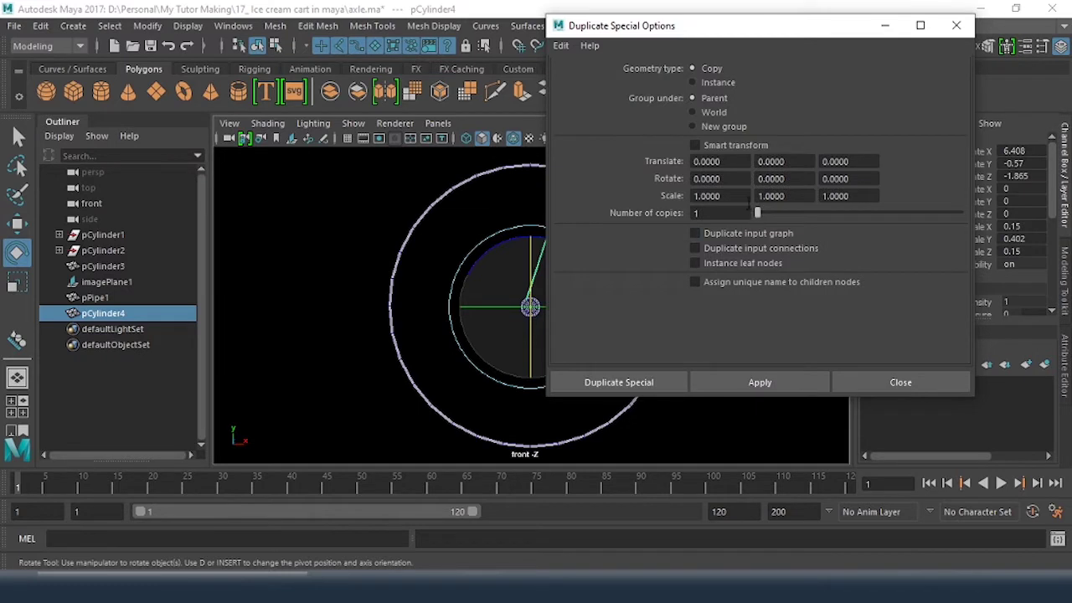
{"action": "left_click", "coordinate": [718, 83]}
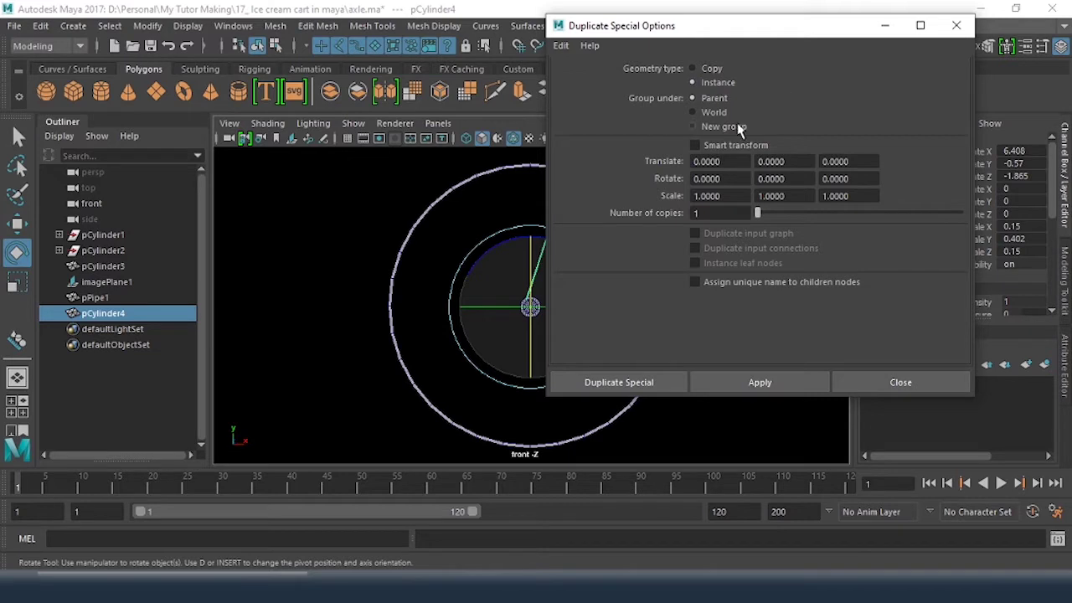
{"action": "left_click", "coordinate": [722, 127]}
{"action": "left_click_drag", "start_coordinate": [799, 31], "coordinate": [333, 89]}
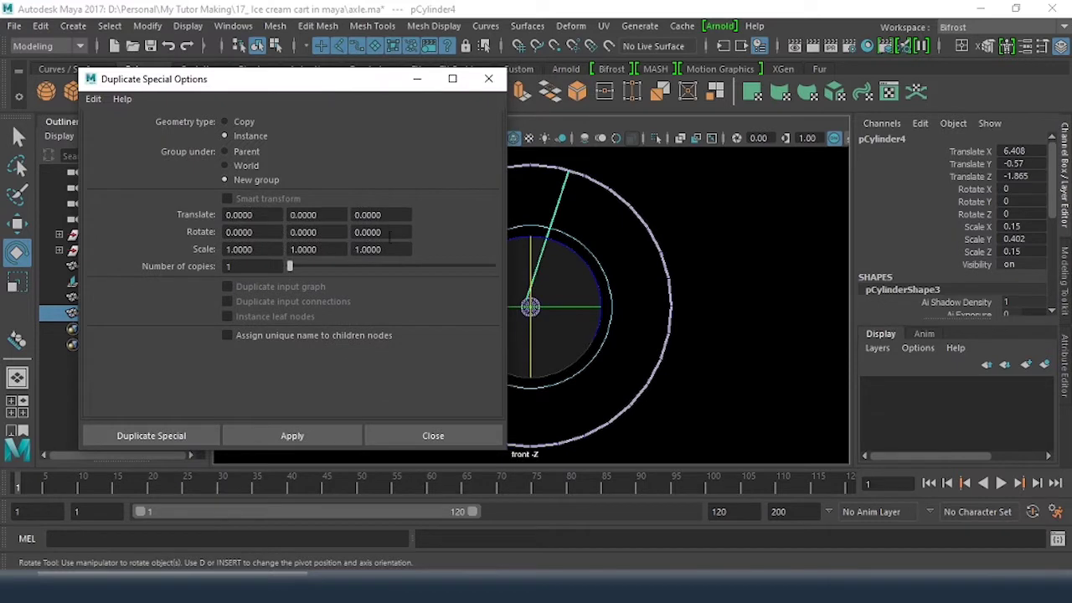
Create 18 copies of the spoke, each rotated 20 degrees about Z, and close the duplication options
{"action": "left_click", "coordinate": [389, 237]}
{"action": "type", "text": "2"}
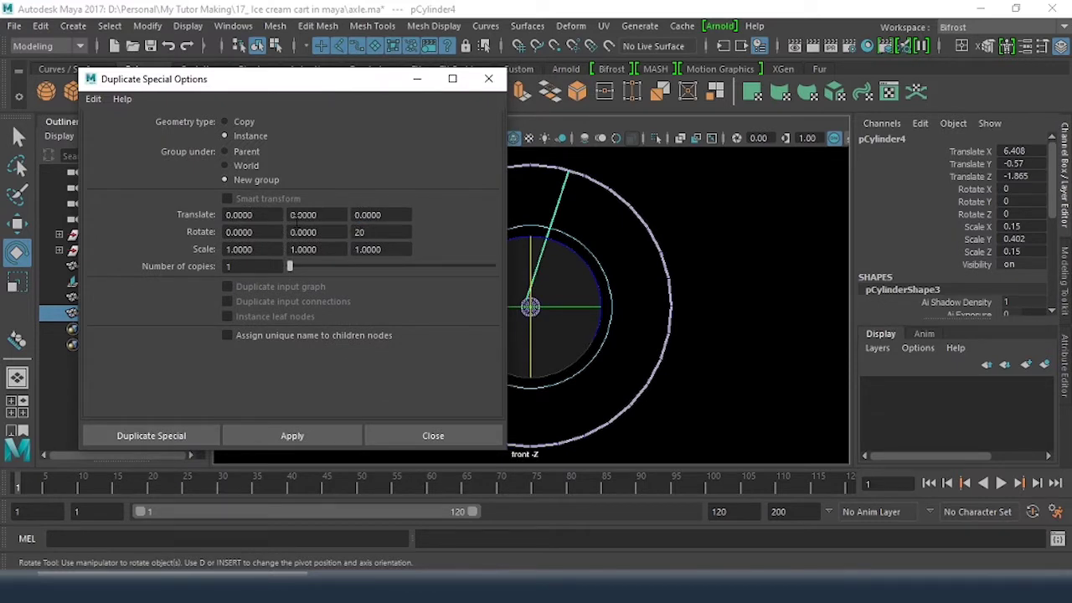
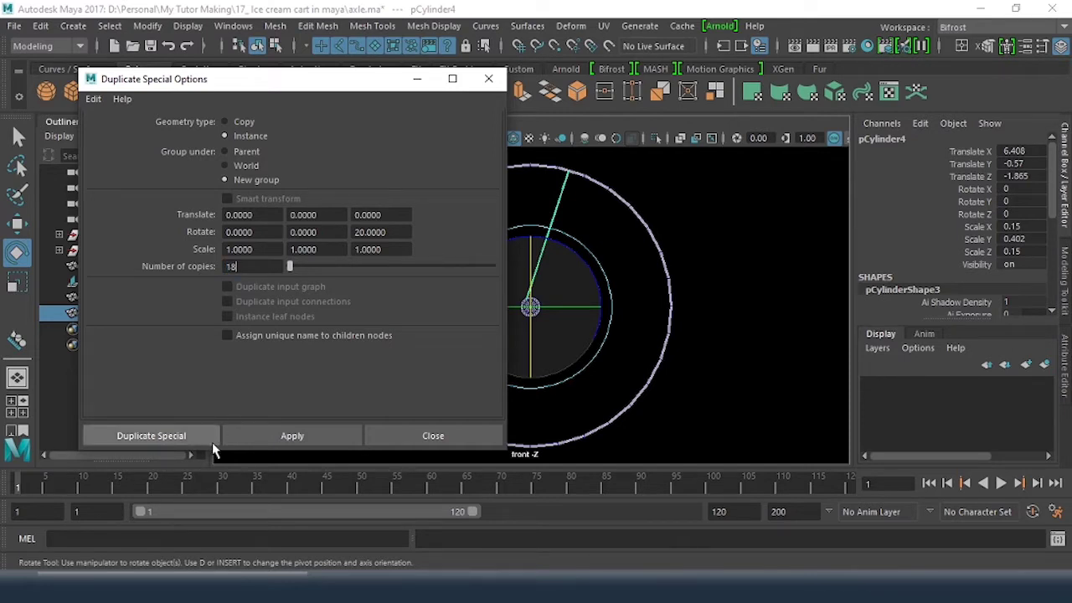
{"action": "left_click", "coordinate": [268, 437]}
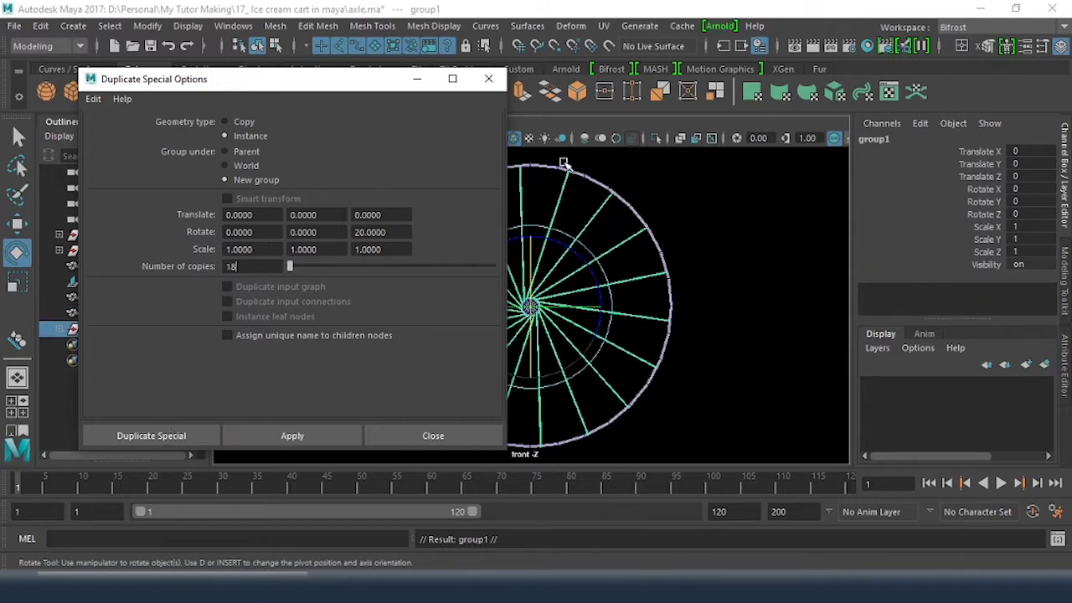
{"action": "left_click", "coordinate": [466, 439]}
Deselect the copies and examine how the spokes are spread between hub and rim in the front and perspective views
{"action": "left_click", "coordinate": [737, 299]}
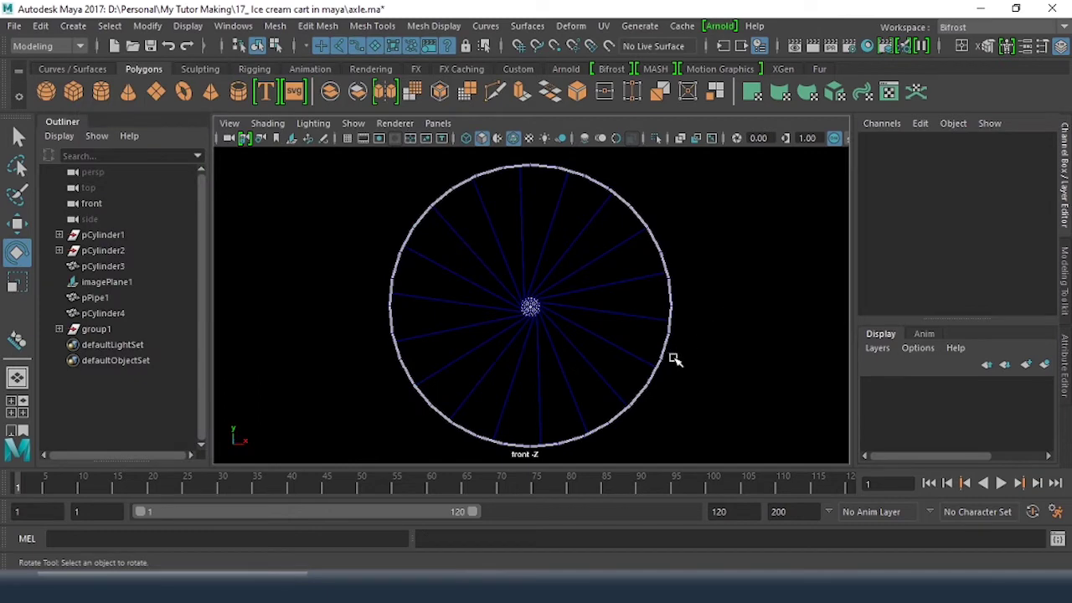
{"action": "scroll", "coordinate": [682, 316], "scroll_direction": "up", "scroll_amount": 15}
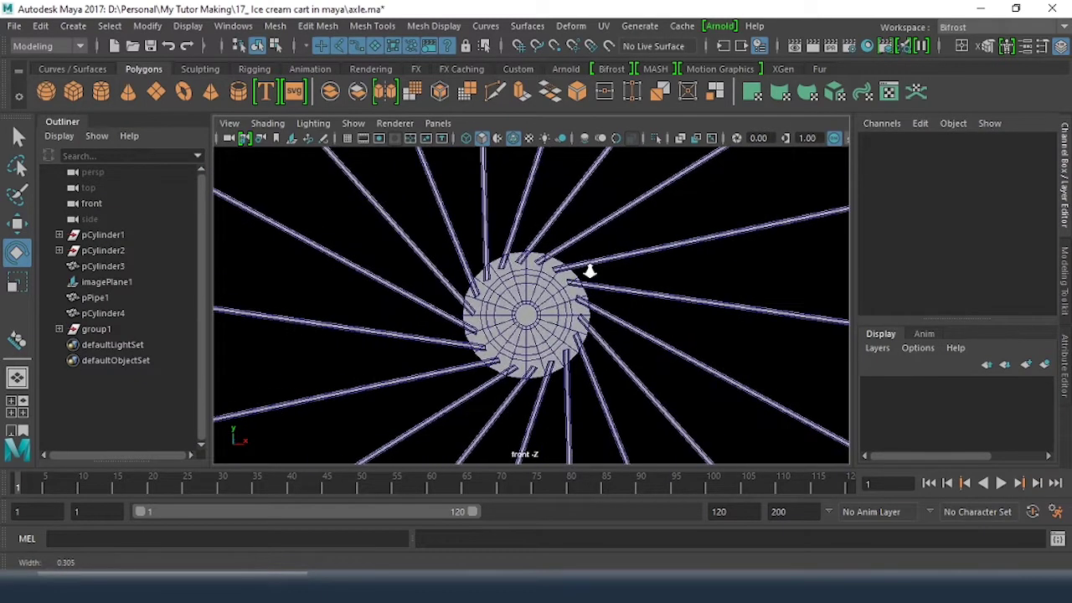
{"action": "scroll", "coordinate": [590, 270], "scroll_direction": "down", "scroll_amount": 12}
{"action": "scroll", "coordinate": [500, 282], "scroll_direction": "up", "scroll_amount": 5}
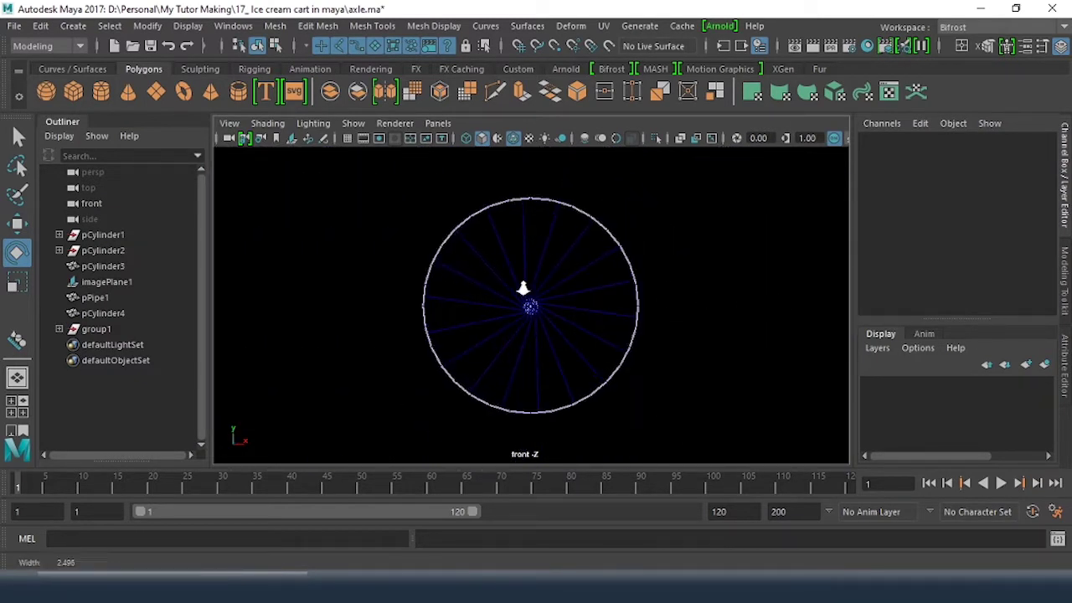
{"action": "scroll", "coordinate": [522, 288], "scroll_direction": "up", "scroll_amount": 3}
{"action": "left_click_drag", "start_coordinate": [611, 307], "coordinate": [603, 327], "text": "alt"}
{"action": "key", "text": "space"}
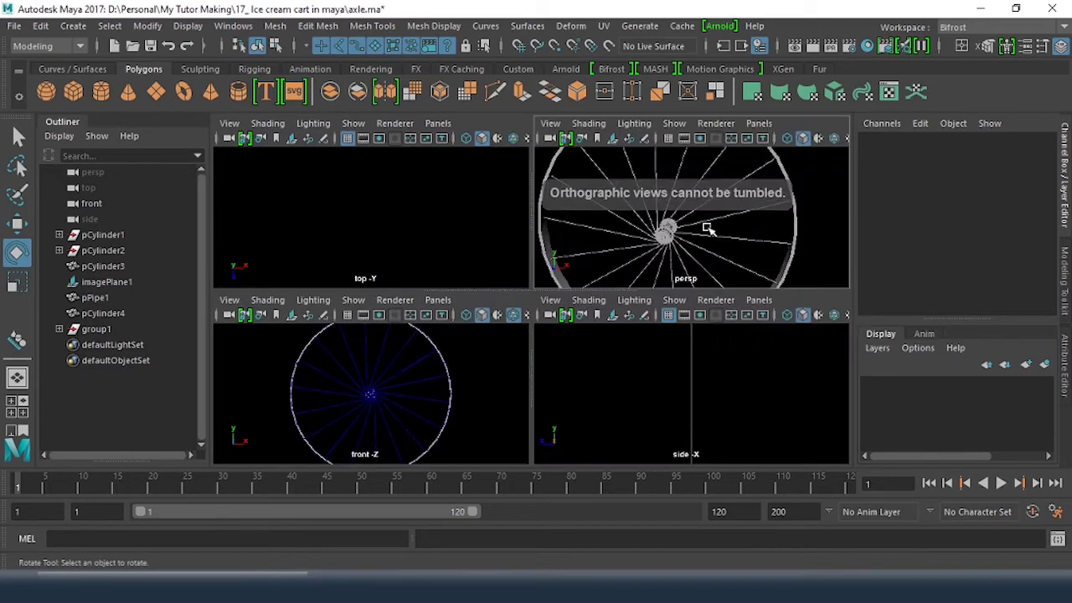
{"action": "key", "text": "space"}
{"action": "left_click_drag", "start_coordinate": [676, 277], "coordinate": [562, 308], "text": "alt"}
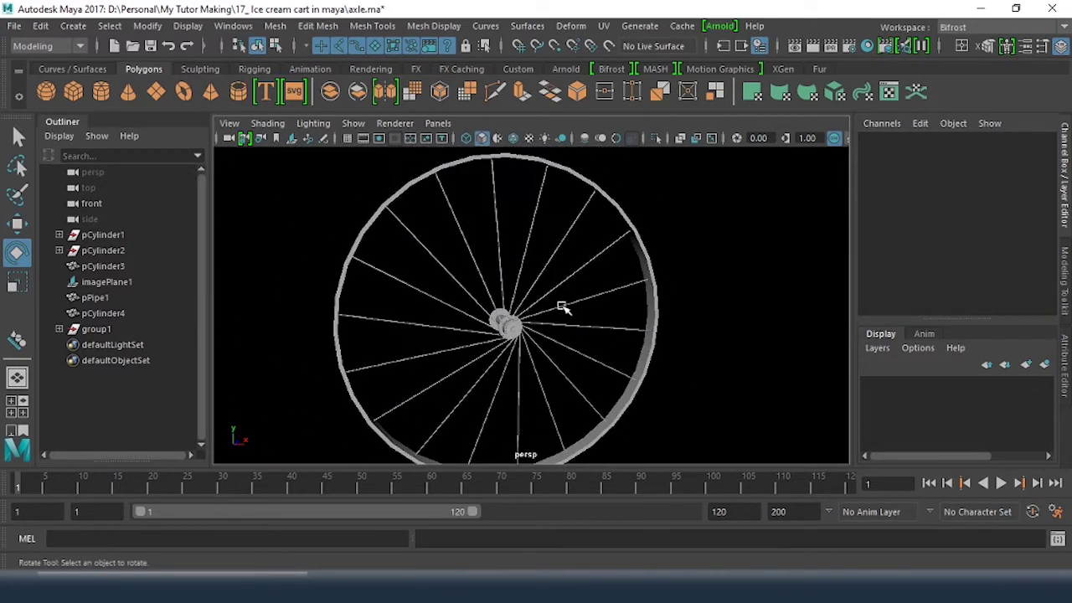
Select the group that holds the duplicated spokes, rename it Front_Spoke, and deselect it
{"action": "left_click", "coordinate": [559, 252]}
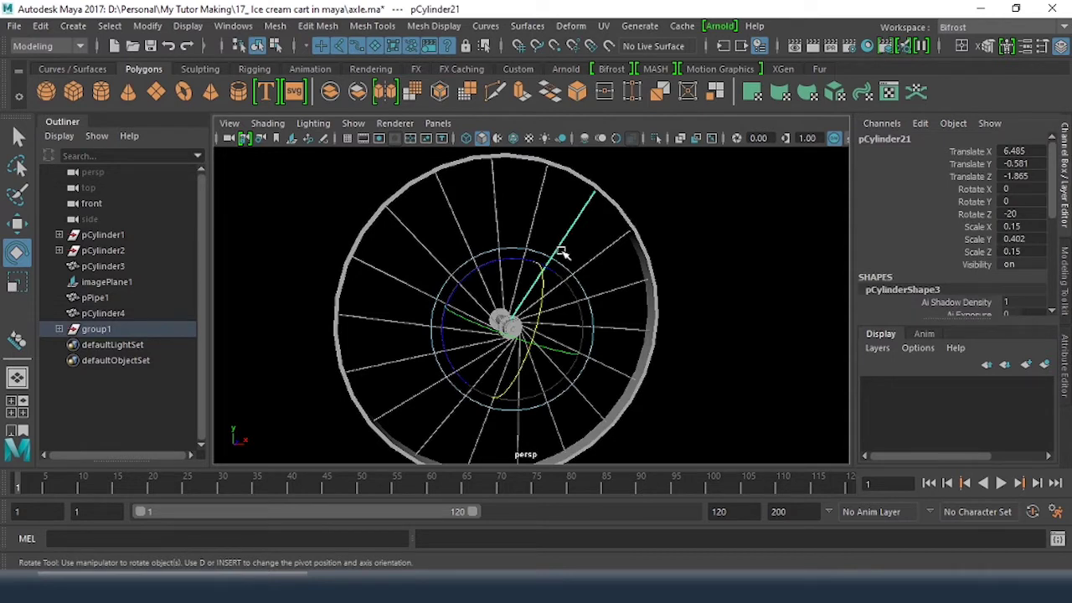
{"action": "key", "text": "Up"}
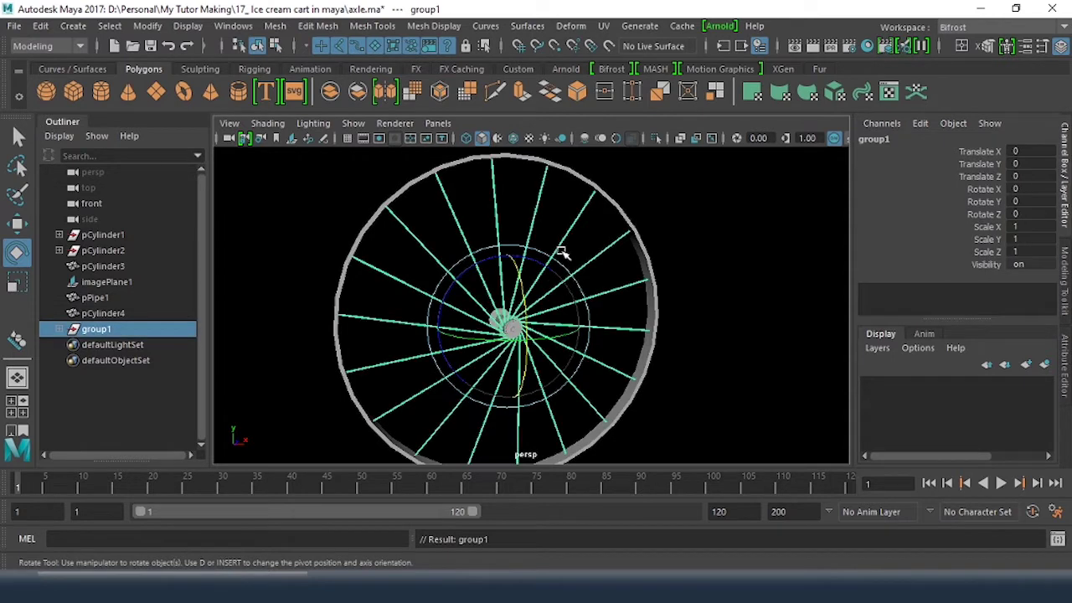
{"action": "left_click", "coordinate": [106, 335]}
{"action": "double_click", "coordinate": [113, 333]}
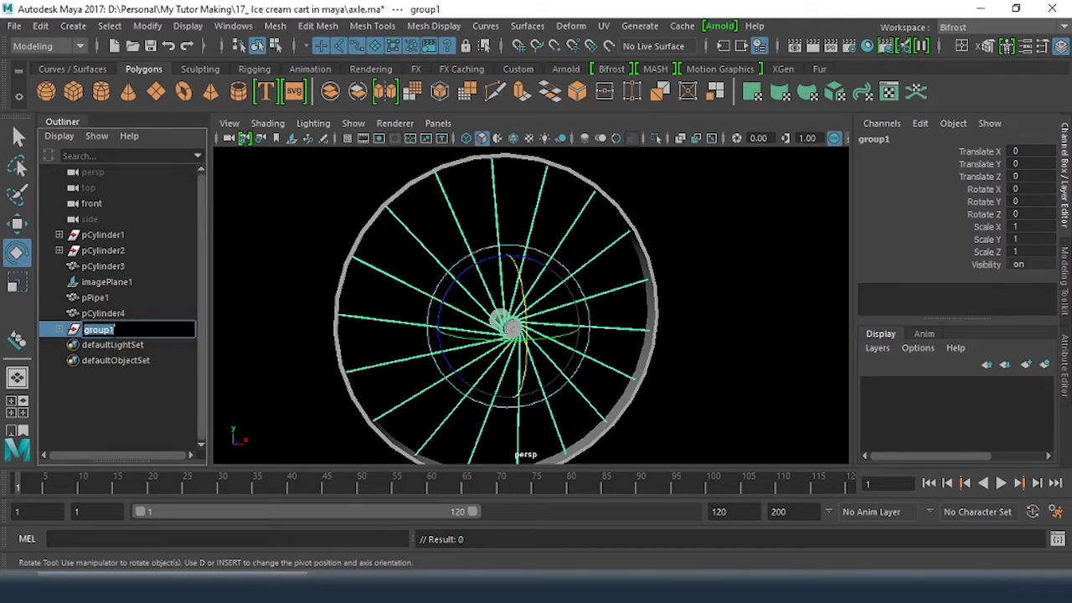
{"action": "type", "text": "Front_Spoke"}
{"action": "key", "text": "Return"}
{"action": "left_click", "coordinate": [717, 210]}
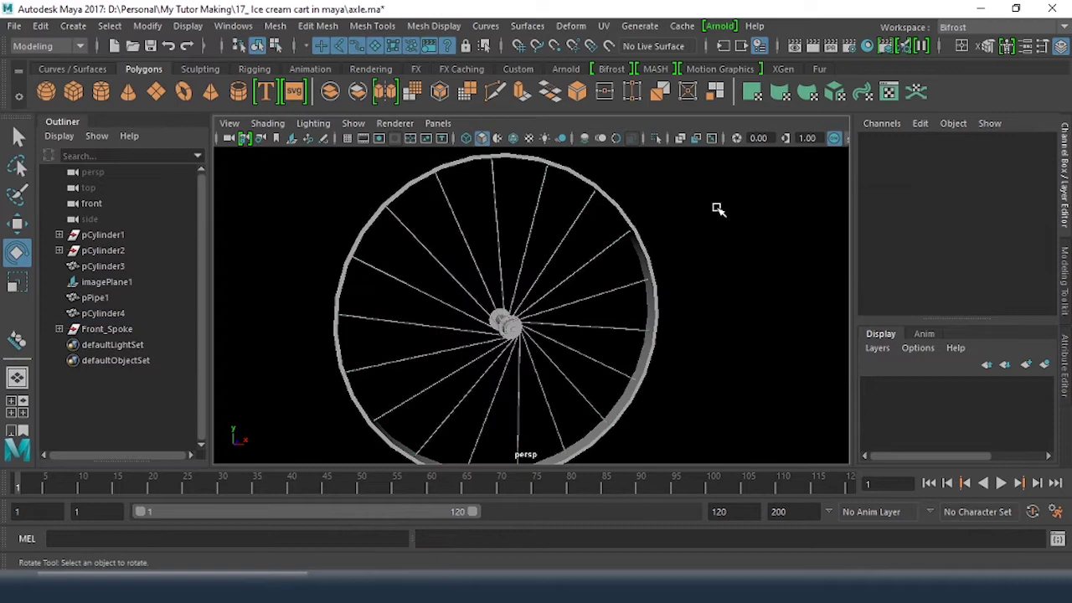
Select the whole Front_Spoke group through one of its spokes and activate the Move tool
{"action": "left_click", "coordinate": [572, 226]}
{"action": "key", "text": "w"}
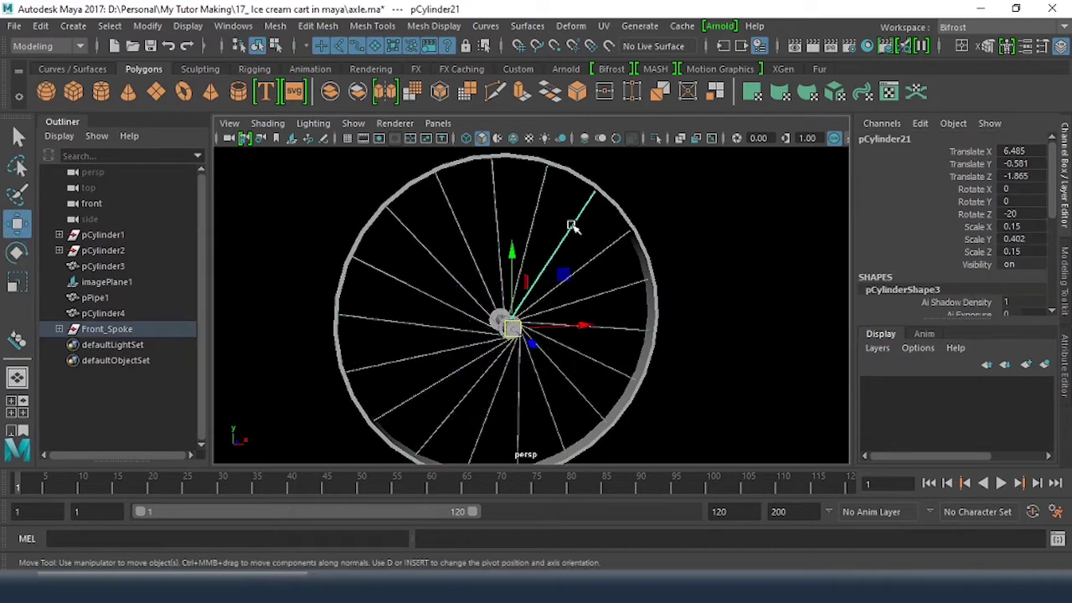
{"action": "key", "text": "Up"}
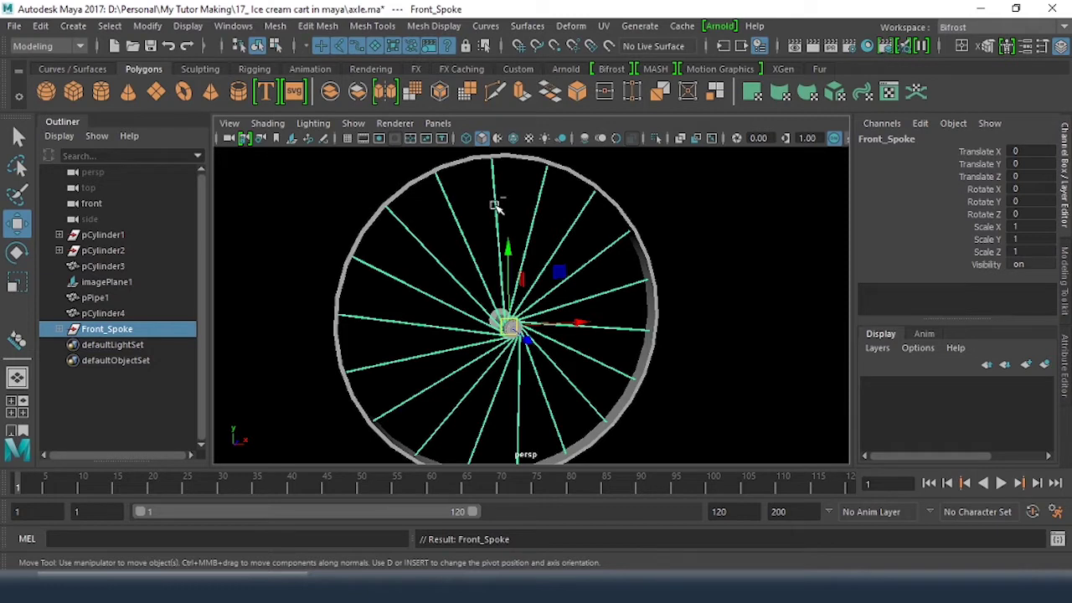
Duplicate the Front_Spoke group and mirror the copy by setting its Scale Z to -1
{"action": "key", "text": "ctrl+d"}
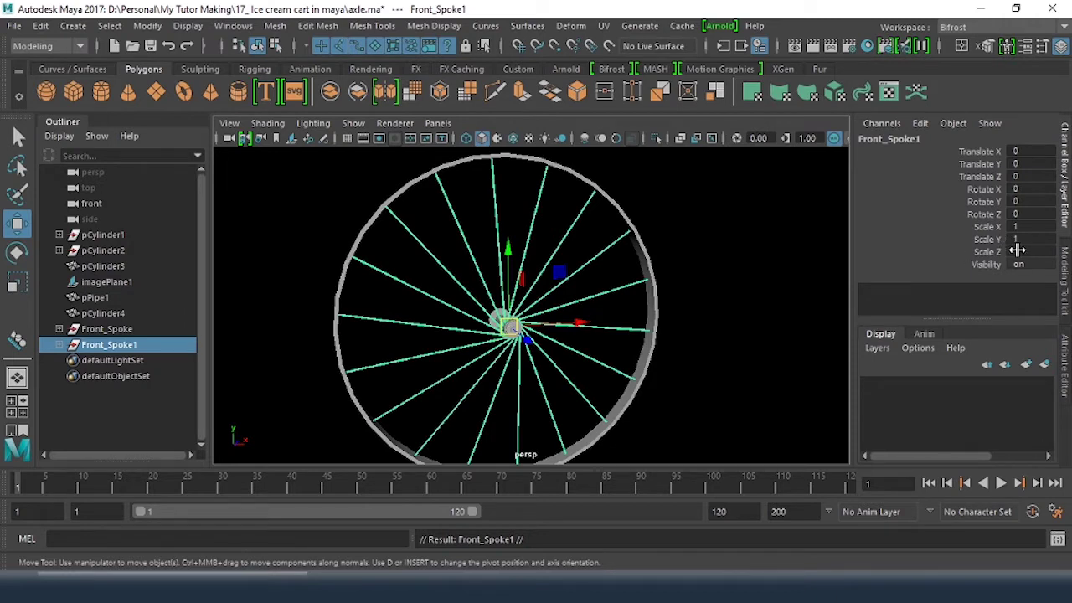
{"action": "left_click_drag", "start_coordinate": [779, 313], "coordinate": [795, 335], "text": "alt"}
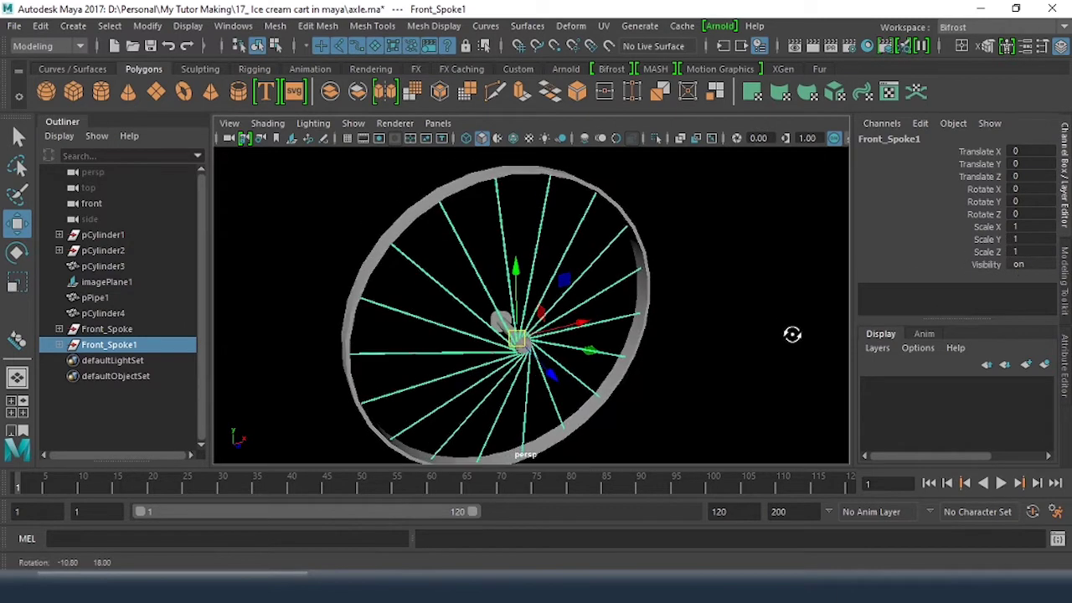
{"action": "left_click", "coordinate": [1025, 251]}
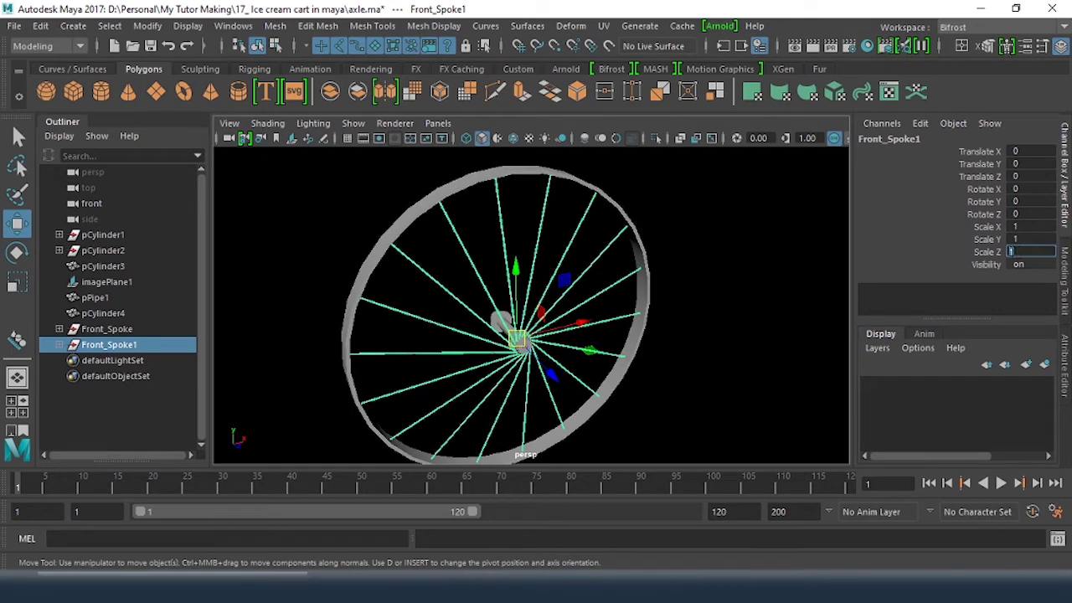
{"action": "type", "text": "-"}
{"action": "key", "text": "Return"}
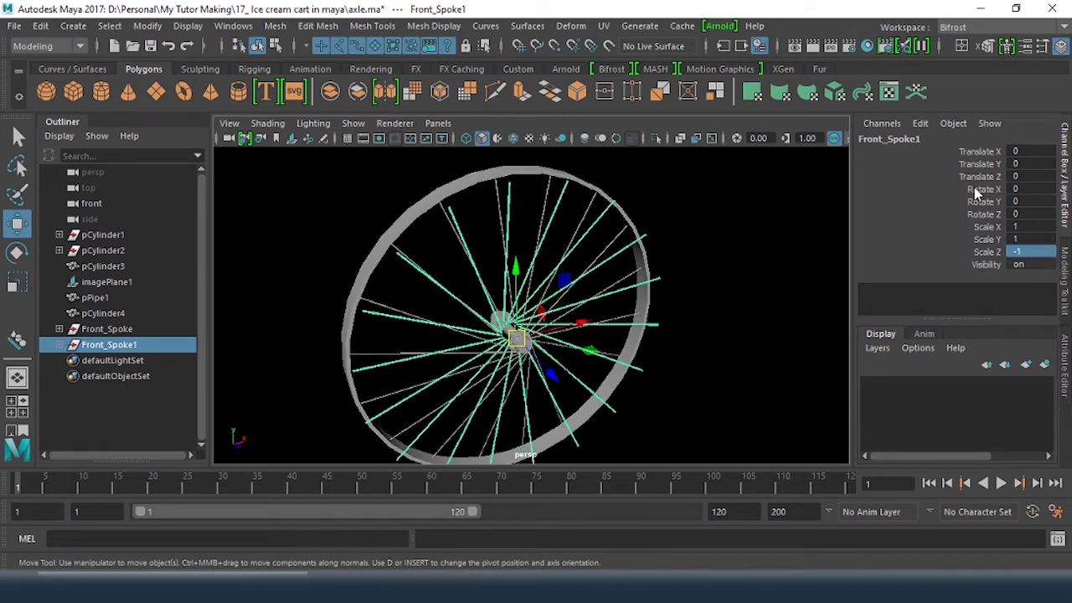
Move the mirrored spoke group along Z to about -0.057 so it sits on the hub's opposite flange
{"action": "left_click_drag", "start_coordinate": [780, 281], "coordinate": [746, 316], "text": "alt"}
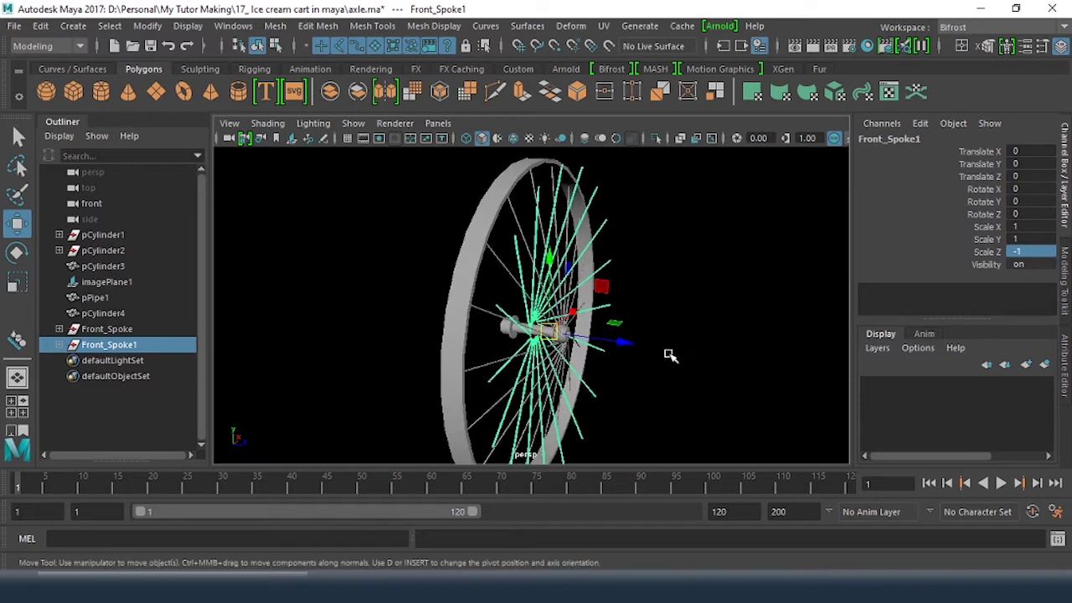
{"action": "left_click_drag", "start_coordinate": [634, 345], "coordinate": [612, 341]}
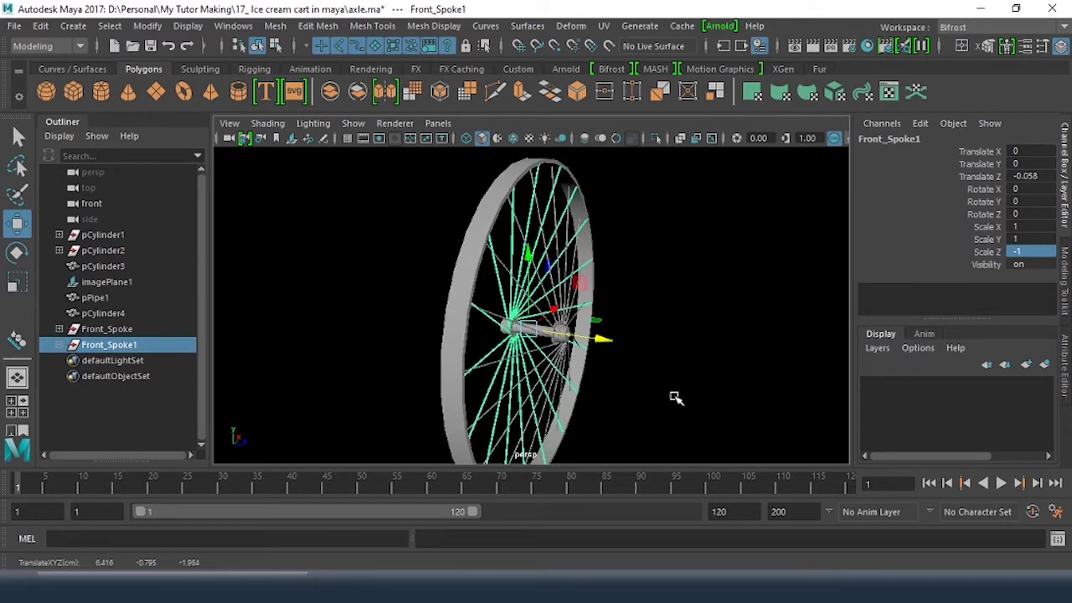
{"action": "left_click_drag", "start_coordinate": [677, 397], "coordinate": [668, 371], "text": "alt"}
{"action": "scroll", "coordinate": [536, 346], "scroll_direction": "up", "scroll_amount": 5}
{"action": "left_click_drag", "start_coordinate": [536, 346], "coordinate": [506, 278], "text": "alt"}
{"action": "left_click_drag", "start_coordinate": [562, 246], "coordinate": [562, 247]}
{"action": "left_click_drag", "start_coordinate": [485, 303], "coordinate": [455, 268], "text": "alt"}
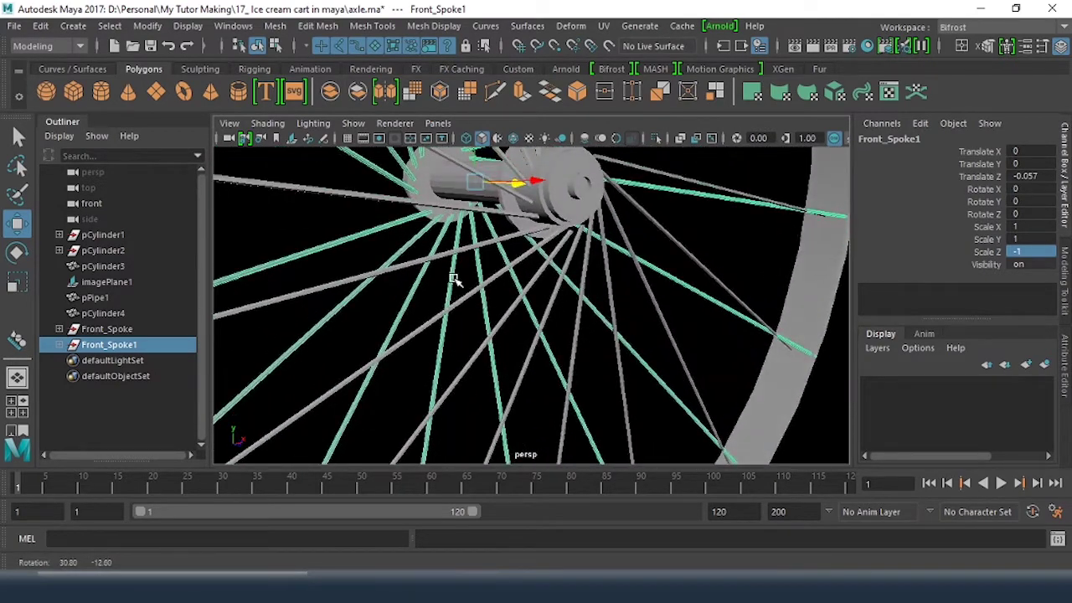
{"action": "scroll", "coordinate": [469, 276], "scroll_direction": "down", "scroll_amount": 6}
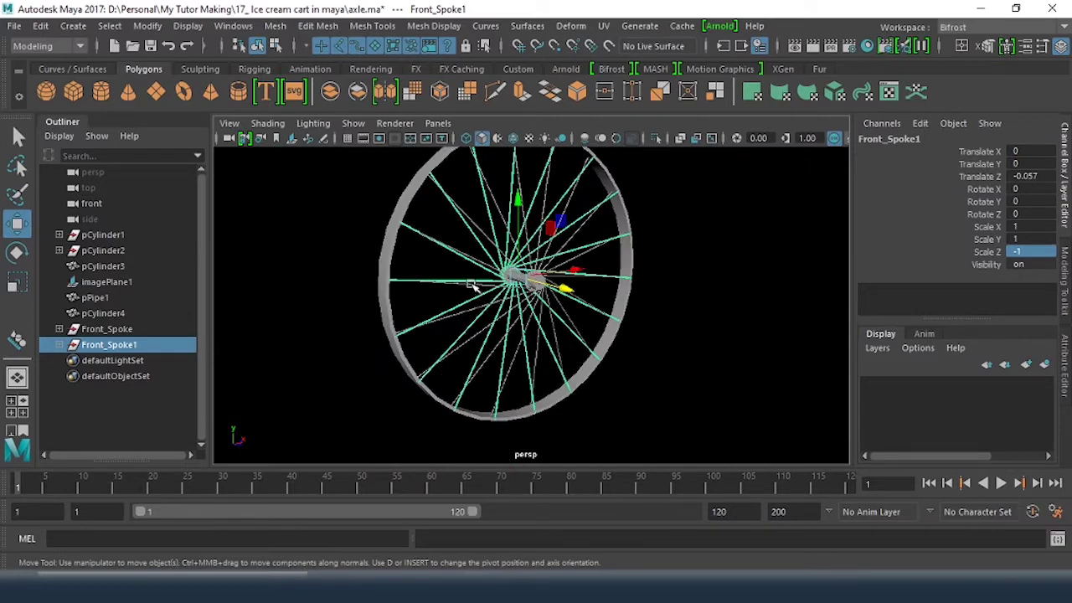
{"action": "scroll", "coordinate": [472, 286], "scroll_direction": "down", "scroll_amount": 3}
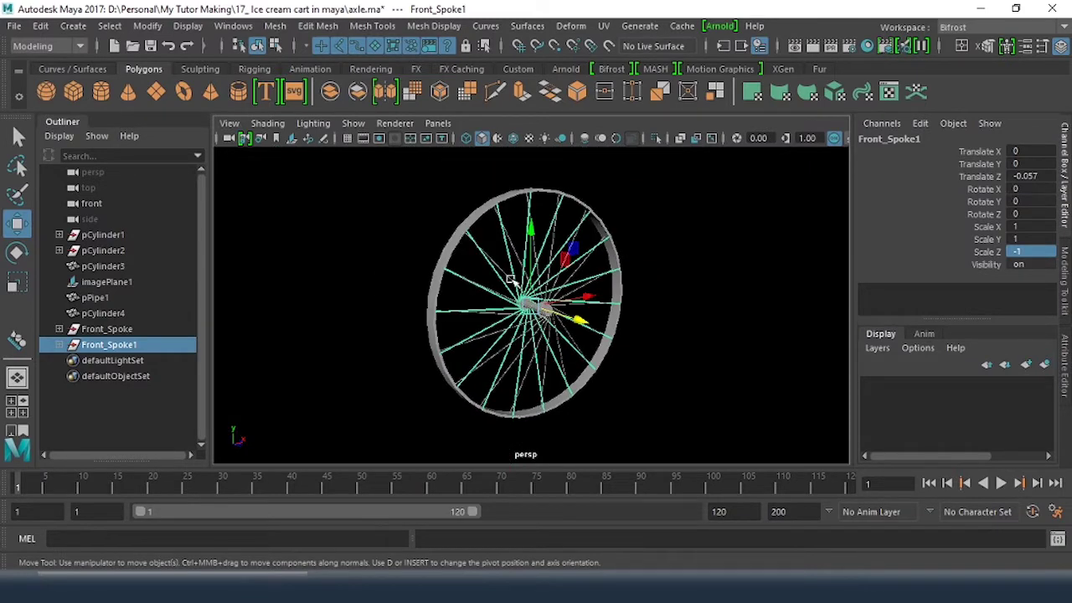
In the front view, rotate the mirrored spokes about Z to roughly -11.3 degrees so they fall between the original spokes
{"action": "left_click_drag", "start_coordinate": [509, 279], "coordinate": [472, 296], "text": "alt"}
{"action": "key", "text": "space"}
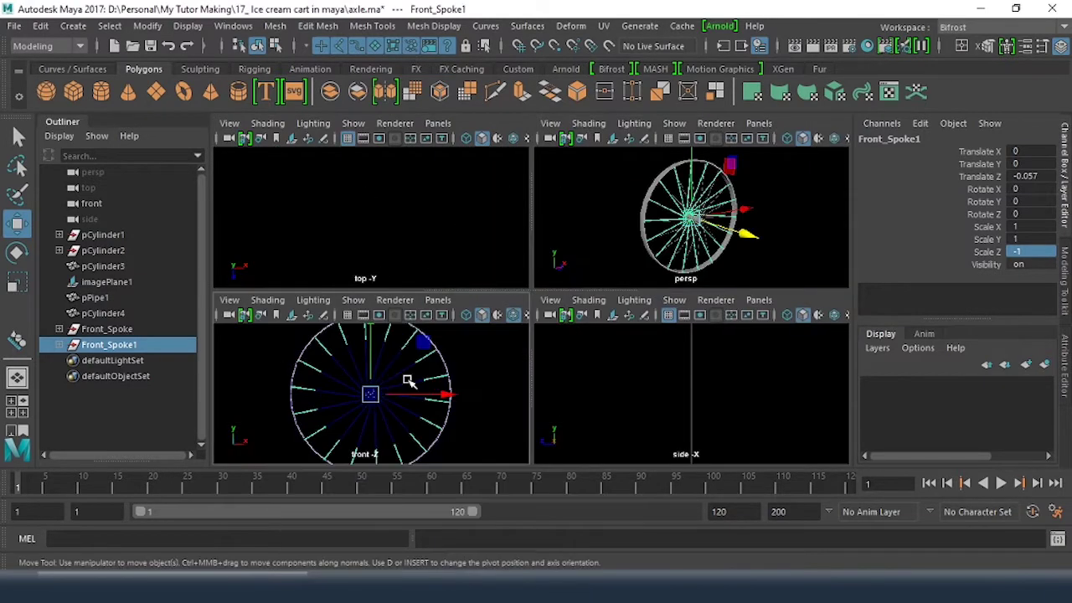
{"action": "key", "text": "space"}
{"action": "key", "text": "e"}
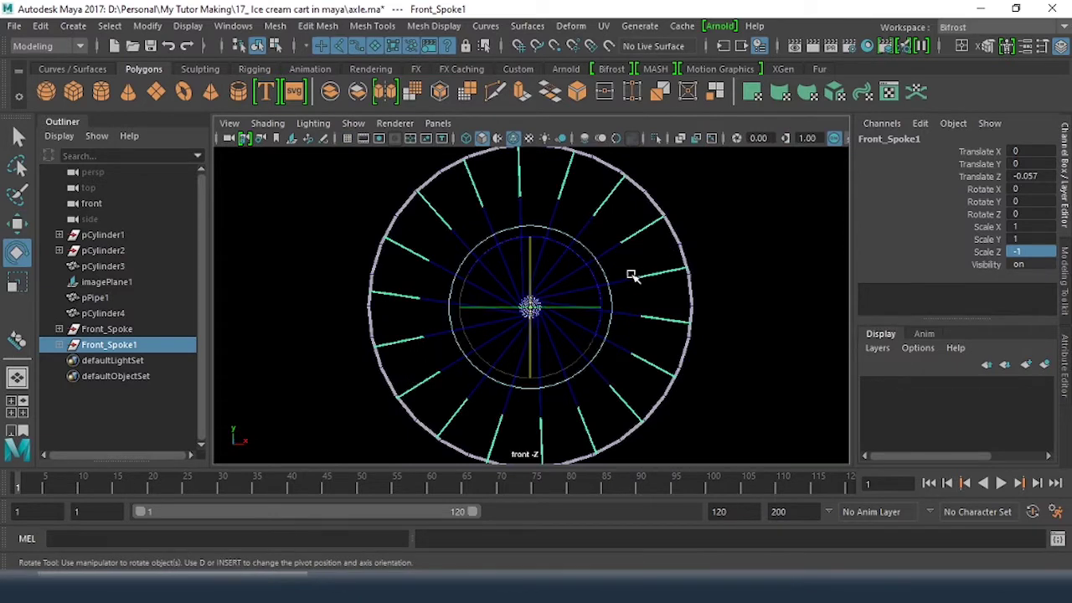
{"action": "scroll", "coordinate": [627, 292], "scroll_direction": "up", "scroll_amount": 2}
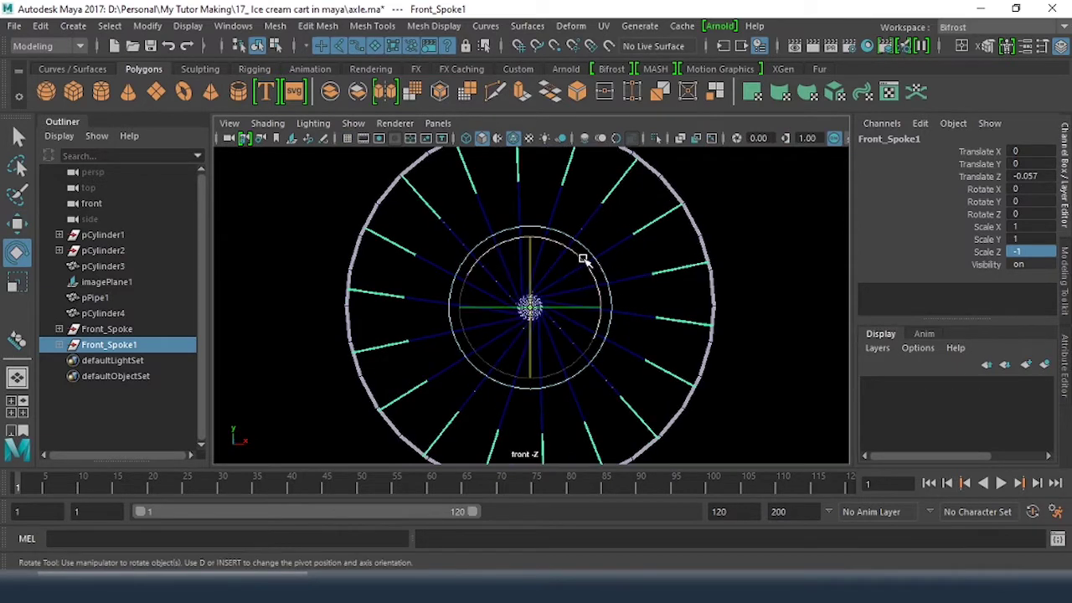
{"action": "left_click_drag", "start_coordinate": [580, 262], "coordinate": [592, 268]}
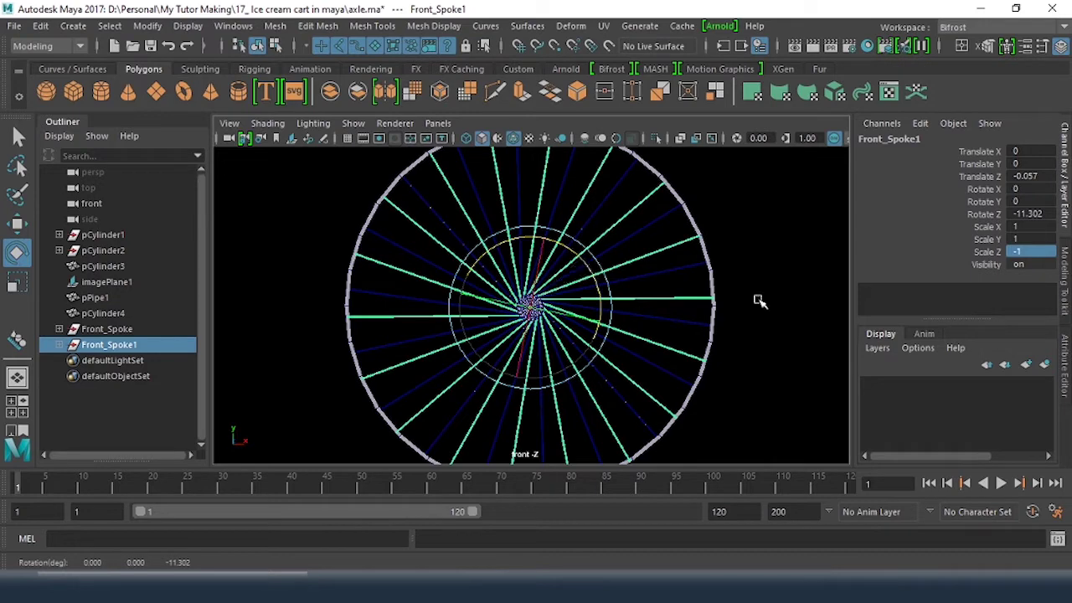
{"action": "left_click", "coordinate": [762, 266]}
{"action": "key", "text": "space"}
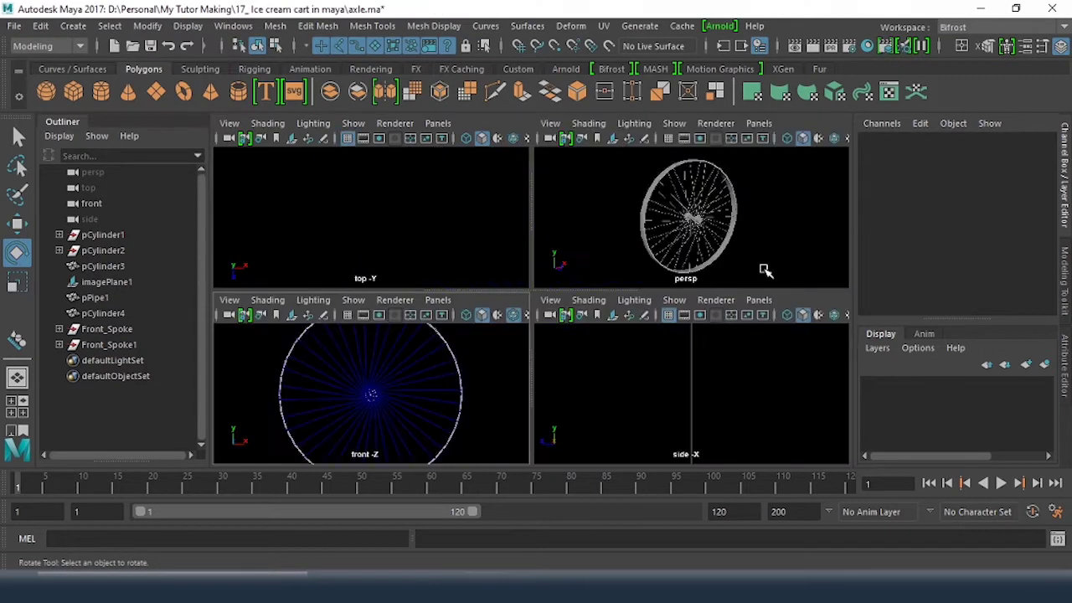
{"action": "key", "text": "space"}
Turn on wireframe on shaded and select the complete outer face loop of the wheel rim
{"action": "left_click_drag", "start_coordinate": [680, 258], "coordinate": [615, 371], "text": "alt"}
{"action": "right_click_drag", "start_coordinate": [615, 371], "coordinate": [604, 311], "text": "alt"}
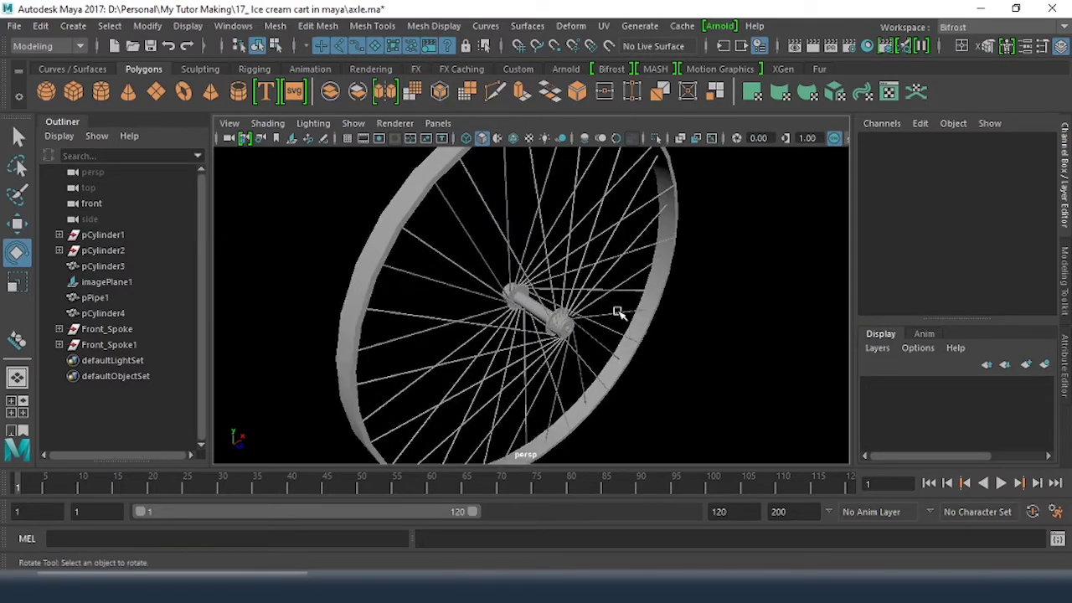
{"action": "left_click_drag", "start_coordinate": [668, 316], "coordinate": [547, 299], "text": "alt"}
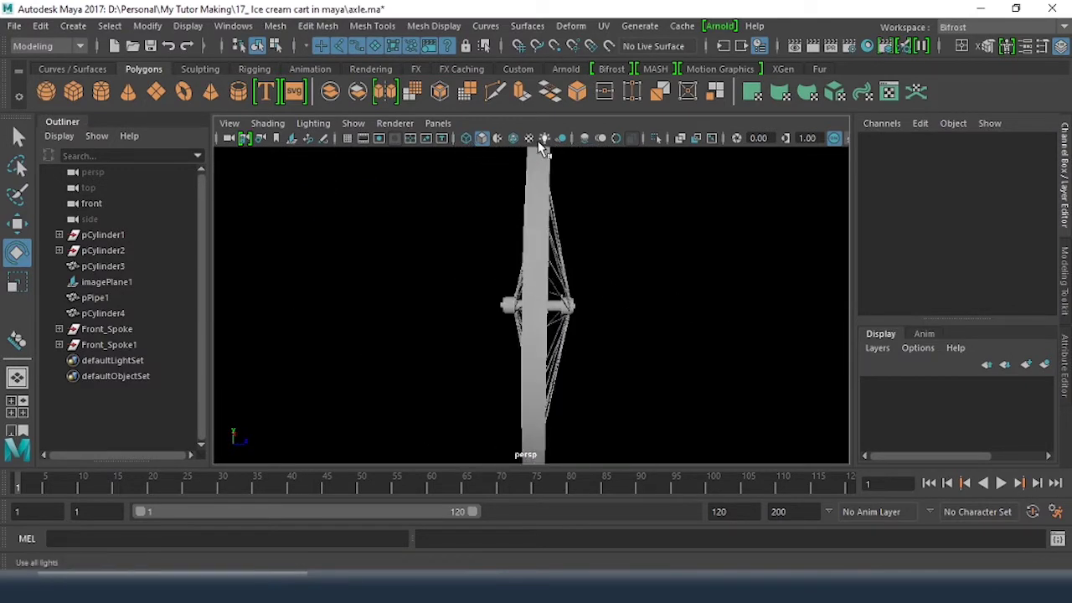
{"action": "left_click", "coordinate": [513, 140]}
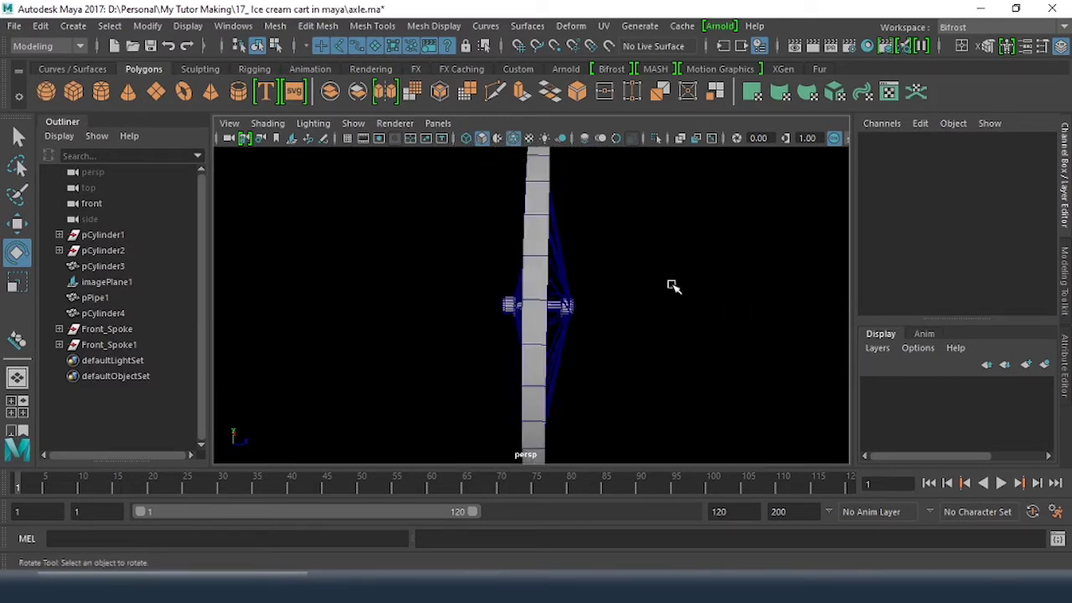
{"action": "left_click_drag", "start_coordinate": [675, 287], "coordinate": [506, 287], "text": "alt"}
{"action": "right_click_drag", "start_coordinate": [470, 277], "coordinate": [466, 178]}
{"action": "left_click", "coordinate": [471, 279]}
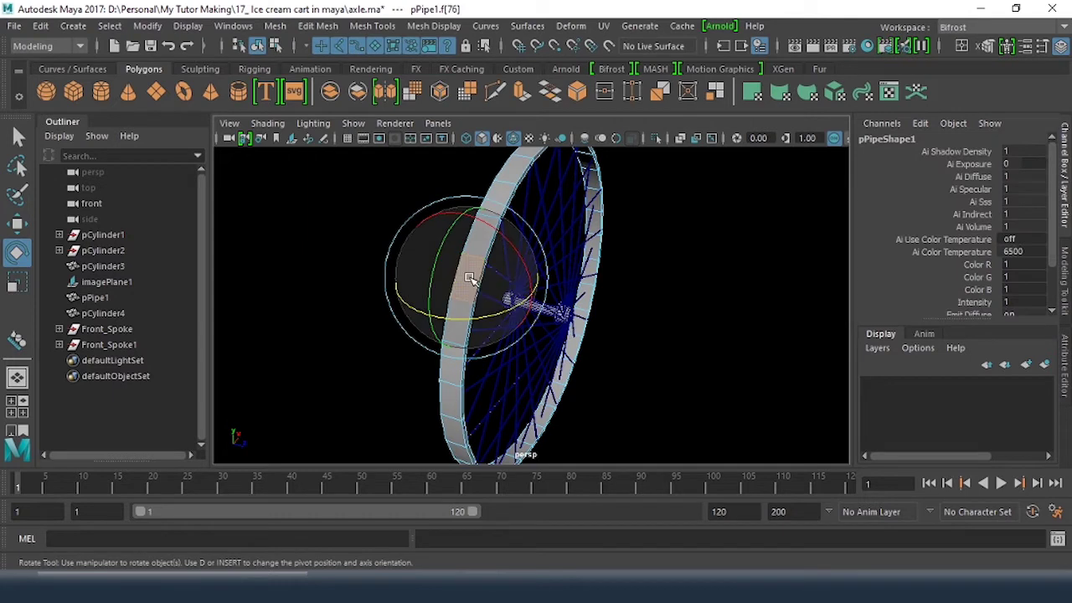
{"action": "key", "text": "w"}
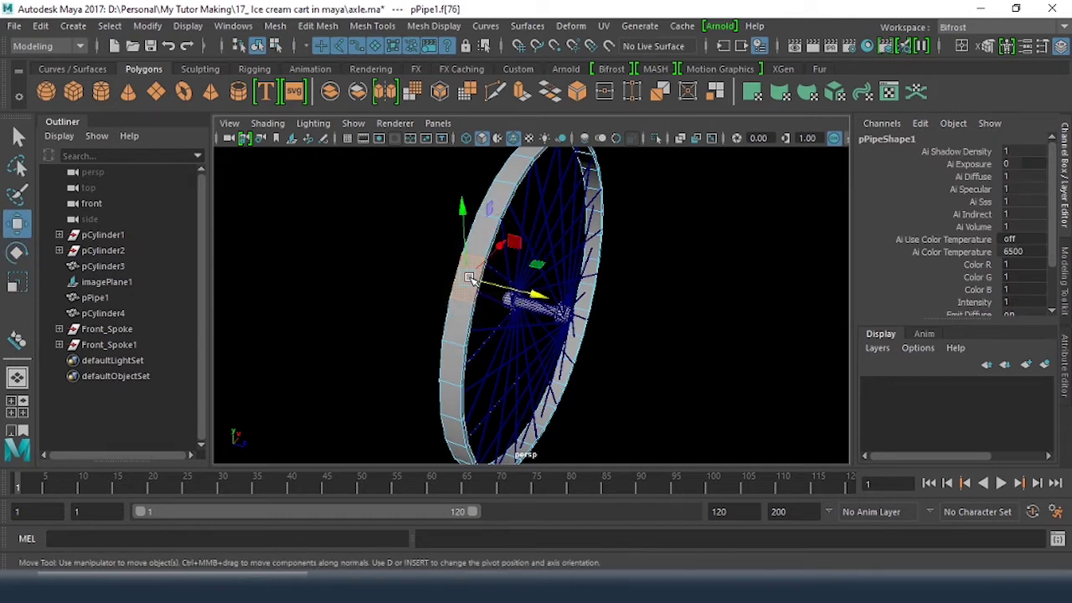
{"action": "double_click", "coordinate": [459, 312]}
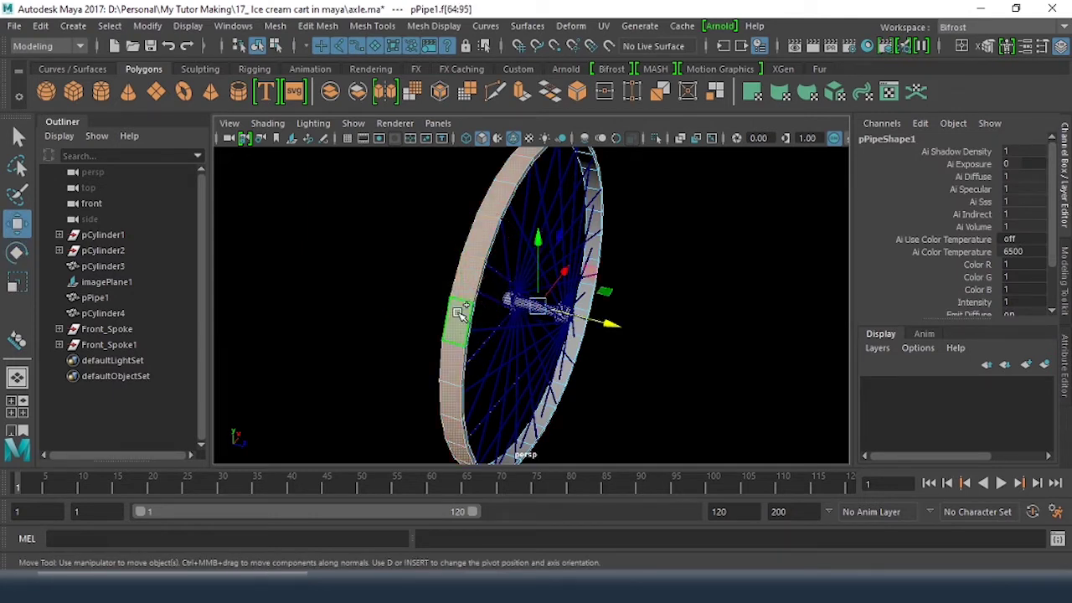
{"action": "left_click_drag", "start_coordinate": [459, 314], "coordinate": [503, 318], "text": "alt"}
{"action": "right_click_drag", "start_coordinate": [503, 318], "coordinate": [563, 325], "text": "alt"}
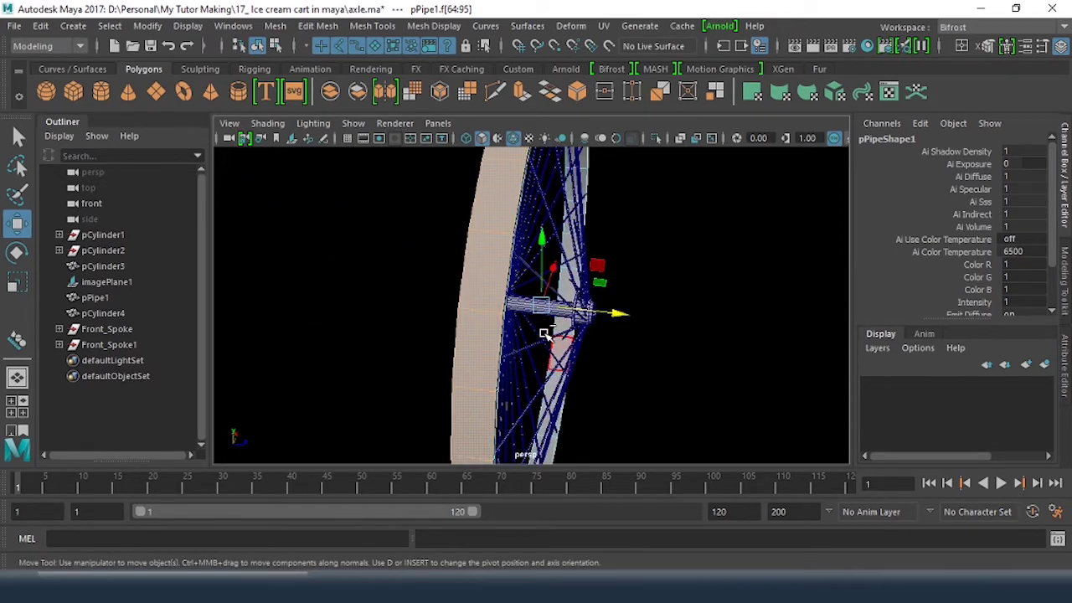
Extrude the rim's outer face loop and narrow it across the width, leaving a thin border strip along each edge
{"action": "key", "text": "ctrl+e"}
{"action": "left_click_drag", "start_coordinate": [539, 335], "coordinate": [593, 342], "text": "alt"}
{"action": "left_click", "coordinate": [654, 261]}
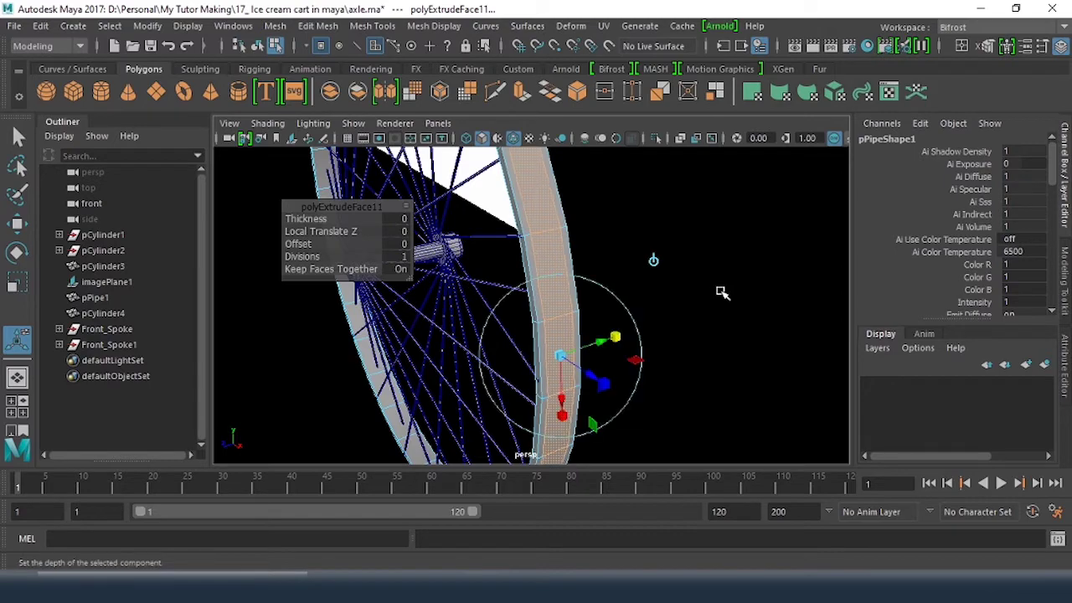
{"action": "left_click_drag", "start_coordinate": [685, 283], "coordinate": [624, 327], "text": "alt"}
{"action": "left_click_drag", "start_coordinate": [683, 233], "coordinate": [639, 268], "text": "alt"}
Select the two thin border face loops along both edges of the rim's outer surface
{"action": "key", "text": "w"}
{"action": "left_click", "coordinate": [567, 270]}
{"action": "left_click", "coordinate": [644, 279]}
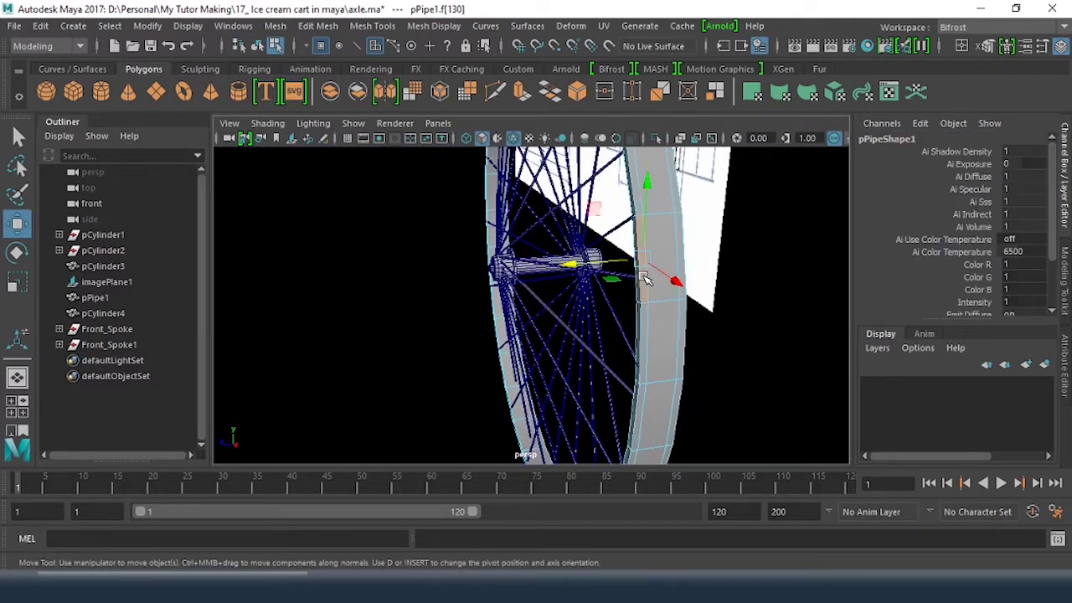
{"action": "left_click", "coordinate": [642, 309]}
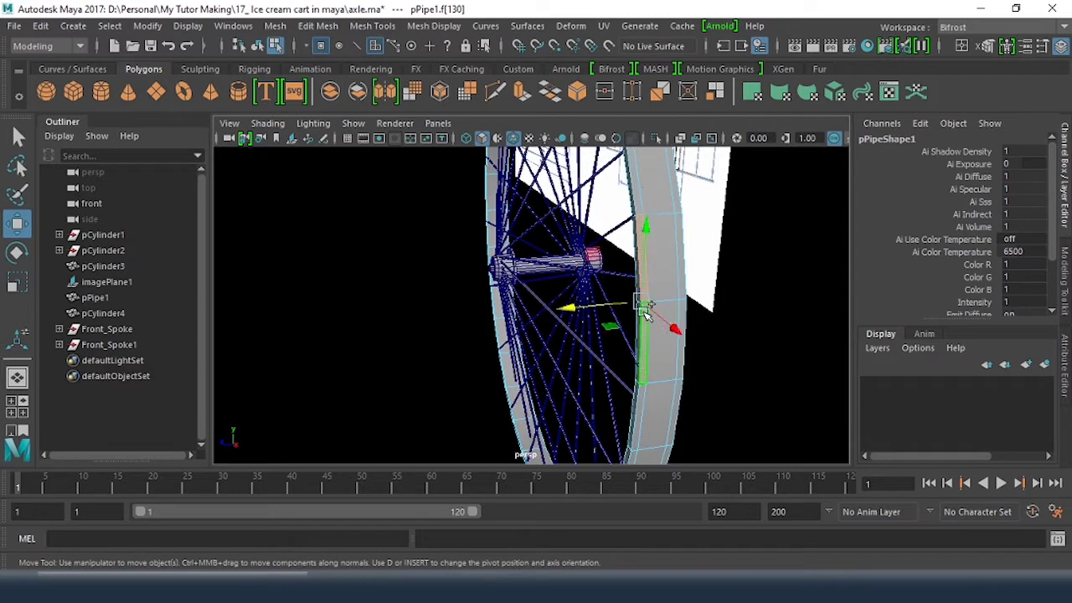
{"action": "left_click", "coordinate": [684, 261]}
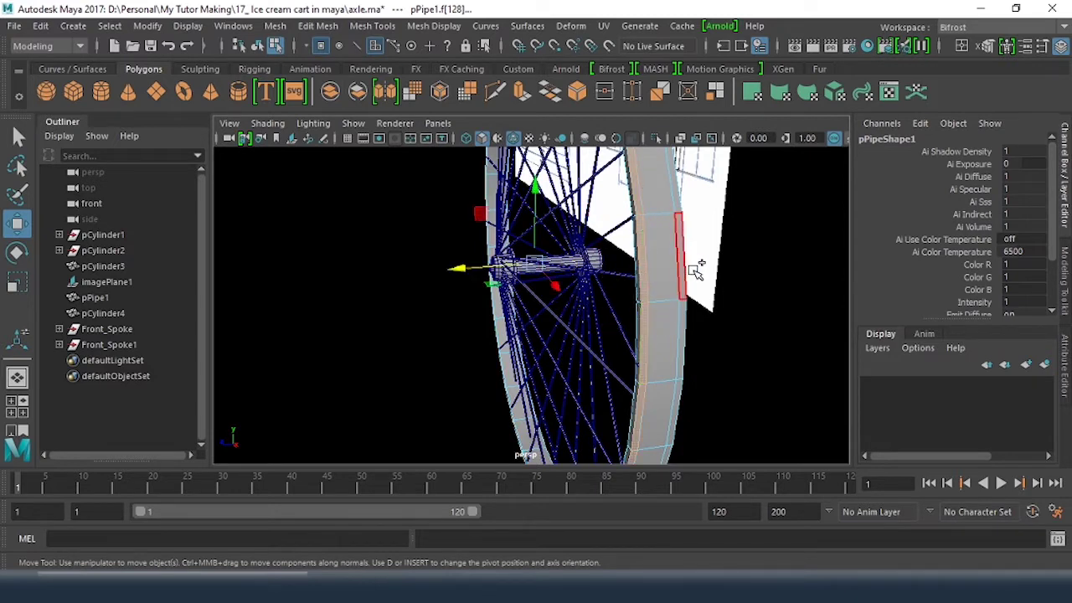
{"action": "double_click", "coordinate": [682, 314], "text": "shift"}
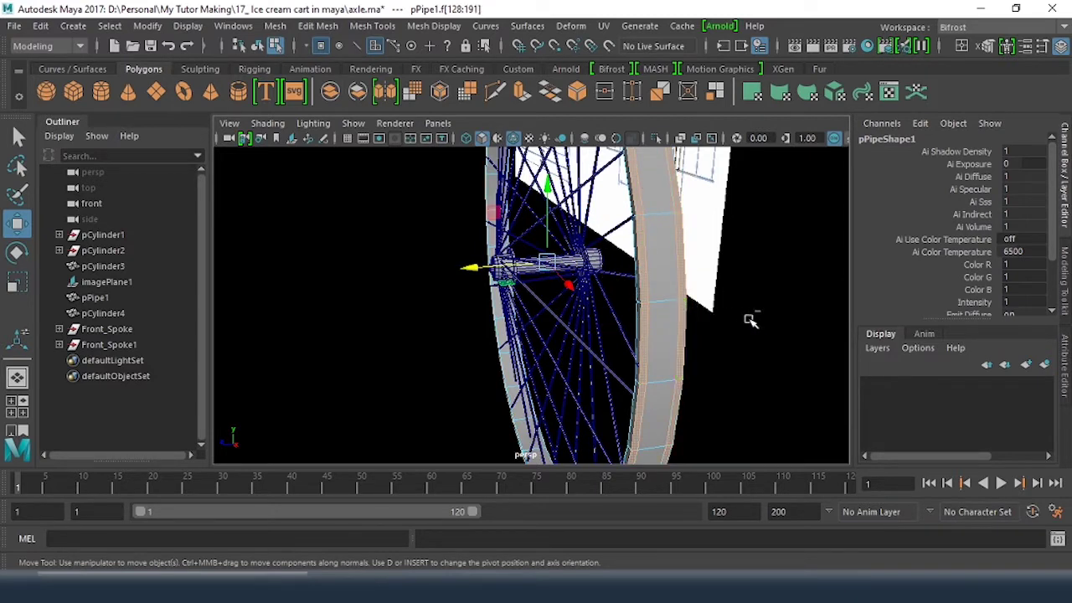
Extrude the two border face loops outward with a Local Translate Z of about 0.021
{"action": "key", "text": "ctrl+e"}
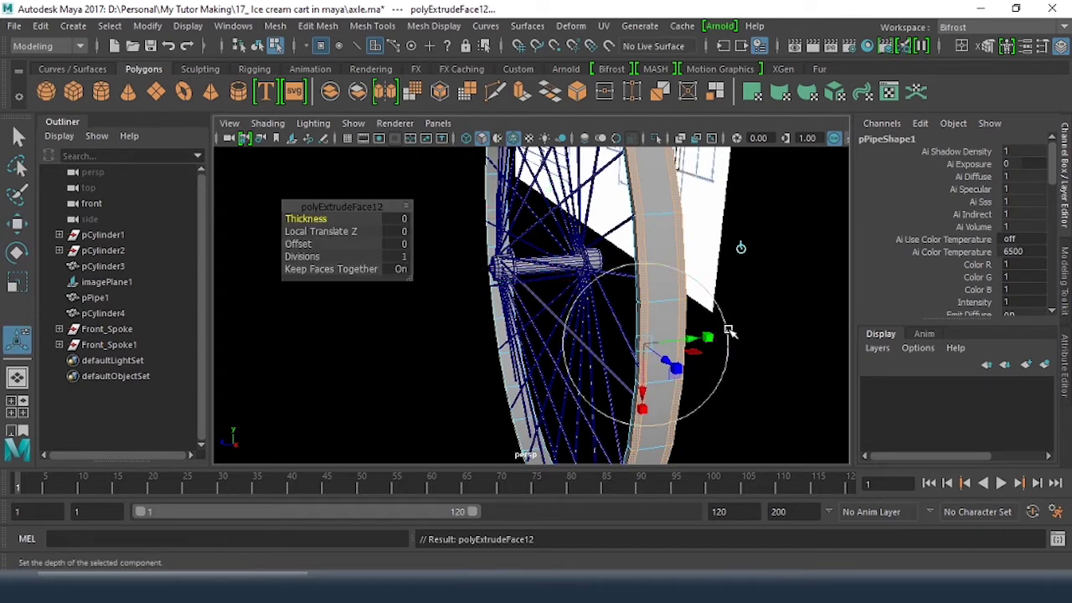
{"action": "left_click_drag", "start_coordinate": [646, 363], "coordinate": [706, 376], "text": "alt"}
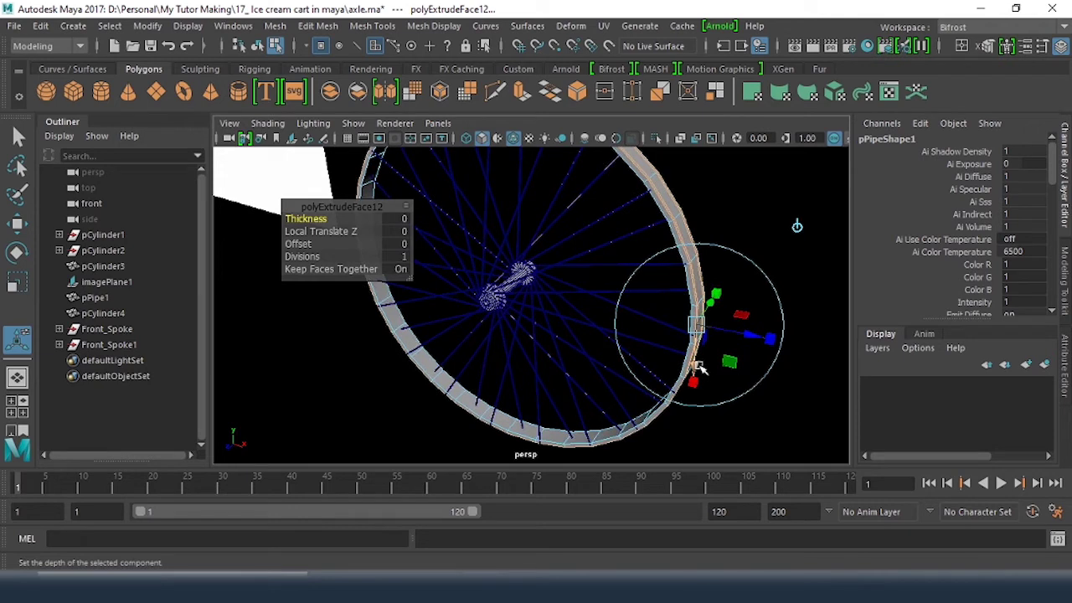
{"action": "left_click", "coordinate": [756, 339]}
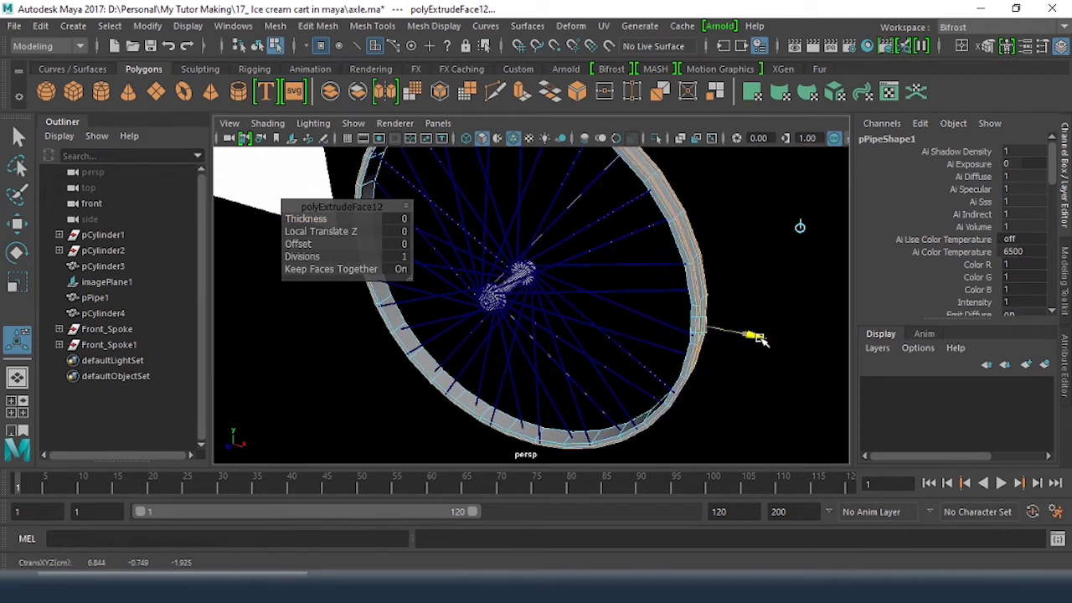
{"action": "left_click_drag", "start_coordinate": [757, 337], "coordinate": [597, 267]}
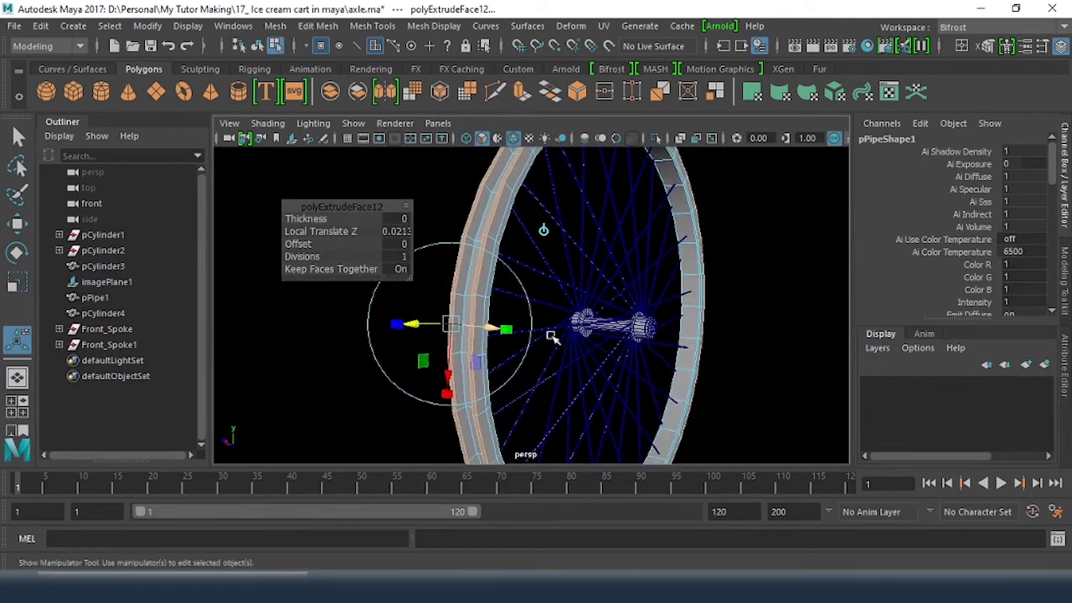
Reduce the border extrusion's Local Translate Z to about 0.008 for a shallower rim lip
{"action": "scroll", "coordinate": [497, 306], "scroll_direction": "up", "scroll_amount": 5}
{"action": "key", "text": "f"}
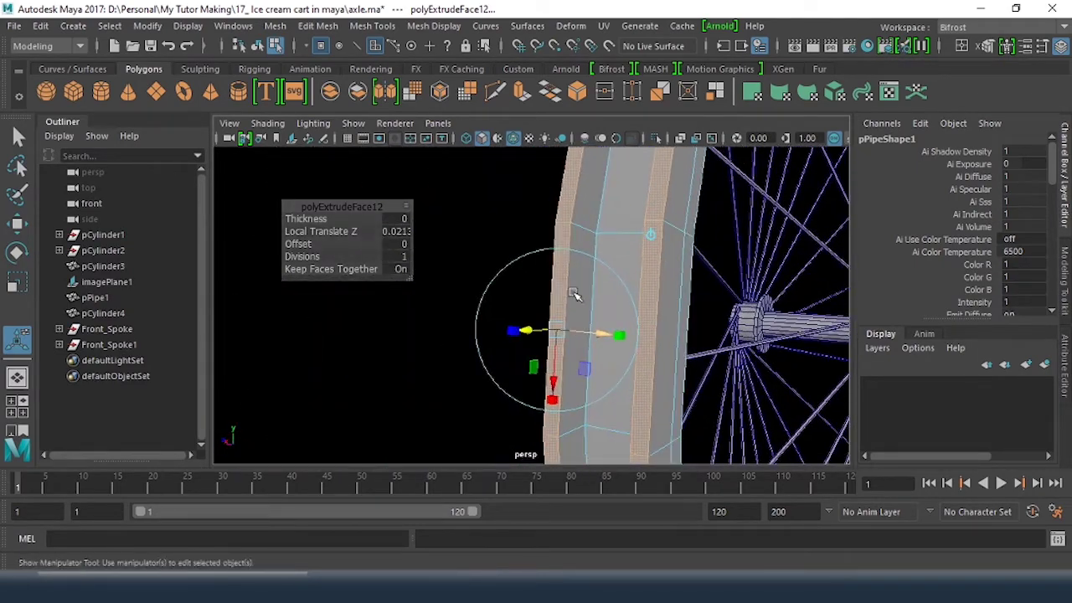
{"action": "left_click_drag", "start_coordinate": [545, 335], "coordinate": [456, 329], "text": "alt"}
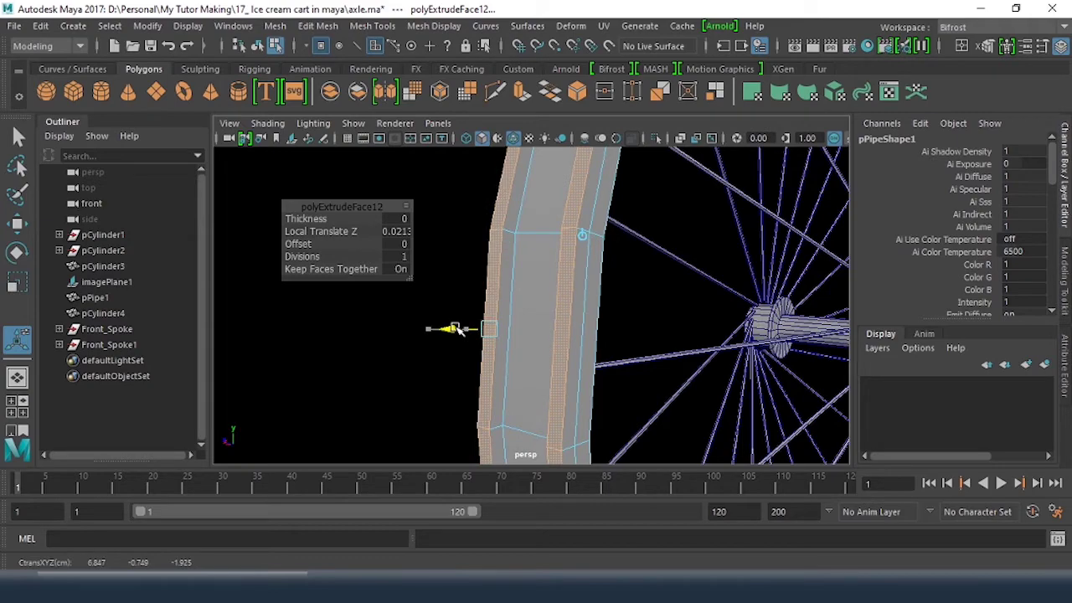
{"action": "left_click_drag", "start_coordinate": [459, 330], "coordinate": [464, 330]}
{"action": "scroll", "coordinate": [550, 257], "scroll_direction": "down", "scroll_amount": 4}
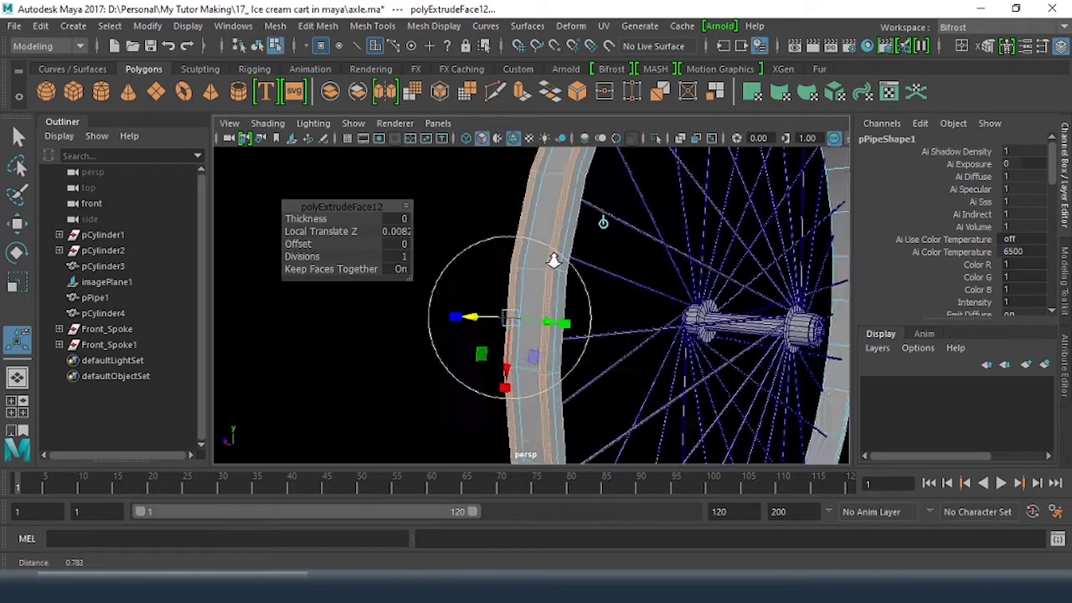
{"action": "left_click_drag", "start_coordinate": [551, 258], "coordinate": [450, 294], "text": "alt"}
{"action": "scroll", "coordinate": [450, 294], "scroll_direction": "up", "scroll_amount": 4}
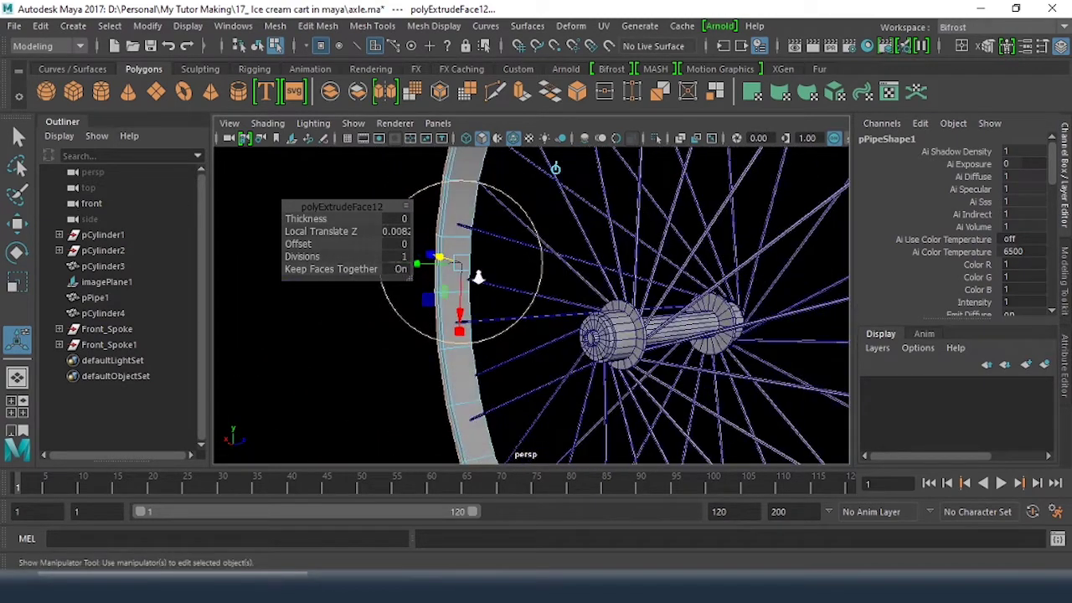
{"action": "middle_click_drag", "start_coordinate": [448, 293], "coordinate": [578, 331], "text": "alt"}
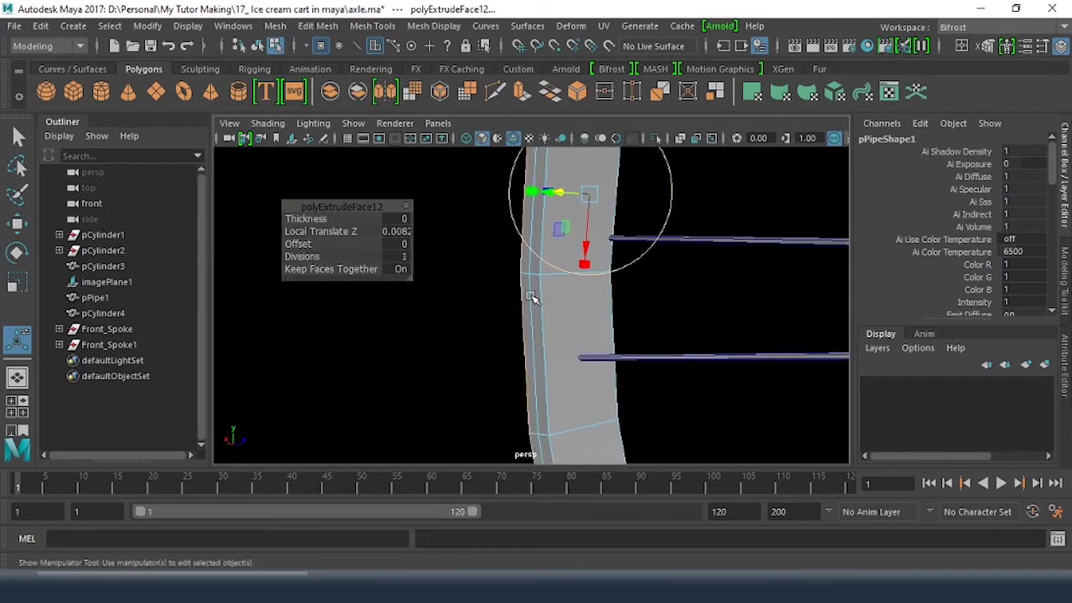
Select the rim's inner face loop where the spokes attach and scale it across the width to about 0.716
{"action": "left_click", "coordinate": [578, 332]}
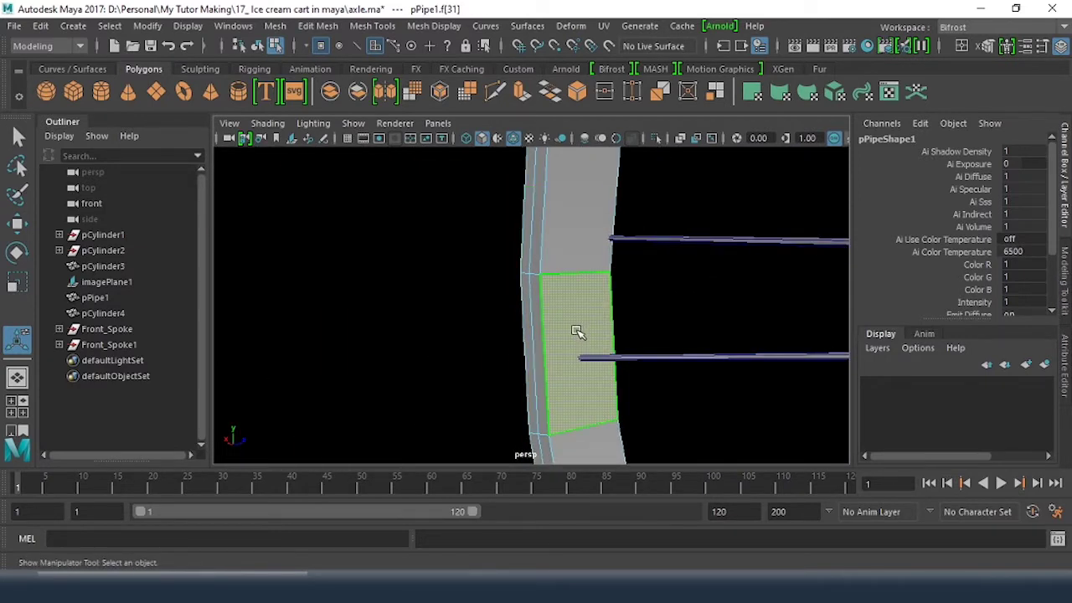
{"action": "double_click", "coordinate": [566, 257]}
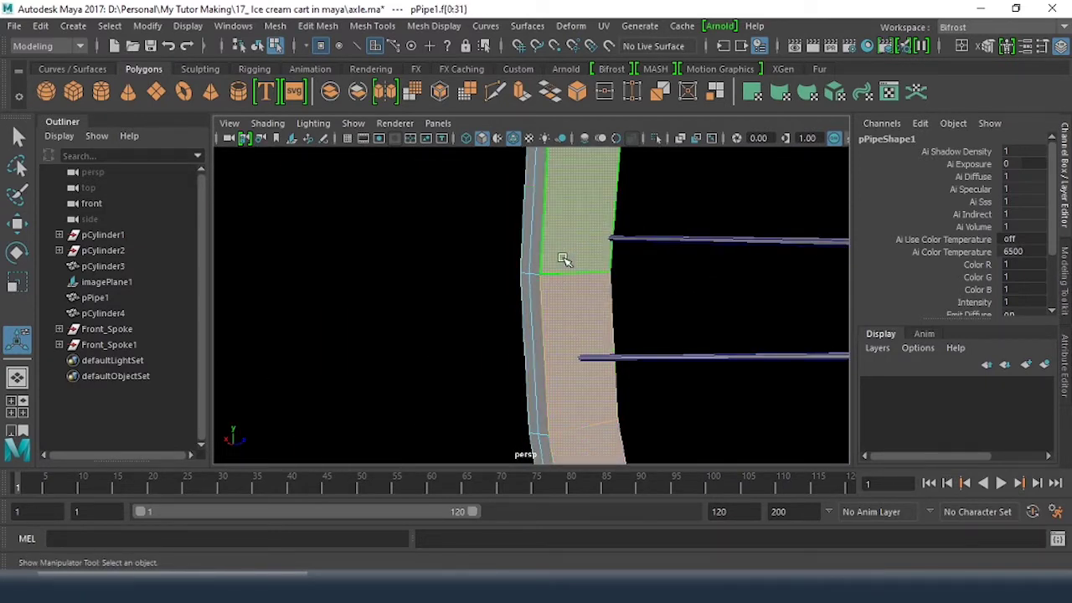
{"action": "key", "text": "r"}
{"action": "scroll", "coordinate": [677, 330], "scroll_direction": "down", "scroll_amount": 3}
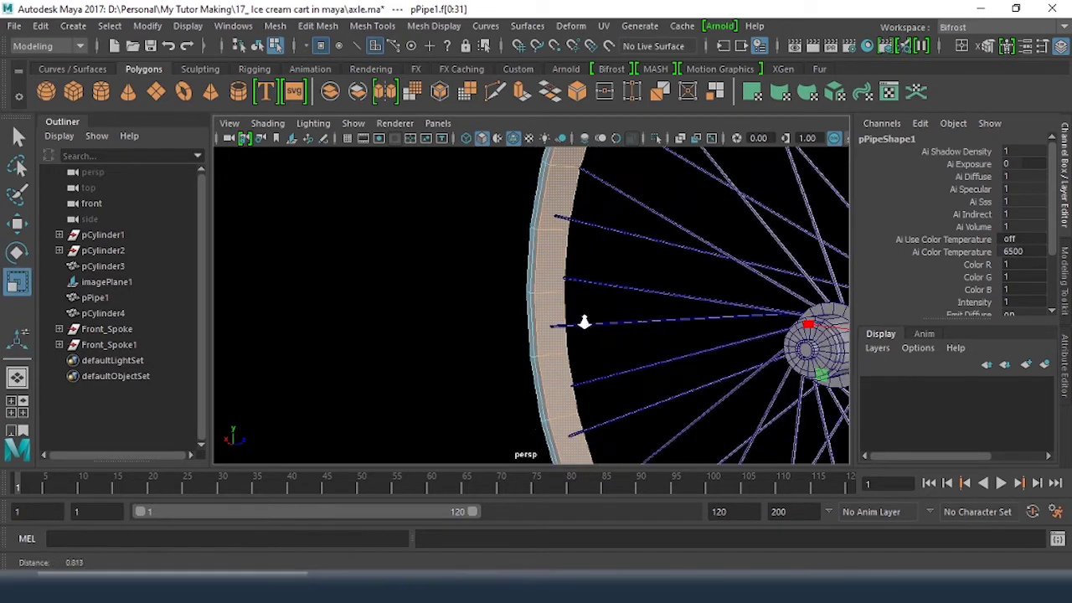
{"action": "left_click_drag", "start_coordinate": [692, 334], "coordinate": [667, 355], "text": "alt"}
{"action": "left_click_drag", "start_coordinate": [769, 377], "coordinate": [751, 378]}
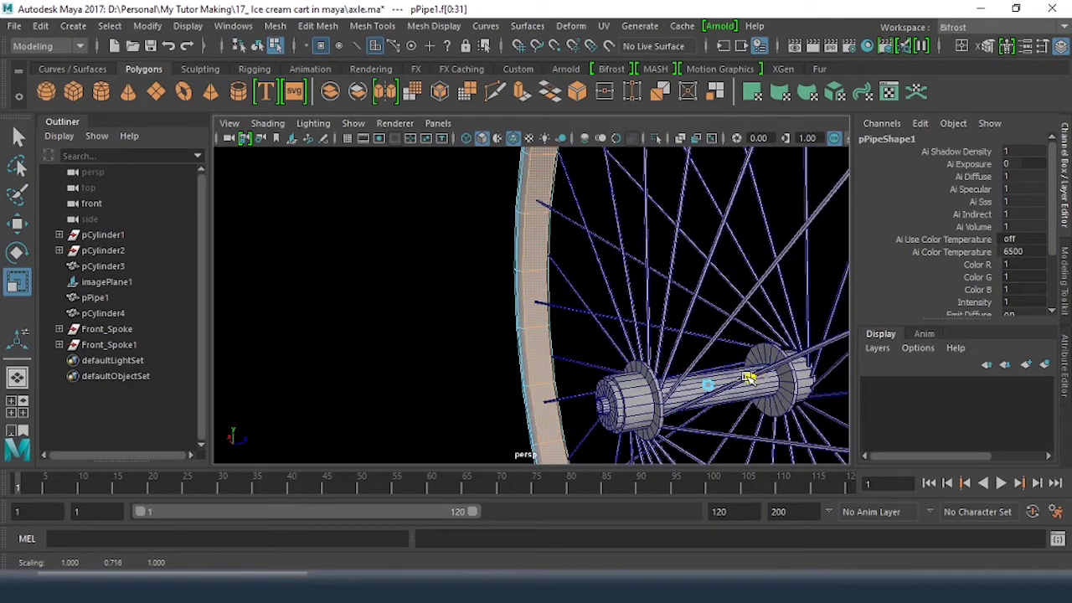
{"action": "key", "text": "w"}
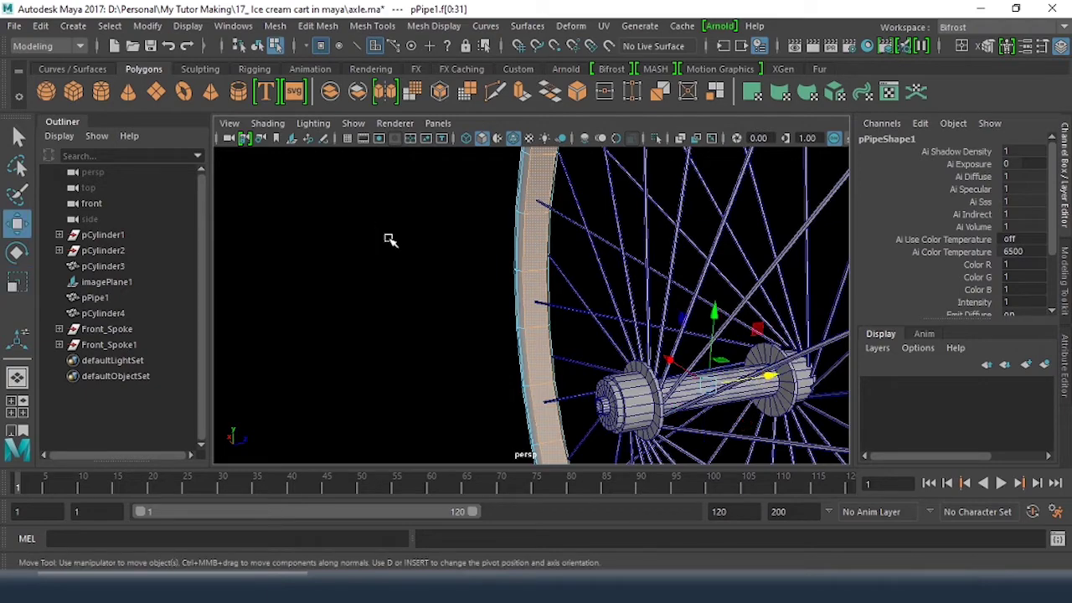
Clear the face selection, return the rim to object mode, and select the hub cylinder at the wheel's centre
{"action": "left_click", "coordinate": [392, 241]}
{"action": "scroll", "coordinate": [485, 307], "scroll_direction": "down", "scroll_amount": 5}
{"action": "left_click_drag", "start_coordinate": [570, 299], "coordinate": [595, 276], "text": "alt"}
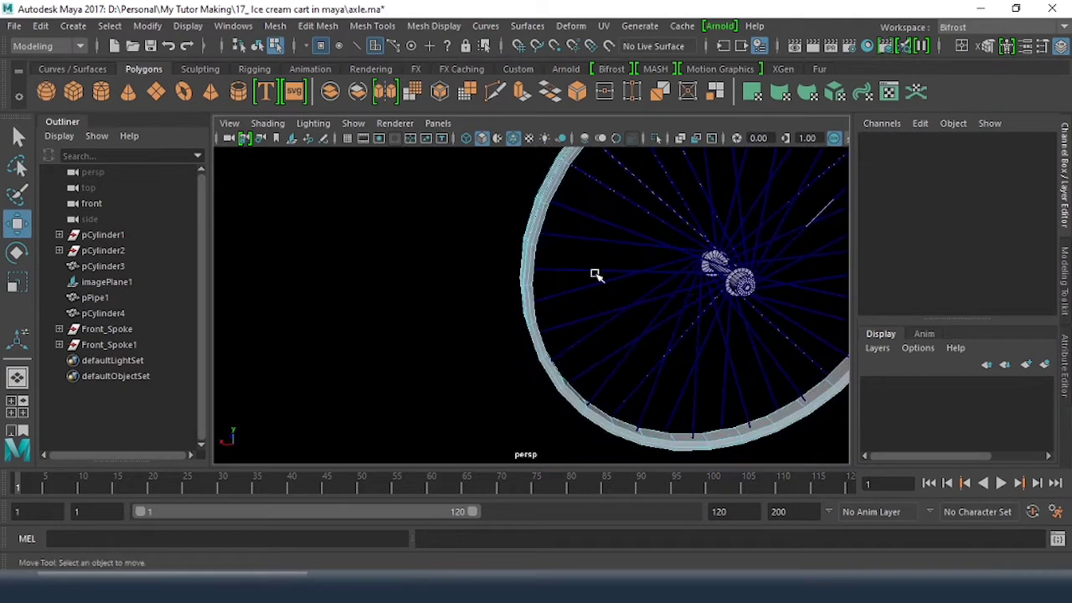
{"action": "scroll", "coordinate": [595, 276], "scroll_direction": "up", "scroll_amount": 6}
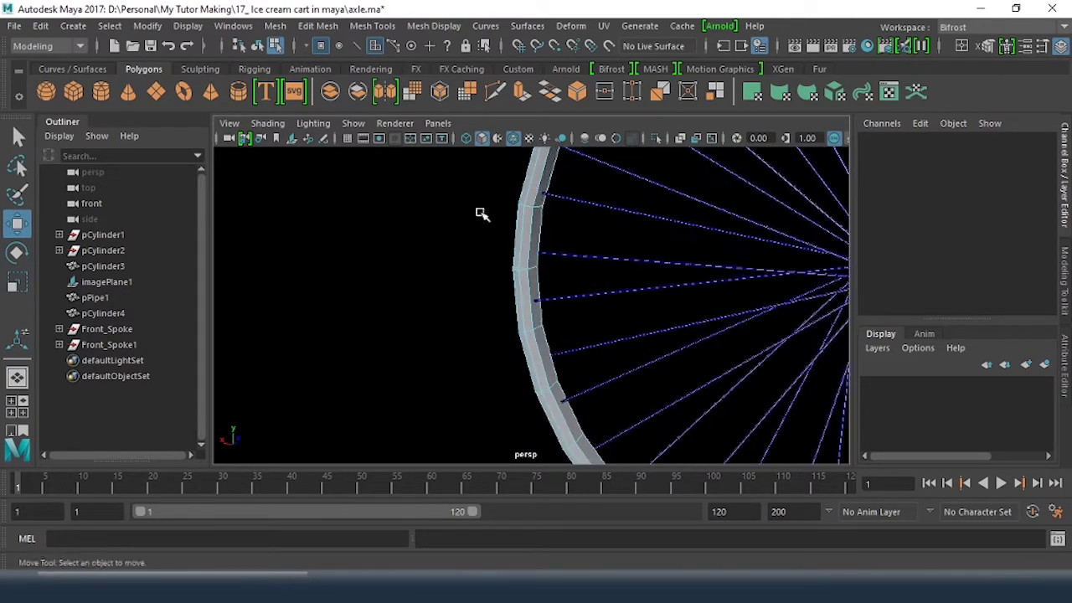
{"action": "scroll", "coordinate": [536, 240], "scroll_direction": "down", "scroll_amount": 8}
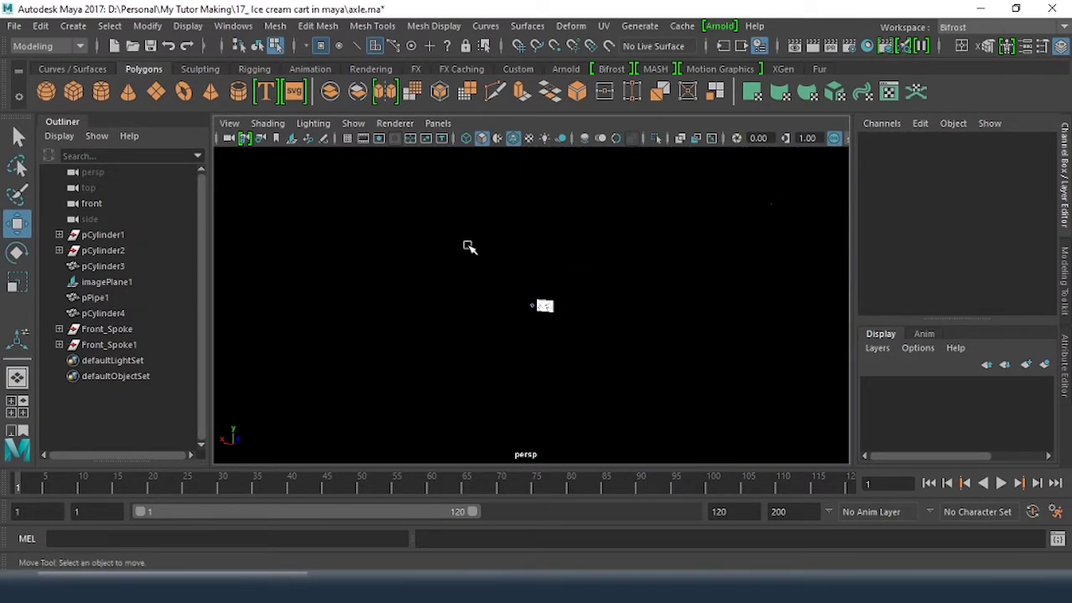
{"action": "scroll", "coordinate": [469, 246], "scroll_direction": "up", "scroll_amount": 7}
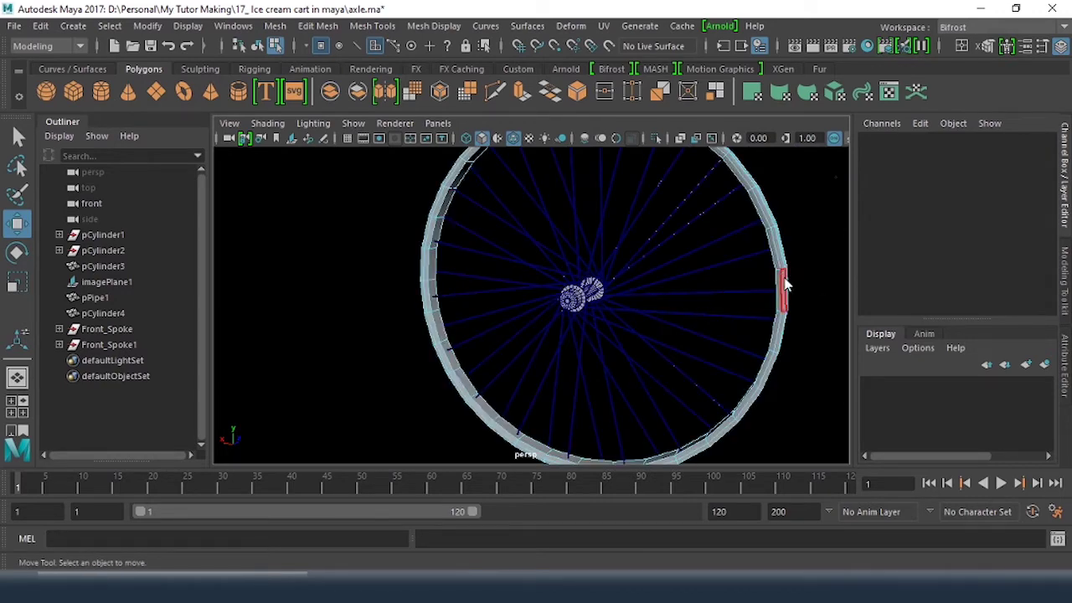
{"action": "right_click_drag", "start_coordinate": [784, 282], "coordinate": [861, 115]}
{"action": "left_click", "coordinate": [806, 227]}
{"action": "left_click_drag", "start_coordinate": [806, 227], "coordinate": [575, 232], "text": "alt"}
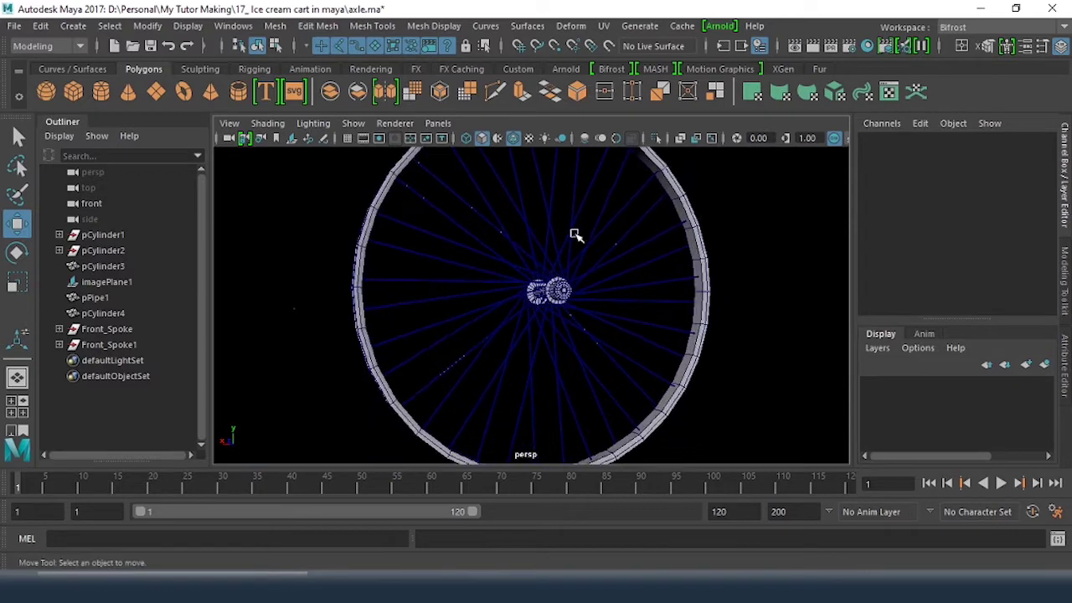
{"action": "left_click", "coordinate": [547, 290]}
{"action": "left_click_drag", "start_coordinate": [548, 290], "coordinate": [467, 302], "text": "alt"}
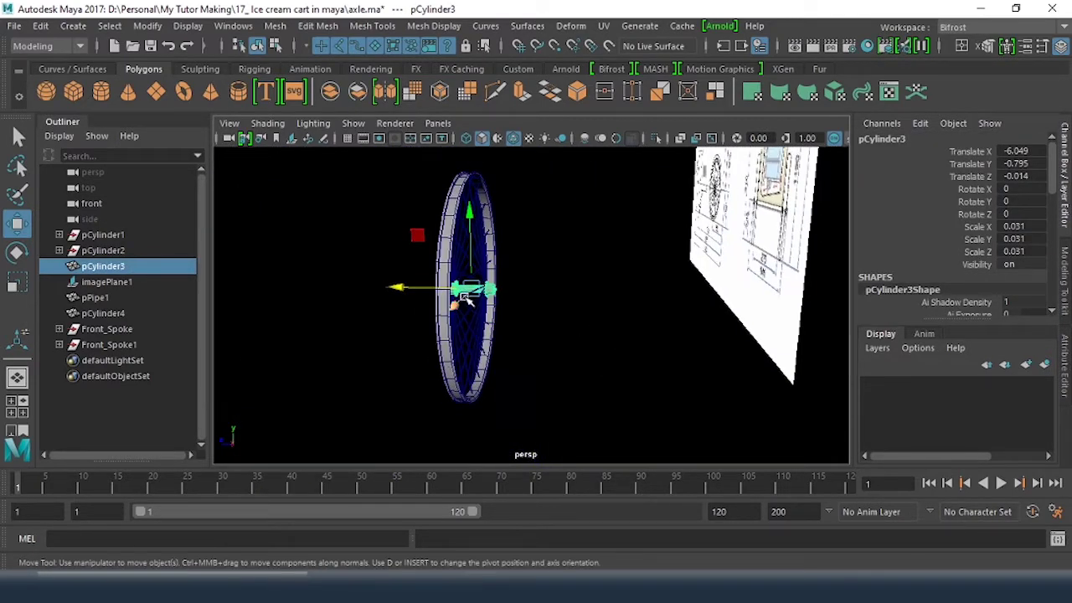
Switch to the front view and rename the Front_Spoke1 group as Back_Spoke
{"action": "left_click_drag", "start_coordinate": [548, 246], "coordinate": [111, 300]}
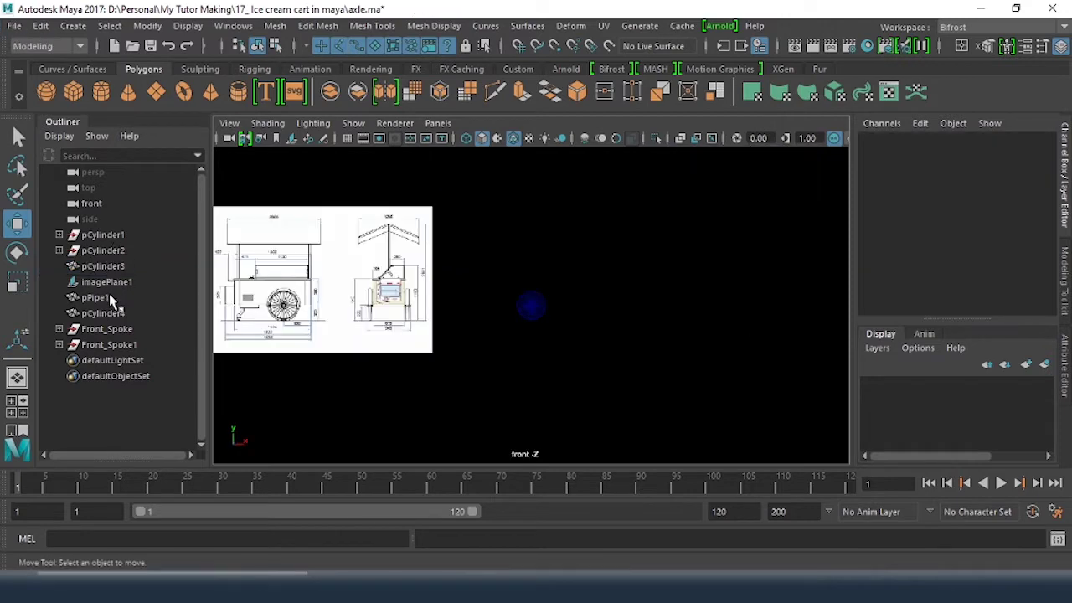
{"action": "right_click_drag", "start_coordinate": [441, 315], "coordinate": [698, 350], "text": "alt"}
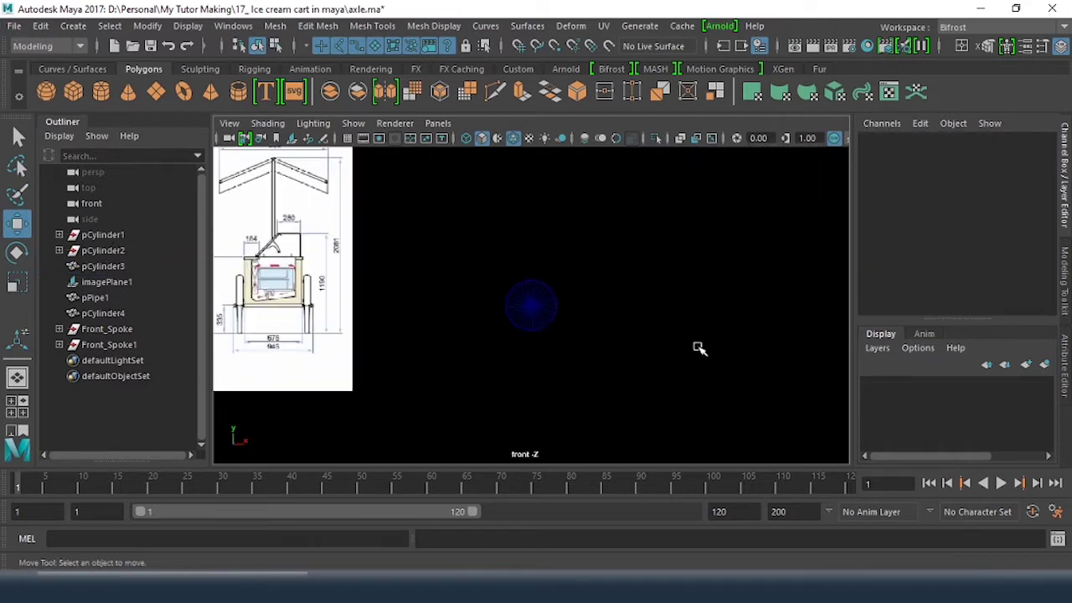
{"action": "left_click", "coordinate": [95, 345]}
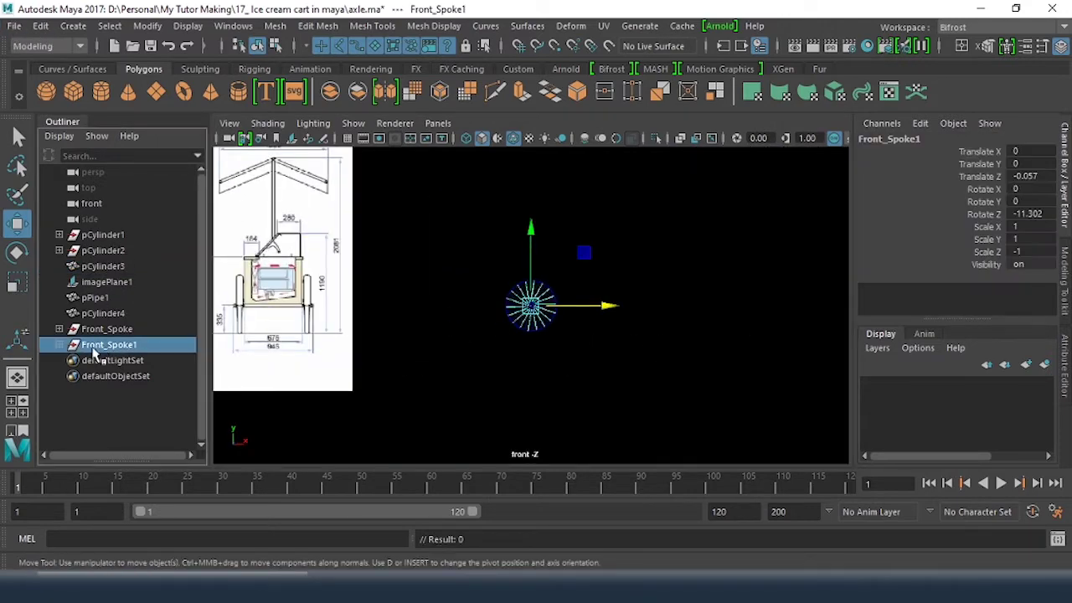
{"action": "double_click", "coordinate": [92, 350]}
{"action": "left_click_drag", "start_coordinate": [84, 345], "coordinate": [107, 345]}
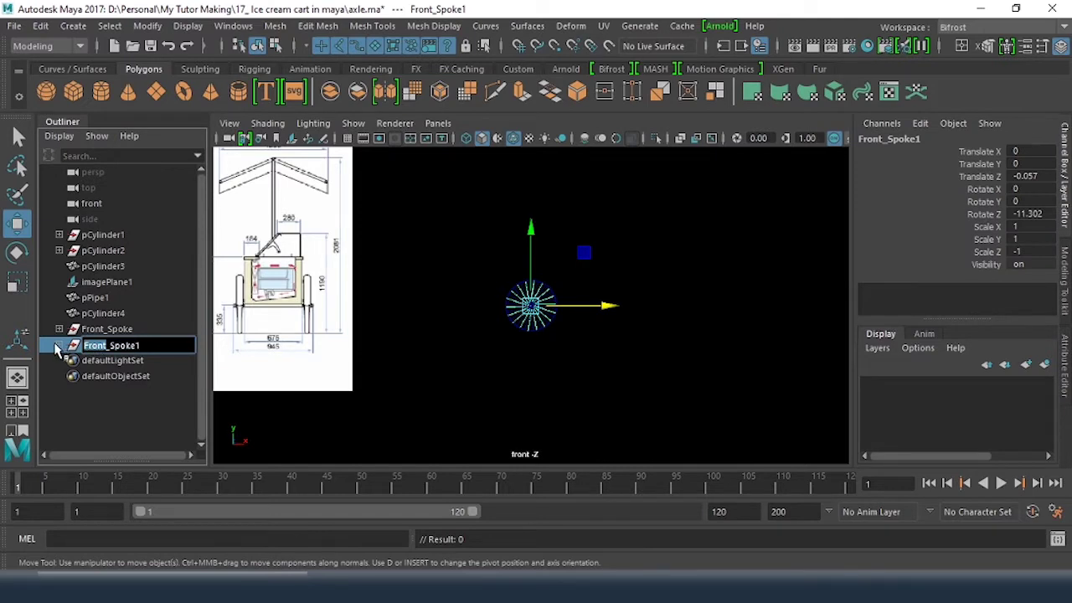
{"action": "type", "text": "Back"}
{"action": "key", "text": "Return"}
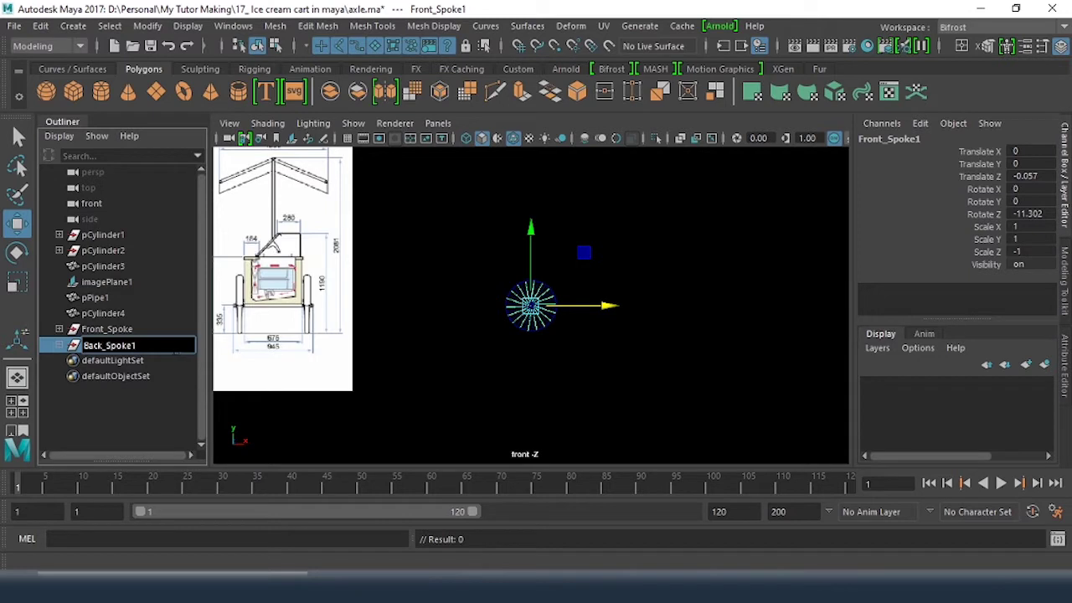
{"action": "key", "text": "BackSpace"}
{"action": "key", "text": "Return"}
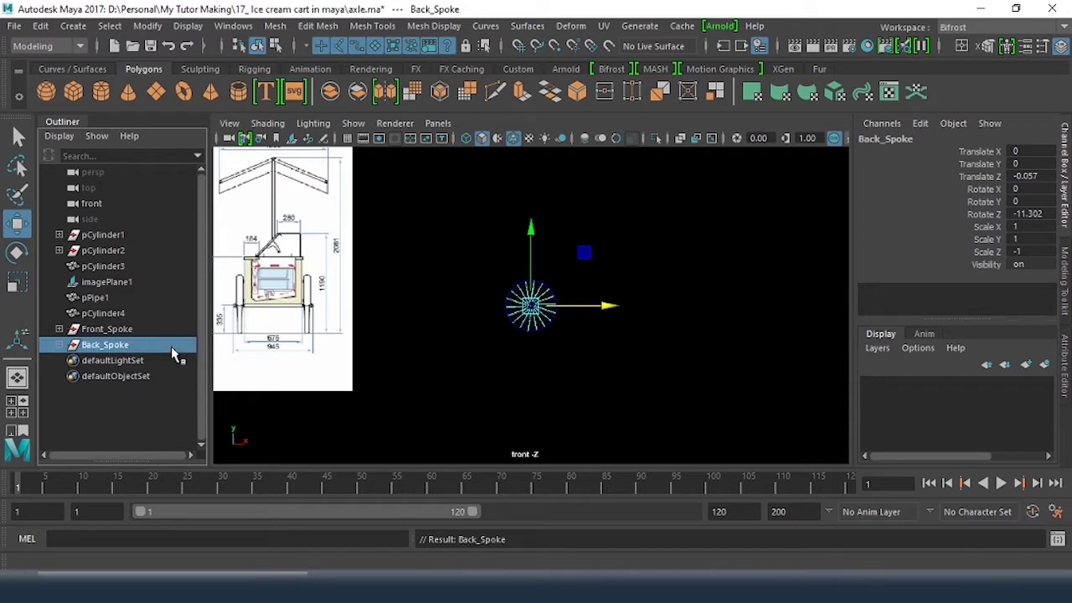
Identify the leftover single spoke pCylinder4 outside the spoke groups and delete it
{"action": "left_click", "coordinate": [124, 330]}
{"action": "left_click", "coordinate": [126, 313]}
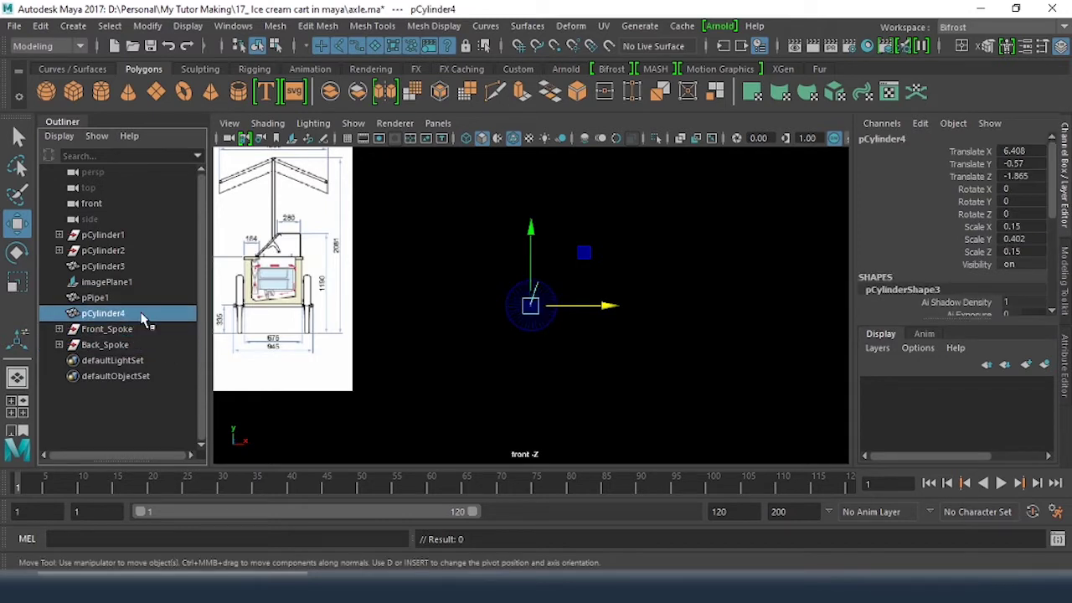
{"action": "left_click_drag", "start_coordinate": [474, 273], "coordinate": [469, 297], "text": "alt"}
{"action": "right_click_drag", "start_coordinate": [501, 277], "coordinate": [820, 323], "text": "alt"}
{"action": "middle_click_drag", "start_coordinate": [372, 300], "coordinate": [452, 277], "text": "alt"}
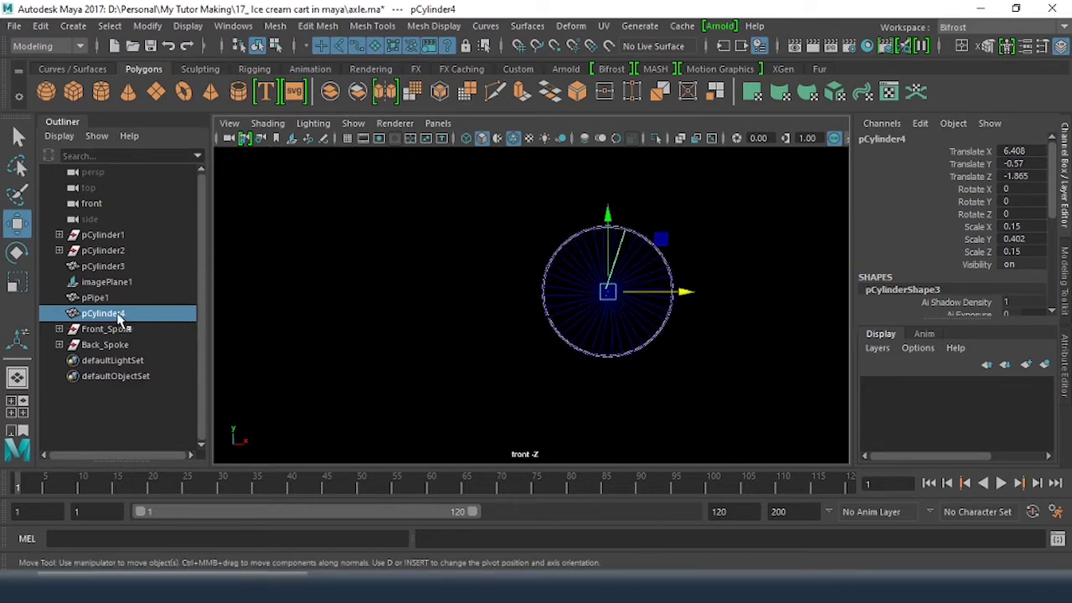
{"action": "left_click", "coordinate": [121, 267]}
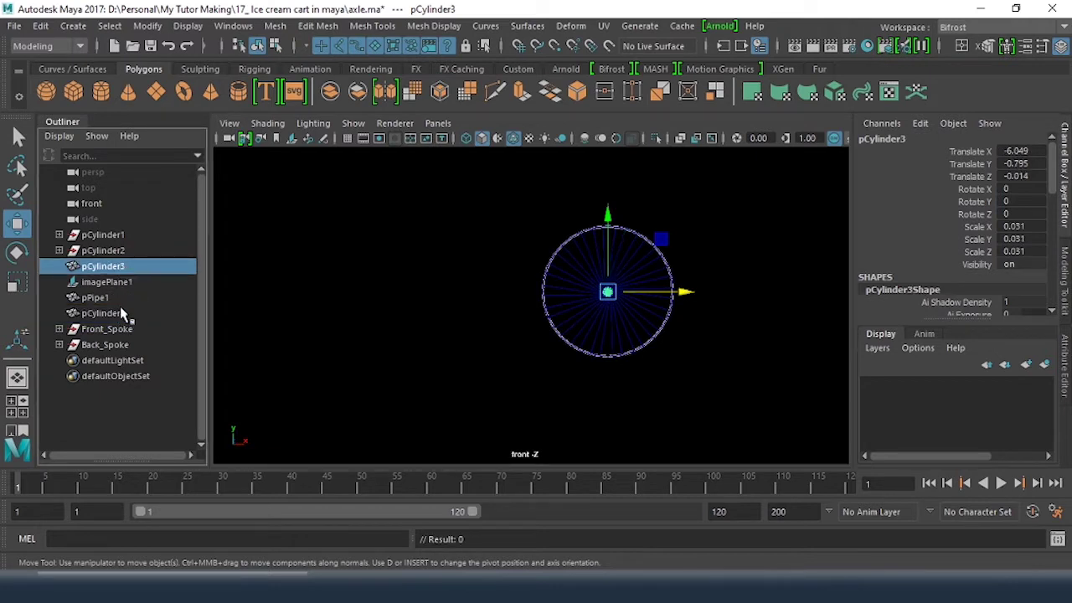
{"action": "left_click", "coordinate": [120, 316]}
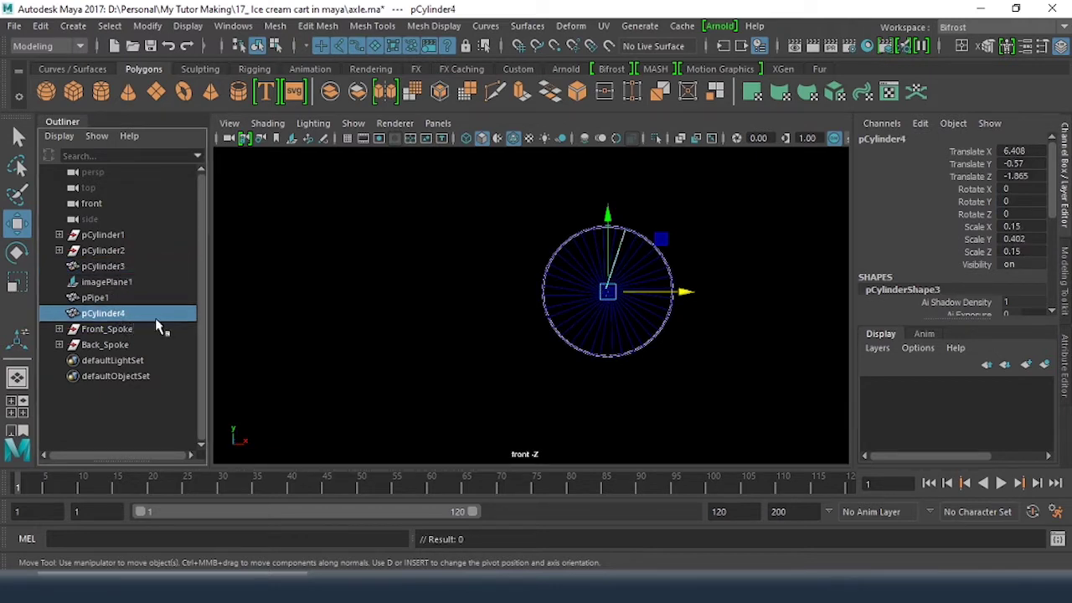
{"action": "key", "text": "Delete"}
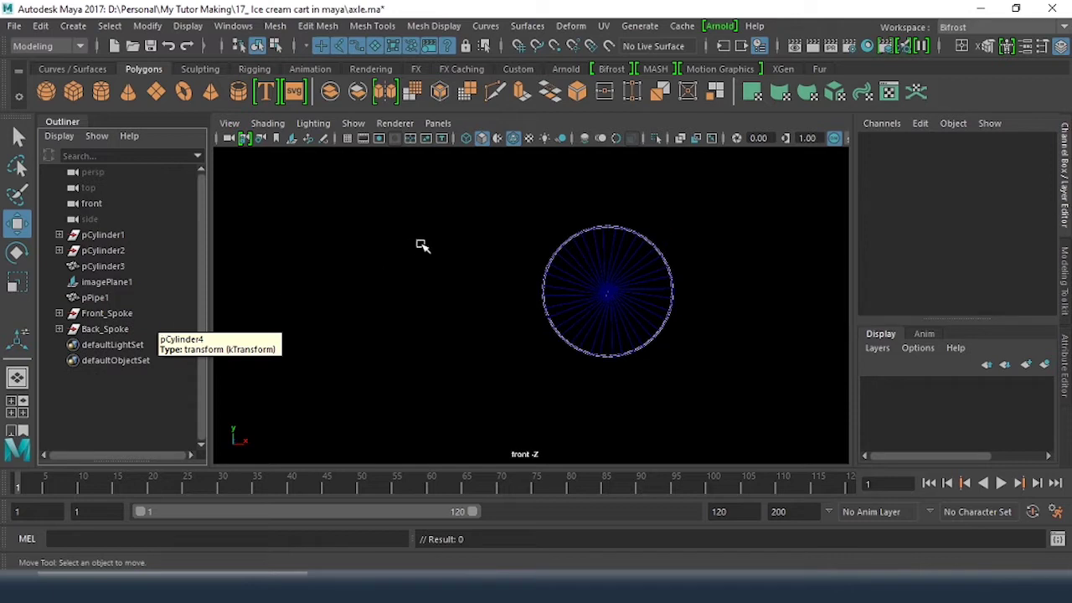
Rename the hub cylinder pCylinder3 as Axle
{"action": "left_click", "coordinate": [121, 268]}
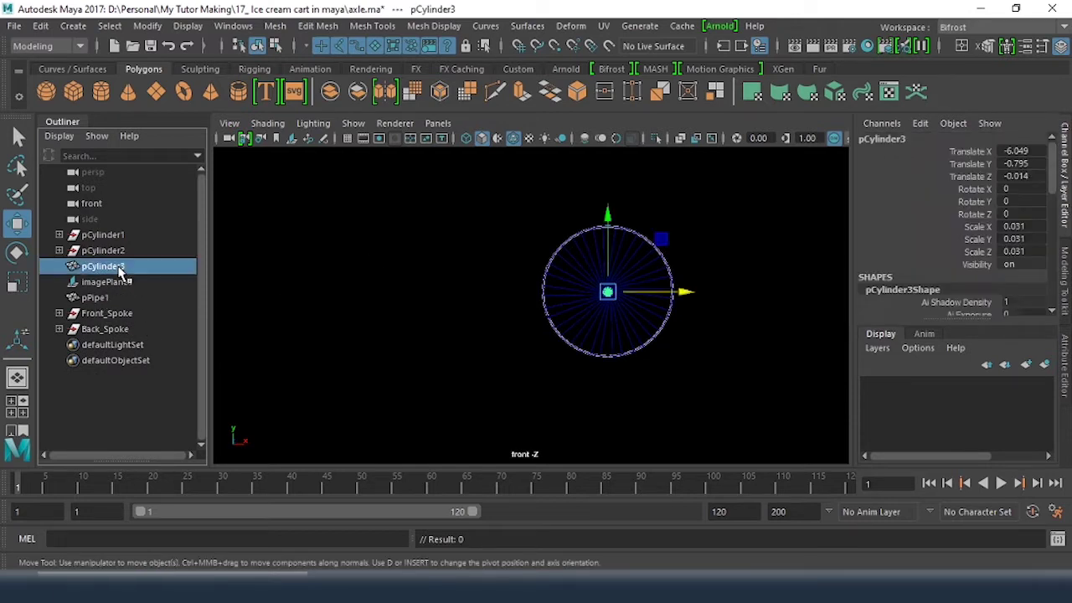
{"action": "key", "text": "f"}
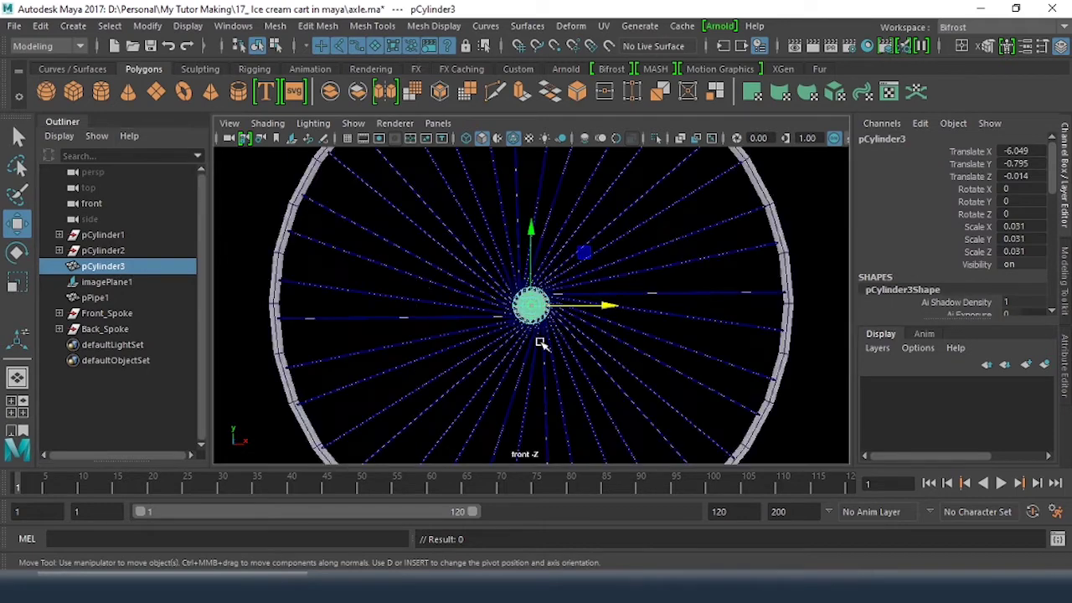
{"action": "left_click_drag", "start_coordinate": [540, 320], "coordinate": [488, 347], "text": "alt"}
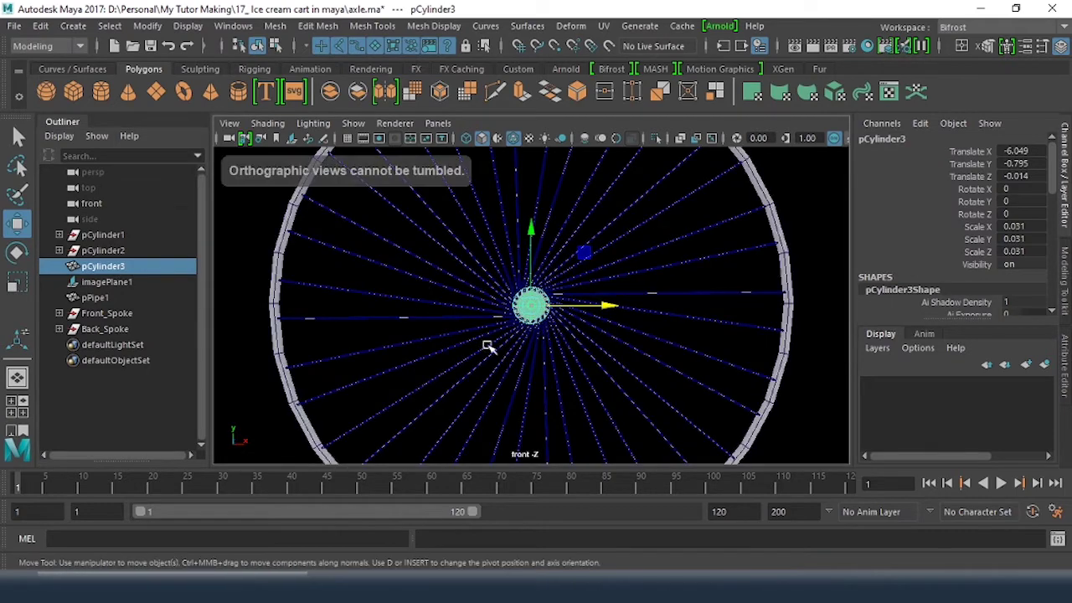
{"action": "double_click", "coordinate": [107, 267]}
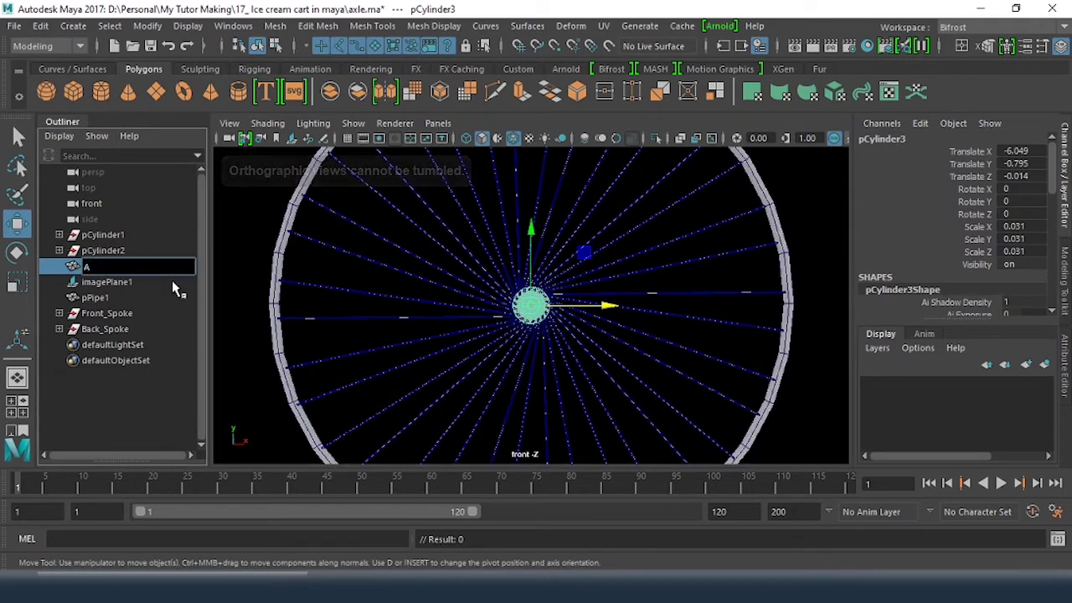
{"action": "type", "text": "A"}
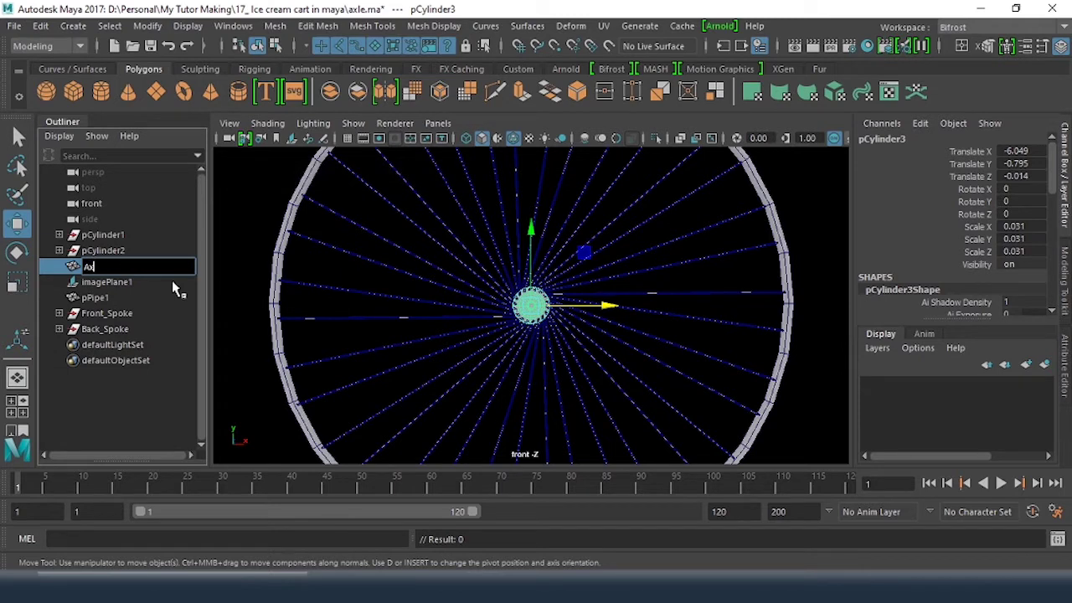
{"action": "key", "text": "Return"}
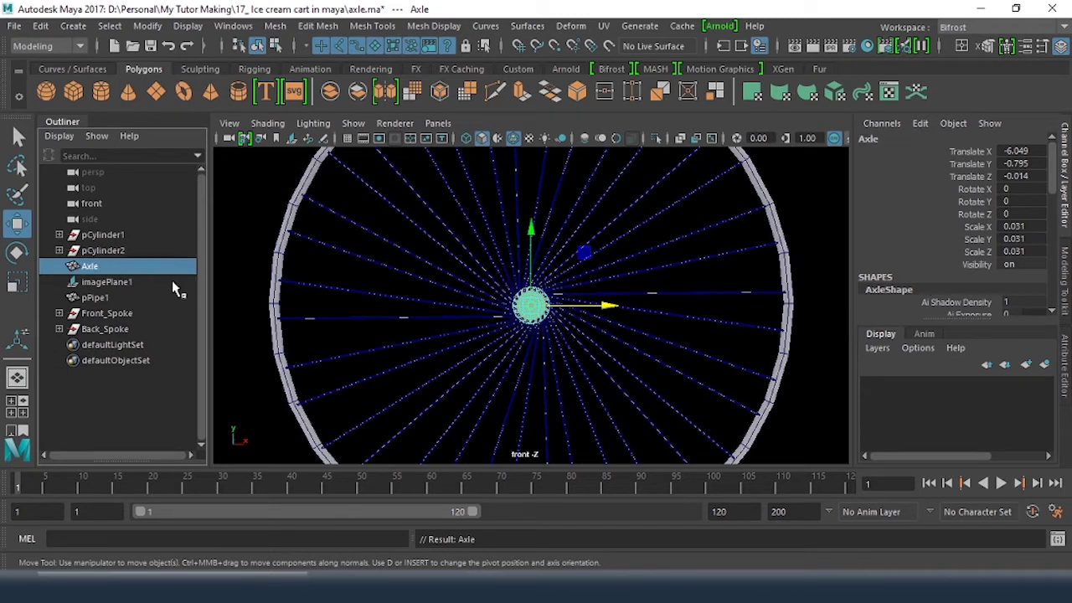
Select all the wheel's parts in the front view, including axle, rim pipe and both spoke sets, and group them
{"action": "left_click", "coordinate": [105, 254]}
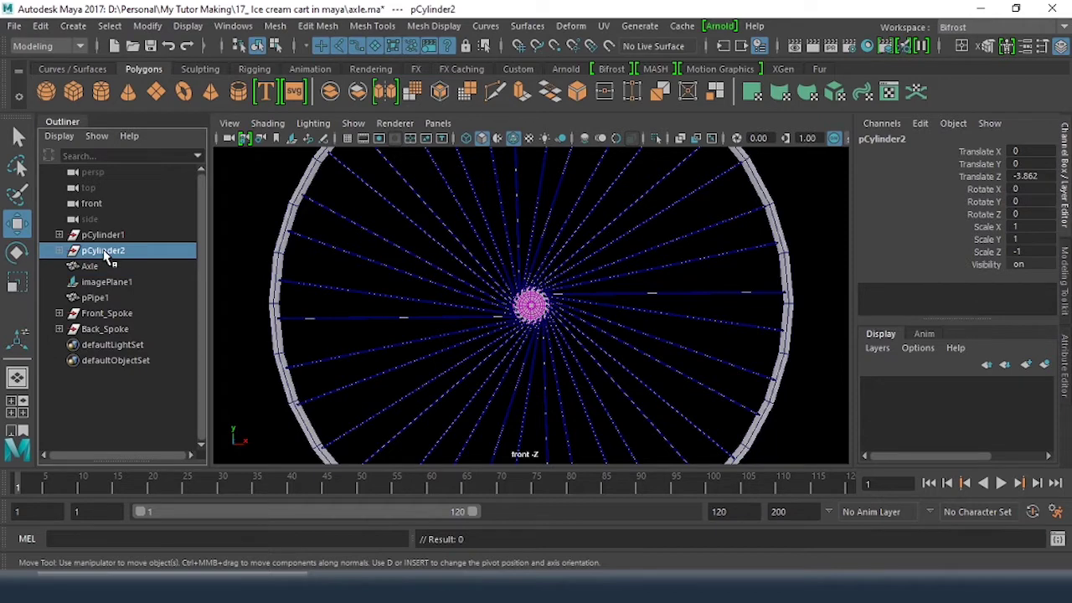
{"action": "scroll", "coordinate": [520, 306], "scroll_direction": "down", "scroll_amount": 5}
{"action": "scroll", "coordinate": [438, 302], "scroll_direction": "up", "scroll_amount": 2}
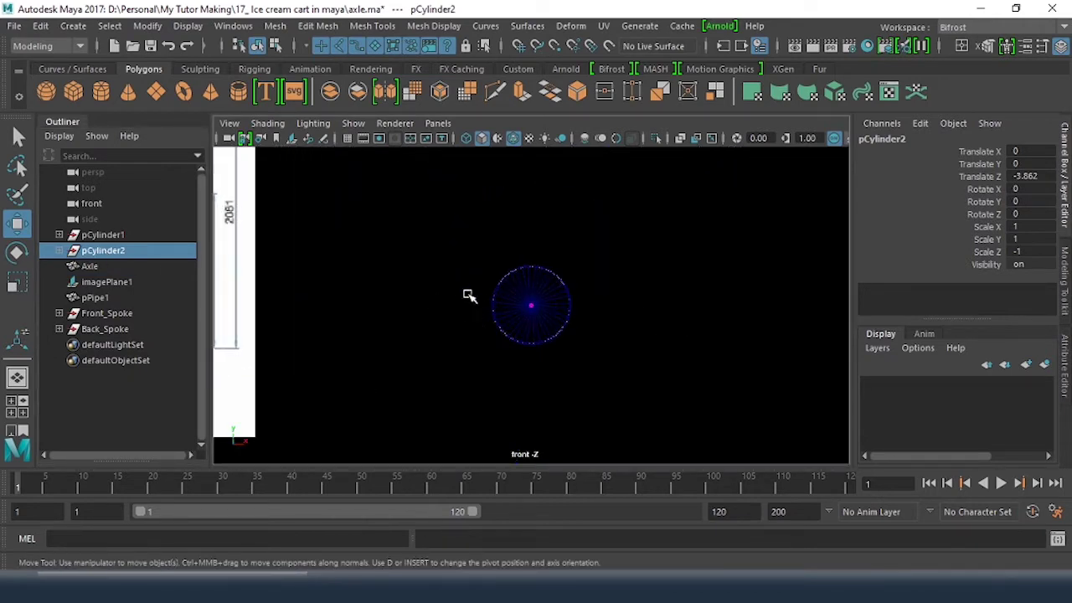
{"action": "left_click", "coordinate": [499, 232]}
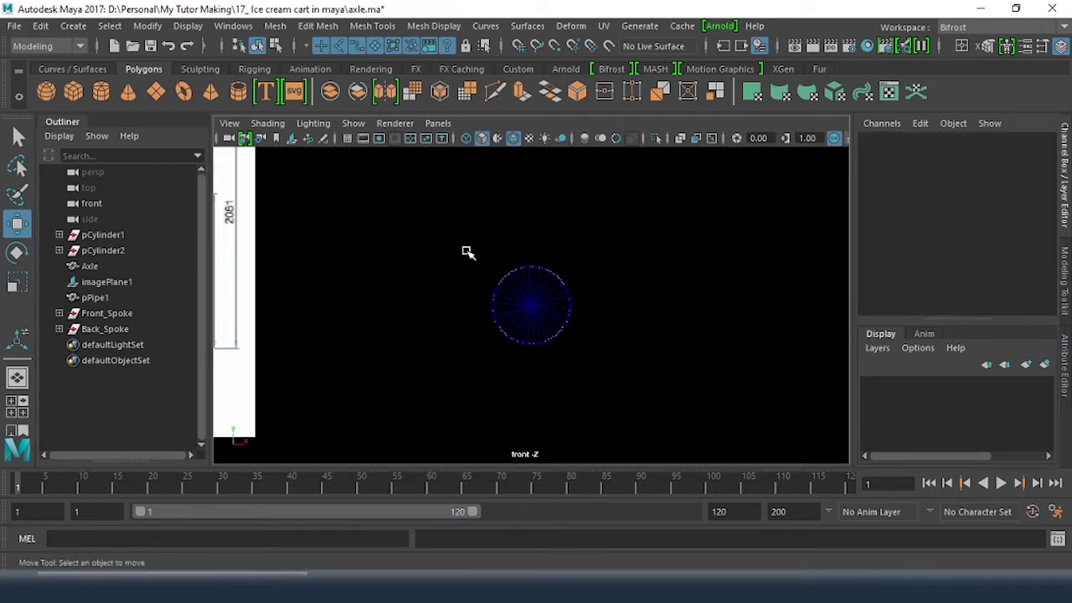
{"action": "left_click_drag", "start_coordinate": [467, 252], "coordinate": [620, 359]}
{"action": "left_click", "coordinate": [639, 317]}
{"action": "left_click_drag", "start_coordinate": [467, 246], "coordinate": [624, 345]}
{"action": "left_click", "coordinate": [638, 298]}
{"action": "left_click_drag", "start_coordinate": [466, 247], "coordinate": [646, 388]}
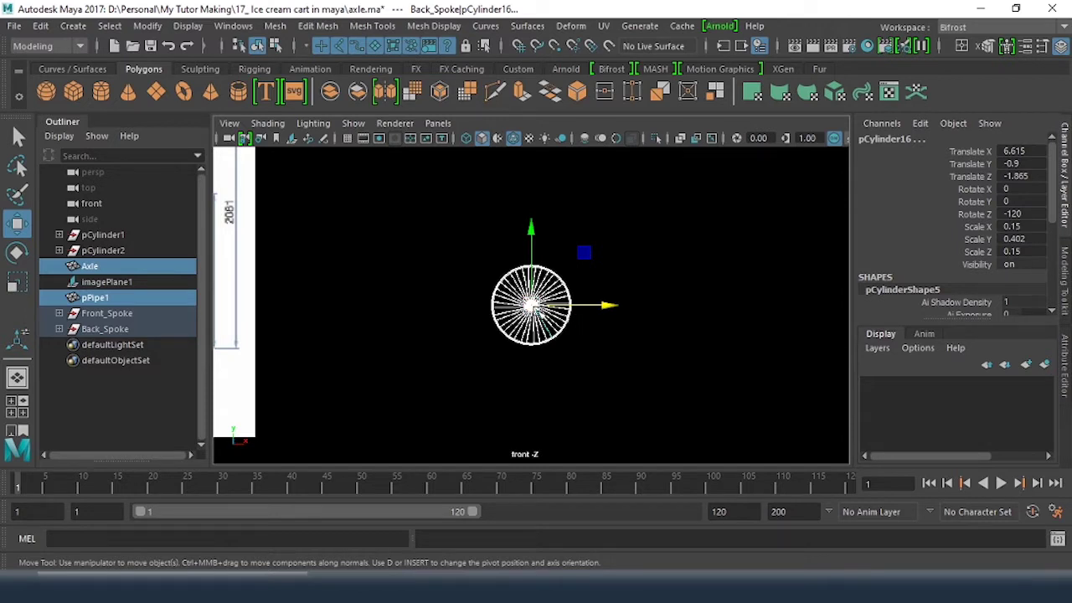
{"action": "key", "text": "ctrl+g"}
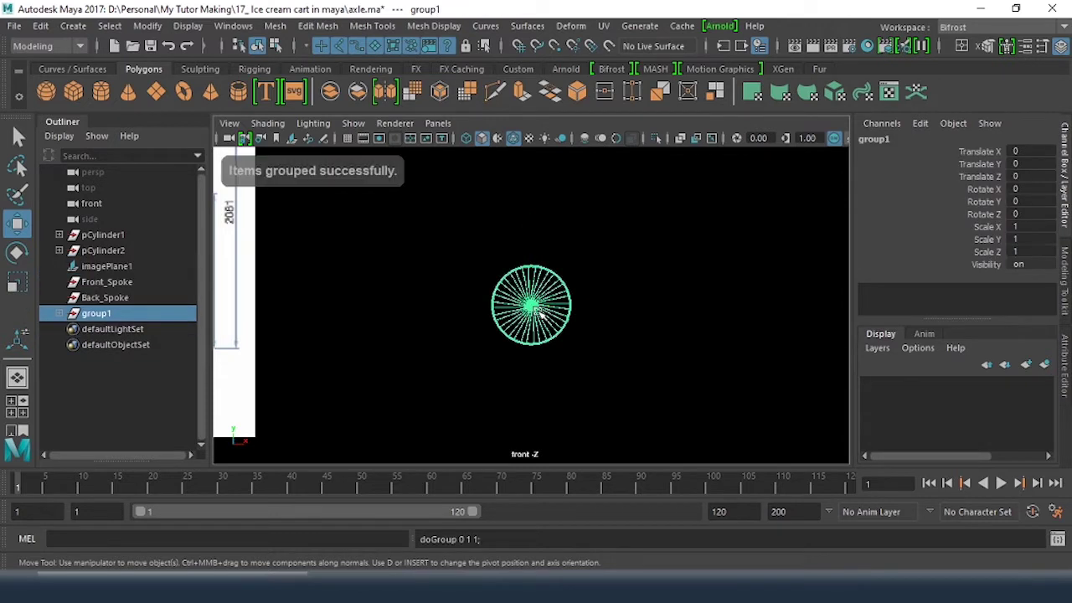
Rename the new wheel group as Rim
{"action": "double_click", "coordinate": [100, 314]}
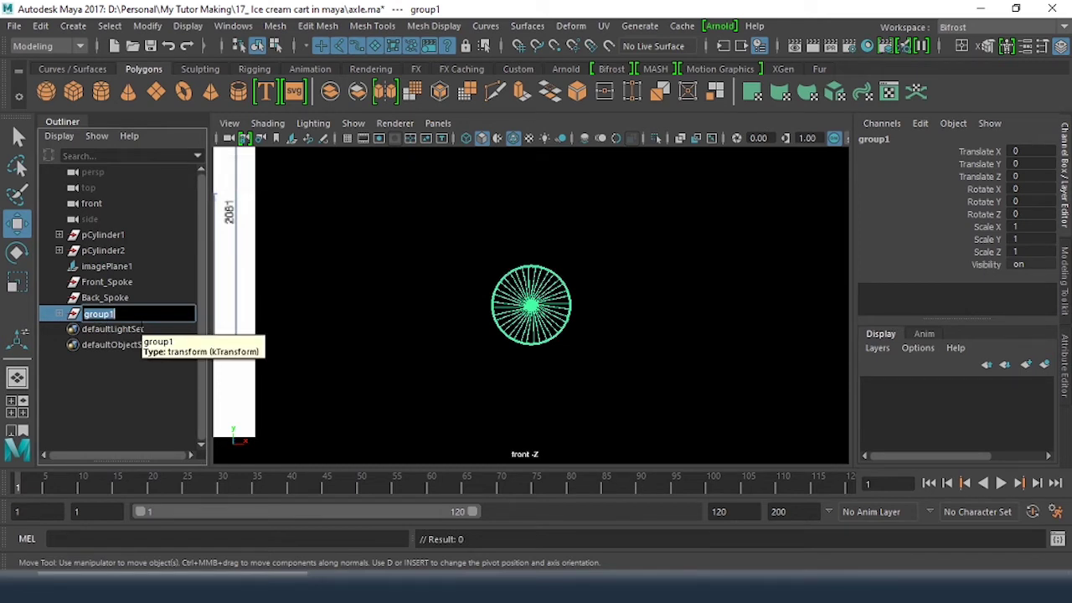
{"action": "type", "text": "Rim"}
{"action": "key", "text": "Return"}
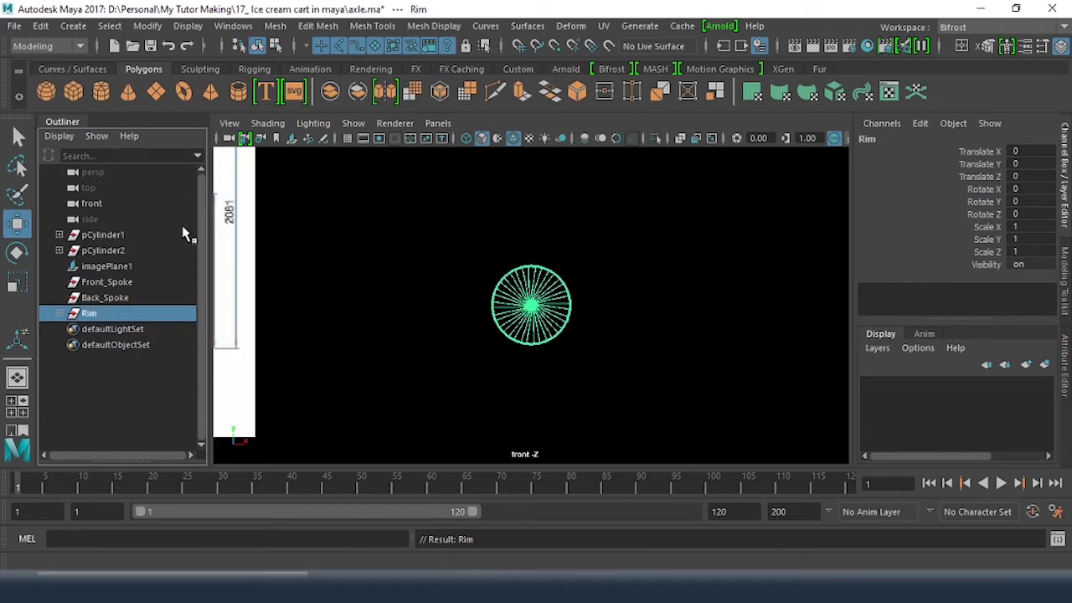
Centre the pivot of the Rim group on its geometry
{"action": "left_click", "coordinate": [530, 220]}
{"action": "left_click", "coordinate": [88, 314]}
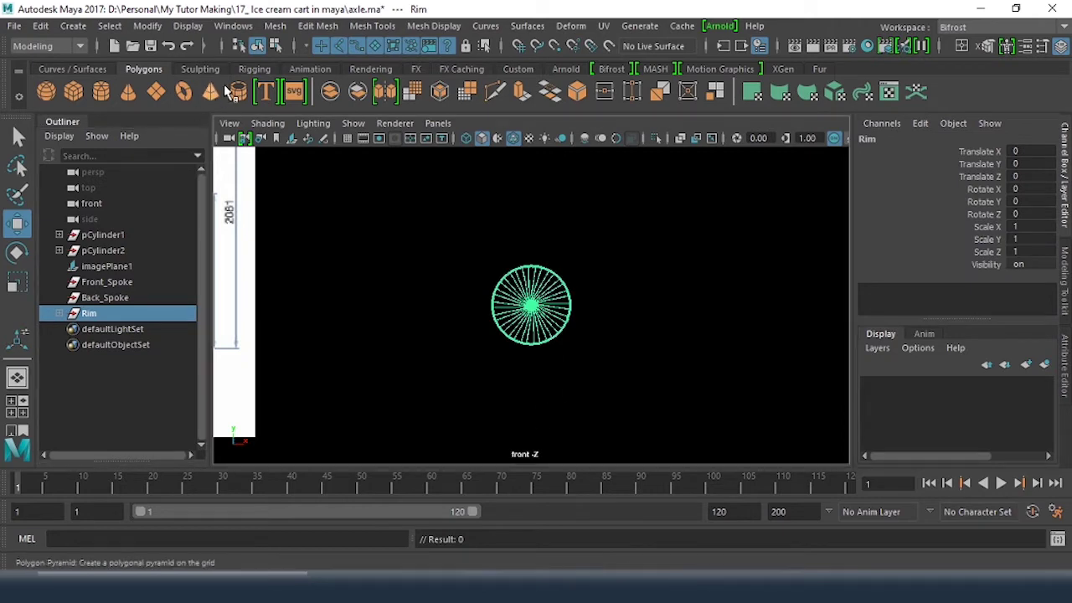
{"action": "left_click", "coordinate": [148, 26]}
{"action": "left_click", "coordinate": [181, 140]}
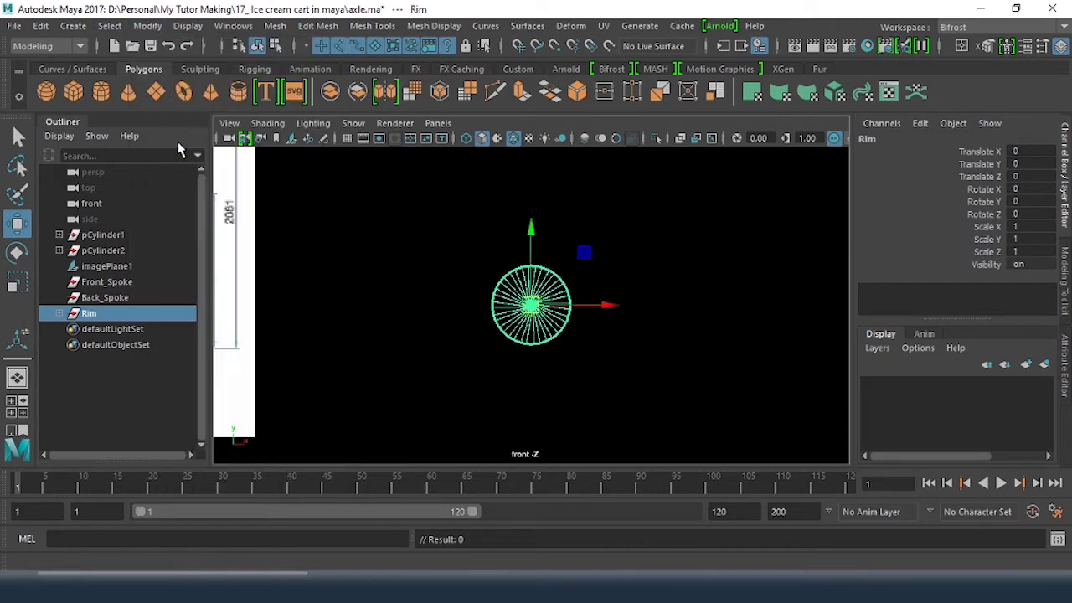
Move the Rim group onto the cart's wheel in the front-view blueprint, at about X -7.582 and Y -0.01
{"action": "middle_click_drag", "start_coordinate": [400, 340], "coordinate": [642, 337], "text": "alt"}
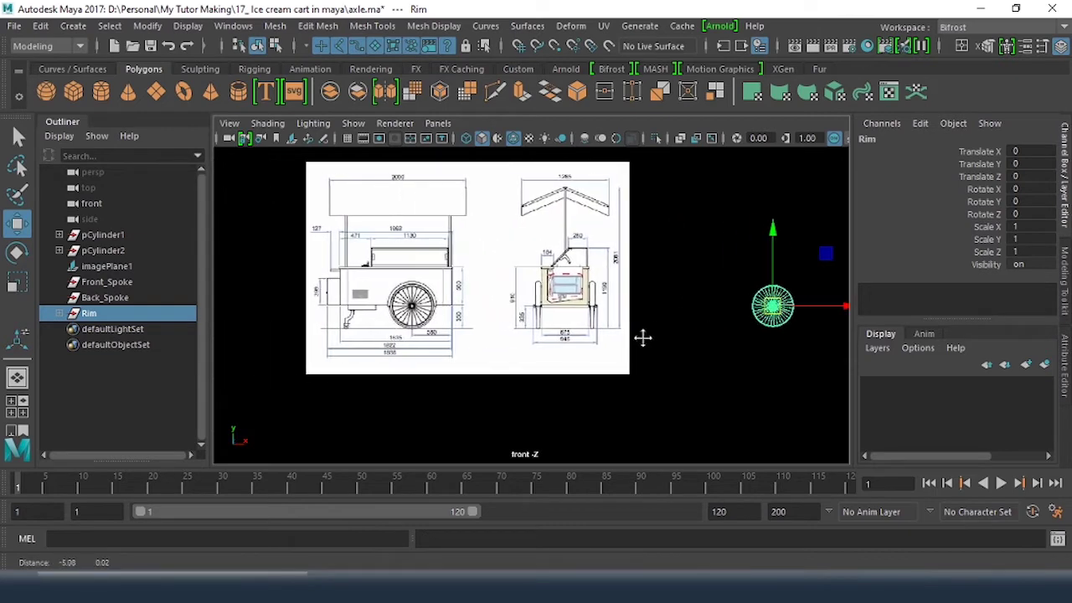
{"action": "left_click_drag", "start_coordinate": [826, 252], "coordinate": [471, 254]}
{"action": "key", "text": "f"}
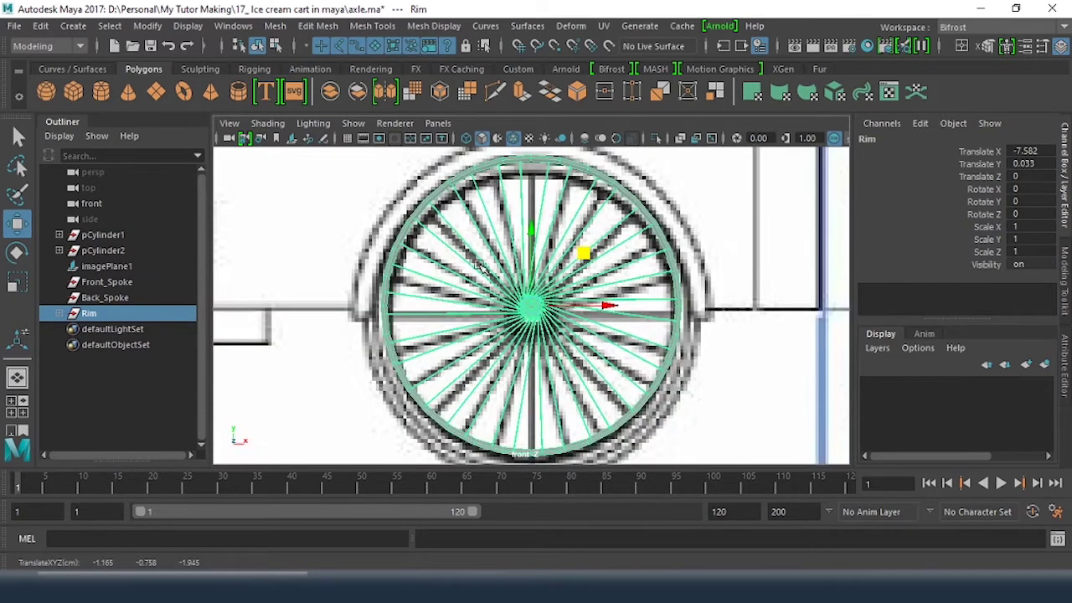
{"action": "mouse_move", "coordinate": [583, 249]}
{"action": "left_mouse_down"}
{"action": "mouse_move", "coordinate": [584, 285]}
{"action": "mouse_move", "coordinate": [581, 268]}
{"action": "left_mouse_up"}
{"action": "left_click", "coordinate": [745, 258]}
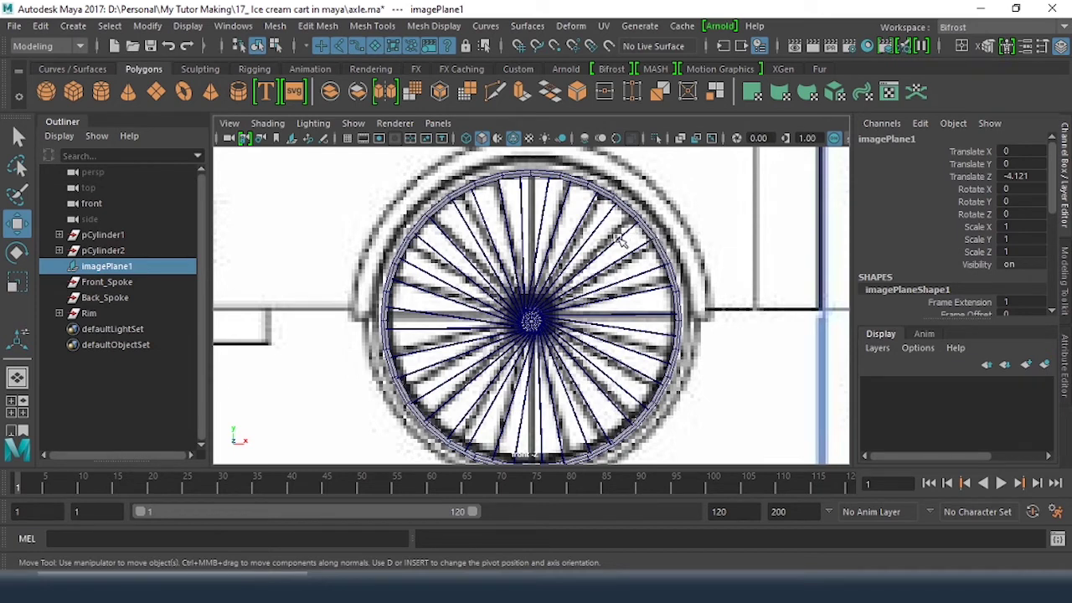
Assign the reference image plane to a new display layer and name the layer Ref
{"action": "scroll", "coordinate": [706, 242], "scroll_direction": "down", "scroll_amount": 8}
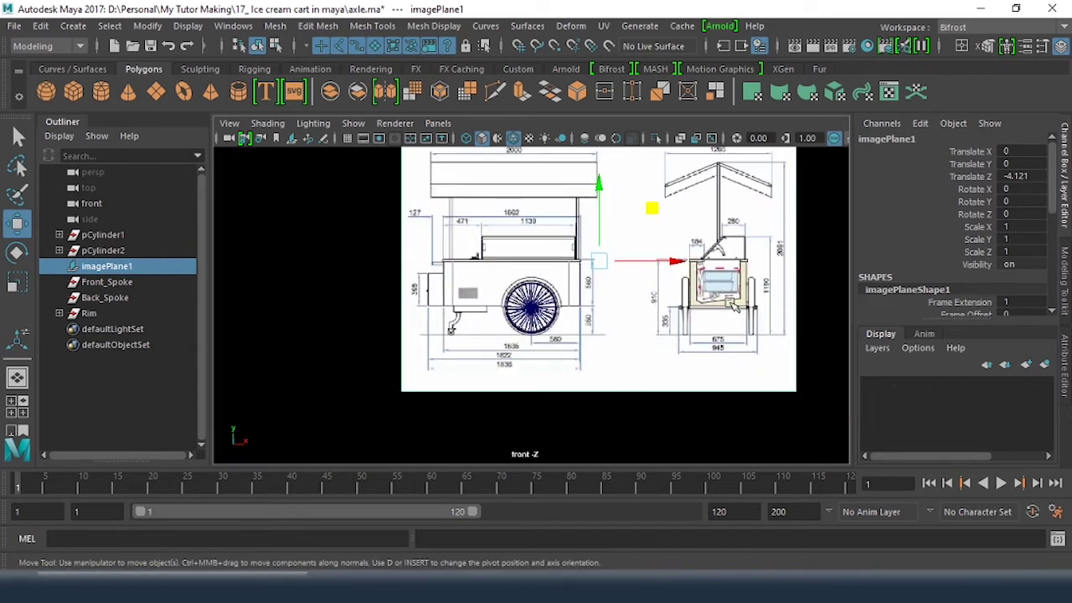
{"action": "middle_click_drag", "start_coordinate": [709, 273], "coordinate": [618, 266], "text": "alt"}
{"action": "left_click", "coordinate": [718, 268]}
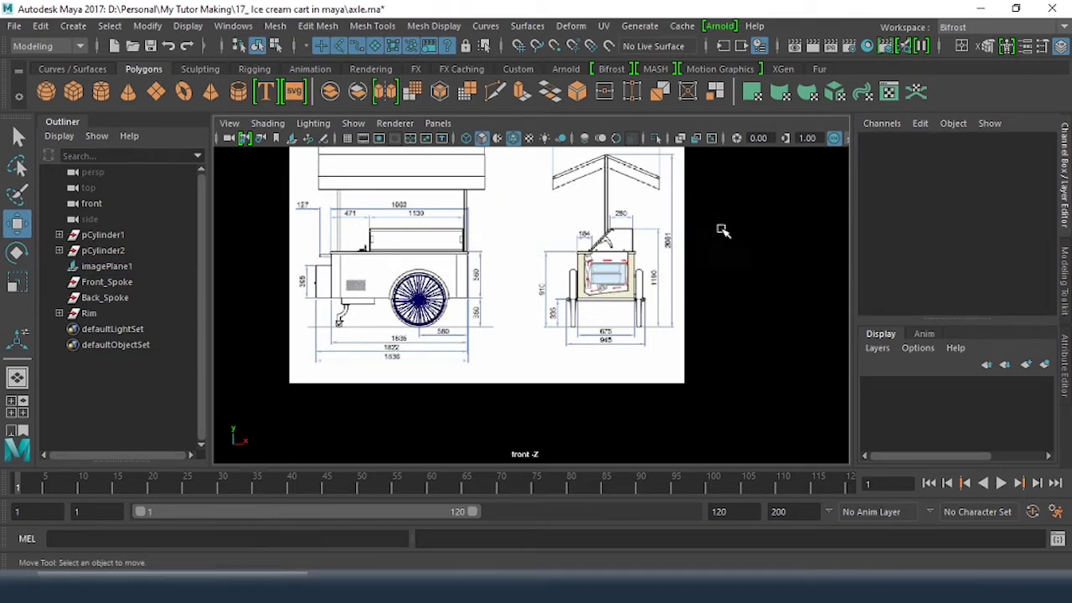
{"action": "left_click", "coordinate": [651, 234]}
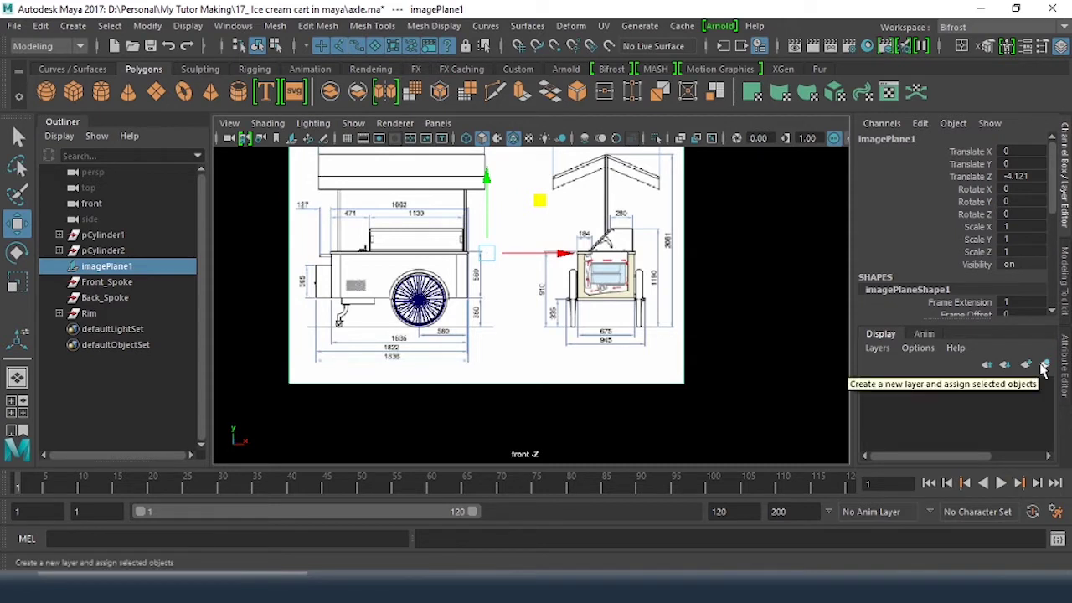
{"action": "left_click", "coordinate": [1046, 366]}
{"action": "left_click", "coordinate": [953, 392]}
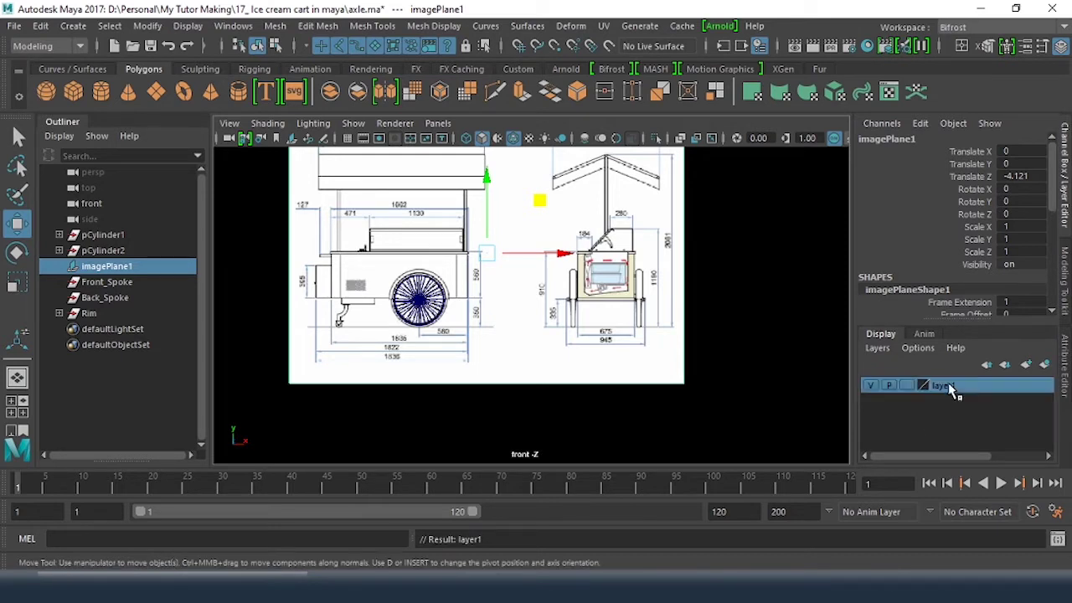
{"action": "double_click", "coordinate": [953, 392]}
{"action": "double_click", "coordinate": [442, 227]}
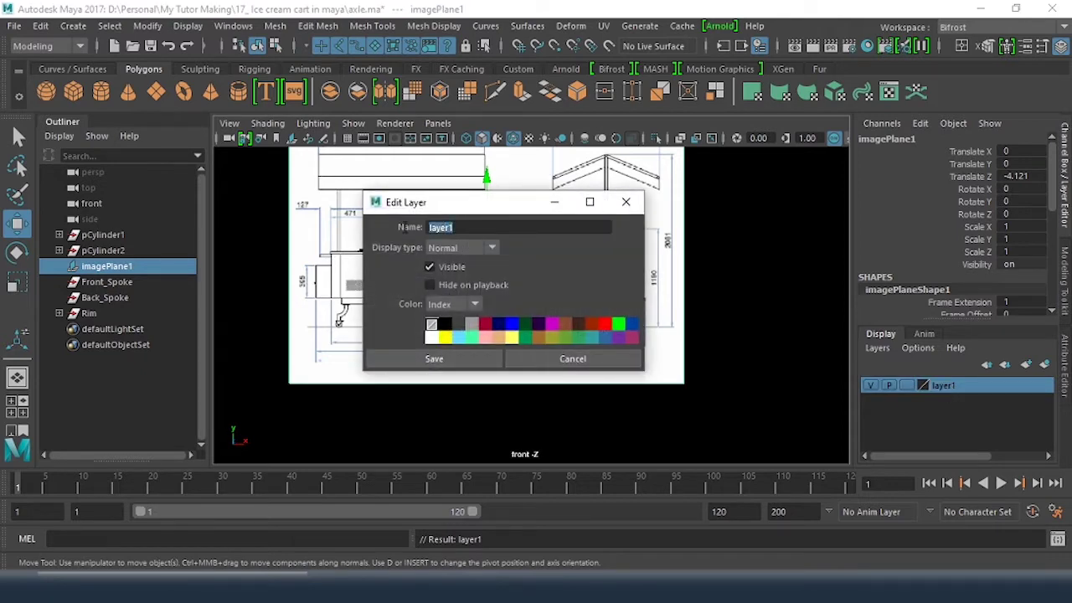
{"action": "type", "text": "F"}
{"action": "left_click", "coordinate": [456, 359]}
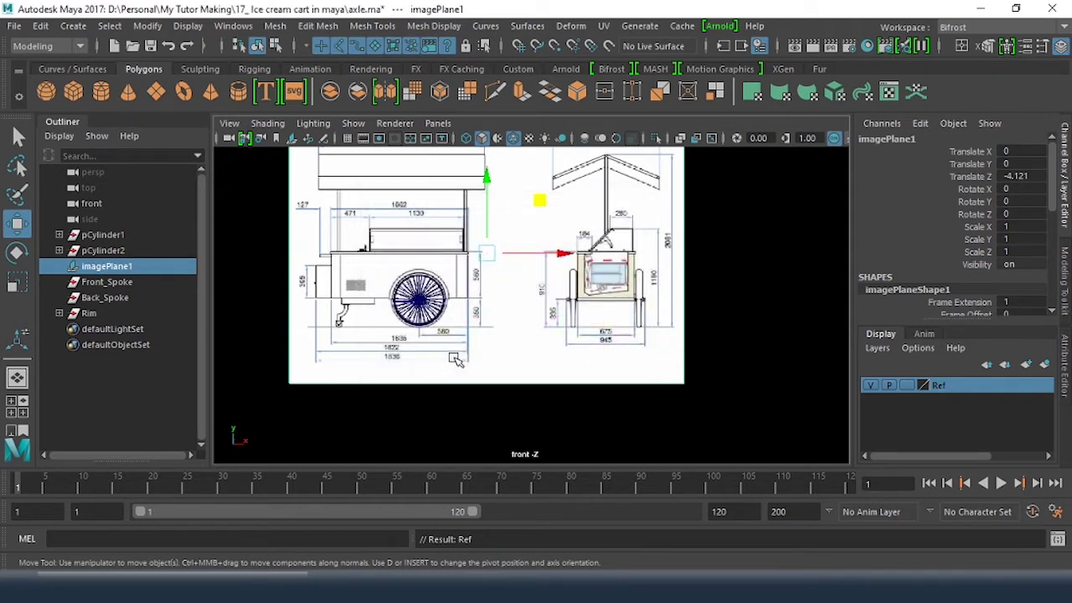
Hide the Ref layer to view the wheel without the blueprint, and show the layer again
{"action": "left_click", "coordinate": [871, 385]}
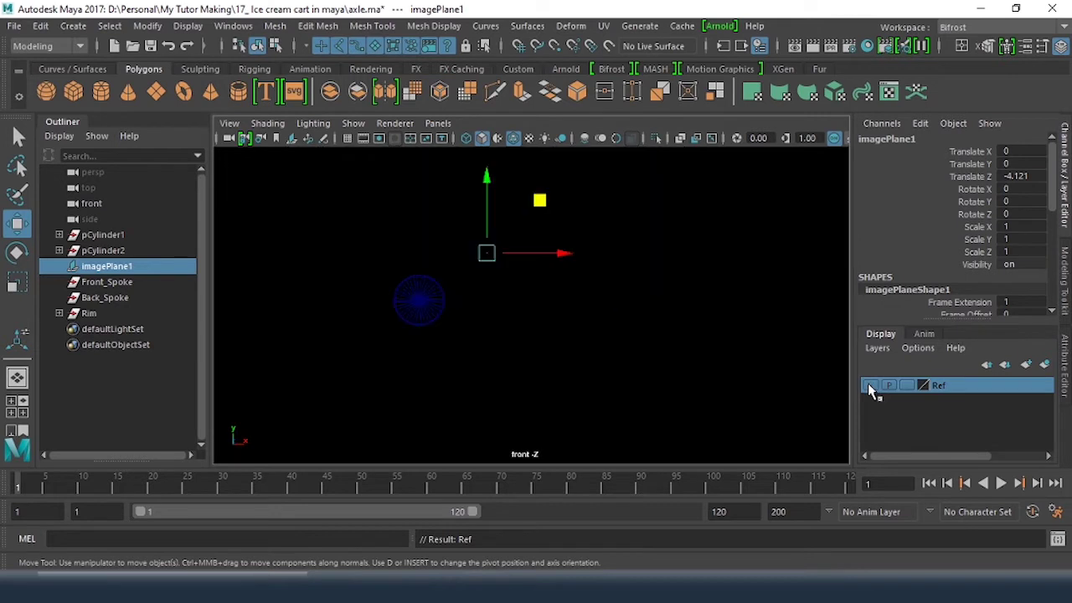
{"action": "left_click", "coordinate": [718, 335]}
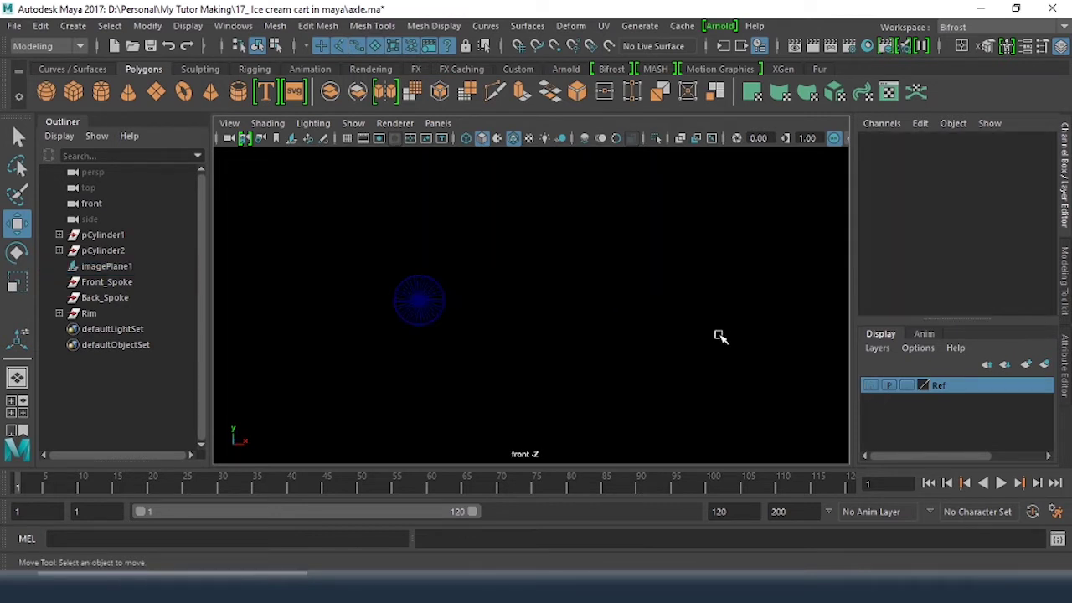
{"action": "right_click_drag", "start_coordinate": [563, 307], "coordinate": [756, 346], "text": "alt"}
{"action": "middle_click_drag", "start_coordinate": [523, 293], "coordinate": [726, 278], "text": "alt"}
{"action": "right_click_drag", "start_coordinate": [607, 293], "coordinate": [723, 323], "text": "alt"}
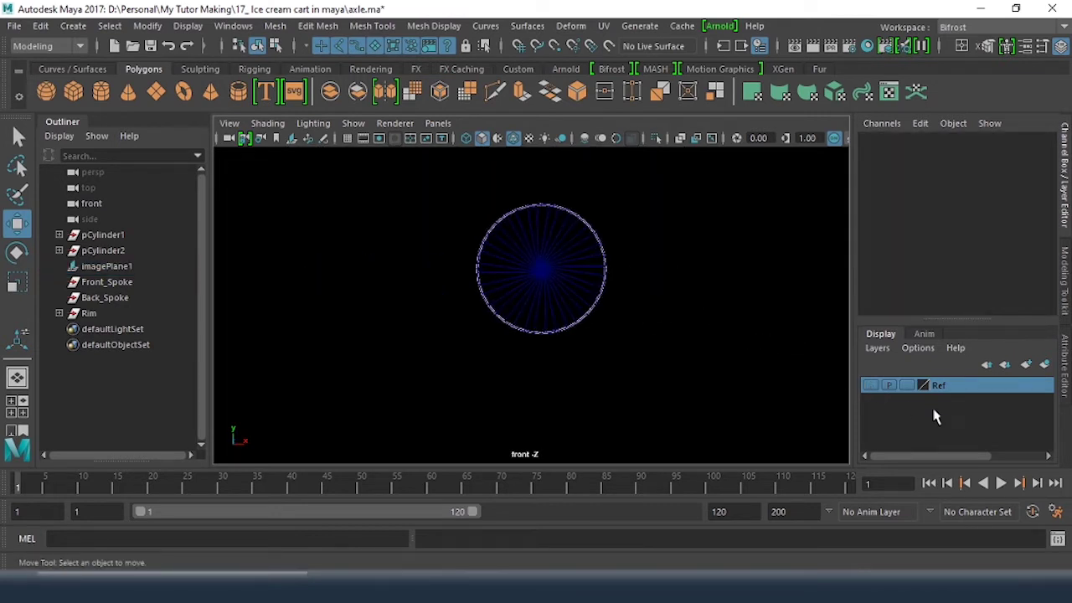
{"action": "left_click", "coordinate": [871, 385]}
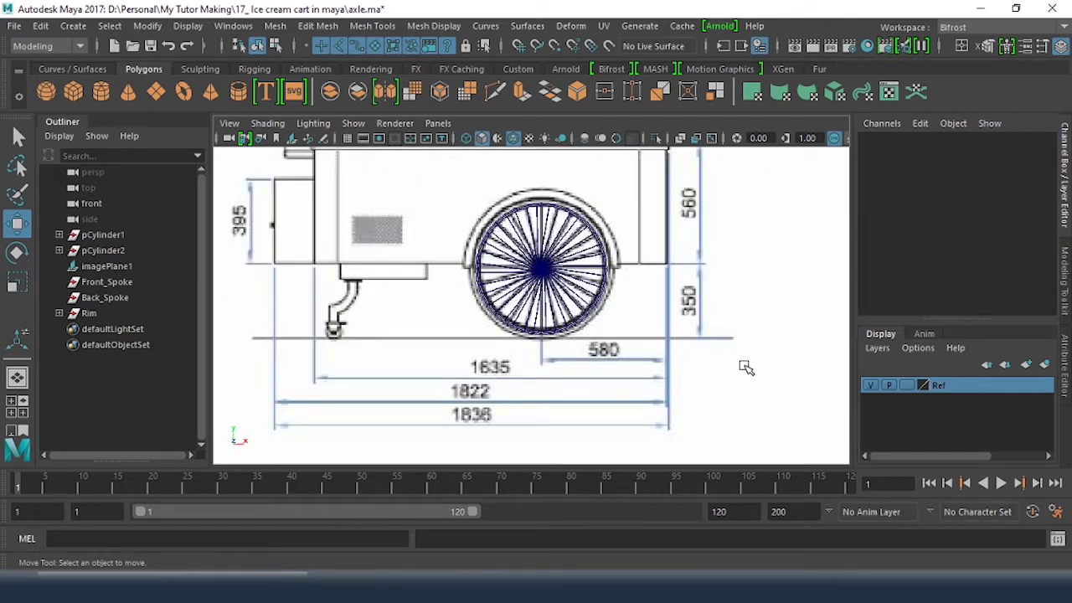
Assign the Rim group to a new display layer and check it by toggling the layer's visibility
{"action": "left_click", "coordinate": [87, 313]}
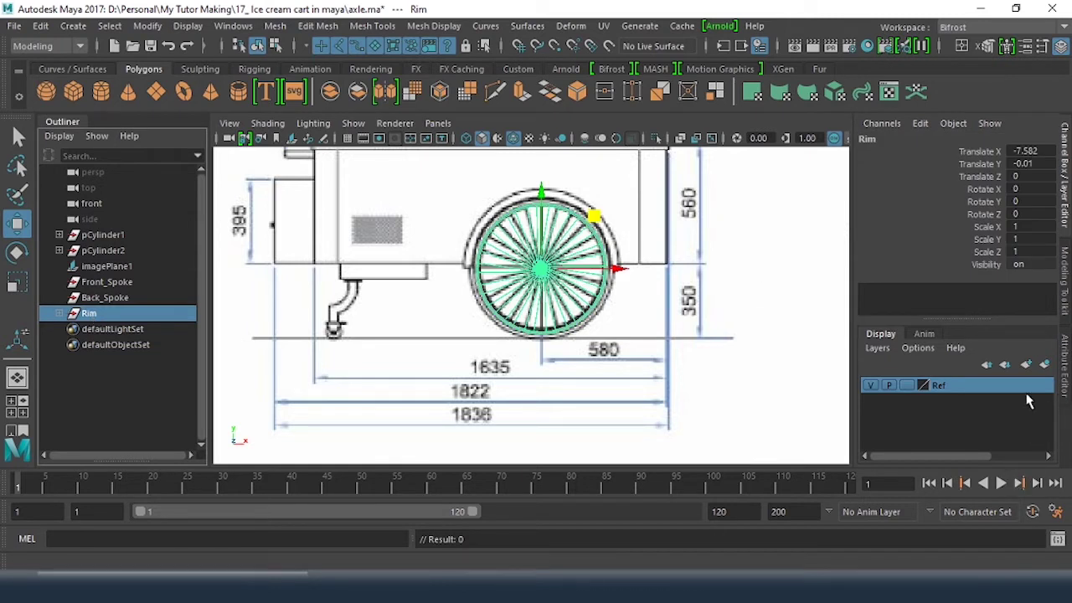
{"action": "left_click", "coordinate": [609, 285]}
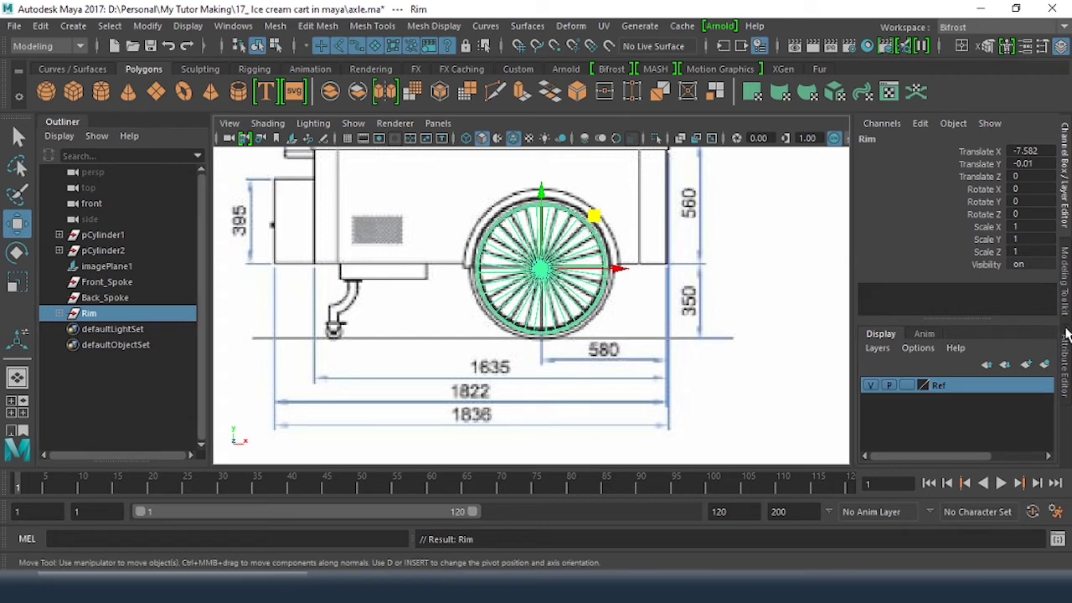
{"action": "left_click", "coordinate": [1046, 365]}
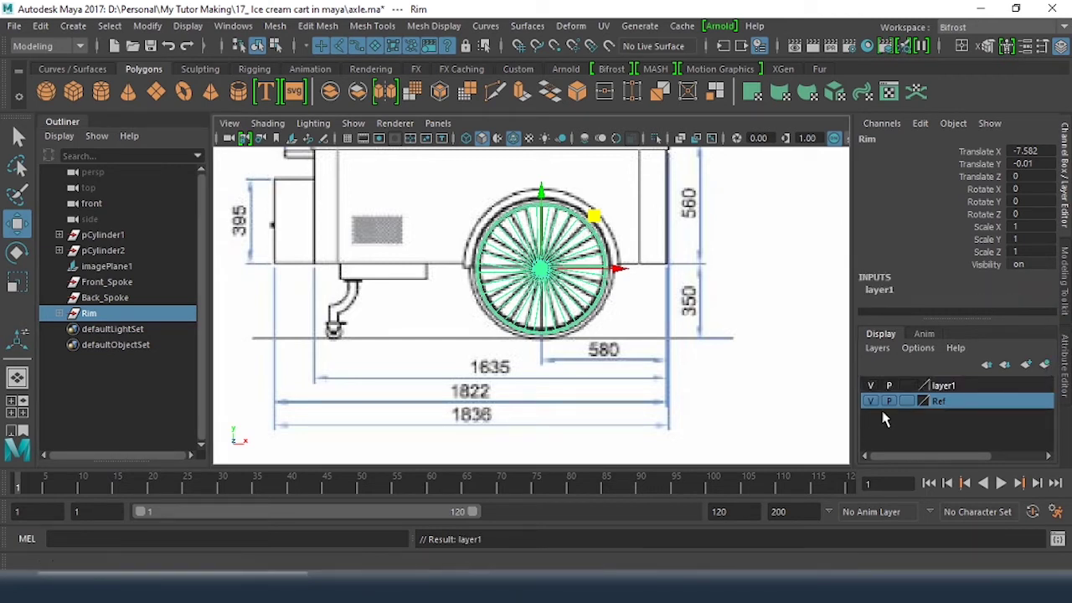
{"action": "left_click", "coordinate": [872, 386]}
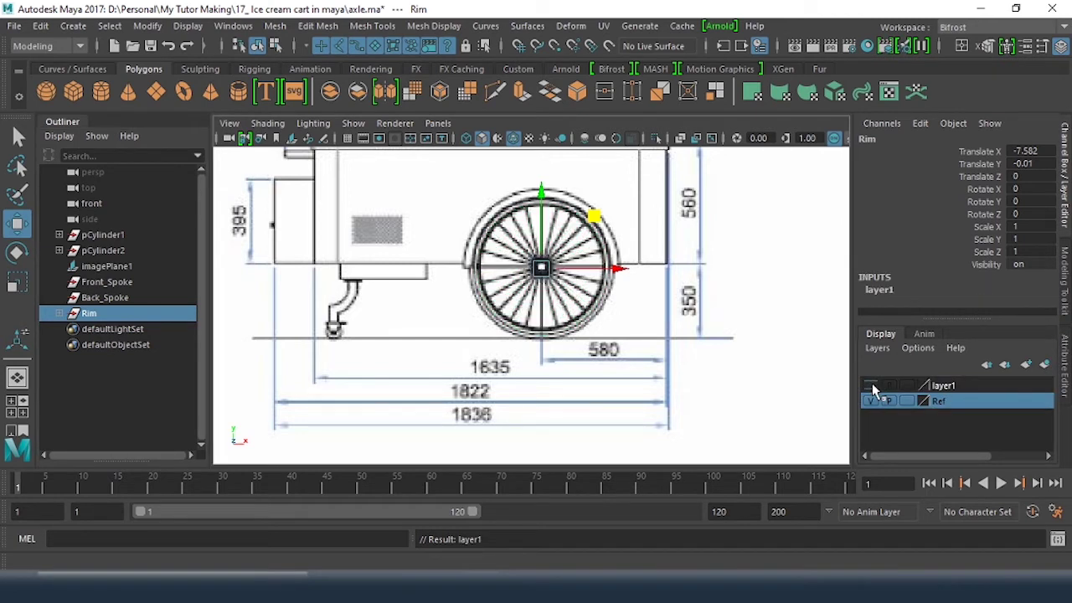
{"action": "left_click", "coordinate": [872, 386]}
{"action": "left_click", "coordinate": [872, 386]}
{"action": "left_click", "coordinate": [872, 386]}
Rename the wheel's display layer as frontRim
{"action": "left_click", "coordinate": [944, 387]}
{"action": "double_click", "coordinate": [945, 386]}
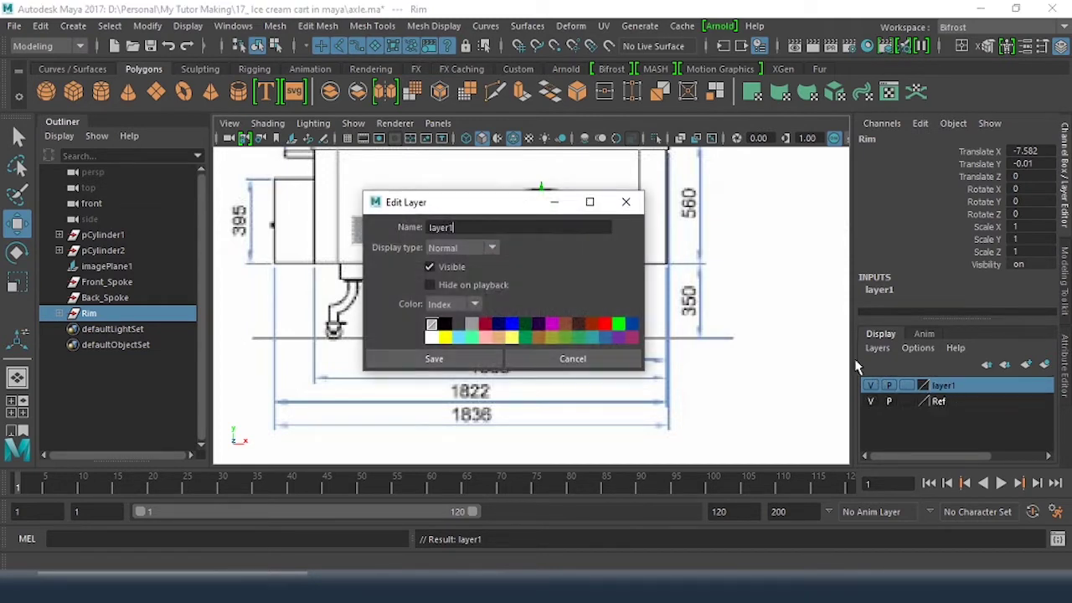
{"action": "type", "text": "frontRim"}
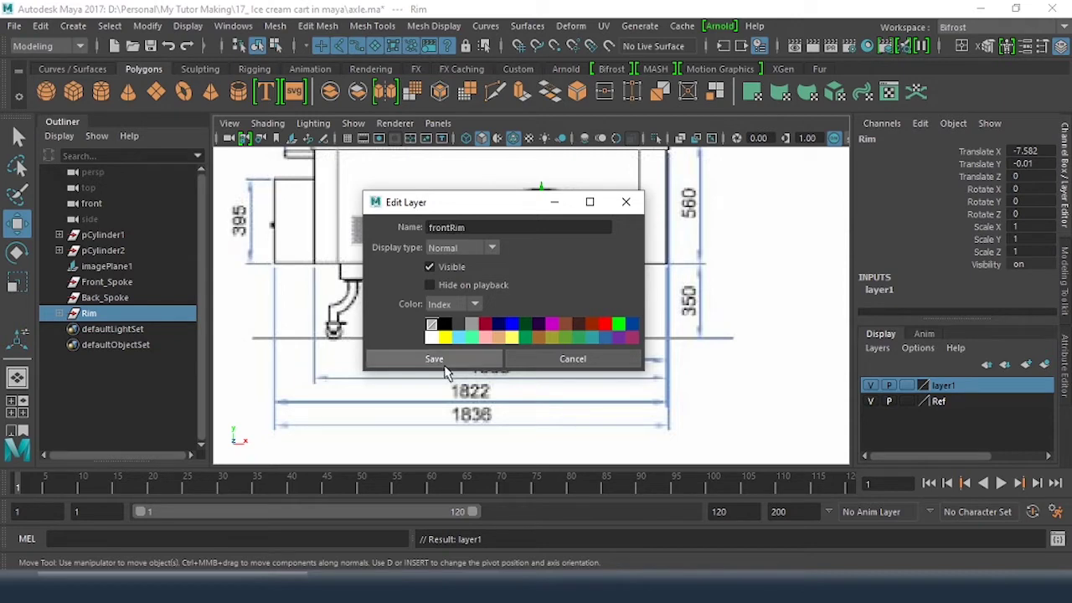
{"action": "left_click", "coordinate": [447, 359]}
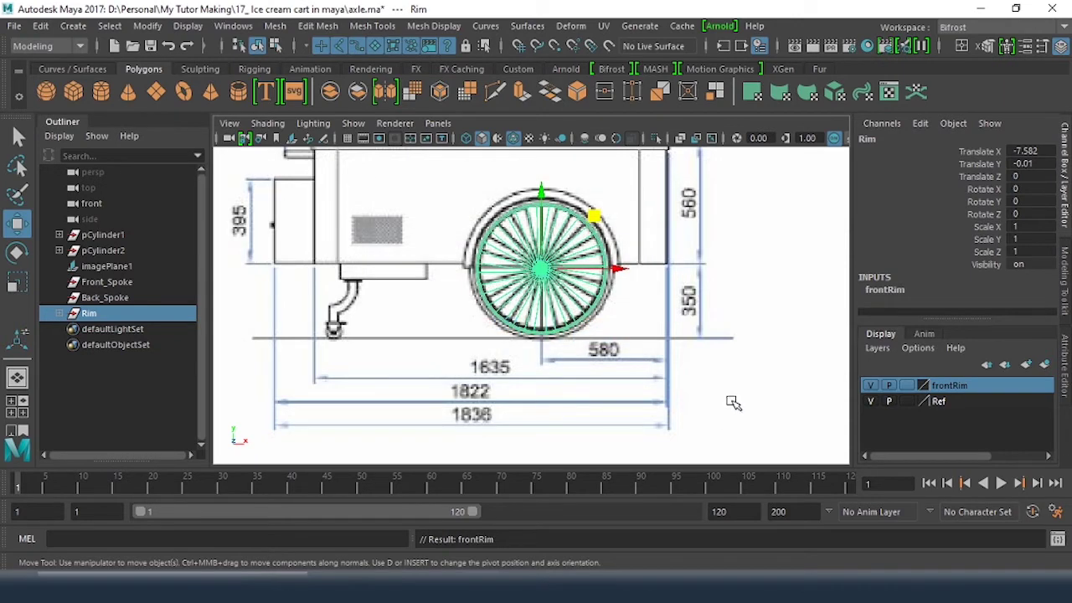
Toggle the frontRim layer's visibility to compare the wheel with the blueprint
{"action": "left_click", "coordinate": [790, 328]}
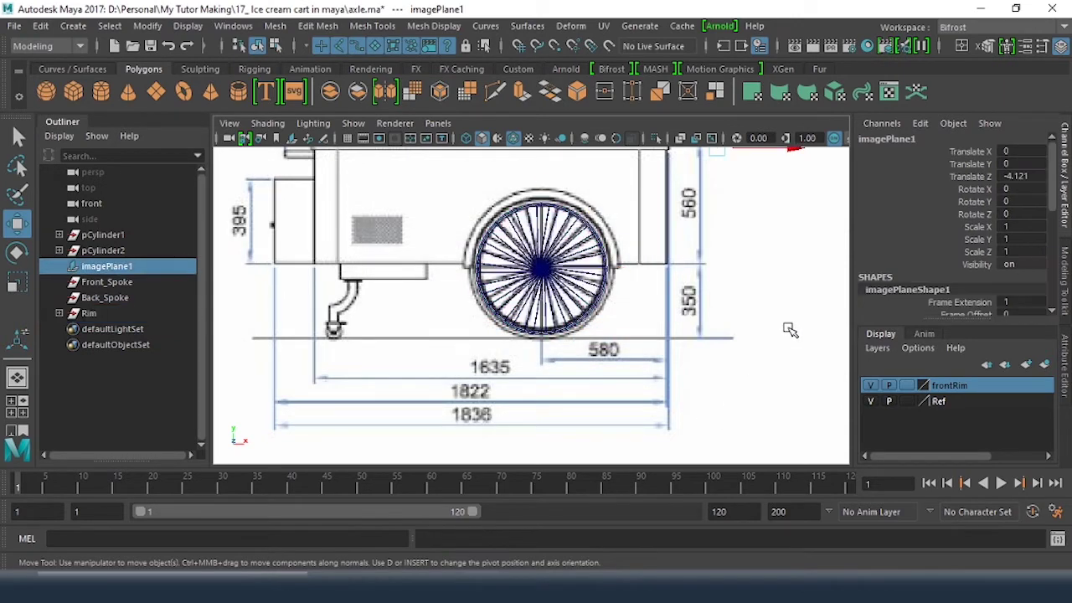
{"action": "left_click", "coordinate": [871, 386]}
{"action": "left_click", "coordinate": [871, 386]}
{"action": "left_click", "coordinate": [871, 386]}
{"action": "left_click", "coordinate": [871, 386]}
Show wireframe on the shaded model and shift the outer-end vertices of spoke pCylinder35 along Z towards the rim
{"action": "scroll", "coordinate": [570, 320], "scroll_direction": "up", "scroll_amount": 6}
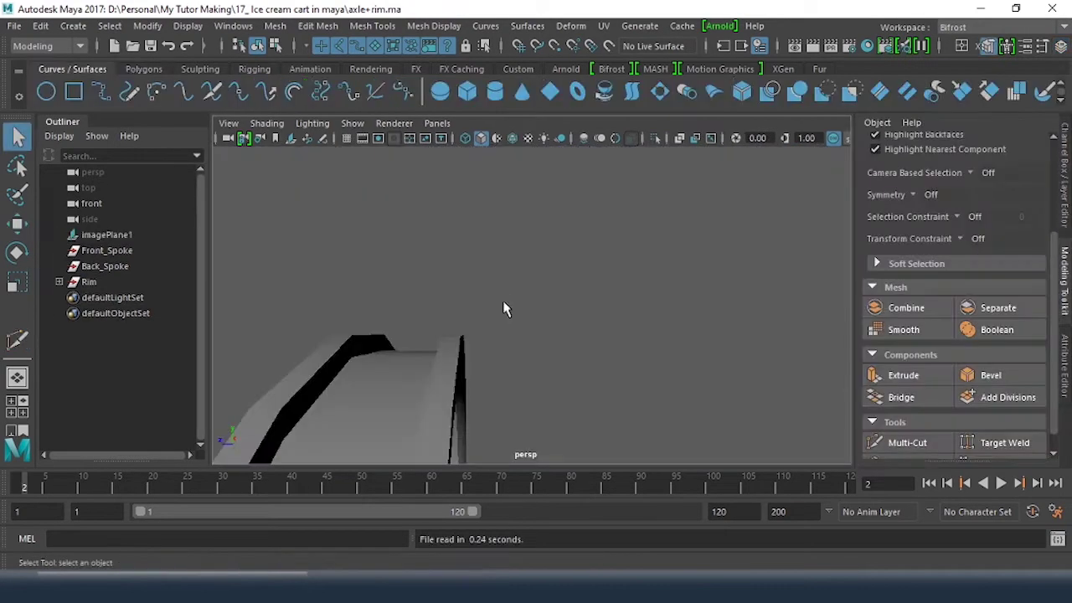
{"action": "left_click_drag", "start_coordinate": [503, 307], "coordinate": [310, 295], "text": "alt"}
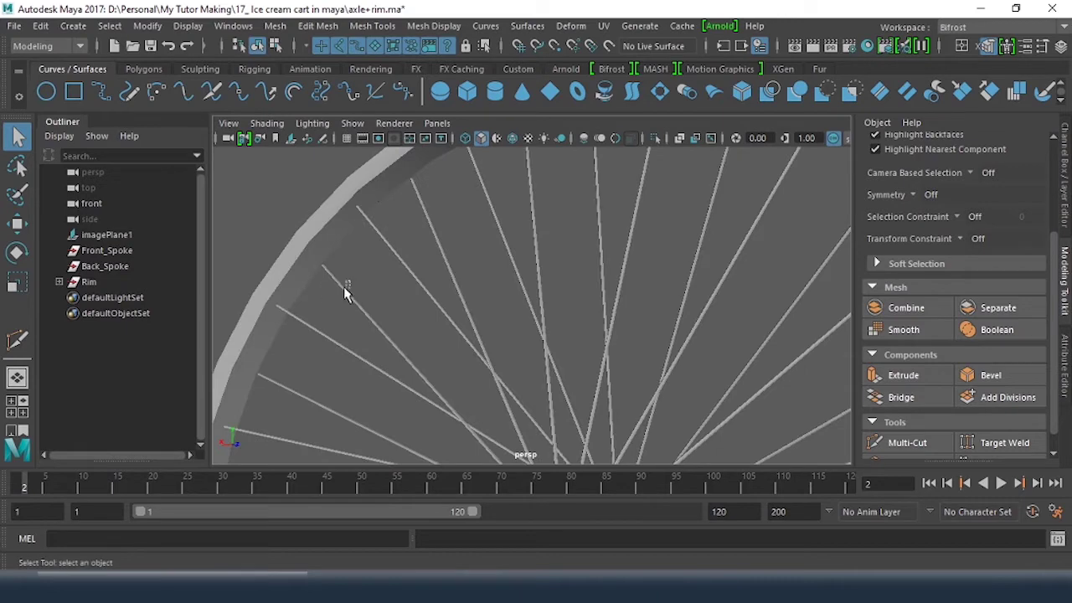
{"action": "left_click", "coordinate": [346, 287]}
{"action": "middle_click_drag", "start_coordinate": [333, 296], "coordinate": [435, 266], "text": "alt"}
{"action": "left_click_drag", "start_coordinate": [435, 267], "coordinate": [419, 294], "text": "alt"}
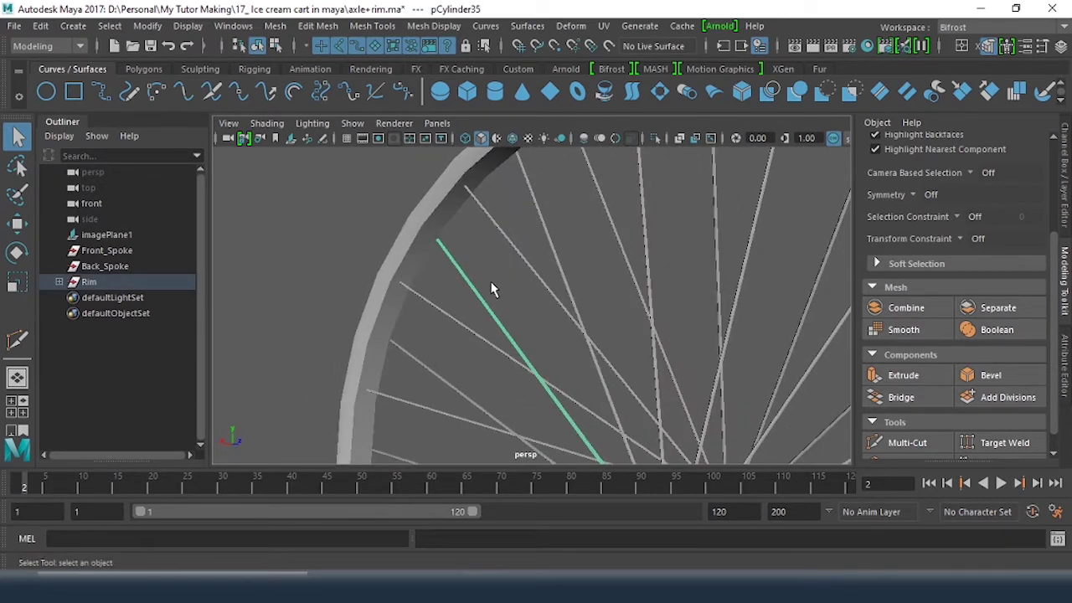
{"action": "right_click_drag", "start_coordinate": [492, 155], "coordinate": [410, 156]}
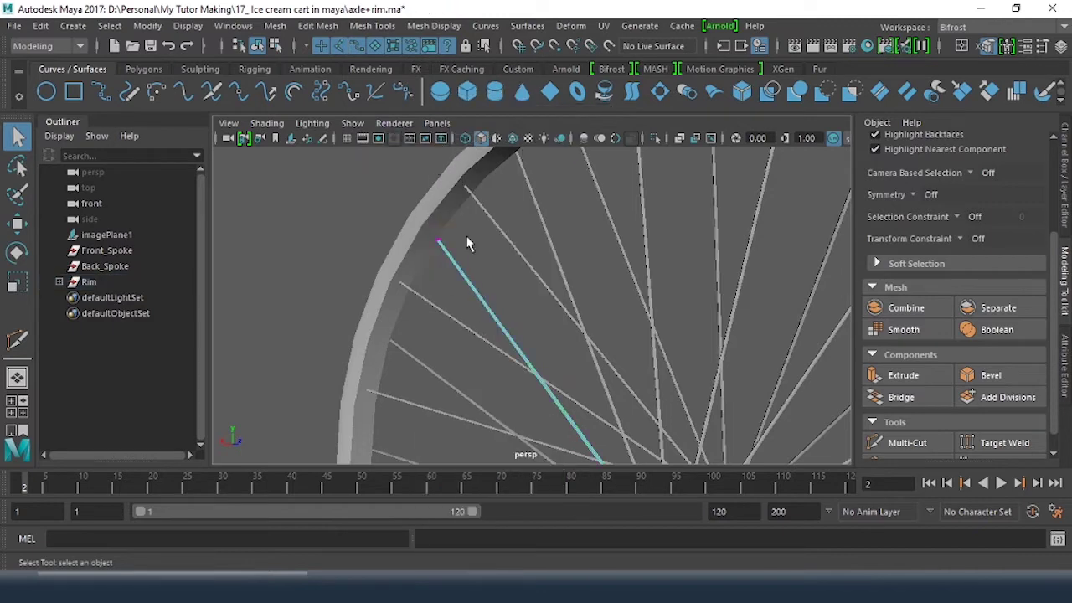
{"action": "left_click_drag", "start_coordinate": [439, 233], "coordinate": [423, 259]}
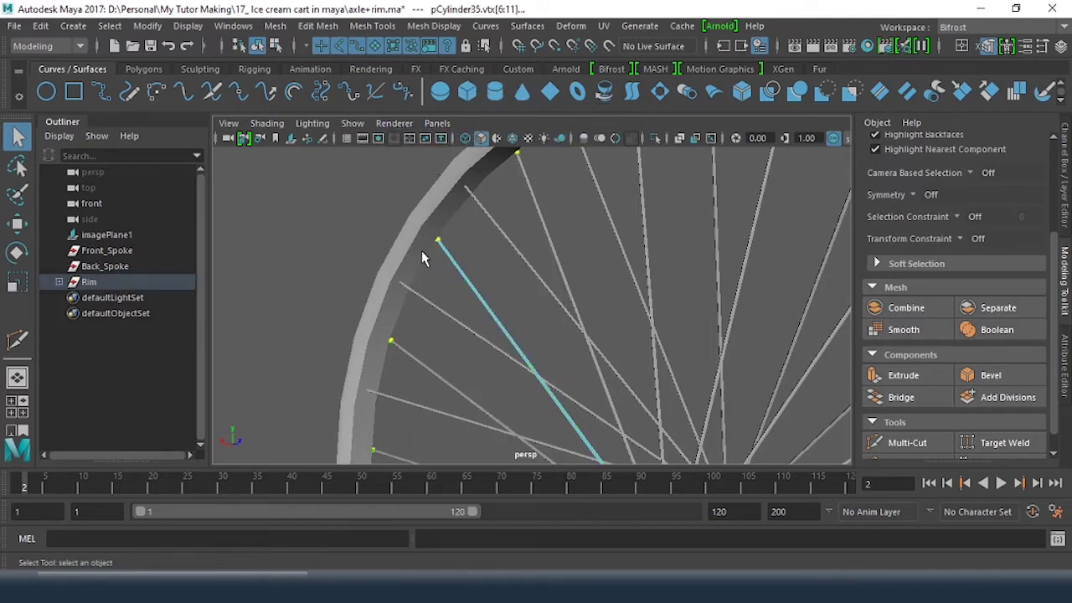
{"action": "left_click", "coordinate": [514, 138]}
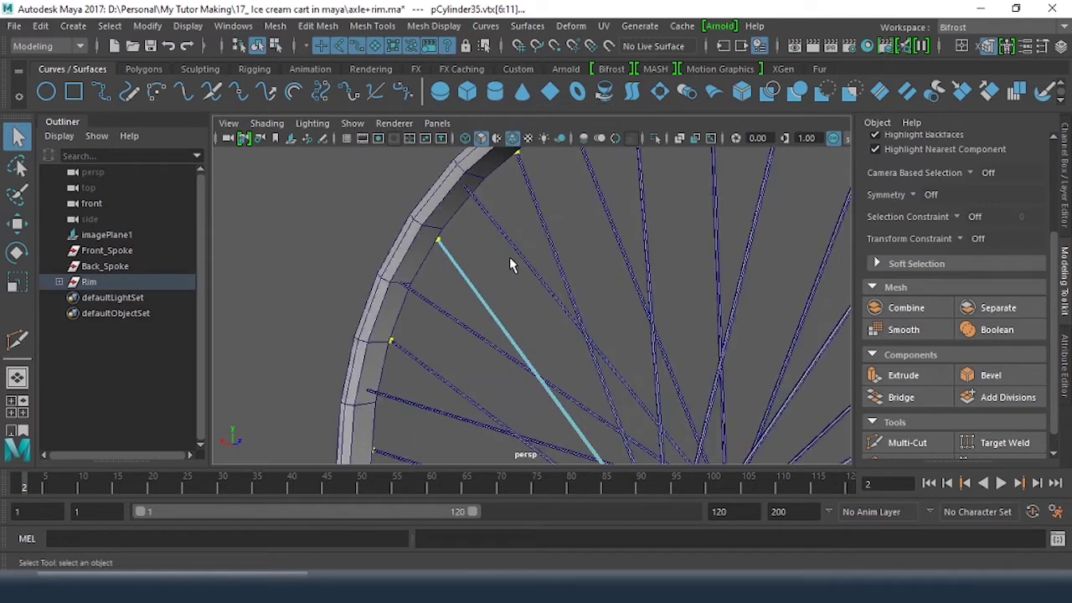
{"action": "key", "text": "w"}
{"action": "left_click_drag", "start_coordinate": [444, 243], "coordinate": [400, 246], "text": "alt"}
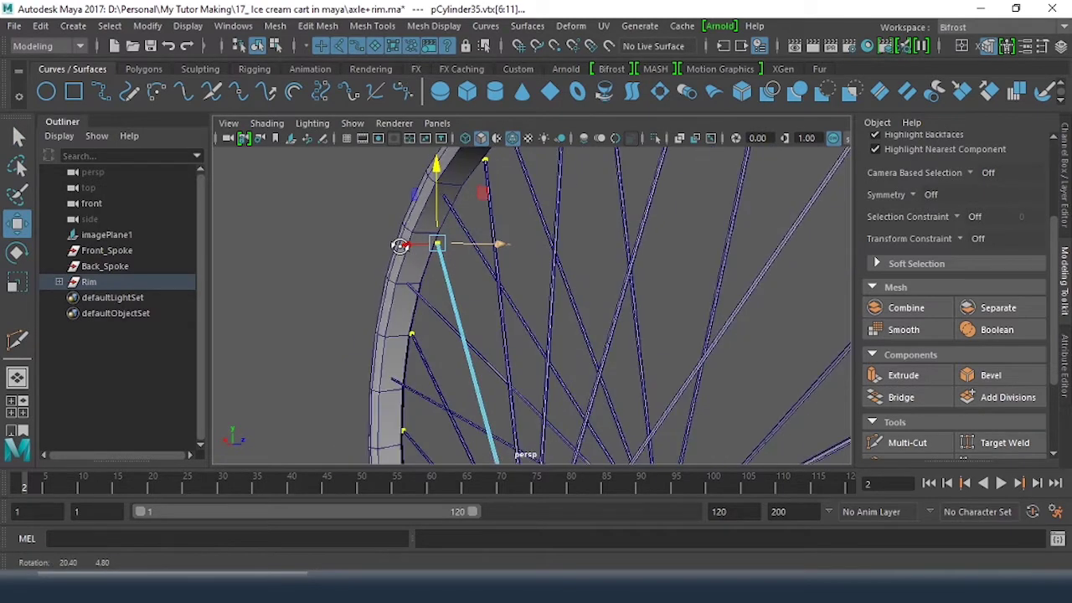
{"action": "left_click_drag", "start_coordinate": [498, 240], "coordinate": [651, 330]}
{"action": "left_click", "coordinate": [653, 289]}
{"action": "right_click_drag", "start_coordinate": [651, 330], "coordinate": [575, 288], "text": "alt"}
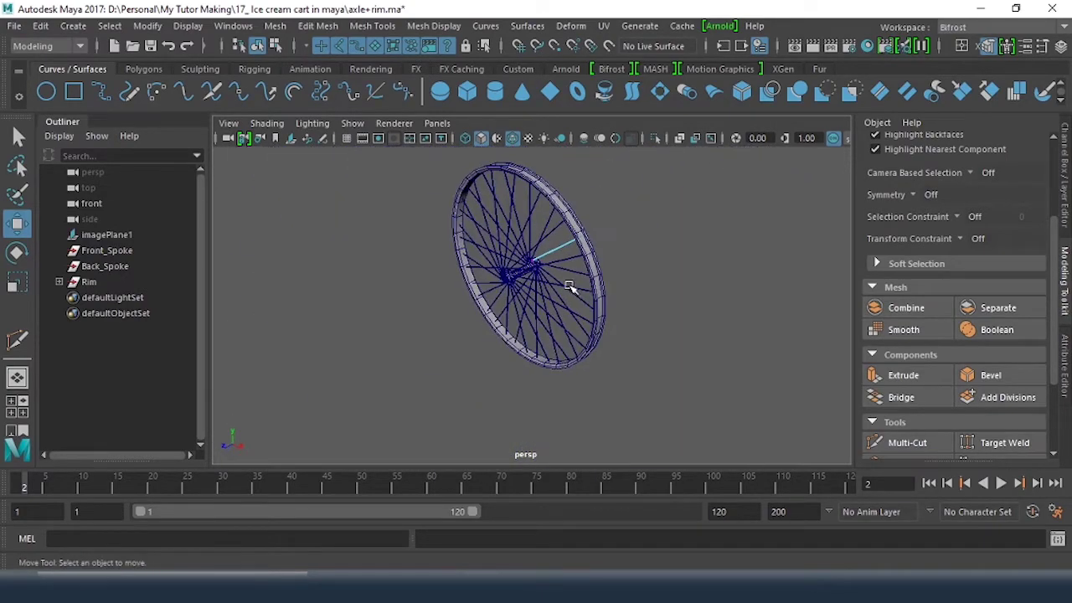
In the side view, draw a three-point arc between the rim's two outer upper corners with point snapping, bulging upwards
{"action": "left_click_drag", "start_coordinate": [574, 288], "coordinate": [638, 308], "text": "alt"}
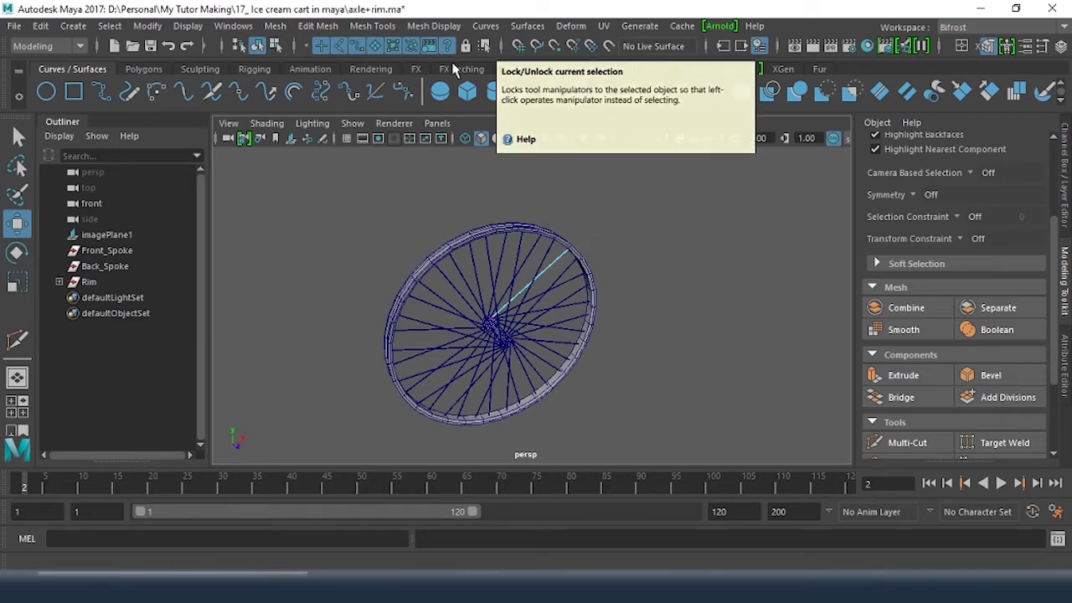
{"action": "key", "text": "space"}
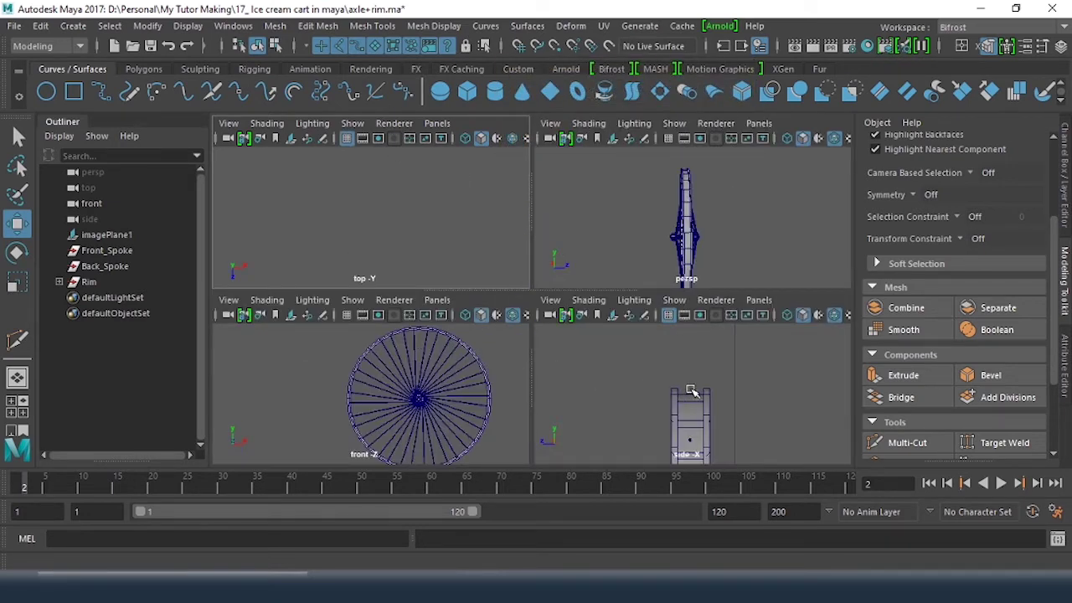
{"action": "key", "text": "space"}
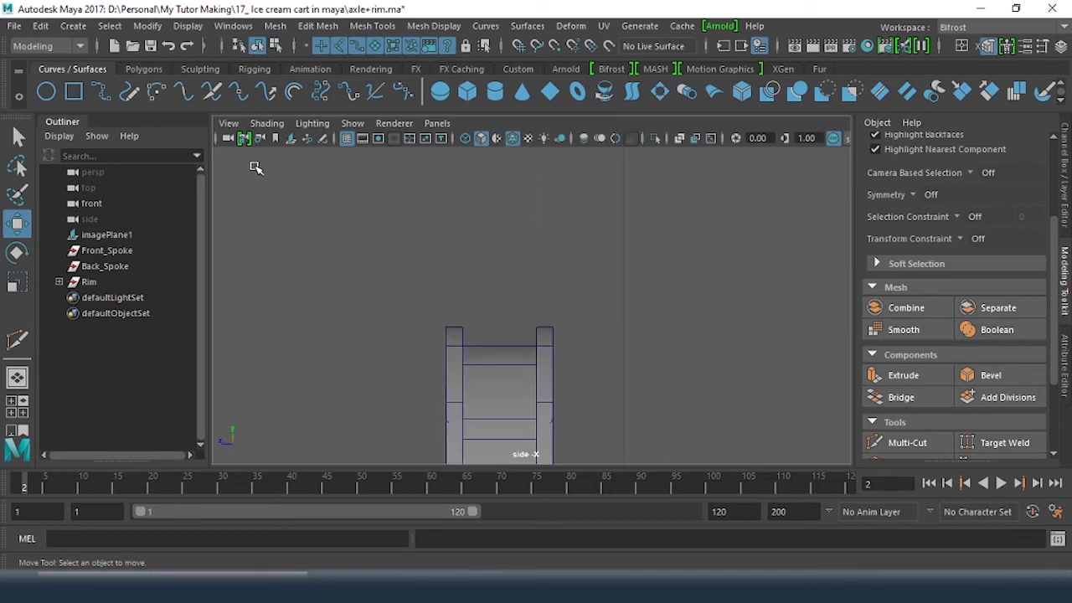
{"action": "left_click", "coordinate": [155, 92]}
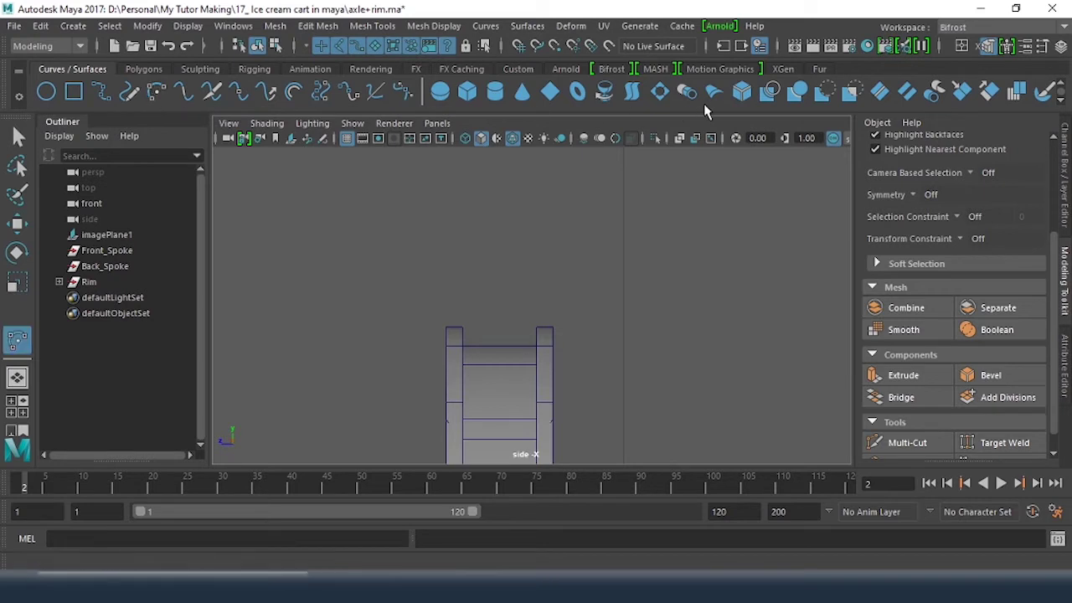
{"action": "left_click", "coordinate": [555, 48]}
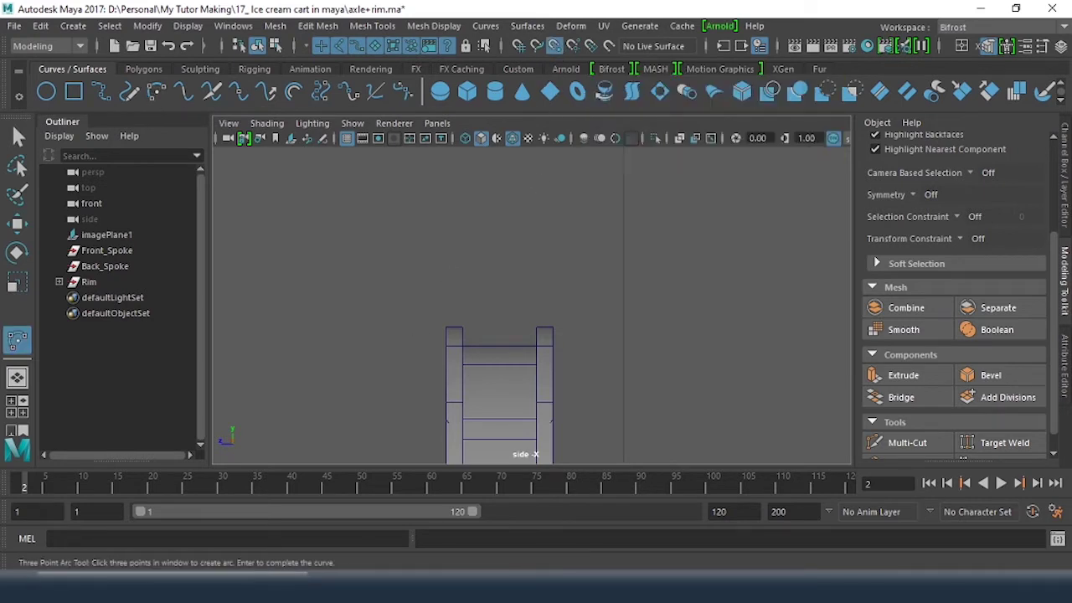
{"action": "left_click", "coordinate": [446, 327]}
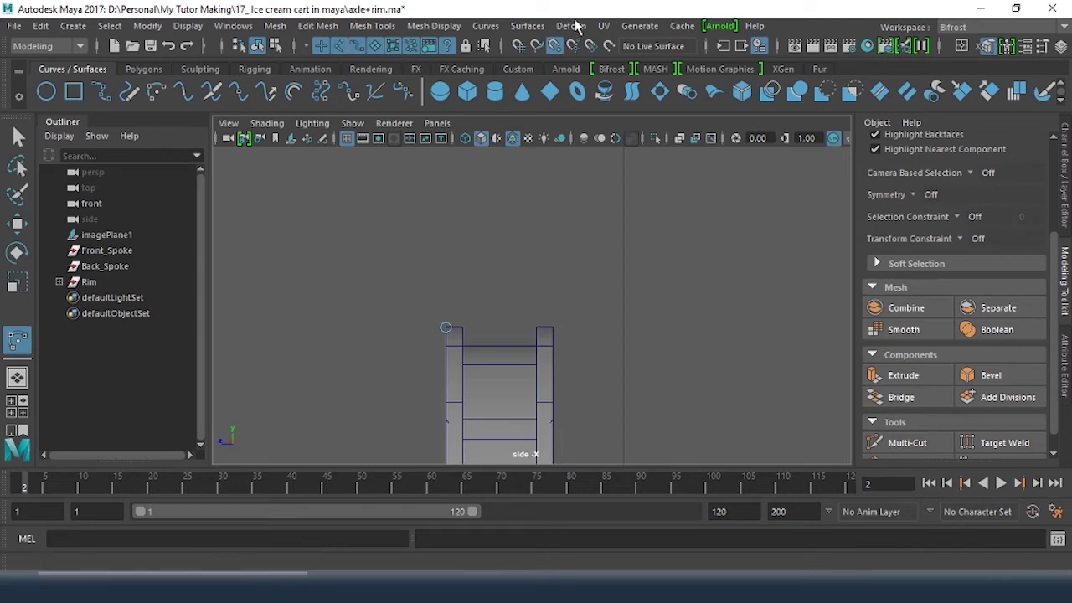
{"action": "left_click", "coordinate": [494, 290]}
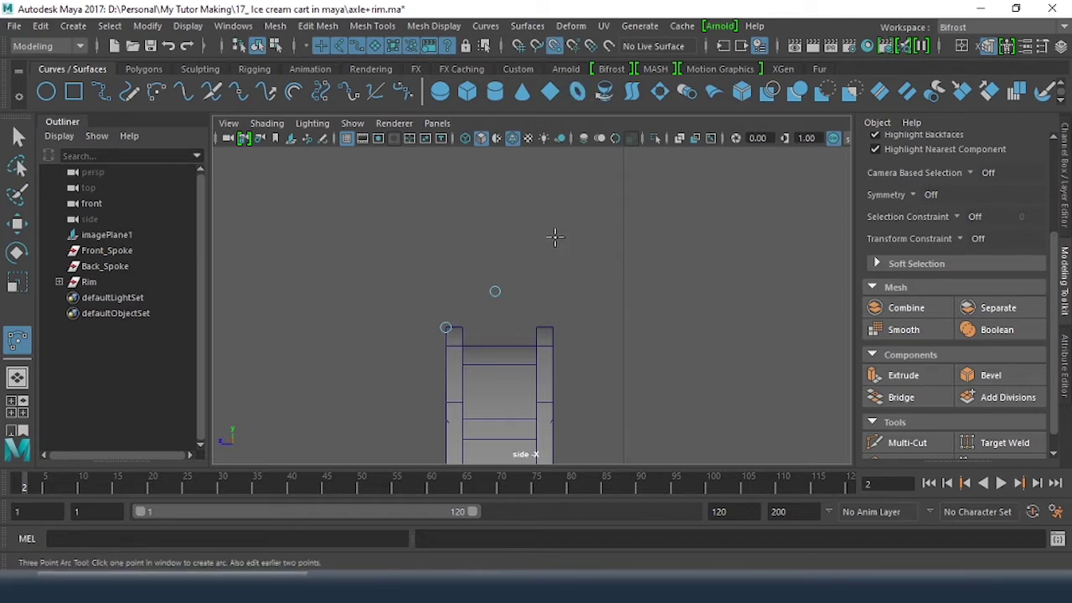
{"action": "left_click", "coordinate": [554, 327]}
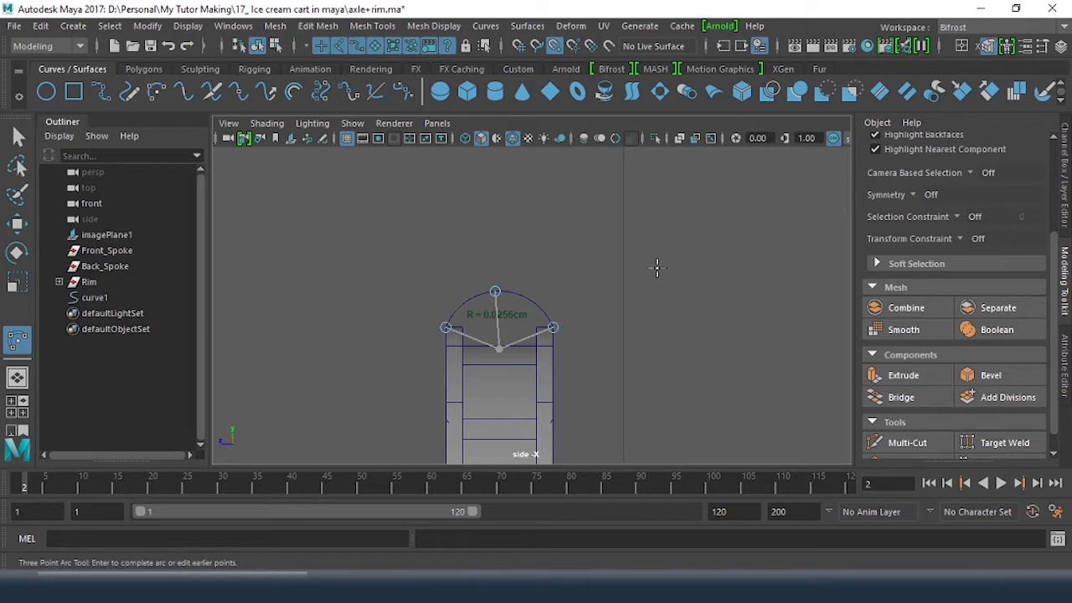
{"action": "key", "text": "w"}
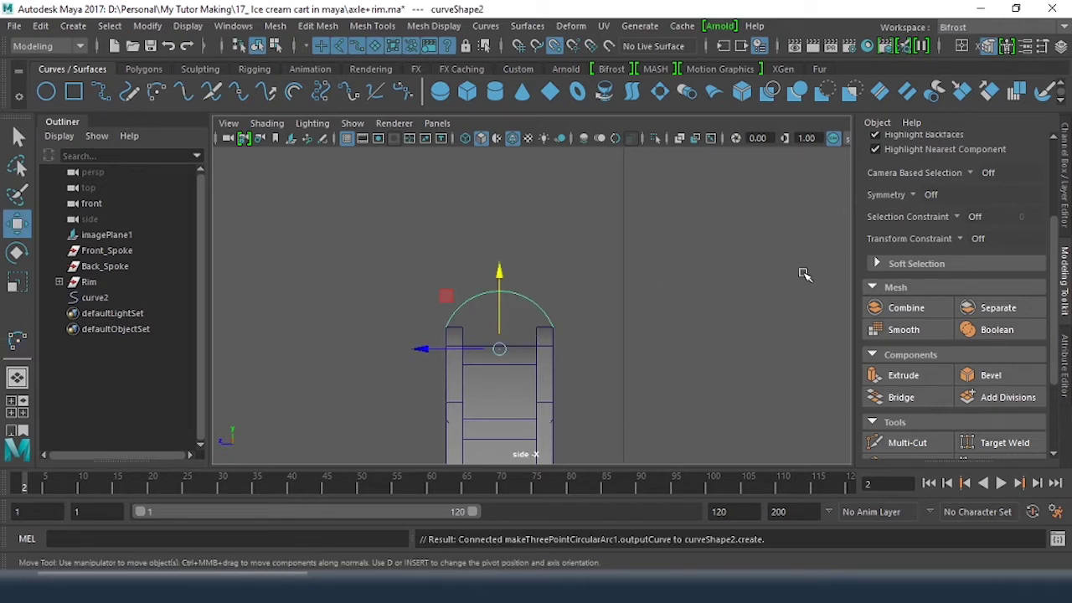
{"action": "left_click", "coordinate": [749, 232]}
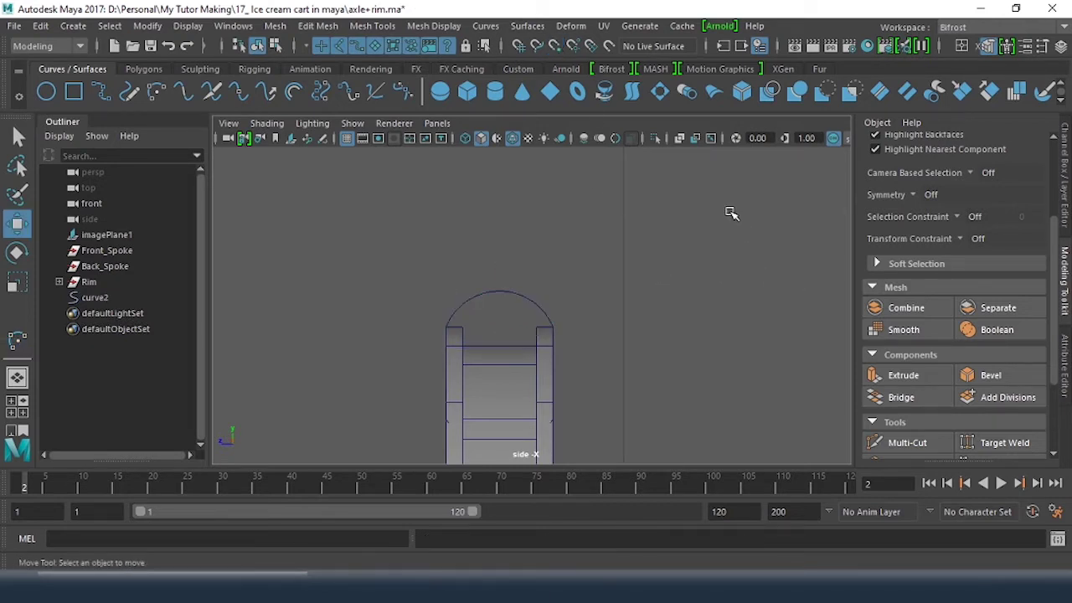
Set the arc's Sections to 4 and display its control vertices
{"action": "left_click", "coordinate": [519, 297]}
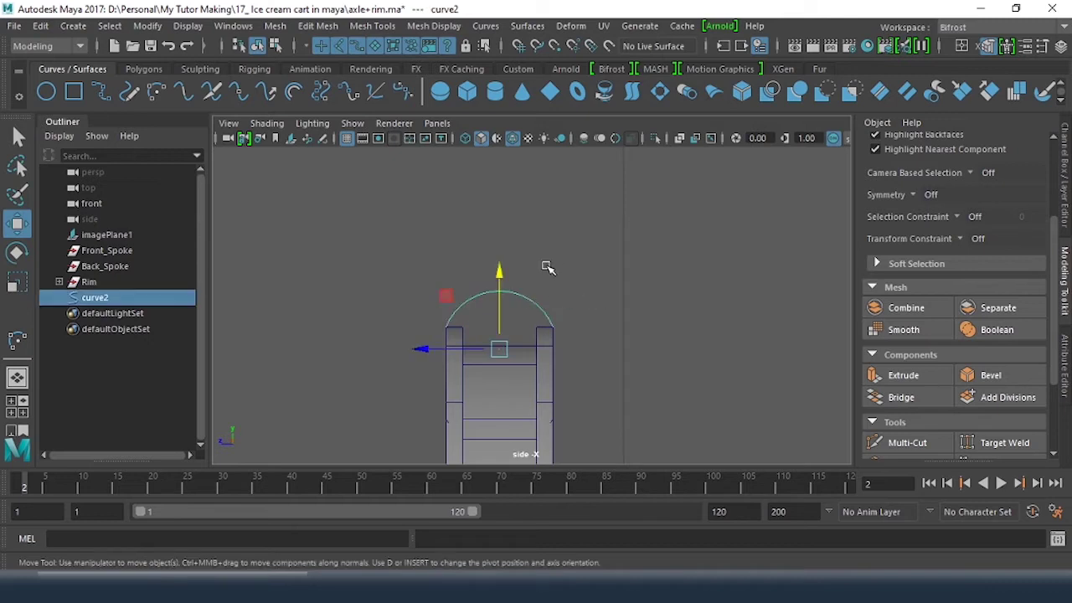
{"action": "scroll", "coordinate": [602, 292], "scroll_direction": "up", "scroll_amount": 2}
{"action": "scroll", "coordinate": [602, 292], "scroll_direction": "up", "scroll_amount": 1}
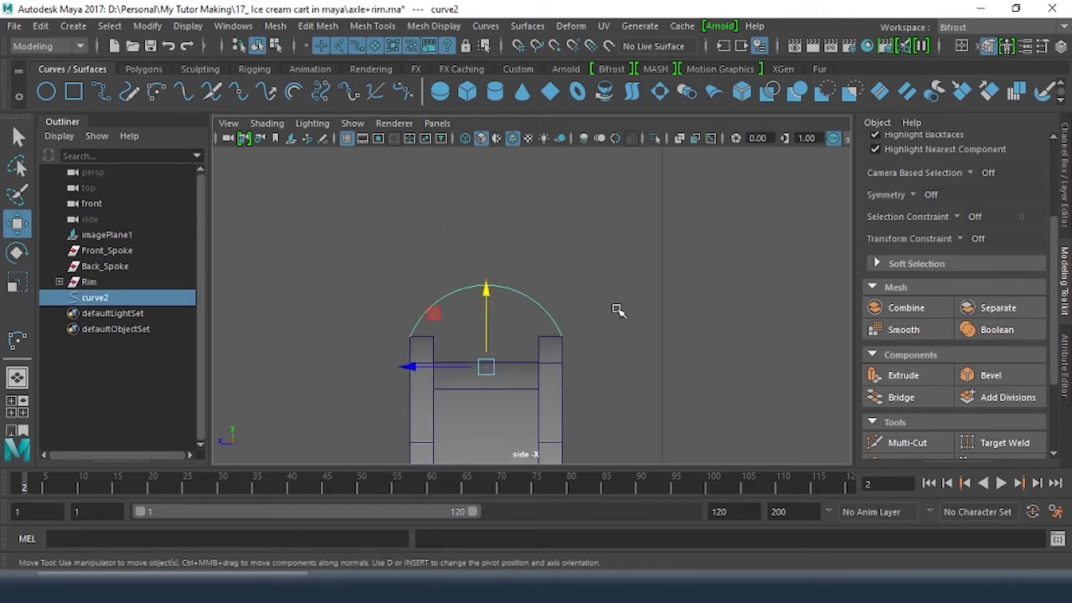
{"action": "left_click", "coordinate": [1066, 159]}
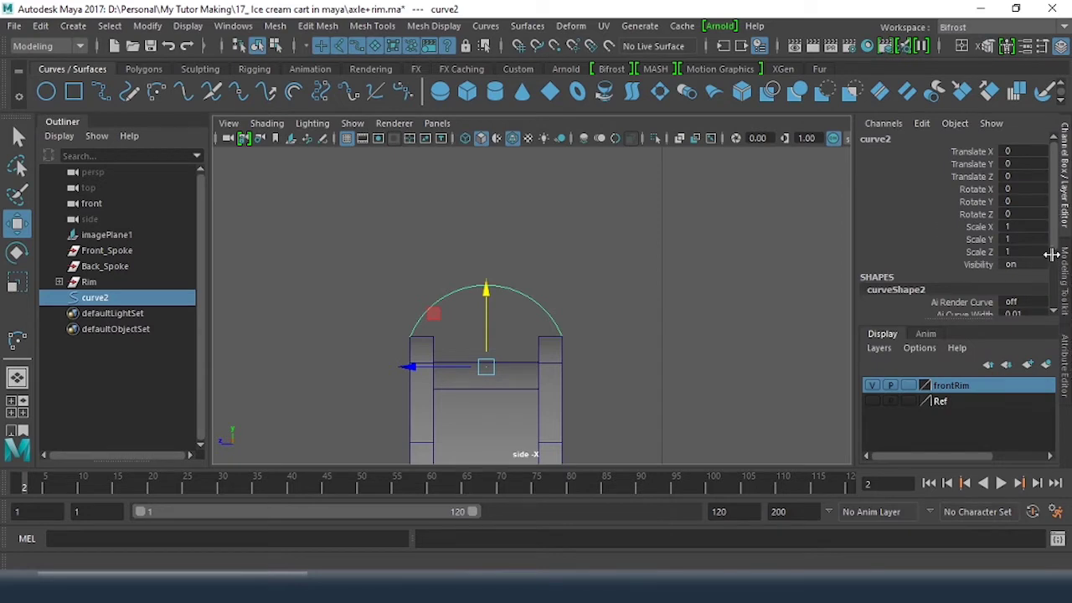
{"action": "scroll", "coordinate": [948, 272], "scroll_direction": "down", "scroll_amount": 3}
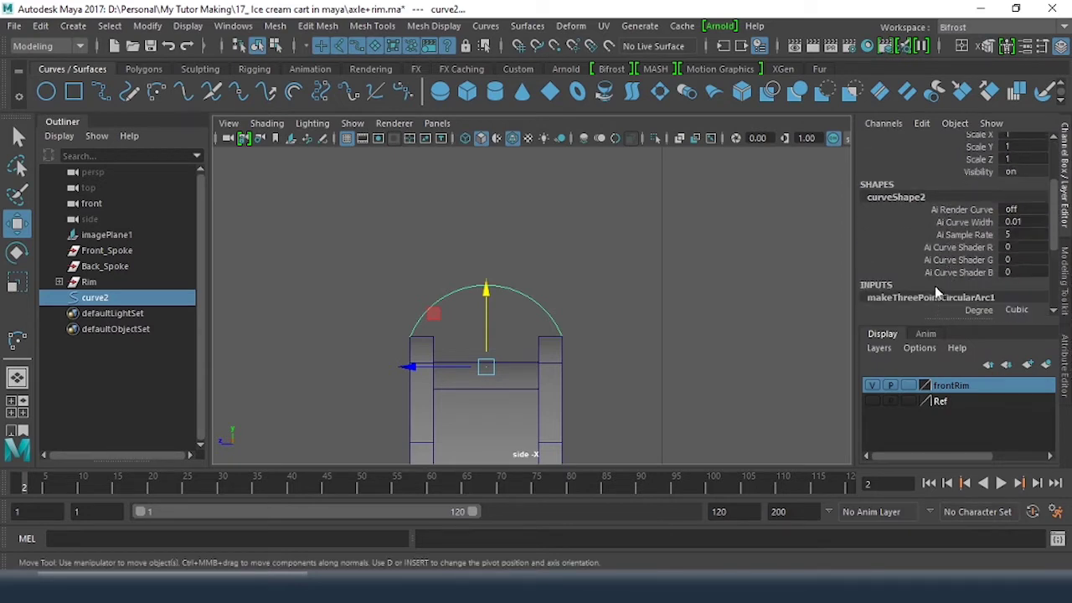
{"action": "left_click", "coordinate": [931, 297]}
{"action": "left_click", "coordinate": [979, 185]}
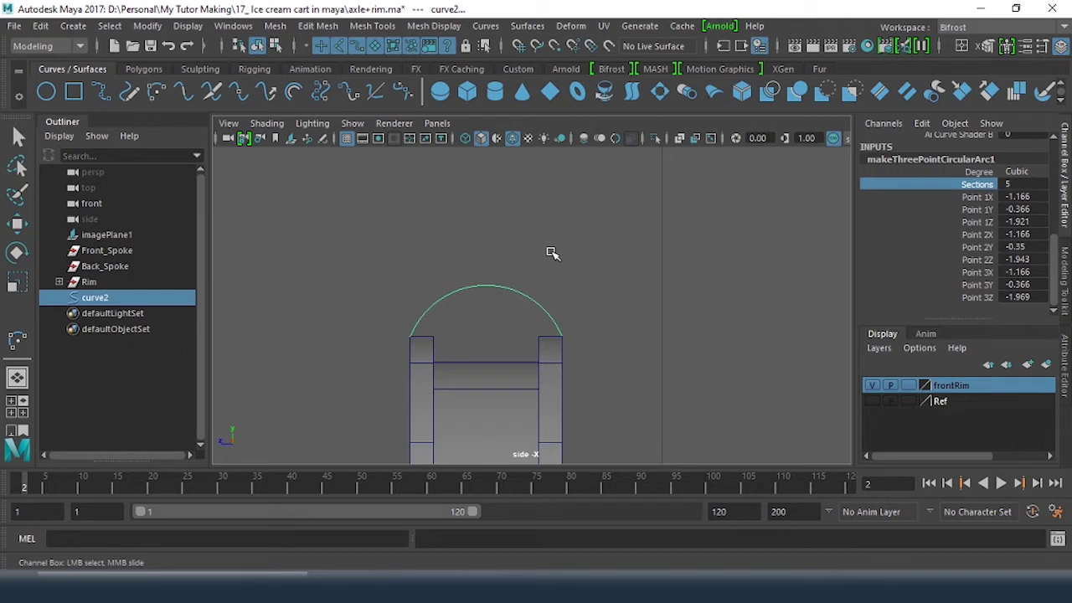
{"action": "right_click_drag", "start_coordinate": [551, 250], "coordinate": [476, 177]}
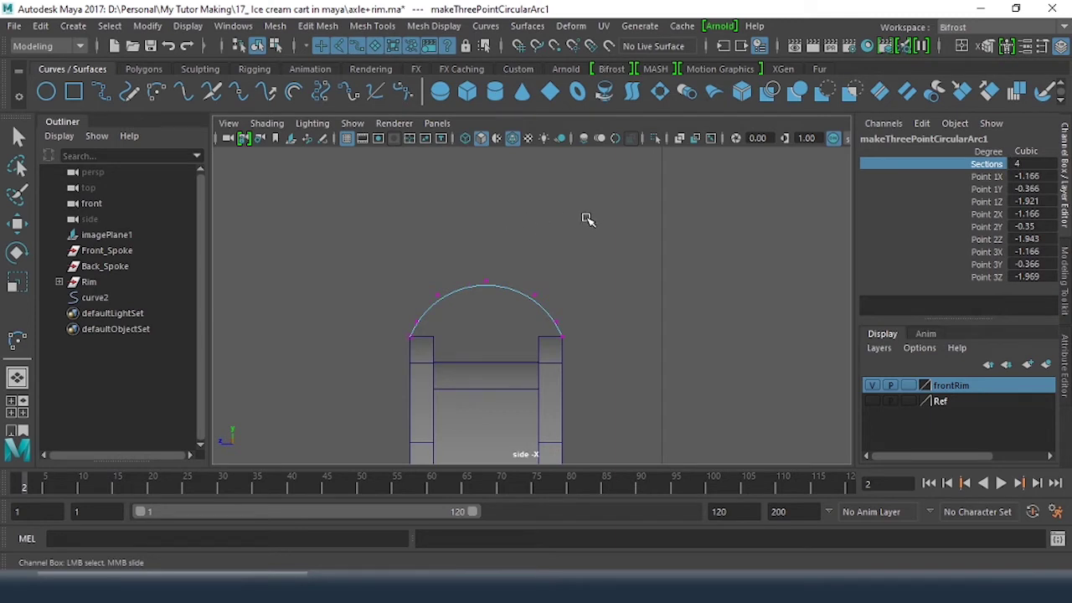
Scale the arc's end control vertices inward along Z, then spread the neighbouring lower pair outward and move it slightly down
{"action": "left_click_drag", "start_coordinate": [394, 334], "coordinate": [661, 388]}
{"action": "key", "text": "r"}
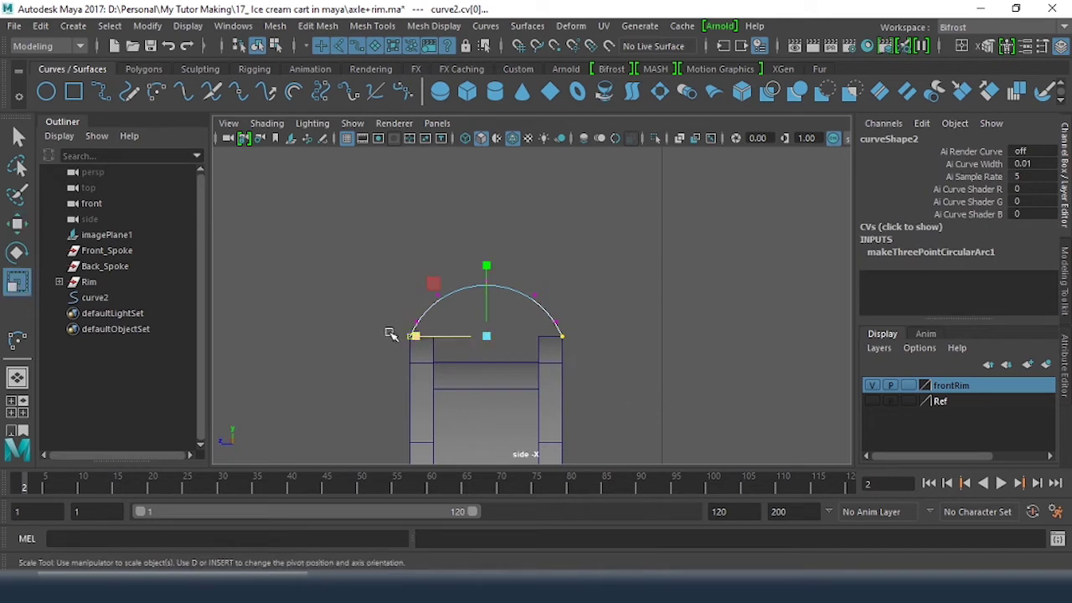
{"action": "left_click_drag", "start_coordinate": [414, 337], "coordinate": [632, 333]}
{"action": "left_click_drag", "start_coordinate": [416, 330], "coordinate": [411, 321]}
{"action": "key", "text": "w"}
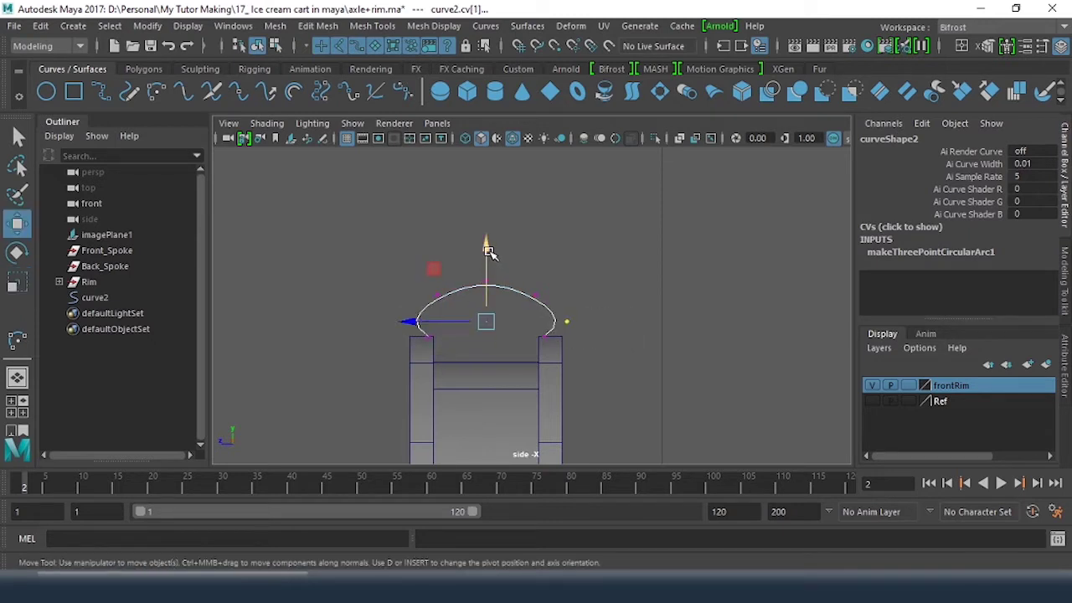
{"action": "left_click_drag", "start_coordinate": [488, 251], "coordinate": [488, 259]}
{"action": "left_click", "coordinate": [579, 250]}
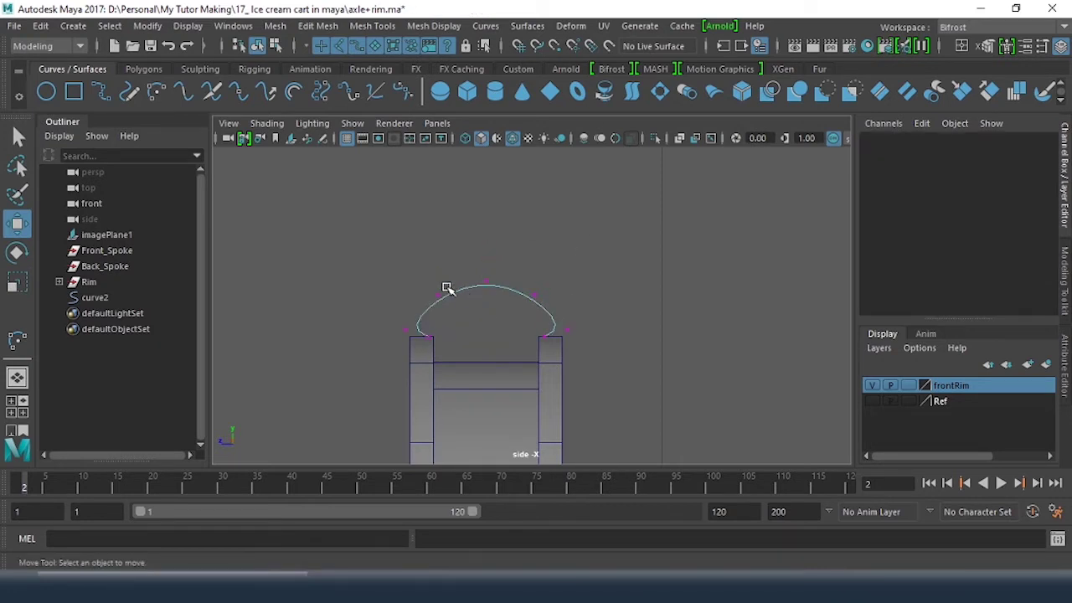
Raise the arc's two upper side control vertices level with the middle one, then raise all three together
{"action": "left_click_drag", "start_coordinate": [421, 282], "coordinate": [547, 304]}
{"action": "left_click", "coordinate": [554, 295]}
{"action": "left_click_drag", "start_coordinate": [425, 293], "coordinate": [601, 310]}
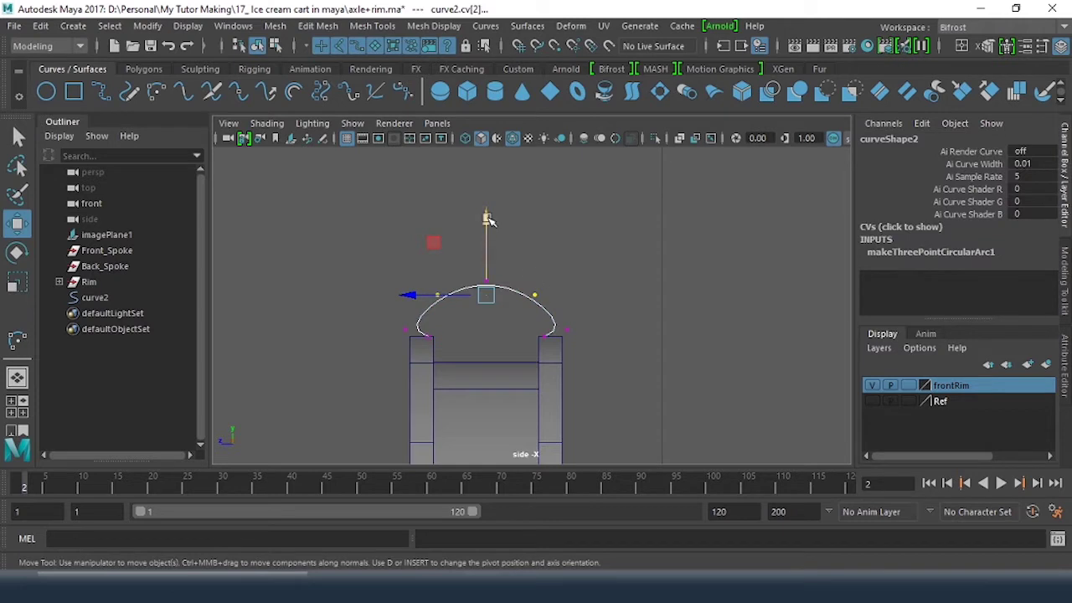
{"action": "left_click_drag", "start_coordinate": [488, 218], "coordinate": [487, 205]}
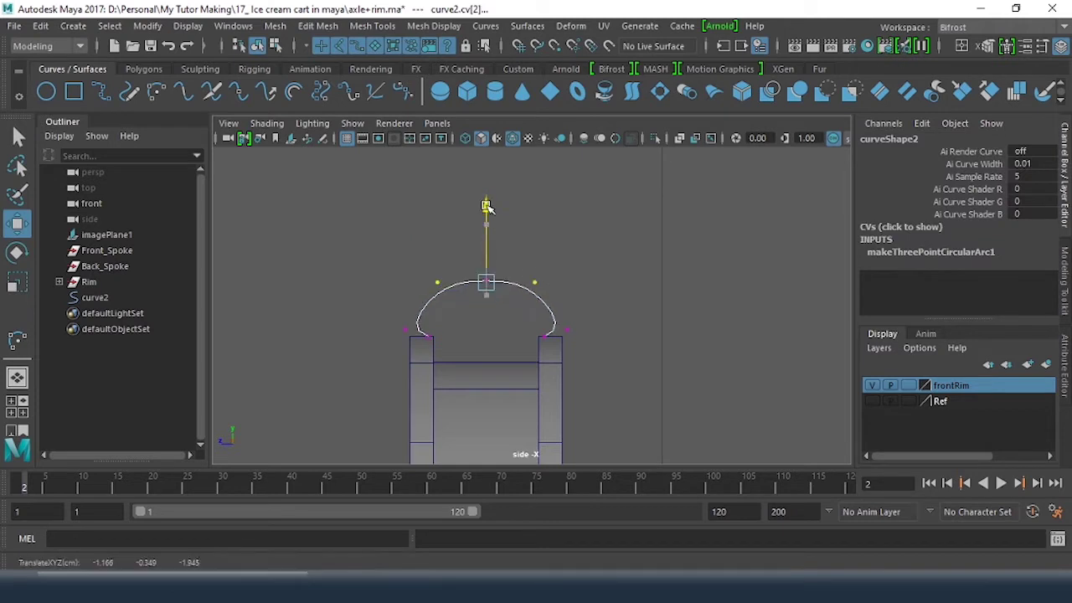
{"action": "left_click", "coordinate": [604, 230]}
{"action": "left_click_drag", "start_coordinate": [427, 263], "coordinate": [578, 295]}
{"action": "left_click_drag", "start_coordinate": [490, 210], "coordinate": [486, 197]}
{"action": "left_click", "coordinate": [630, 268]}
Scale the three upper control vertices outward along Z to widen the upper part of the profile curve
{"action": "left_click_drag", "start_coordinate": [417, 258], "coordinate": [565, 288]}
{"action": "key", "text": "r"}
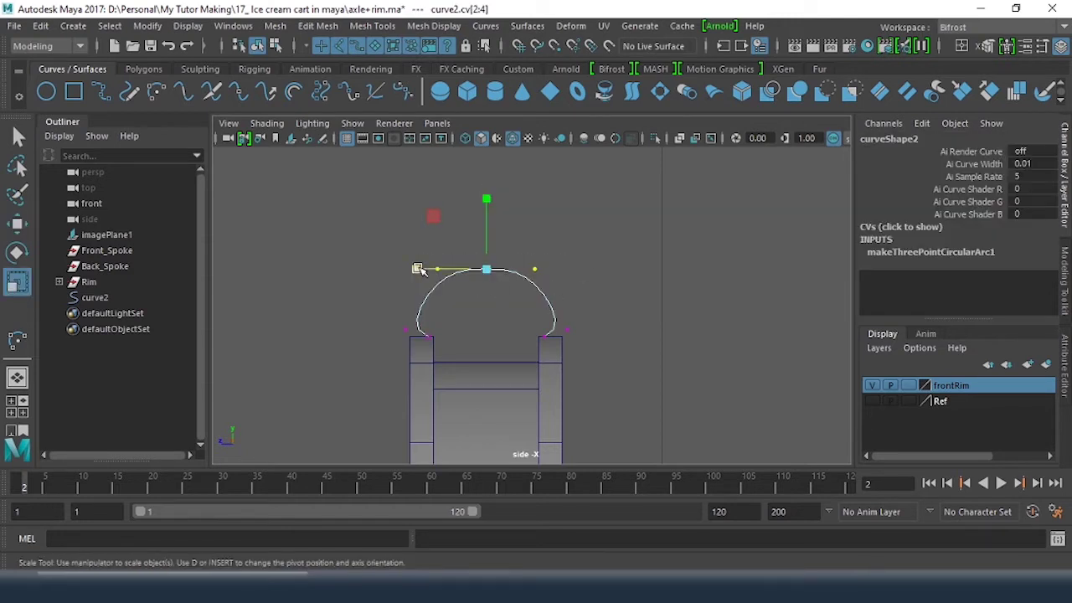
{"action": "mouse_move", "coordinate": [410, 269]}
{"action": "left_mouse_down"}
{"action": "mouse_move", "coordinate": [375, 265]}
{"action": "mouse_move", "coordinate": [416, 267]}
{"action": "left_mouse_up"}
{"action": "key", "text": "w"}
{"action": "left_click", "coordinate": [694, 319]}
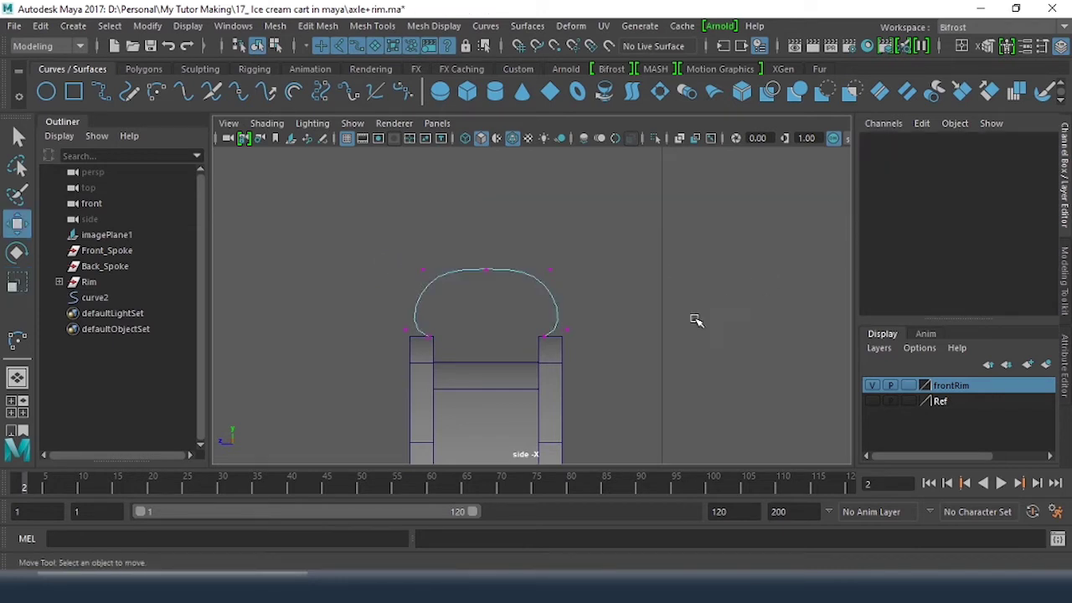
Raise the middle control vertex along Y to round the crown of the profile curve
{"action": "left_click", "coordinate": [486, 267]}
{"action": "left_click_drag", "start_coordinate": [490, 200], "coordinate": [486, 175]}
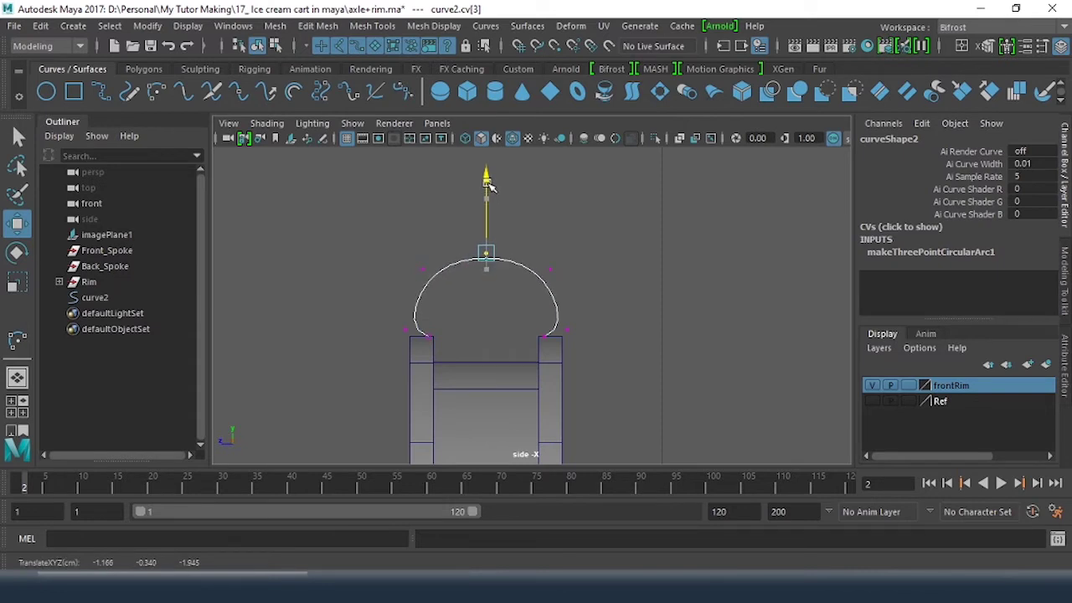
{"action": "left_click", "coordinate": [648, 280]}
Create a NURBS circle and set its Rotate X to 90 so it faces the front view
{"action": "left_click_drag", "start_coordinate": [612, 376], "coordinate": [622, 366], "text": "alt"}
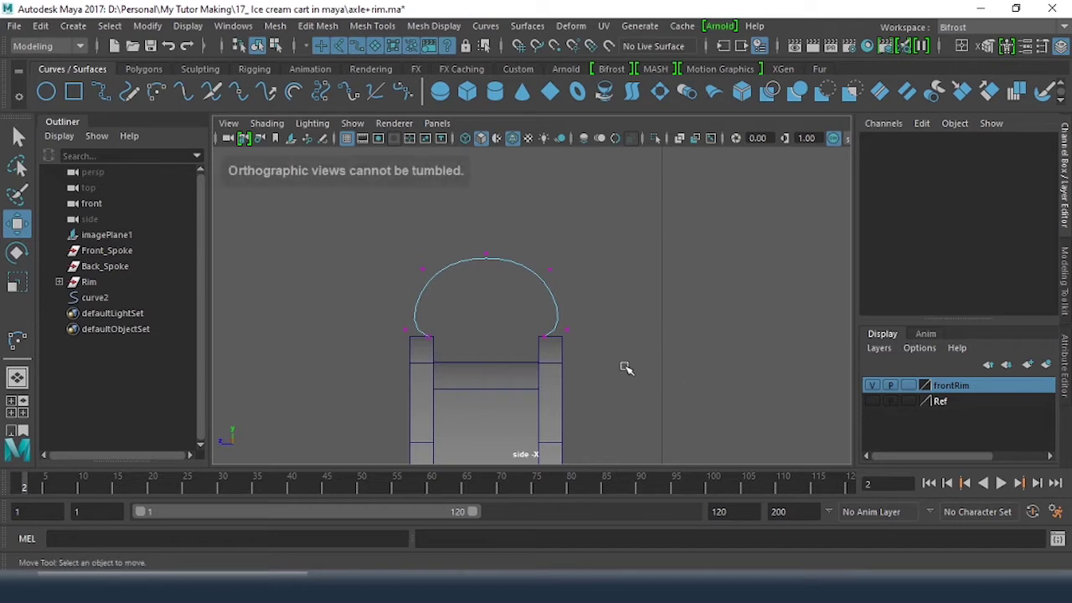
{"action": "middle_click_drag", "start_coordinate": [622, 366], "coordinate": [606, 310], "text": "alt"}
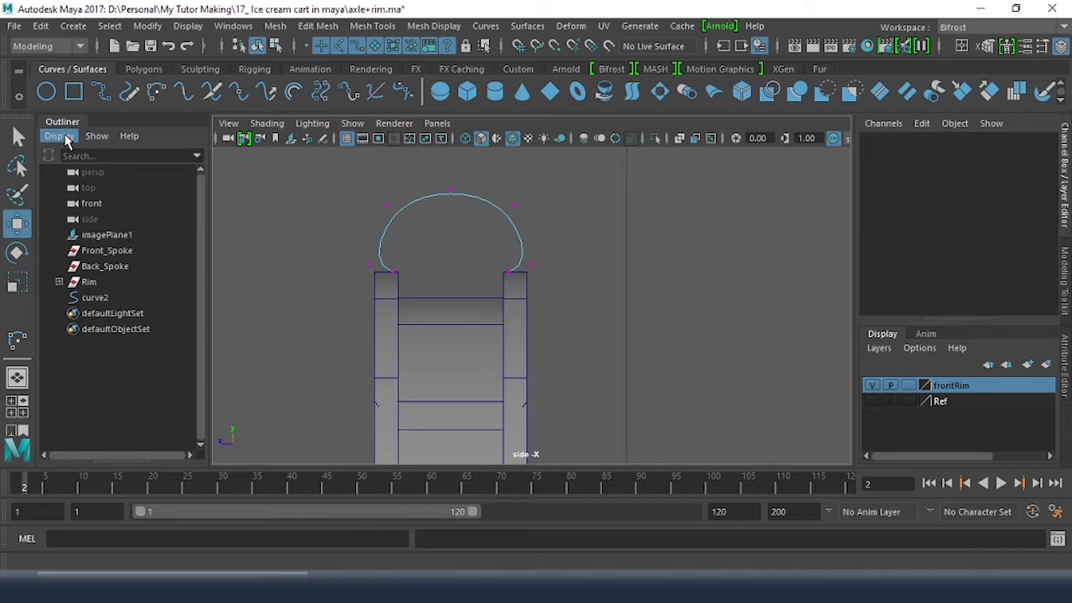
{"action": "left_click", "coordinate": [46, 94]}
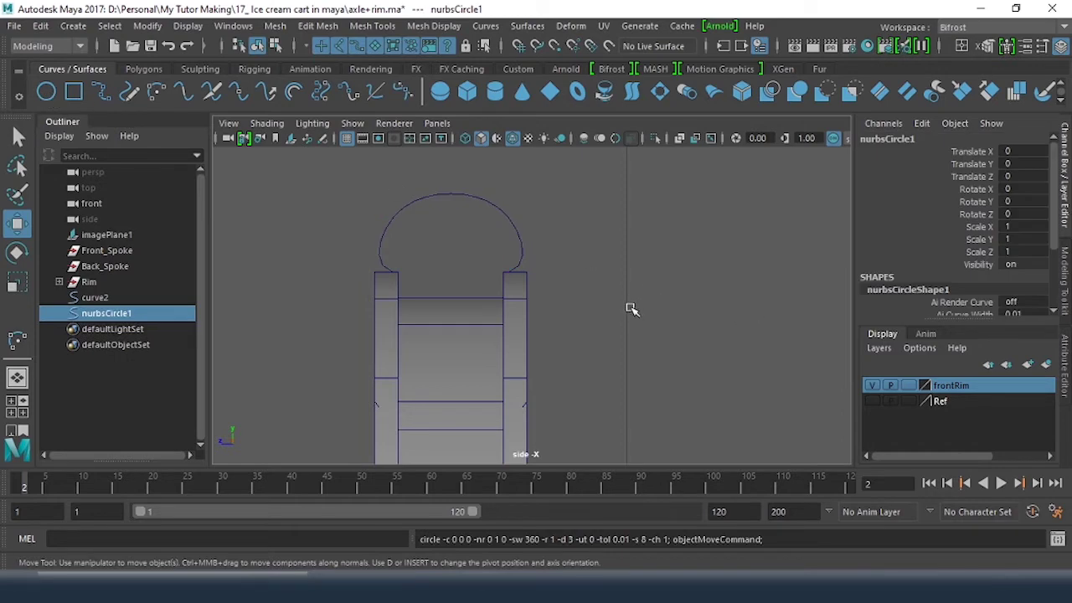
{"action": "key", "text": "f"}
{"action": "scroll", "coordinate": [633, 309], "scroll_direction": "down", "scroll_amount": 5}
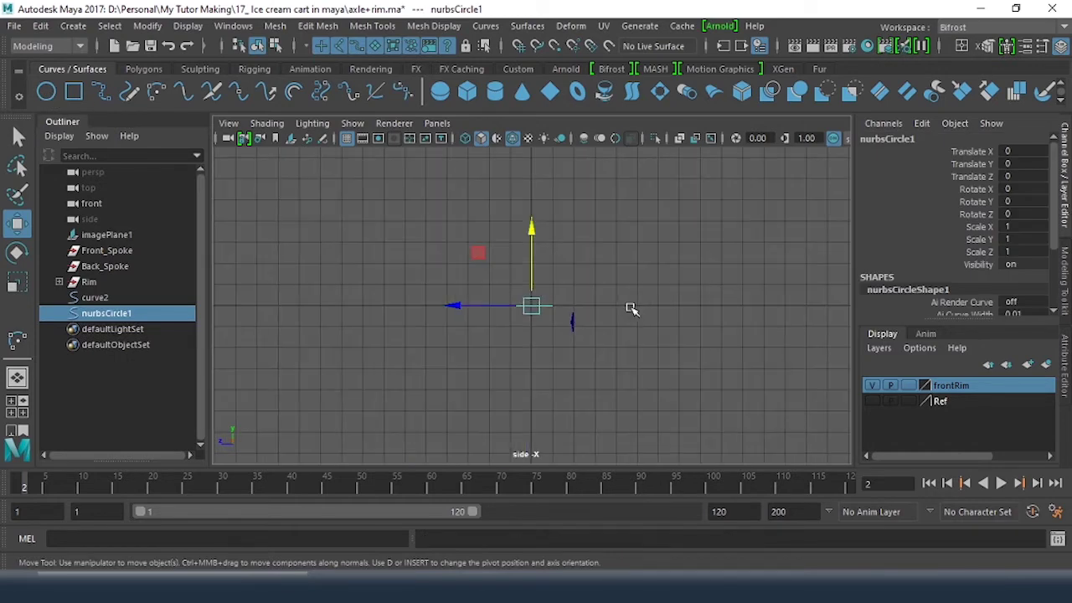
{"action": "scroll", "coordinate": [632, 309], "scroll_direction": "up", "scroll_amount": 2}
{"action": "key", "text": "space"}
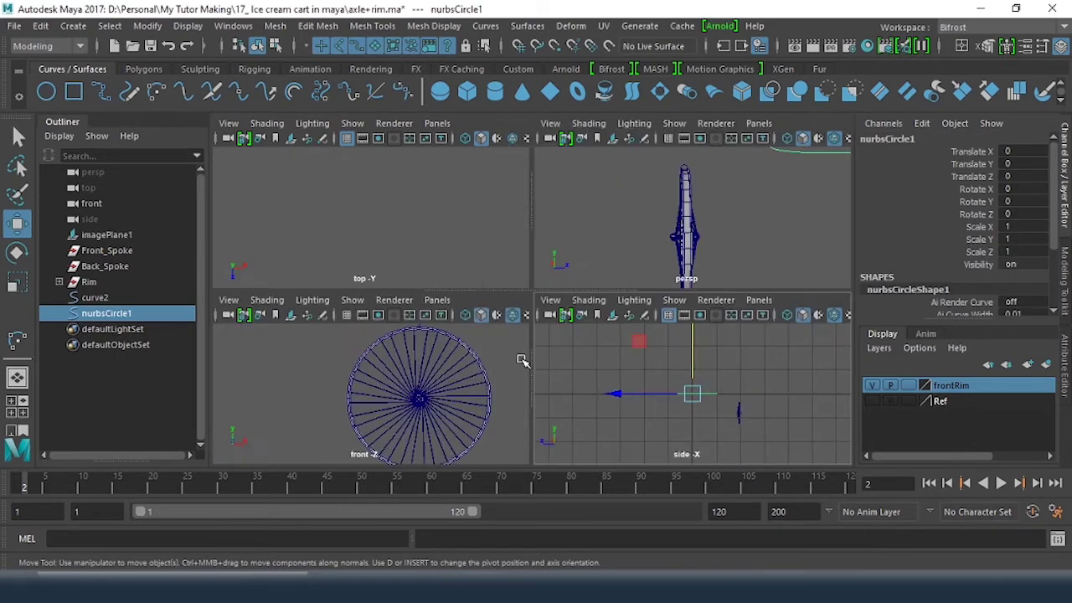
{"action": "key", "text": "space"}
{"action": "scroll", "coordinate": [413, 402], "scroll_direction": "down", "scroll_amount": 6}
{"action": "scroll", "coordinate": [595, 364], "scroll_direction": "up", "scroll_amount": 2}
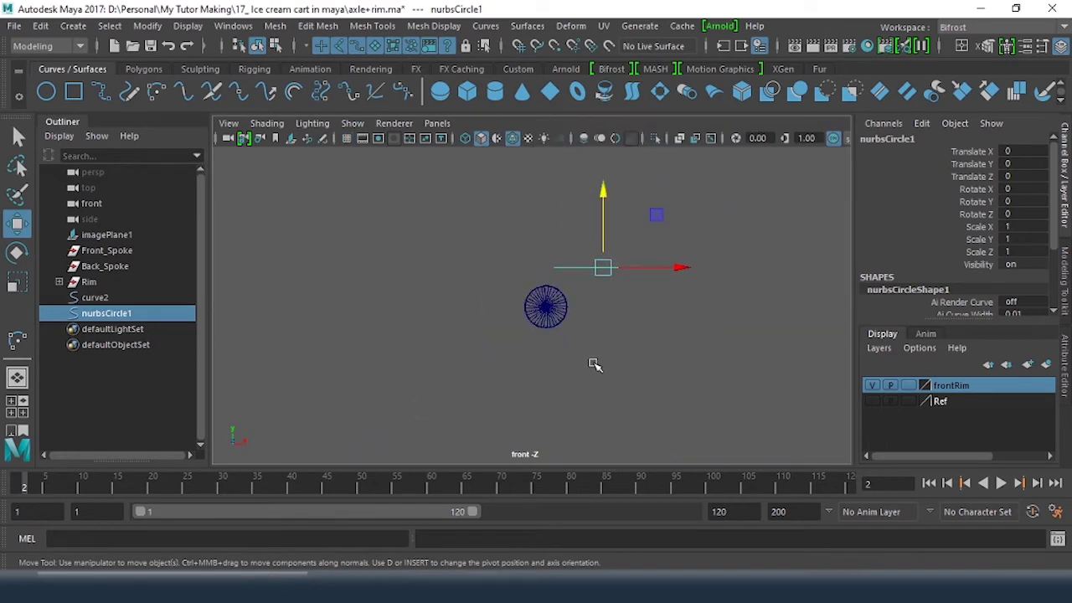
{"action": "left_click", "coordinate": [1023, 189]}
{"action": "key", "text": "Return"}
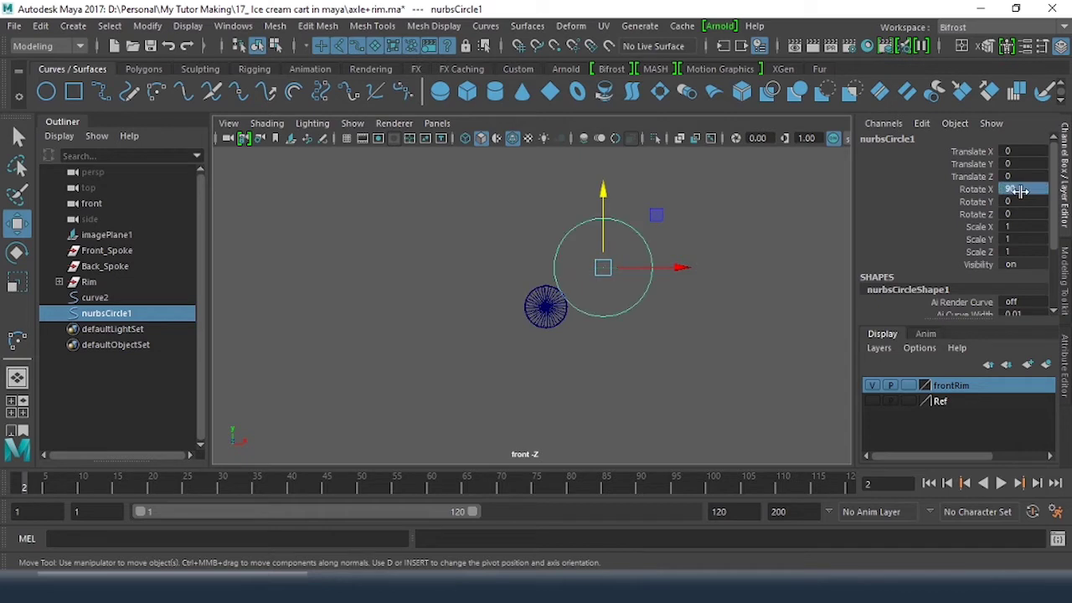
Move the circle onto the wheel's hub centre in the front view, to about Translate X -1.156 and Translate Y -0.799
{"action": "left_click_drag", "start_coordinate": [657, 216], "coordinate": [599, 253]}
{"action": "scroll", "coordinate": [689, 328], "scroll_direction": "up", "scroll_amount": 5}
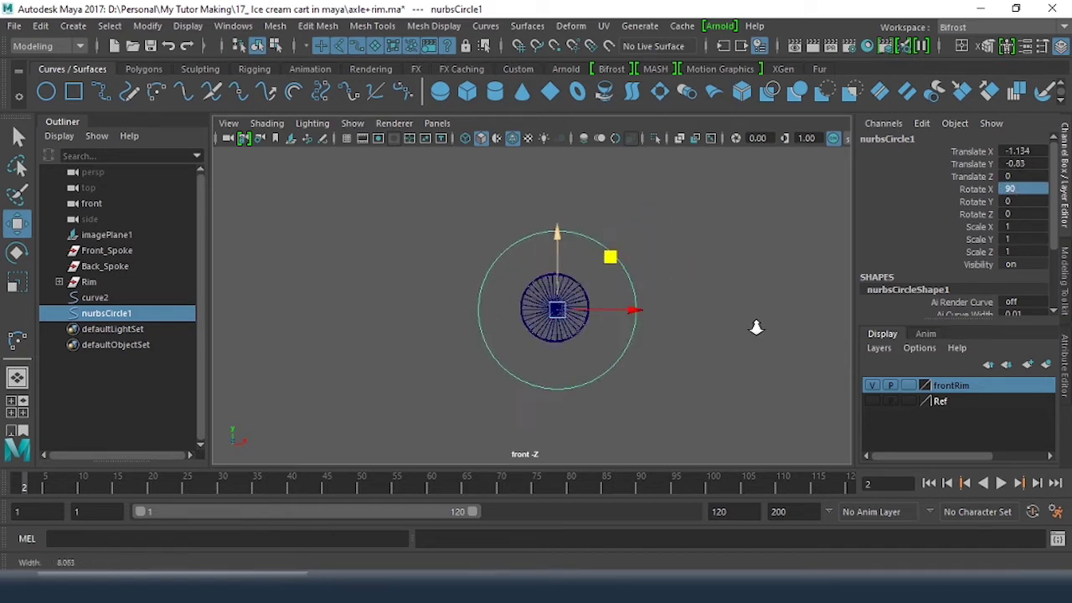
{"action": "middle_click_drag", "start_coordinate": [701, 302], "coordinate": [545, 304], "text": "alt"}
{"action": "scroll", "coordinate": [564, 268], "scroll_direction": "up", "scroll_amount": 3}
{"action": "middle_click_drag", "start_coordinate": [565, 268], "coordinate": [620, 268], "text": "alt"}
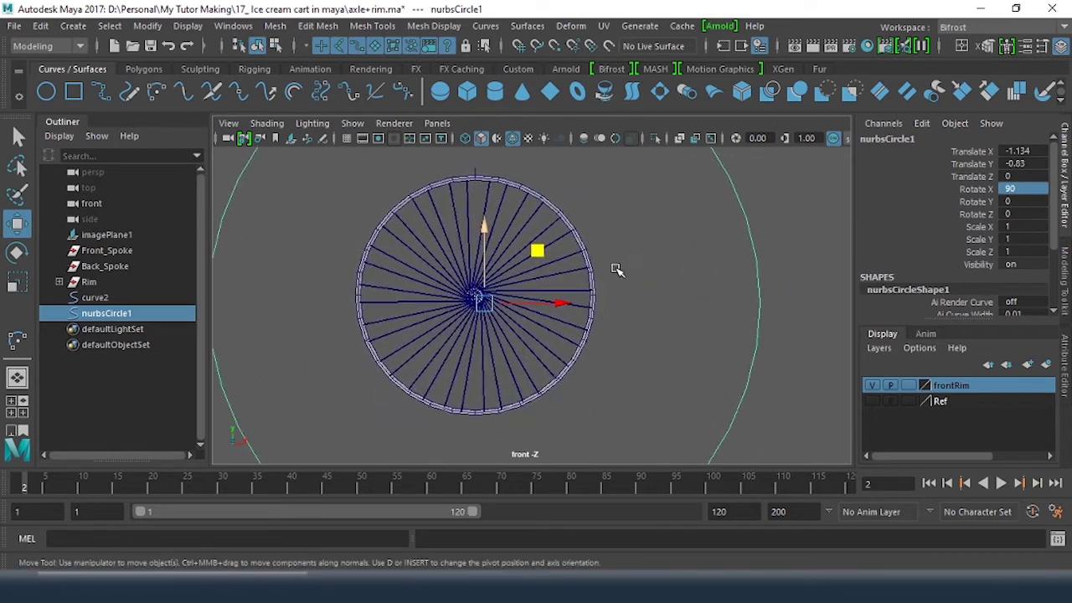
{"action": "left_click_drag", "start_coordinate": [537, 250], "coordinate": [531, 240]}
{"action": "middle_click_drag", "start_coordinate": [531, 239], "coordinate": [608, 206], "text": "alt"}
{"action": "scroll", "coordinate": [608, 206], "scroll_direction": "up", "scroll_amount": 2}
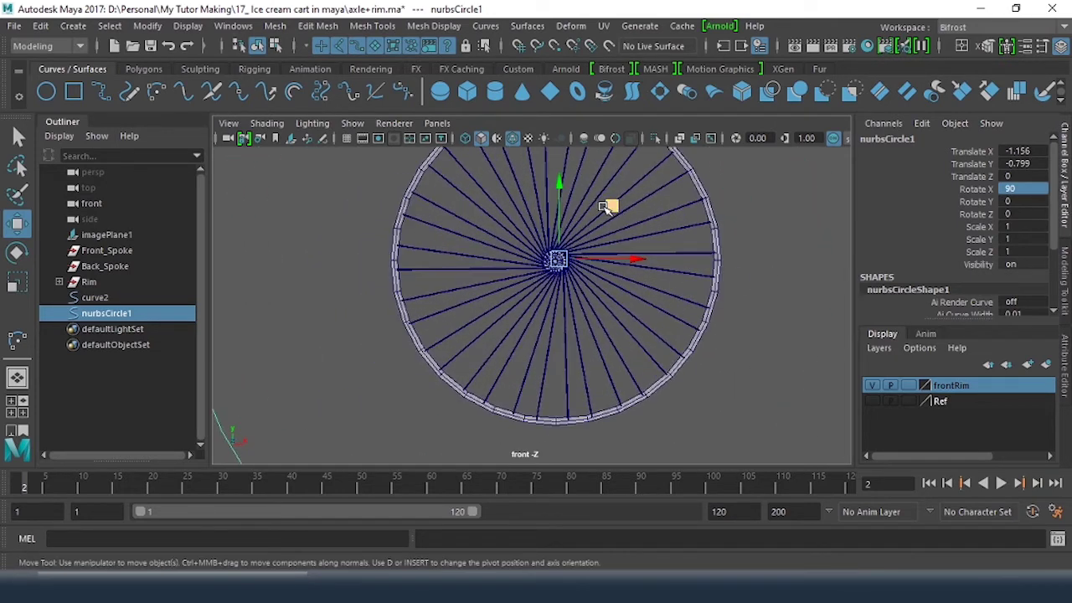
{"action": "scroll", "coordinate": [605, 209], "scroll_direction": "down", "scroll_amount": 5}
{"action": "scroll", "coordinate": [938, 281], "scroll_direction": "down", "scroll_amount": 2}
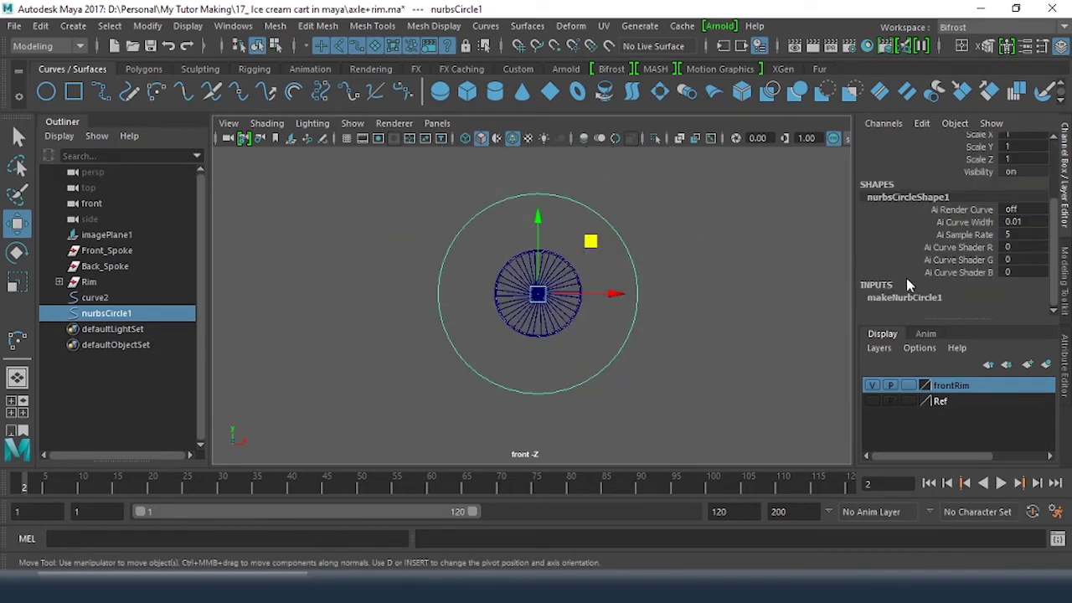
Set the circle's Radius to 0.45 so it sits just outside the wheel rim
{"action": "scroll", "coordinate": [920, 248], "scroll_direction": "down", "scroll_amount": 3}
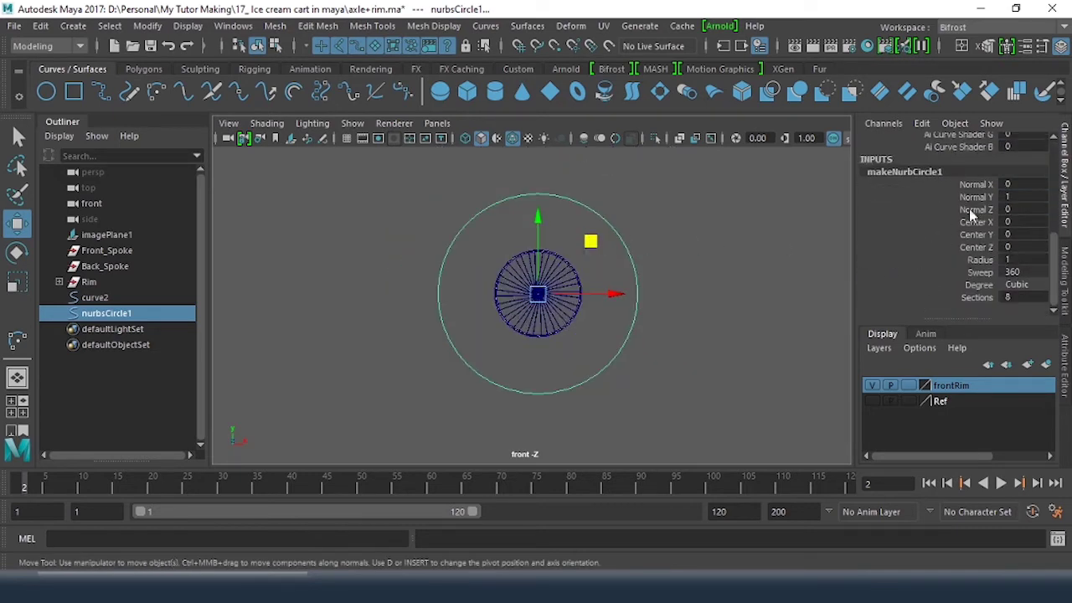
{"action": "left_click", "coordinate": [975, 262]}
{"action": "scroll", "coordinate": [524, 270], "scroll_direction": "up", "scroll_amount": 3}
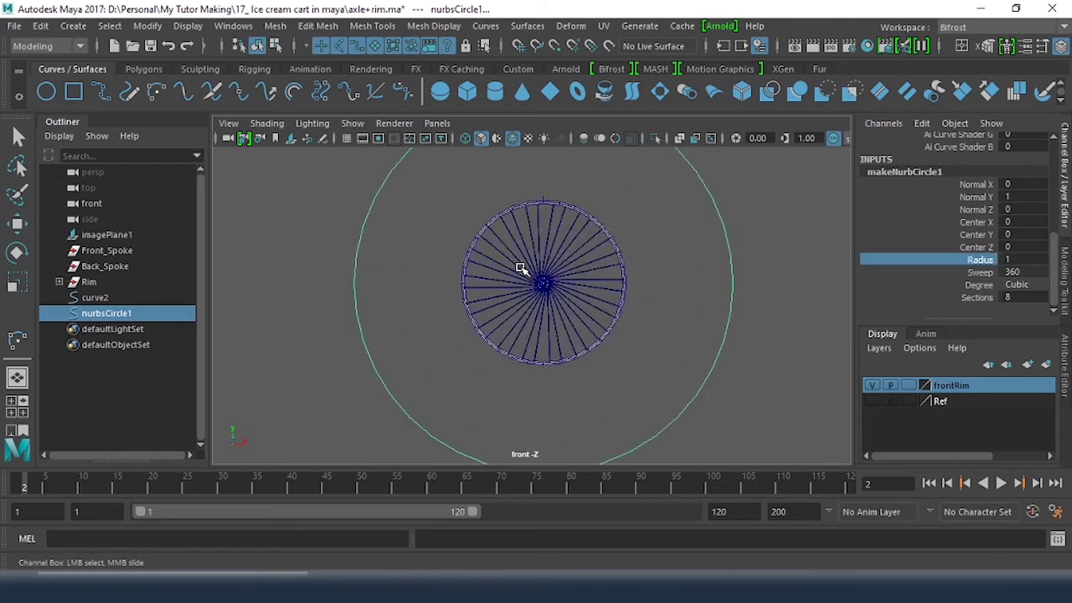
{"action": "middle_click_drag", "start_coordinate": [578, 270], "coordinate": [584, 269]}
{"action": "left_click", "coordinate": [1027, 259]}
{"action": "type", "text": "3"}
{"action": "key", "text": "Return"}
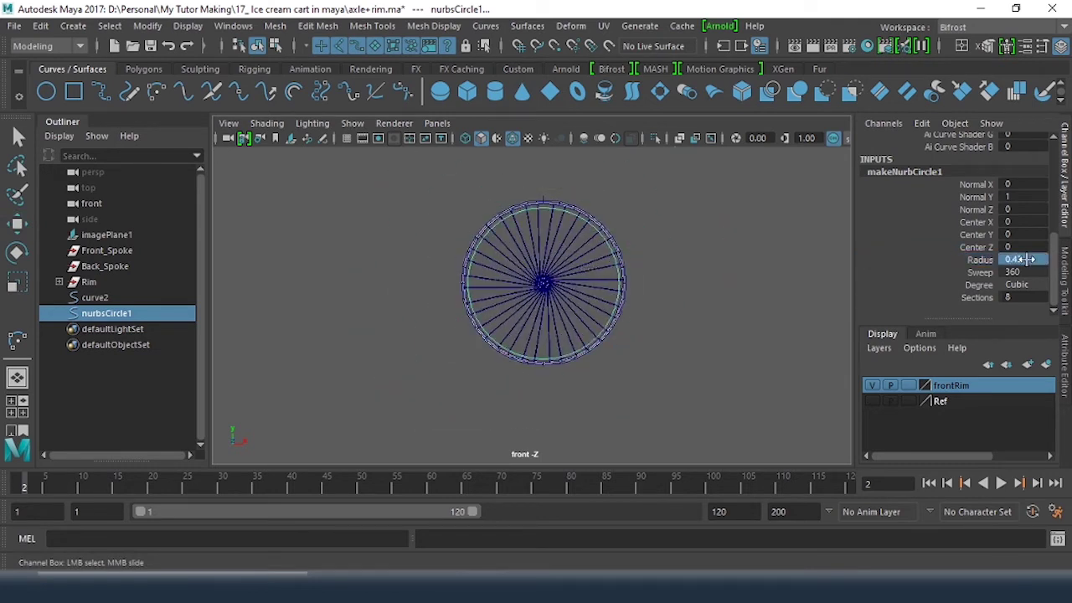
{"action": "left_click", "coordinate": [1035, 260]}
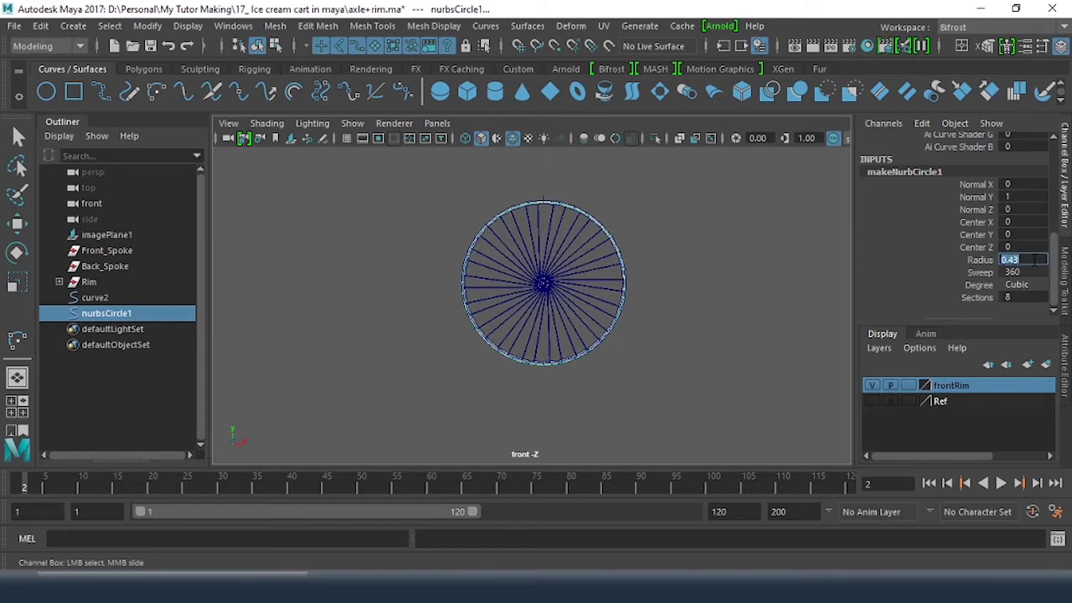
{"action": "type", "text": "0.45"}
{"action": "key", "text": "Return"}
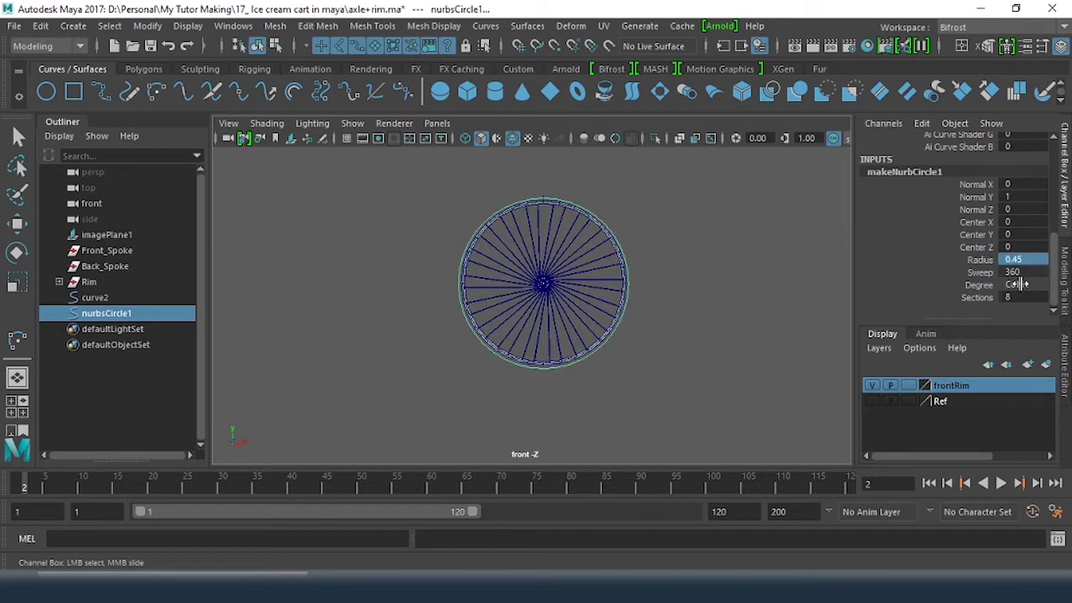
Nudge the circle onto the hub centre in the front view, to about Translate X -1.168 and Translate Y -0.805
{"action": "key", "text": "w"}
{"action": "left_click", "coordinate": [610, 346]}
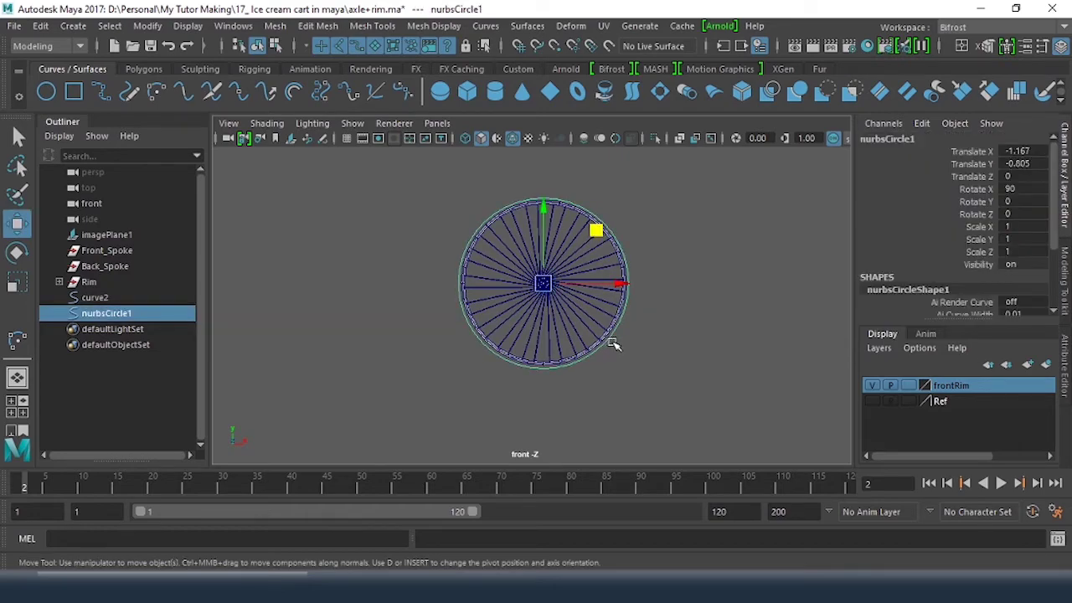
{"action": "scroll", "coordinate": [553, 315], "scroll_direction": "up", "scroll_amount": 10}
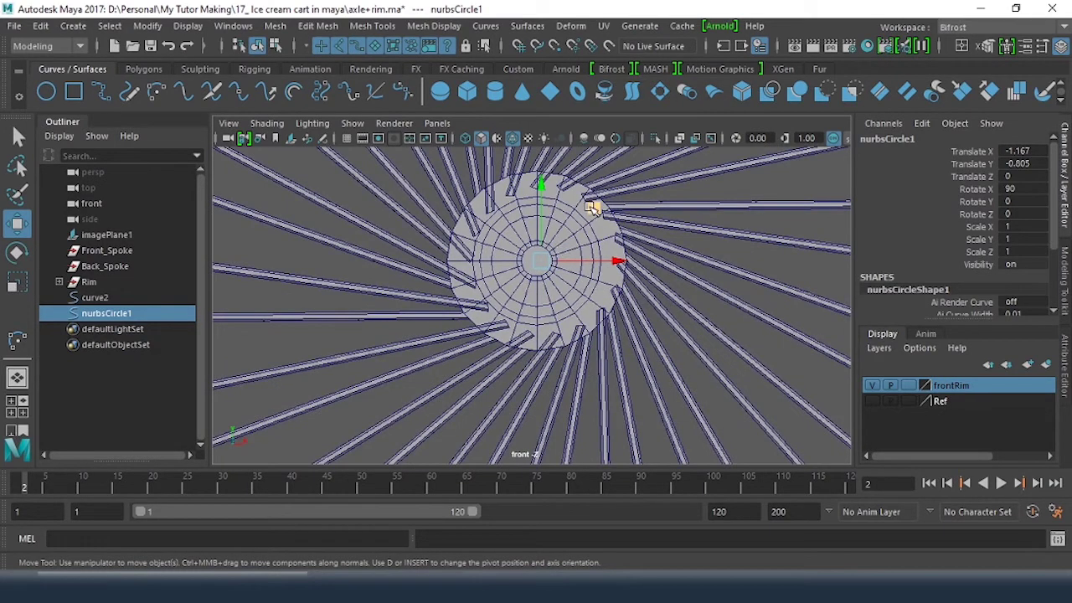
{"action": "left_click_drag", "start_coordinate": [593, 208], "coordinate": [591, 209]}
{"action": "key", "text": "f"}
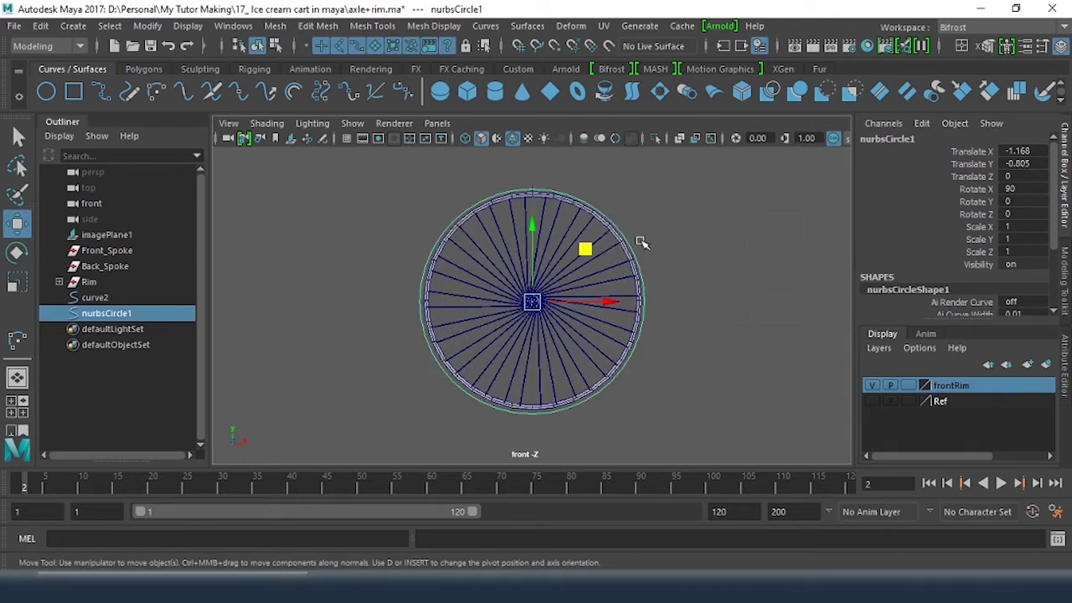
Try to align the circle with the rim using Align Objects
{"action": "right_click_drag", "start_coordinate": [553, 246], "coordinate": [832, 262], "text": "alt"}
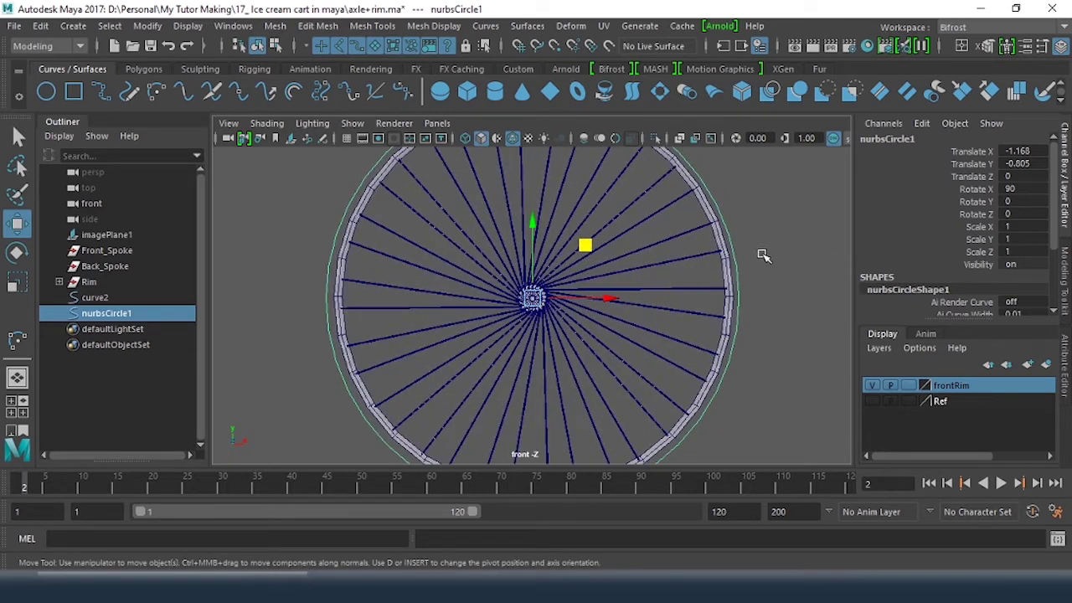
{"action": "left_click", "coordinate": [720, 247]}
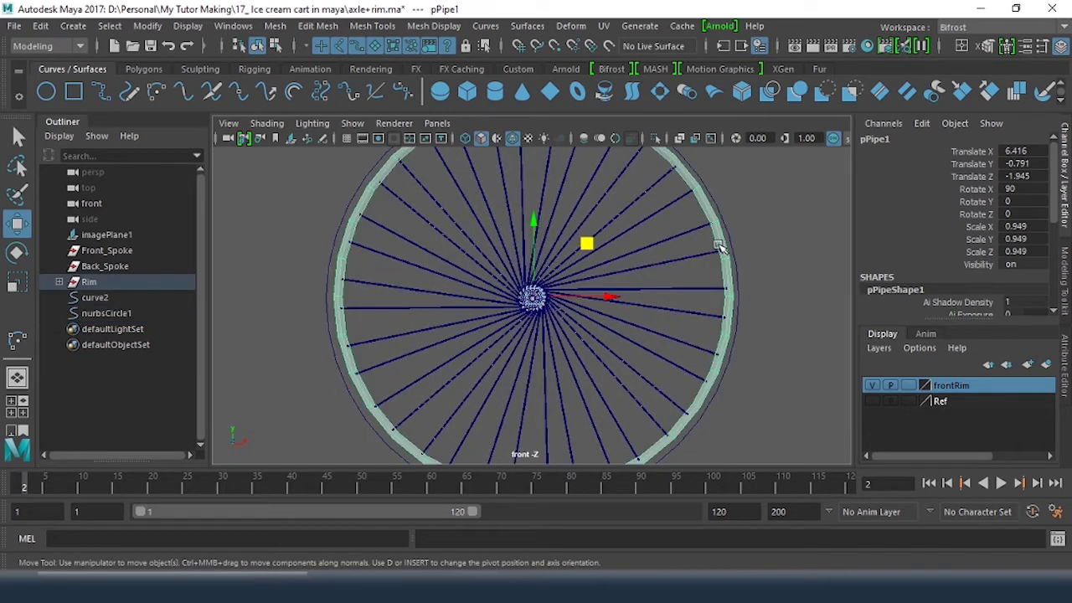
{"action": "left_click", "coordinate": [771, 252]}
{"action": "left_click", "coordinate": [731, 247]}
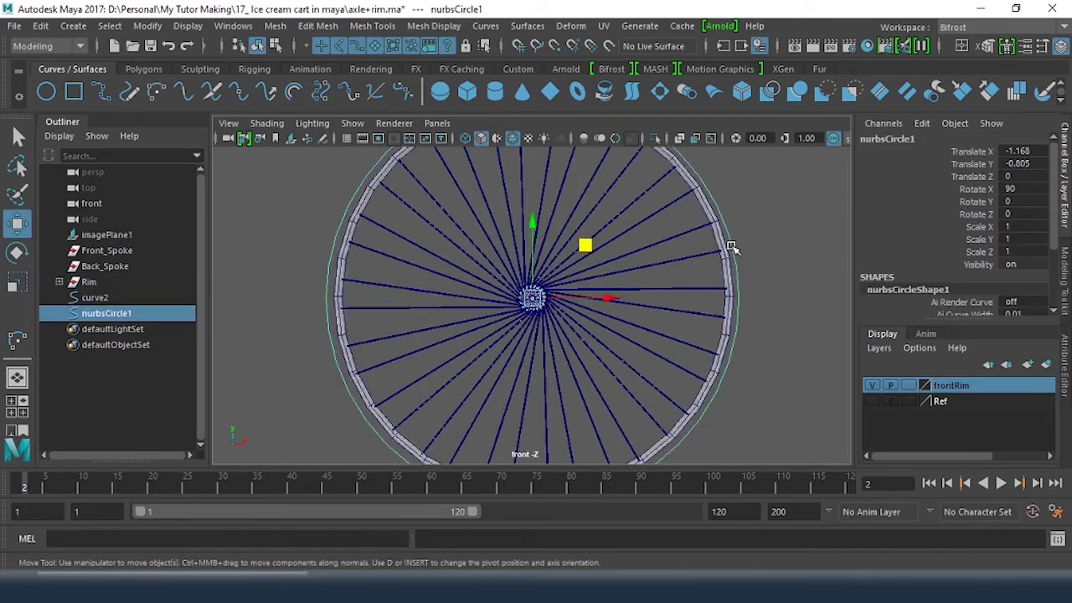
{"action": "left_click", "coordinate": [729, 273], "text": "shift"}
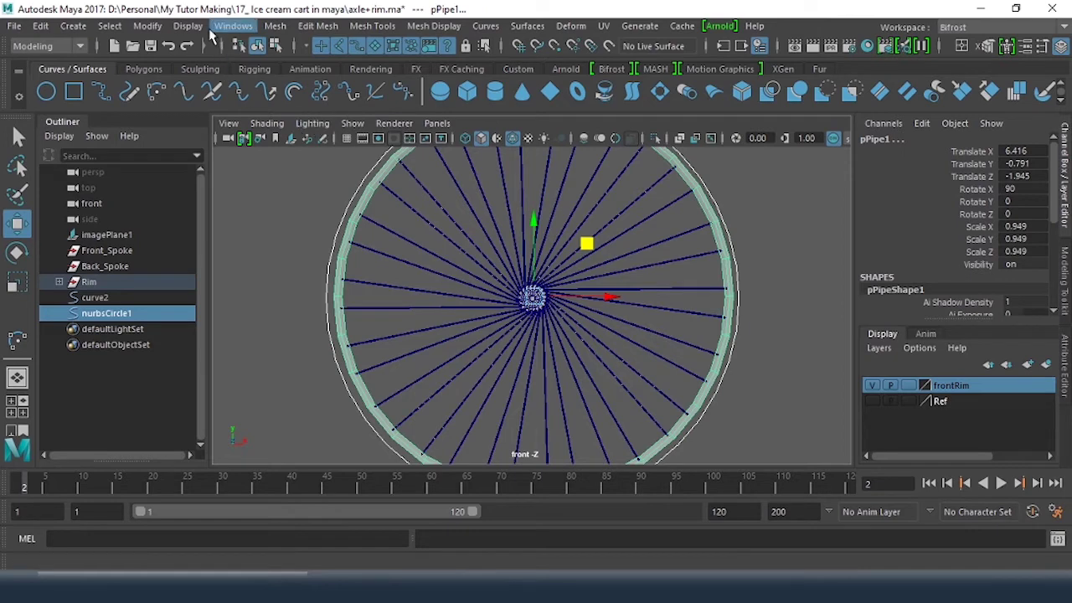
{"action": "left_click", "coordinate": [147, 26]}
{"action": "mouse_move", "coordinate": [222, 184]}
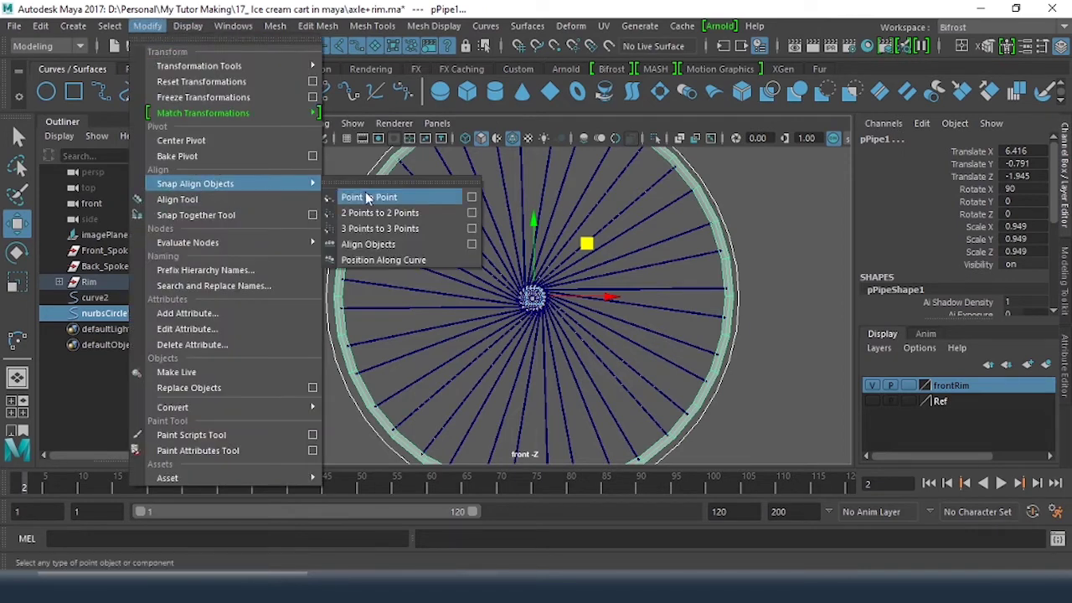
{"action": "left_click", "coordinate": [373, 244]}
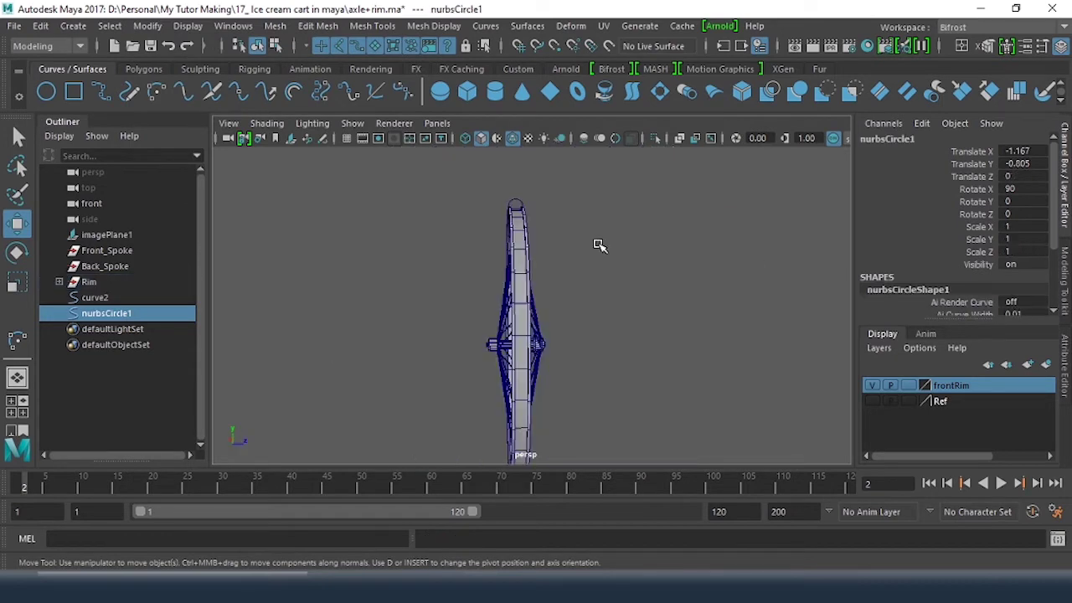
Move the circle along Z onto the rim's centre plane, fine-tuning it in the top view to about Translate Z -1.945
{"action": "mouse_move", "coordinate": [598, 244]}
{"action": "left_mouse_down", "text": "alt"}
{"action": "mouse_move", "coordinate": [524, 248]}
{"action": "mouse_move", "coordinate": [543, 248]}
{"action": "left_mouse_up", "text": "alt"}
{"action": "right_click_drag", "start_coordinate": [543, 247], "coordinate": [598, 249], "text": "alt"}
{"action": "left_click_drag", "start_coordinate": [591, 249], "coordinate": [479, 237], "text": "alt"}
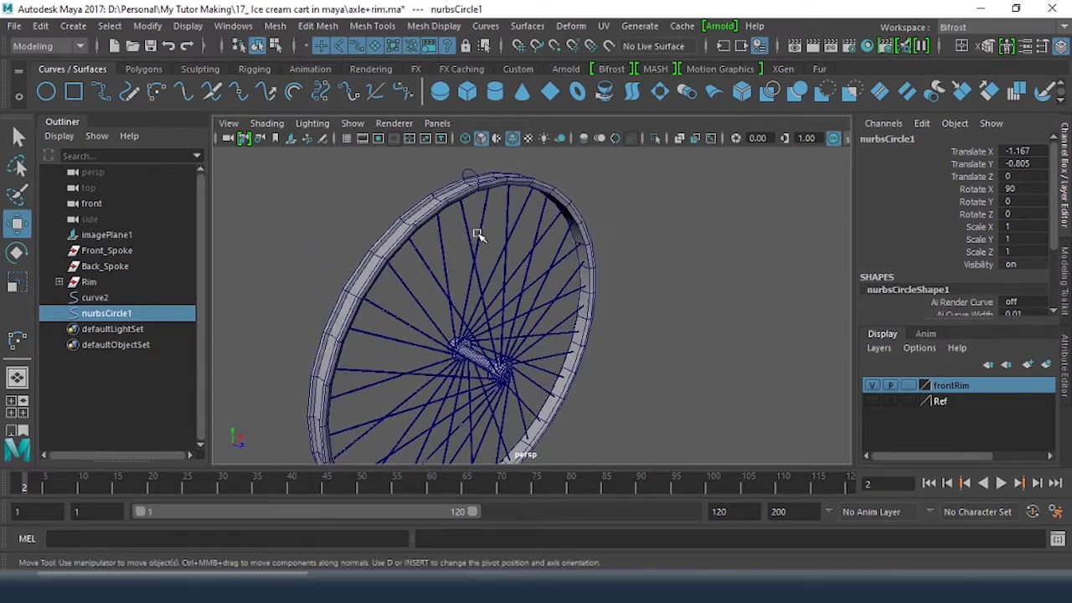
{"action": "middle_click_drag", "start_coordinate": [465, 195], "coordinate": [453, 243], "text": "alt"}
{"action": "left_click_drag", "start_coordinate": [453, 243], "coordinate": [591, 280], "text": "alt"}
{"action": "scroll", "coordinate": [581, 304], "scroll_direction": "down", "scroll_amount": 5}
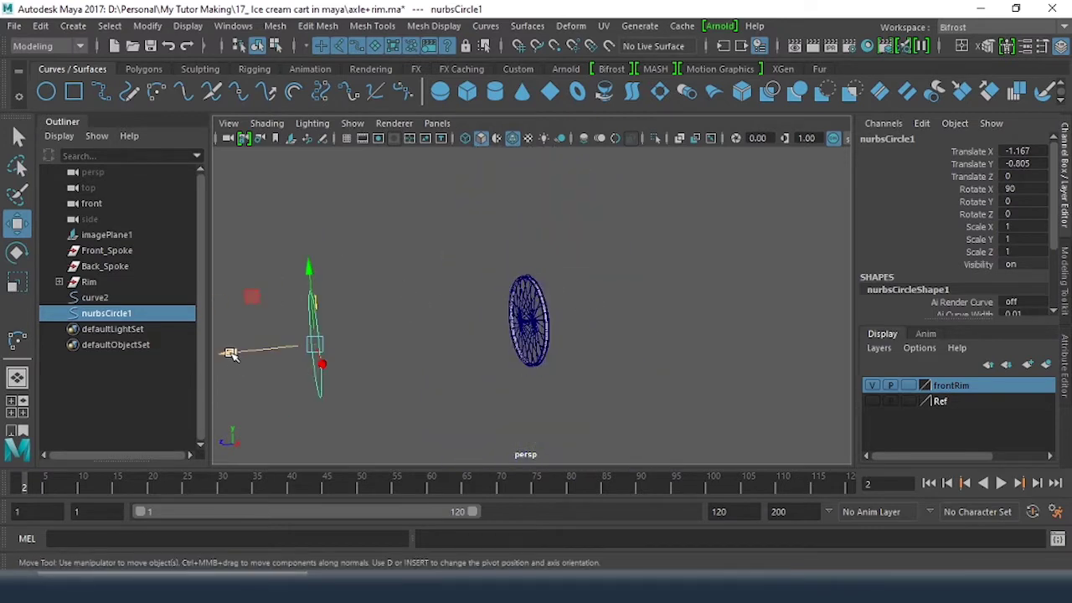
{"action": "left_click_drag", "start_coordinate": [227, 352], "coordinate": [467, 352]}
{"action": "key", "text": "space"}
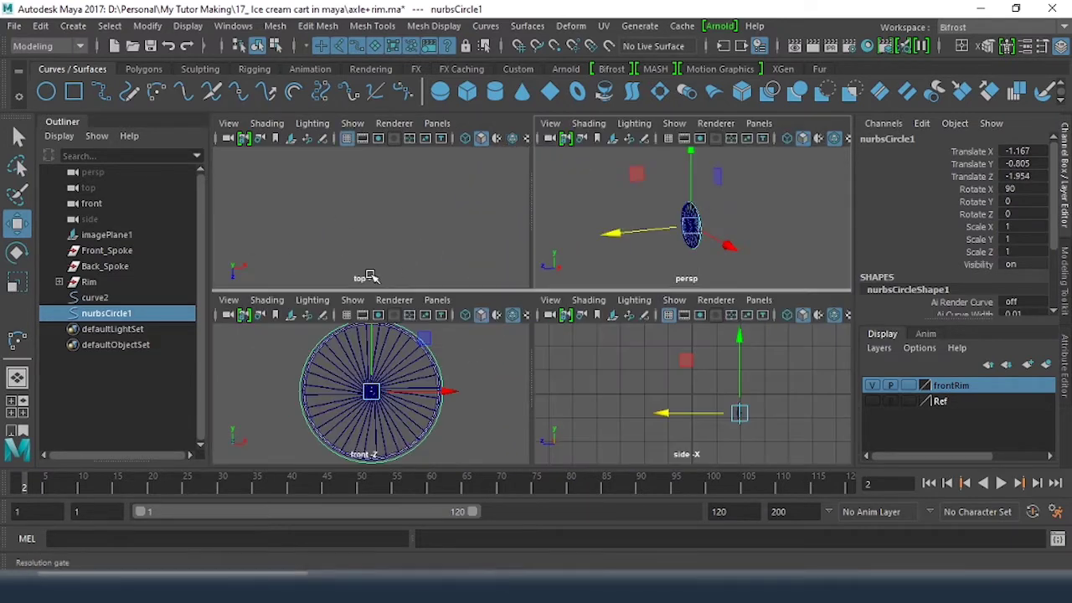
{"action": "key", "text": "space"}
{"action": "scroll", "coordinate": [452, 276], "scroll_direction": "up", "scroll_amount": 3}
{"action": "left_click_drag", "start_coordinate": [531, 378], "coordinate": [531, 381]}
{"action": "key", "text": "space"}
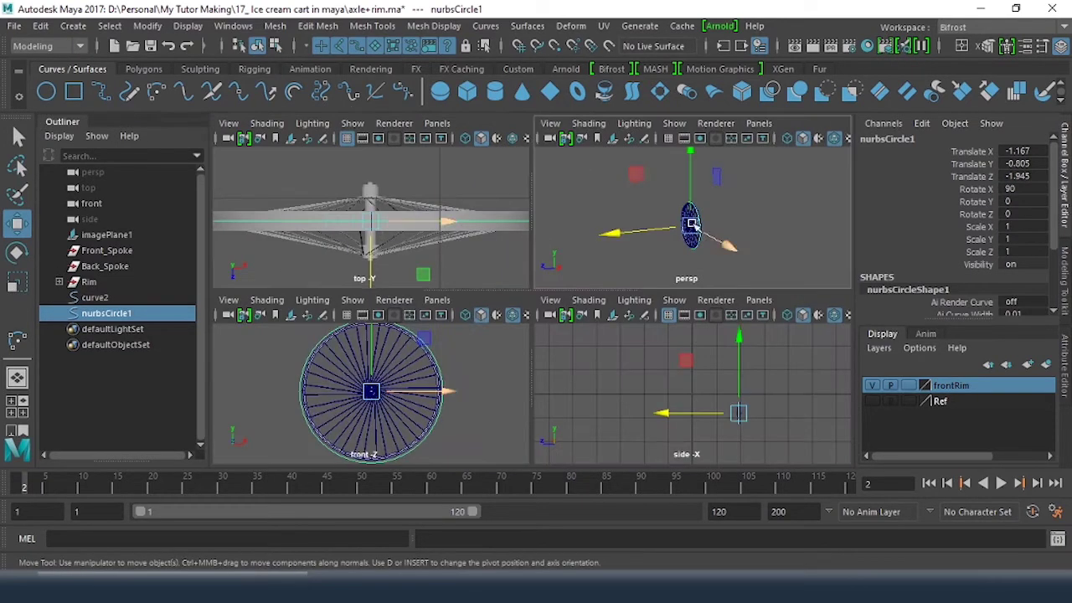
Select the circle in the perspective view and examine how it runs along the rim and meets the profile curve
{"action": "key", "text": "space"}
{"action": "left_click_drag", "start_coordinate": [607, 263], "coordinate": [481, 232], "text": "alt"}
{"action": "scroll", "coordinate": [582, 284], "scroll_direction": "up", "scroll_amount": 5}
{"action": "left_click", "coordinate": [493, 177]}
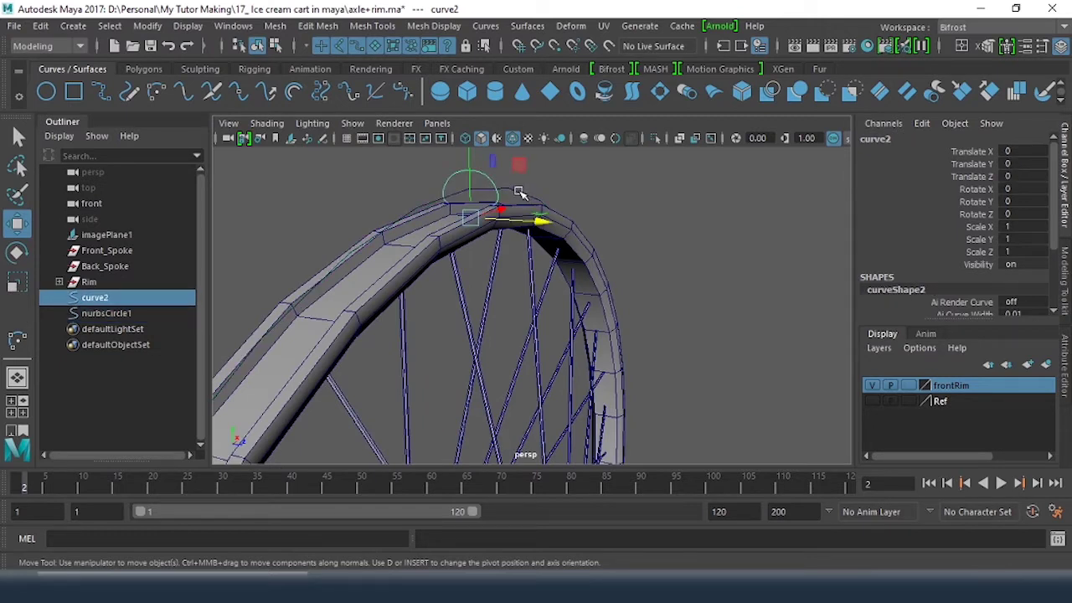
{"action": "left_click", "coordinate": [518, 192]}
{"action": "left_click", "coordinate": [552, 180]}
{"action": "left_click", "coordinate": [520, 195]}
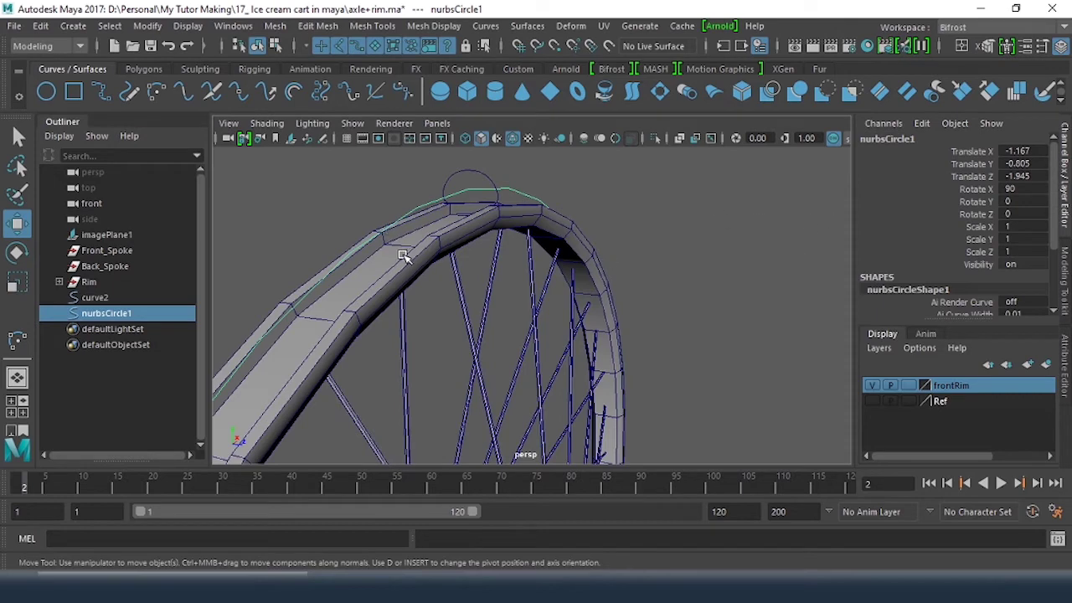
{"action": "left_click_drag", "start_coordinate": [442, 258], "coordinate": [405, 272], "text": "alt"}
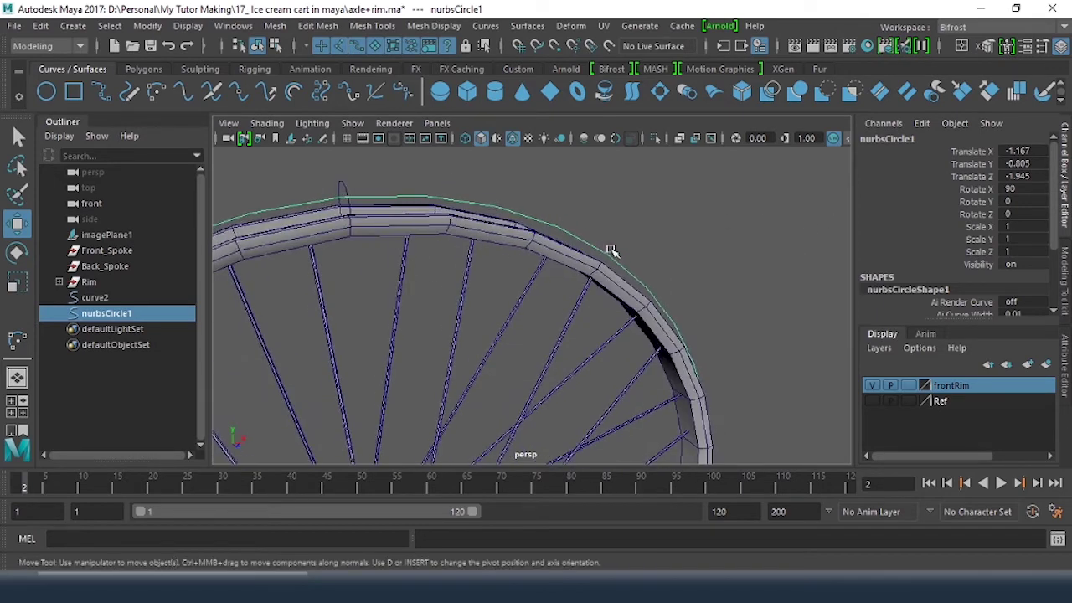
Set the circle's Sections to 16 to give it a smoother outline
{"action": "scroll", "coordinate": [938, 226], "scroll_direction": "down", "scroll_amount": 3}
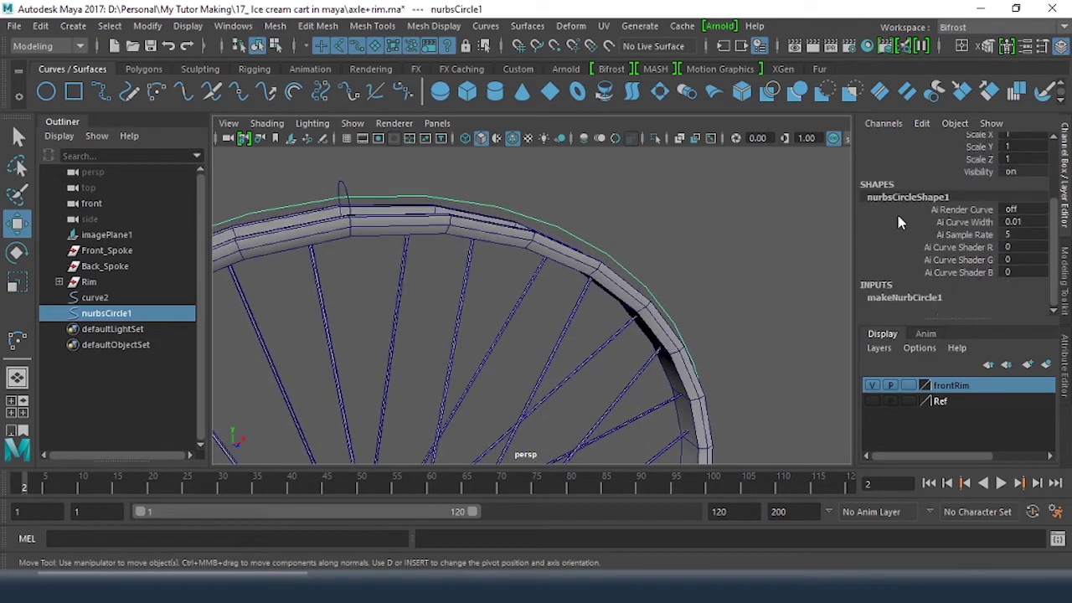
{"action": "left_click", "coordinate": [906, 294]}
{"action": "scroll", "coordinate": [897, 210], "scroll_direction": "down", "scroll_amount": 4}
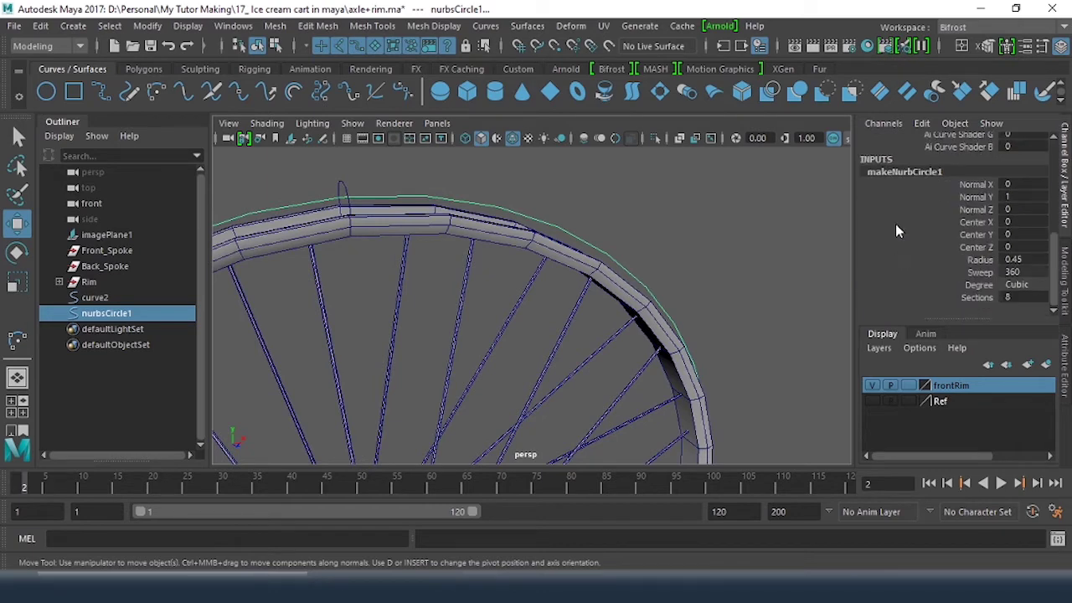
{"action": "scroll", "coordinate": [730, 235], "scroll_direction": "down", "scroll_amount": 1}
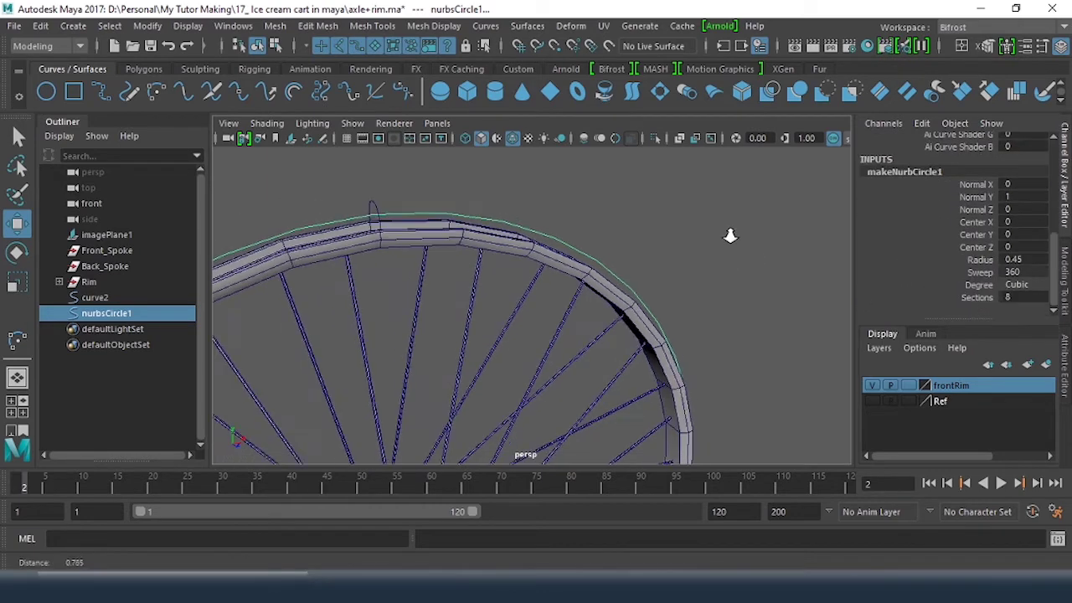
{"action": "left_click", "coordinate": [1015, 298]}
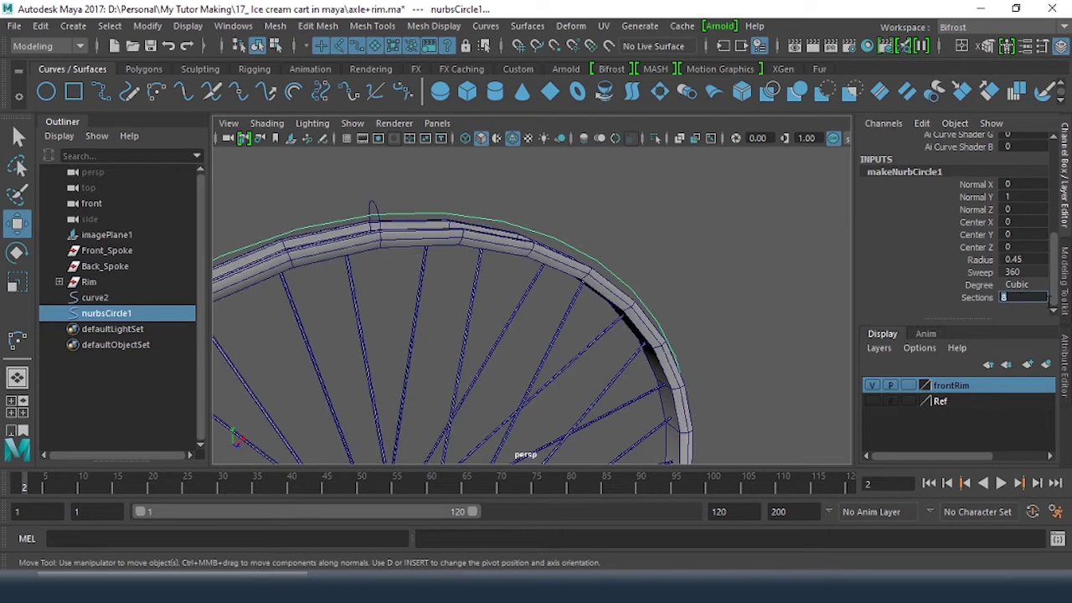
{"action": "type", "text": "16"}
{"action": "key", "text": "Return"}
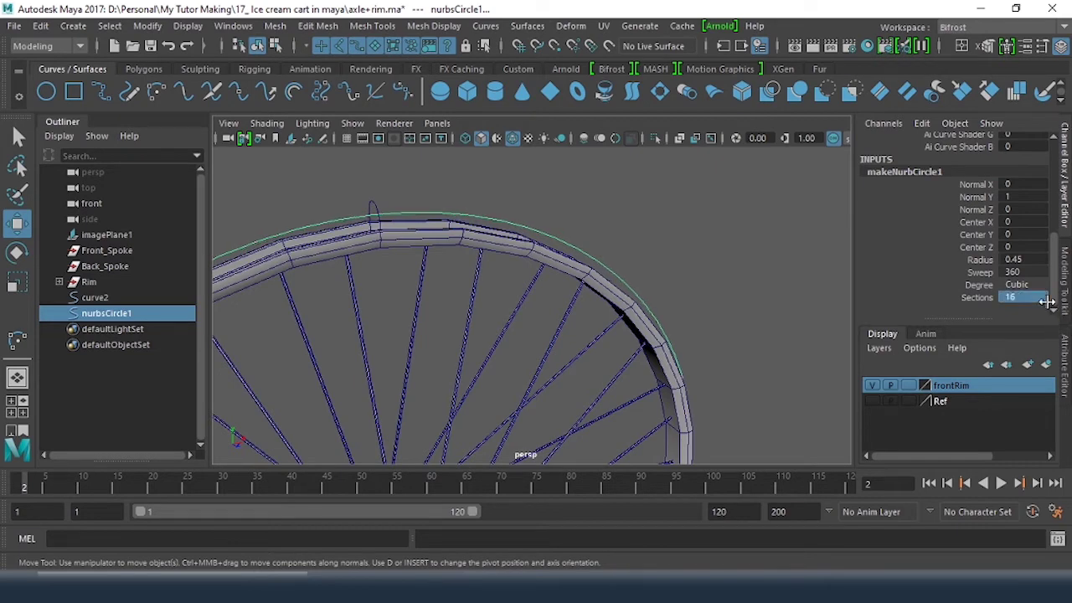
Select the profile curve and add the circle as the path, and open the surface Extrude options
{"action": "left_click_drag", "start_coordinate": [630, 322], "coordinate": [479, 248], "text": "alt"}
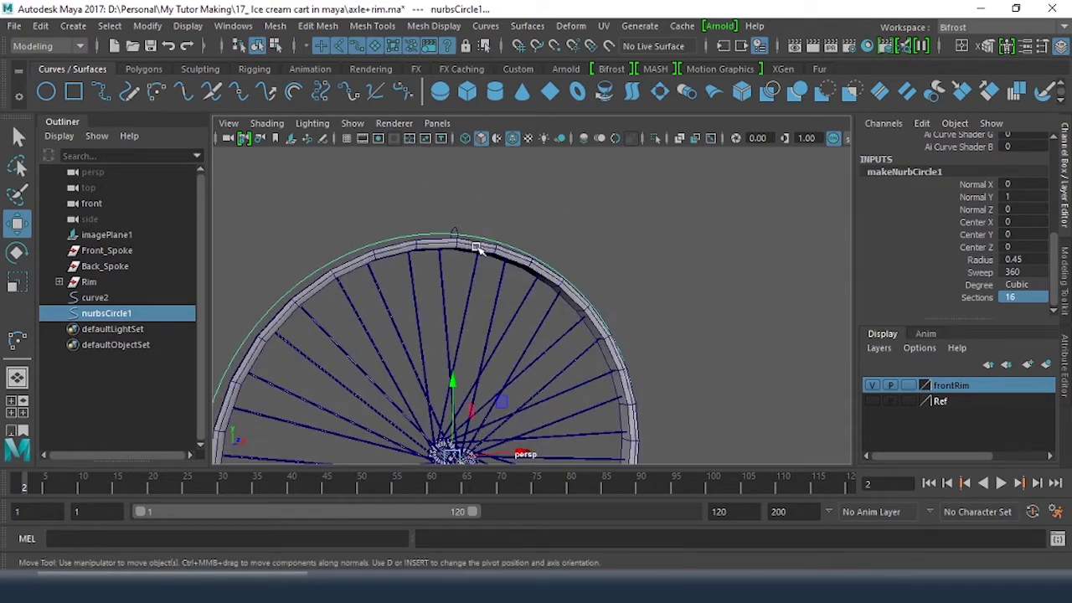
{"action": "left_click_drag", "start_coordinate": [623, 248], "coordinate": [591, 248], "text": "alt"}
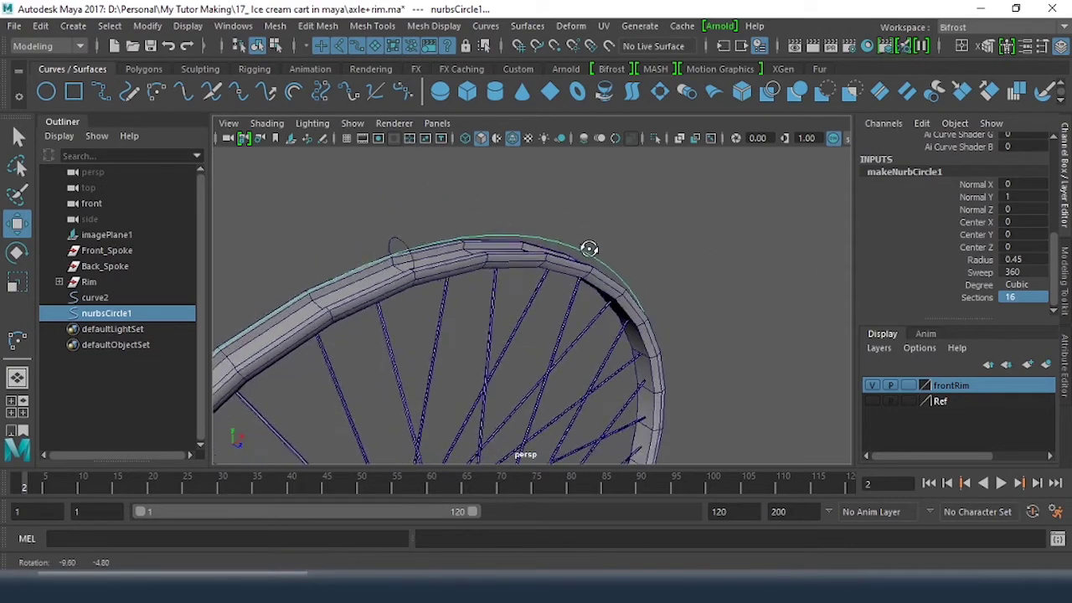
{"action": "right_click_drag", "start_coordinate": [592, 249], "coordinate": [553, 222], "text": "alt"}
{"action": "left_click", "coordinate": [549, 217]}
{"action": "left_click", "coordinate": [509, 240]}
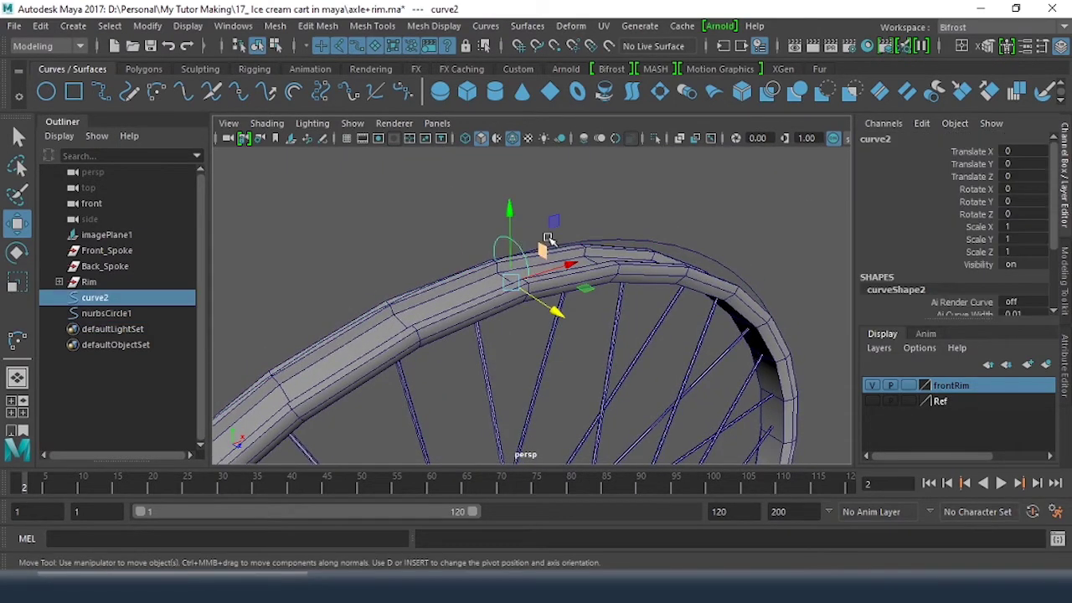
{"action": "left_click", "coordinate": [677, 251], "text": "shift"}
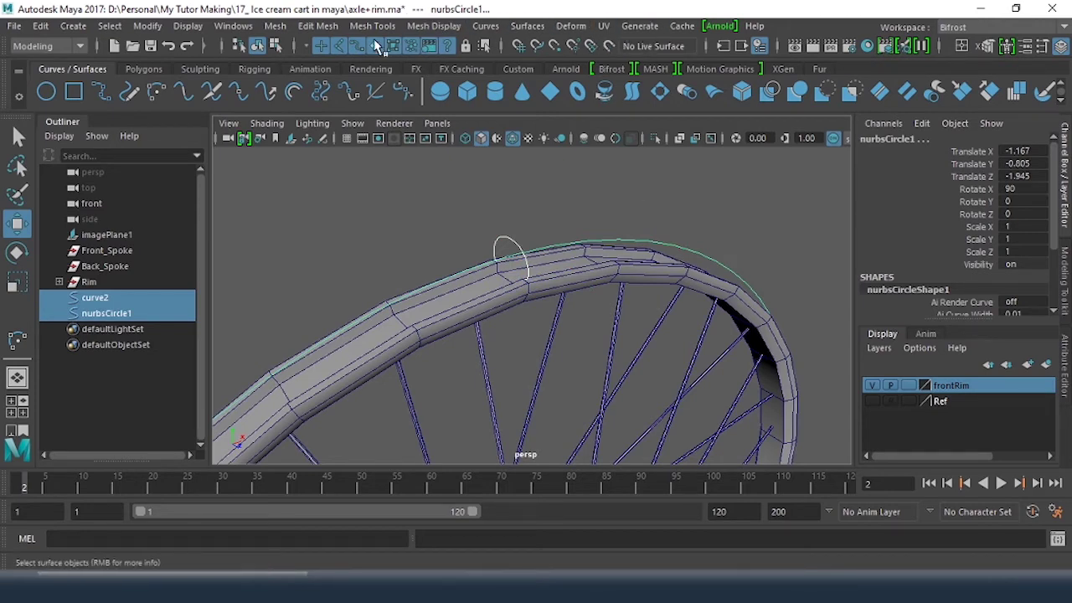
{"action": "left_click", "coordinate": [525, 31]}
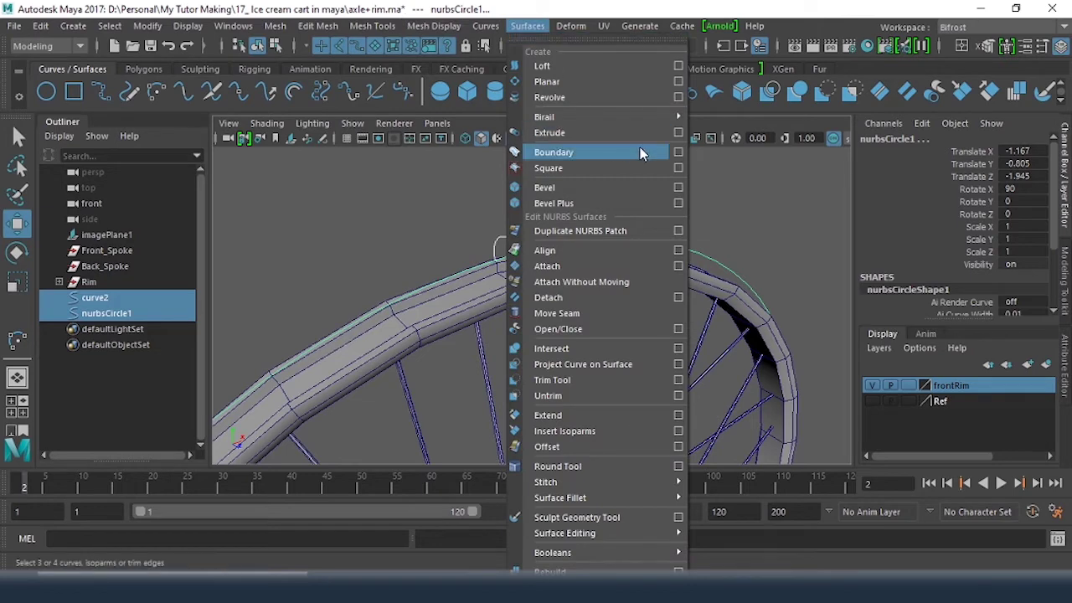
{"action": "left_click", "coordinate": [678, 133]}
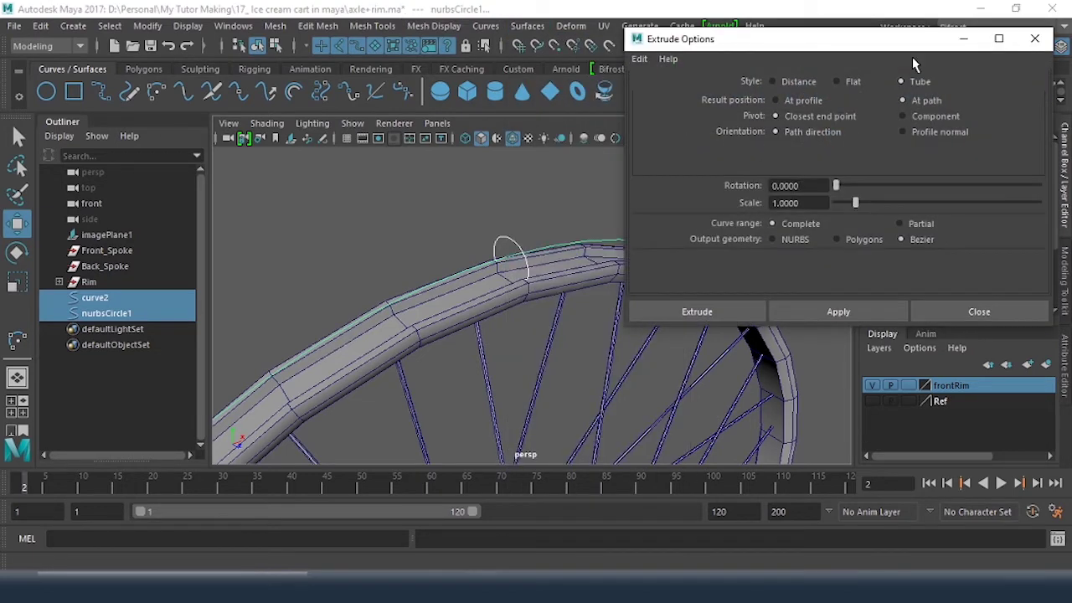
Reset the Extrude options, set the orientation to Path direction, and extrude the profile around the circle as a NURBS tube
{"action": "left_click", "coordinate": [639, 59]}
{"action": "left_click", "coordinate": [664, 91]}
{"action": "left_click_drag", "start_coordinate": [831, 47], "coordinate": [828, 28]}
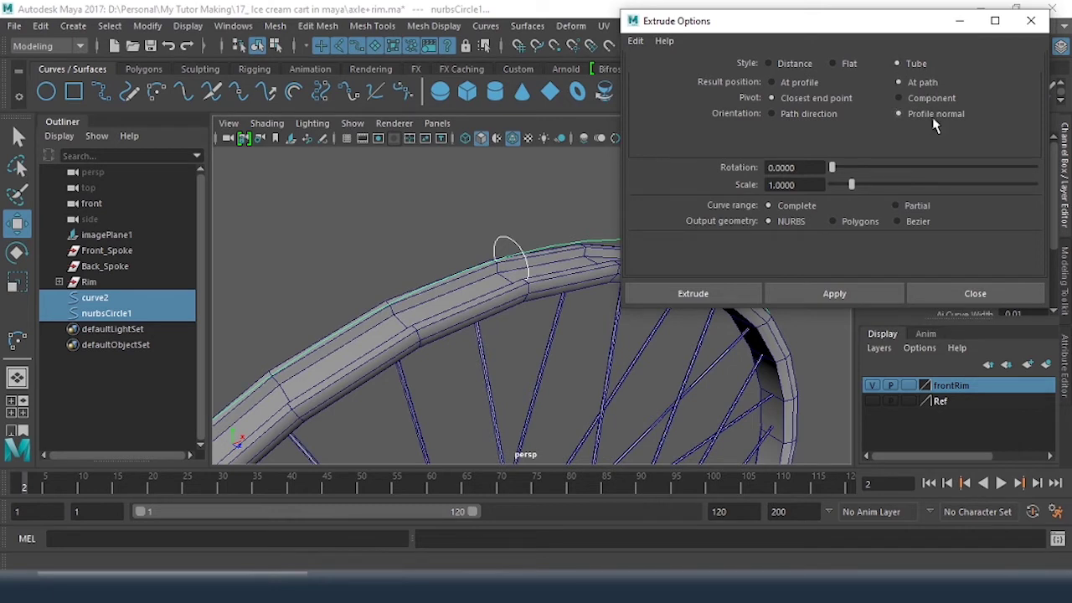
{"action": "left_click", "coordinate": [822, 115]}
{"action": "left_click", "coordinate": [851, 297]}
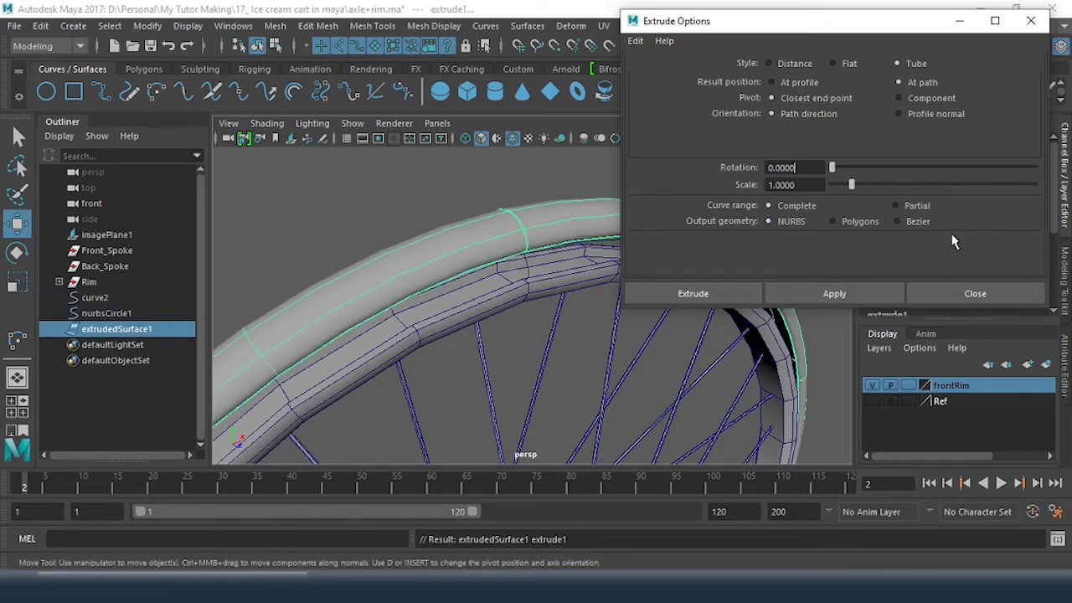
{"action": "left_click", "coordinate": [977, 297]}
{"action": "key", "text": "f"}
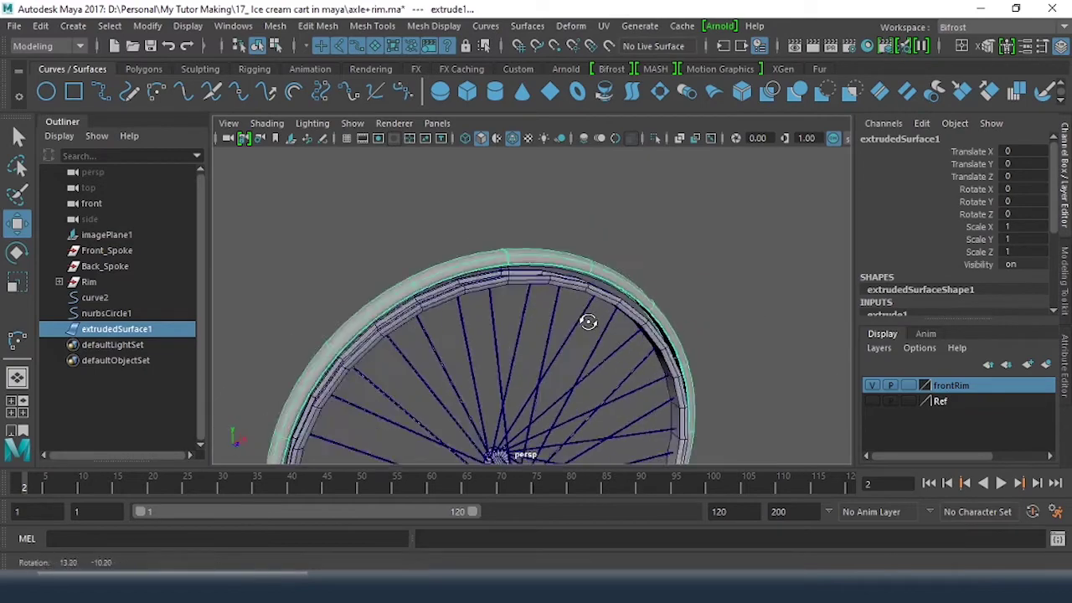
Try turning on Use Profile Normal in the tyre surface's extrude history while viewing the whole wheel from the front
{"action": "key", "text": "space"}
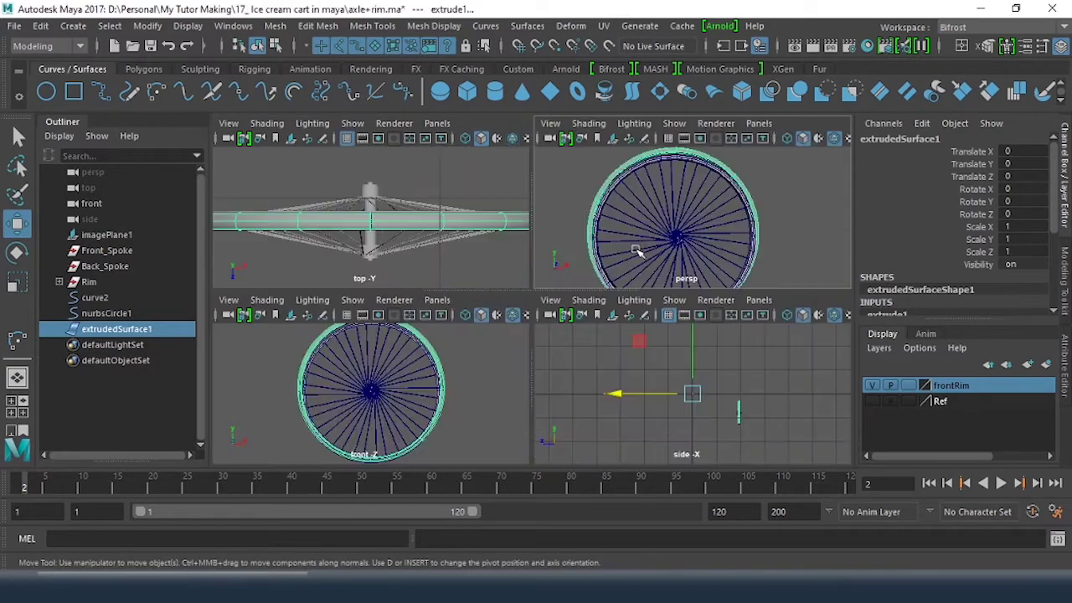
{"action": "key", "text": "space"}
{"action": "key", "text": "f"}
{"action": "scroll", "coordinate": [557, 381], "scroll_direction": "down", "scroll_amount": 5}
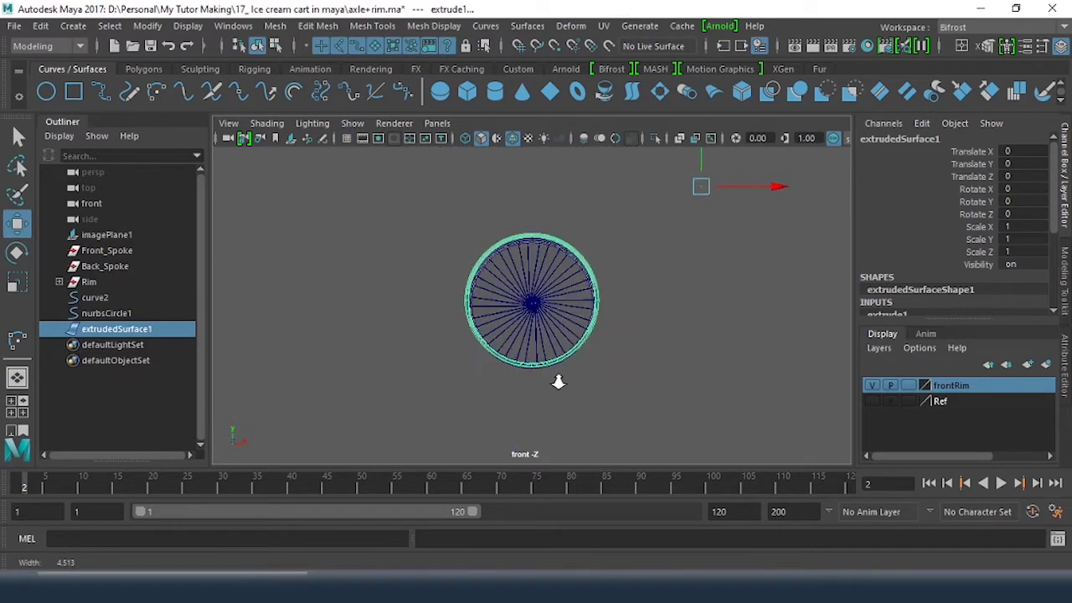
{"action": "scroll", "coordinate": [574, 383], "scroll_direction": "up", "scroll_amount": 4}
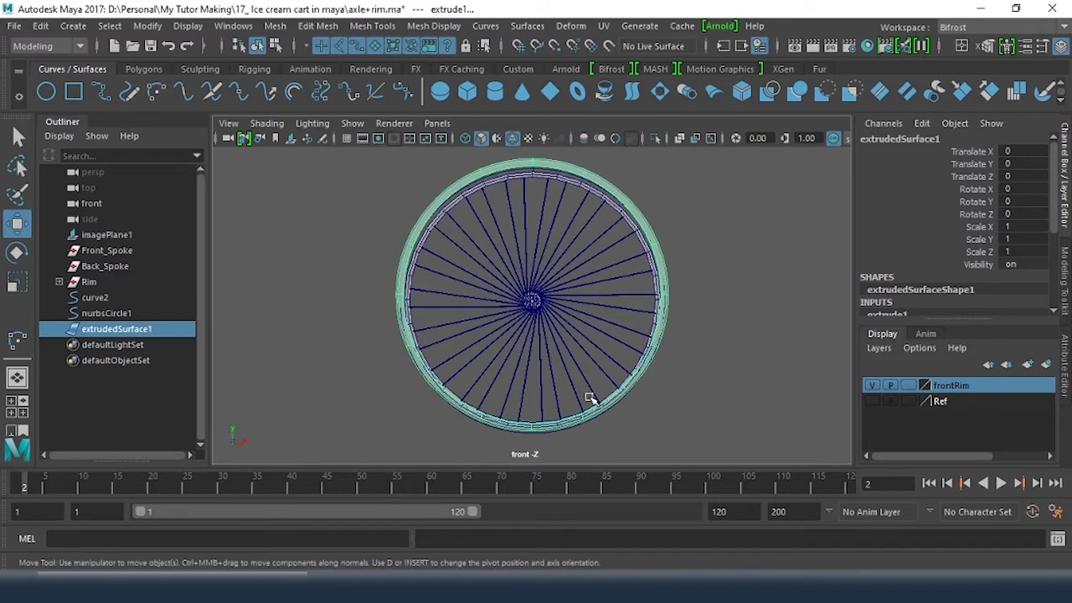
{"action": "left_click", "coordinate": [888, 314]}
{"action": "scroll", "coordinate": [896, 256], "scroll_direction": "down", "scroll_amount": 2}
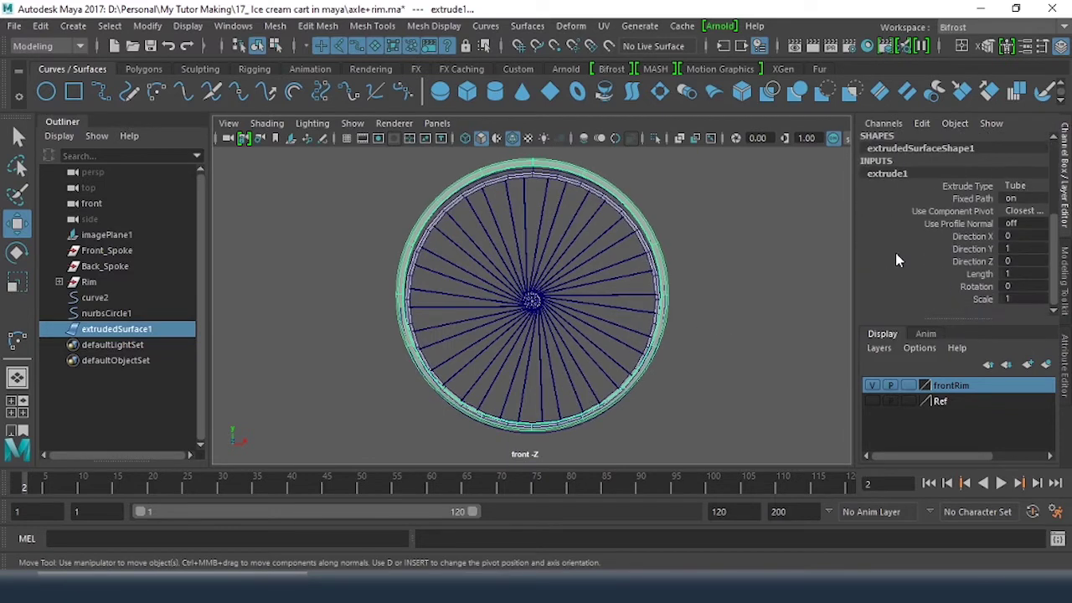
{"action": "left_click", "coordinate": [980, 225]}
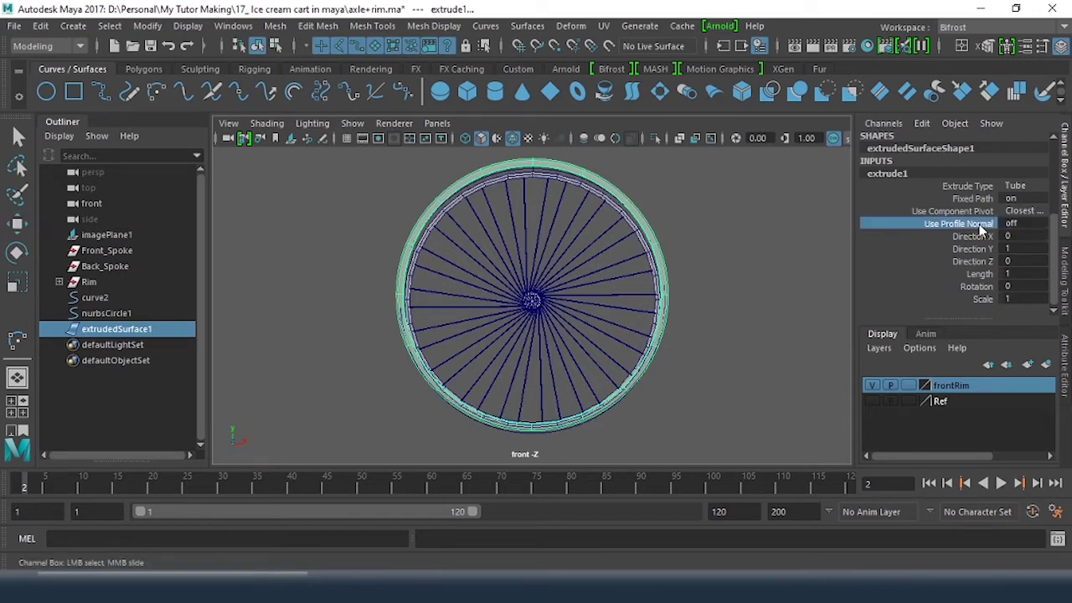
{"action": "middle_click_drag", "start_coordinate": [634, 222], "coordinate": [872, 206]}
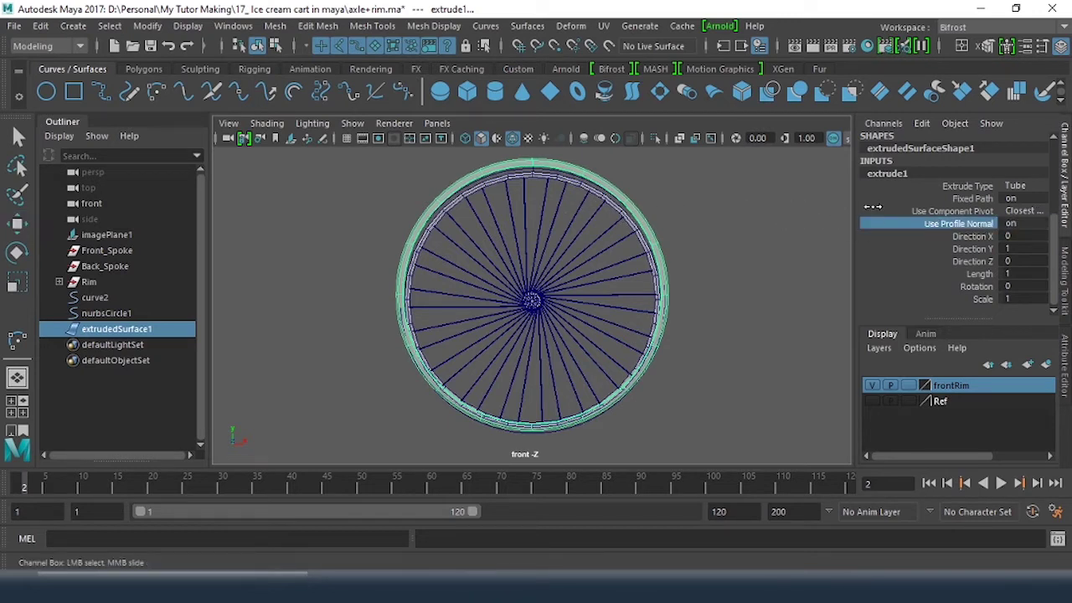
Try the other pivot modes for the tyre's extrude and set Use Component Pivot to Component Pivot
{"action": "left_click", "coordinate": [1035, 212]}
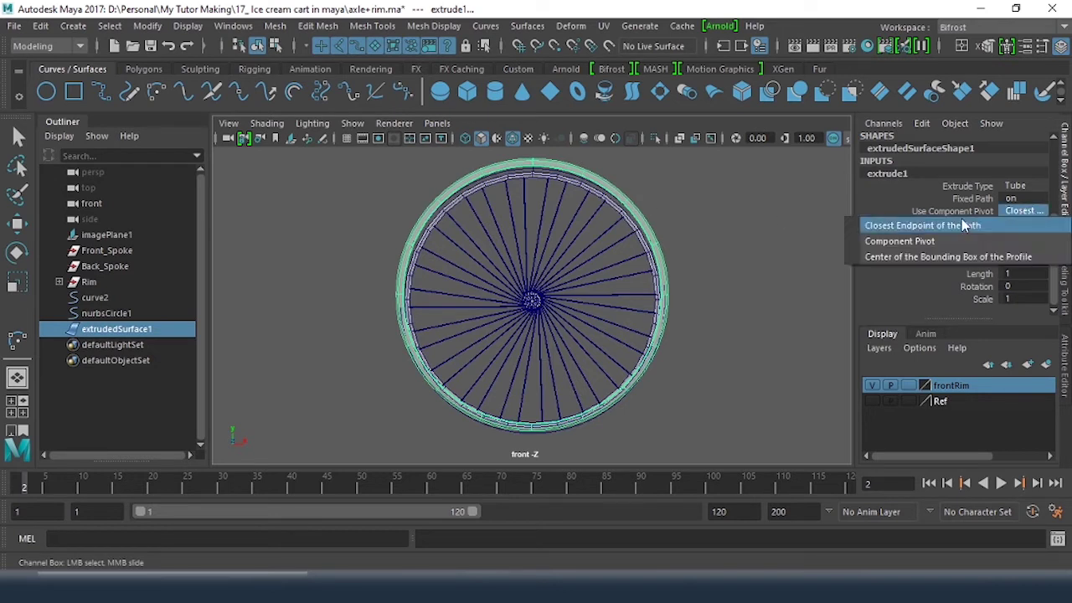
{"action": "left_click", "coordinate": [1032, 222]}
{"action": "left_click", "coordinate": [1032, 212]}
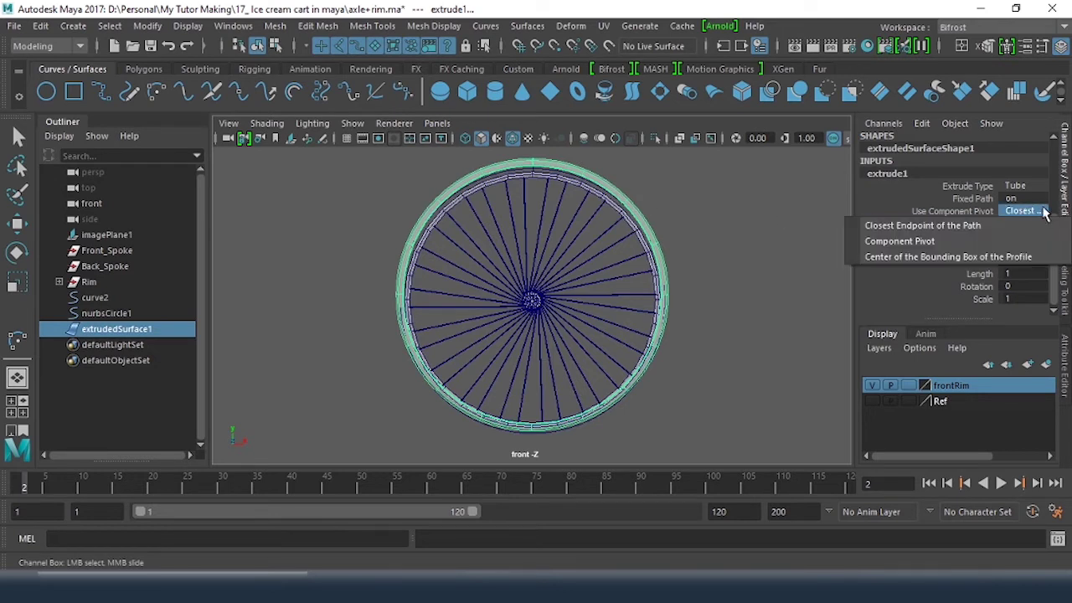
{"action": "left_click", "coordinate": [946, 239]}
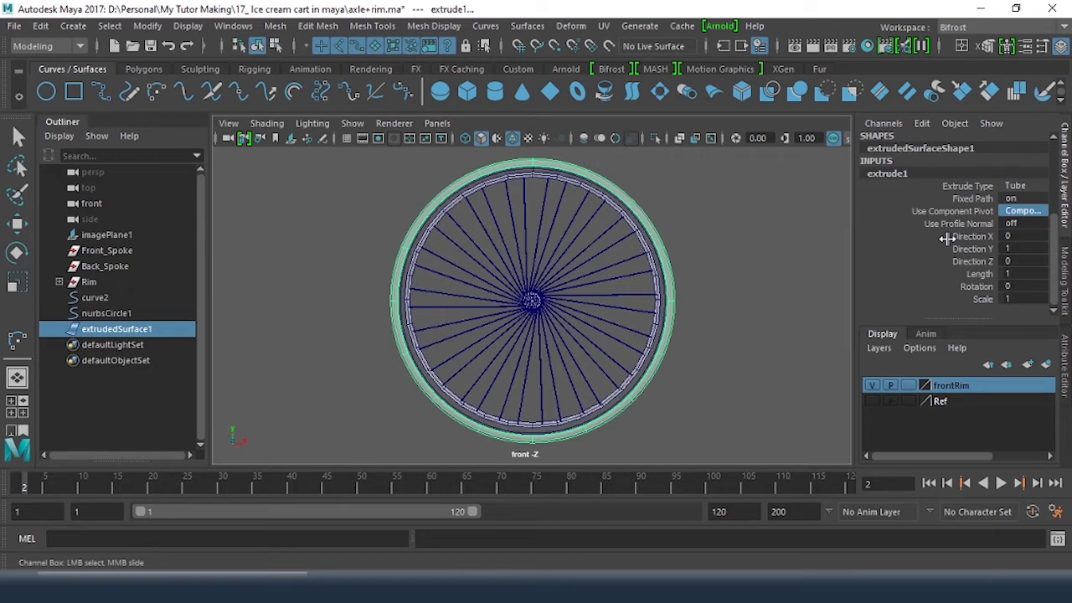
{"action": "left_click", "coordinate": [1026, 209]}
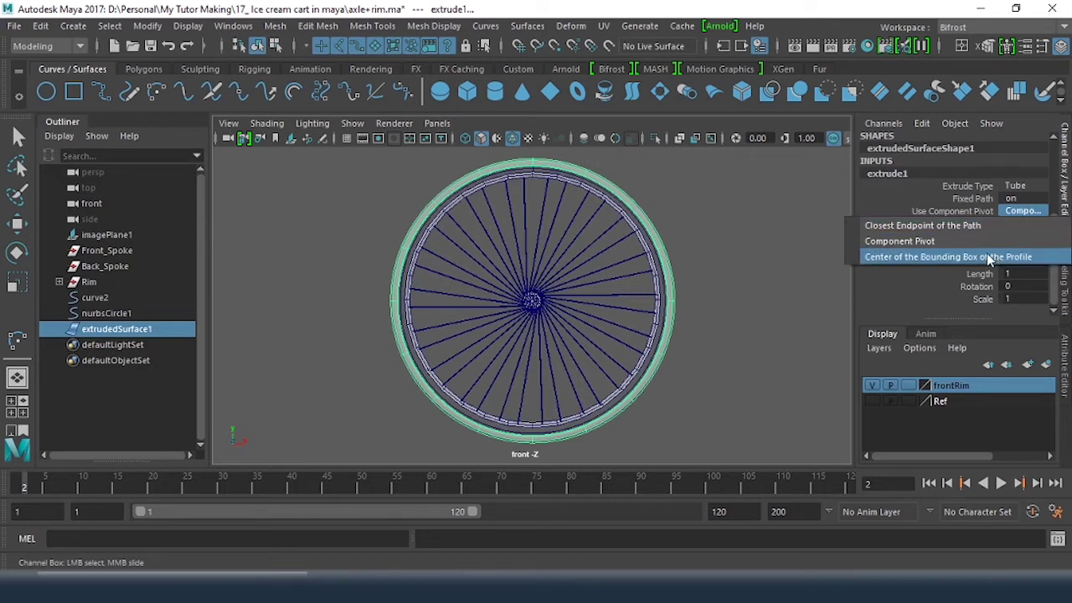
{"action": "left_click", "coordinate": [990, 258]}
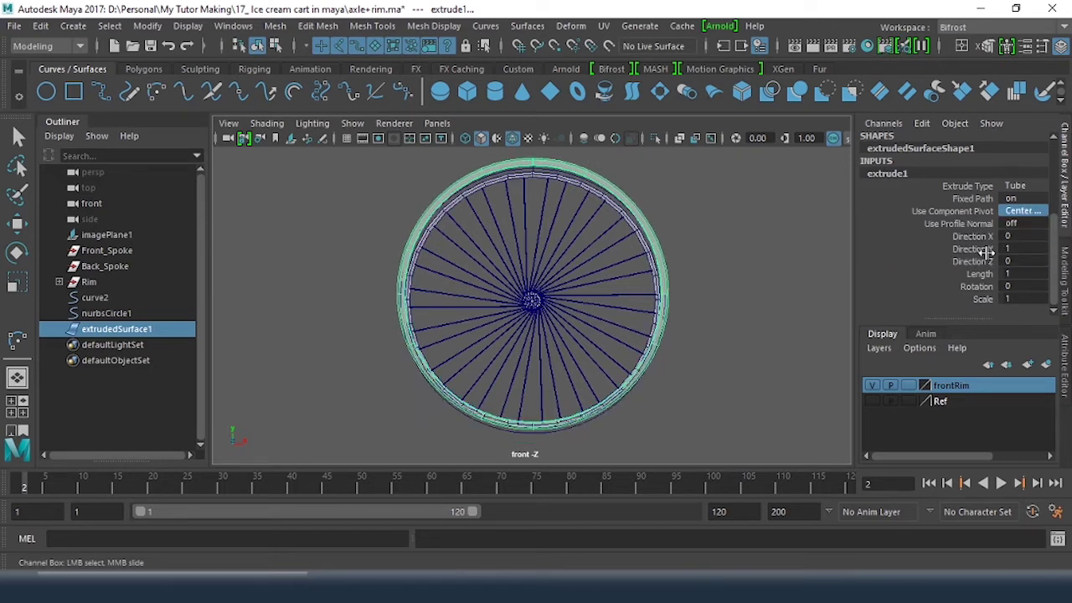
{"action": "left_click", "coordinate": [1026, 211]}
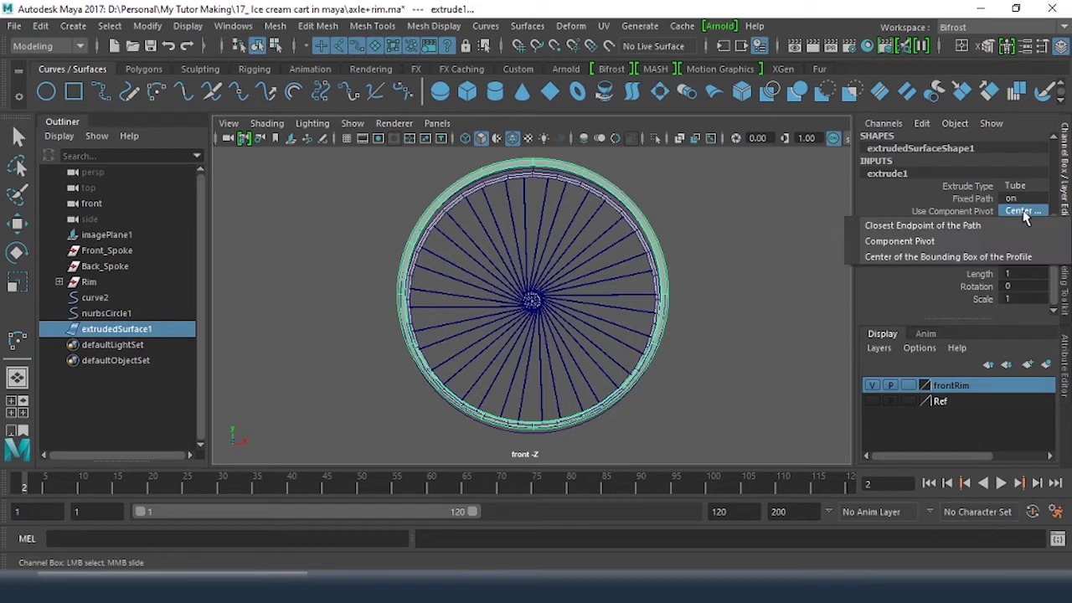
{"action": "left_click", "coordinate": [960, 244]}
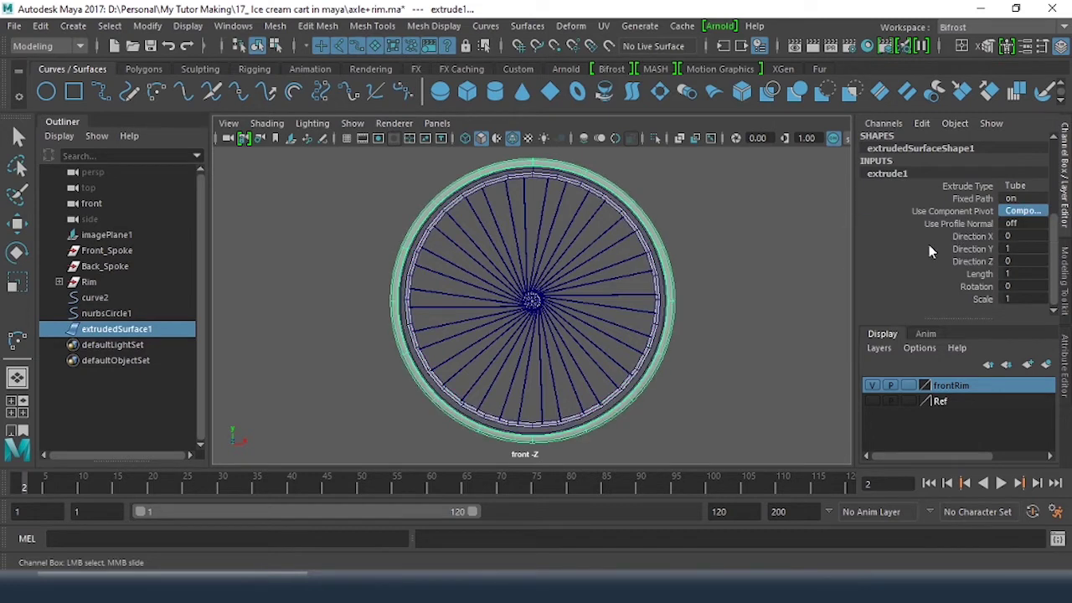
Select the extruded tyre surface in the perspective view and center its pivot
{"action": "left_click", "coordinate": [791, 241]}
{"action": "key", "text": "w"}
{"action": "left_click", "coordinate": [671, 337]}
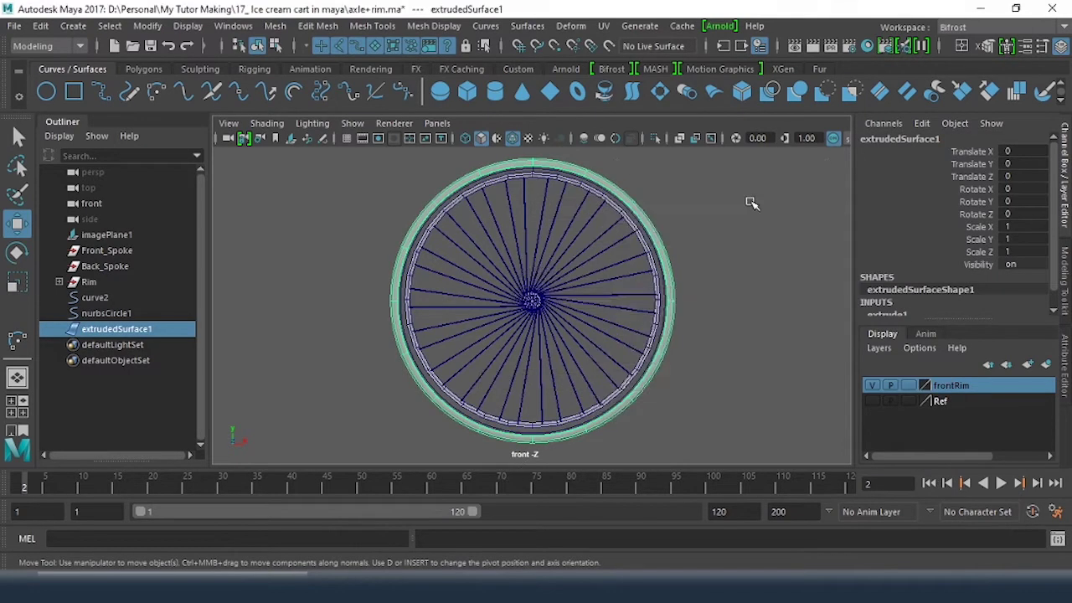
{"action": "key", "text": "space"}
{"action": "key", "text": "space"}
{"action": "left_click_drag", "start_coordinate": [480, 271], "coordinate": [617, 332], "text": "alt"}
{"action": "left_click", "coordinate": [658, 261]}
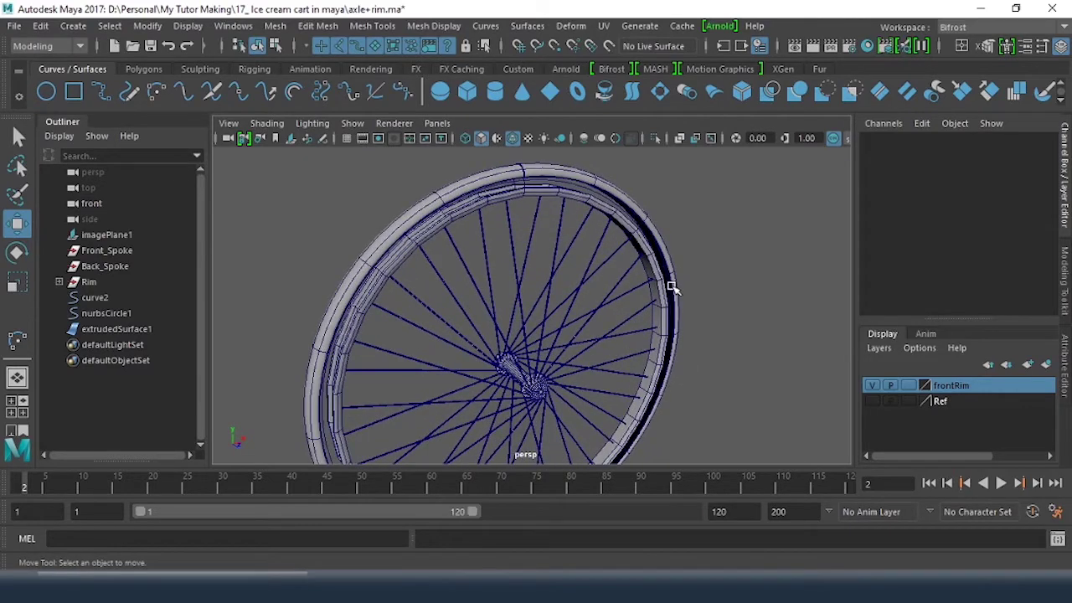
{"action": "left_click", "coordinate": [670, 287]}
{"action": "key", "text": "r"}
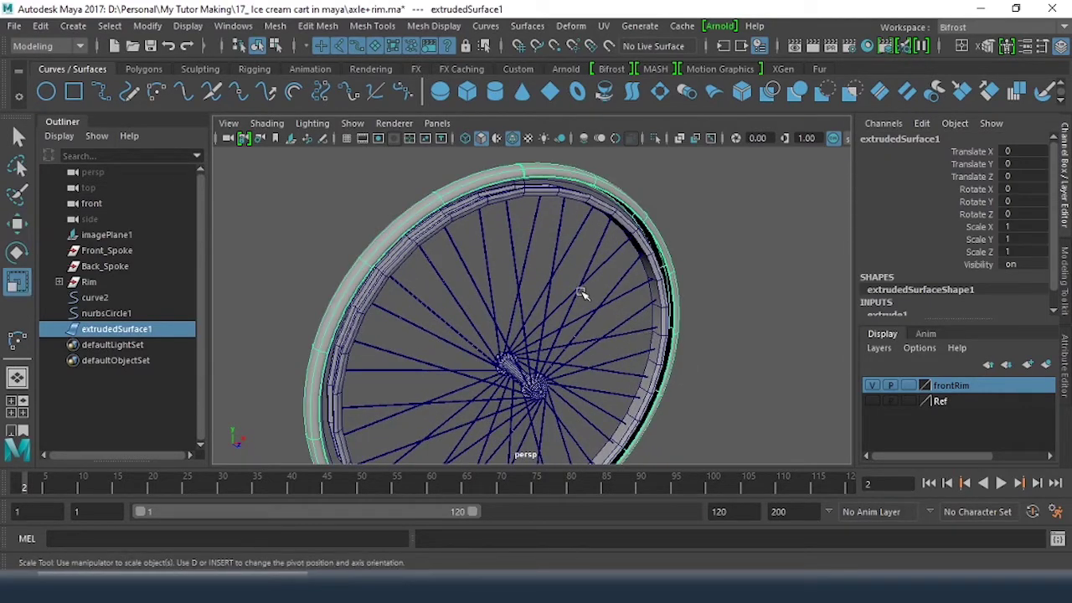
{"action": "right_click_drag", "start_coordinate": [707, 347], "coordinate": [314, 272], "text": "alt"}
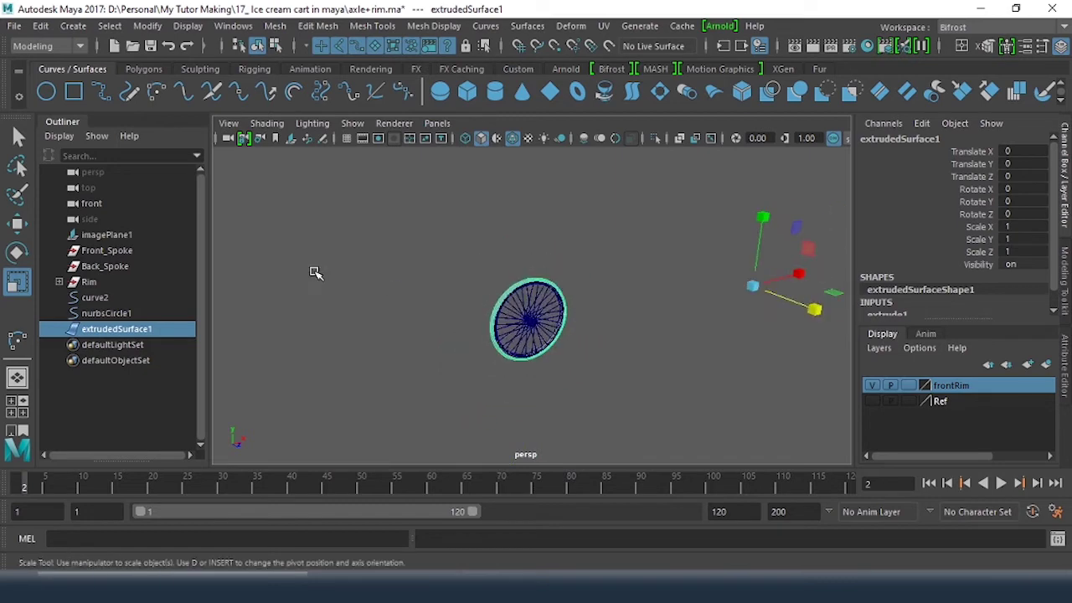
{"action": "left_click", "coordinate": [147, 26]}
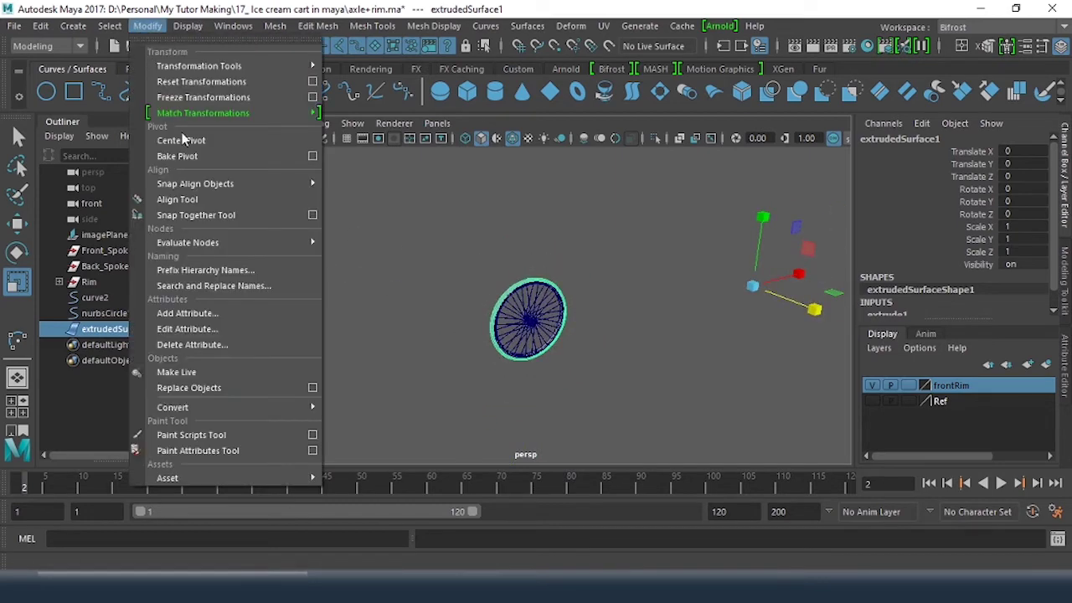
{"action": "left_click", "coordinate": [198, 144]}
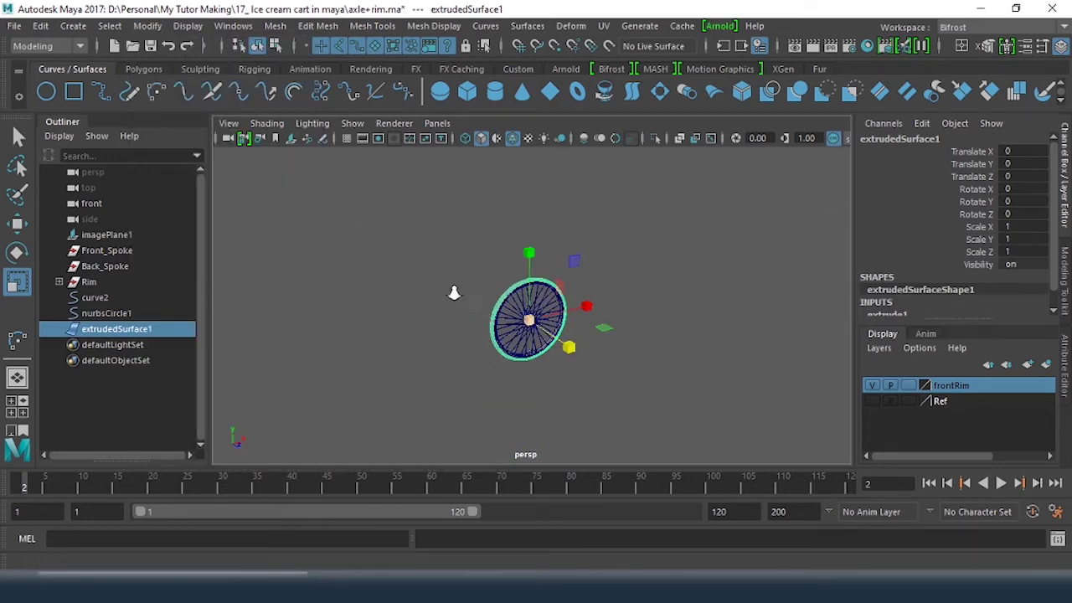
Scale the tyre surface uniformly to 0.951 to bring it closer to the rim
{"action": "key", "text": "f"}
{"action": "left_click_drag", "start_coordinate": [496, 332], "coordinate": [596, 310], "text": "alt"}
{"action": "right_click_drag", "start_coordinate": [596, 310], "coordinate": [662, 321], "text": "alt"}
{"action": "left_click_drag", "start_coordinate": [663, 321], "coordinate": [663, 288], "text": "alt"}
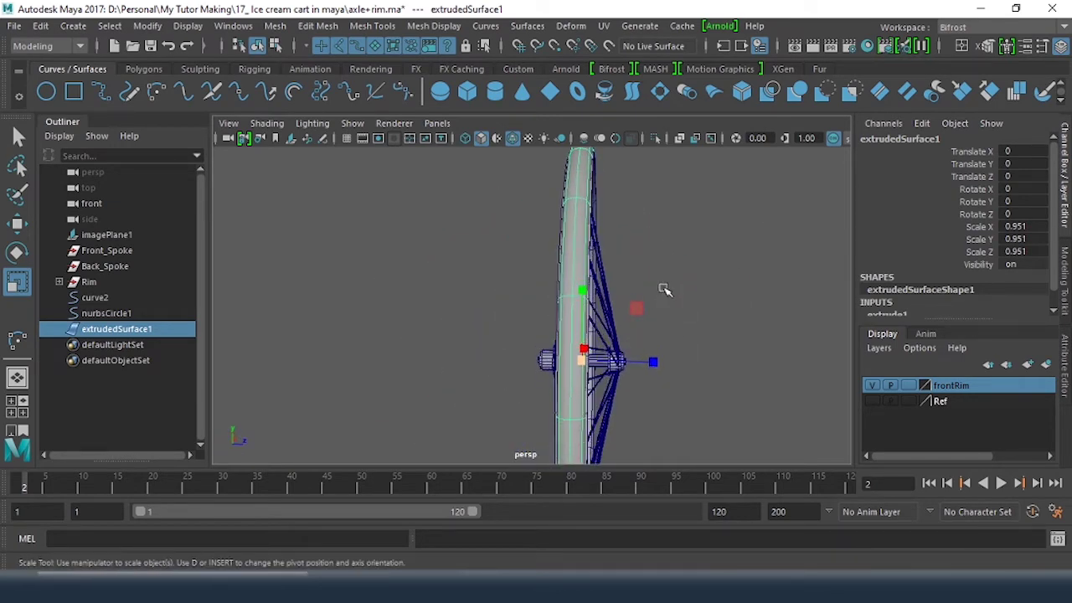
Select the tyre's profile curve in the side view and show its control vertices
{"action": "key", "text": "space"}
{"action": "key", "text": "w"}
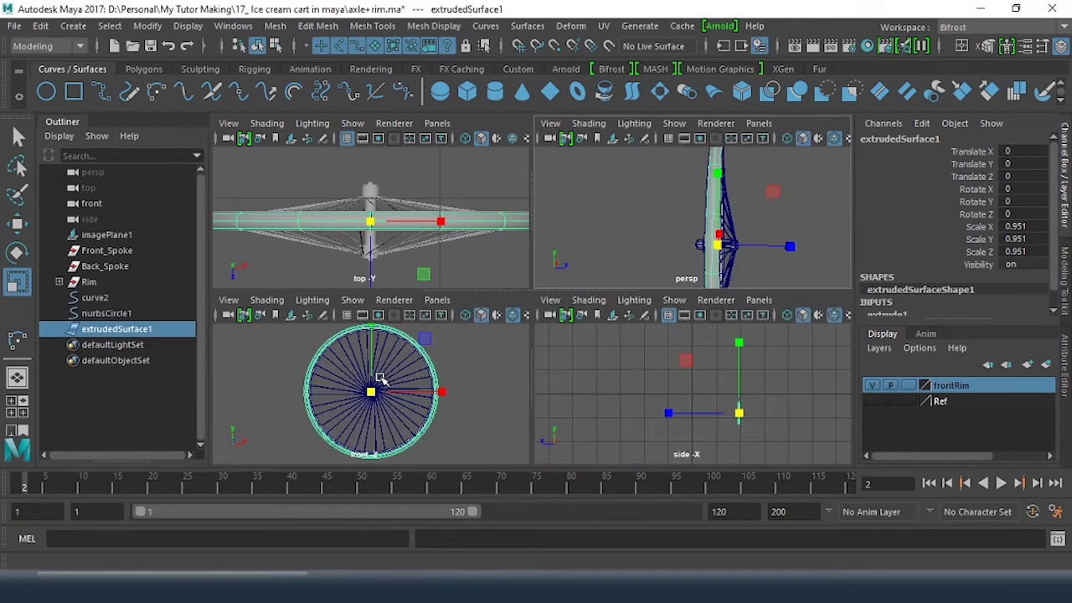
{"action": "left_click", "coordinate": [737, 379]}
{"action": "key", "text": "space"}
{"action": "right_click_drag", "start_coordinate": [387, 252], "coordinate": [515, 217], "text": "alt"}
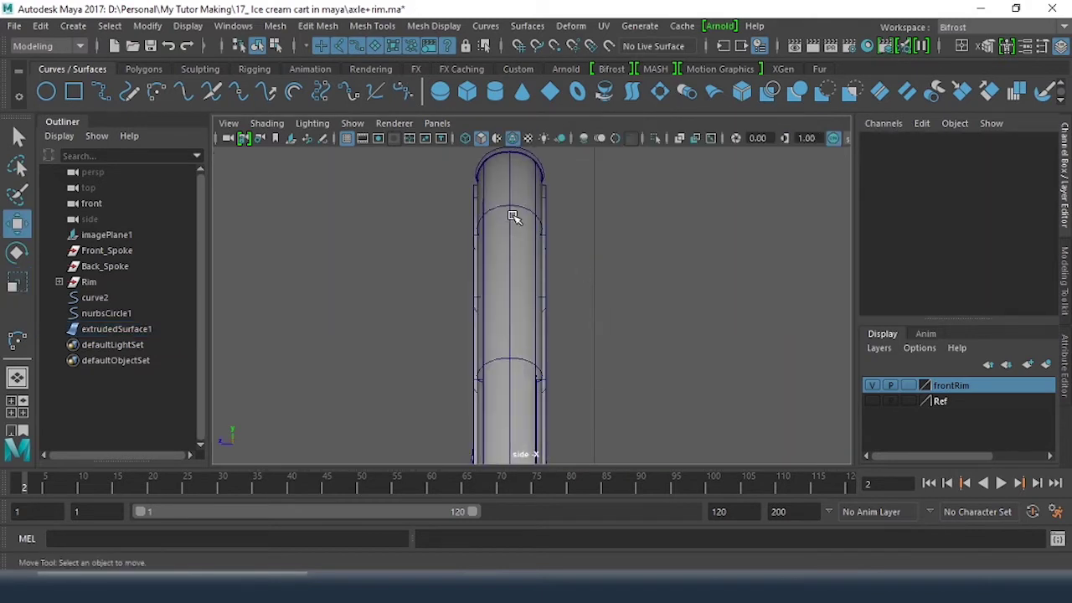
{"action": "middle_click_drag", "start_coordinate": [514, 216], "coordinate": [502, 300], "text": "alt"}
{"action": "right_click_drag", "start_coordinate": [501, 300], "coordinate": [660, 297], "text": "alt"}
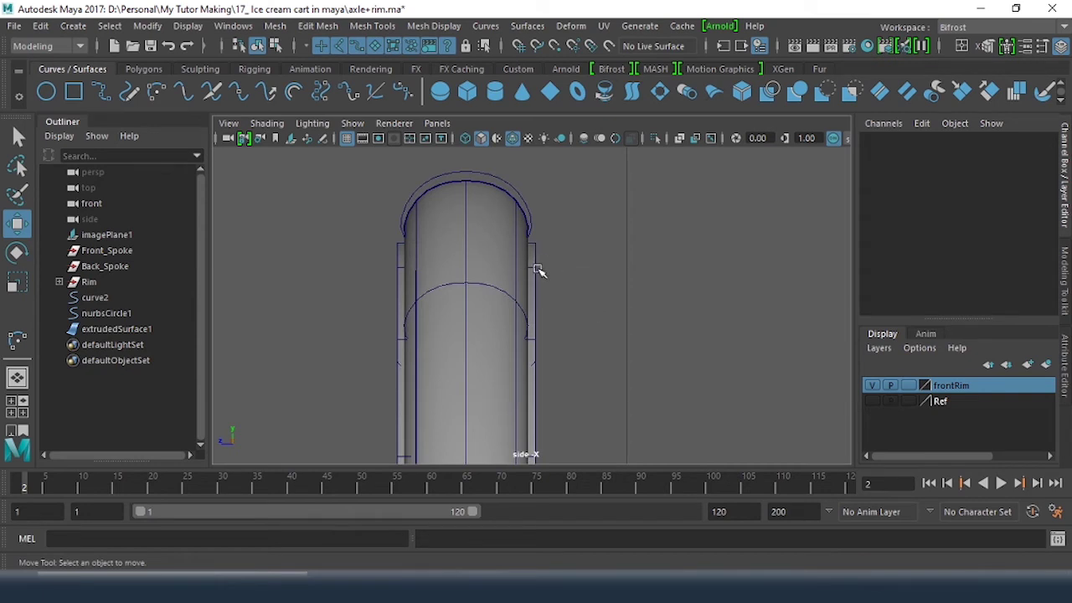
{"action": "right_click_drag", "start_coordinate": [512, 256], "coordinate": [698, 293], "text": "alt"}
{"action": "middle_click_drag", "start_coordinate": [526, 236], "coordinate": [577, 304], "text": "alt"}
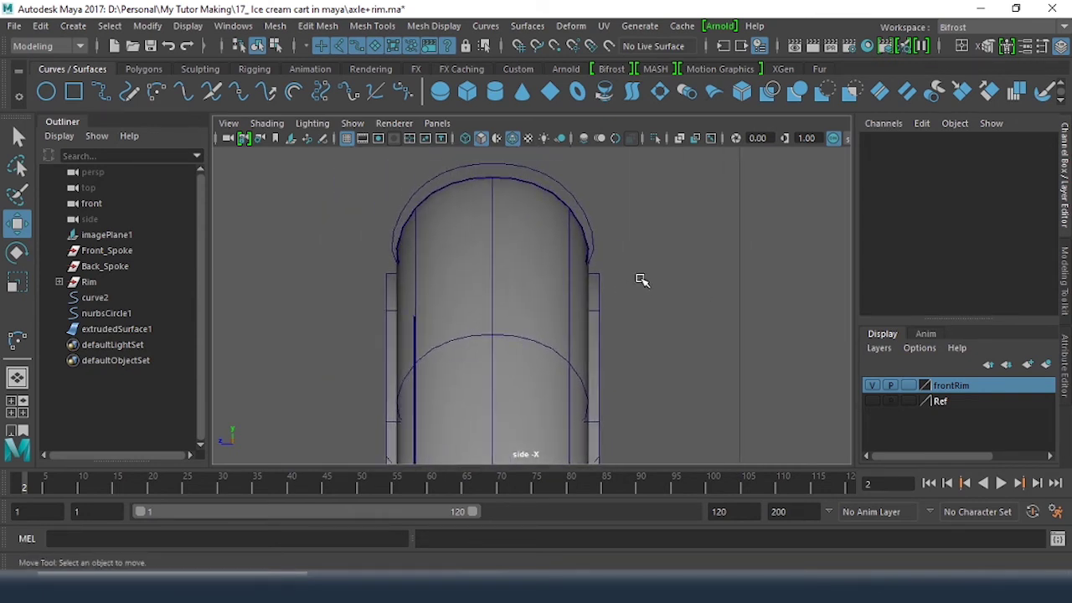
{"action": "left_click", "coordinate": [594, 230]}
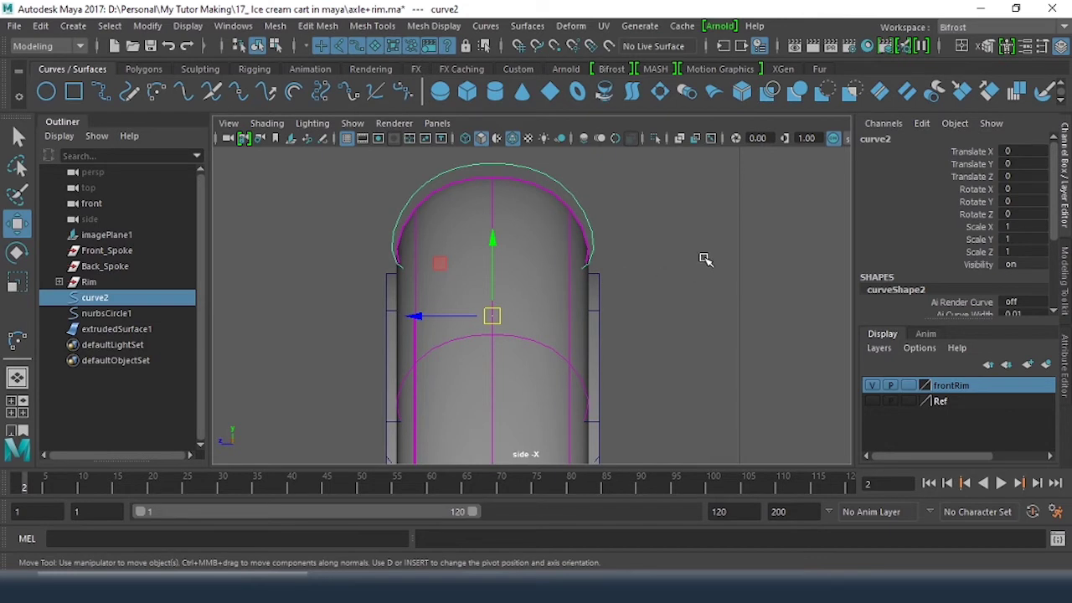
{"action": "right_click_drag", "start_coordinate": [704, 259], "coordinate": [607, 181]}
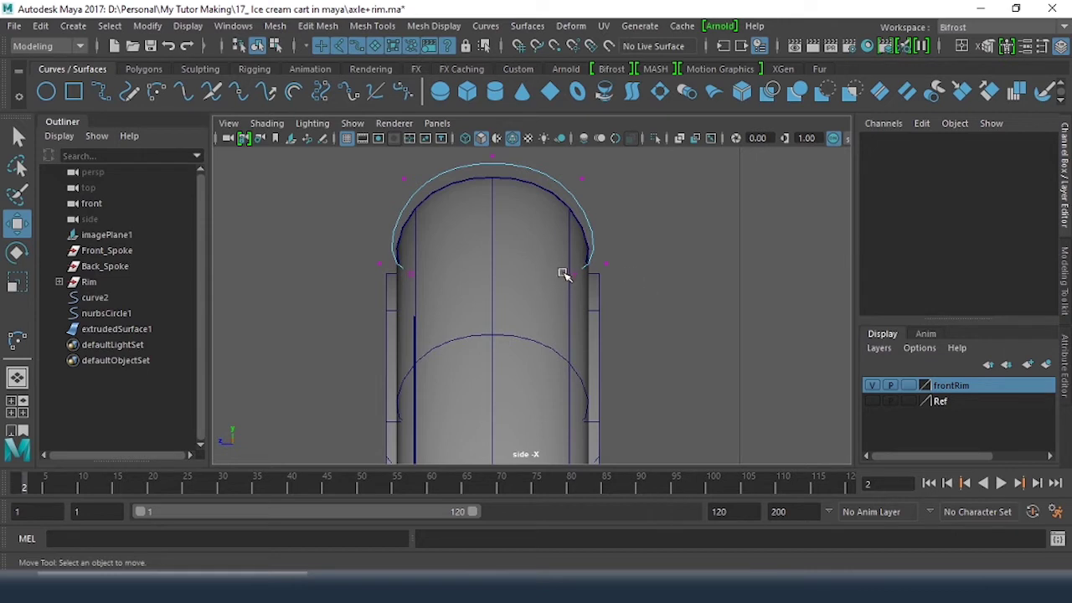
Select the outermost control vertex on each side of the profile curve and scale the pair outward to widen the tyre to the rim's width
{"action": "scroll", "coordinate": [590, 276], "scroll_direction": "up", "scroll_amount": 2}
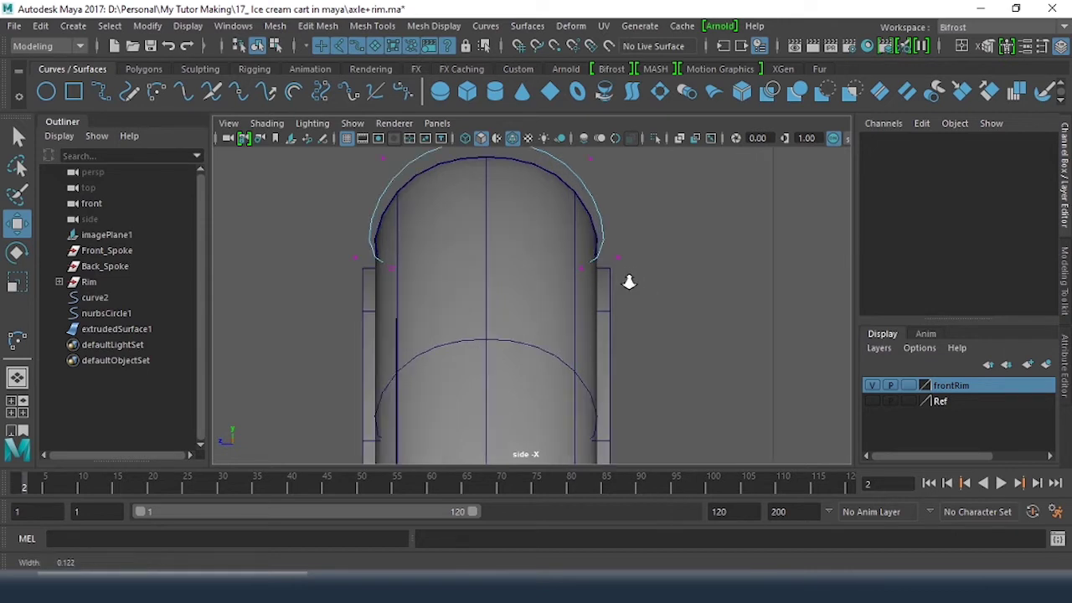
{"action": "left_click", "coordinate": [577, 264]}
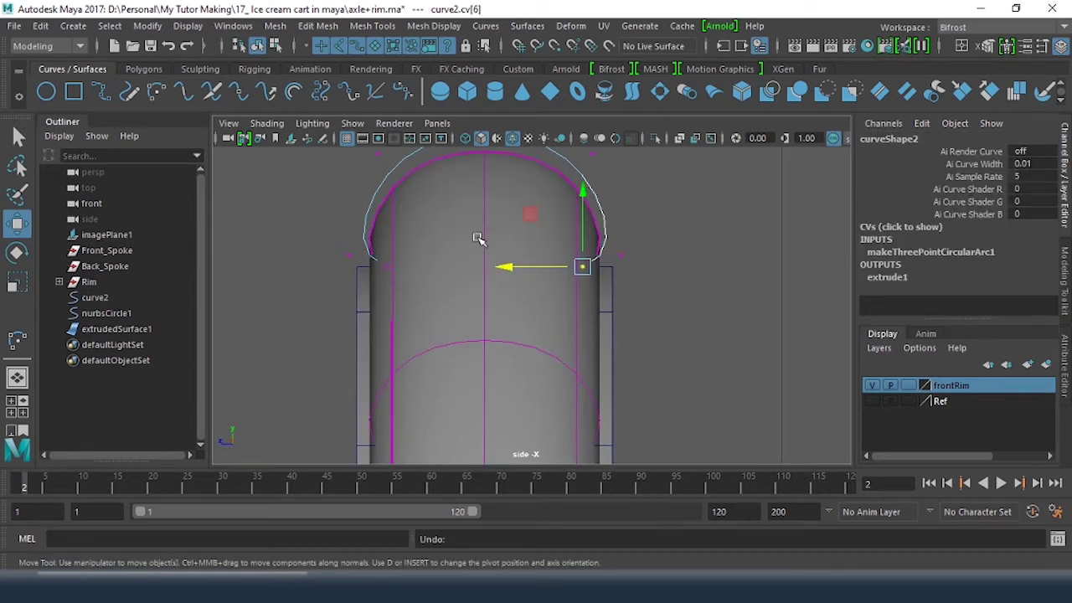
{"action": "left_click_drag", "start_coordinate": [318, 233], "coordinate": [663, 266]}
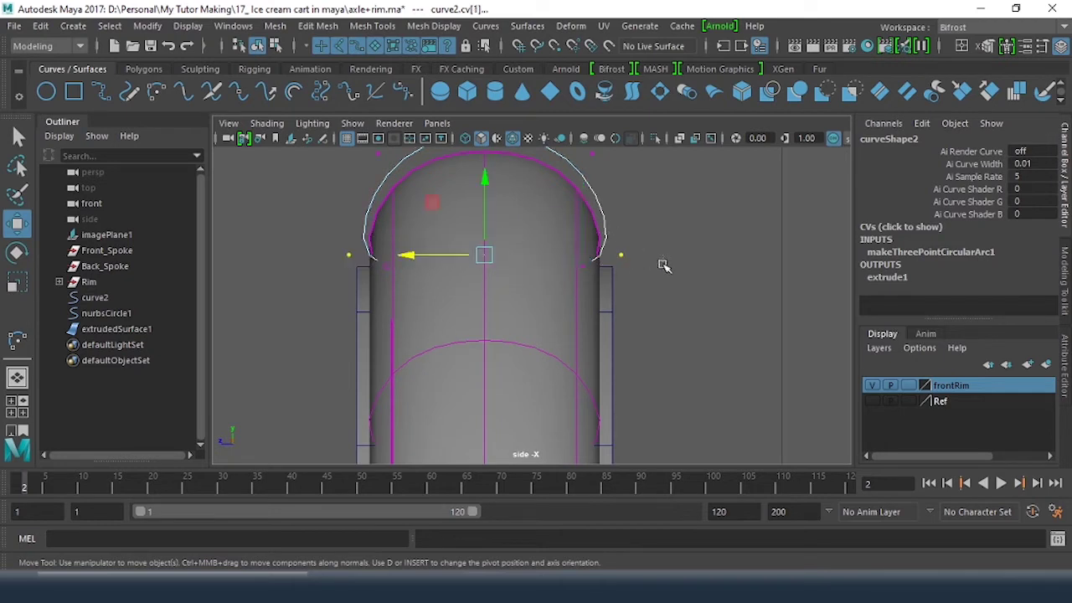
{"action": "key", "text": "r"}
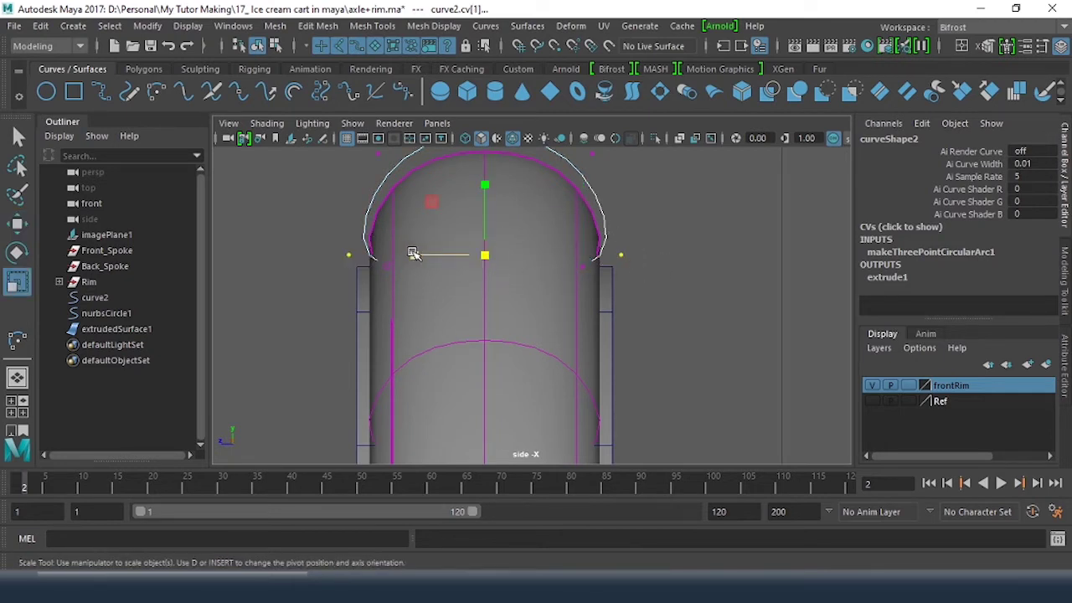
{"action": "left_click_drag", "start_coordinate": [413, 253], "coordinate": [404, 253]}
Select the three upper control vertices of the tyre's profile curve in the side view and move them slightly upward
{"action": "middle_click_drag", "start_coordinate": [633, 269], "coordinate": [637, 333], "text": "alt"}
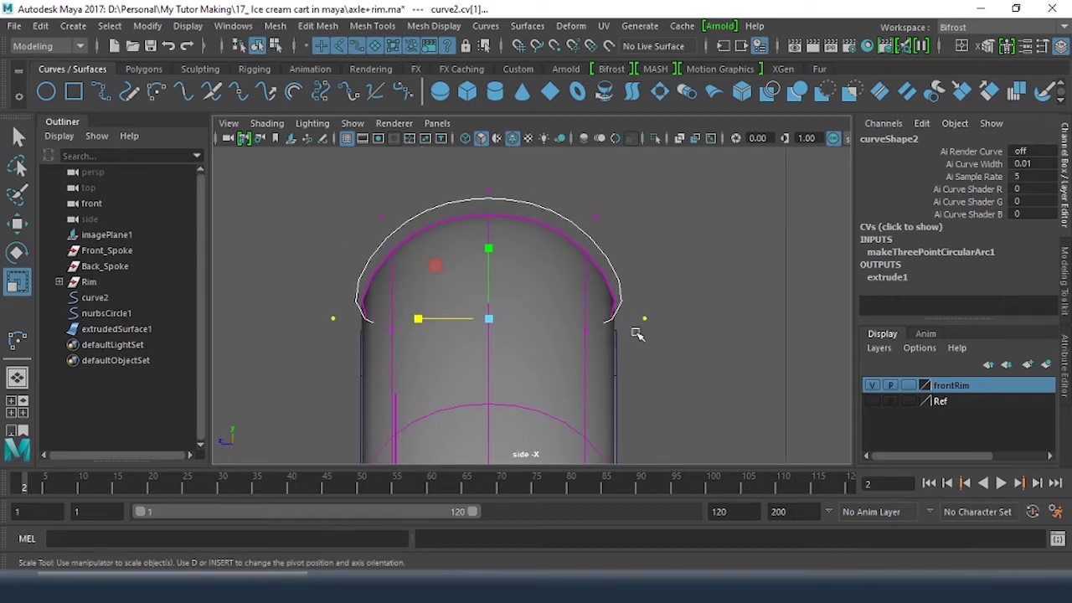
{"action": "left_click", "coordinate": [612, 304], "text": "alt"}
{"action": "right_click_drag", "start_coordinate": [637, 333], "coordinate": [762, 333], "text": "alt"}
{"action": "right_click_drag", "start_coordinate": [335, 289], "coordinate": [558, 305], "text": "alt"}
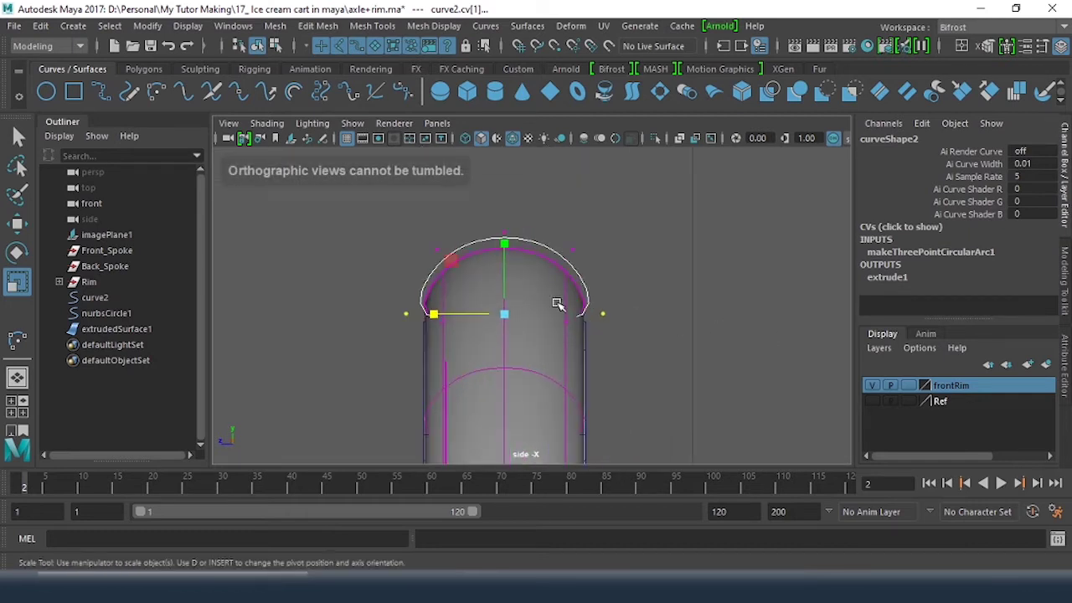
{"action": "left_click_drag", "start_coordinate": [408, 219], "coordinate": [643, 248]}
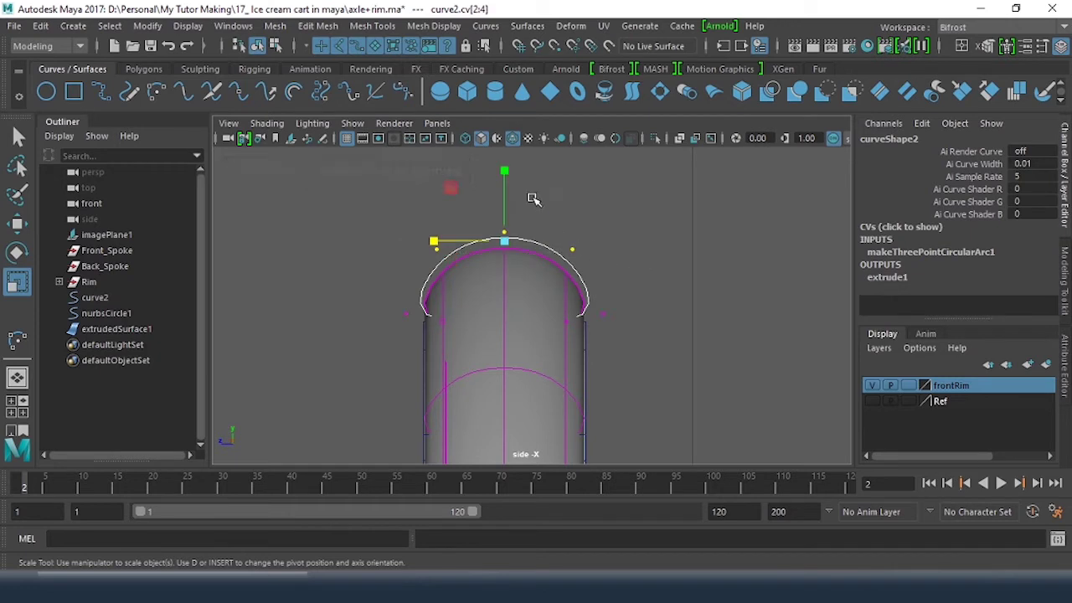
{"action": "key", "text": "w"}
{"action": "left_click_drag", "start_coordinate": [507, 177], "coordinate": [508, 169]}
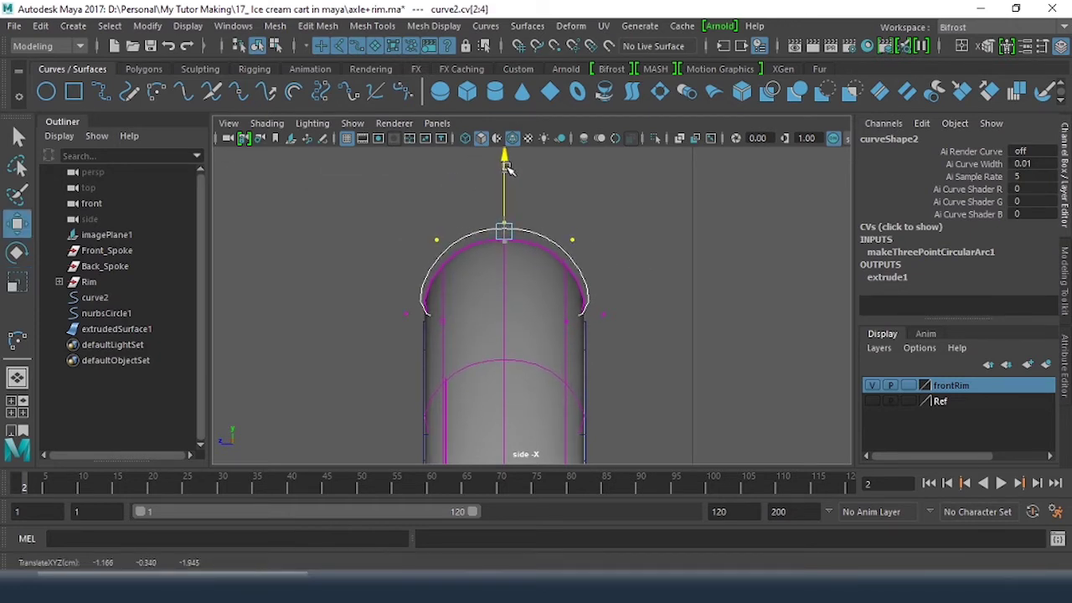
Scale the three upper control vertices slightly outward across the tyre's width and return to the perspective view
{"action": "key", "text": "r"}
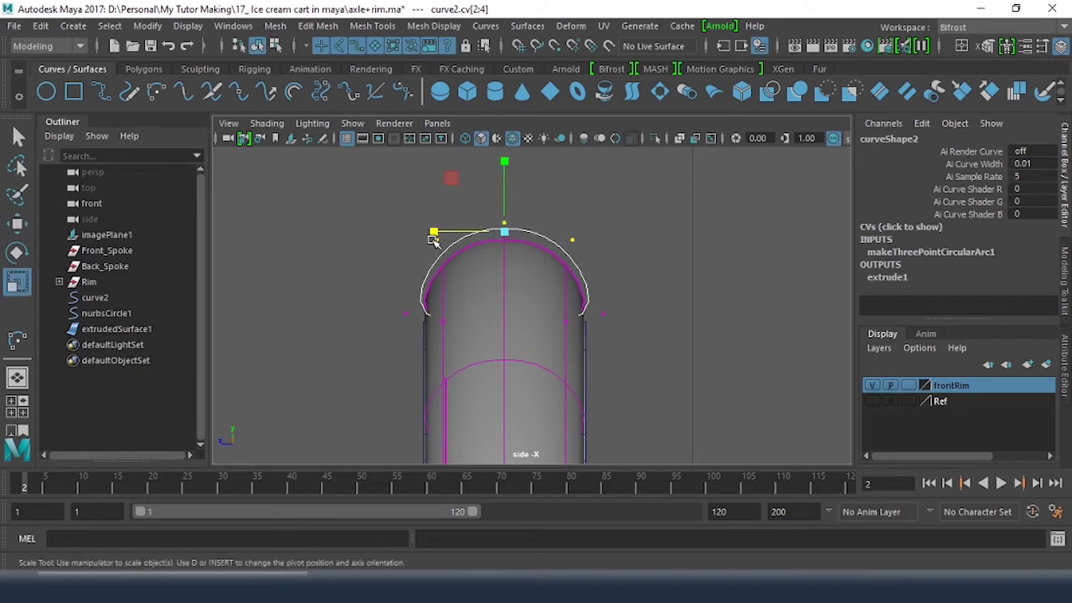
{"action": "left_click_drag", "start_coordinate": [435, 235], "coordinate": [425, 233]}
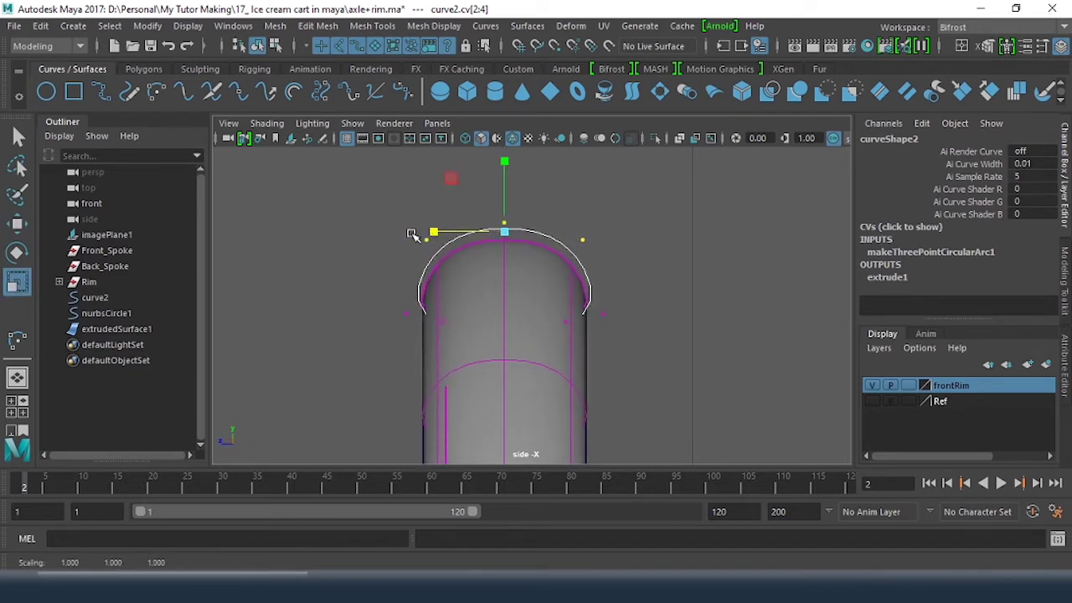
{"action": "key", "text": "space"}
{"action": "key", "text": "space"}
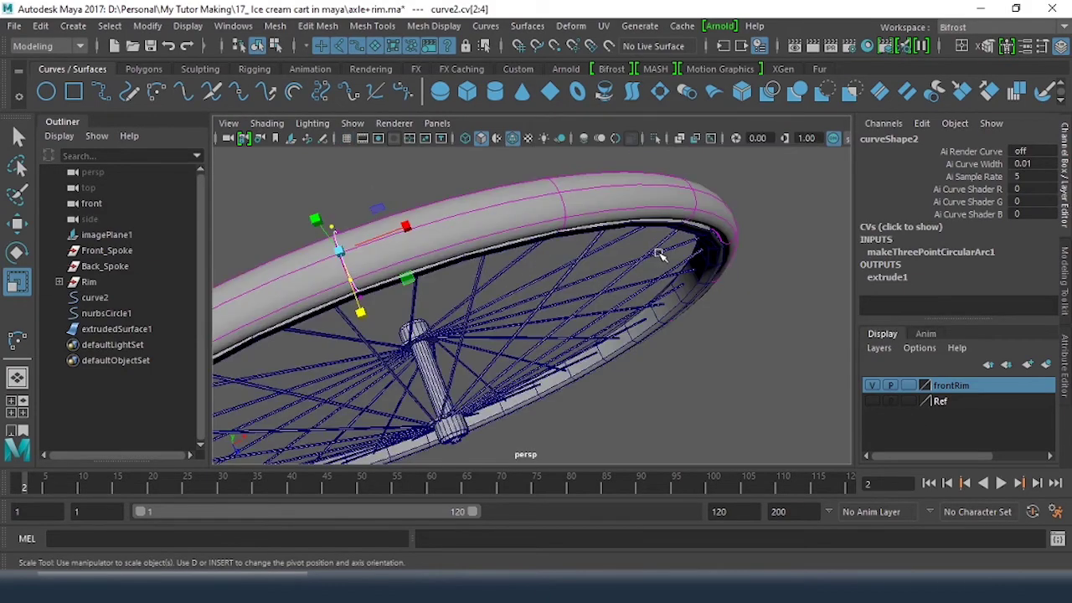
Raise the profile's upper control vertices slightly more in the perspective view, then deselect and return the curve to object mode
{"action": "left_click_drag", "start_coordinate": [598, 270], "coordinate": [474, 331], "text": "alt"}
{"action": "key", "text": "w"}
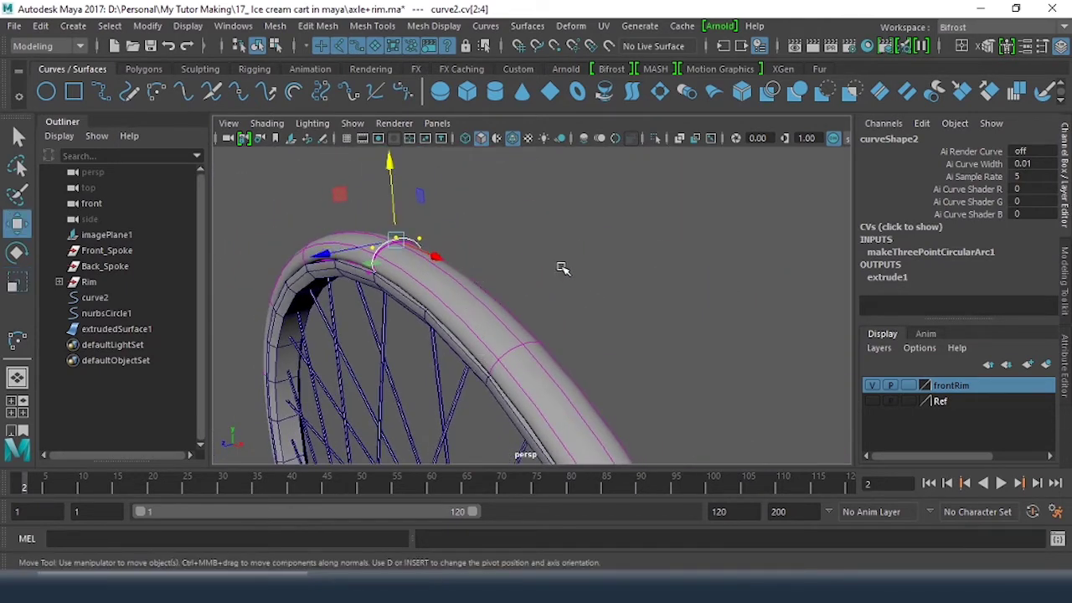
{"action": "left_click", "coordinate": [395, 239]}
{"action": "left_click_drag", "start_coordinate": [391, 184], "coordinate": [392, 176]}
{"action": "left_click_drag", "start_coordinate": [530, 242], "coordinate": [522, 311], "text": "alt"}
{"action": "left_click", "coordinate": [729, 251]}
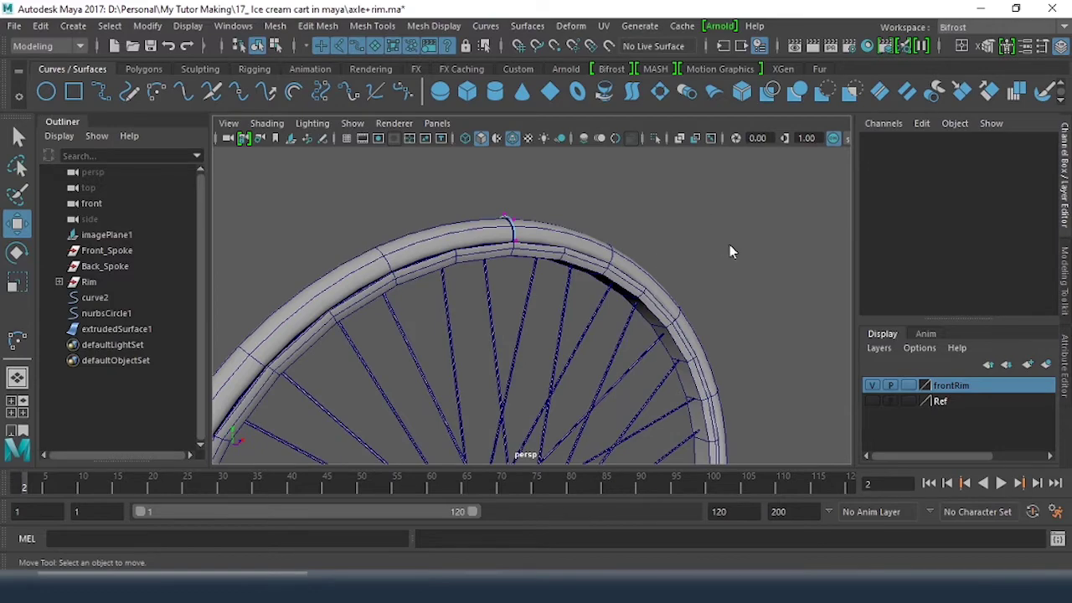
{"action": "right_click_drag", "start_coordinate": [730, 252], "coordinate": [817, 151]}
Select the rim's pipe mesh in the perspective view and bring its side face into view
{"action": "left_click_drag", "start_coordinate": [680, 333], "coordinate": [507, 302], "text": "alt"}
{"action": "left_click", "coordinate": [500, 299]}
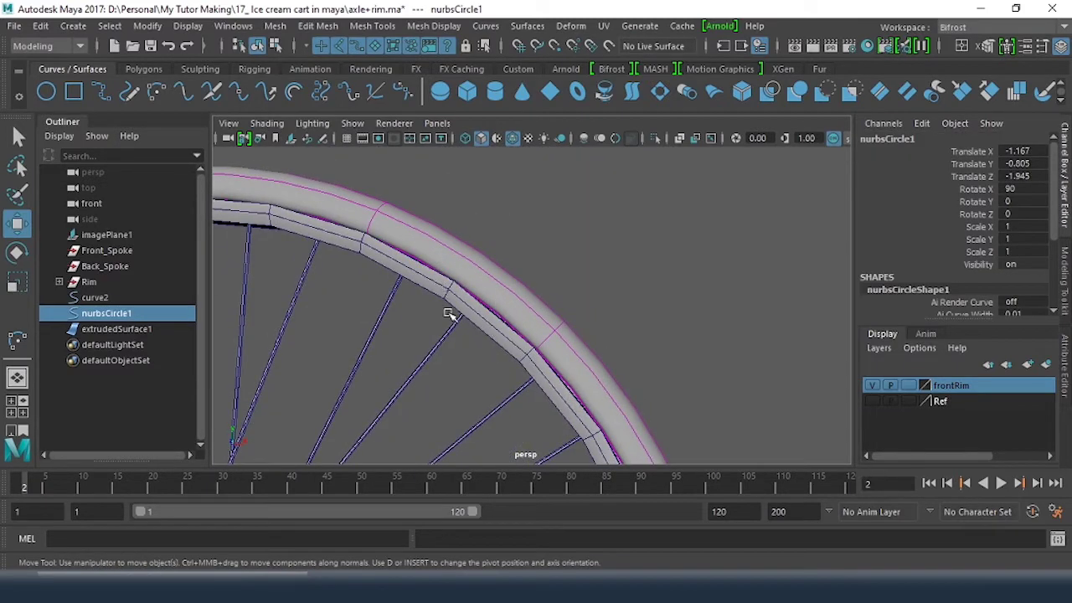
{"action": "left_click_drag", "start_coordinate": [450, 314], "coordinate": [541, 295], "text": "alt"}
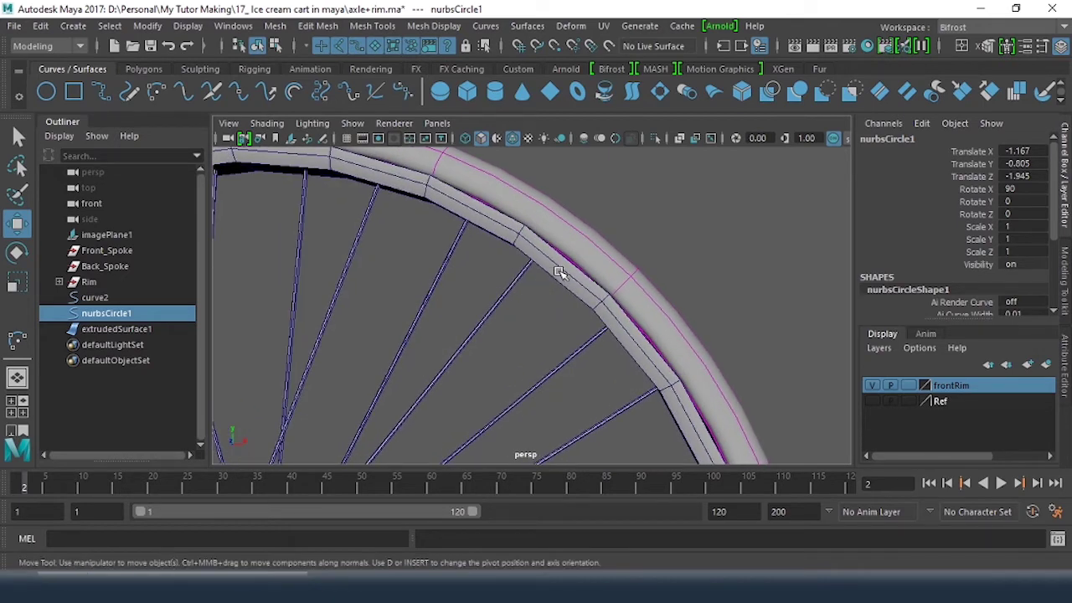
{"action": "left_click", "coordinate": [556, 270]}
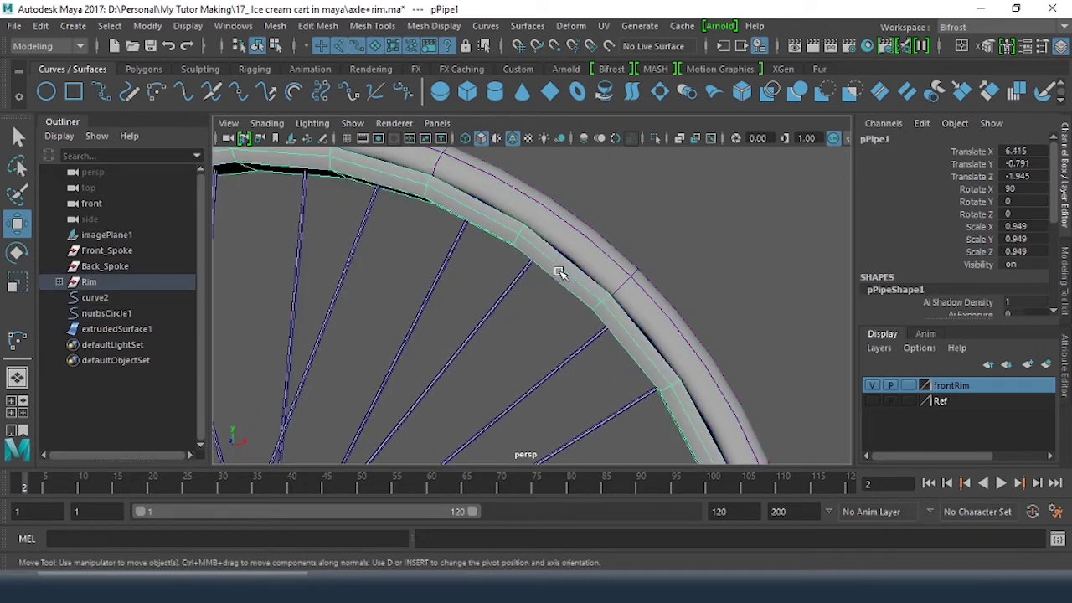
{"action": "left_click_drag", "start_coordinate": [663, 261], "coordinate": [548, 232], "text": "alt"}
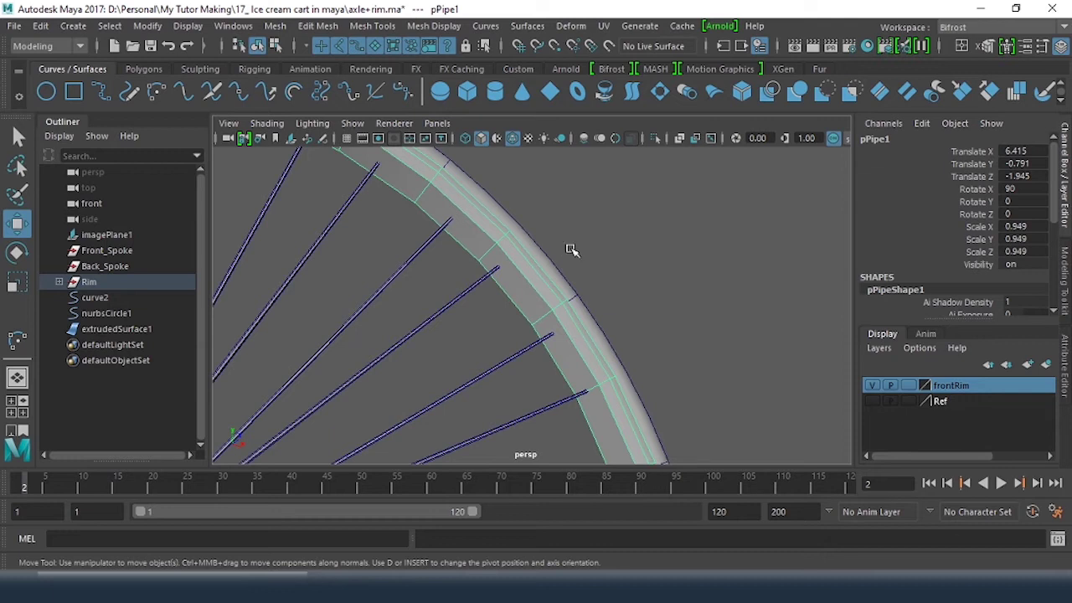
Insert an edge loop around the rim's side face near its outer edge with the Multi-Cut tool
{"action": "left_click", "coordinate": [1067, 285]}
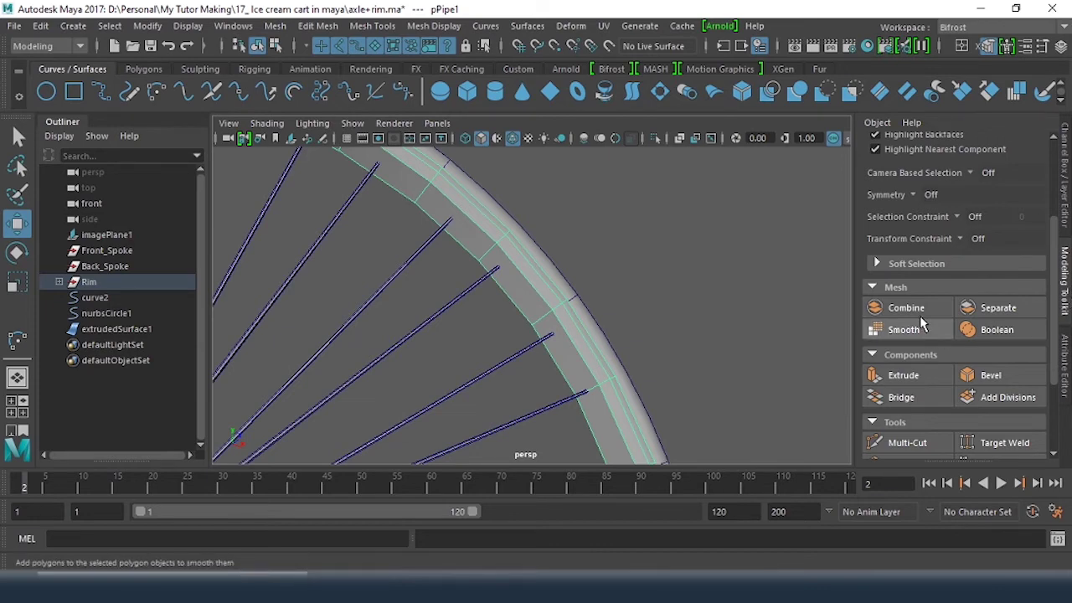
{"action": "scroll", "coordinate": [909, 325], "scroll_direction": "down", "scroll_amount": 2}
{"action": "left_click", "coordinate": [919, 397]}
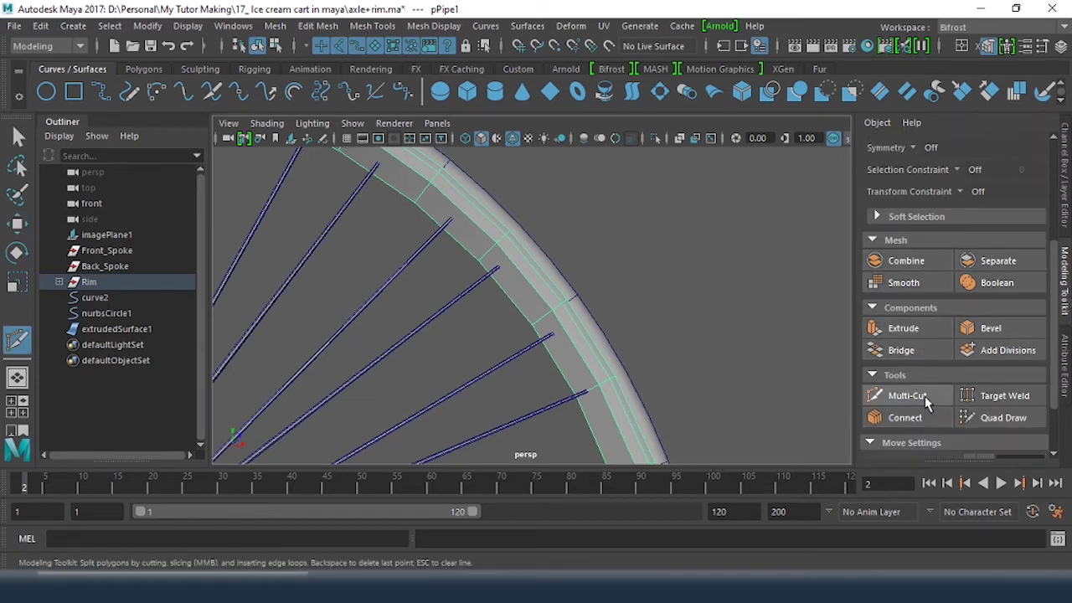
{"action": "scroll", "coordinate": [439, 284], "scroll_direction": "up", "scroll_amount": 2}
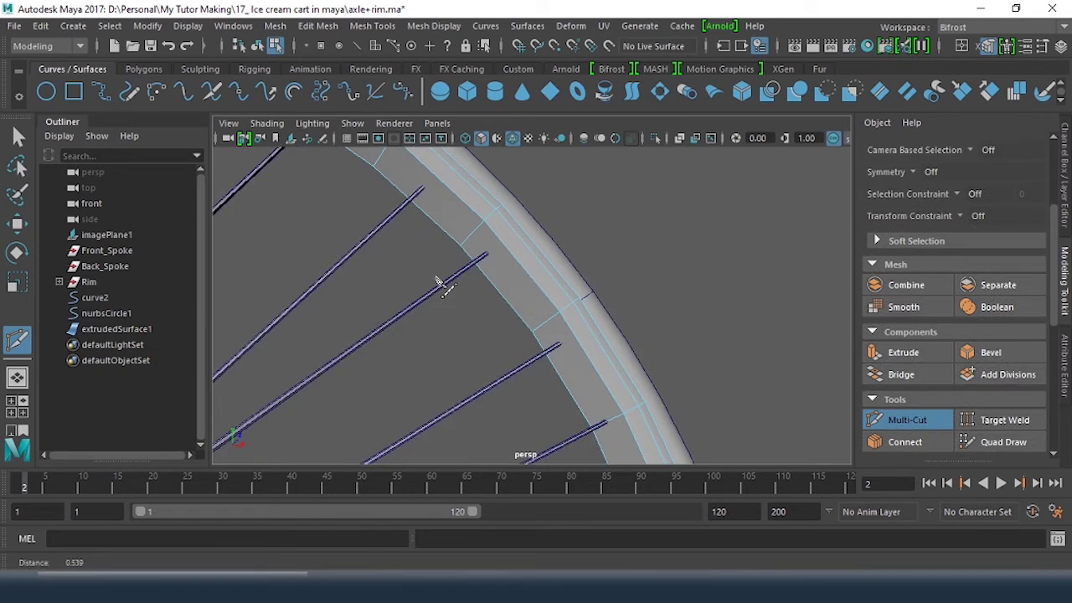
{"action": "left_click", "coordinate": [551, 319], "text": "ctrl"}
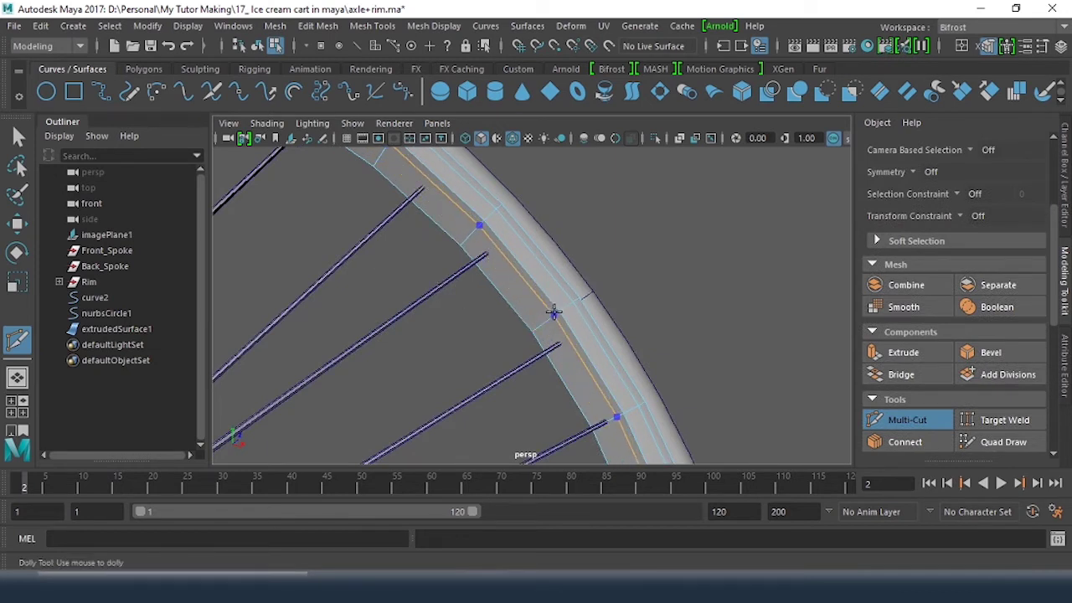
{"action": "left_click", "coordinate": [555, 312], "text": "ctrl"}
Insert edge loops around the rim's opposite side face, placed close to the existing edges near the tyre
{"action": "left_click_drag", "start_coordinate": [586, 345], "coordinate": [696, 335], "text": "alt"}
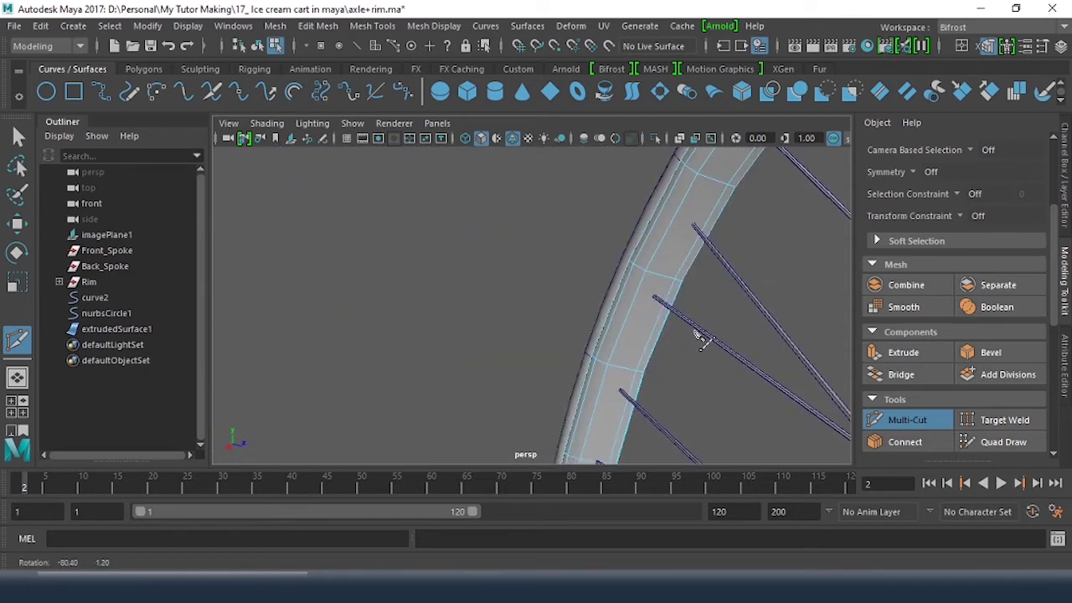
{"action": "mouse_move", "coordinate": [621, 321]}
{"action": "middle_mouse_down", "text": "alt"}
{"action": "mouse_move", "coordinate": [666, 333]}
{"action": "mouse_move", "coordinate": [624, 307]}
{"action": "middle_mouse_up", "text": "alt"}
{"action": "left_click", "coordinate": [609, 192]}
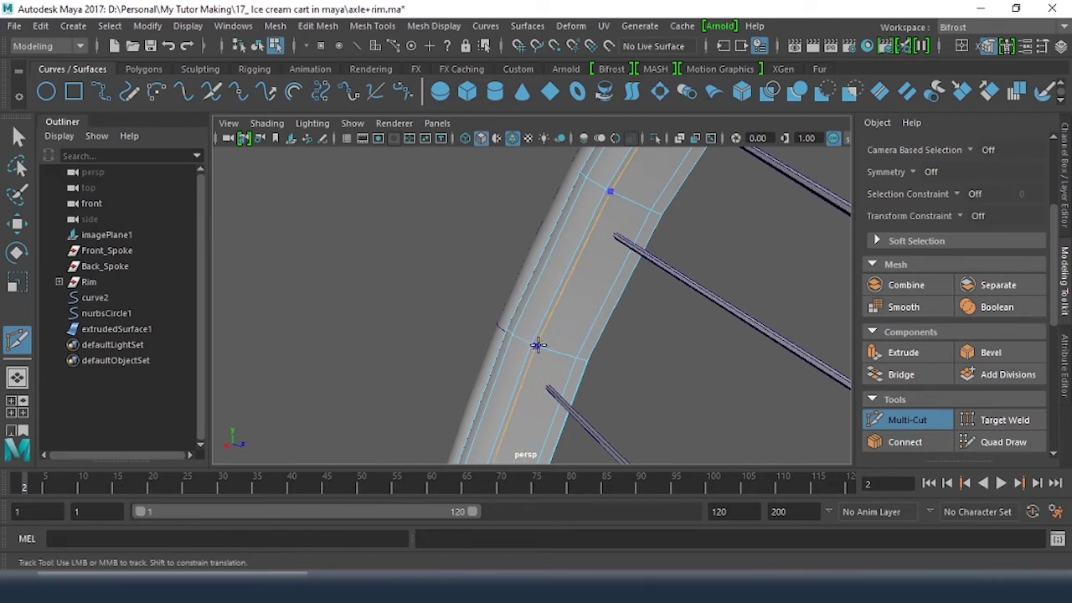
{"action": "left_click", "coordinate": [545, 347]}
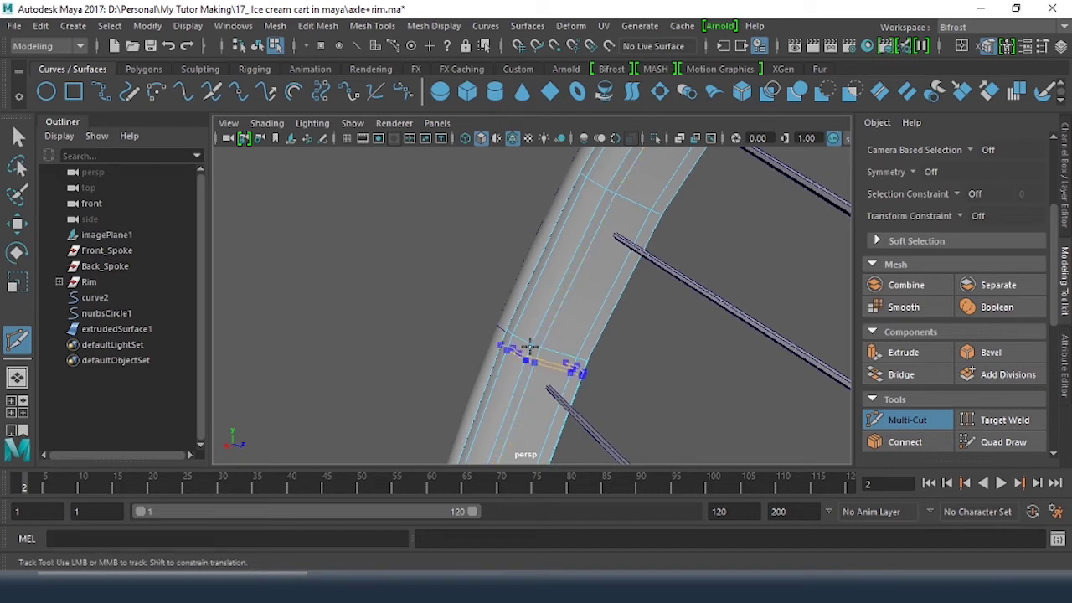
{"action": "left_click", "coordinate": [529, 342]}
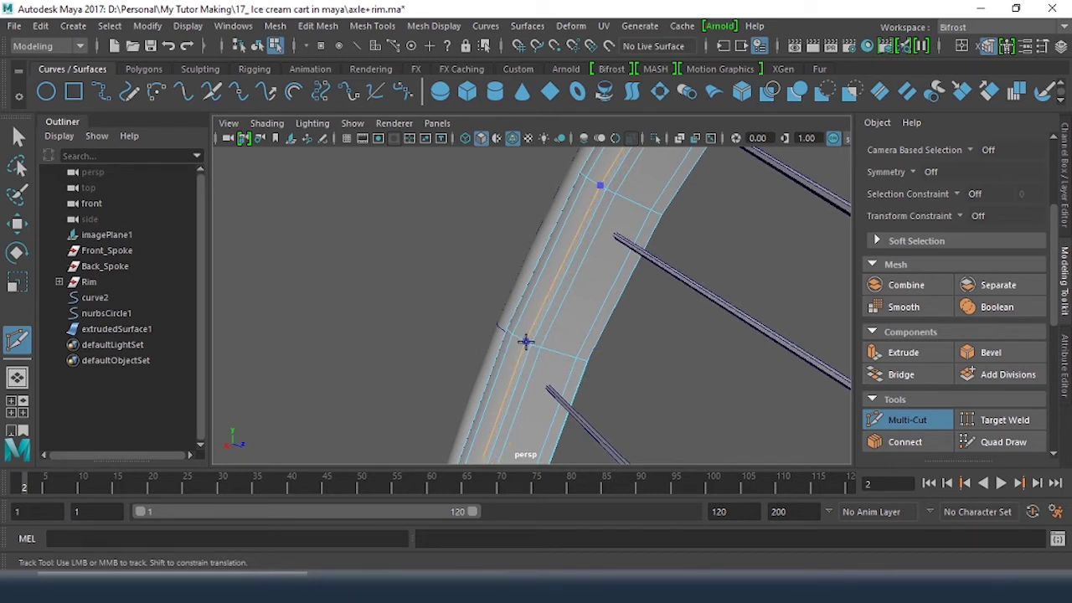
{"action": "left_click", "coordinate": [526, 342]}
{"action": "left_click_drag", "start_coordinate": [657, 352], "coordinate": [625, 368], "text": "alt"}
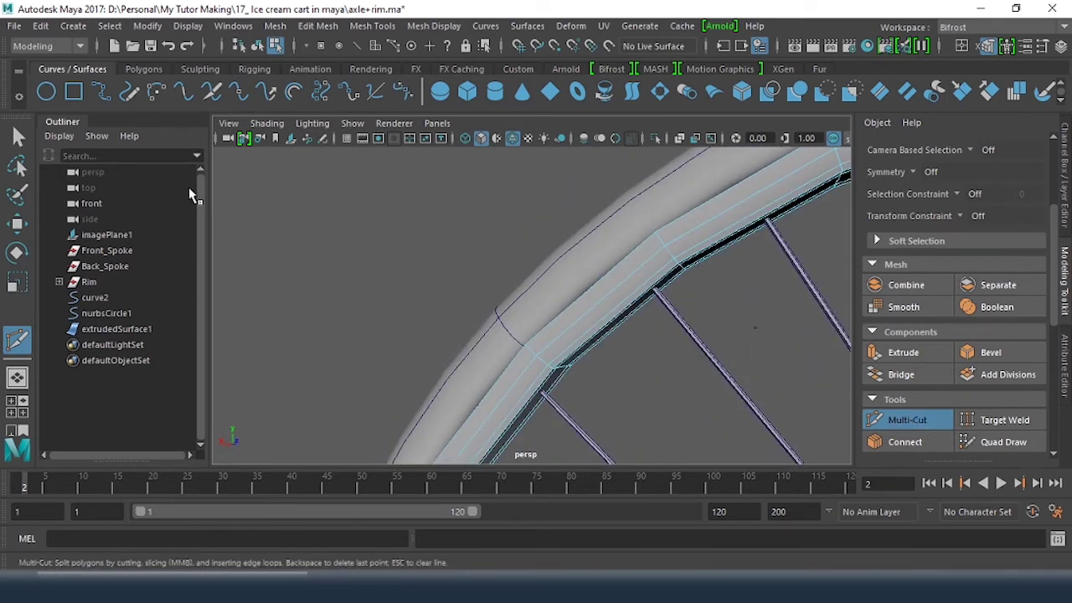
Leave Multi-Cut for the Move tool, return the rim to object mode and deselect it
{"action": "left_click", "coordinate": [30, 224]}
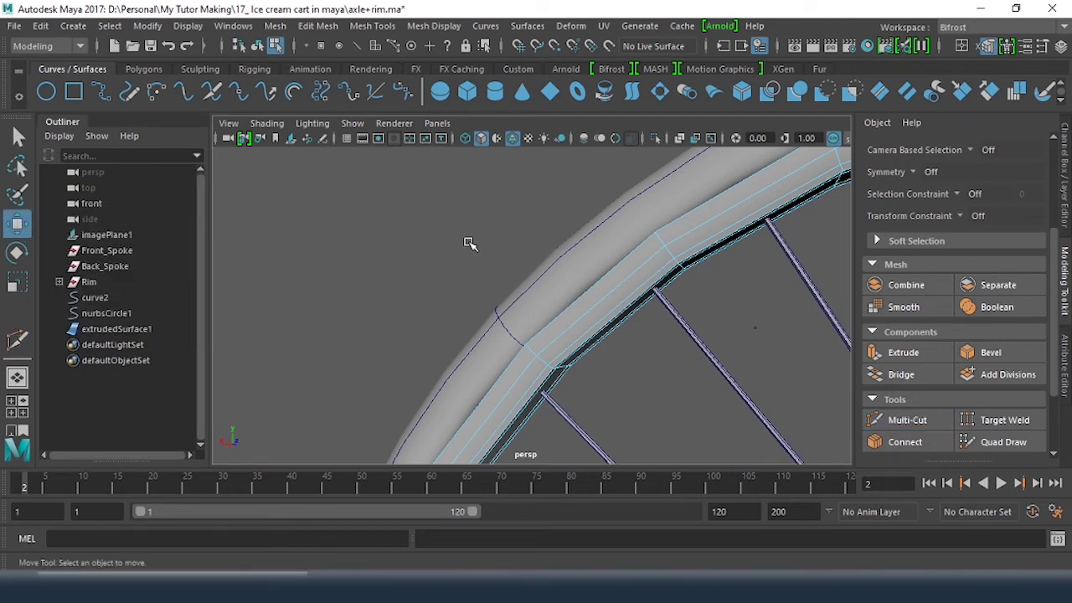
{"action": "scroll", "coordinate": [503, 235], "scroll_direction": "up", "scroll_amount": 3}
{"action": "scroll", "coordinate": [427, 215], "scroll_direction": "down", "scroll_amount": 5}
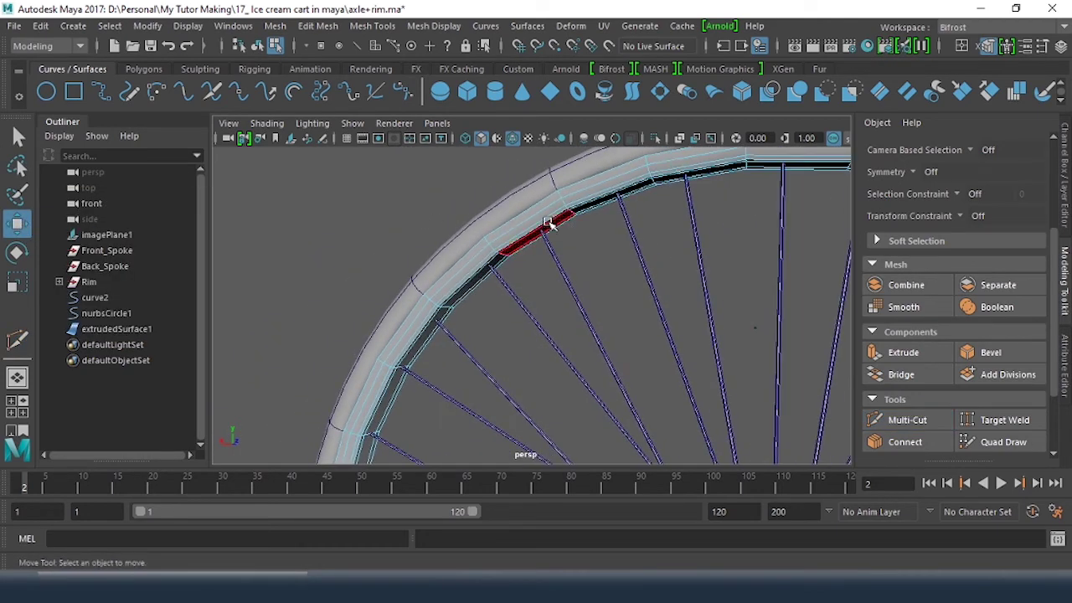
{"action": "right_click_drag", "start_coordinate": [533, 225], "coordinate": [562, 113]}
{"action": "left_click", "coordinate": [601, 282]}
{"action": "scroll", "coordinate": [642, 280], "scroll_direction": "down", "scroll_amount": 10}
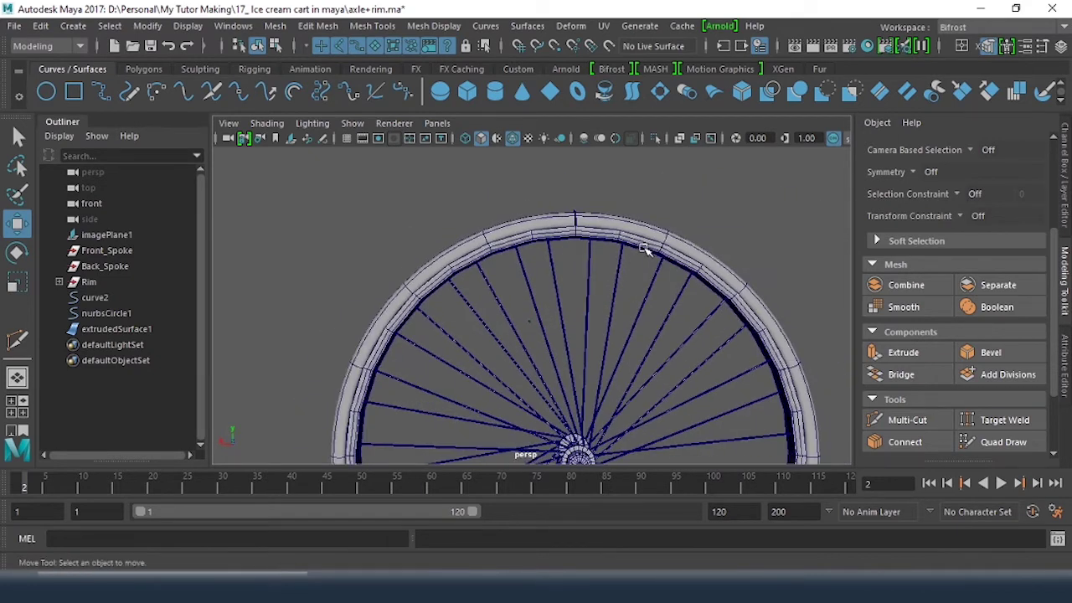
Select the rim mesh and isolate it in the perspective view
{"action": "left_click", "coordinate": [645, 247]}
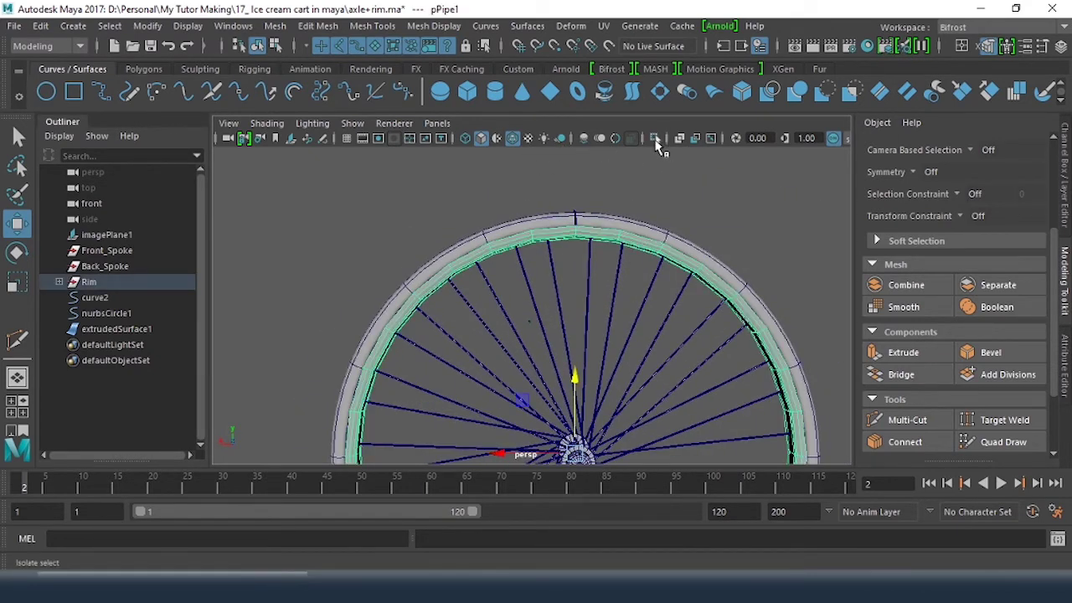
{"action": "left_click", "coordinate": [657, 139]}
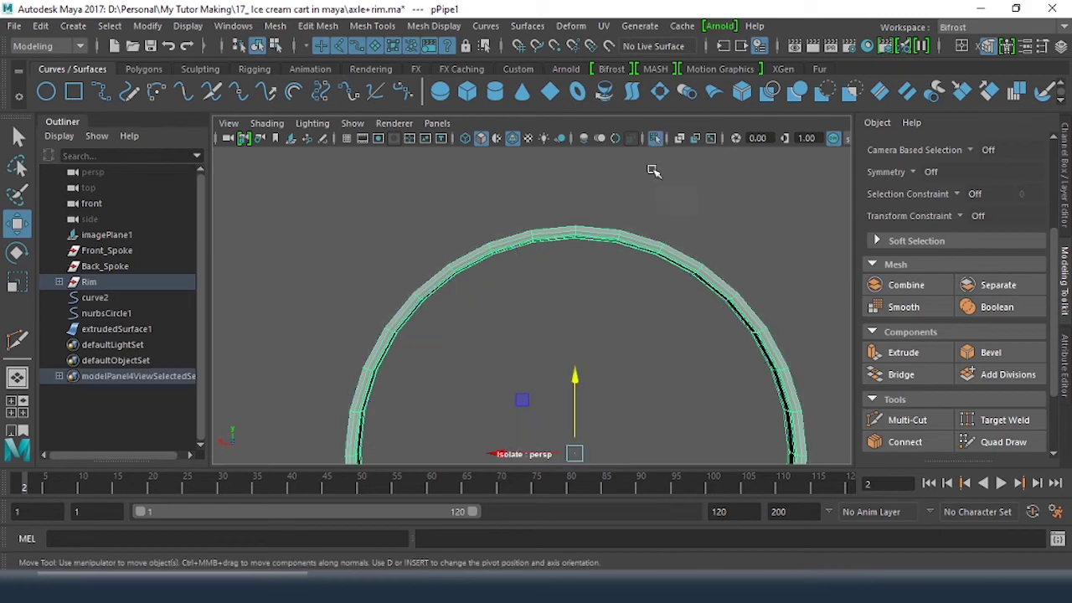
{"action": "left_click", "coordinate": [646, 206]}
{"action": "left_click_drag", "start_coordinate": [646, 206], "coordinate": [558, 164], "text": "alt"}
{"action": "left_click", "coordinate": [587, 253]}
{"action": "key", "text": "f"}
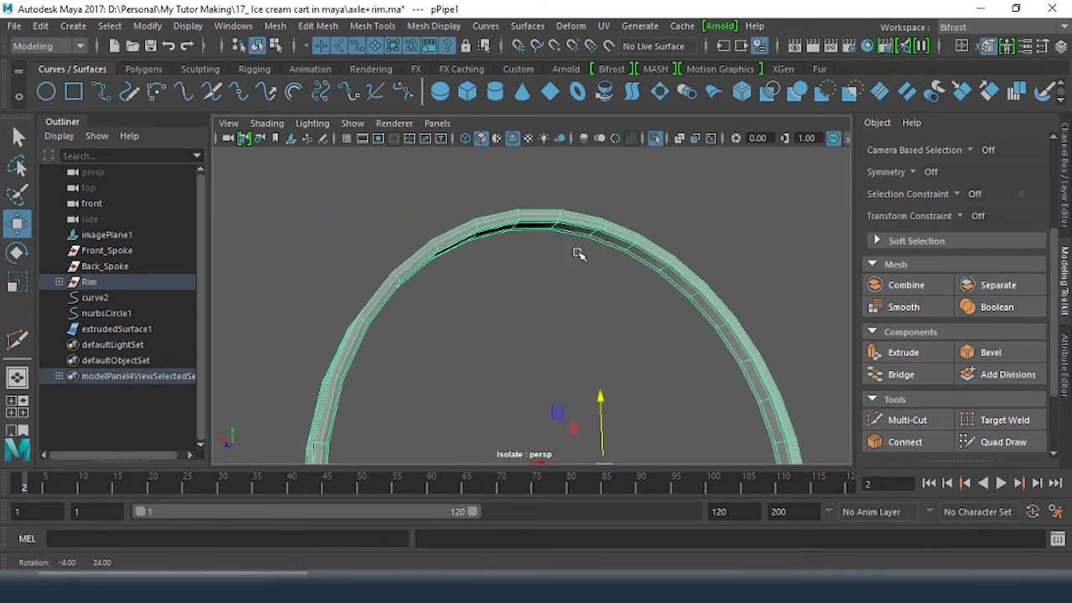
Try applying Smooth to the isolated rim mesh
{"action": "left_click", "coordinate": [276, 26]}
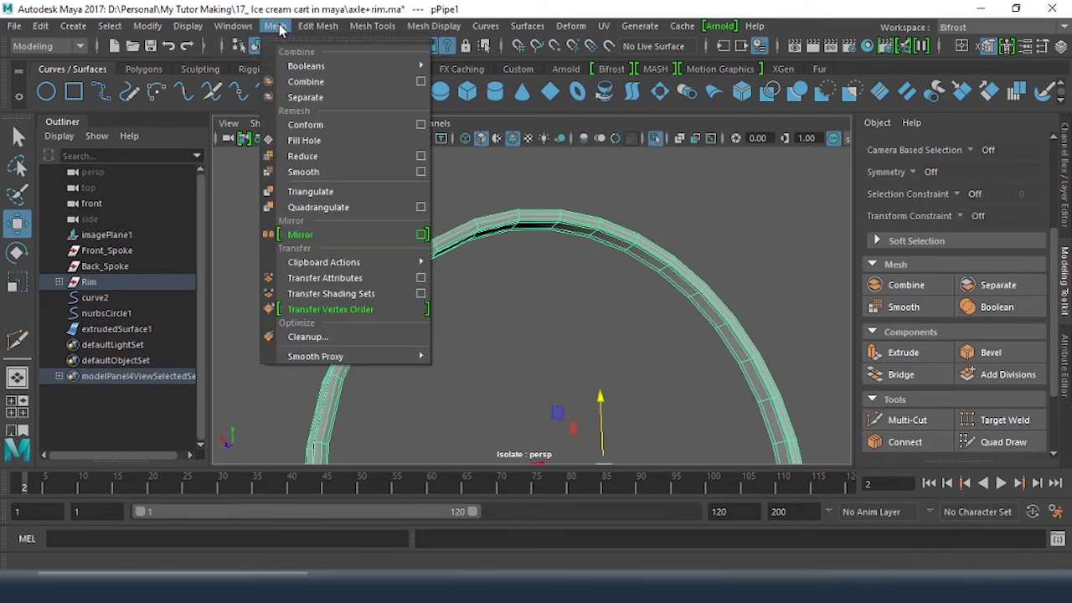
{"action": "left_click", "coordinate": [321, 169]}
{"action": "left_click", "coordinate": [654, 217]}
{"action": "right_click_drag", "start_coordinate": [646, 227], "coordinate": [676, 218], "text": "alt"}
{"action": "left_click_drag", "start_coordinate": [501, 223], "coordinate": [506, 325], "text": "alt"}
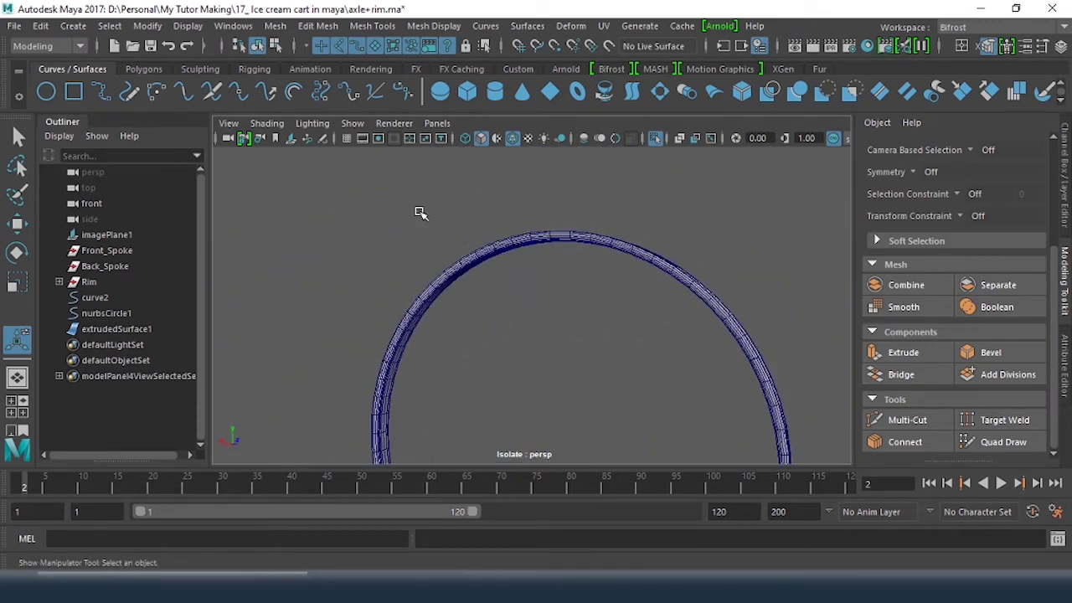
Turn off the wireframe-on-shaded display and inspect the smoothed rim's outer channel up close
{"action": "left_click", "coordinate": [513, 139]}
{"action": "mouse_move", "coordinate": [641, 199]}
{"action": "left_mouse_down", "text": "alt"}
{"action": "mouse_move", "coordinate": [612, 232]}
{"action": "mouse_move", "coordinate": [692, 216]}
{"action": "mouse_move", "coordinate": [679, 171]}
{"action": "mouse_move", "coordinate": [682, 208]}
{"action": "mouse_move", "coordinate": [608, 301]}
{"action": "left_mouse_up", "text": "alt"}
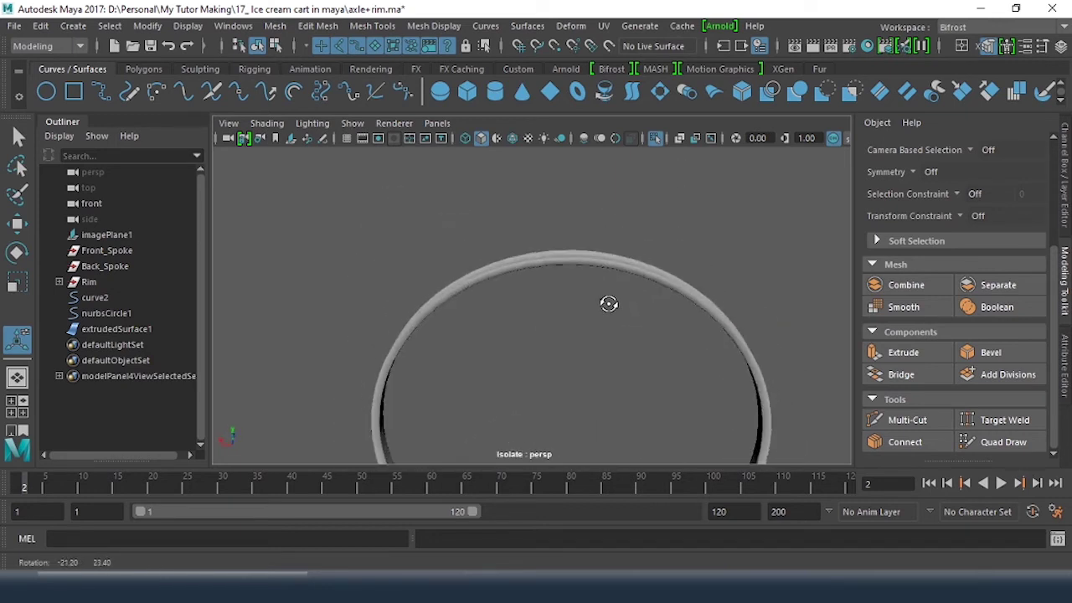
{"action": "right_click_drag", "start_coordinate": [608, 302], "coordinate": [640, 251], "text": "alt"}
{"action": "left_click_drag", "start_coordinate": [640, 251], "coordinate": [397, 280], "text": "alt"}
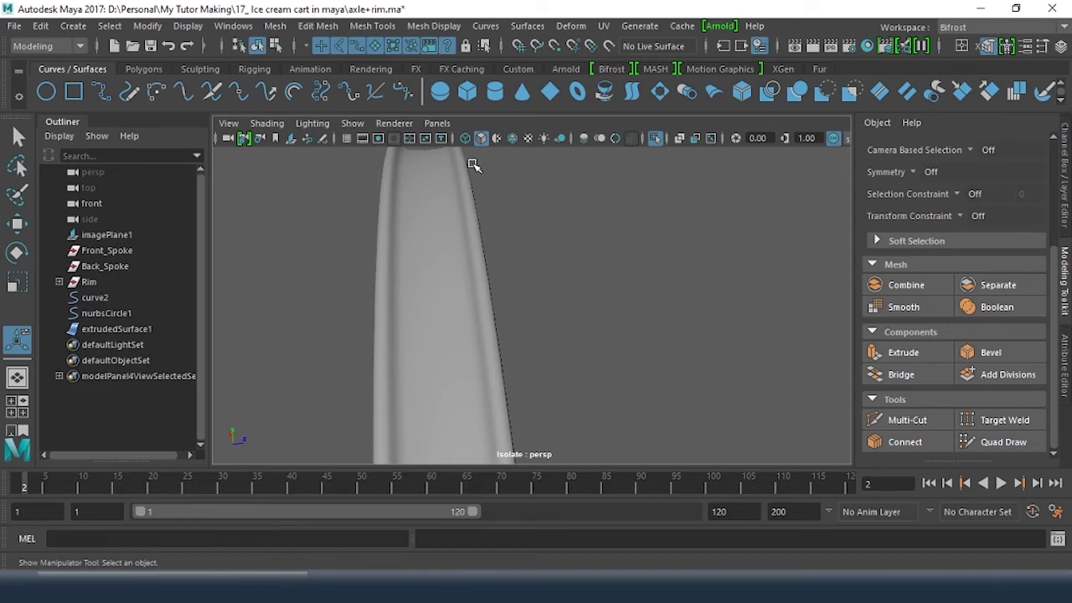
Undo the smoothing of the rim mesh
{"action": "key", "text": "ctrl+z"}
{"action": "key", "text": "ctrl+z"}
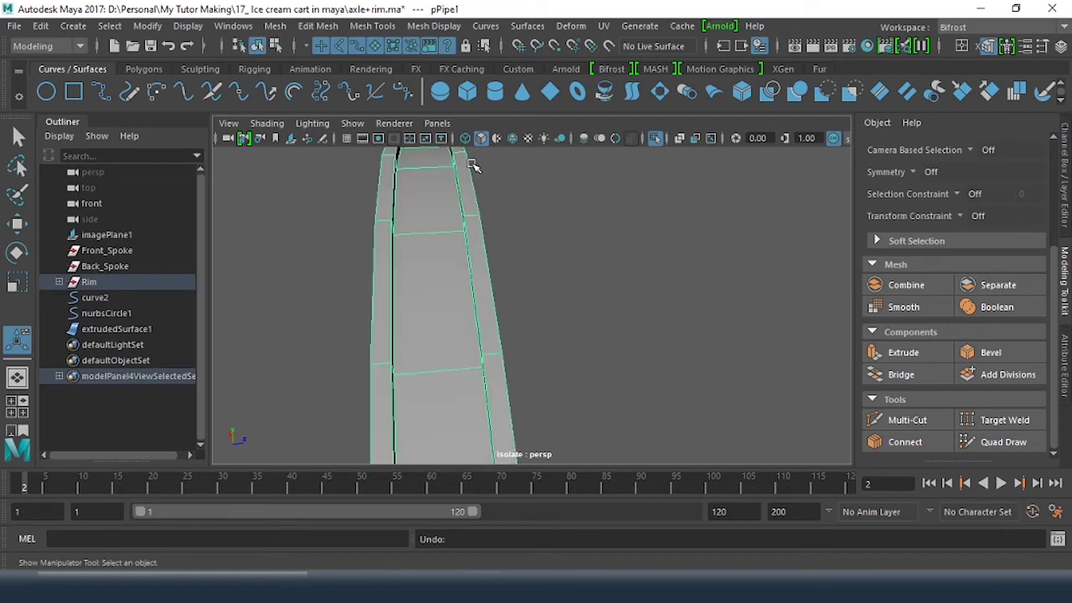
Insert edge loops with Multi-Cut along the inner walls on both sides of the rim's outer channel
{"action": "left_click_drag", "start_coordinate": [566, 208], "coordinate": [407, 199], "text": "alt"}
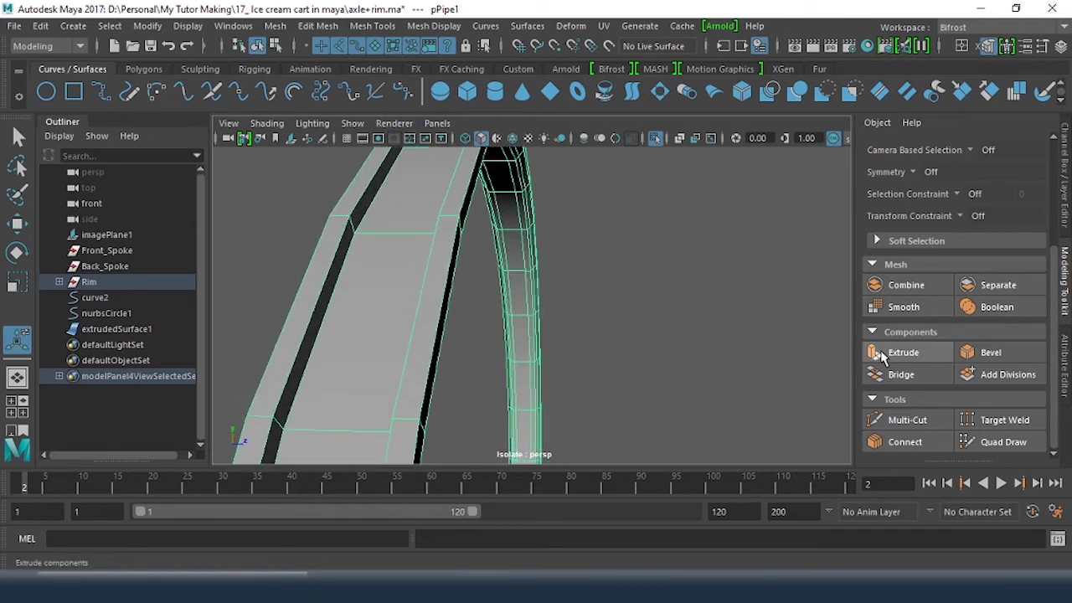
{"action": "left_click", "coordinate": [903, 420]}
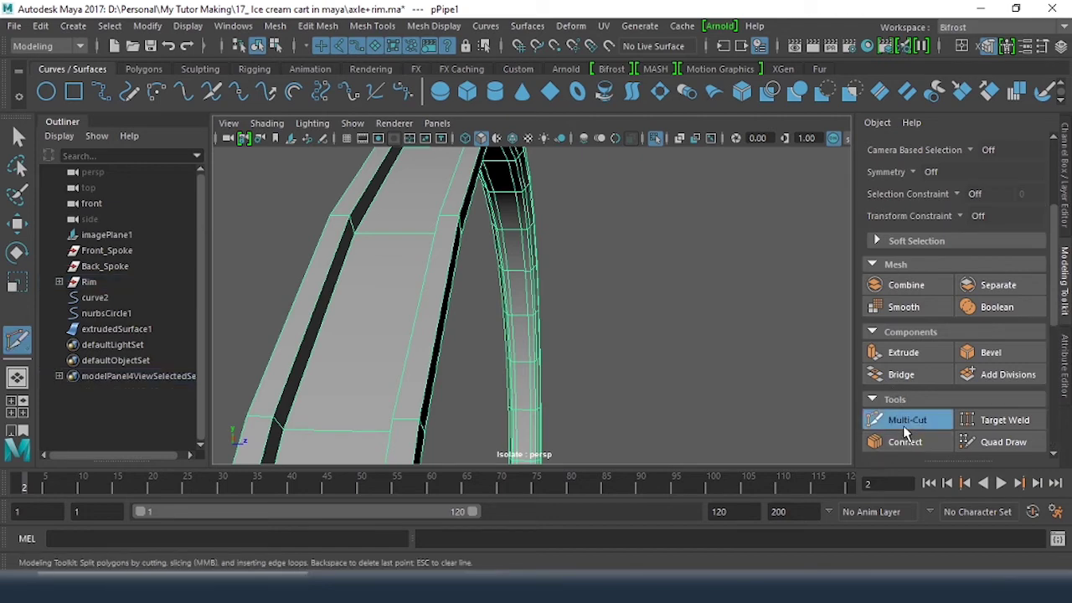
{"action": "left_click_drag", "start_coordinate": [444, 302], "coordinate": [435, 253], "text": "alt"}
{"action": "scroll", "coordinate": [436, 298], "scroll_direction": "down", "scroll_amount": 3}
{"action": "left_click", "coordinate": [500, 248], "text": "ctrl"}
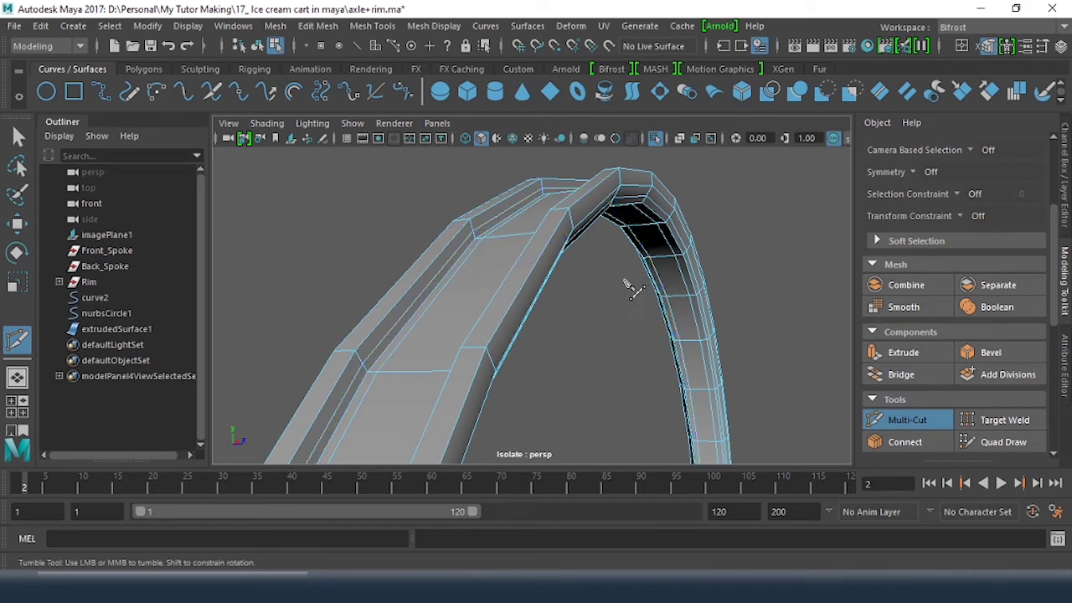
{"action": "left_click_drag", "start_coordinate": [624, 280], "coordinate": [455, 294], "text": "alt"}
{"action": "scroll", "coordinate": [435, 292], "scroll_direction": "up", "scroll_amount": 2}
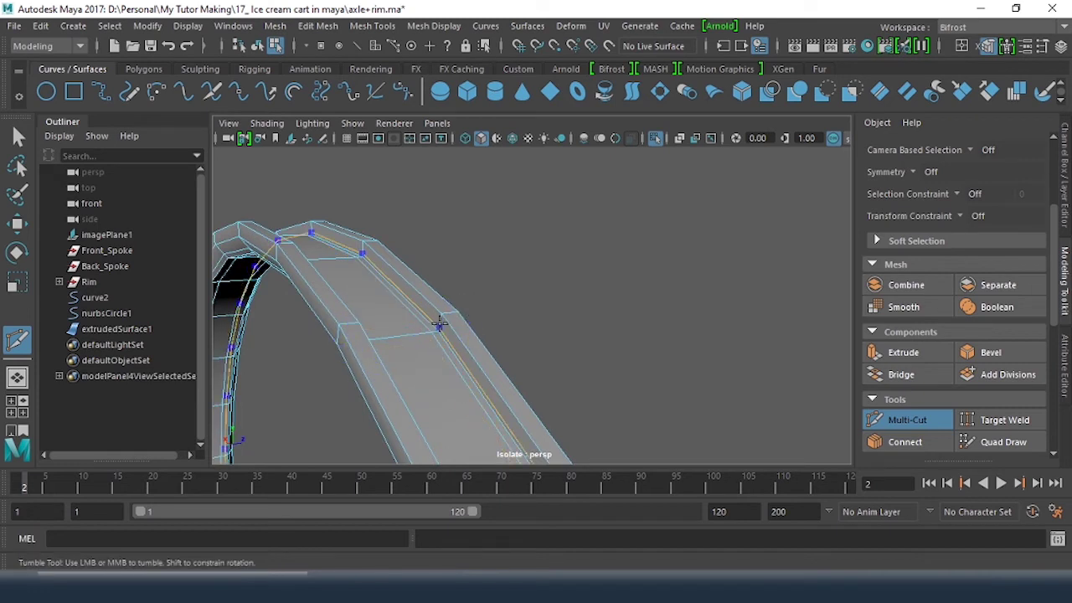
{"action": "left_click", "coordinate": [440, 322], "text": "ctrl"}
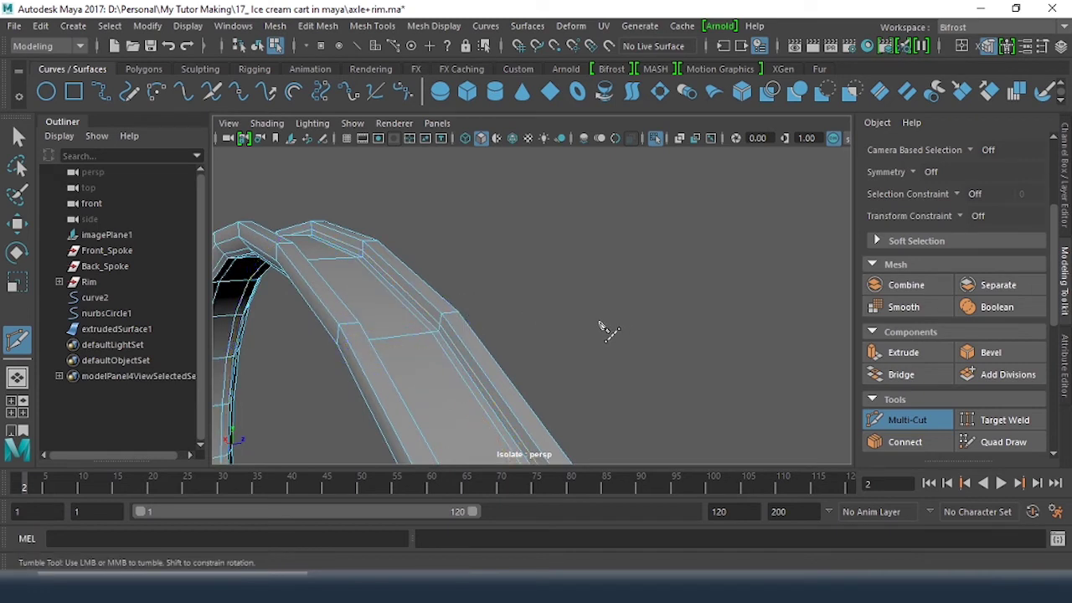
Cut one more edge loop around the rim's channel profile and exit Multi-Cut
{"action": "left_click_drag", "start_coordinate": [519, 323], "coordinate": [509, 287], "text": "alt"}
{"action": "right_click_drag", "start_coordinate": [509, 287], "coordinate": [472, 311], "text": "alt"}
{"action": "left_click_drag", "start_coordinate": [471, 311], "coordinate": [494, 301], "text": "alt"}
{"action": "scroll", "coordinate": [524, 303], "scroll_direction": "up", "scroll_amount": 5}
{"action": "left_click", "coordinate": [509, 397]}
{"action": "scroll", "coordinate": [515, 305], "scroll_direction": "down", "scroll_amount": 4}
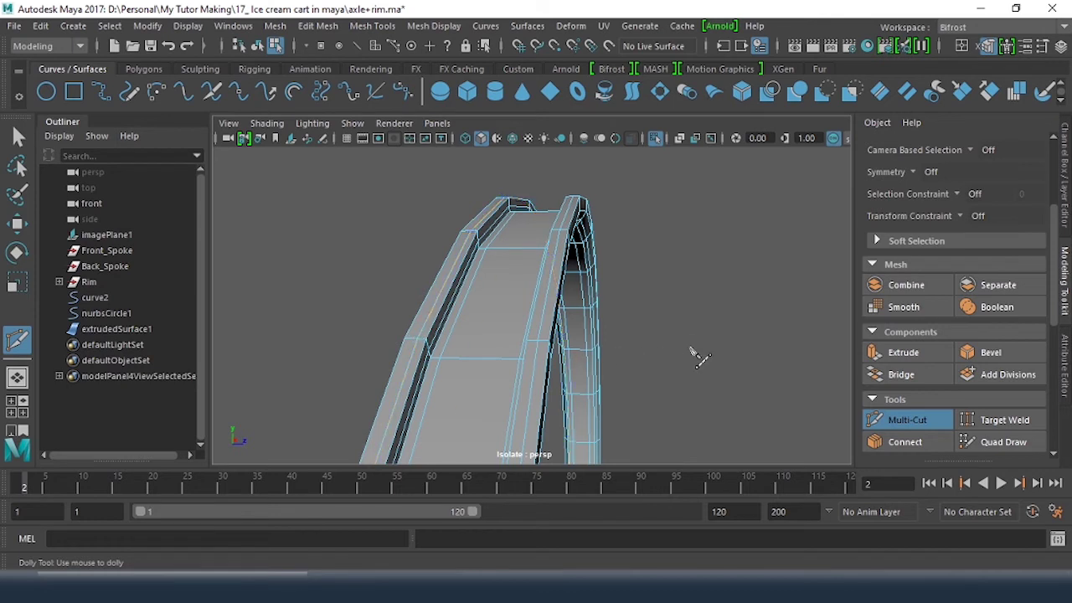
{"action": "key", "text": "w"}
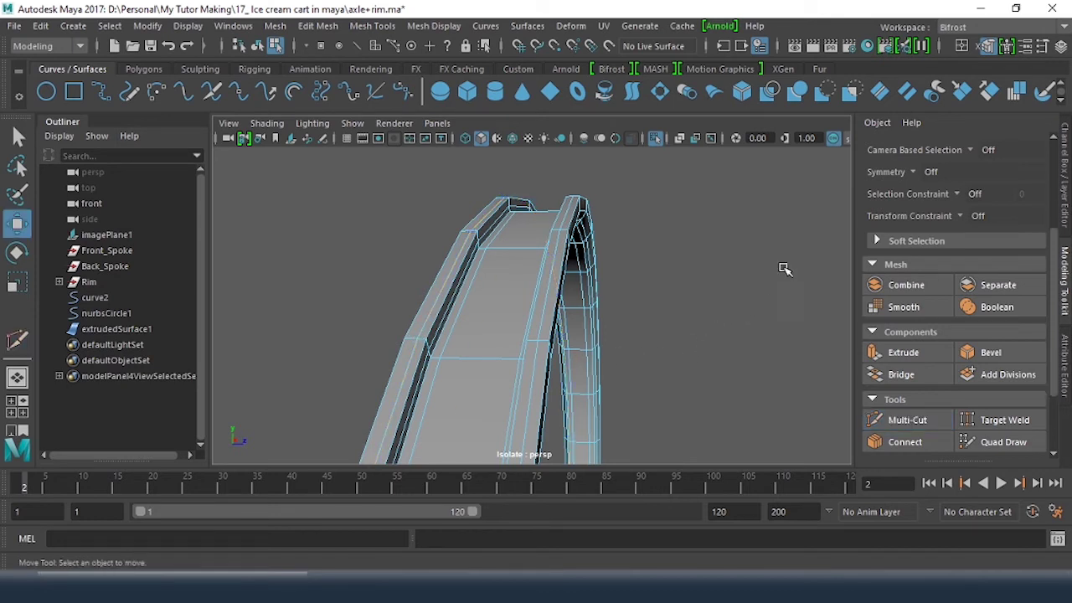
Smooth the rim mesh and inspect its channel and rounded edges from several sides
{"action": "left_click", "coordinate": [586, 276]}
{"action": "left_click", "coordinate": [275, 26]}
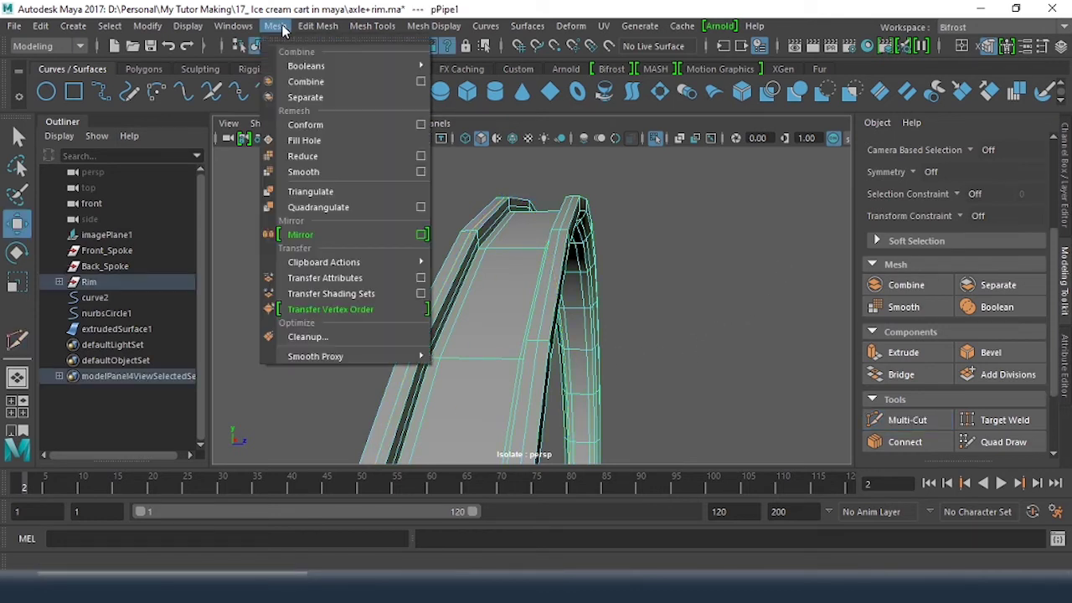
{"action": "left_click", "coordinate": [303, 172]}
{"action": "left_click", "coordinate": [667, 202]}
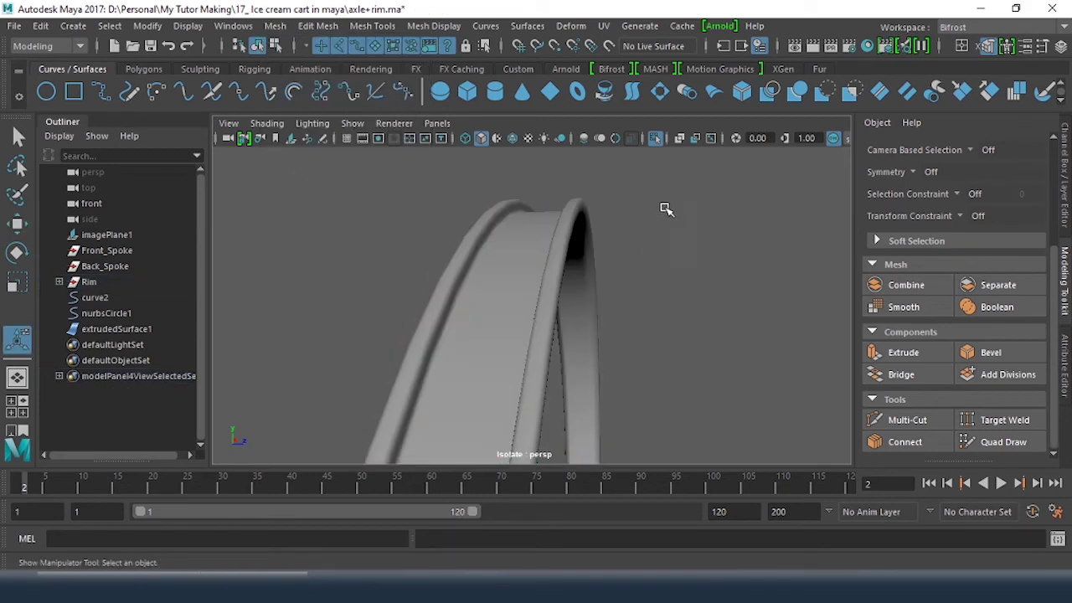
{"action": "left_click_drag", "start_coordinate": [672, 214], "coordinate": [556, 275], "text": "alt"}
{"action": "left_click_drag", "start_coordinate": [772, 302], "coordinate": [543, 221], "text": "alt"}
{"action": "scroll", "coordinate": [760, 338], "scroll_direction": "down", "scroll_amount": 5}
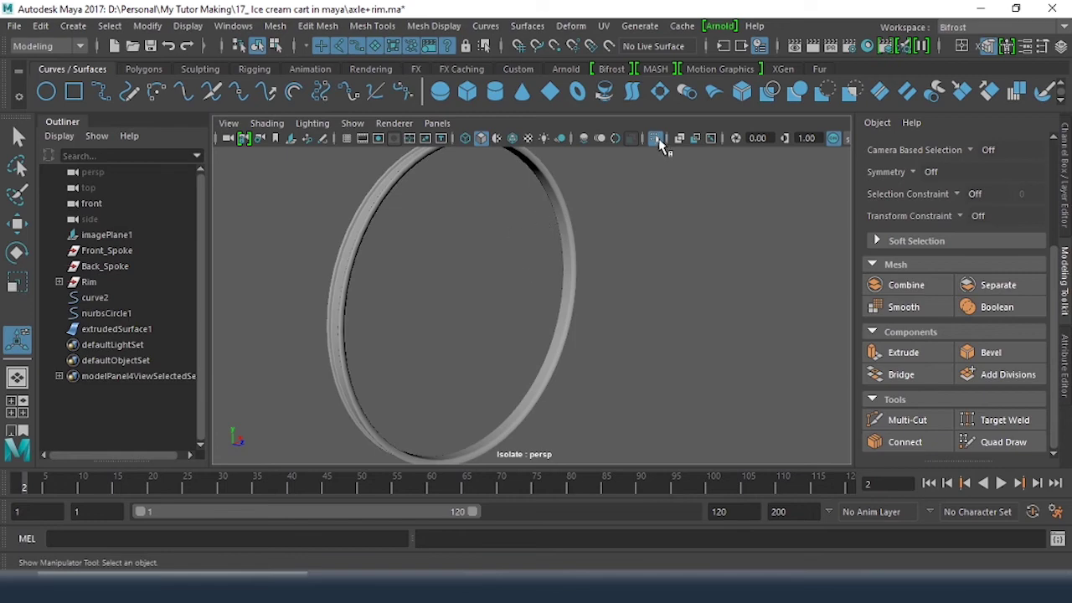
End the rim's isolation to show the whole wheel and switch to a close front view of it
{"action": "left_click", "coordinate": [659, 144]}
{"action": "left_click_drag", "start_coordinate": [692, 243], "coordinate": [453, 327], "text": "alt"}
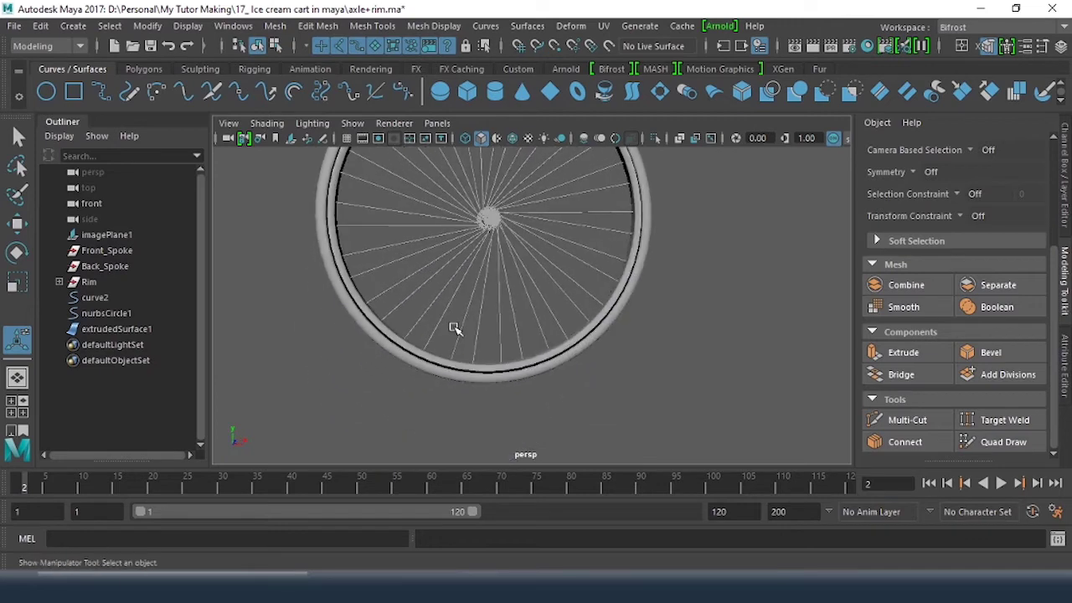
{"action": "left_click", "coordinate": [517, 320]}
{"action": "key", "text": "space"}
{"action": "key", "text": "space"}
{"action": "scroll", "coordinate": [444, 323], "scroll_direction": "down", "scroll_amount": 3}
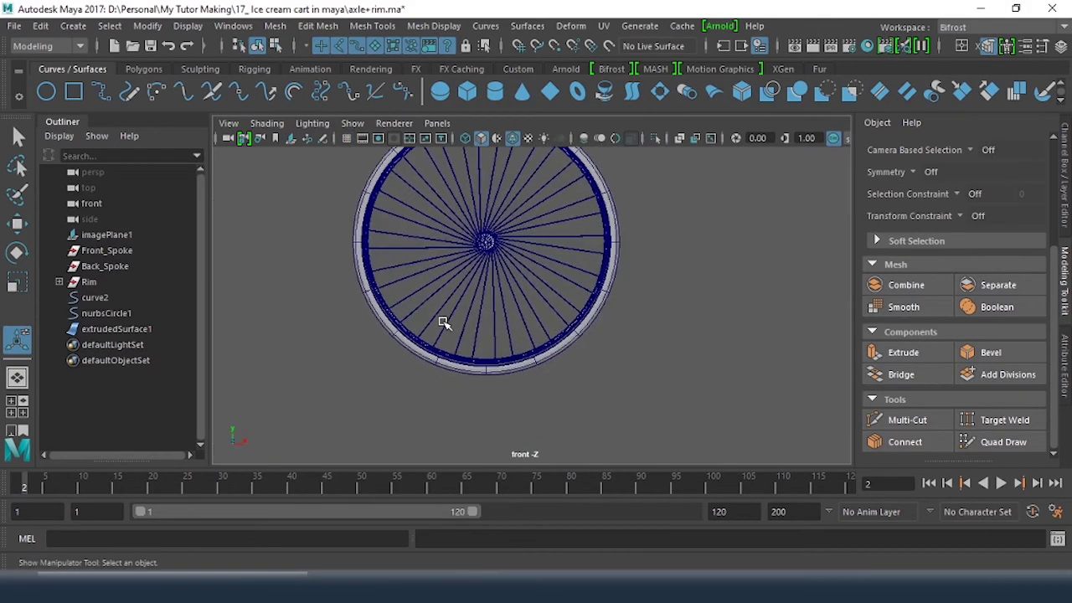
{"action": "left_click_drag", "start_coordinate": [444, 322], "coordinate": [539, 364], "text": "alt"}
{"action": "right_click_drag", "start_coordinate": [539, 364], "coordinate": [651, 354], "text": "alt"}
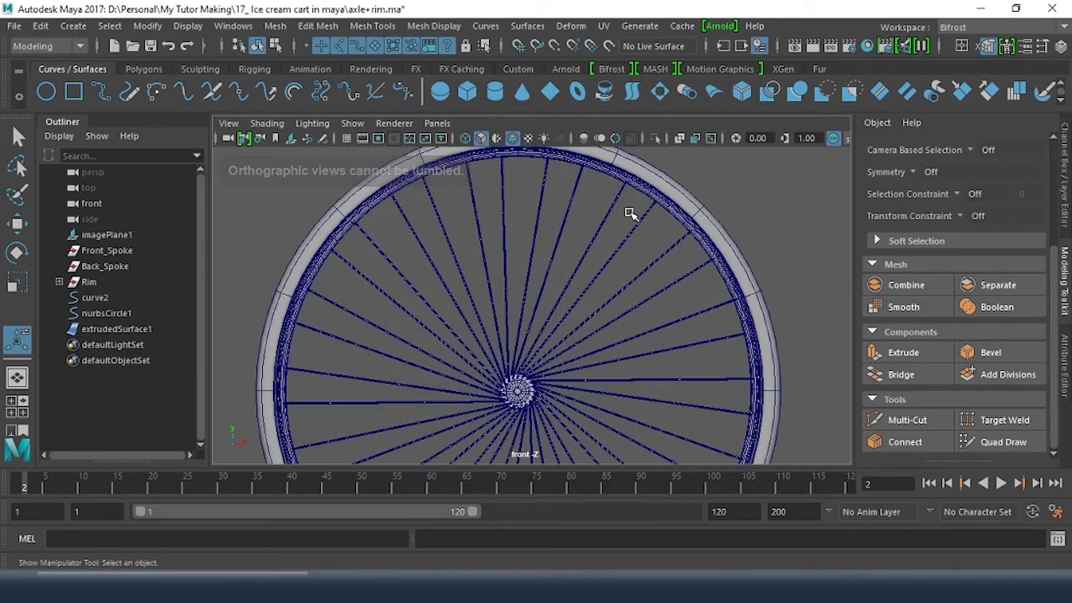
{"action": "right_click_drag", "start_coordinate": [631, 214], "coordinate": [749, 307], "text": "alt"}
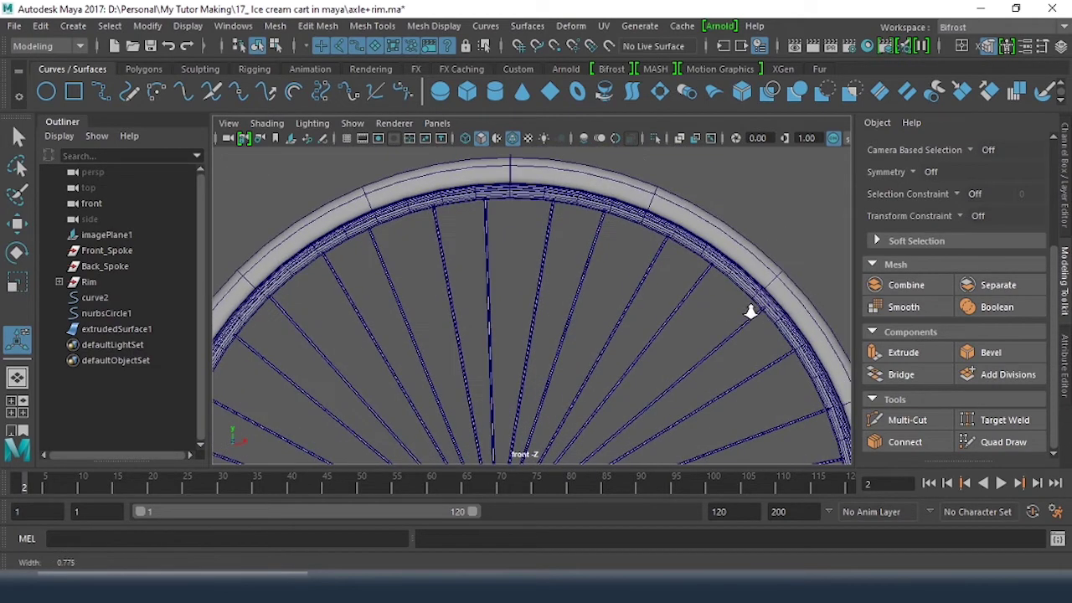
Select the extruded tyre surface and nudge it slightly upward in the front view to centre it on the rim
{"action": "left_click", "coordinate": [708, 225]}
{"action": "key", "text": "space"}
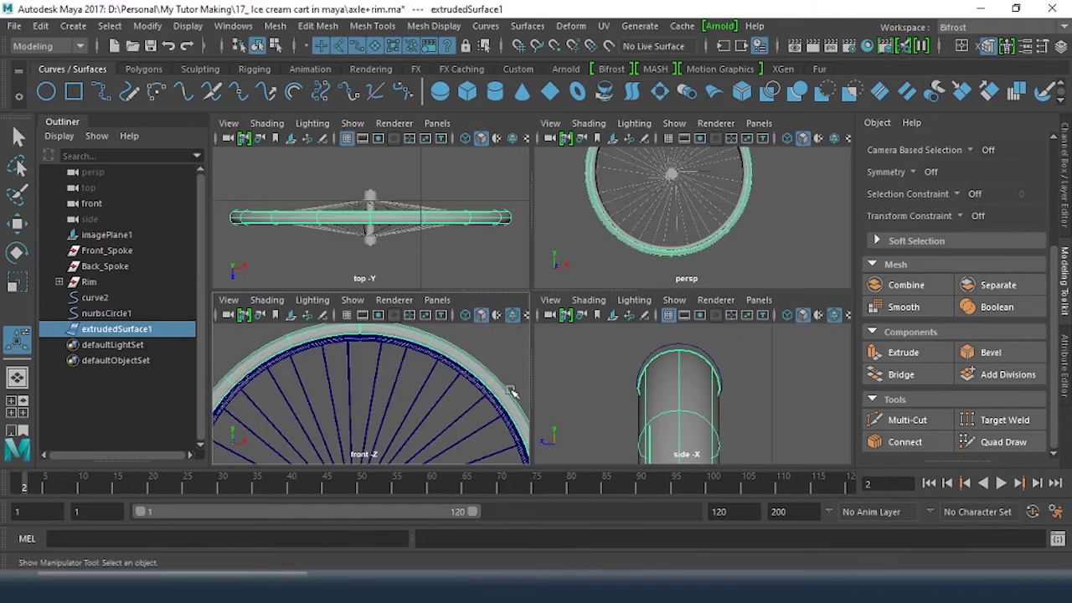
{"action": "key", "text": "space"}
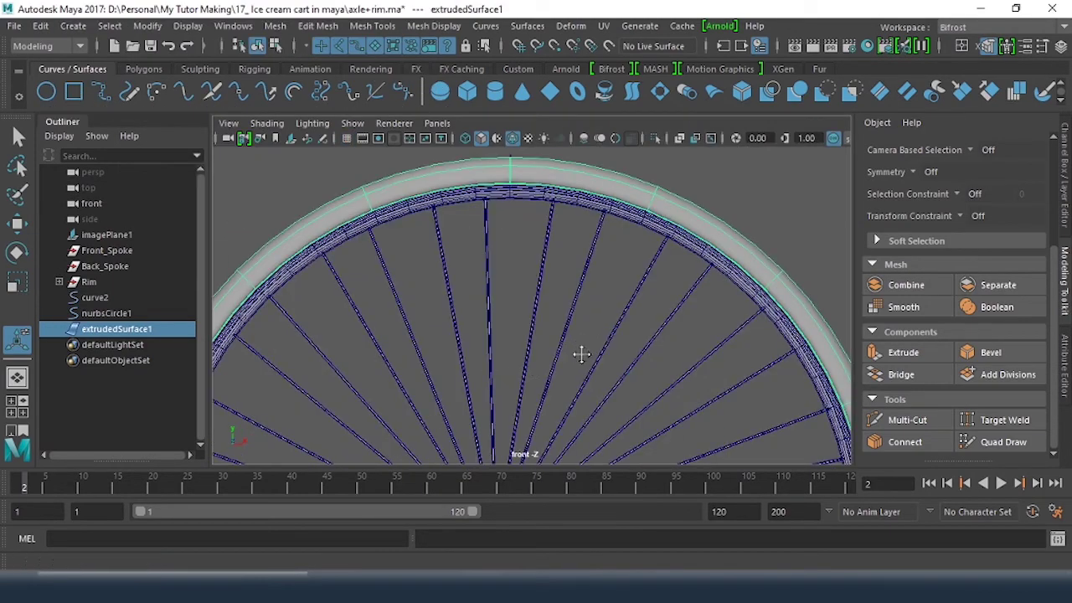
{"action": "scroll", "coordinate": [594, 287], "scroll_direction": "down", "scroll_amount": 3}
{"action": "middle_click_drag", "start_coordinate": [594, 288], "coordinate": [589, 261], "text": "alt"}
{"action": "key", "text": "a"}
{"action": "key", "text": "f"}
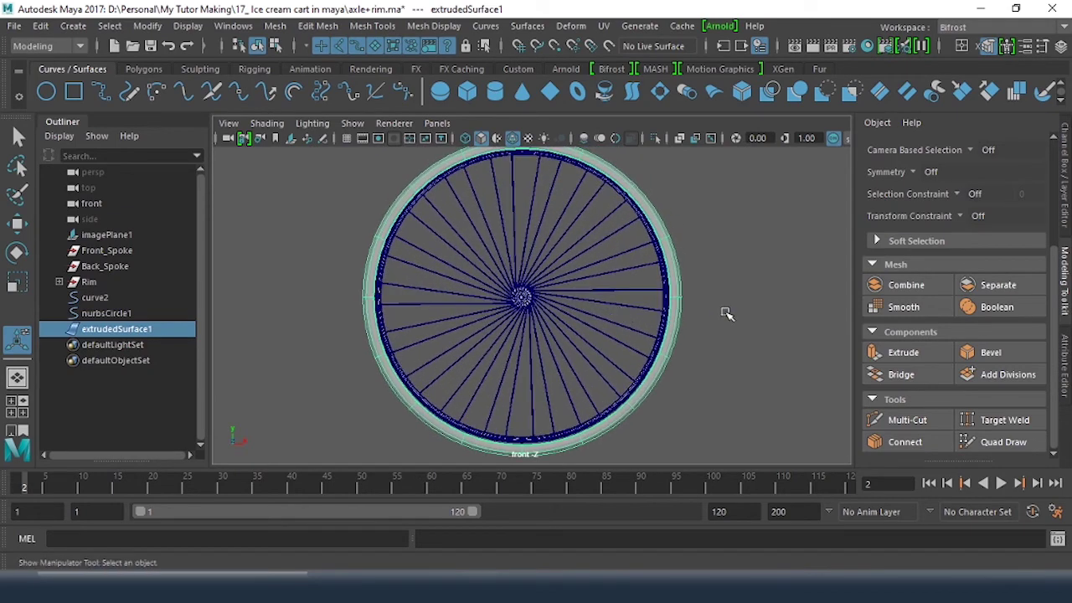
{"action": "key", "text": "w"}
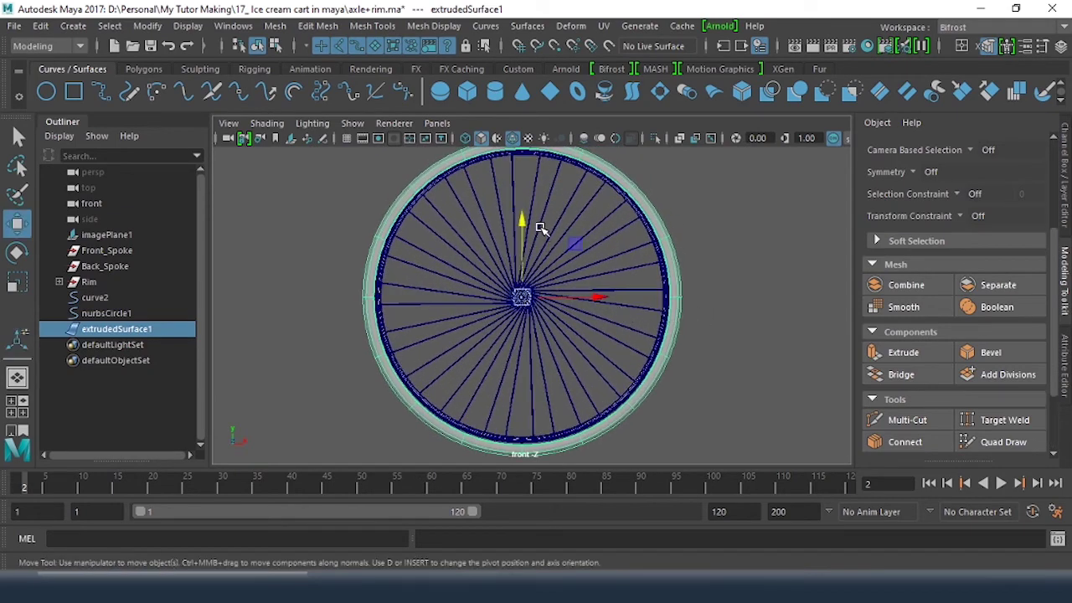
{"action": "left_click_drag", "start_coordinate": [524, 223], "coordinate": [523, 222]}
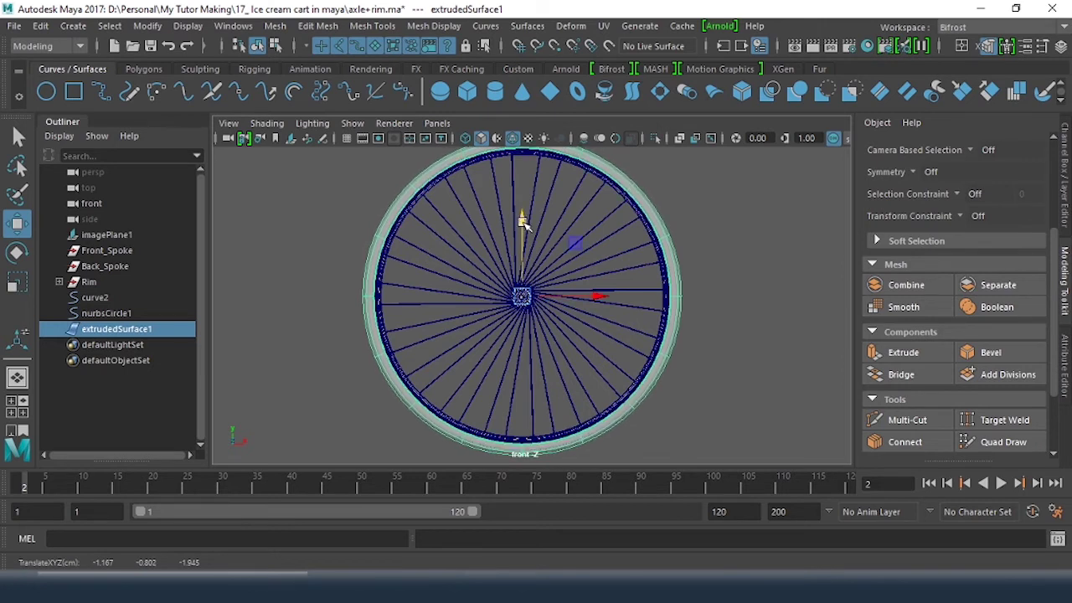
Scale the tyre surface down uniformly to about 0.941 in the perspective view so it seats on the rim
{"action": "key", "text": "space"}
{"action": "key", "text": "space"}
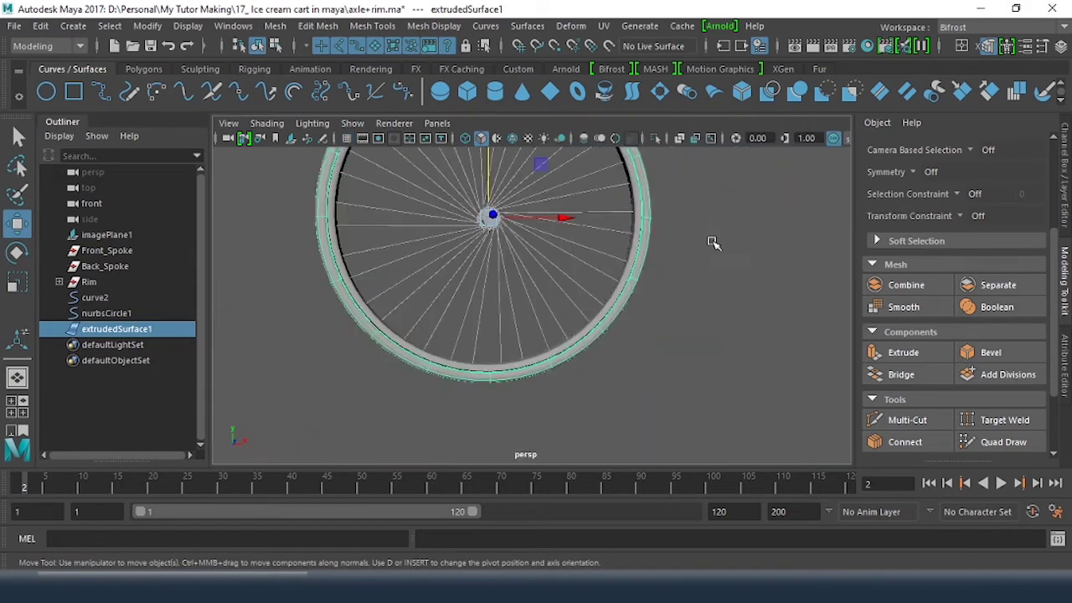
{"action": "left_click_drag", "start_coordinate": [660, 290], "coordinate": [371, 328], "text": "alt"}
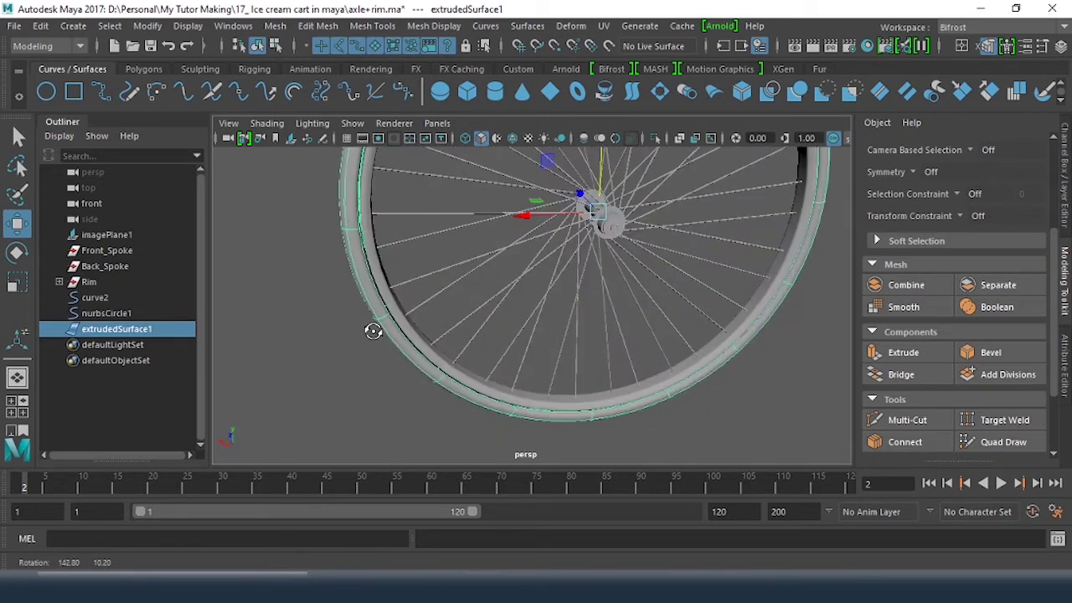
{"action": "right_click_drag", "start_coordinate": [371, 328], "coordinate": [460, 353], "text": "alt"}
{"action": "middle_click_drag", "start_coordinate": [460, 353], "coordinate": [444, 378], "text": "alt"}
{"action": "key", "text": "r"}
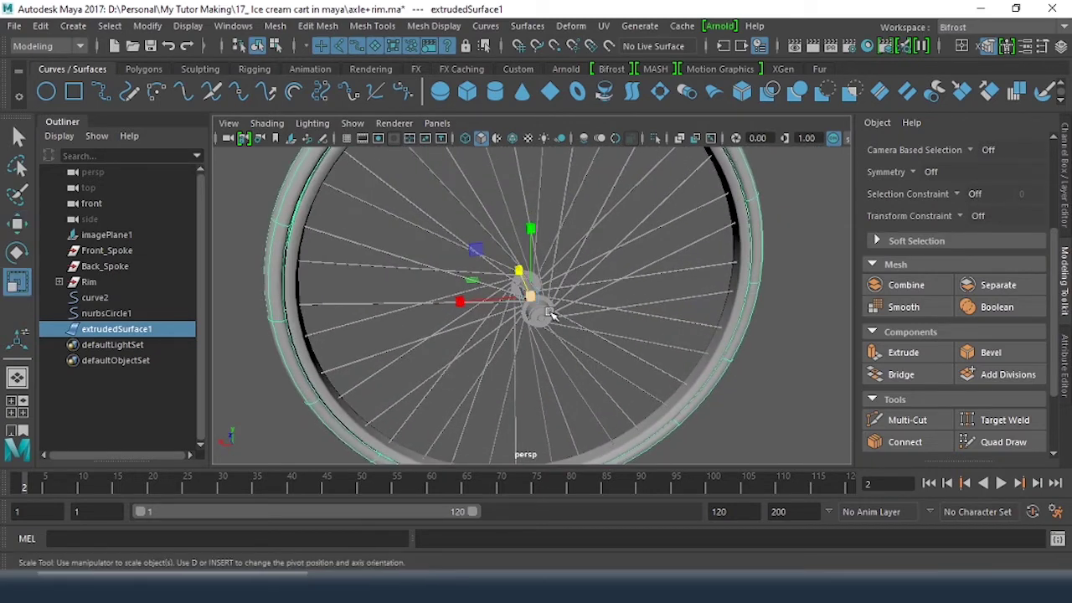
{"action": "left_click_drag", "start_coordinate": [533, 300], "coordinate": [530, 298]}
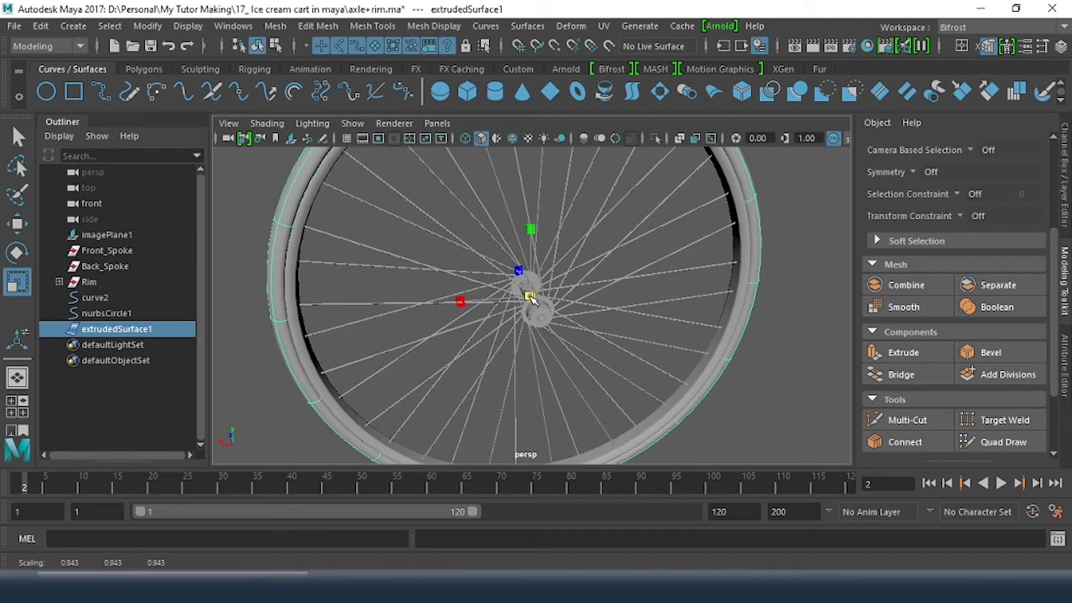
{"action": "left_click_drag", "start_coordinate": [530, 297], "coordinate": [530, 298]}
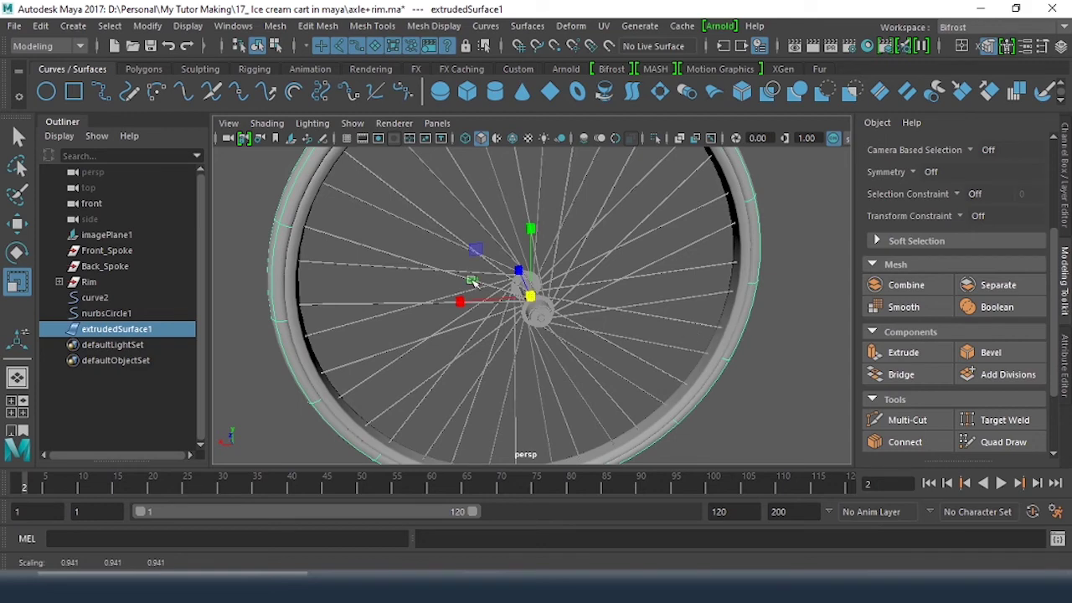
Deselect the tyre, turn on wireframe-on-shaded display, and inspect the fit of the tyre, rim, spokes and hub
{"action": "key", "text": "w"}
{"action": "left_click", "coordinate": [725, 335]}
{"action": "left_click_drag", "start_coordinate": [725, 335], "coordinate": [742, 218], "text": "alt"}
{"action": "right_click_drag", "start_coordinate": [742, 219], "coordinate": [654, 229], "text": "alt"}
{"action": "left_click_drag", "start_coordinate": [654, 230], "coordinate": [544, 207], "text": "alt"}
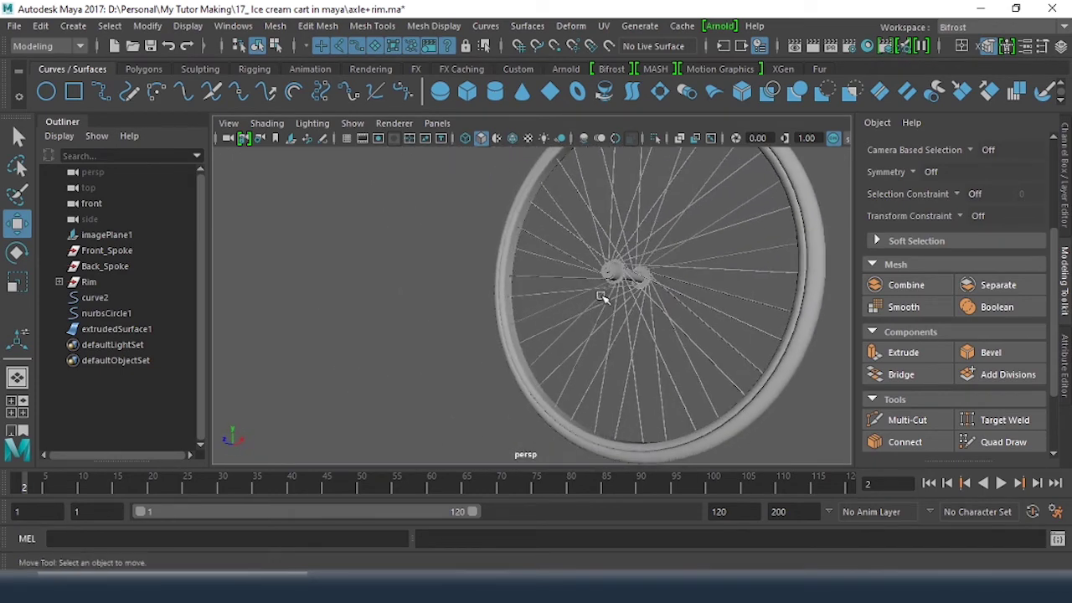
{"action": "left_click", "coordinate": [513, 138]}
{"action": "scroll", "coordinate": [553, 301], "scroll_direction": "up", "scroll_amount": 5}
{"action": "mouse_move", "coordinate": [636, 360]}
{"action": "left_mouse_down", "text": "alt"}
{"action": "mouse_move", "coordinate": [627, 373]}
{"action": "mouse_move", "coordinate": [634, 395]}
{"action": "mouse_move", "coordinate": [618, 346]}
{"action": "mouse_move", "coordinate": [558, 360]}
{"action": "mouse_move", "coordinate": [636, 388]}
{"action": "mouse_move", "coordinate": [632, 351]}
{"action": "left_mouse_up", "text": "alt"}
{"action": "right_click_drag", "start_coordinate": [632, 351], "coordinate": [706, 318], "text": "alt"}
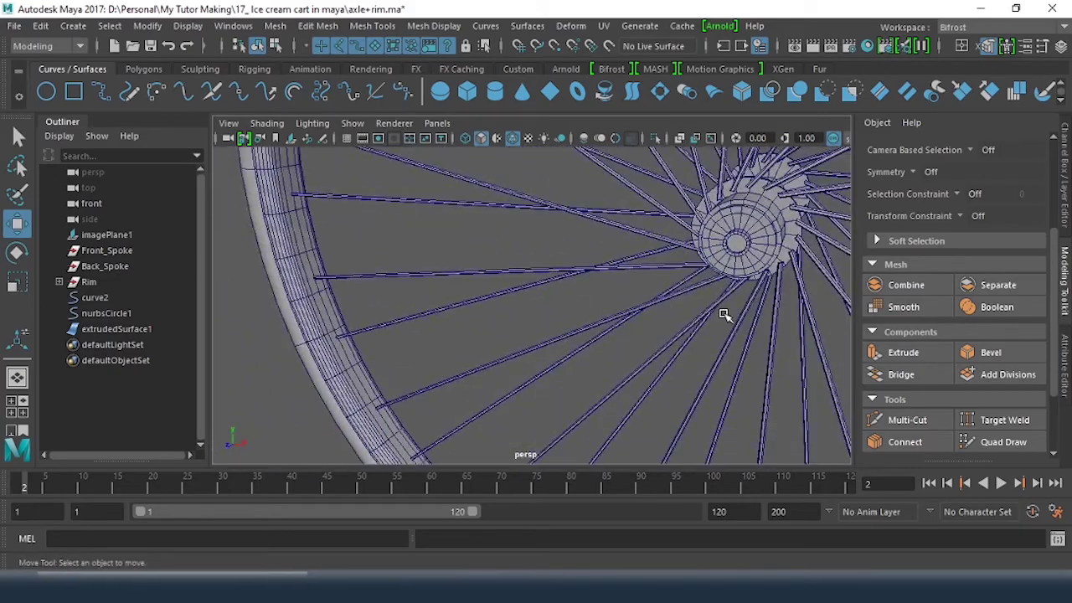
{"action": "left_click_drag", "start_coordinate": [724, 315], "coordinate": [559, 279], "text": "alt"}
Show the Ref display layer and compare the wheel with the reference drawing in the front view
{"action": "key", "text": "space"}
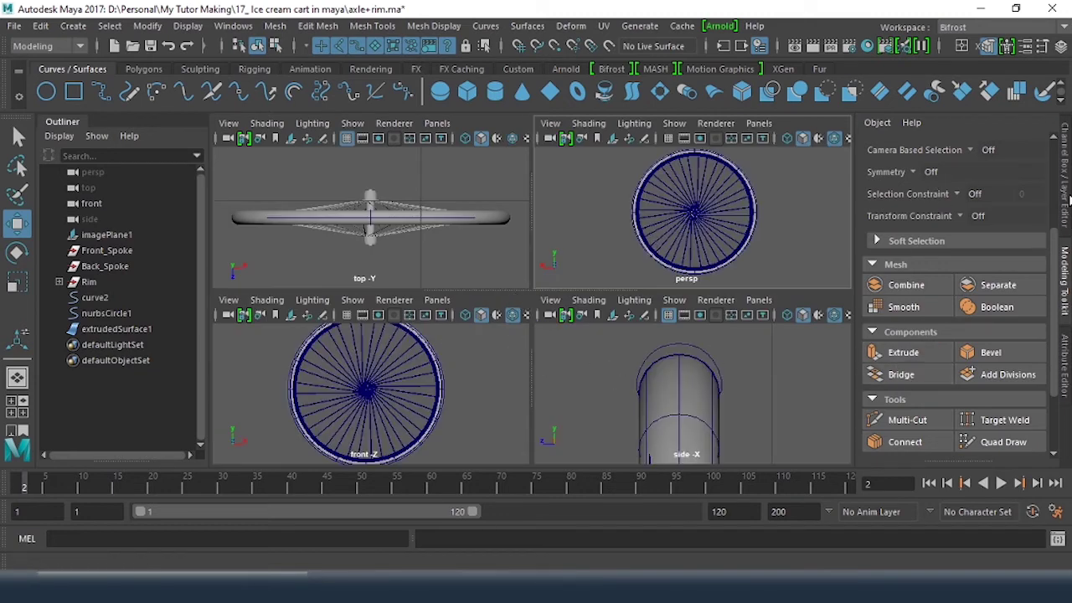
{"action": "left_click", "coordinate": [1068, 199]}
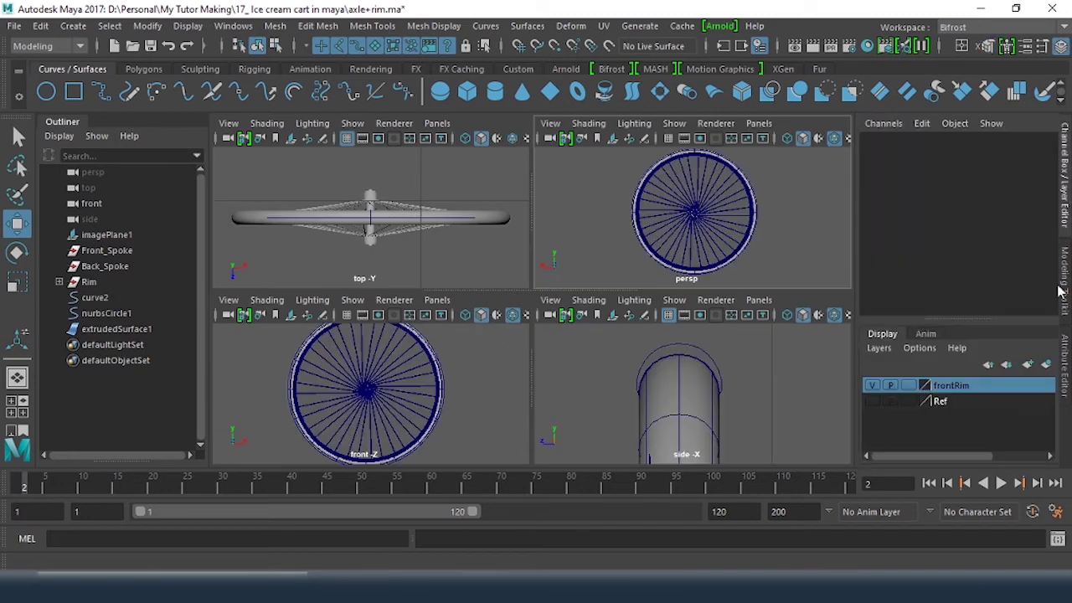
{"action": "left_click", "coordinate": [873, 402]}
{"action": "key", "text": "space"}
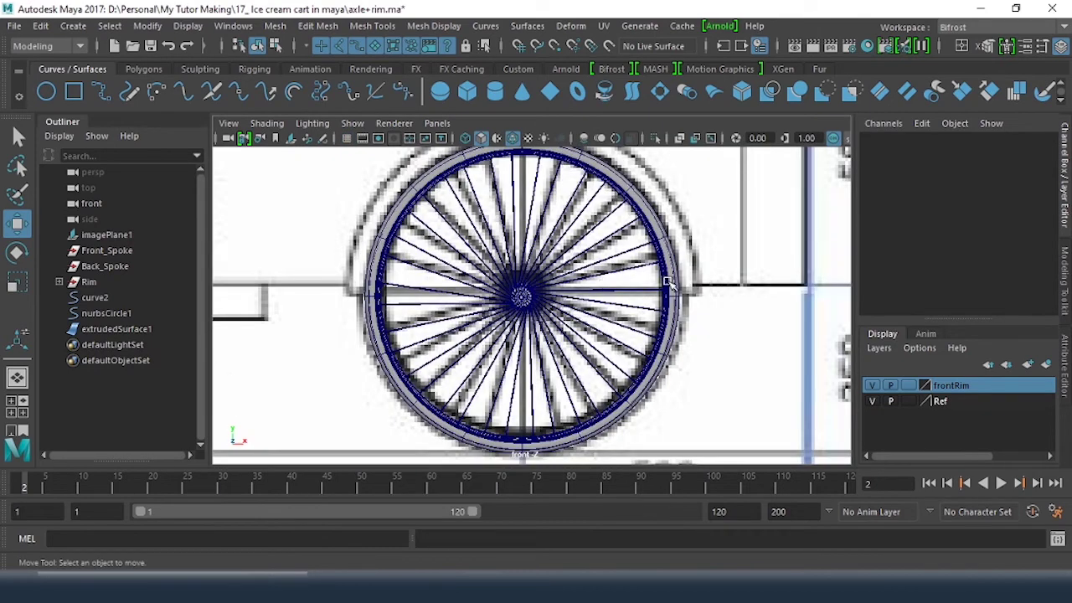
{"action": "scroll", "coordinate": [670, 284], "scroll_direction": "down", "scroll_amount": 5}
{"action": "scroll", "coordinate": [603, 273], "scroll_direction": "up", "scroll_amount": 5}
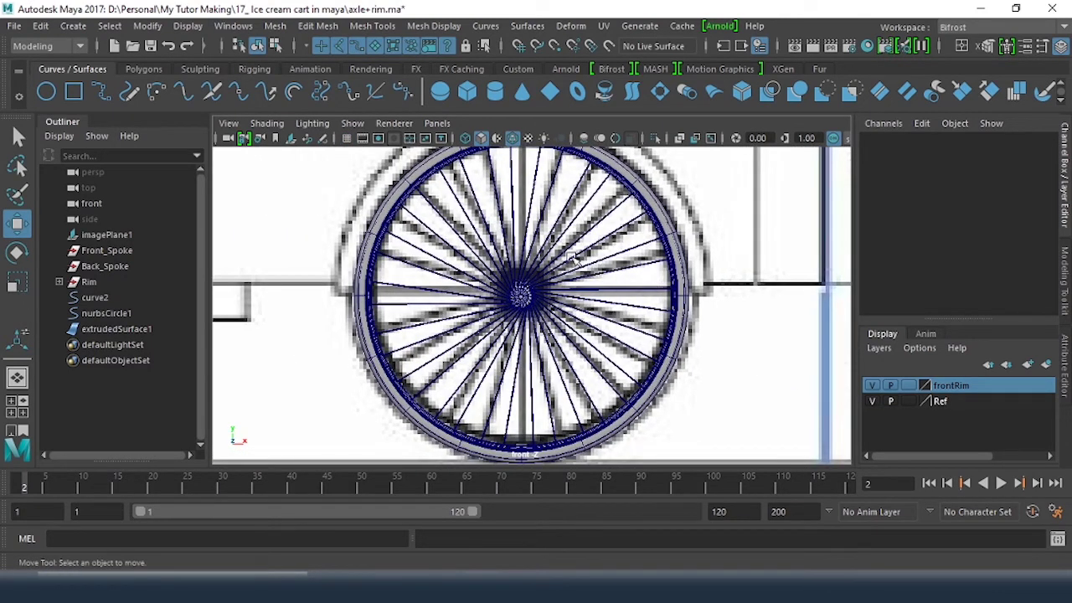
{"action": "scroll", "coordinate": [578, 261], "scroll_direction": "up", "scroll_amount": 2}
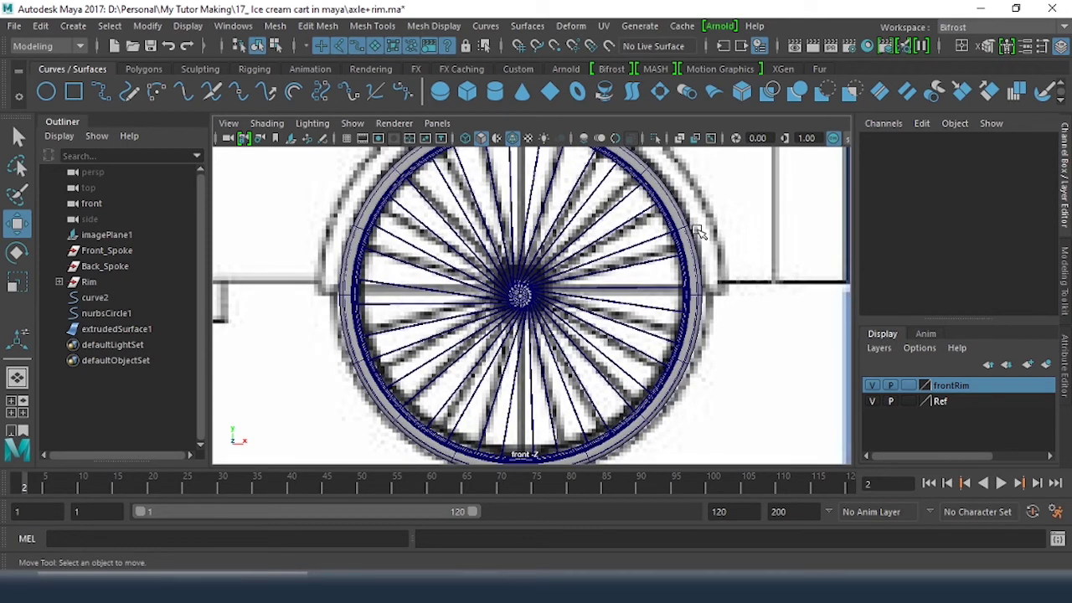
{"action": "middle_click_drag", "start_coordinate": [701, 230], "coordinate": [629, 311], "text": "alt"}
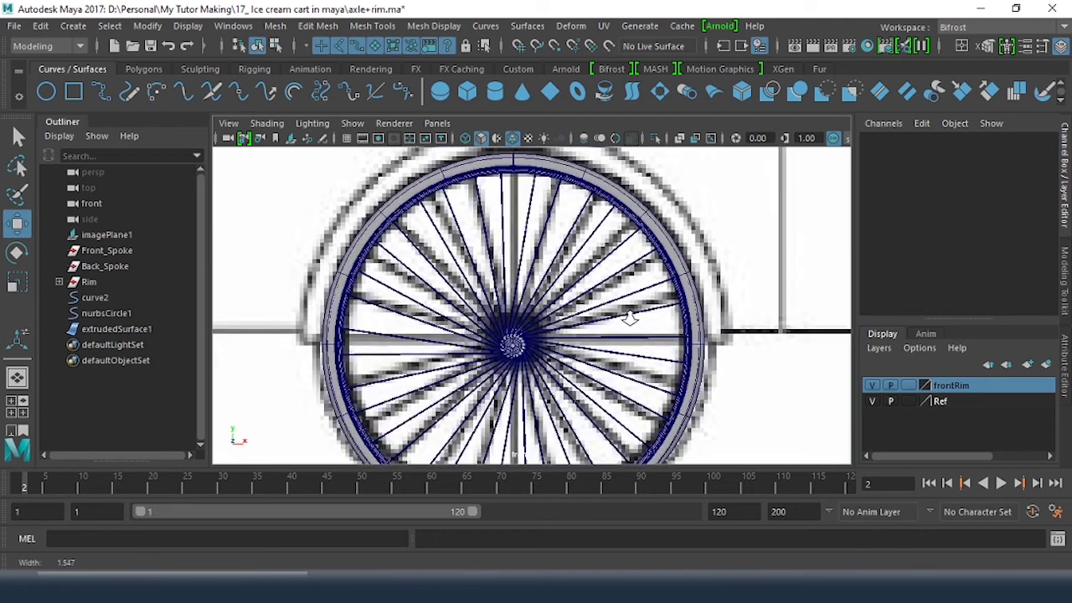
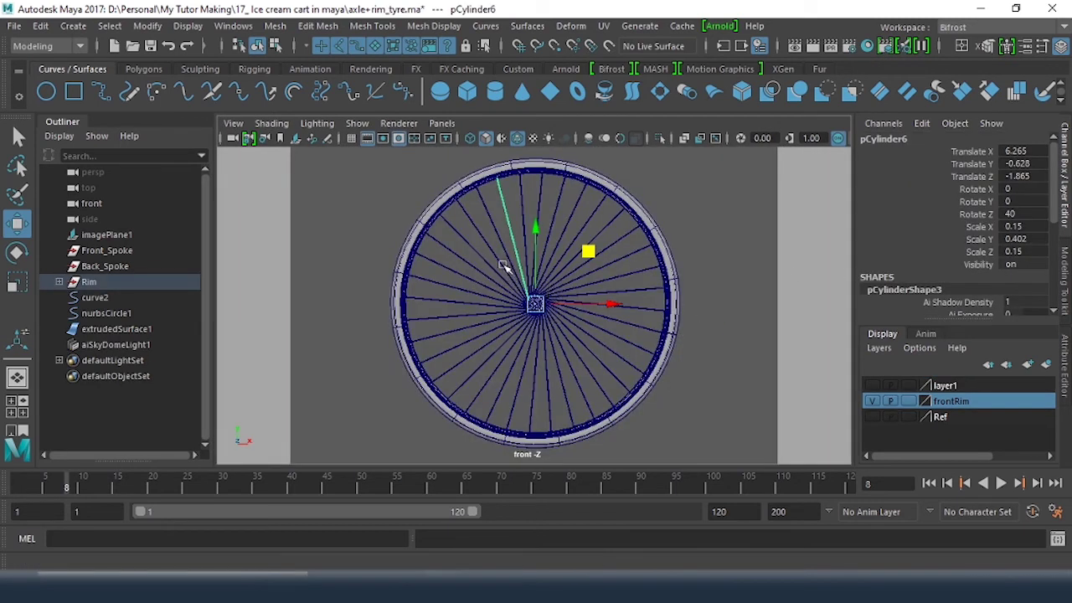
Select the back set of spokes in the top view, frame the wheel in all four views, and enlarge the front view
{"action": "scroll", "coordinate": [502, 278], "scroll_direction": "up", "scroll_amount": 2}
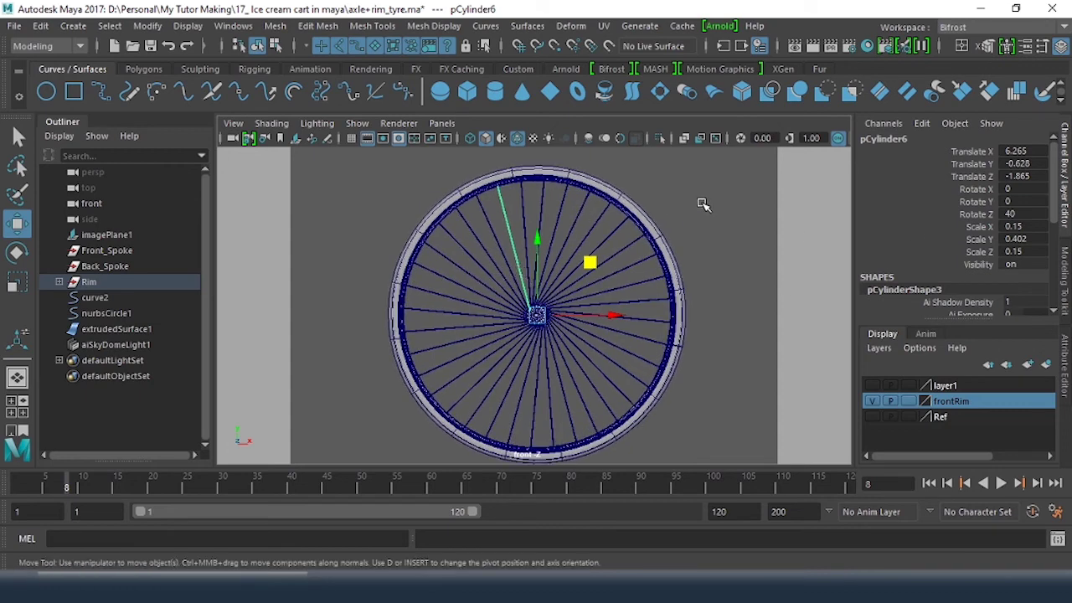
{"action": "key", "text": "space"}
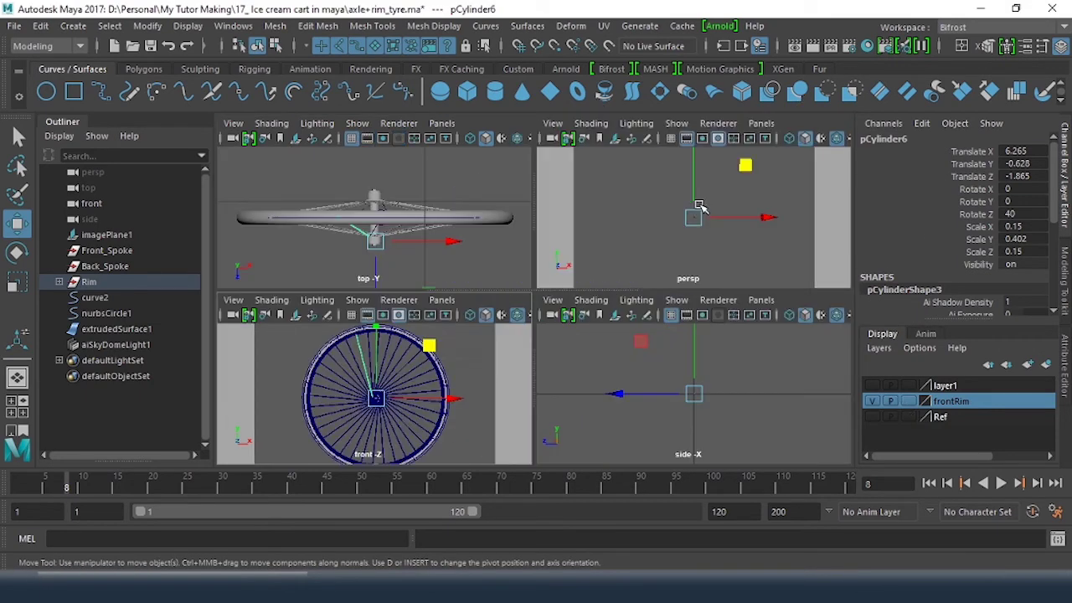
{"action": "left_click", "coordinate": [404, 206]}
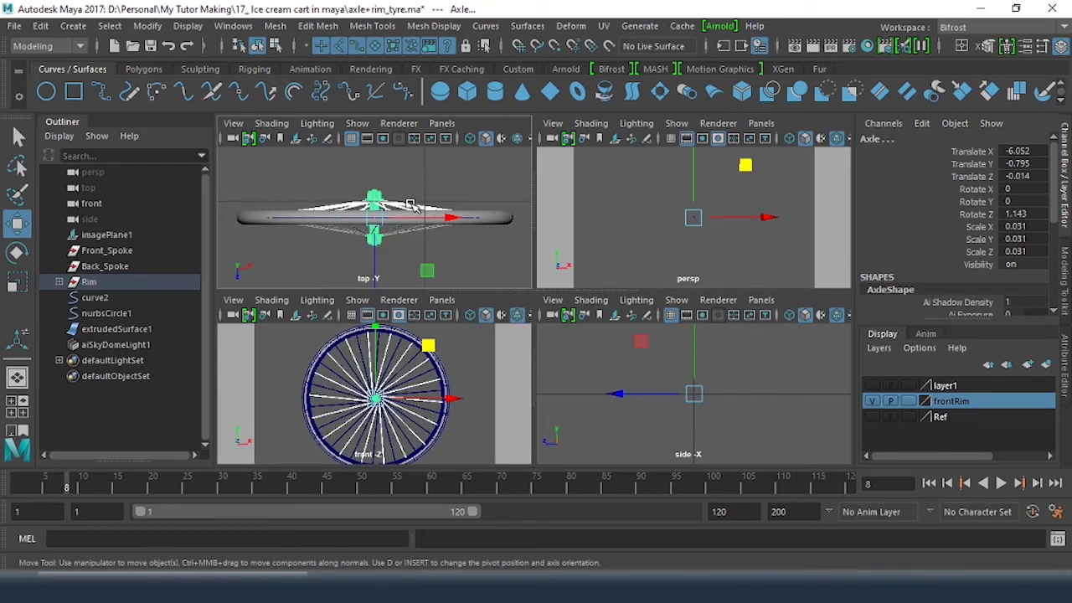
{"action": "left_click", "coordinate": [378, 201]}
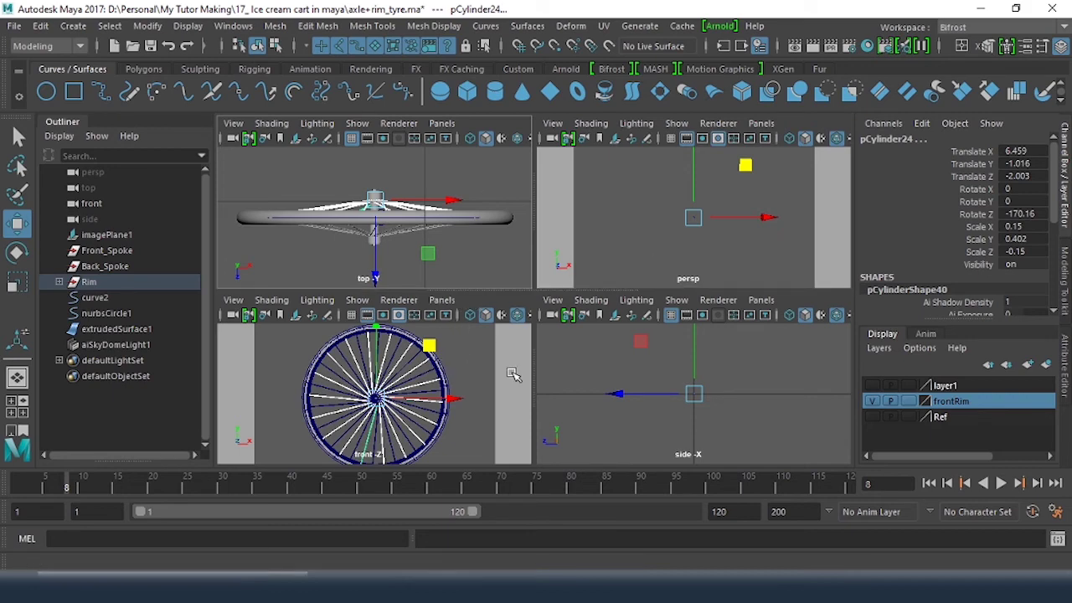
{"action": "key", "text": "a"}
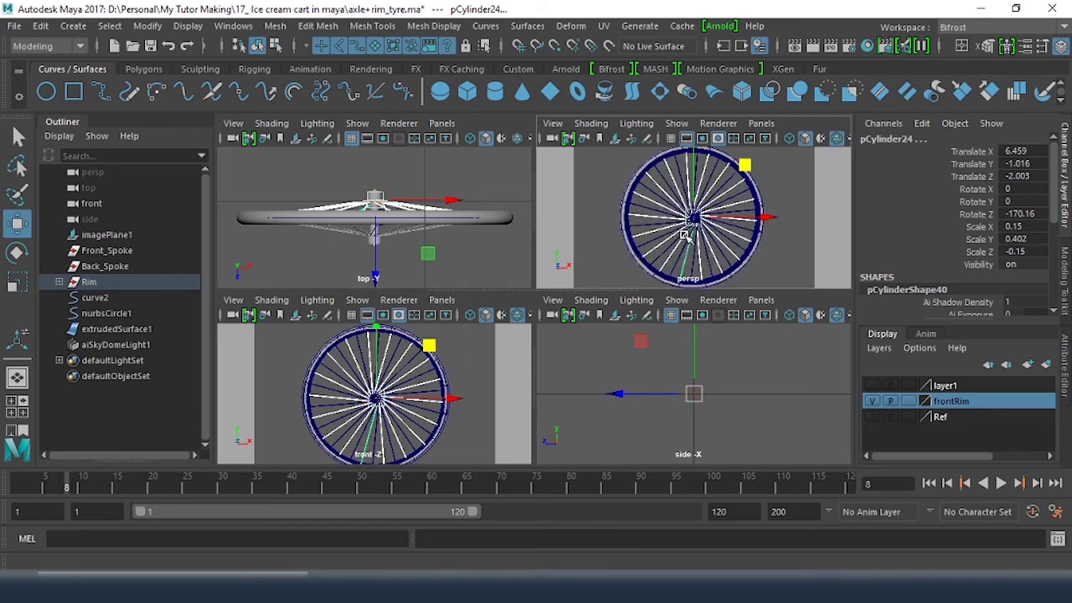
{"action": "key", "text": "a"}
{"action": "key", "text": "a"}
{"action": "key", "text": "a"}
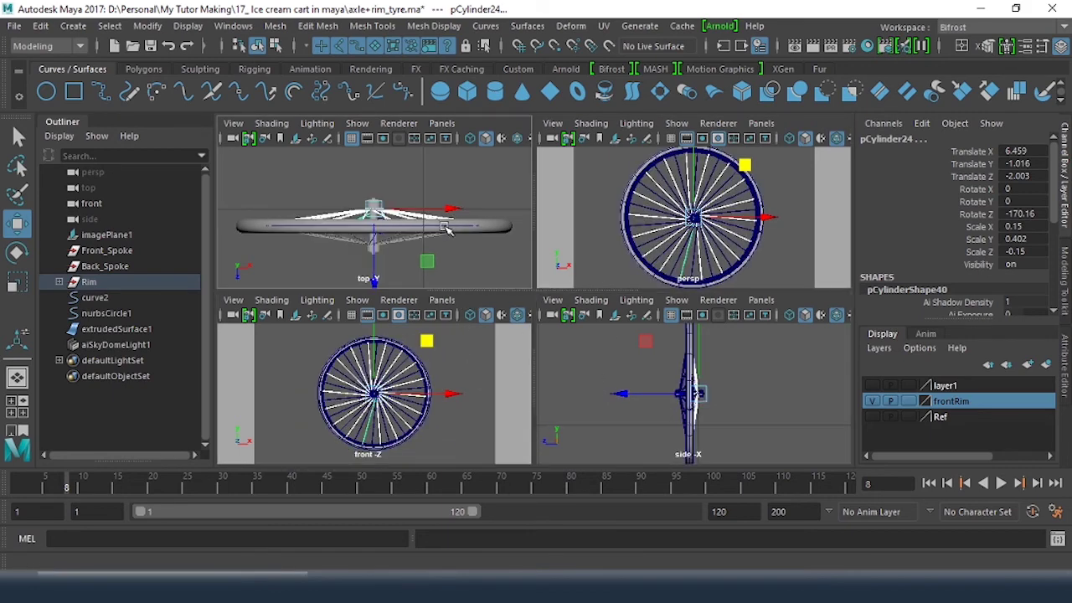
{"action": "key", "text": "space"}
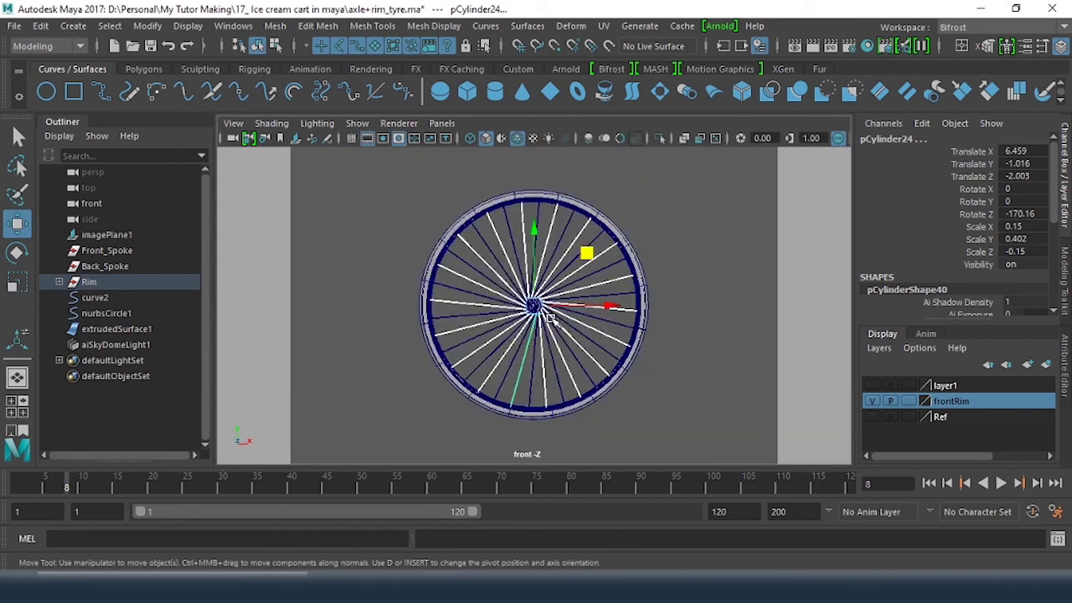
Move the rim-end vertices of one back spoke along the rim in the front view, slanting its set across the other spokes, and deselect it
{"action": "left_click", "coordinate": [517, 396]}
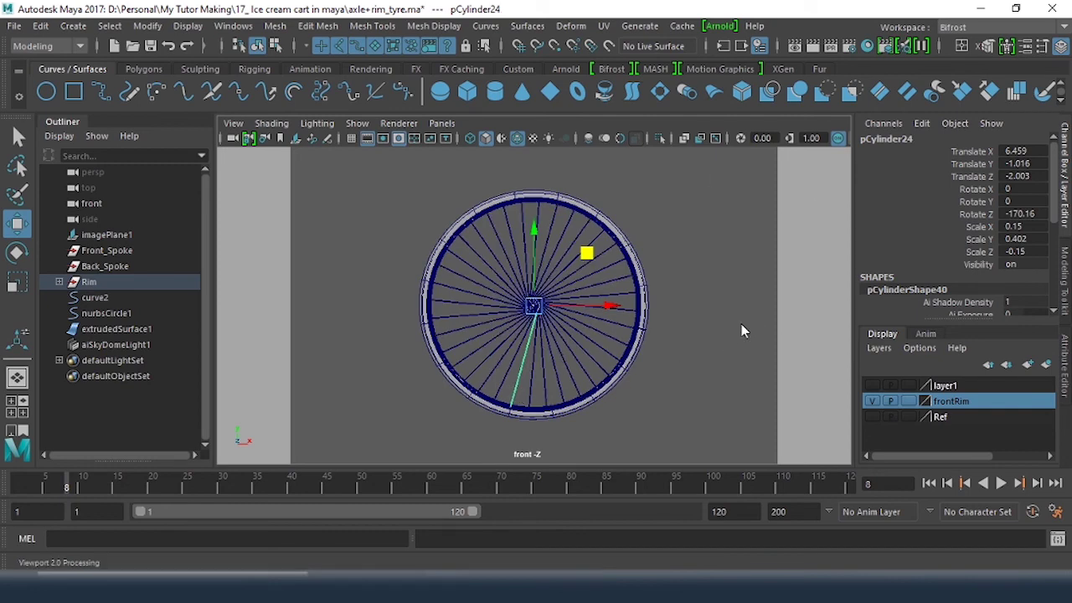
{"action": "right_click_drag", "start_coordinate": [742, 330], "coordinate": [640, 196]}
{"action": "left_click", "coordinate": [640, 195]}
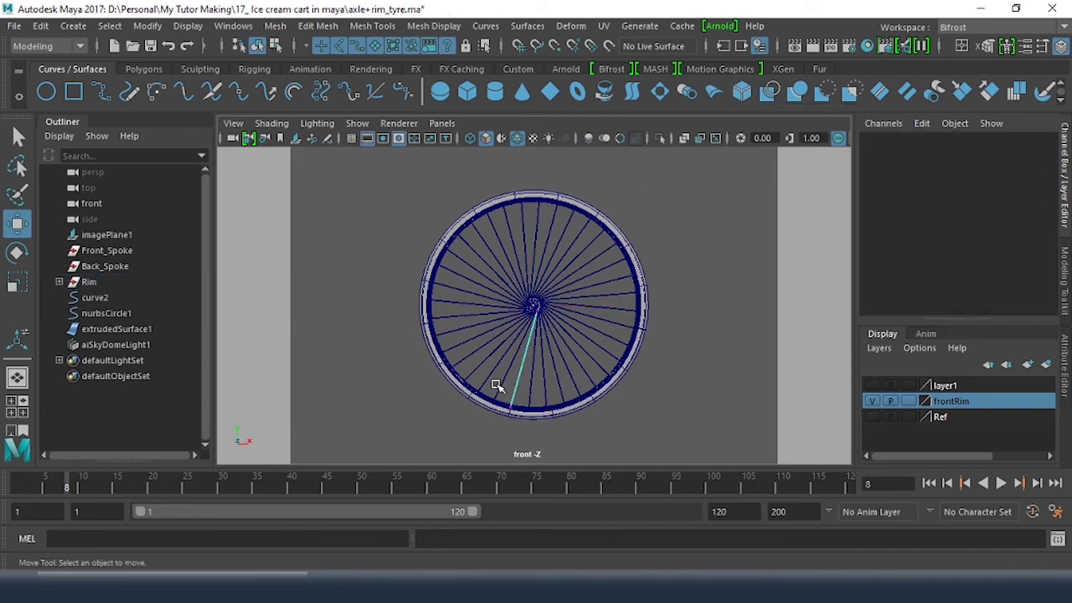
{"action": "left_click_drag", "start_coordinate": [497, 385], "coordinate": [536, 433]}
{"action": "middle_click_drag", "start_coordinate": [563, 433], "coordinate": [659, 330]}
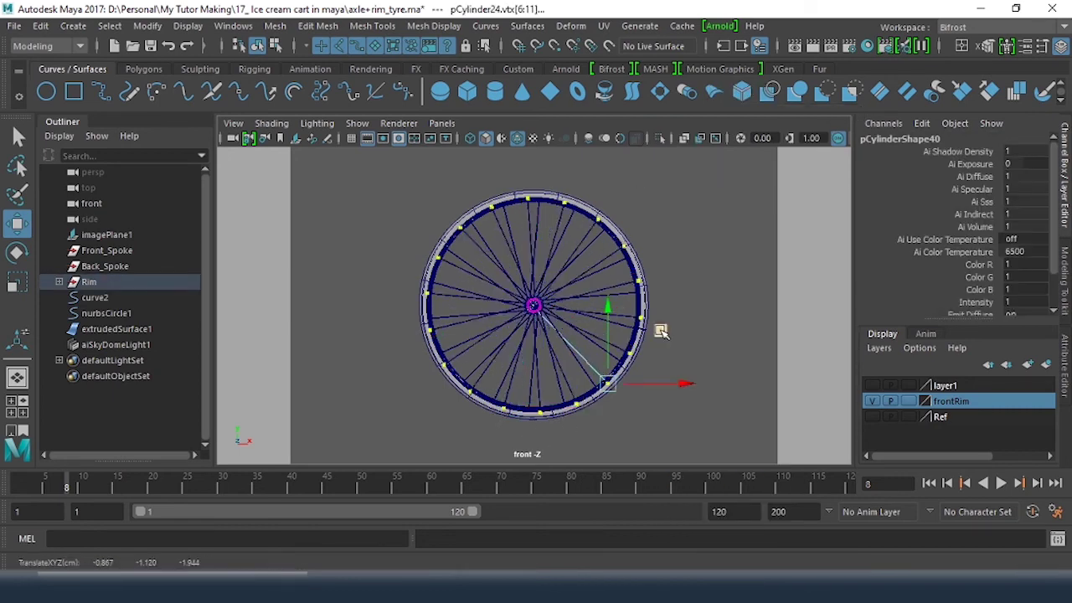
{"action": "key", "text": "ctrl+z"}
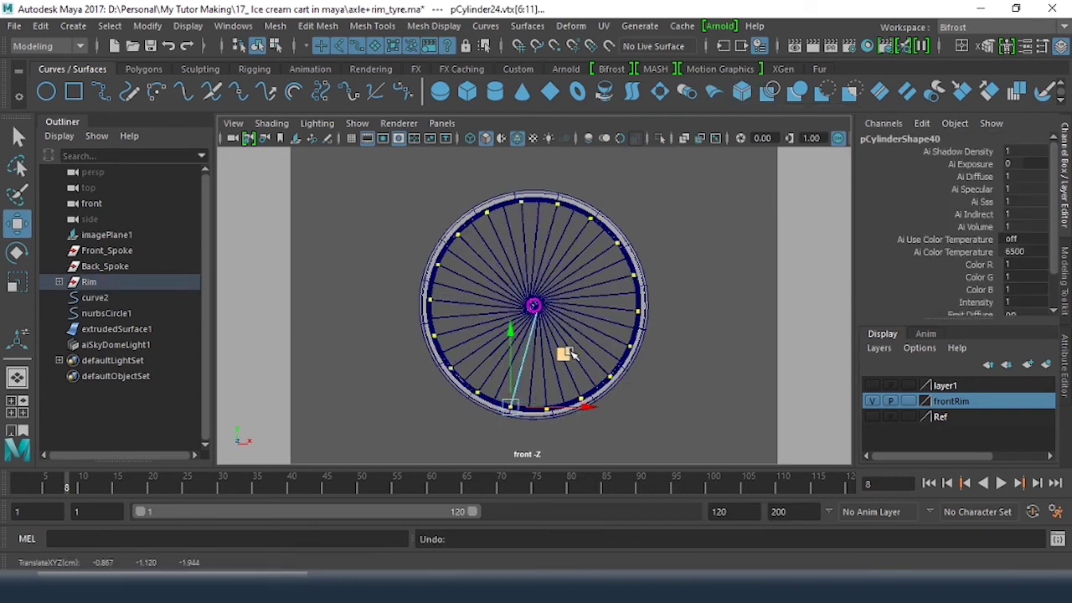
{"action": "left_click_drag", "start_coordinate": [571, 355], "coordinate": [667, 325]}
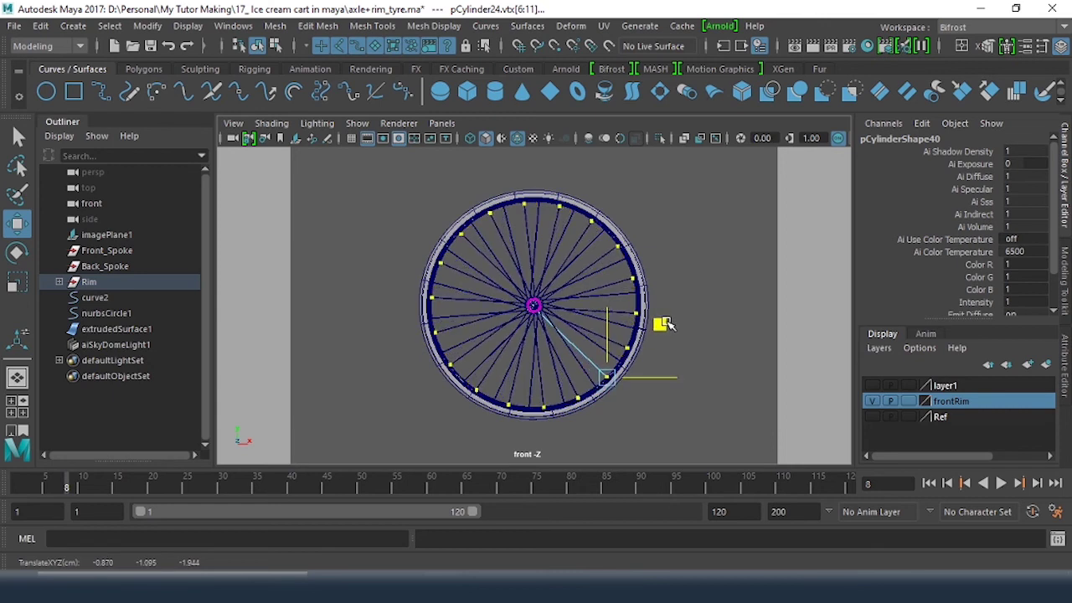
{"action": "left_click_drag", "start_coordinate": [667, 324], "coordinate": [667, 326]}
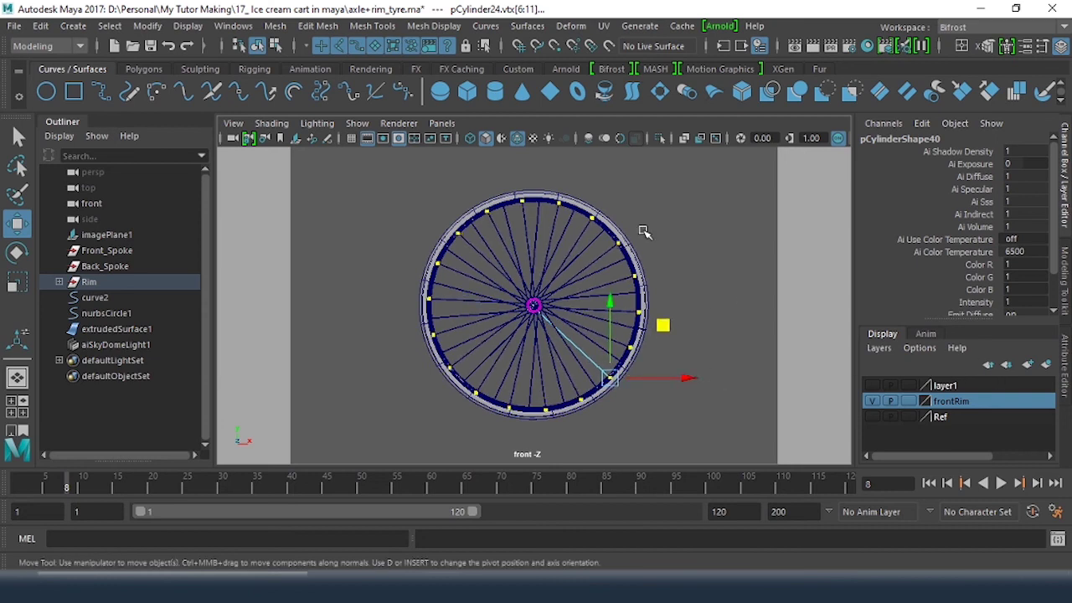
{"action": "right_click_drag", "start_coordinate": [661, 227], "coordinate": [748, 110]}
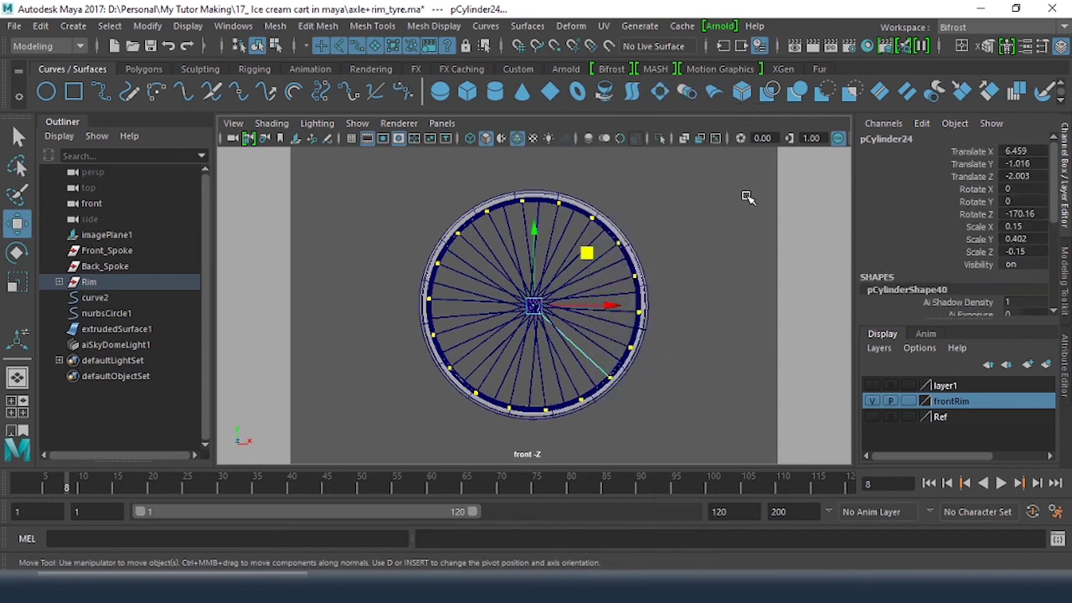
{"action": "left_click", "coordinate": [748, 196]}
Rewind to frame 1 and play the animation to check the wheel's rotation in the front view
{"action": "scroll", "coordinate": [609, 285], "scroll_direction": "up", "scroll_amount": 5}
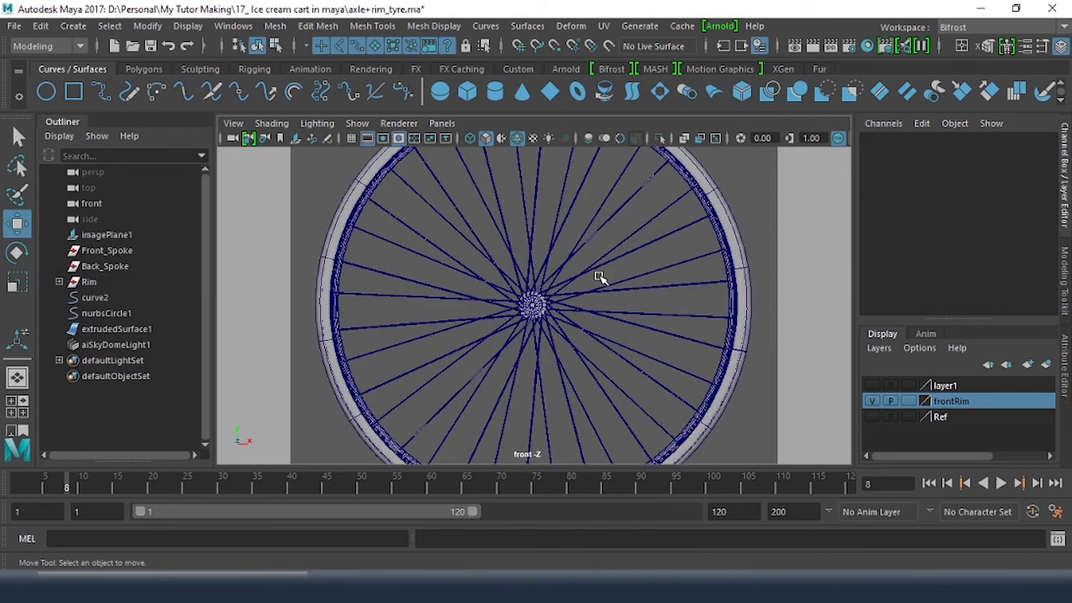
{"action": "scroll", "coordinate": [600, 277], "scroll_direction": "down", "scroll_amount": 10}
{"action": "scroll", "coordinate": [600, 276], "scroll_direction": "up", "scroll_amount": 7}
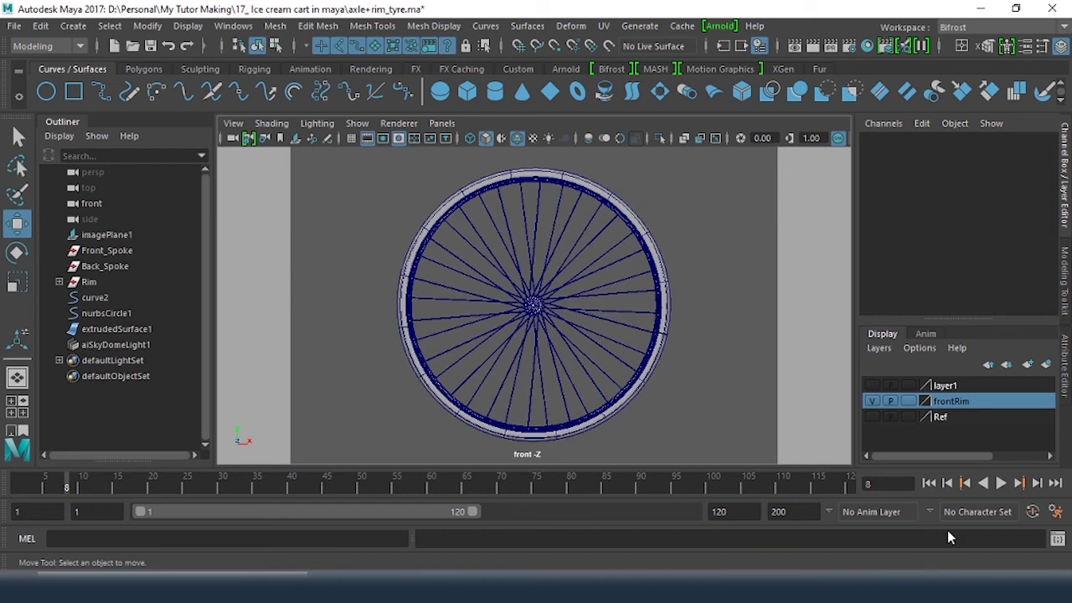
{"action": "left_click", "coordinate": [928, 483]}
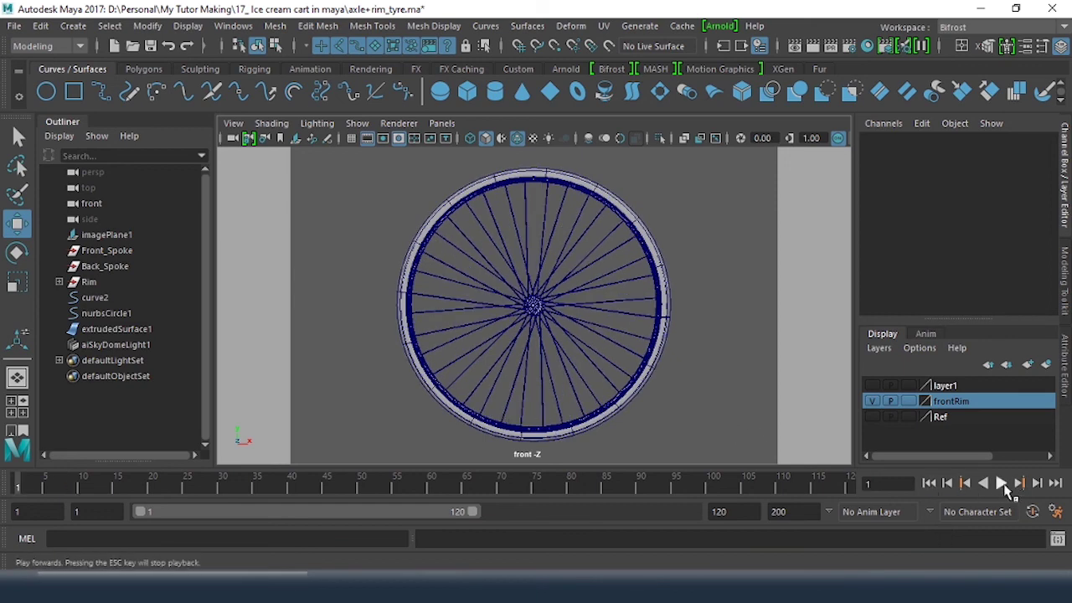
{"action": "left_click", "coordinate": [1000, 483]}
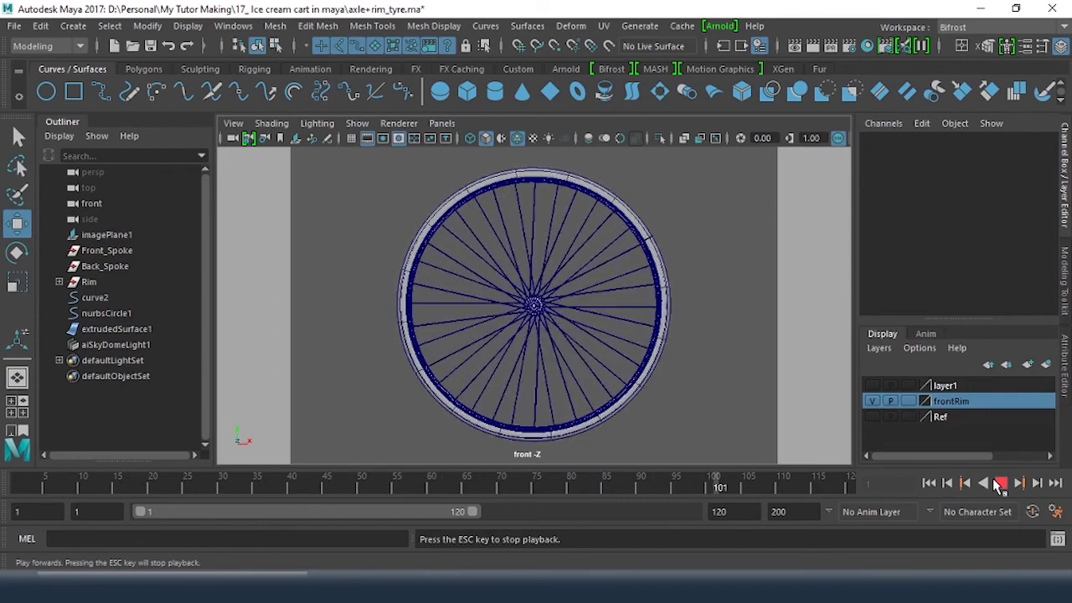
Turn off wireframe-on-shaded display, stop the playback, and inspect the shaded wheel's hub, spokes and tyre in the front view
{"action": "left_click", "coordinate": [518, 139]}
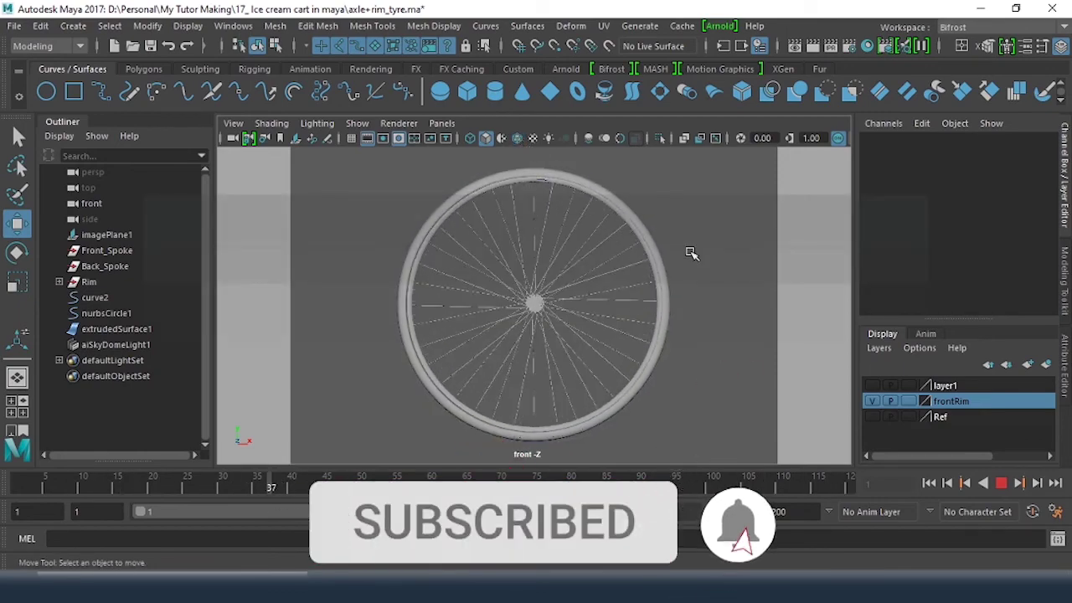
{"action": "left_click", "coordinate": [1001, 484]}
{"action": "scroll", "coordinate": [541, 314], "scroll_direction": "up", "scroll_amount": 6}
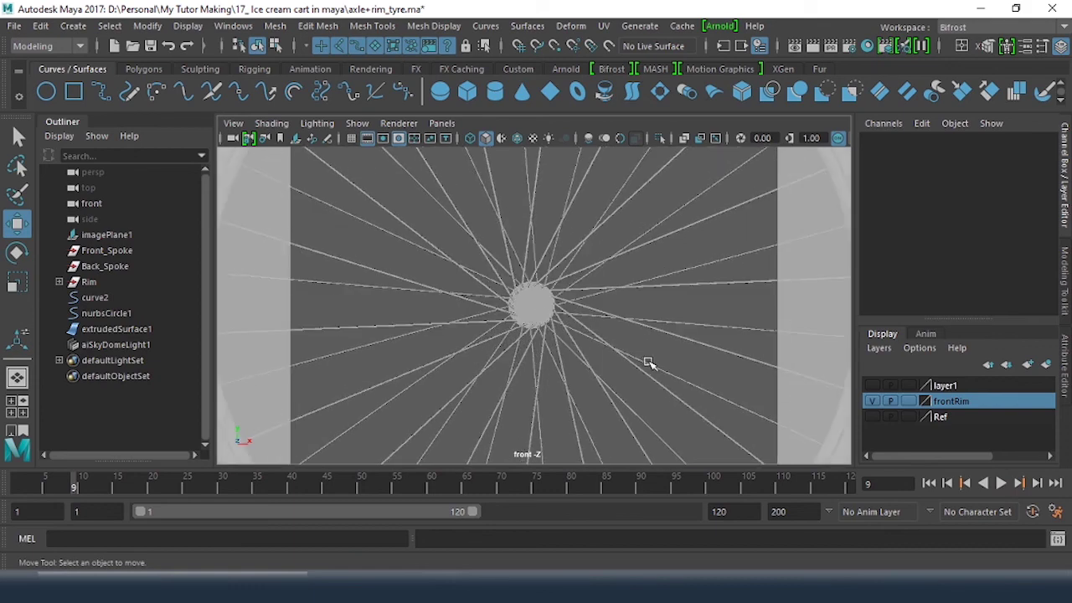
{"action": "scroll", "coordinate": [649, 362], "scroll_direction": "down", "scroll_amount": 6}
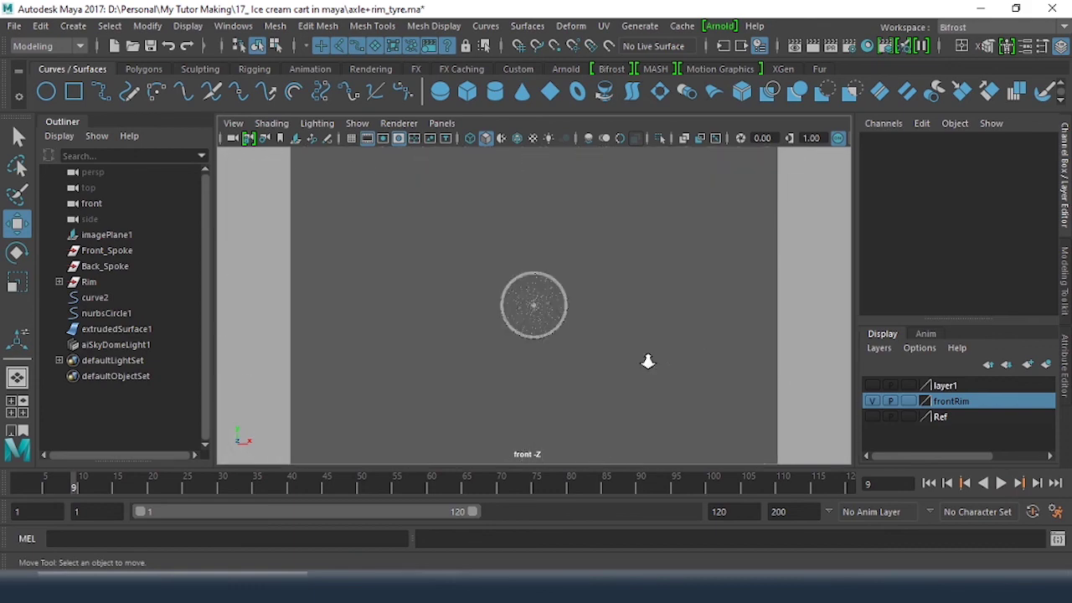
{"action": "scroll", "coordinate": [649, 363], "scroll_direction": "up", "scroll_amount": 4}
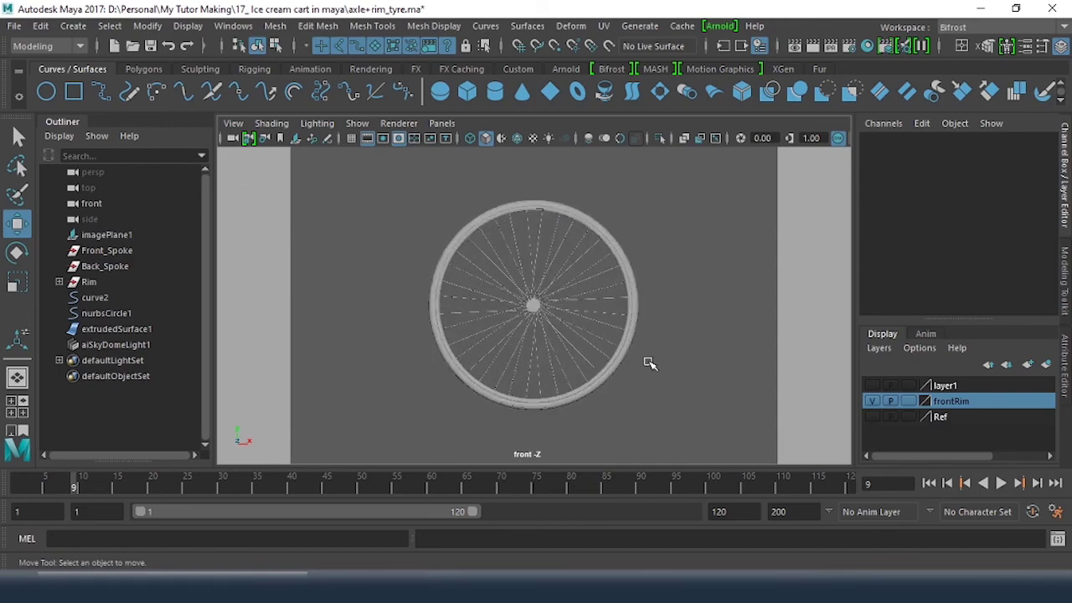